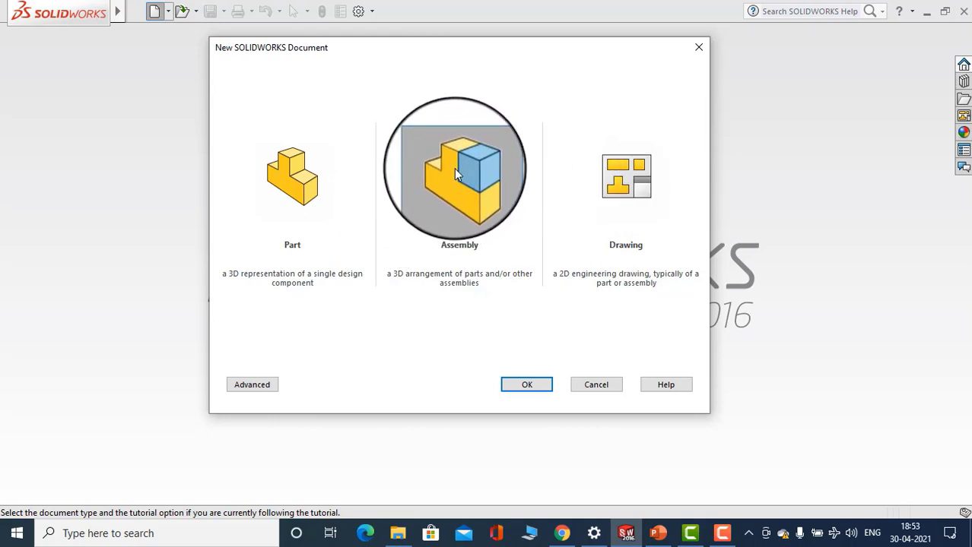
# Create a new assembly document and browse for its first component in the Stop Valve folder inside the downloaded stop-valve-100 snapshot
pyautogui.click(534, 387)
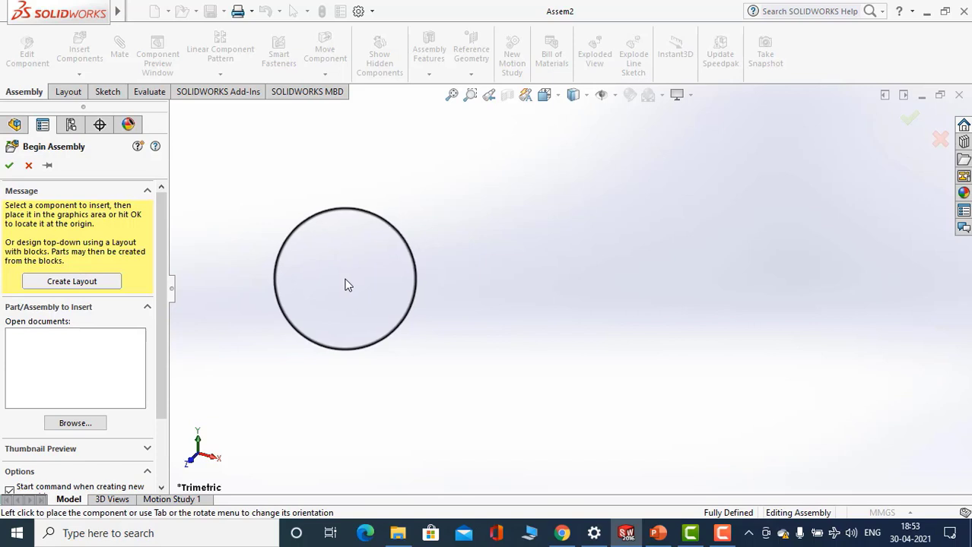
pyautogui.click(76, 426)
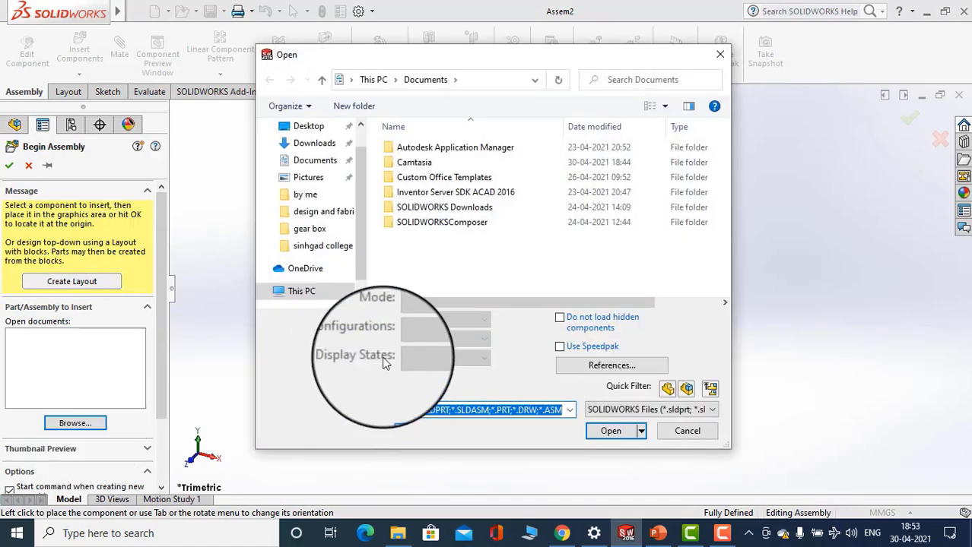
pyautogui.click(360, 303)
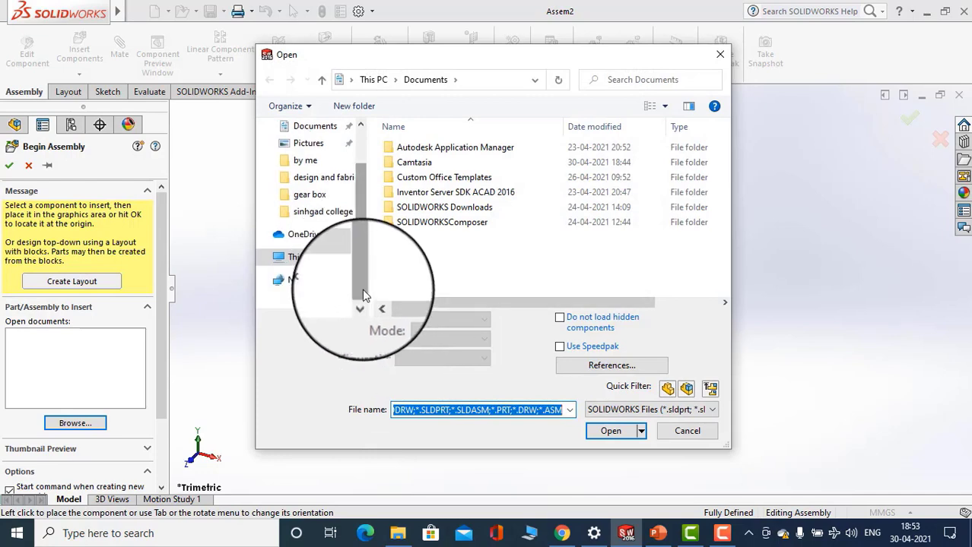
pyautogui.scroll(3, 369, 250)
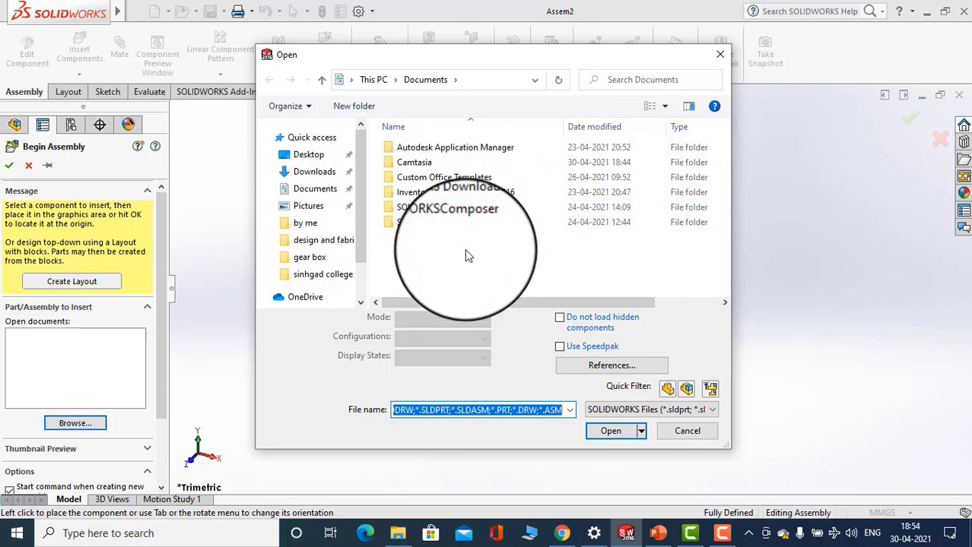
pyautogui.click(311, 181)
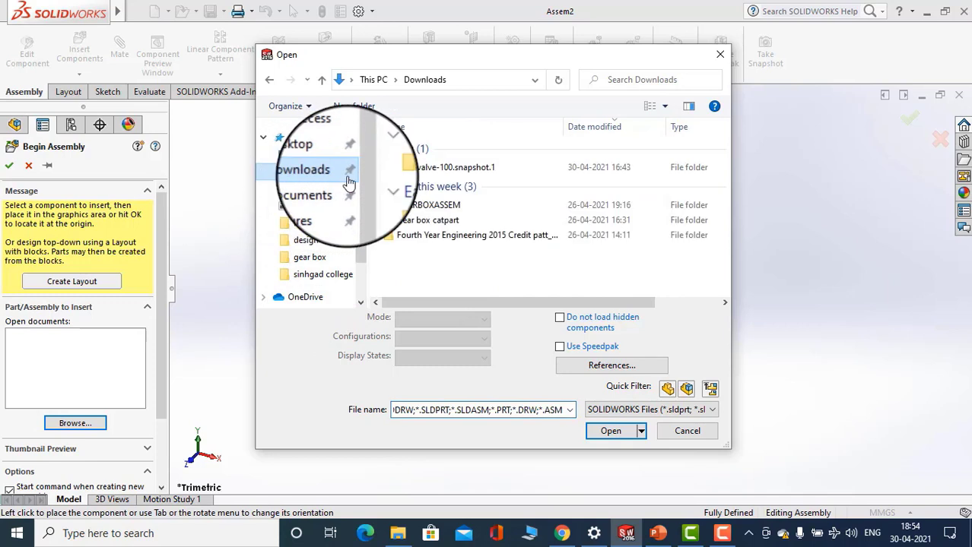
pyautogui.doubleClick(465, 174)
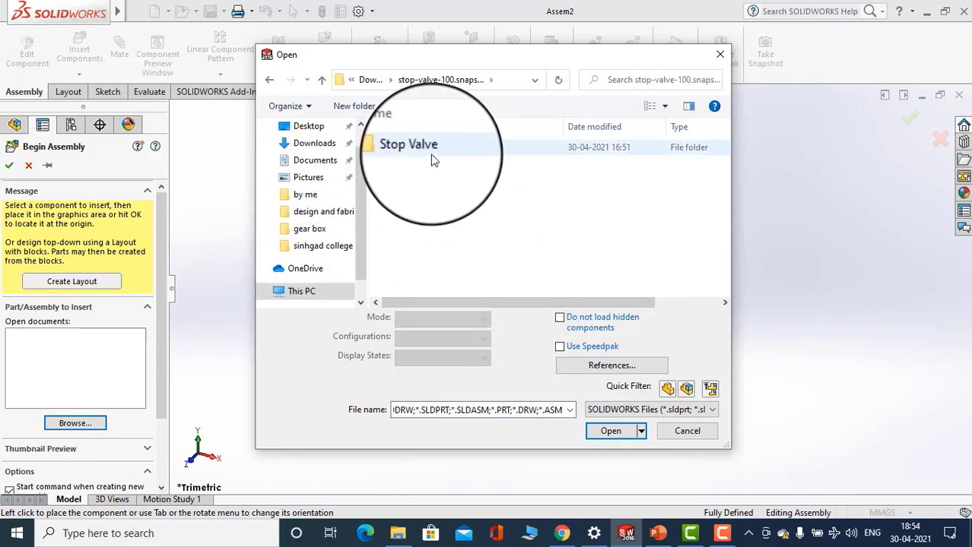
pyautogui.doubleClick(431, 156)
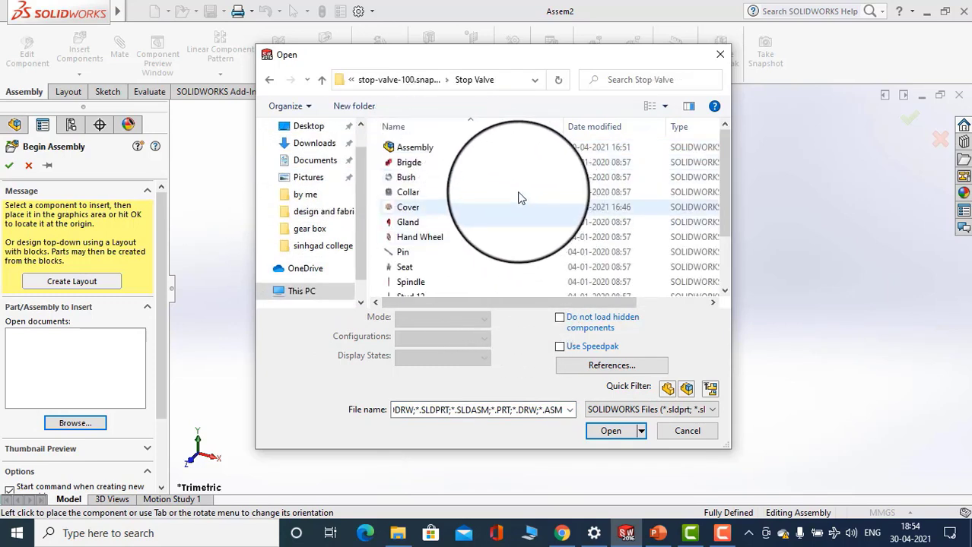
# Insert the Assembly file from the Stop Valve folder and place it in the new assembly
pyautogui.click(428, 149)
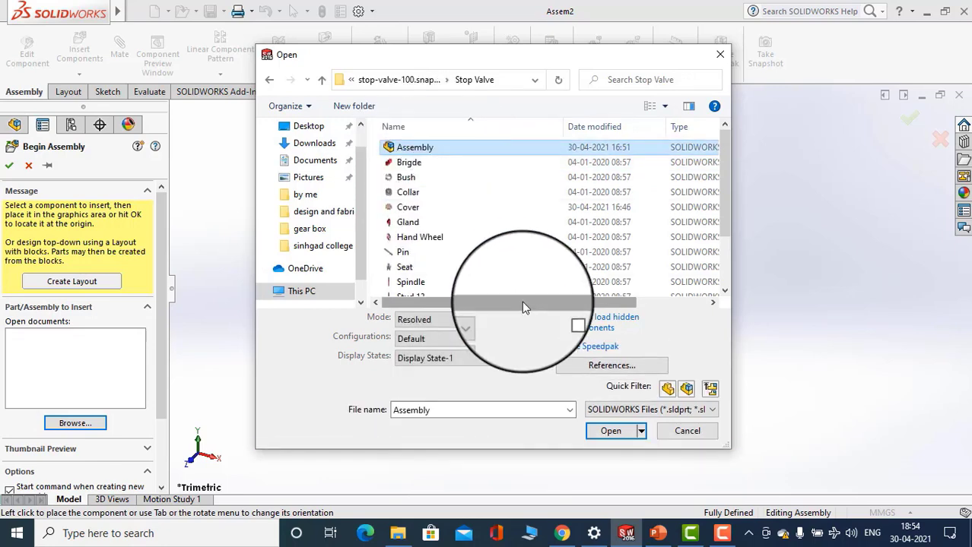
pyautogui.click(648, 304)
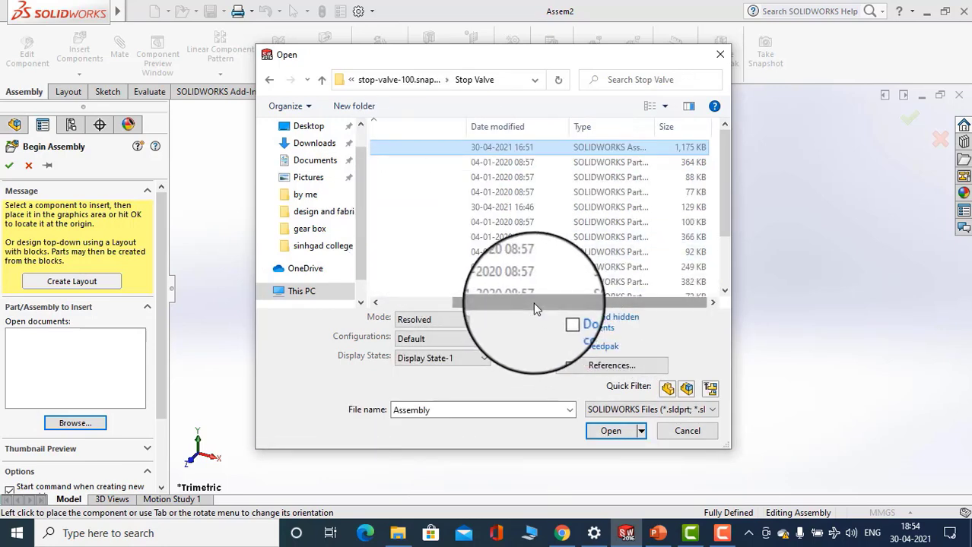
pyautogui.click(447, 304)
pyautogui.click(611, 431)
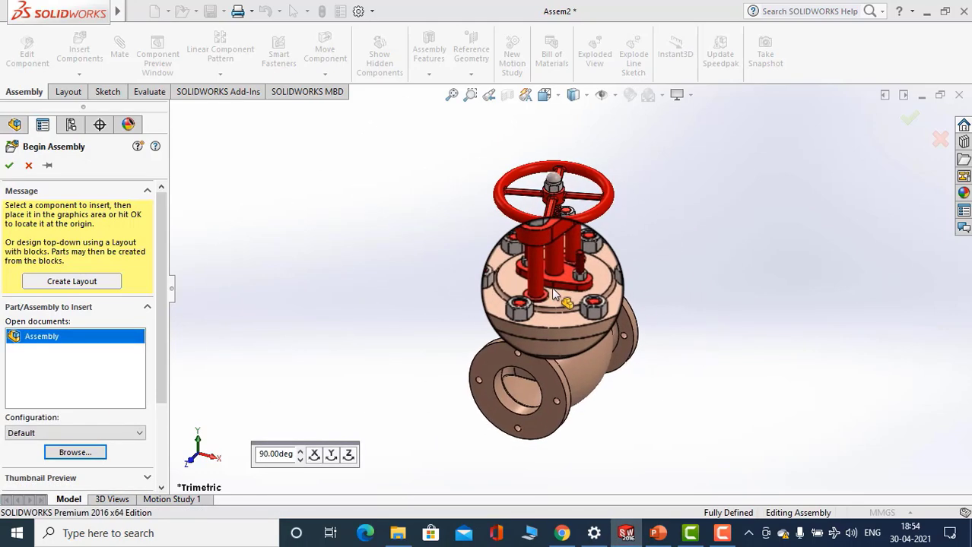
pyautogui.click(557, 267)
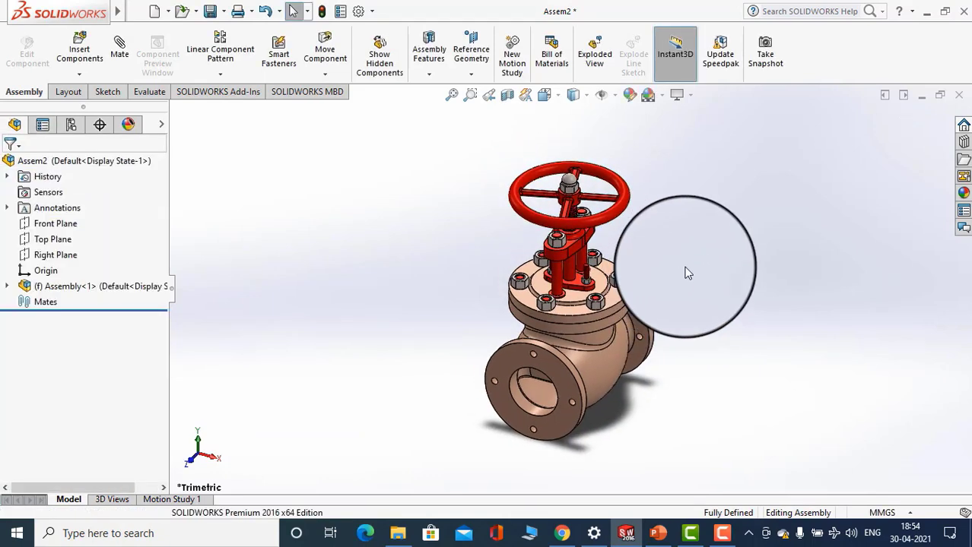
# Open the inserted Assembly component in its own window
pyautogui.moveTo(636, 408); pyautogui.dragTo(617, 315, button='middle')
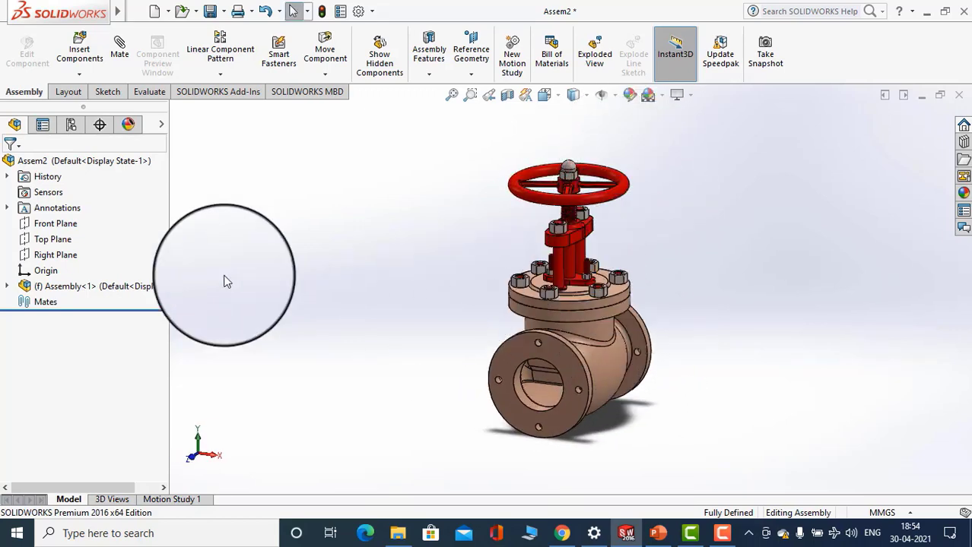
pyautogui.moveTo(528, 329); pyautogui.dragTo(473, 282, button='middle')
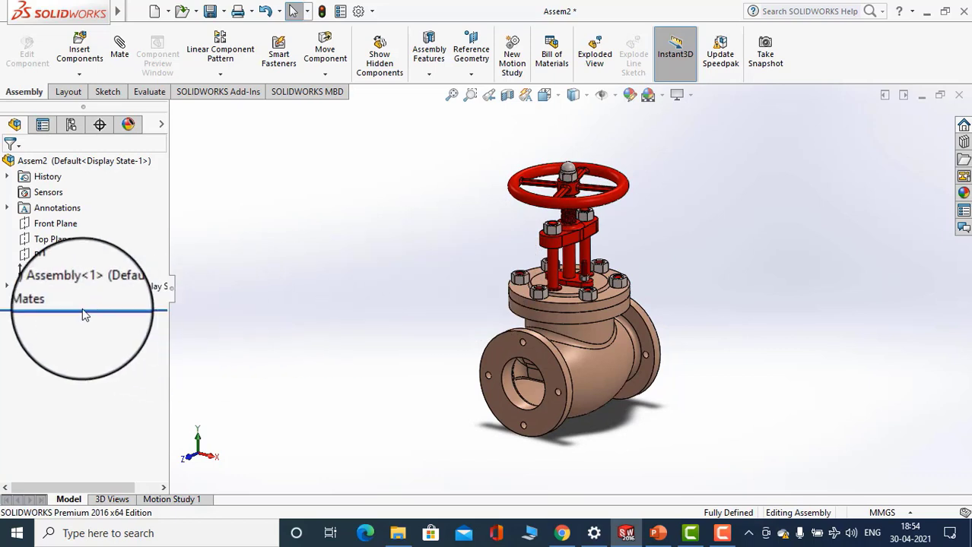
pyautogui.click(97, 293)
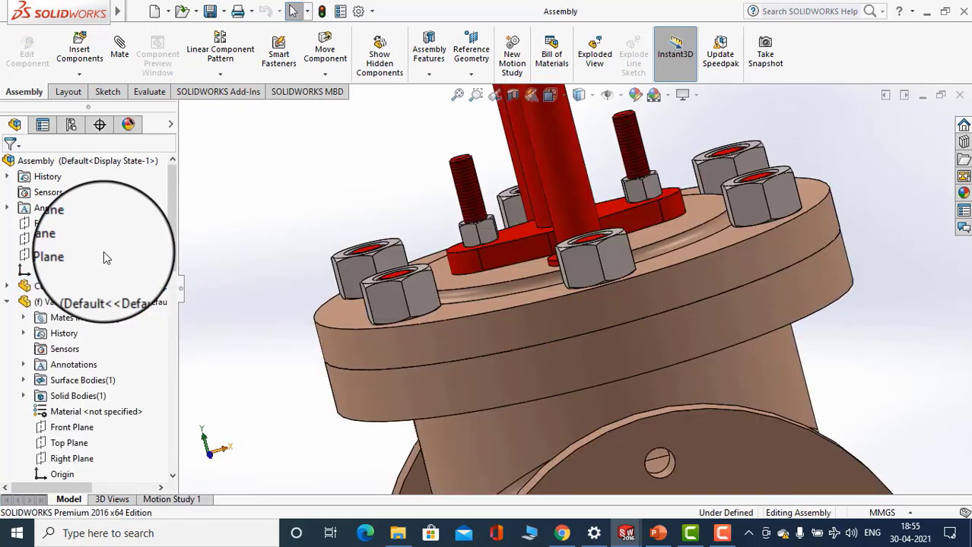
# Examine the complete stop valve from several sides, from the flanged body up to the hand wheel
pyautogui.scroll(5, 532, 185)
pyautogui.scroll(4, 532, 185)
pyautogui.moveTo(634, 377); pyautogui.dragTo(561, 435, button='middle')
pyautogui.scroll(-4, 609, 349)
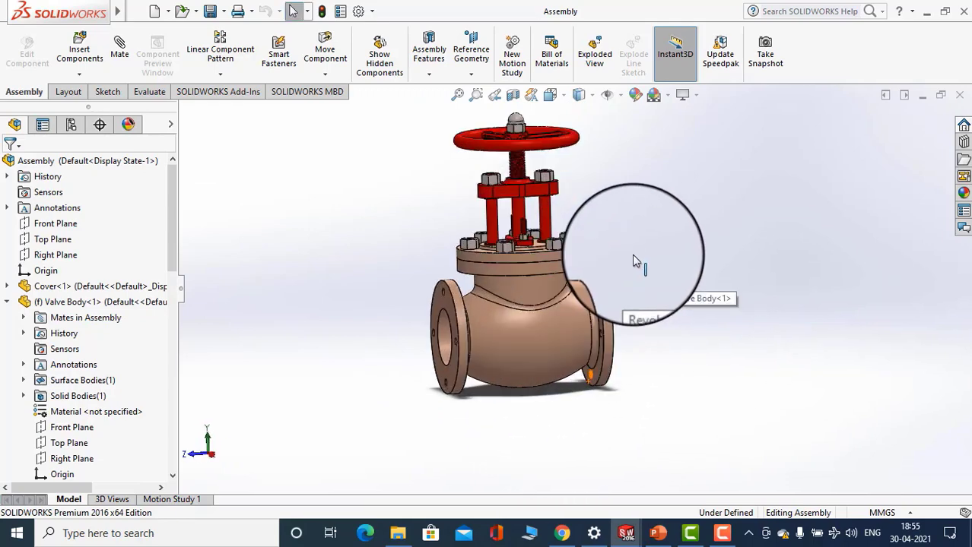
pyautogui.moveTo(633, 256); pyautogui.dragTo(645, 244, button='middle')
pyautogui.scroll(2, 332, 263)
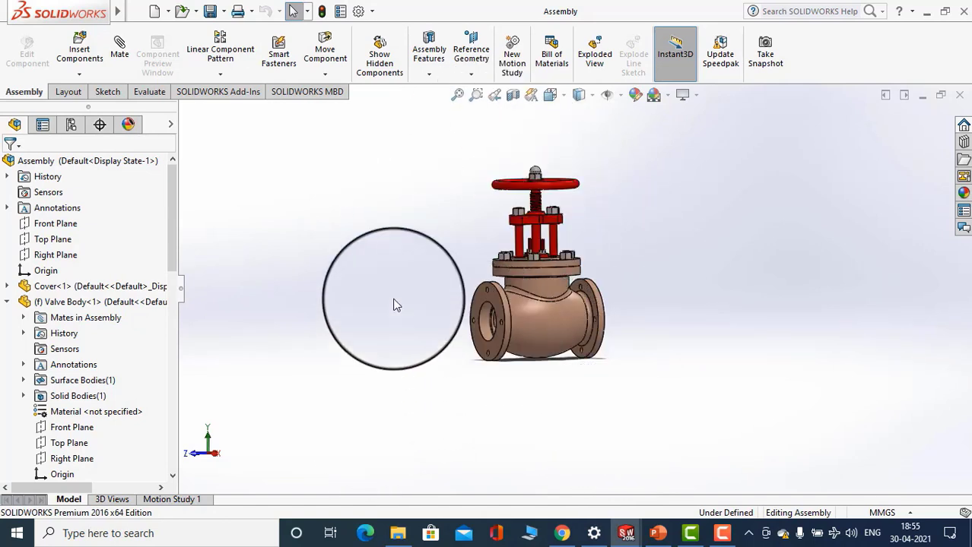
pyautogui.moveTo(384, 296); pyautogui.dragTo(414, 293, button='middle')
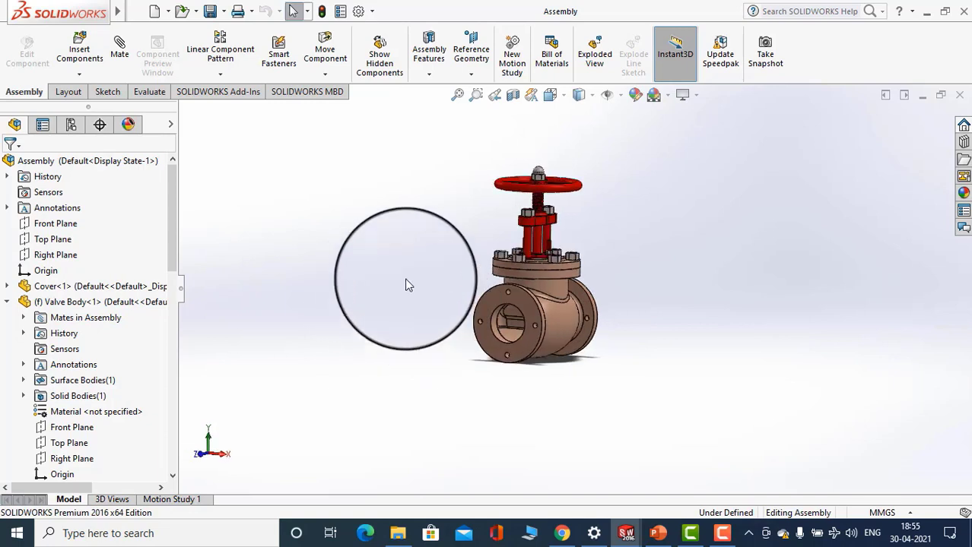
pyautogui.scroll(-2, 567, 245)
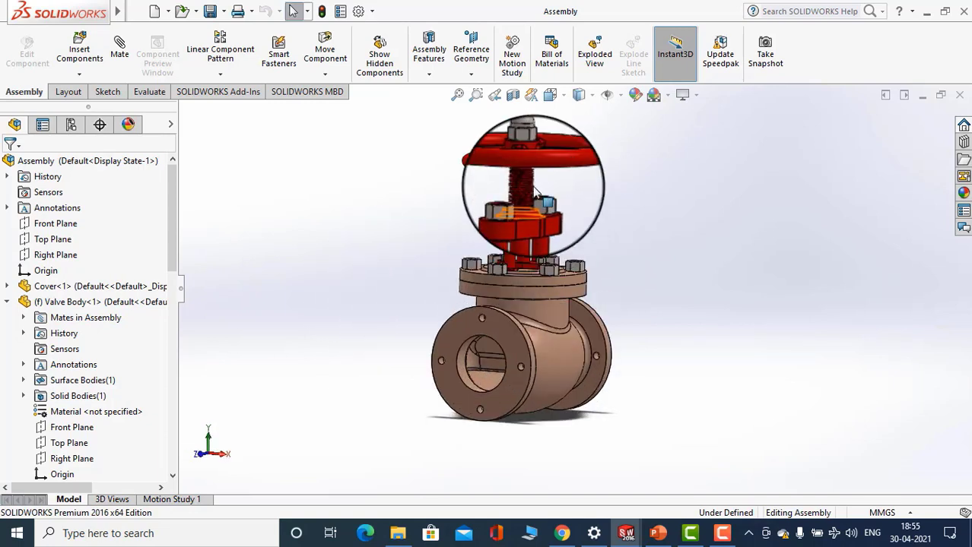
pyautogui.moveTo(716, 321); pyautogui.dragTo(692, 282, button='middle')
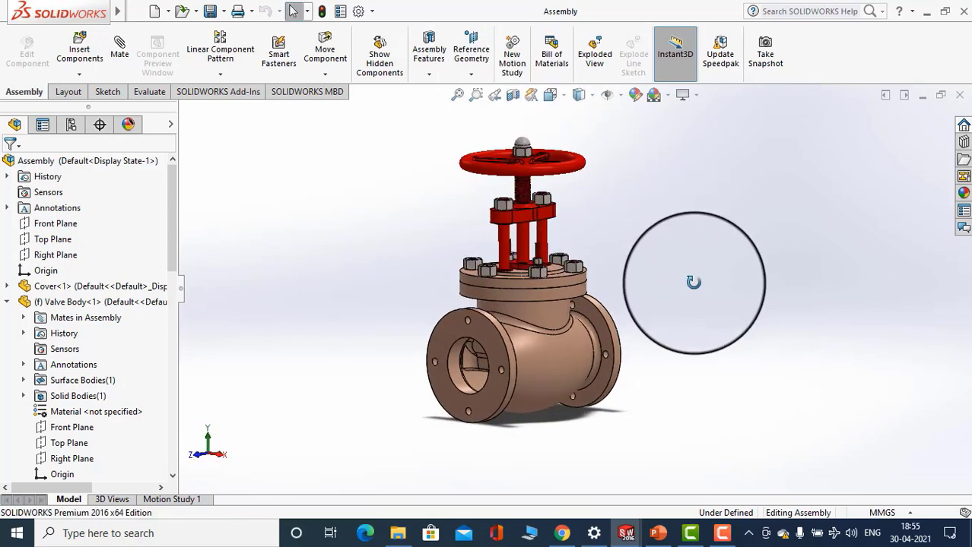
# Create a planar section view of the valve on the Front Plane with zero offset
pyautogui.click(515, 99)
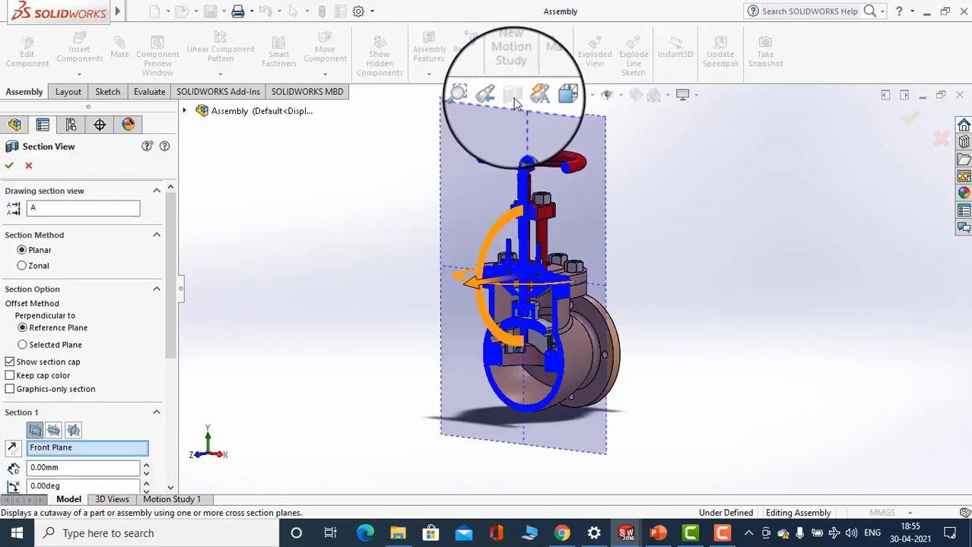
pyautogui.moveTo(742, 395); pyautogui.dragTo(783, 389, button='middle')
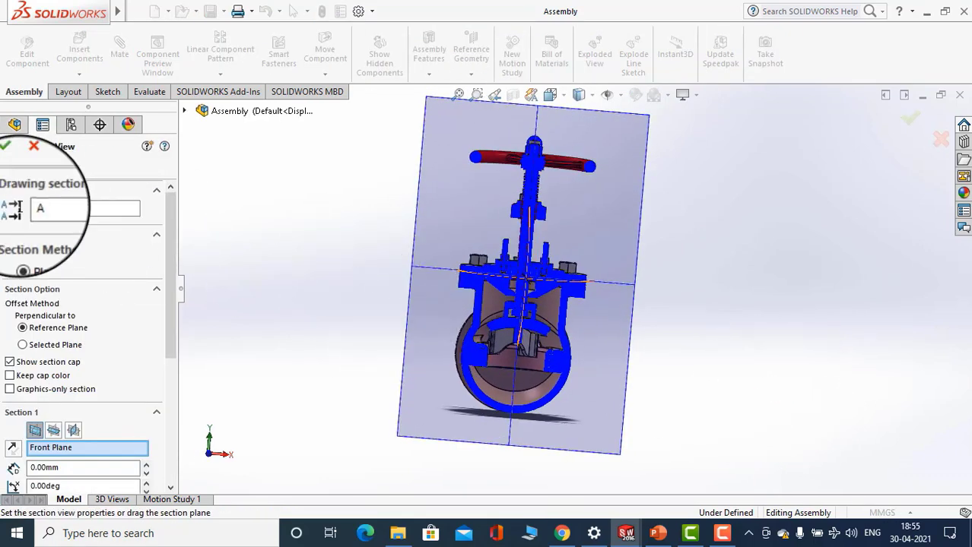
pyautogui.click(9, 165)
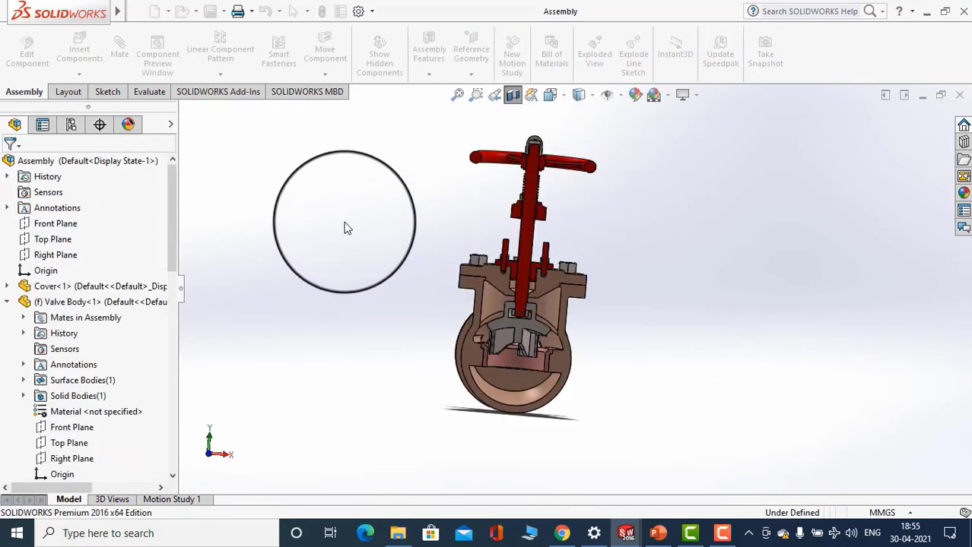
# Inspect the sectioned valve body closely around the seat and bush, selecting its cut geometry
pyautogui.scroll(-3, 555, 429)
pyautogui.scroll(-5, 525, 350)
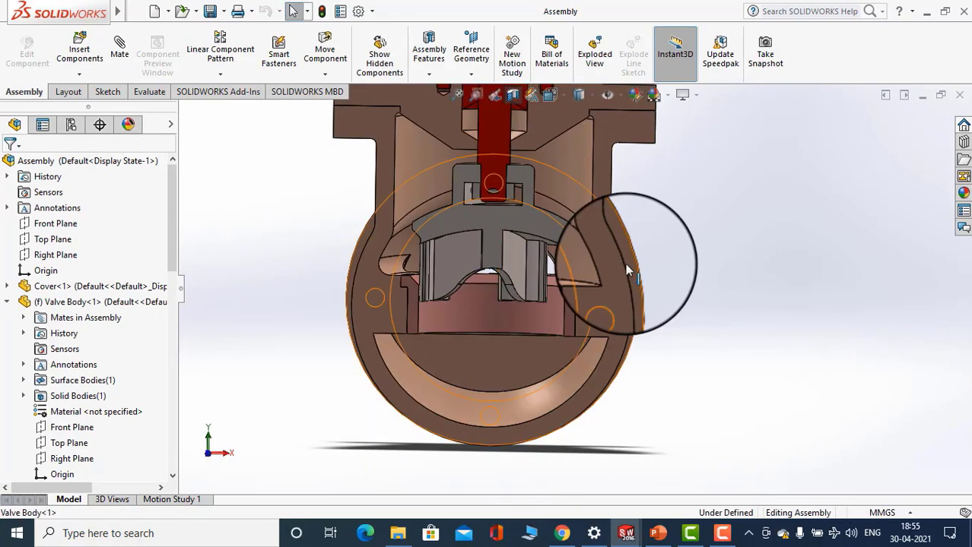
pyautogui.click(618, 282)
pyautogui.scroll(-2, 607, 288)
pyautogui.moveTo(605, 289); pyautogui.dragTo(559, 301, button='middle')
pyautogui.click(603, 297)
pyautogui.scroll(-3, 503, 268)
pyautogui.moveTo(503, 269); pyautogui.dragTo(557, 206, button='middle')
pyautogui.moveTo(593, 262); pyautogui.dragTo(510, 321, button='middle')
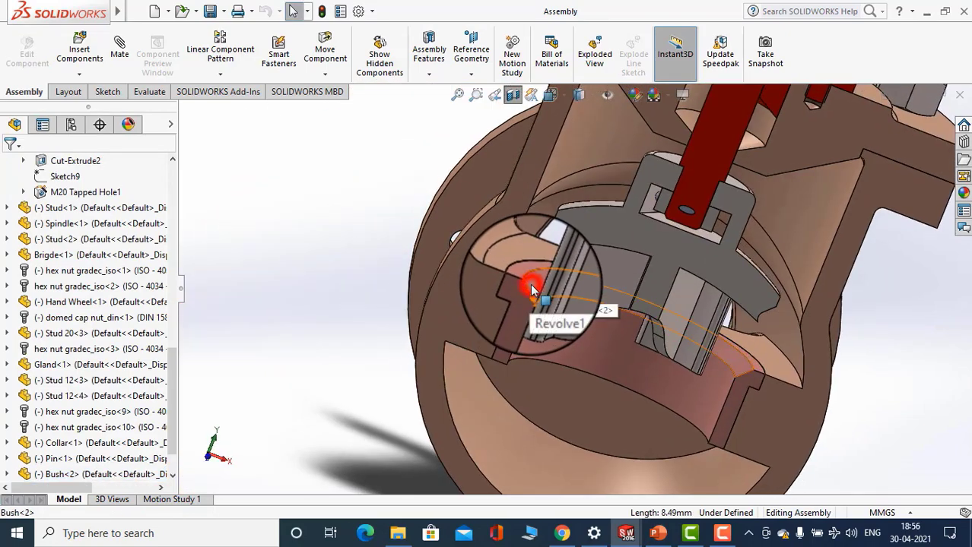
# Select the bush's upper face and examine how the seat and spindle sit above it in the section
pyautogui.click(531, 287)
pyautogui.moveTo(629, 215); pyautogui.dragTo(662, 228, button='middle')
pyautogui.scroll(2, 643, 247)
pyautogui.scroll(-4, 663, 224)
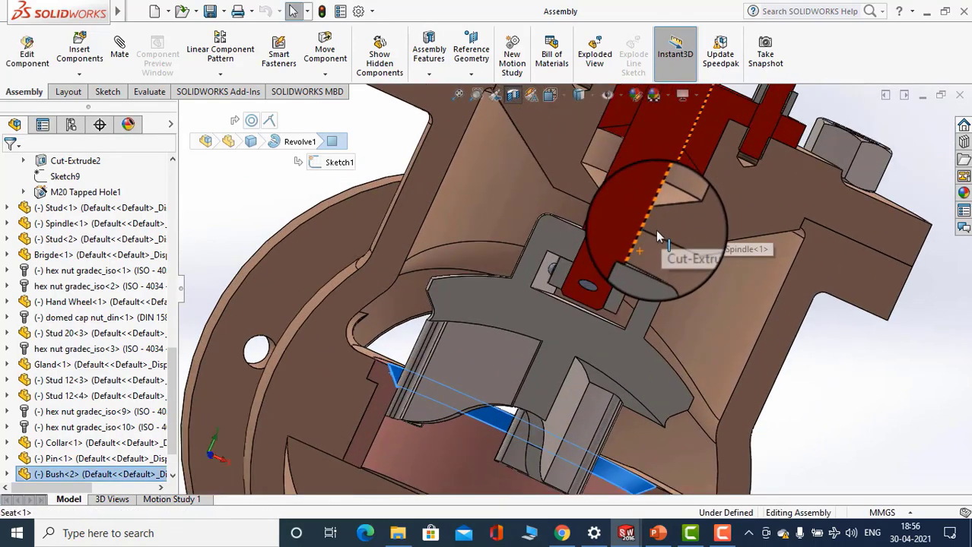
pyautogui.moveTo(663, 264); pyautogui.dragTo(657, 290, button='middle')
pyautogui.scroll(-2, 619, 278)
pyautogui.scroll(5, 617, 276)
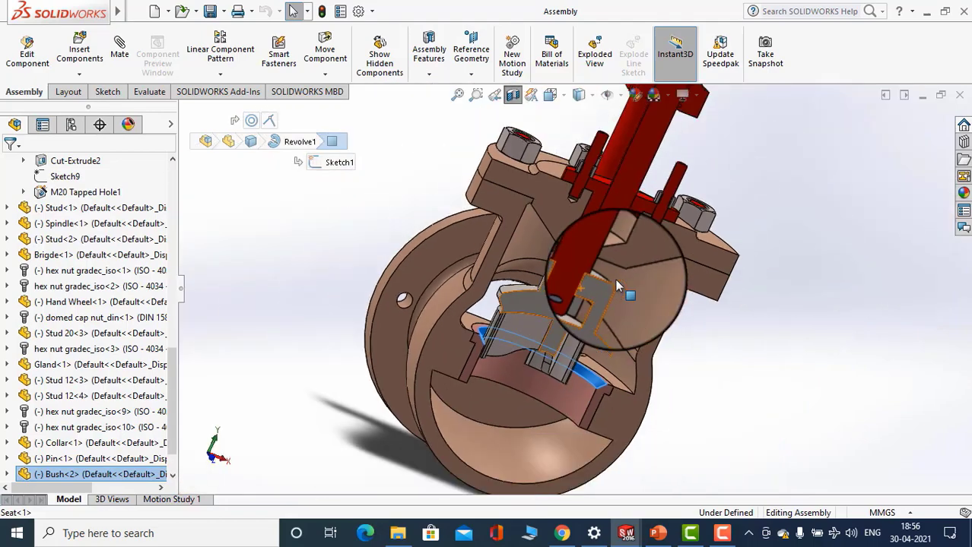
pyautogui.scroll(6, 615, 286)
pyautogui.scroll(-6, 576, 291)
pyautogui.moveTo(576, 287); pyautogui.dragTo(530, 218, button='middle')
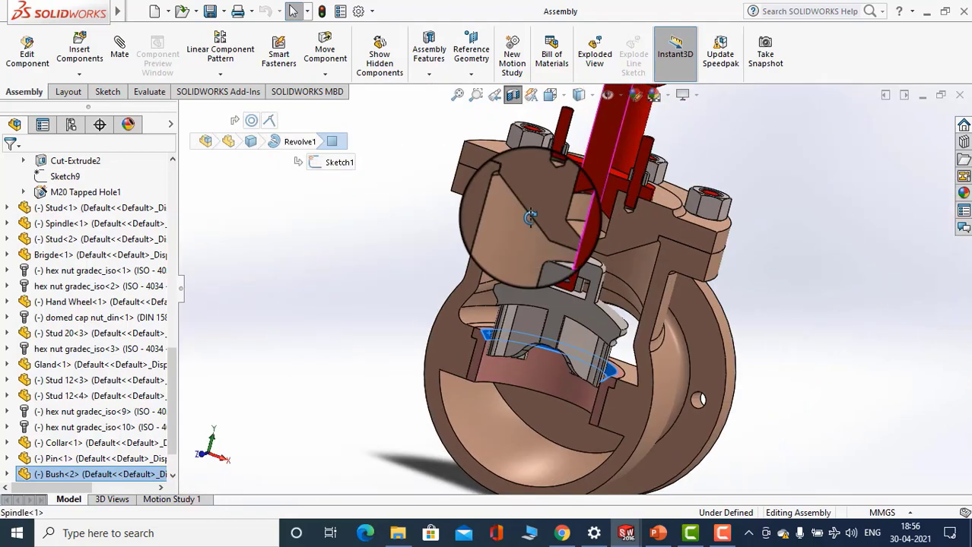
# Inspect the collar and select the pin that hold the spindle's lower end inside the seat
pyautogui.scroll(-10, 567, 291)
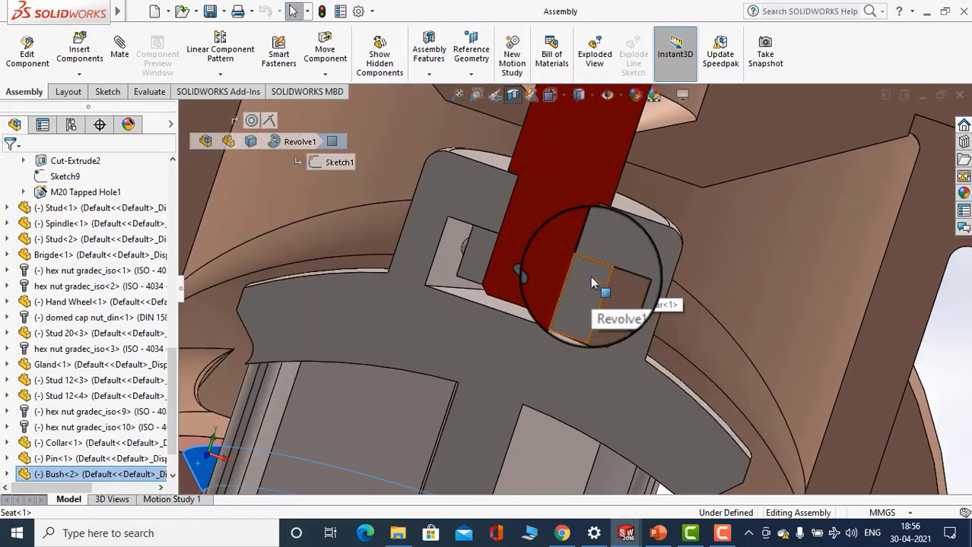
pyautogui.scroll(-2, 592, 278)
pyautogui.moveTo(591, 277); pyautogui.dragTo(583, 244, button='middle')
pyautogui.click(585, 276)
pyautogui.moveTo(554, 286); pyautogui.dragTo(417, 238, button='middle')
pyautogui.click(417, 239)
pyautogui.scroll(5, 445, 265)
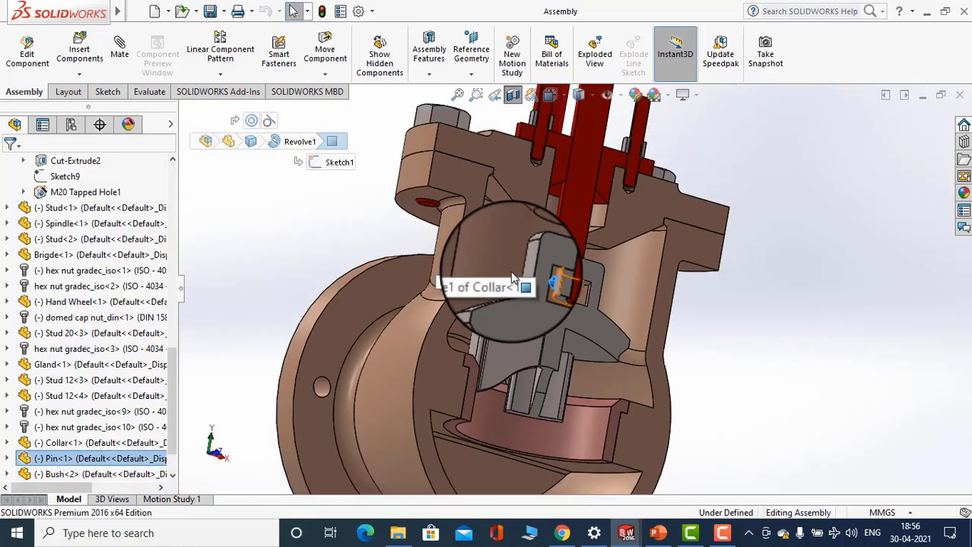
pyautogui.moveTo(513, 277); pyautogui.dragTo(532, 250, button='middle')
pyautogui.scroll(-4, 525, 232)
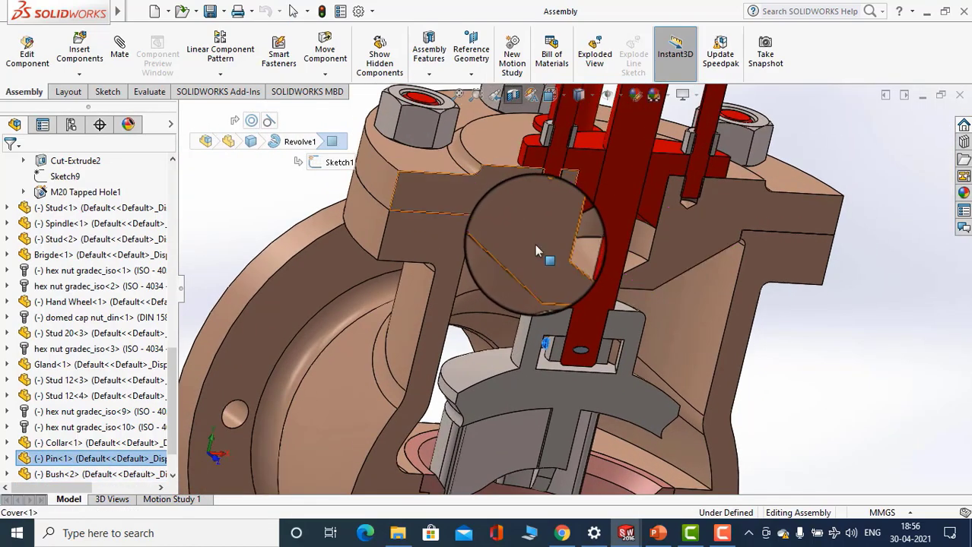
# Select the outer rim face of the cover to identify it in the component tree
pyautogui.moveTo(393, 199); pyautogui.dragTo(437, 187, button='middle')
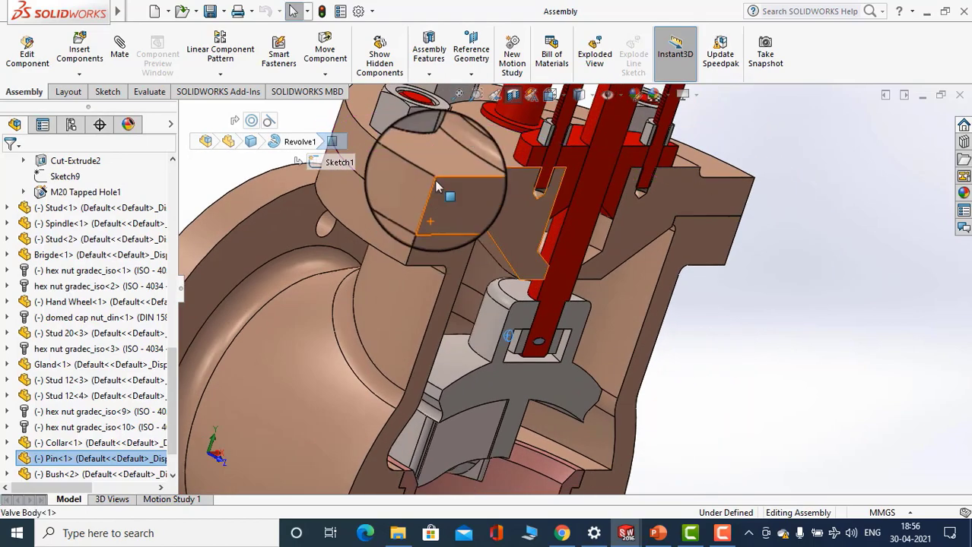
pyautogui.scroll(3, 436, 188)
pyautogui.click(435, 191)
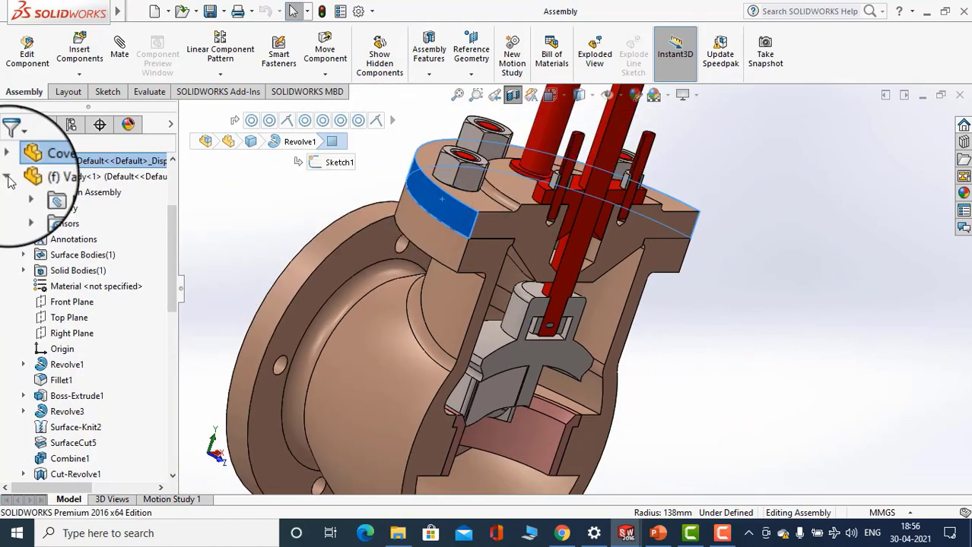
# Collapse the Valve Body's features in the component tree and select the hex nut at the cover's front edge
pyautogui.click(7, 176)
pyautogui.scroll(3, 80, 228)
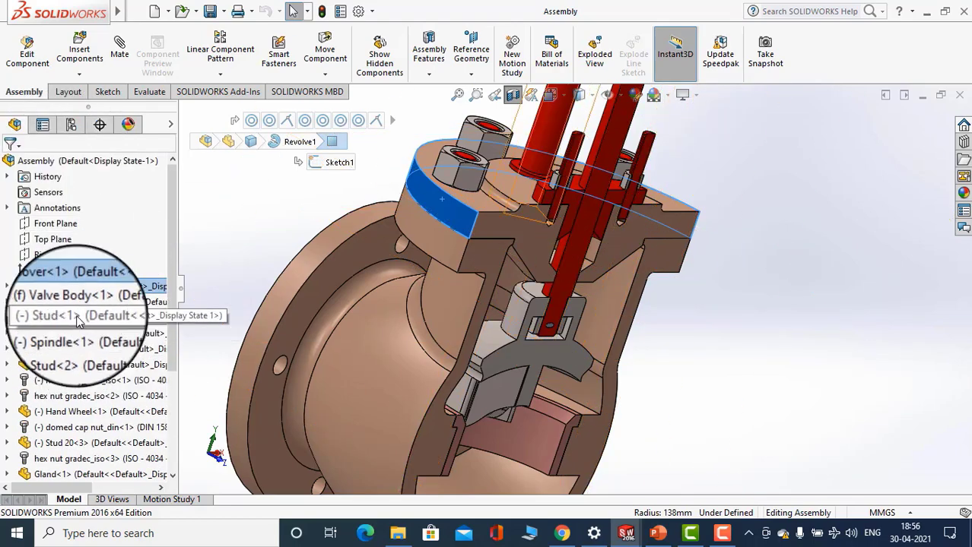
pyautogui.scroll(-4, 465, 216)
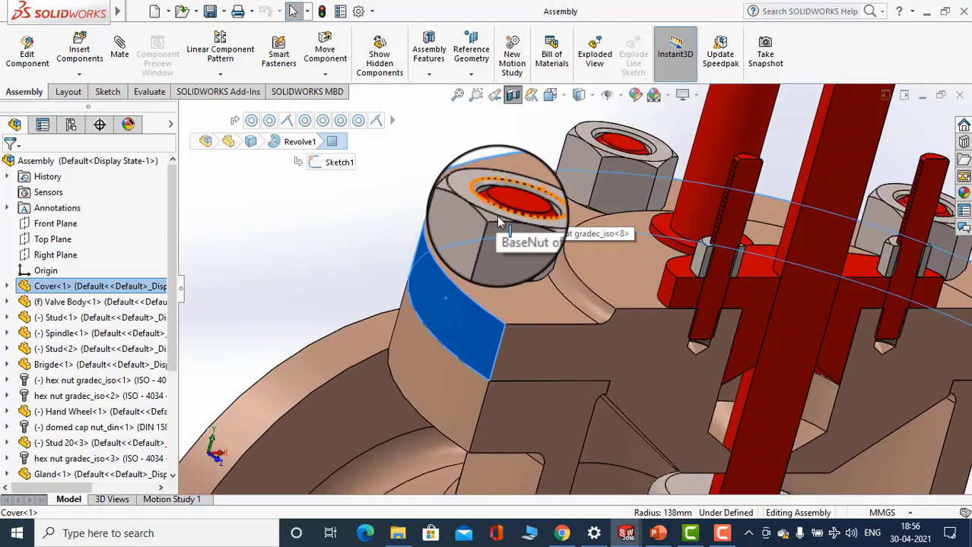
pyautogui.click(507, 258)
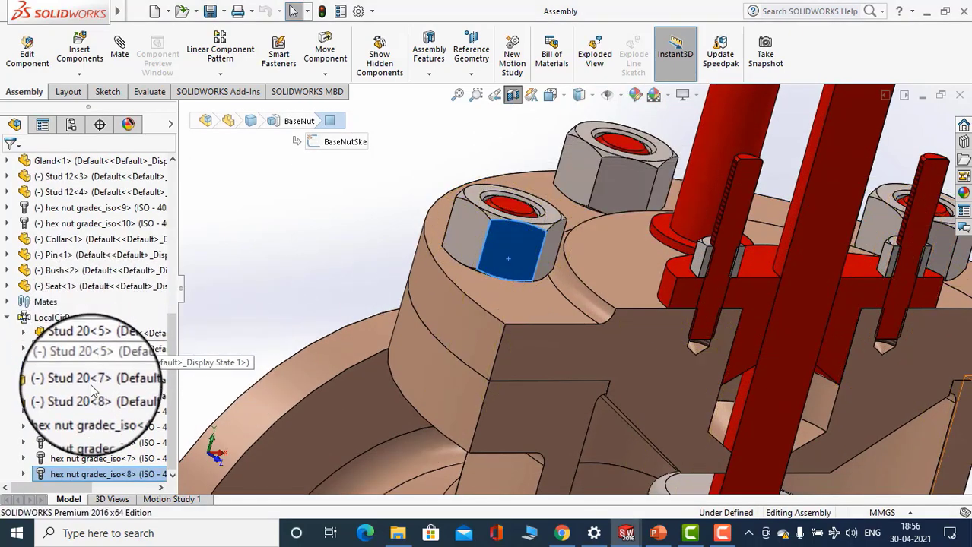
# Clear the hex nut selection and examine the nuts and studs around the cover's rim
pyautogui.moveTo(460, 222); pyautogui.dragTo(372, 227, button='middle')
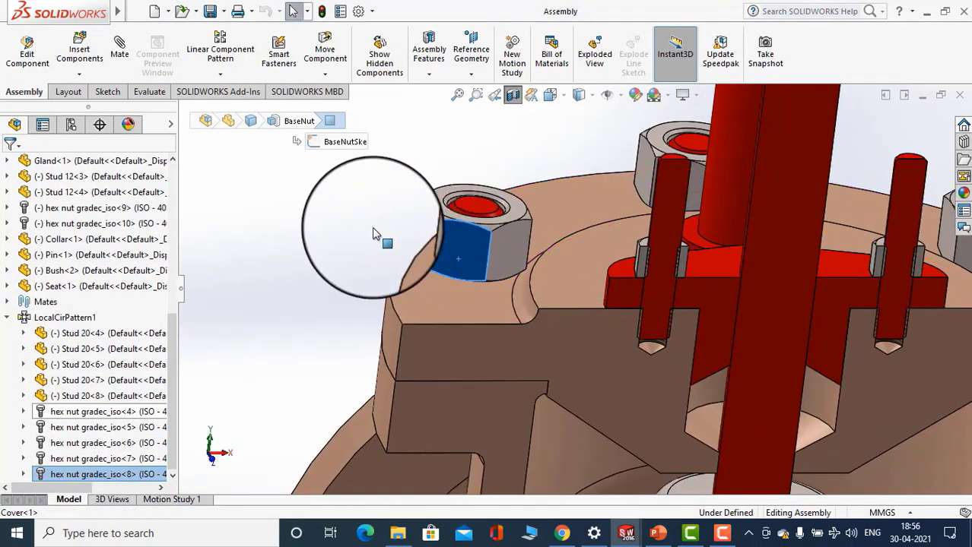
pyautogui.moveTo(423, 196)
pyautogui.mouseDown(button='middle')
pyautogui.moveTo(447, 241)
pyautogui.moveTo(416, 190)
pyautogui.mouseUp(button='middle')
pyautogui.scroll(3, 448, 243)
pyautogui.click(416, 190)
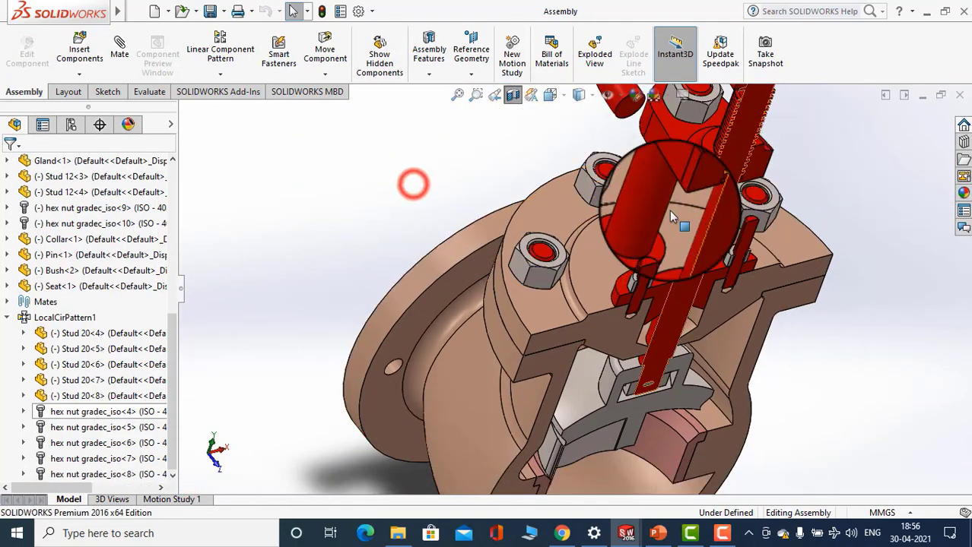
pyautogui.scroll(-3, 503, 244)
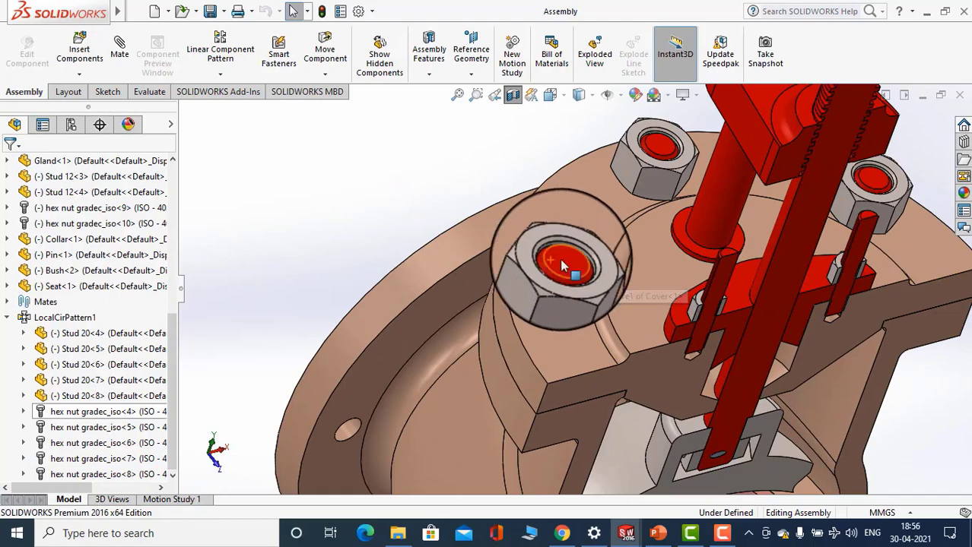
# Select the spindle's cut face and examine how the spindle runs from the seat up through the cover
pyautogui.click(561, 262)
pyautogui.moveTo(567, 276); pyautogui.dragTo(572, 162, button='middle')
pyautogui.scroll(5, 399, 329)
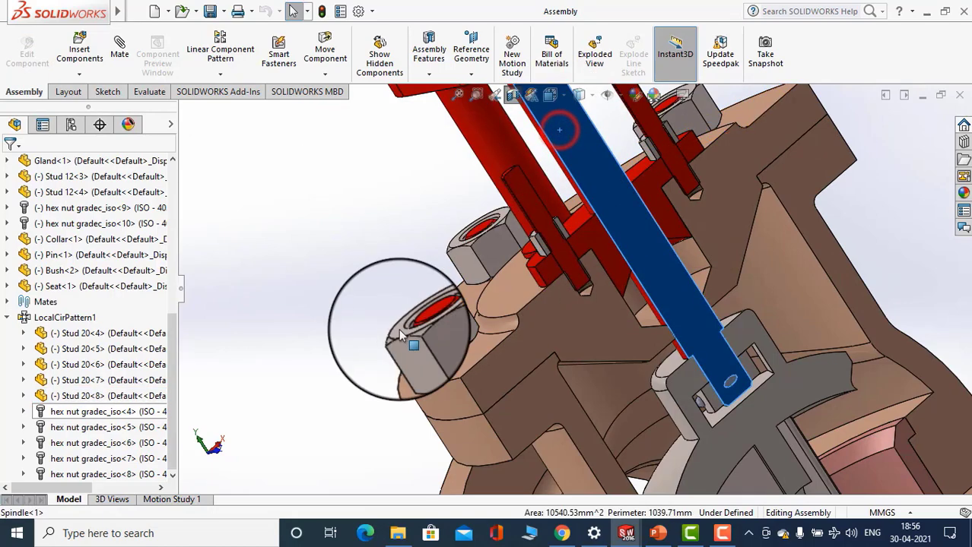
pyautogui.moveTo(436, 310); pyautogui.dragTo(541, 238, button='middle')
pyautogui.scroll(-5, 542, 238)
pyautogui.scroll(5, 540, 235)
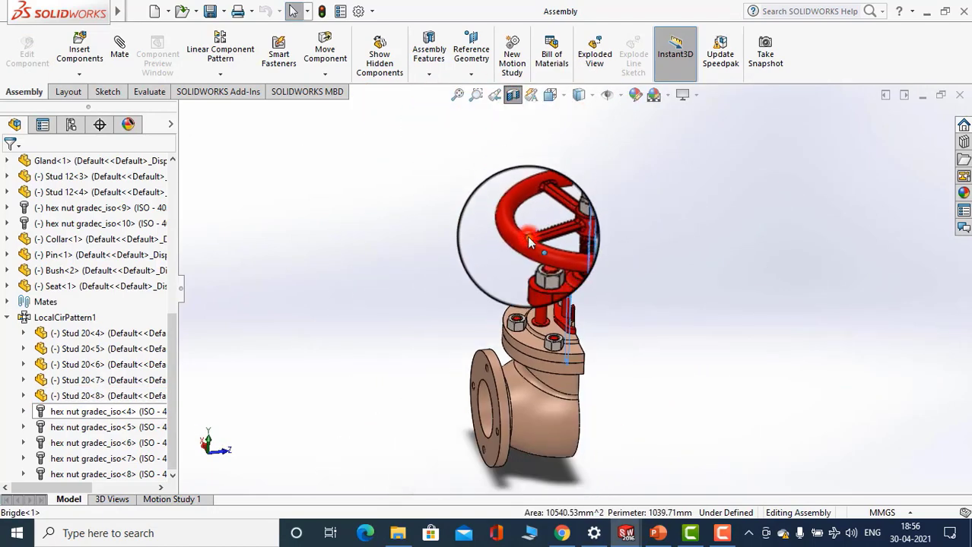
# Select the hand wheel rim and the hex nut on top of the bridge to identify both in the component tree
pyautogui.click(527, 236)
pyautogui.click(517, 242)
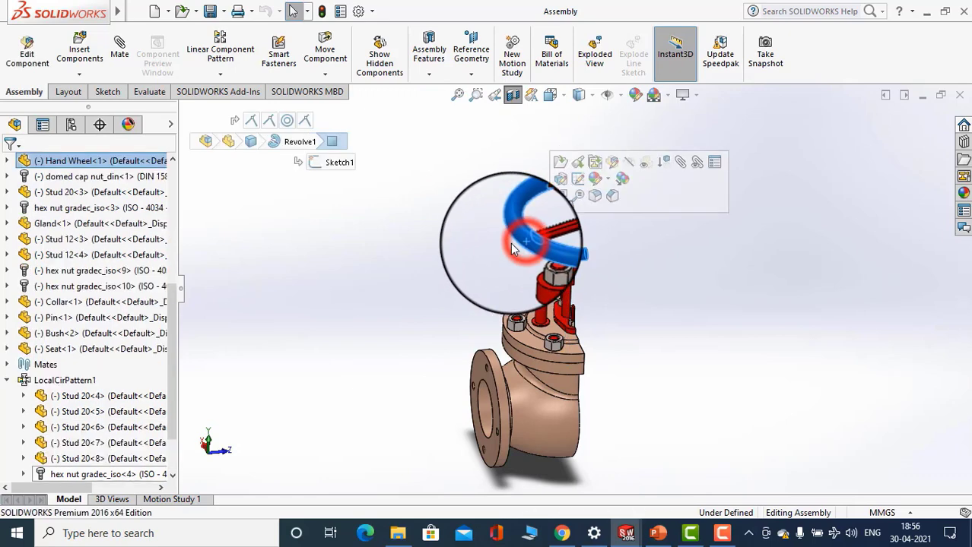
pyautogui.scroll(-8, 620, 259)
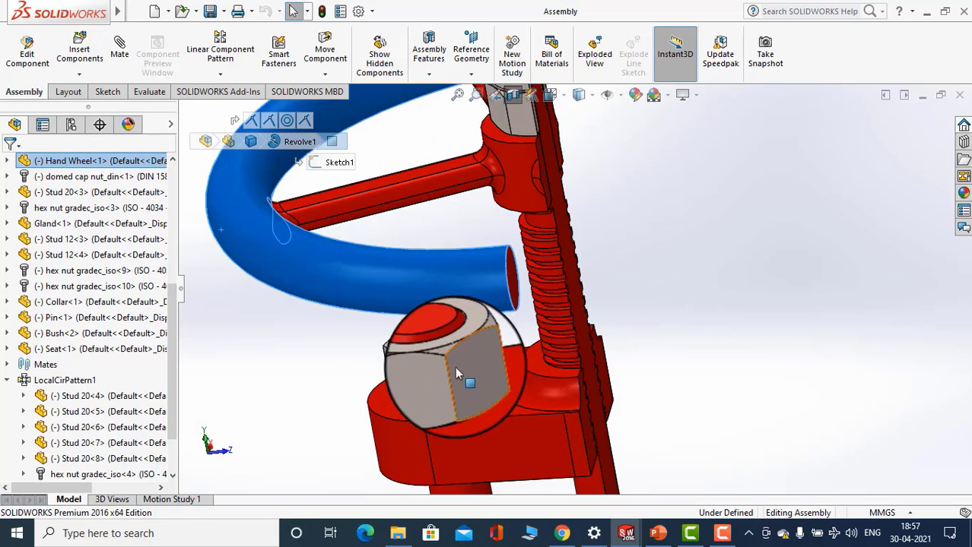
pyautogui.click(457, 368)
pyautogui.scroll(2, 457, 368)
pyautogui.scroll(4, 457, 368)
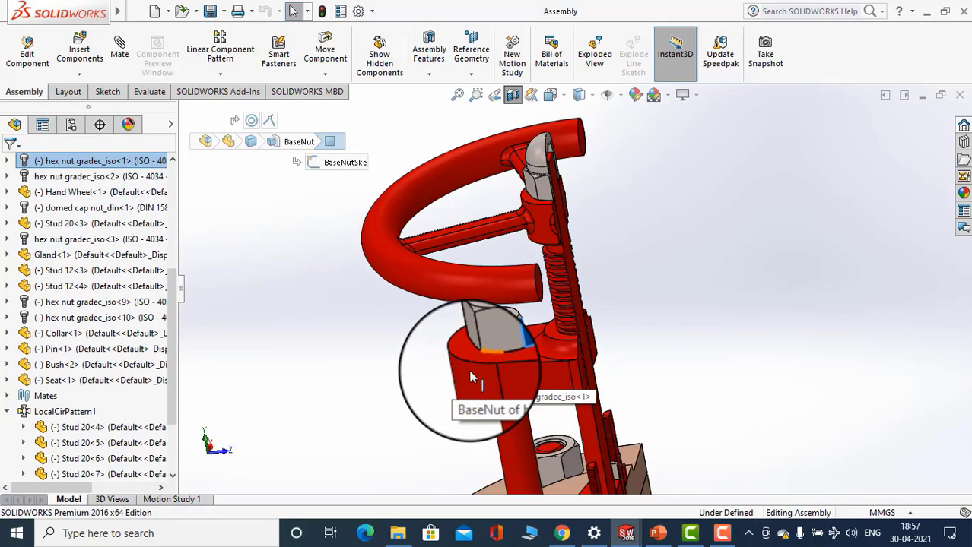
# Select the threaded stud that fastens the gland and its hex nut to identify both in the component tree
pyautogui.scroll(-6, 614, 414)
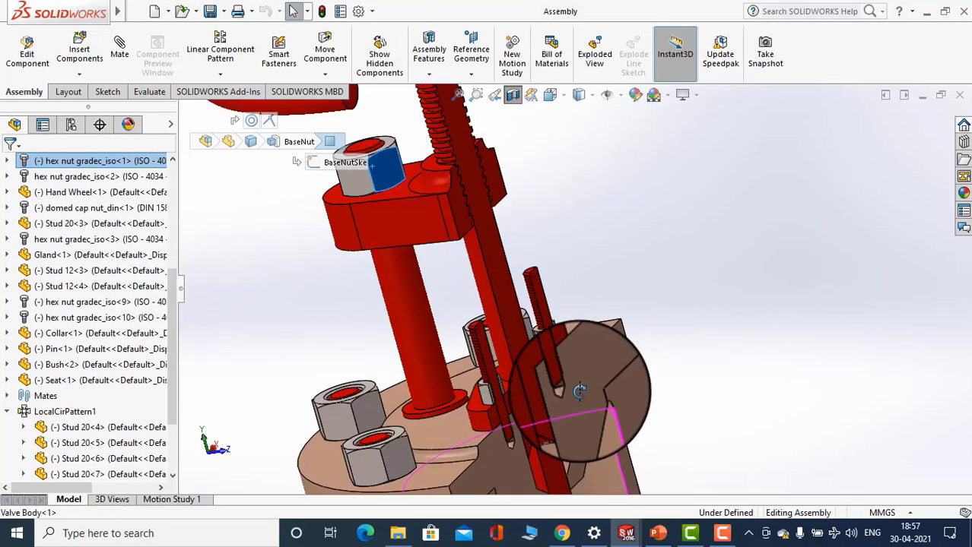
pyautogui.scroll(2, 596, 368)
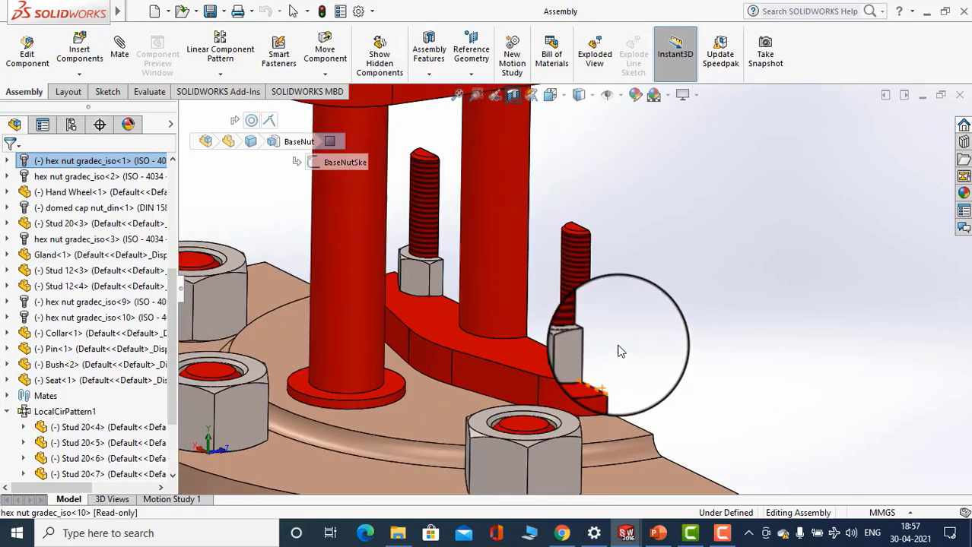
pyautogui.click(574, 257)
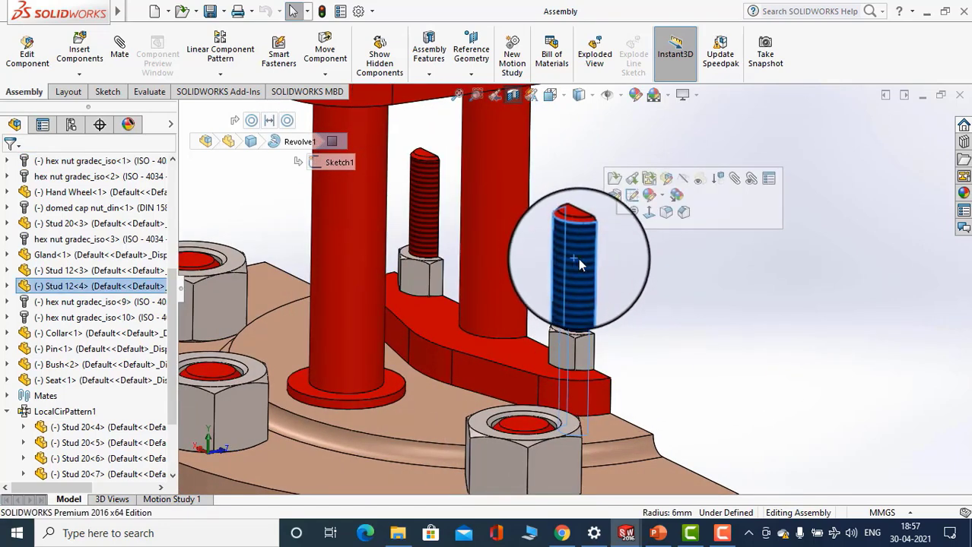
pyautogui.scroll(-1, 570, 281)
pyautogui.moveTo(571, 281)
pyautogui.mouseDown(button='middle')
pyautogui.moveTo(550, 294)
pyautogui.moveTo(448, 243)
pyautogui.moveTo(481, 360)
pyautogui.moveTo(555, 291)
pyautogui.mouseUp(button='middle')
pyautogui.scroll(-3, 555, 290)
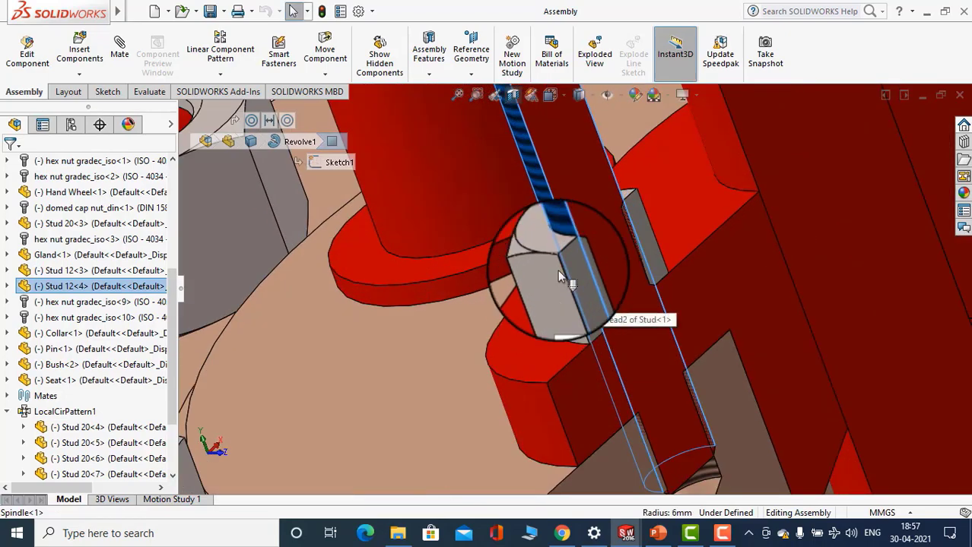
pyautogui.click(557, 270)
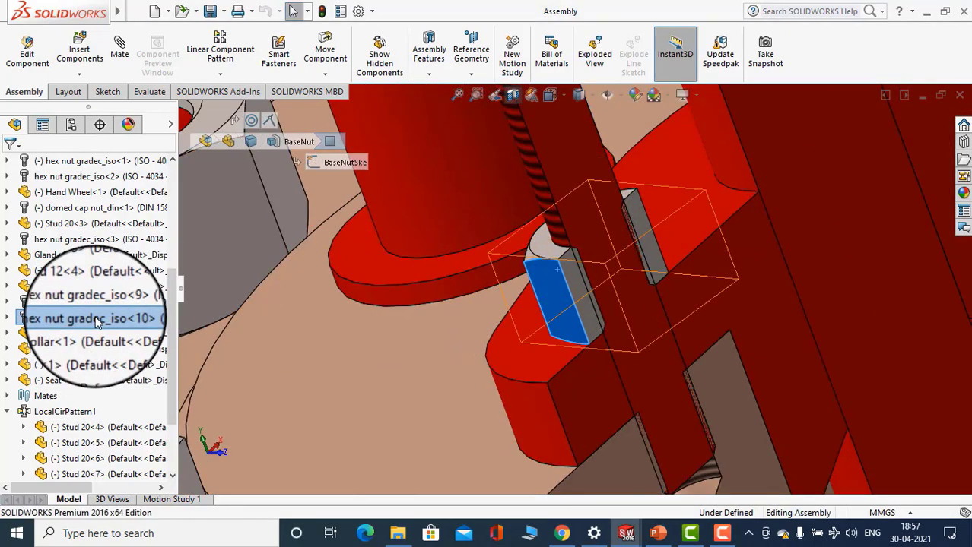
pyautogui.moveTo(54, 488)
pyautogui.mouseDown()
pyautogui.moveTo(83, 488)
pyautogui.moveTo(45, 489)
pyautogui.mouseUp()
# Select the gland's upper face and the bridge's side face to identify both components in the tree
pyautogui.scroll(5, 612, 311)
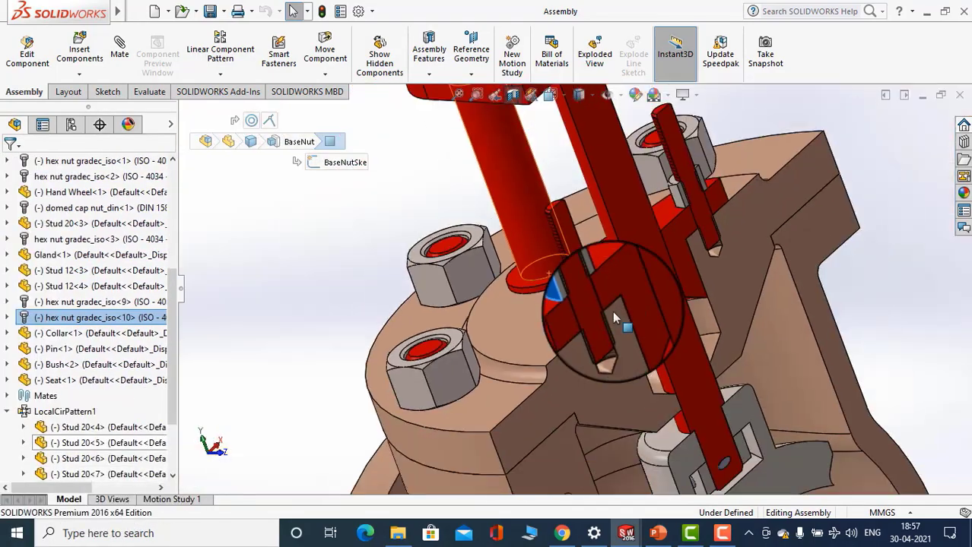
pyautogui.moveTo(612, 311); pyautogui.dragTo(640, 256, button='middle')
pyautogui.scroll(-3, 660, 351)
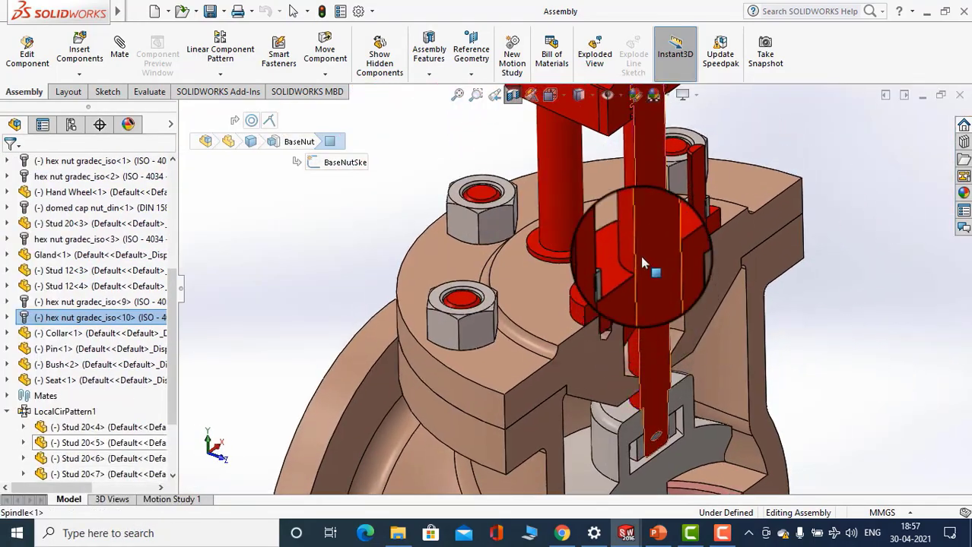
pyautogui.scroll(-4, 592, 293)
pyautogui.click(581, 300)
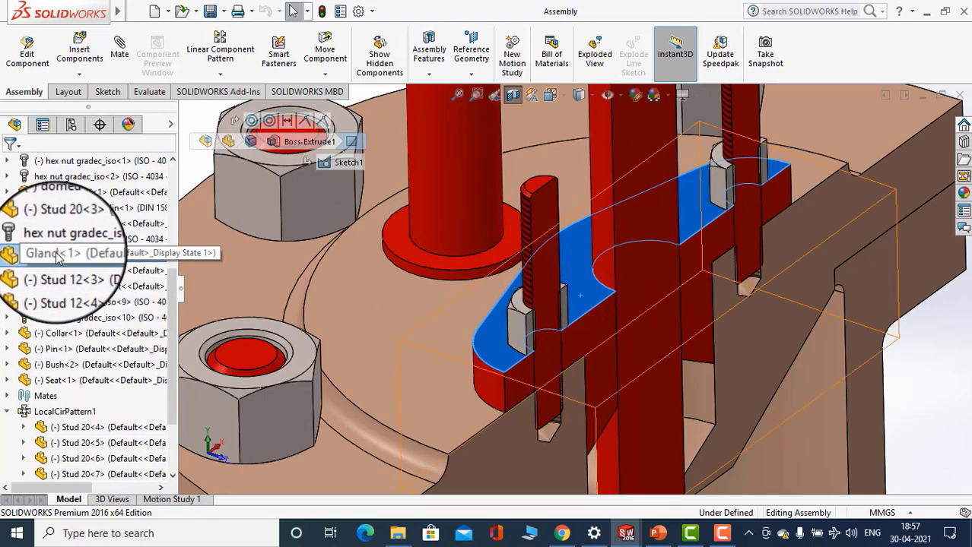
pyautogui.scroll(5, 491, 334)
pyautogui.click(543, 194)
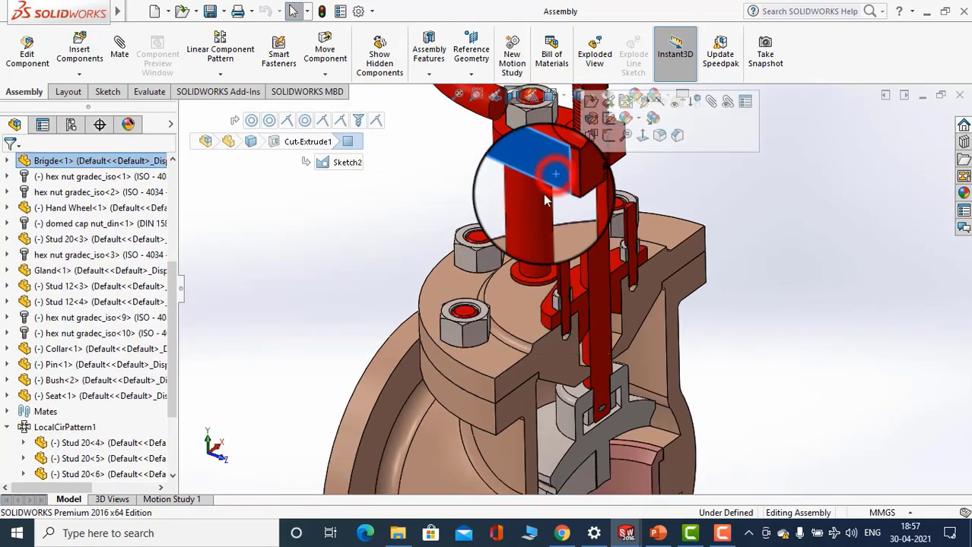
# Clear the bridge selection and view the complete sectioned stop valve
pyautogui.scroll(4, 542, 198)
pyautogui.moveTo(543, 198); pyautogui.dragTo(502, 217, button='middle')
pyautogui.scroll(-5, 618, 221)
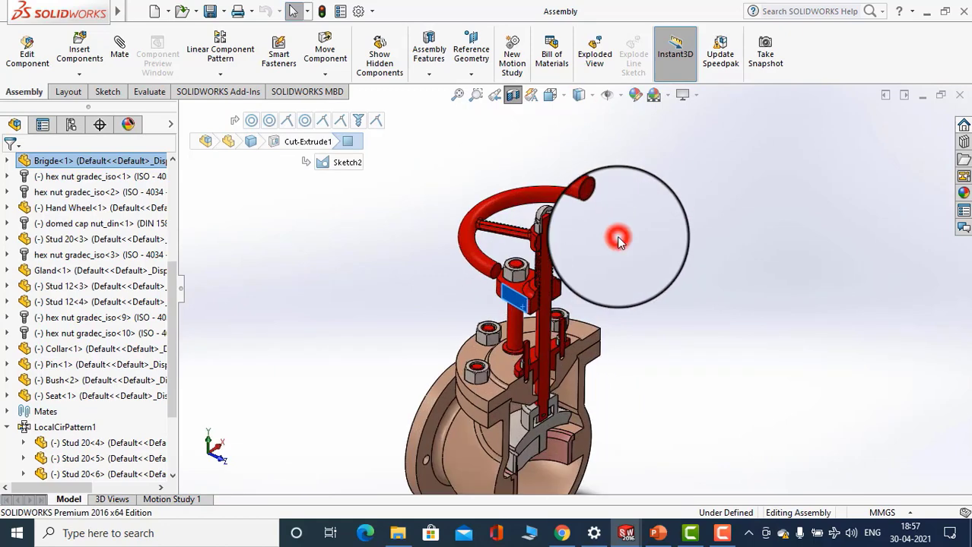
pyautogui.click(617, 233)
pyautogui.scroll(3, 617, 281)
pyautogui.moveTo(610, 288); pyautogui.dragTo(645, 307, button='middle')
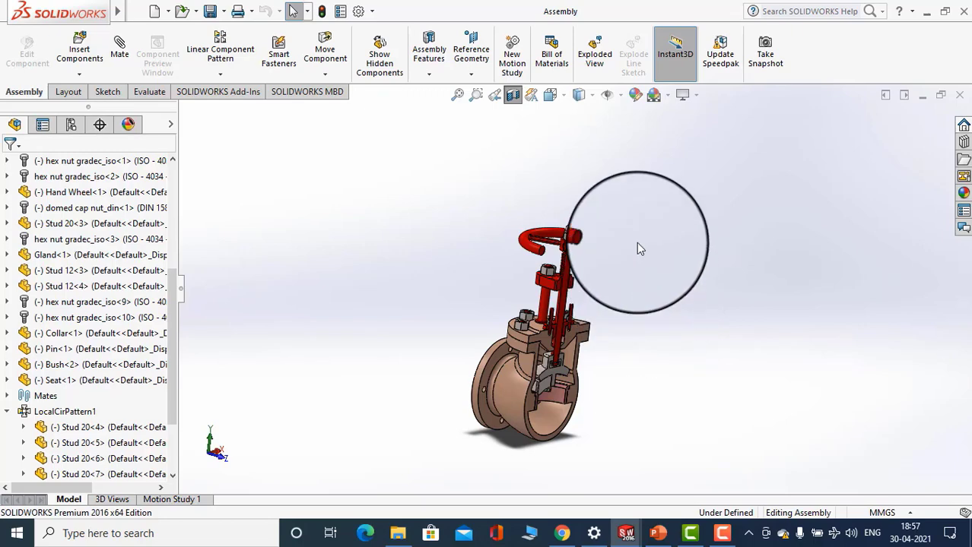
# Close the valve assembly and Assem2 without rebuilding or saving, and stop the rebuild prompt from being shown again
pyautogui.hotkey('alt', 'f')
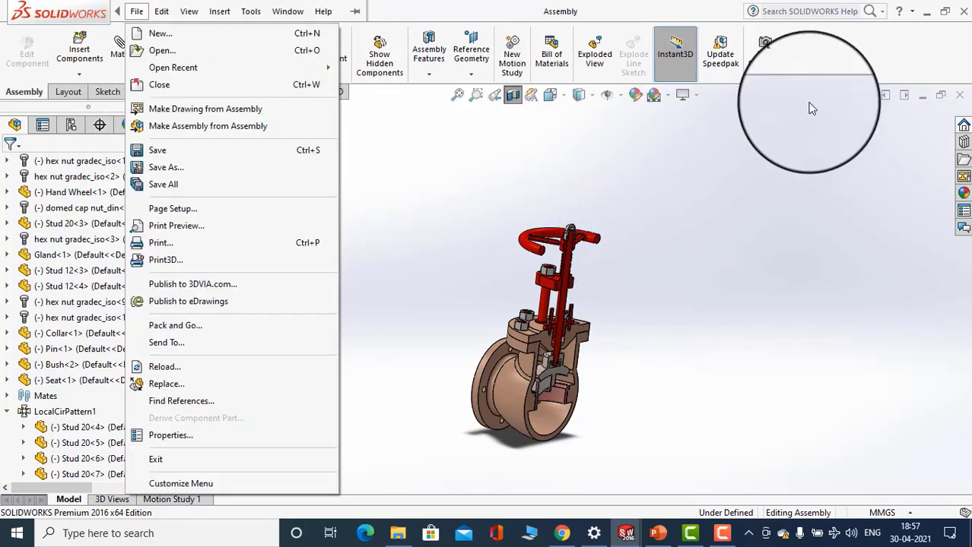
pyautogui.click(874, 165)
pyautogui.click(960, 95)
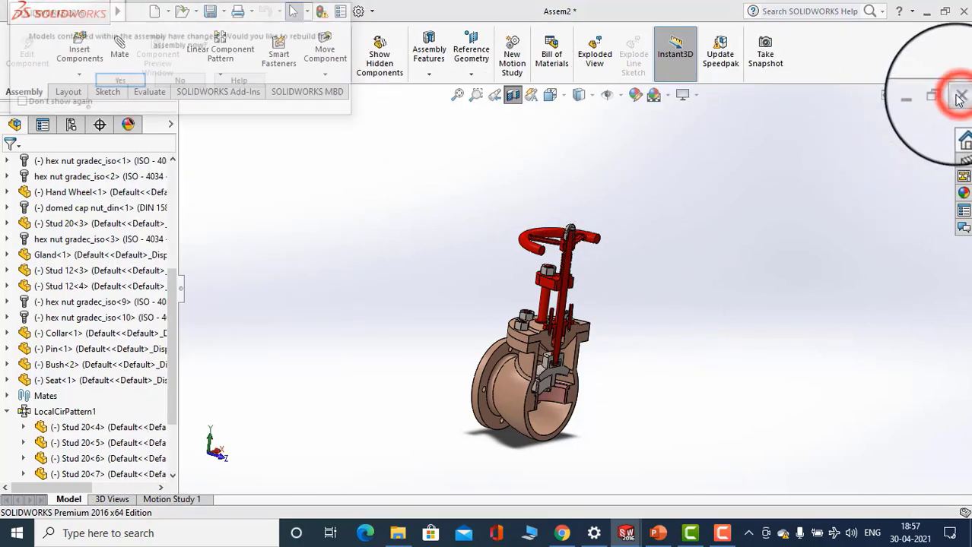
pyautogui.click(51, 101)
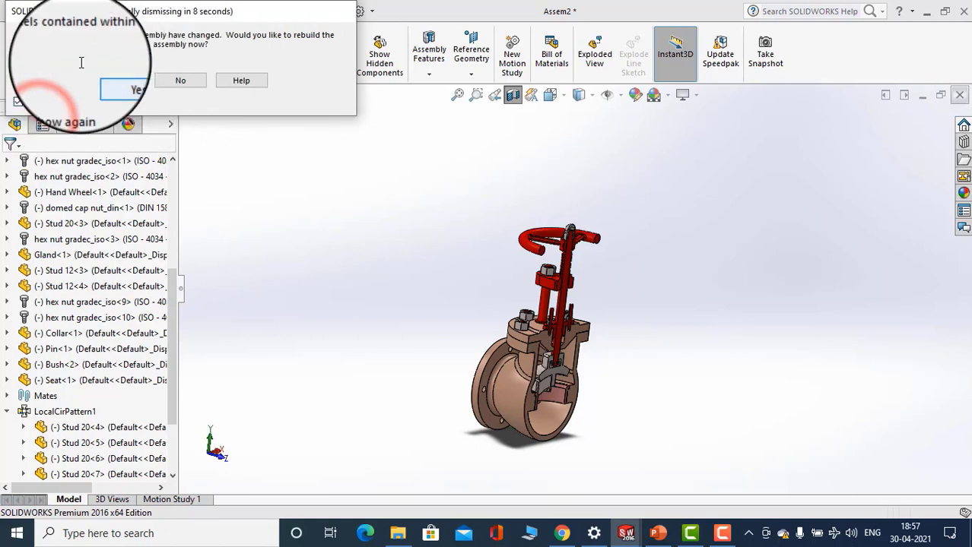
pyautogui.click(176, 82)
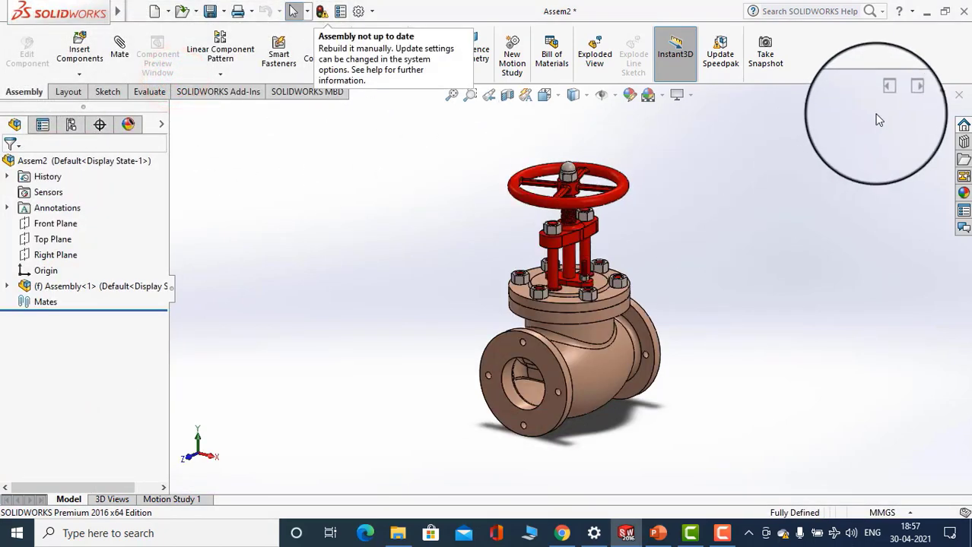
pyautogui.click(958, 99)
pyautogui.click(441, 275)
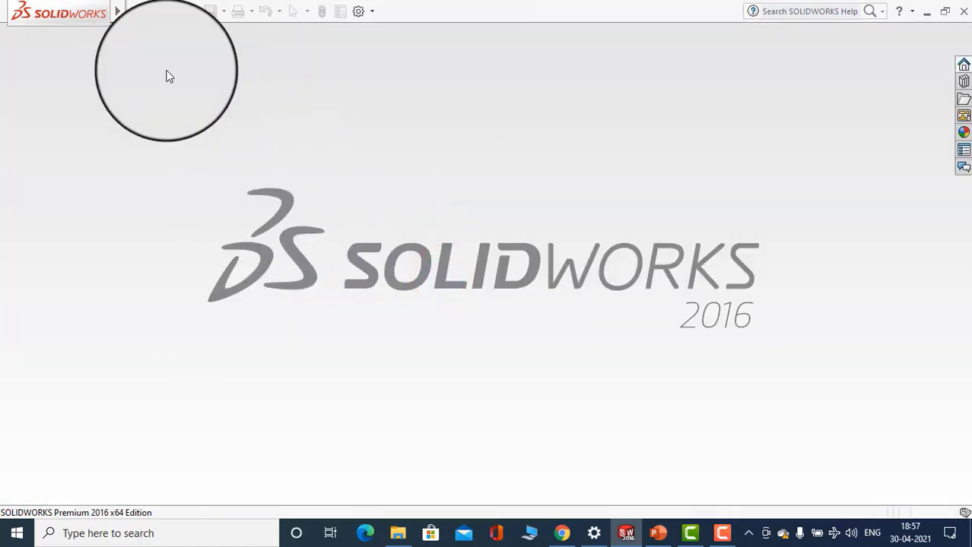
# Create a new assembly document
pyautogui.click(155, 16)
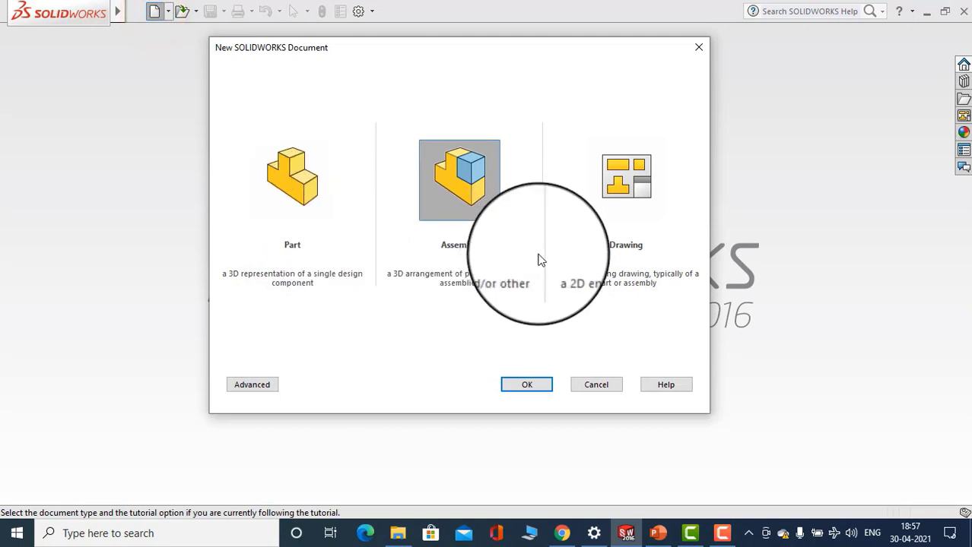
pyautogui.click(450, 183)
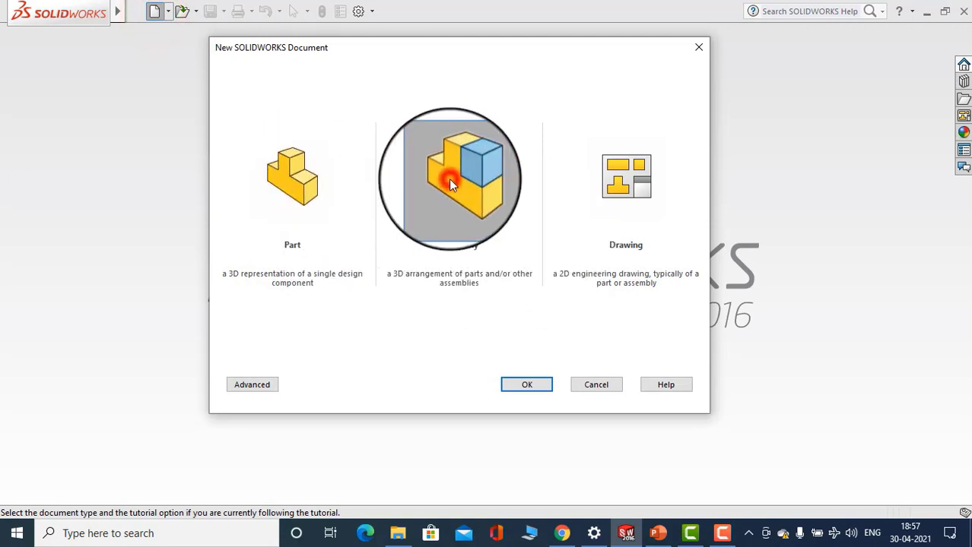
pyautogui.click(520, 387)
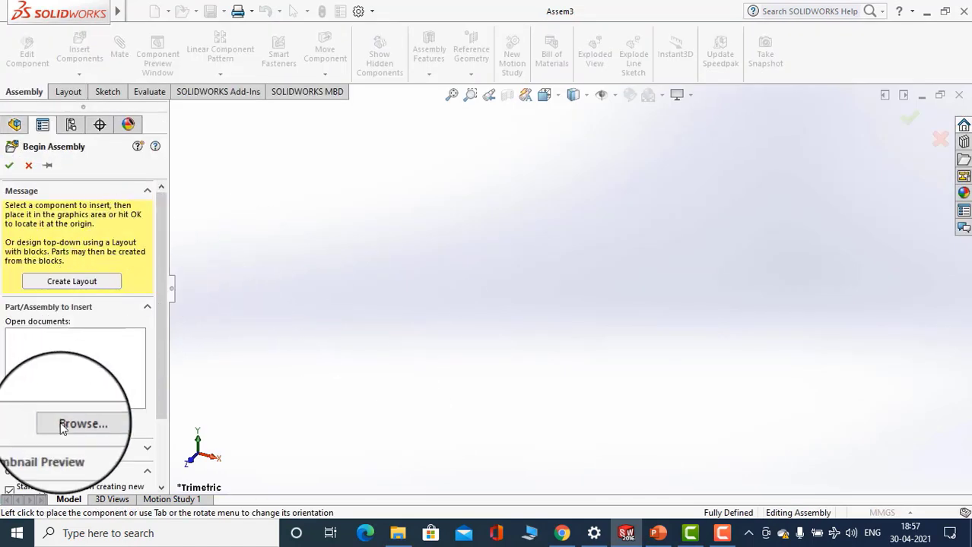
# Insert the Valve Body part from the Stop Valve folder as the assembly's first component and place it in the graphics area
pyautogui.click(75, 424)
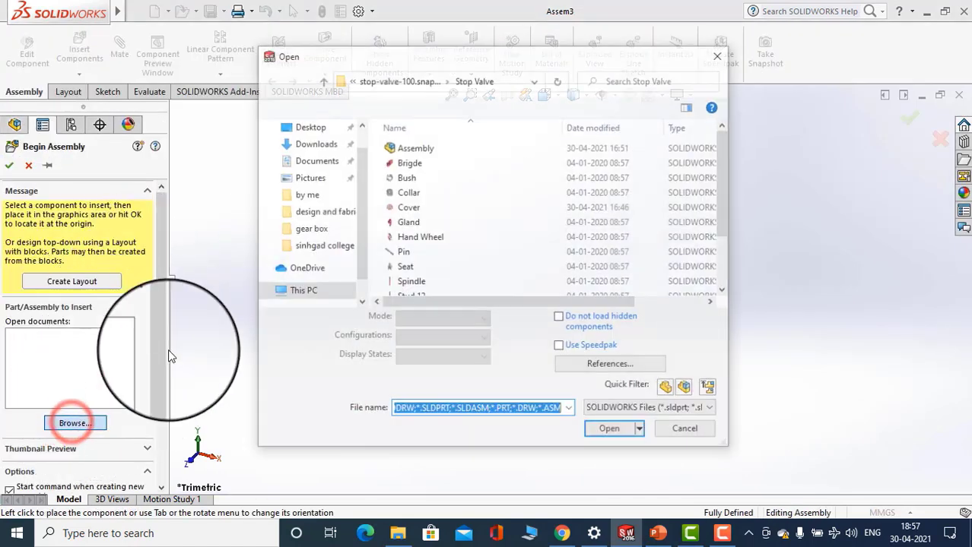
pyautogui.scroll(-2, 407, 173)
pyautogui.scroll(3, 411, 190)
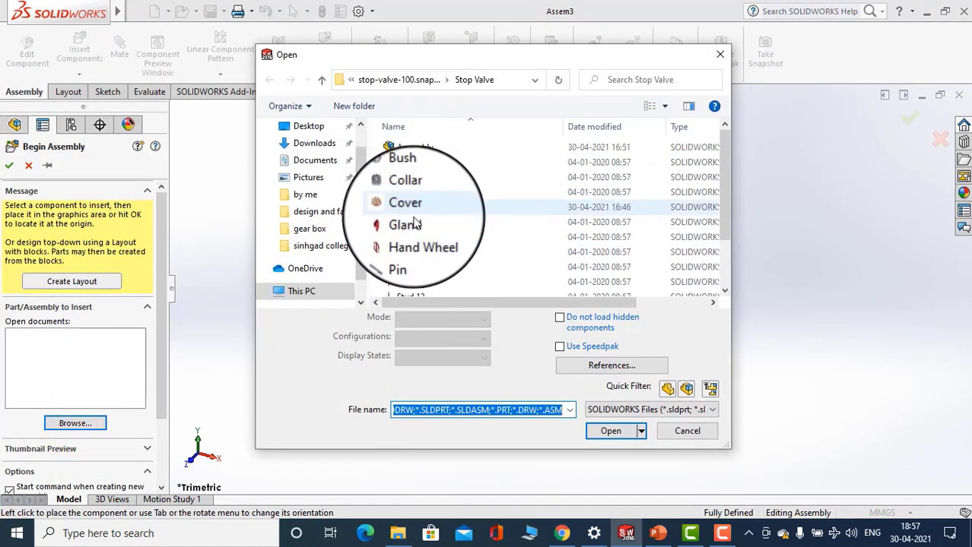
pyautogui.scroll(-2, 418, 213)
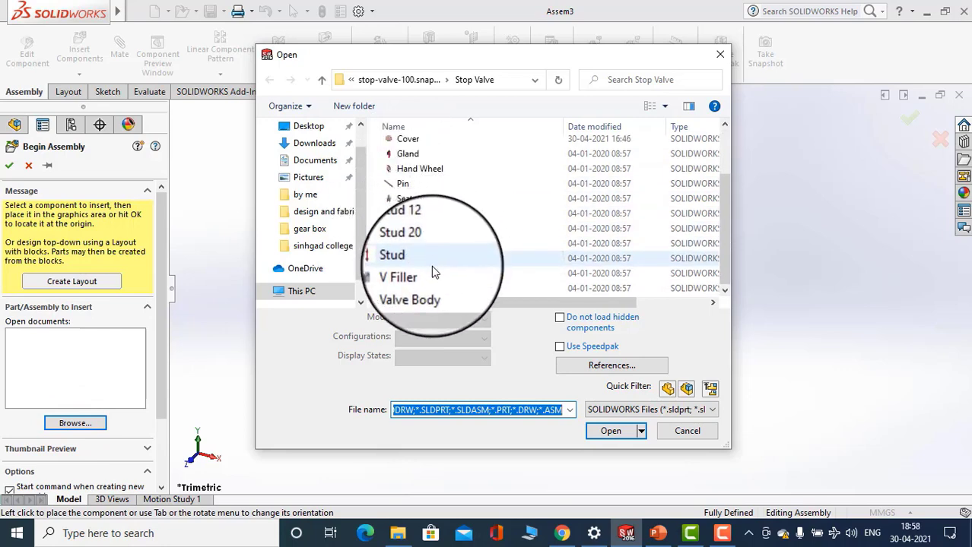
pyautogui.click(429, 291)
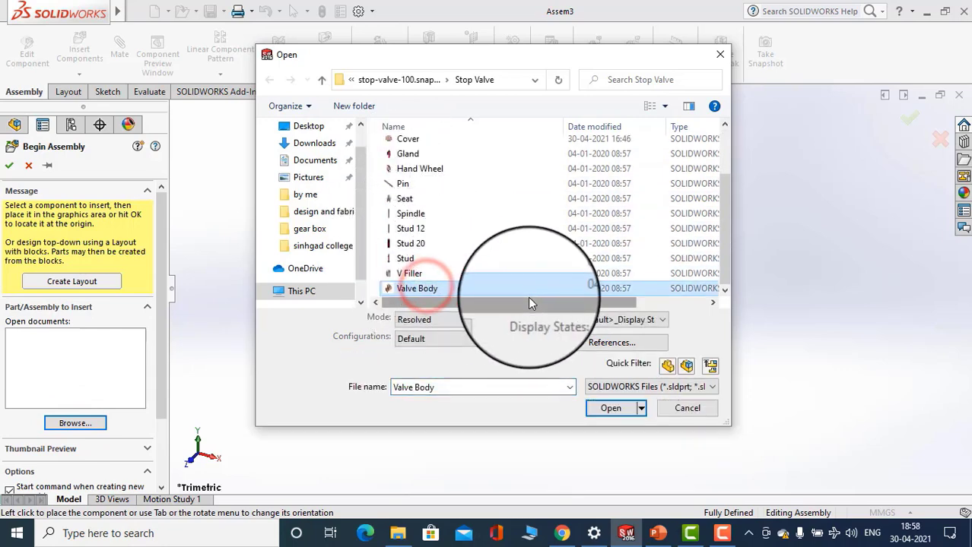
pyautogui.moveTo(509, 302); pyautogui.dragTo(457, 306)
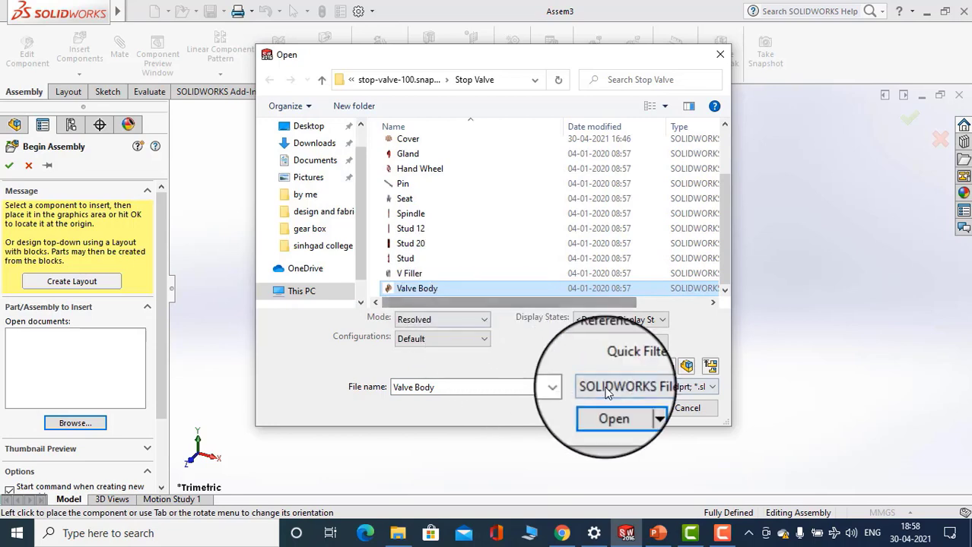
pyautogui.click(615, 411)
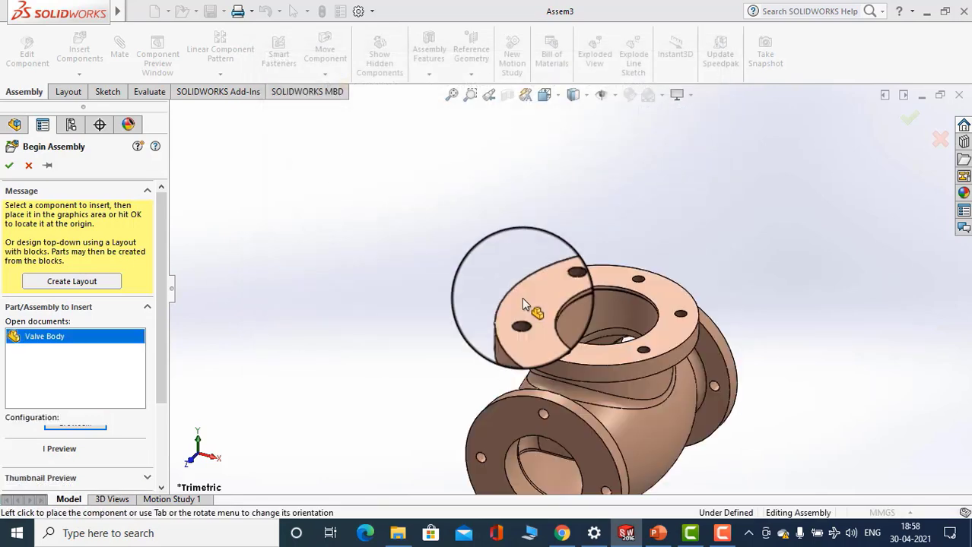
pyautogui.click(559, 306)
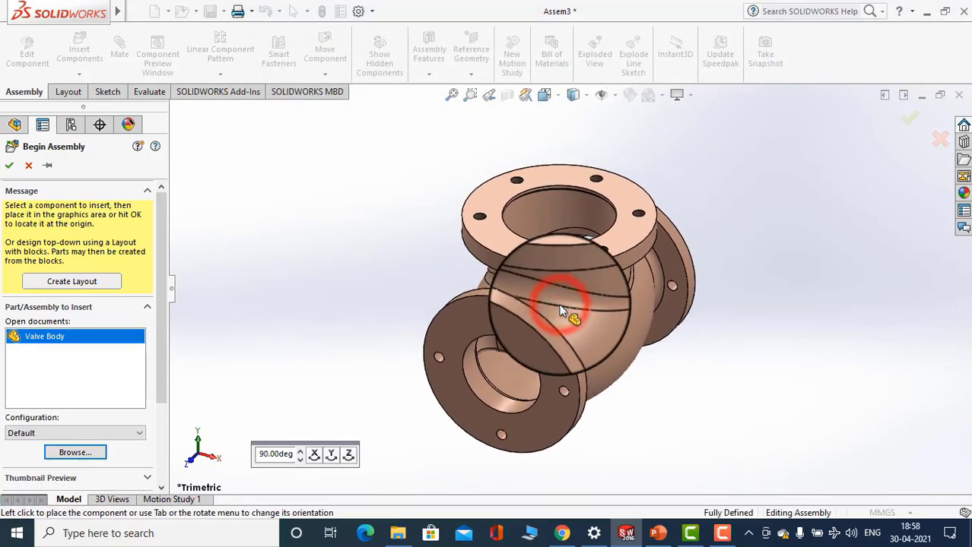
pyautogui.moveTo(559, 312); pyautogui.dragTo(553, 265, button='middle')
pyautogui.scroll(-3, 527, 172)
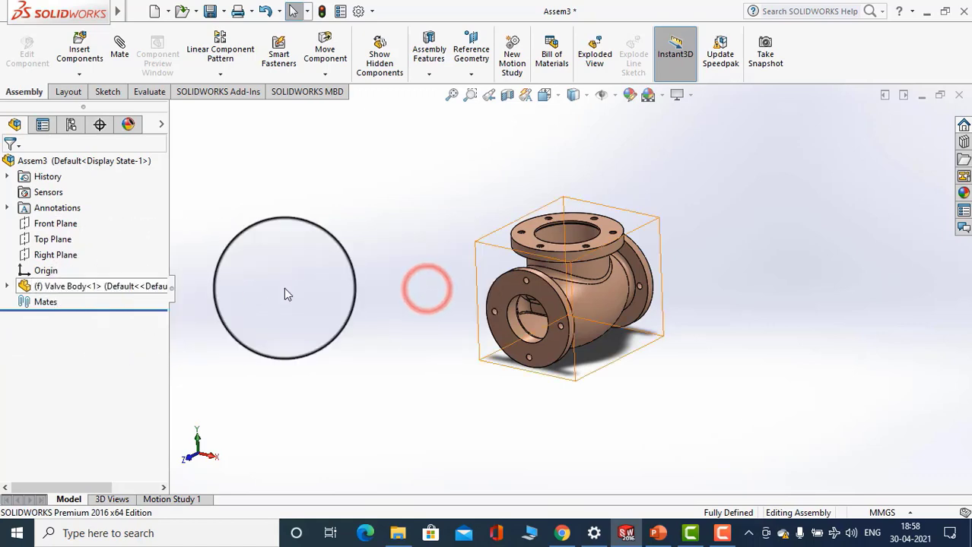
# Examine the placed Valve Body's orientation in the Right, Front and Top views and in a tilted view
pyautogui.moveTo(285, 295); pyautogui.dragTo(533, 303, button='middle')
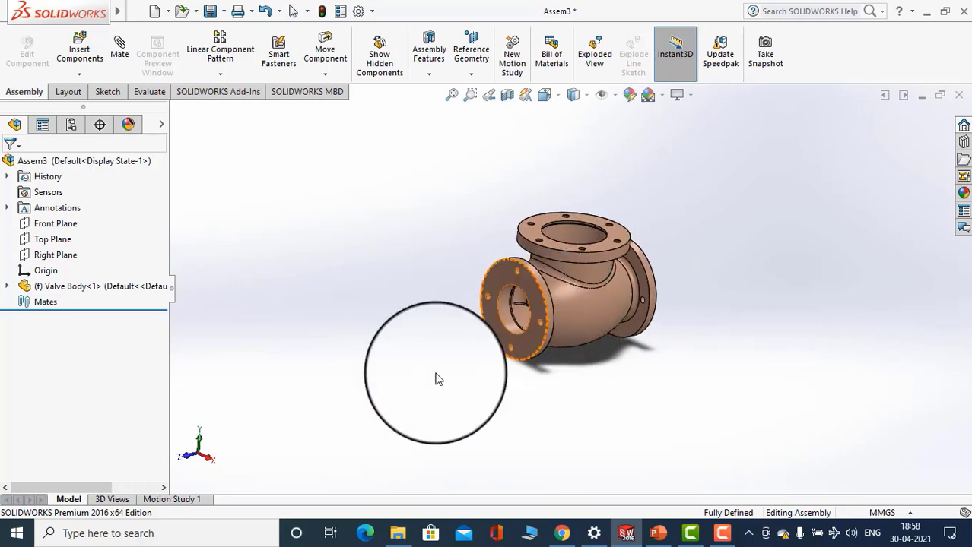
pyautogui.click(211, 460)
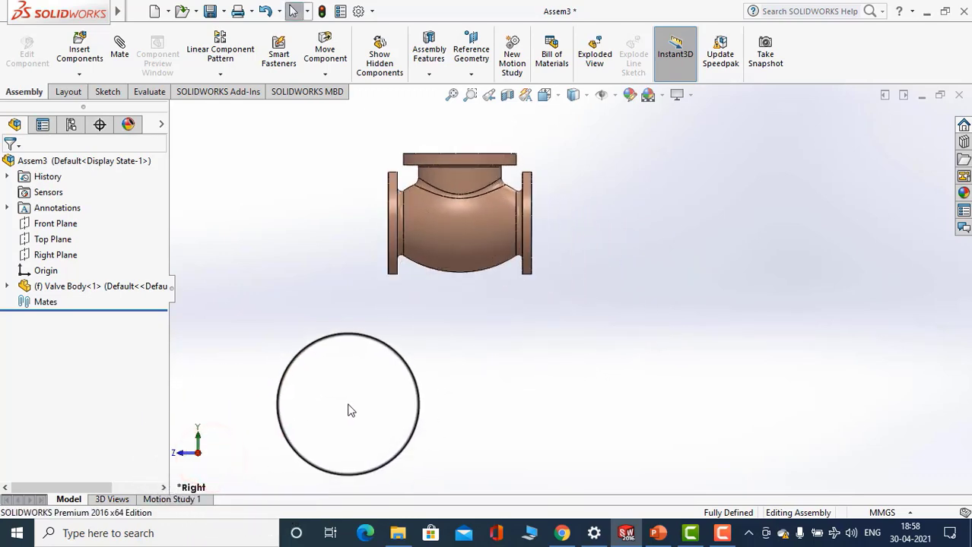
pyautogui.moveTo(395, 374); pyautogui.dragTo(425, 415, button='middle')
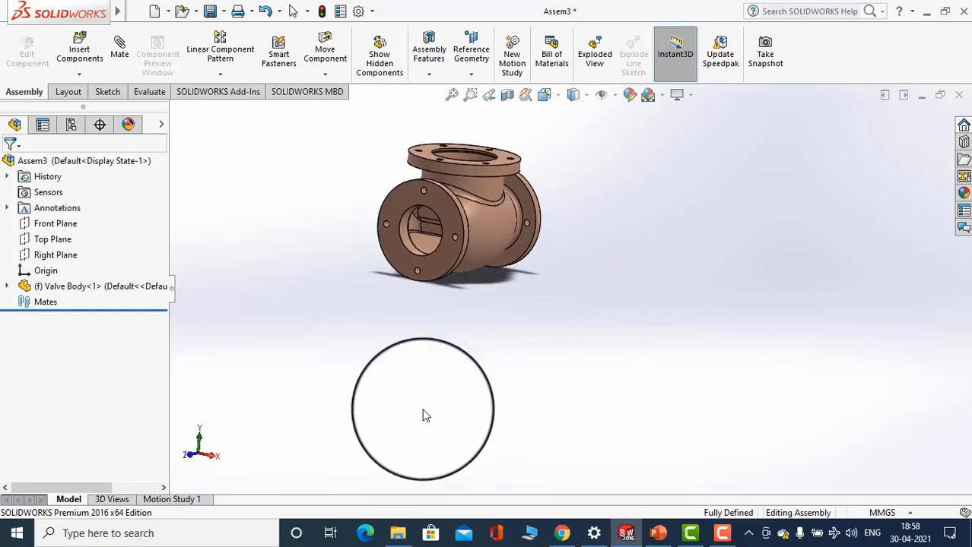
pyautogui.click(191, 458)
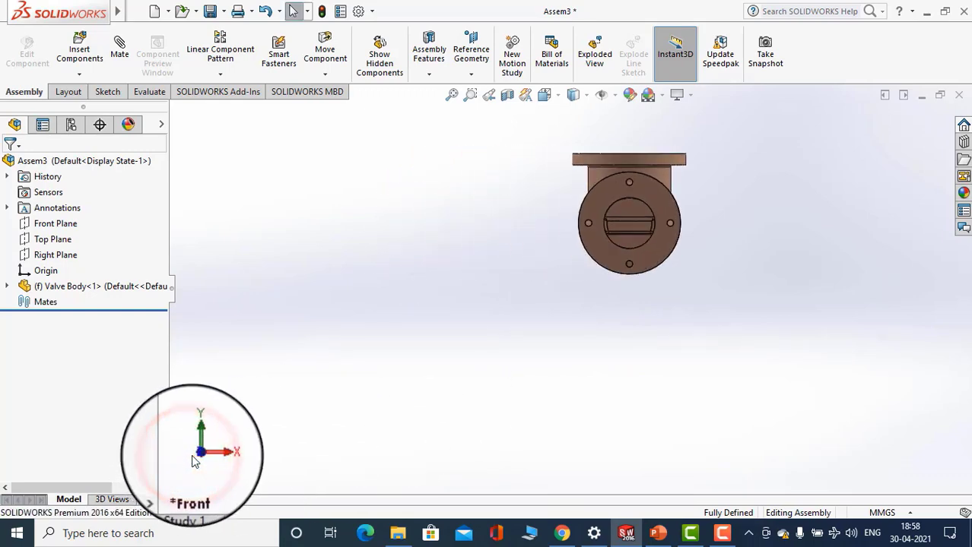
pyautogui.click(199, 442)
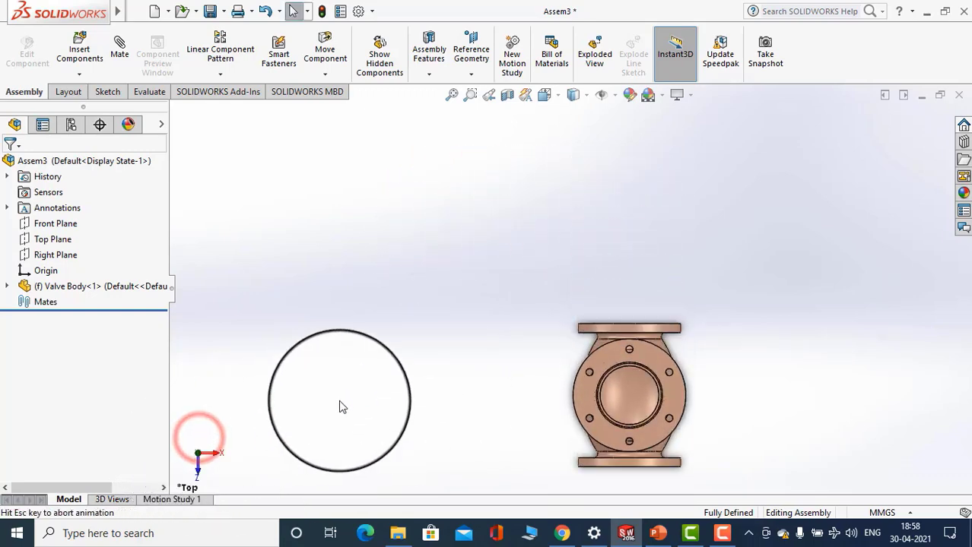
pyautogui.moveTo(509, 382); pyautogui.dragTo(648, 339, button='middle')
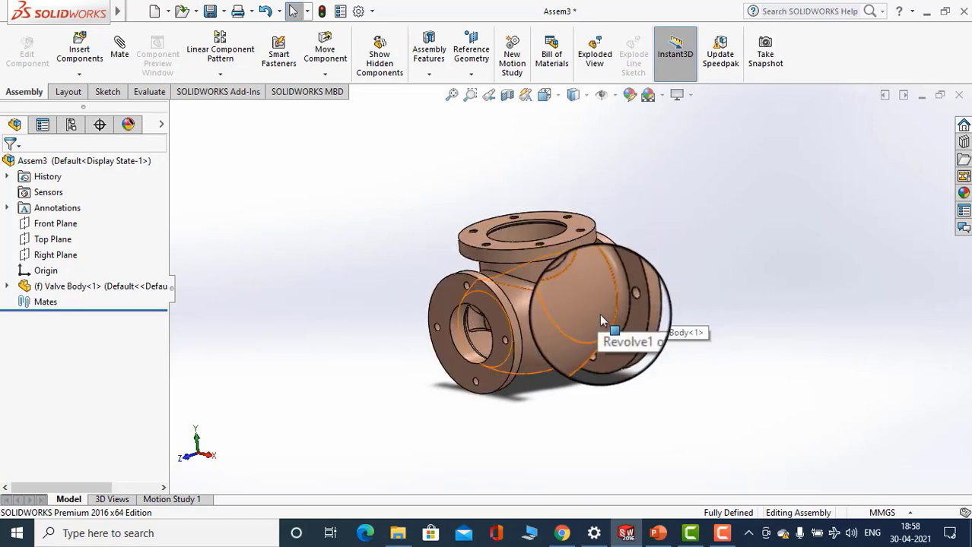
# Examine the Valve Body's three flanges and its upper opening from several angles and up close
pyautogui.click(644, 243)
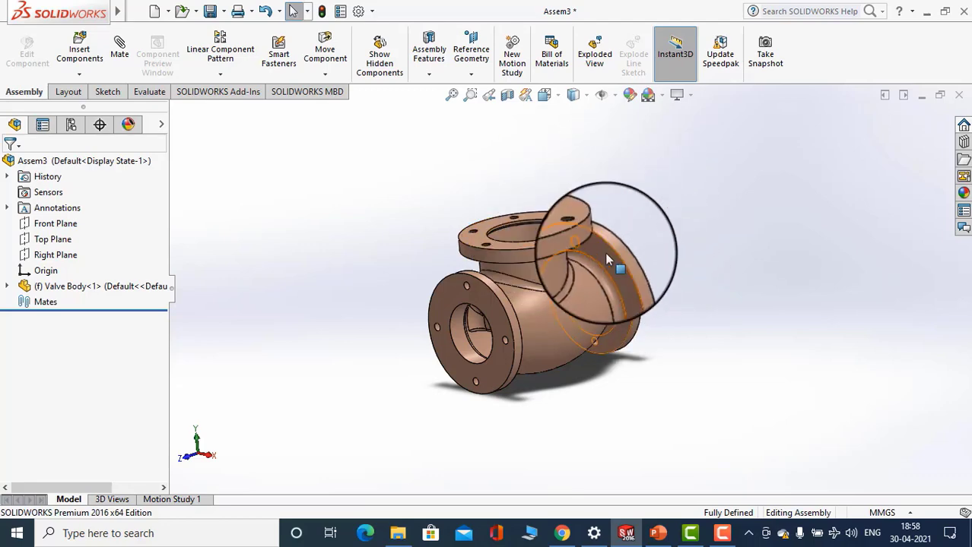
pyautogui.moveTo(657, 235)
pyautogui.mouseDown(button='middle')
pyautogui.moveTo(587, 207)
pyautogui.moveTo(402, 208)
pyautogui.moveTo(419, 135)
pyautogui.moveTo(380, 317)
pyautogui.mouseUp(button='middle')
pyautogui.scroll(-3, 449, 220)
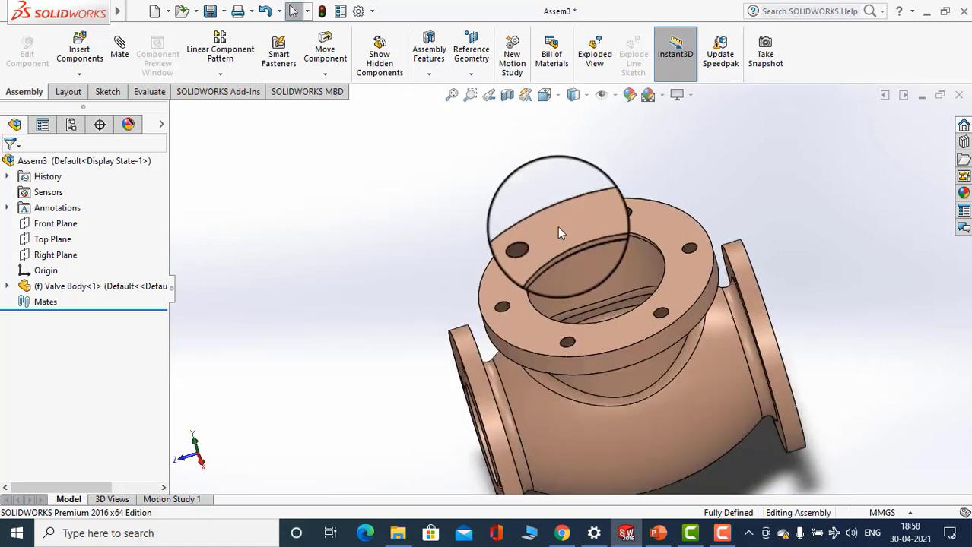
pyautogui.moveTo(558, 227); pyautogui.dragTo(508, 173, button='middle')
pyautogui.click(509, 173)
pyautogui.moveTo(496, 210); pyautogui.dragTo(424, 219, button='middle')
pyautogui.scroll(4, 532, 244)
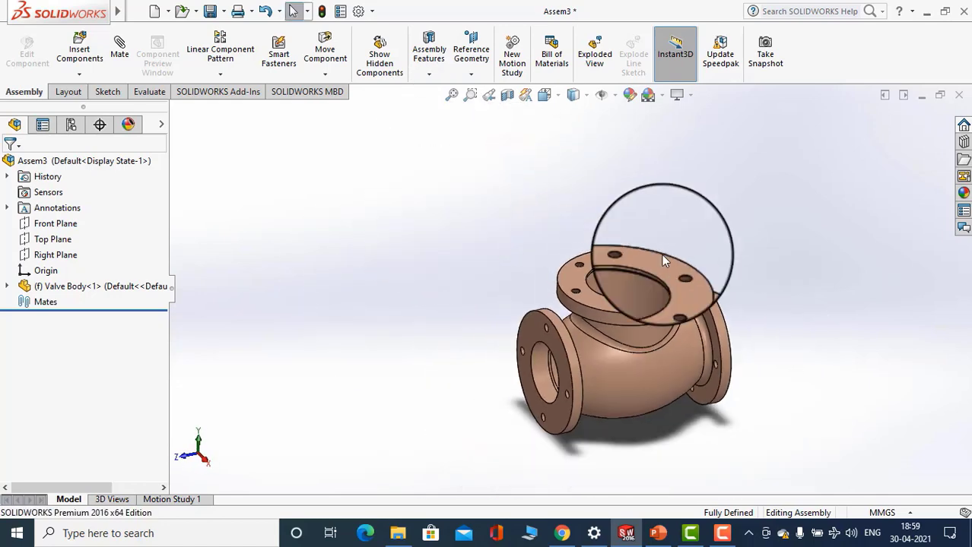
pyautogui.scroll(-3, 753, 313)
pyautogui.click(134, 9)
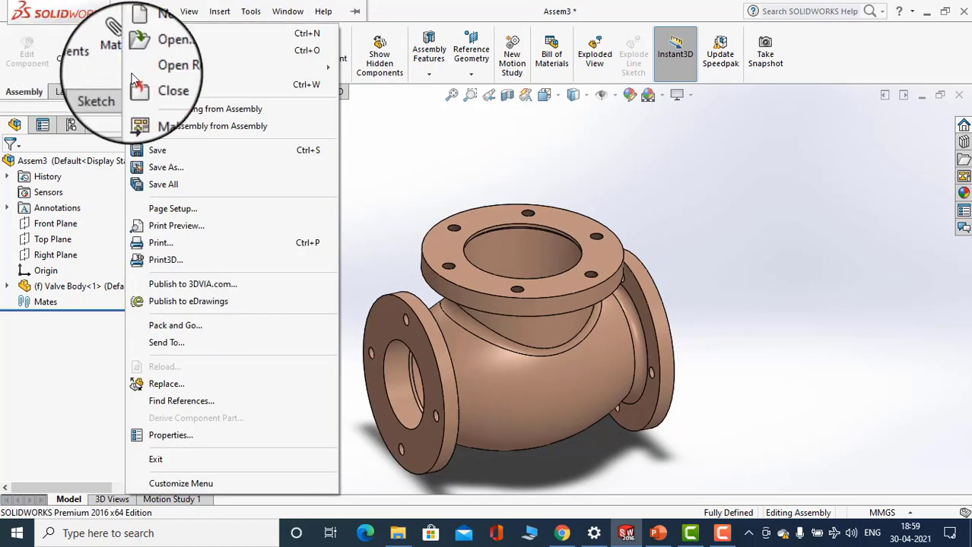
pyautogui.click(398, 120)
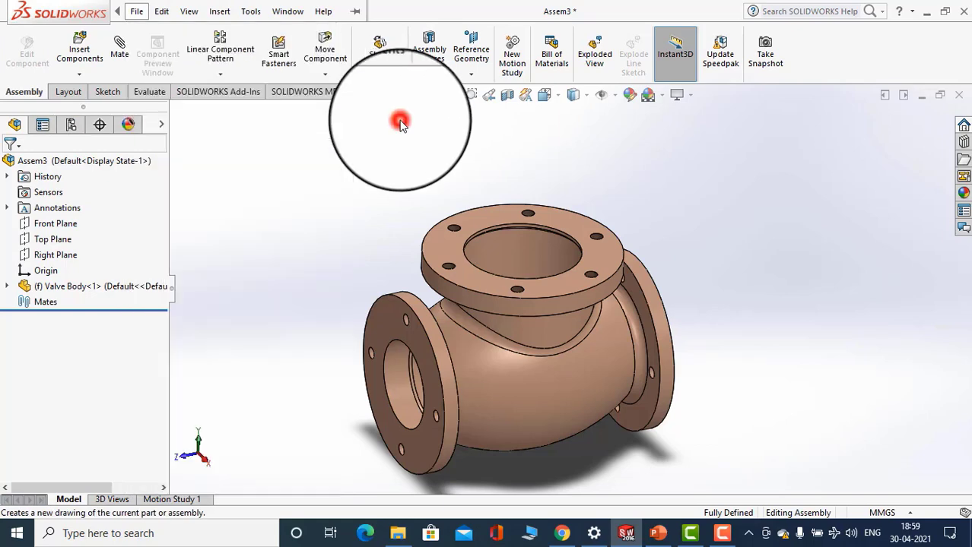
# Insert the Seat part from the Stop Valve folder and place it in free space beside the Valve Body
pyautogui.click(91, 50)
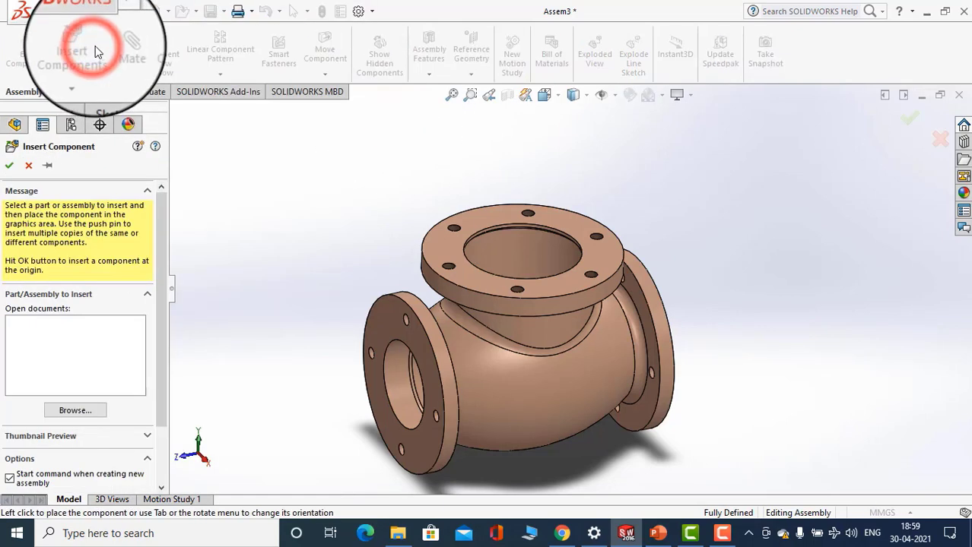
pyautogui.click(85, 412)
pyautogui.scroll(-2, 429, 227)
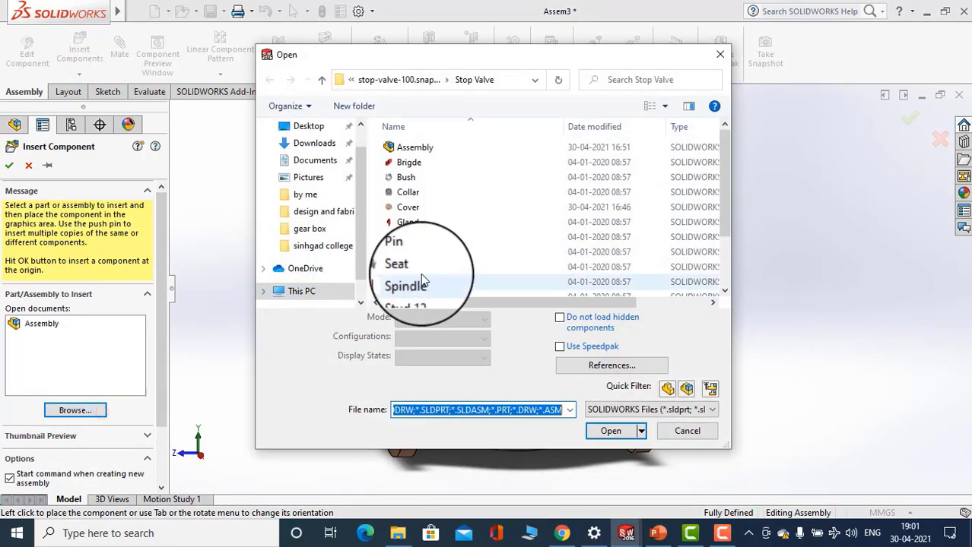
pyautogui.click(428, 254)
pyautogui.scroll(-2, 423, 259)
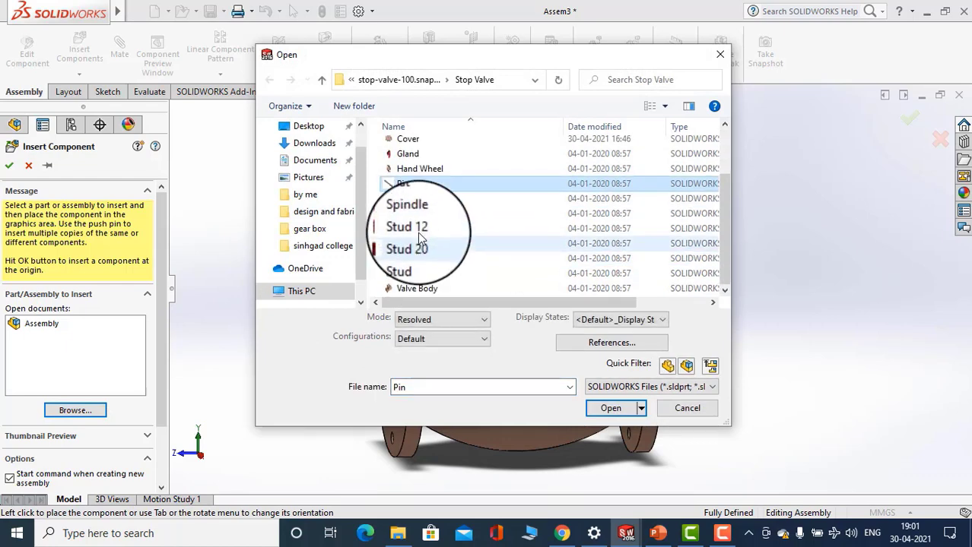
pyautogui.click(405, 199)
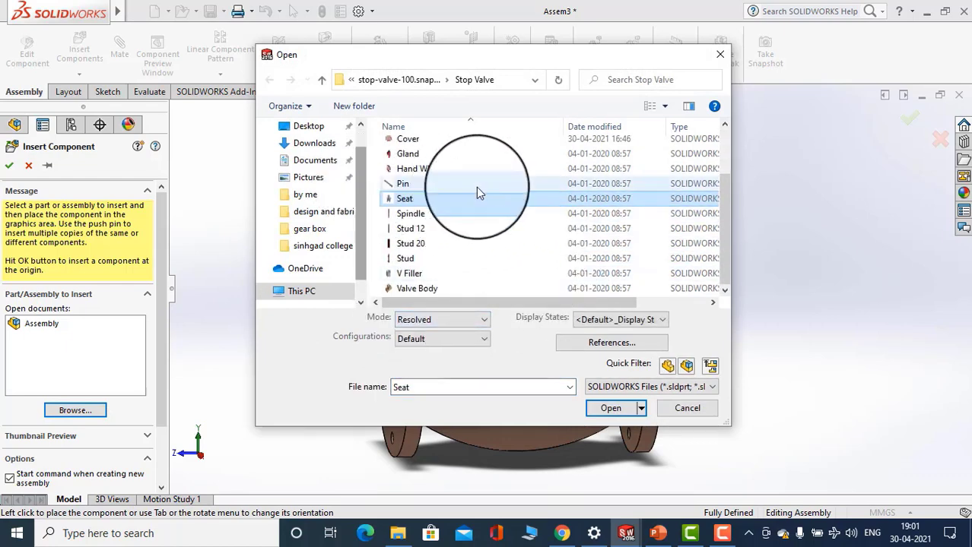
pyautogui.click(614, 409)
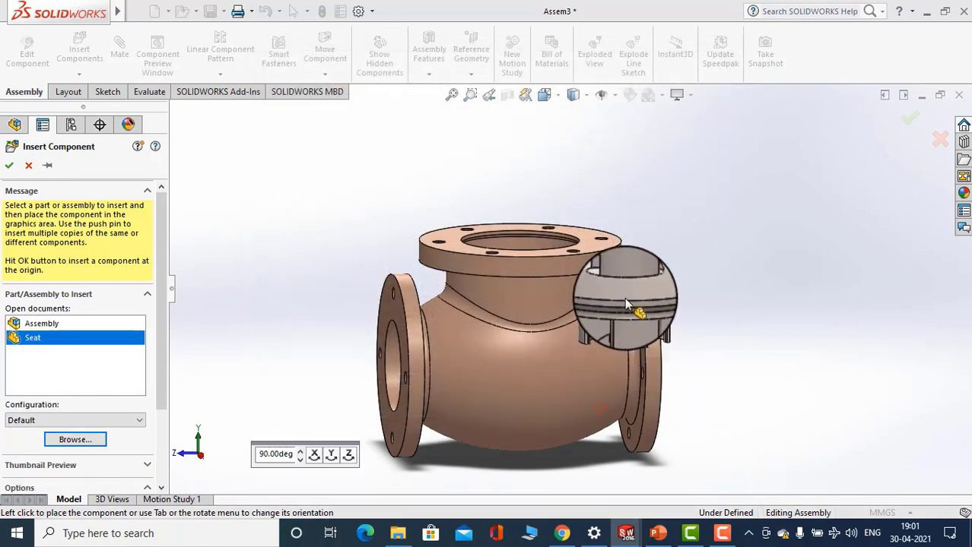
pyautogui.click(782, 249)
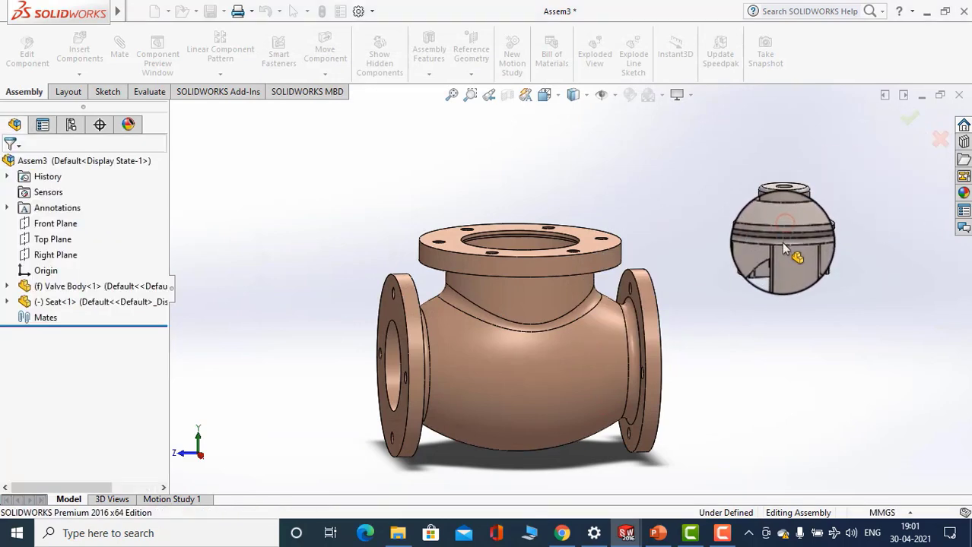
# Move and rotate the loose Seat freely in the space beside the Valve Body
pyautogui.moveTo(771, 320); pyautogui.dragTo(707, 350, button='middle')
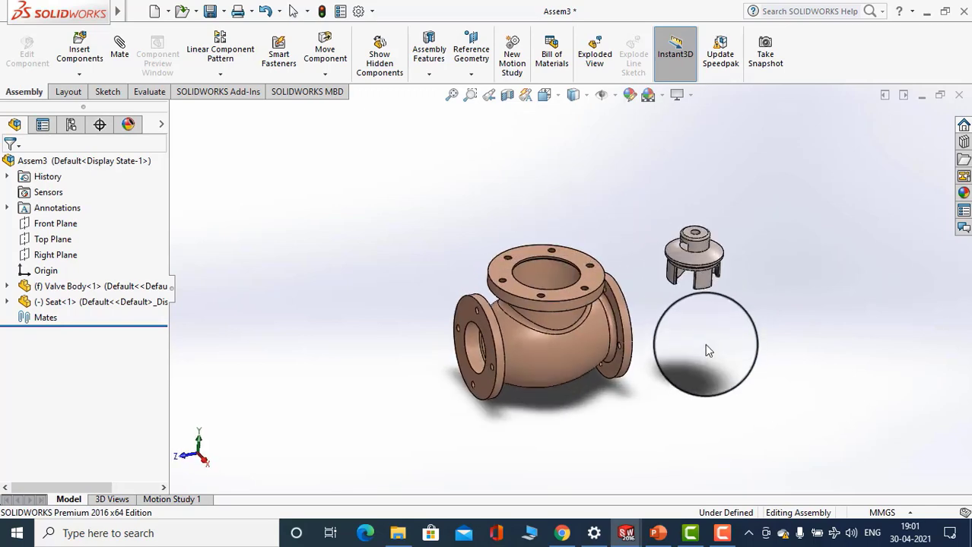
pyautogui.scroll(-3, 694, 239)
pyautogui.moveTo(635, 315); pyautogui.dragTo(664, 320, button='middle')
pyautogui.moveTo(692, 292); pyautogui.dragTo(681, 262)
pyautogui.moveTo(680, 263)
pyautogui.mouseDown(button='right')
pyautogui.moveTo(703, 272)
pyautogui.moveTo(678, 272)
pyautogui.mouseUp(button='right')
pyautogui.moveTo(746, 393); pyautogui.dragTo(712, 379, button='middle')
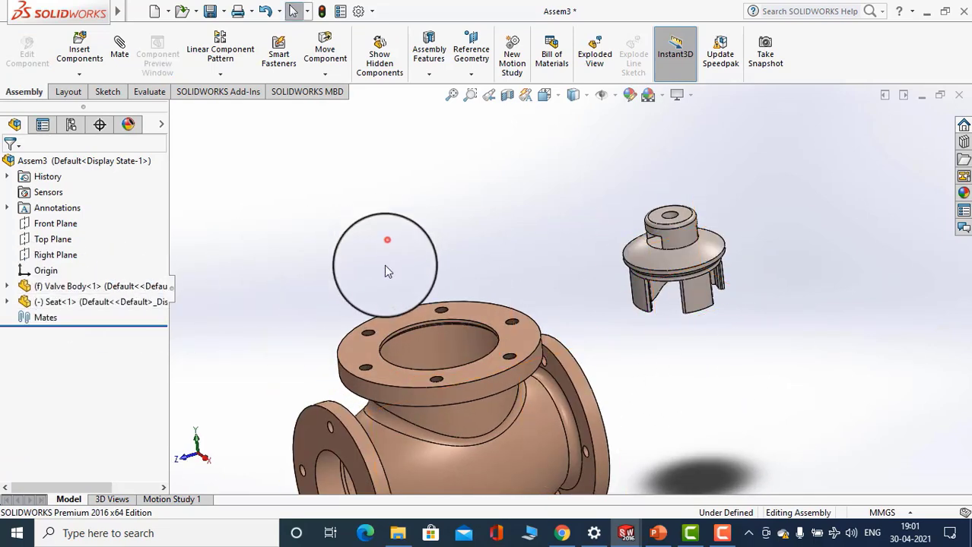
# Examine the revolved recess around the inner opening of the Valve Body through its upper flange
pyautogui.moveTo(387, 272); pyautogui.dragTo(423, 343, button='middle')
pyautogui.scroll(3, 410, 313)
pyautogui.scroll(-3, 582, 360)
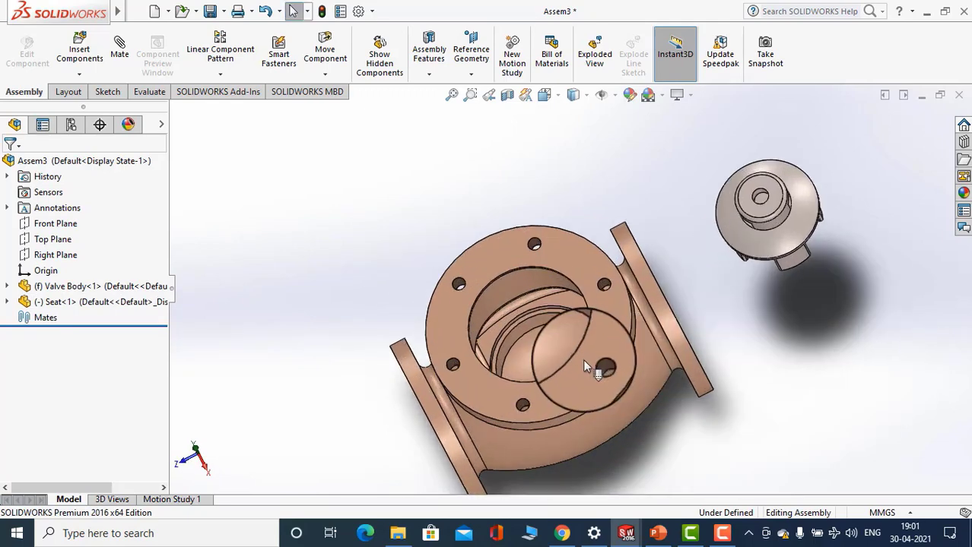
pyautogui.moveTo(583, 359); pyautogui.dragTo(592, 338, button='middle')
pyautogui.scroll(2, 587, 290)
pyautogui.scroll(-3, 578, 319)
pyautogui.moveTo(564, 305); pyautogui.dragTo(531, 312, button='middle')
pyautogui.scroll(-5, 457, 296)
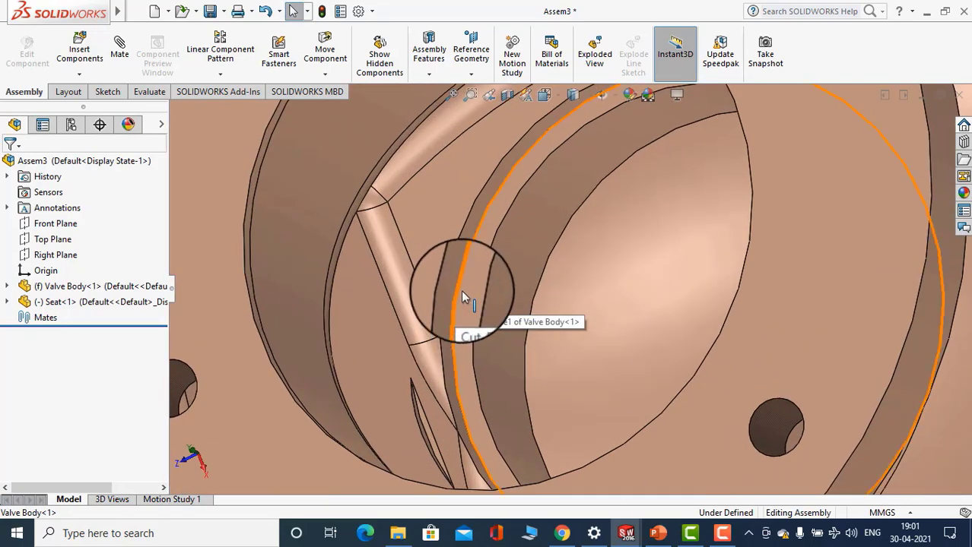
pyautogui.scroll(4, 463, 298)
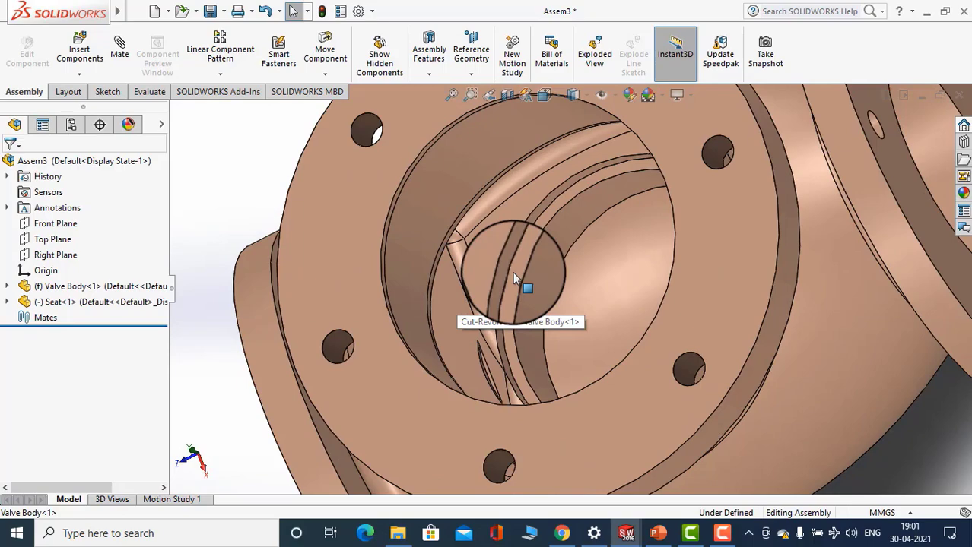
pyautogui.scroll(3, 512, 271)
pyautogui.moveTo(516, 260); pyautogui.dragTo(520, 315, button='middle')
pyautogui.scroll(2, 520, 315)
pyautogui.scroll(2, 520, 316)
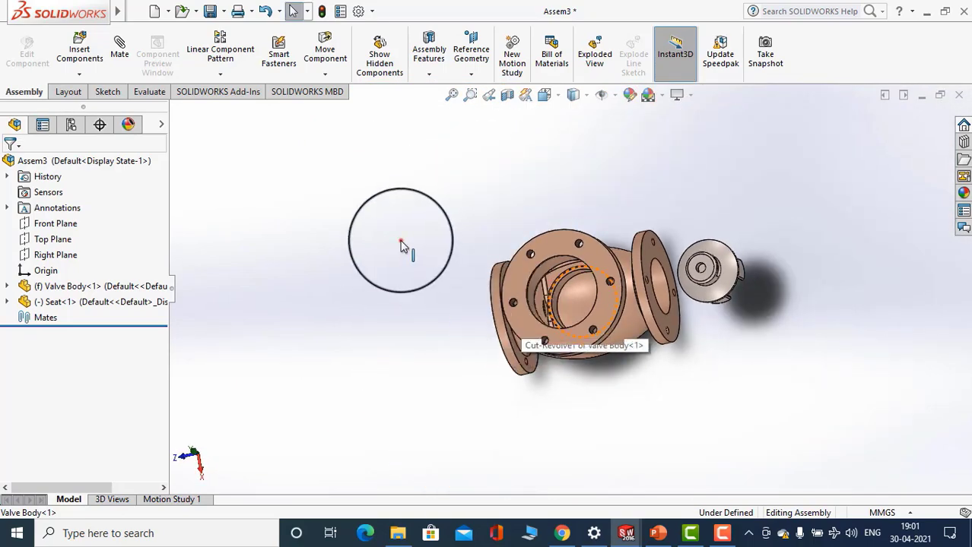
# Insert the Bush part from the Stop Valve folder and place it beside the Valve Body, opposite the Seat
pyautogui.moveTo(402, 245); pyautogui.dragTo(395, 260, button='middle')
pyautogui.click(81, 52)
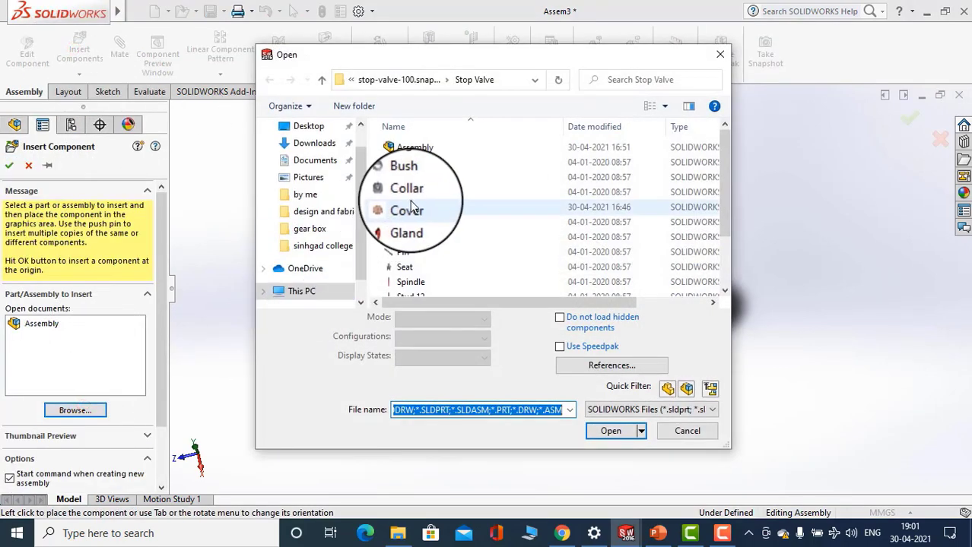
pyautogui.click(407, 206)
pyautogui.click(407, 178)
pyautogui.click(608, 411)
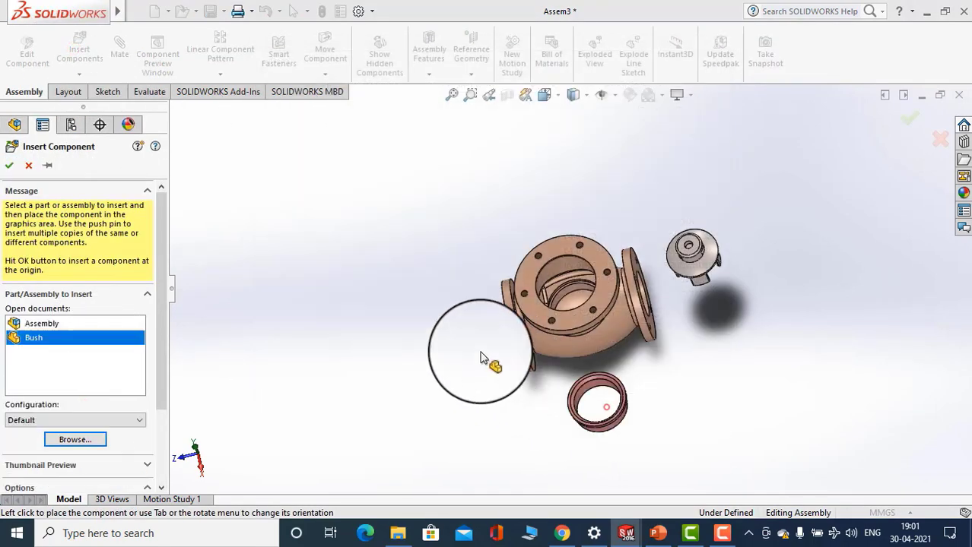
pyautogui.click(419, 301)
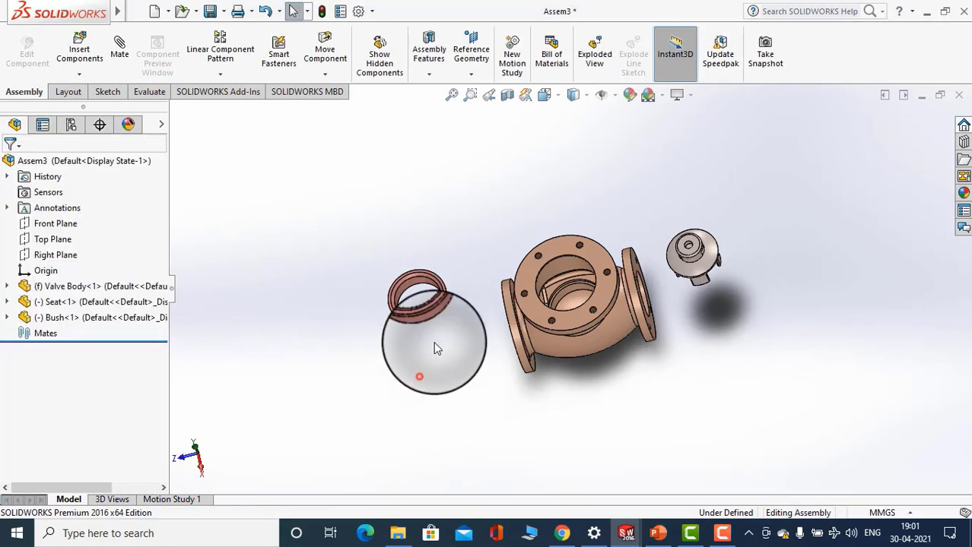
# Add a concentric mate between the Bush's outer cylindrical face and the cylindrical neck below the Valve Body's upper flange
pyautogui.moveTo(433, 341); pyautogui.dragTo(477, 241, button='middle')
pyautogui.scroll(-3, 494, 293)
pyautogui.moveTo(541, 238); pyautogui.dragTo(555, 208, button='middle')
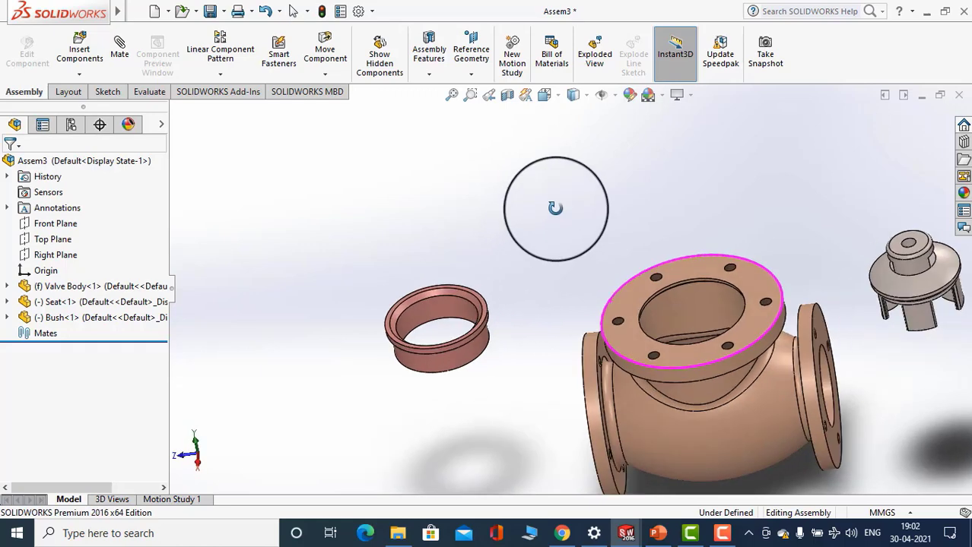
pyautogui.moveTo(487, 318); pyautogui.dragTo(461, 280, button='middle')
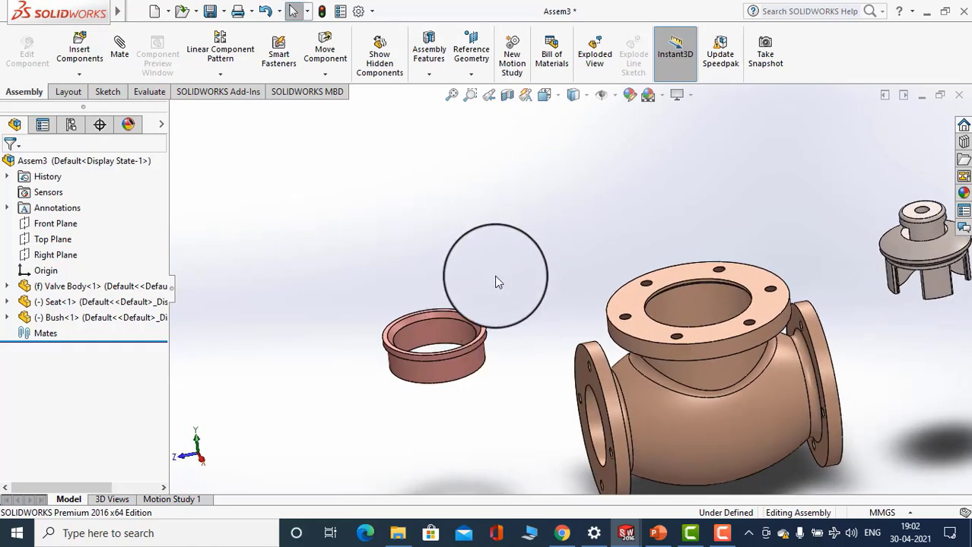
pyautogui.click(115, 58)
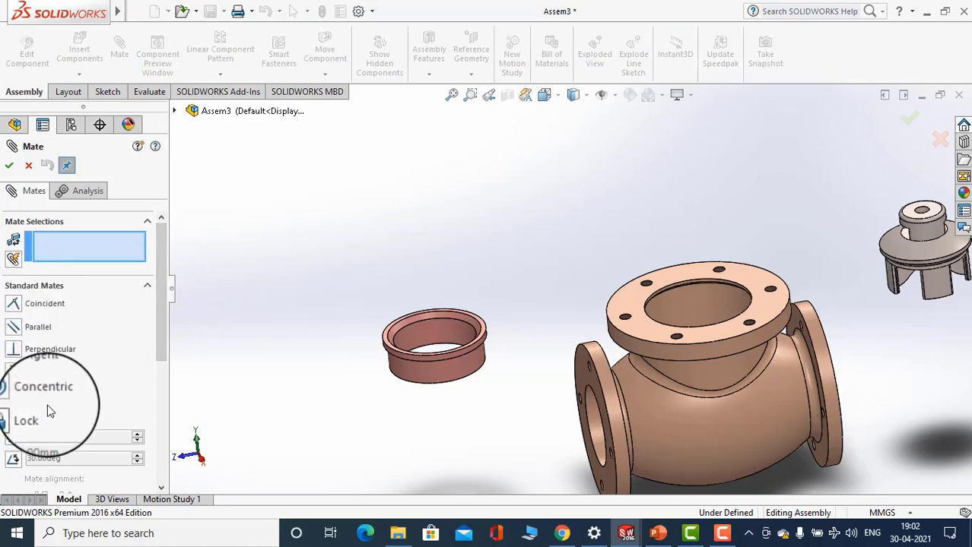
pyautogui.moveTo(405, 443); pyautogui.dragTo(401, 463, button='middle')
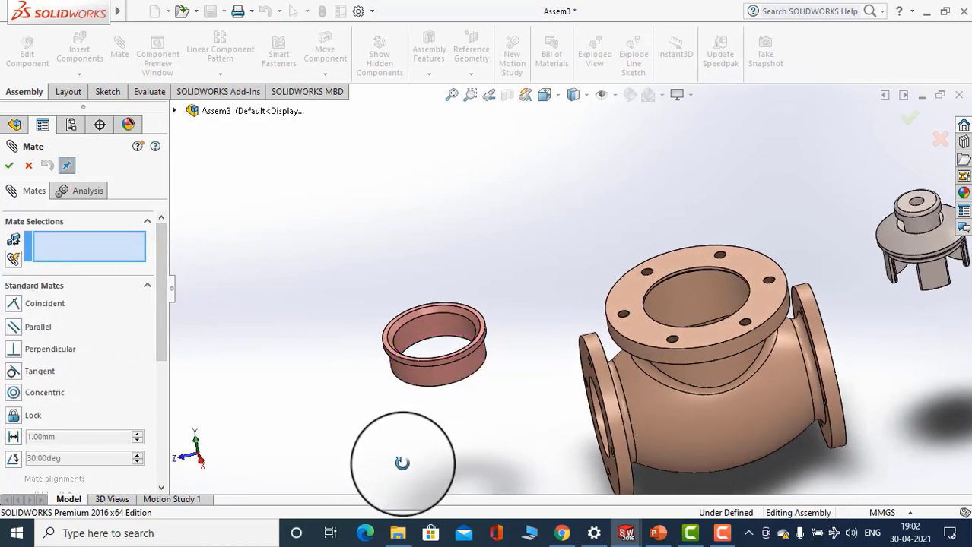
pyautogui.scroll(-1, 470, 416)
pyautogui.moveTo(469, 422); pyautogui.dragTo(452, 456, button='middle')
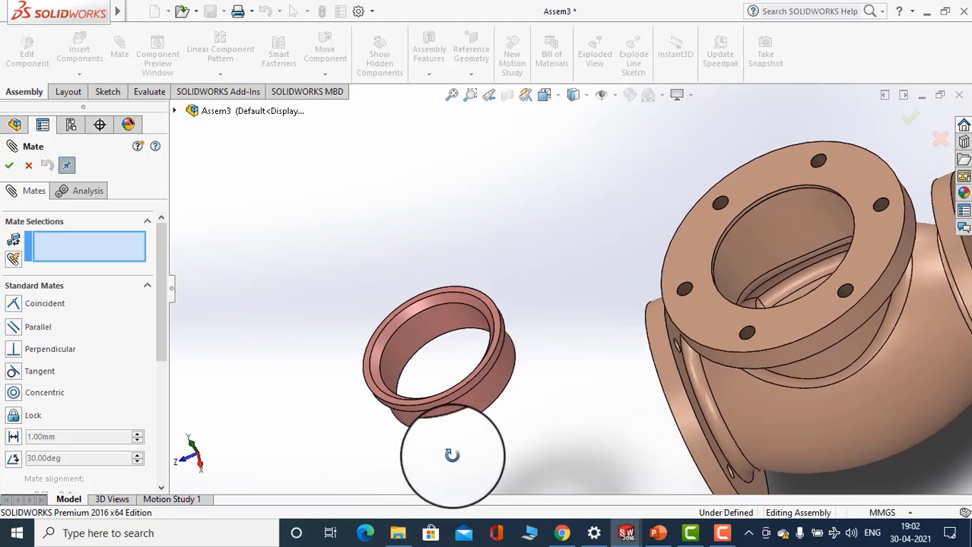
pyautogui.click(16, 394)
pyautogui.moveTo(490, 488); pyautogui.dragTo(509, 417, button='middle')
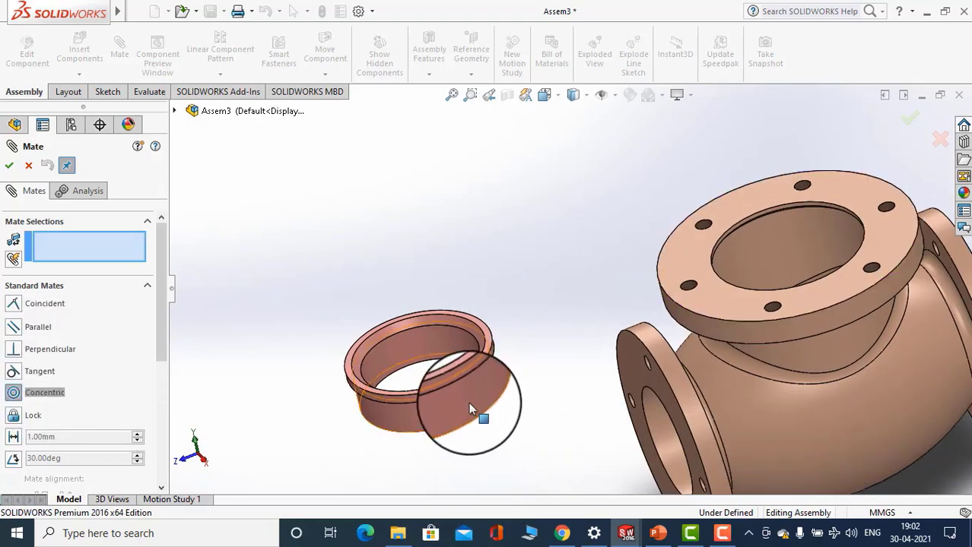
pyautogui.click(467, 403)
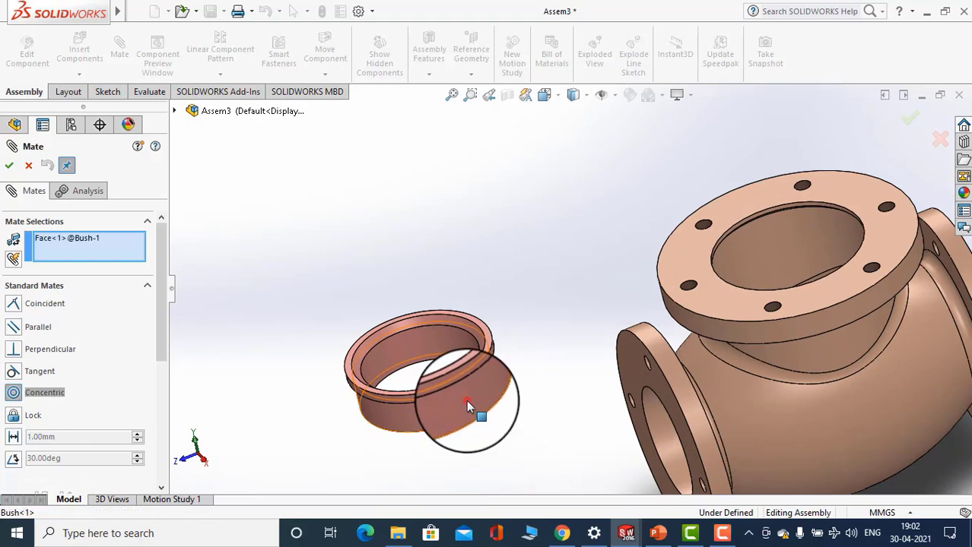
pyautogui.moveTo(496, 403); pyautogui.dragTo(754, 299, button='middle')
pyautogui.click(753, 299)
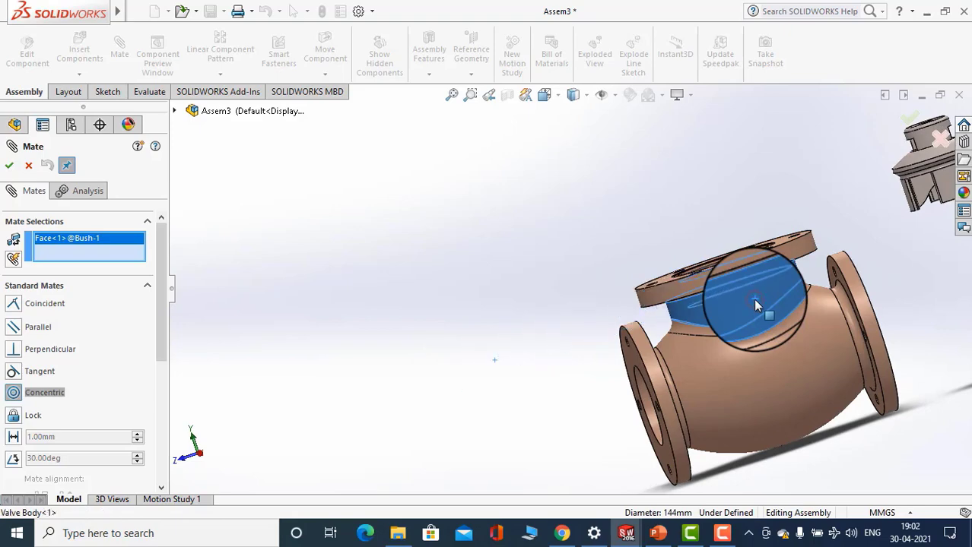
pyautogui.moveTo(509, 250); pyautogui.dragTo(752, 344, button='middle')
pyautogui.scroll(-3, 752, 345)
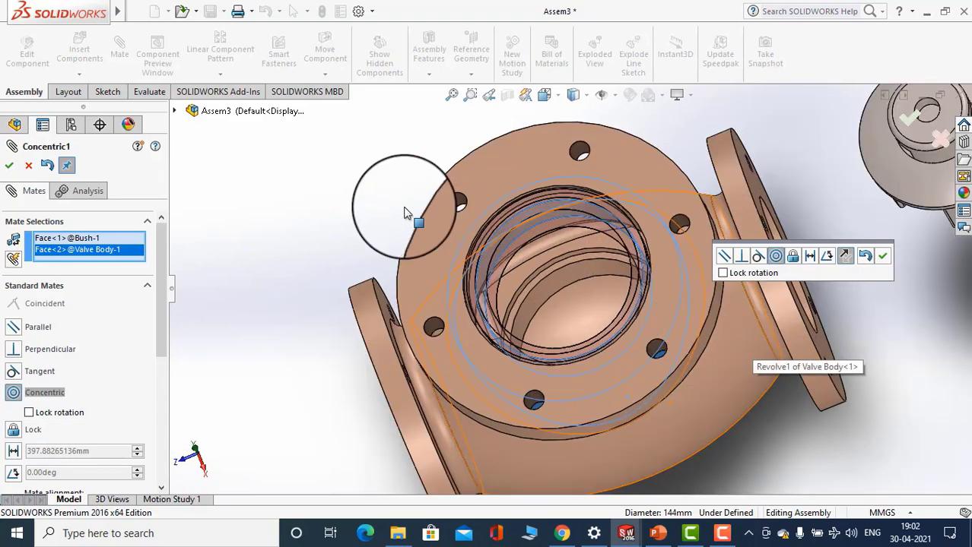
pyautogui.click(884, 257)
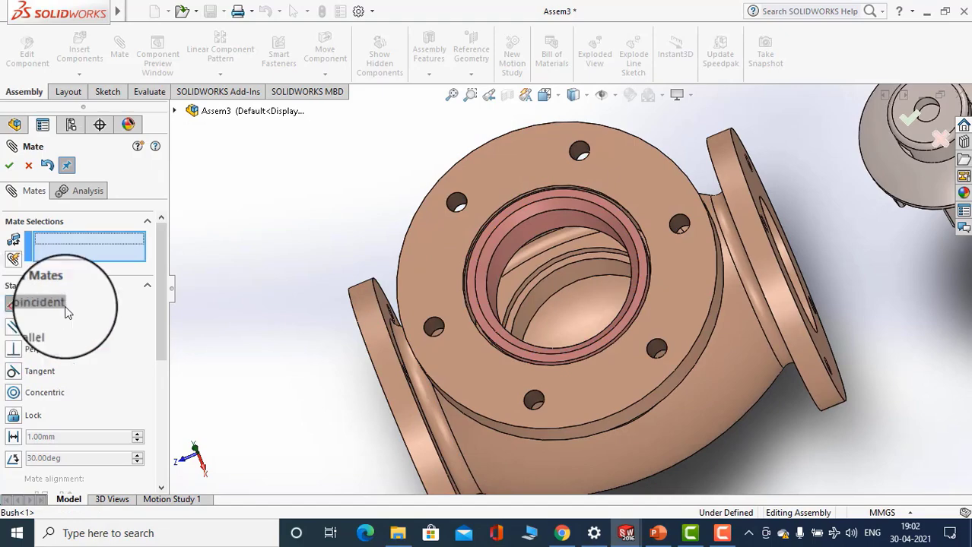
# Add a coincident mate between the ring face around the Valve Body's inner opening and the underside of the Bush's rim, and finish mating
pyautogui.scroll(-6, 521, 287)
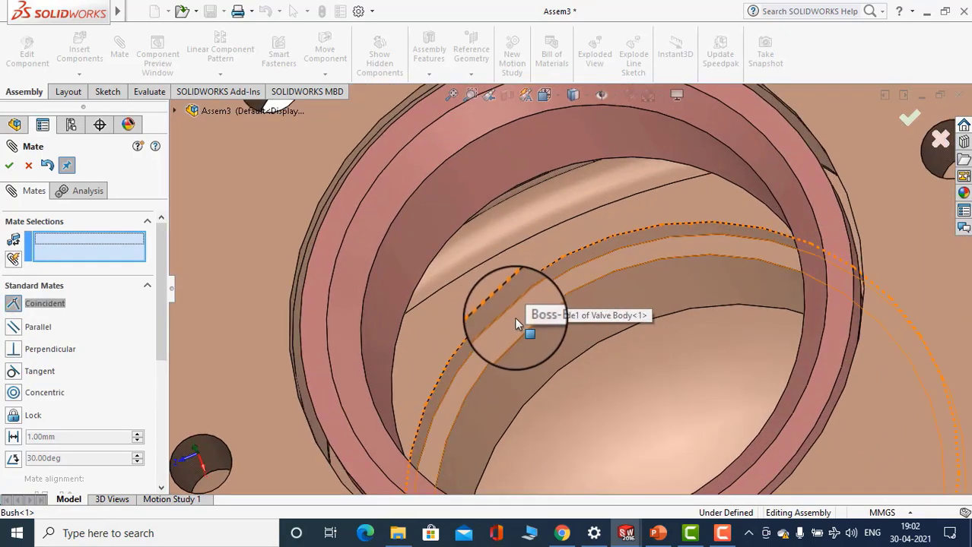
pyautogui.click(514, 318)
pyautogui.scroll(3, 517, 323)
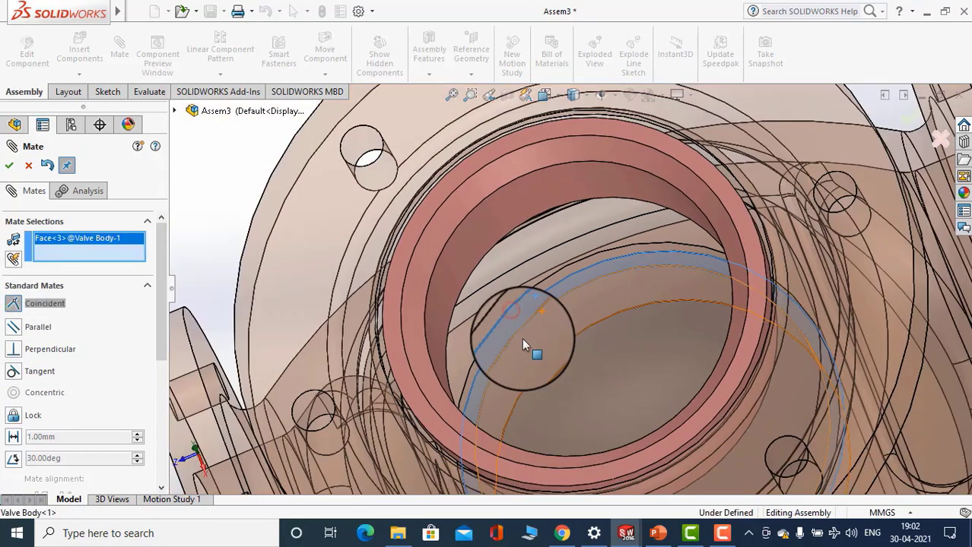
pyautogui.scroll(5, 522, 338)
pyautogui.moveTo(522, 399); pyautogui.dragTo(450, 194, button='middle')
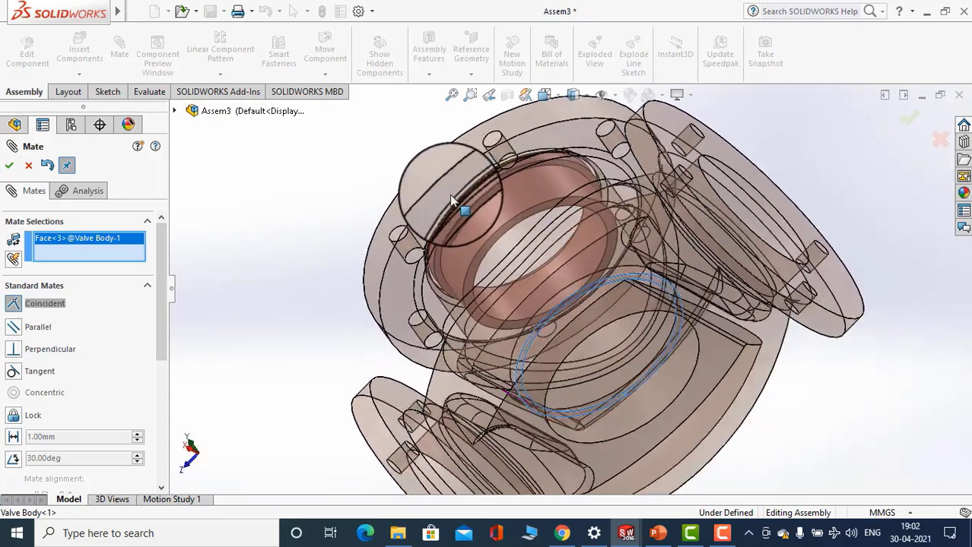
pyautogui.scroll(-6, 449, 270)
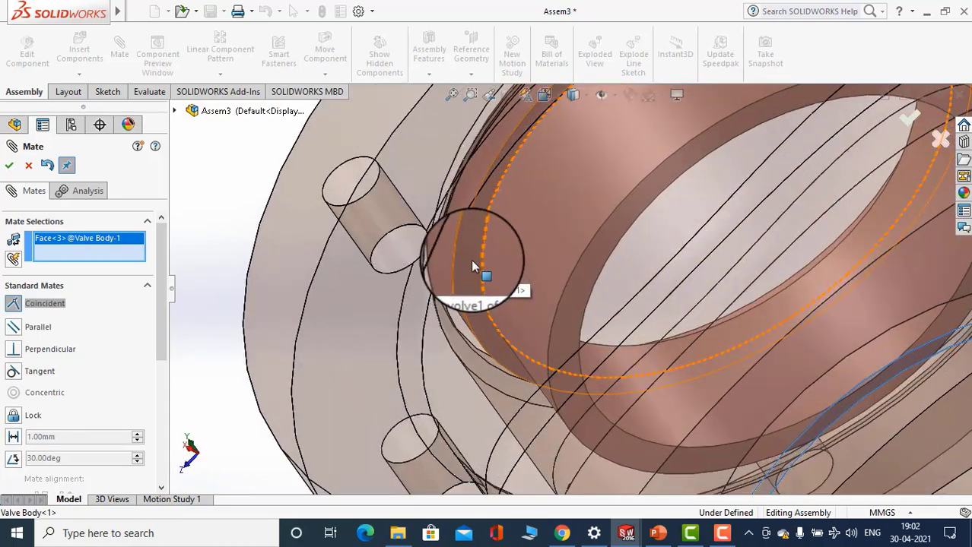
pyautogui.click(472, 267)
pyautogui.scroll(8, 472, 263)
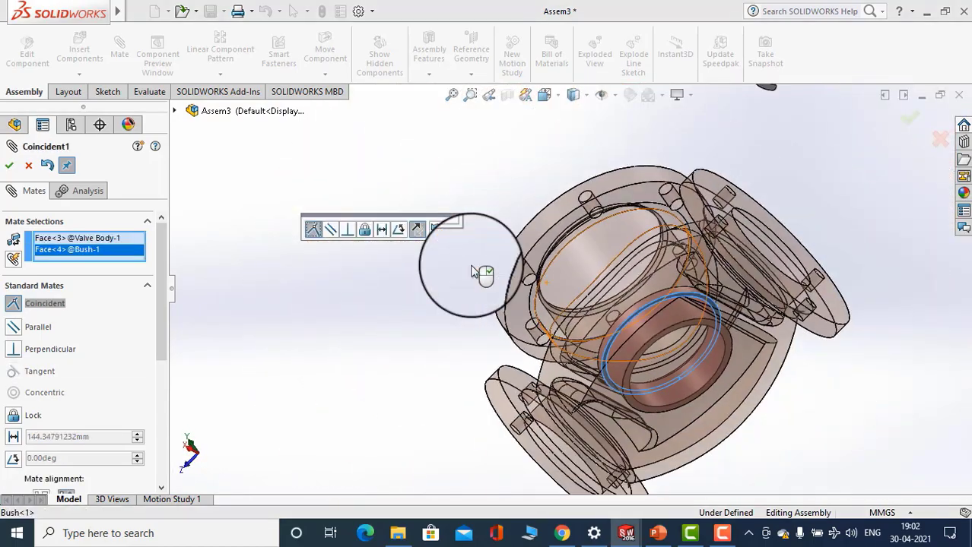
pyautogui.moveTo(472, 272); pyautogui.dragTo(182, 207, button='middle')
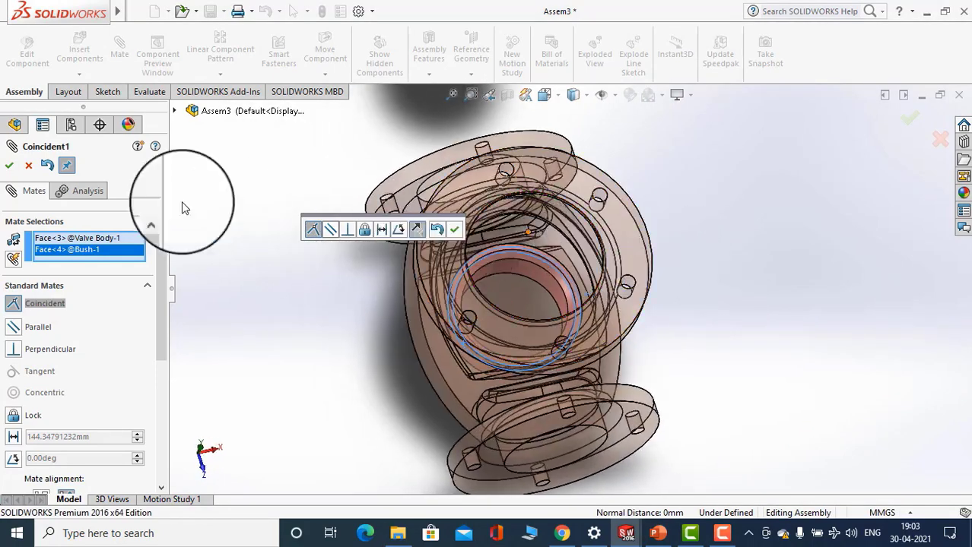
pyautogui.click(8, 165)
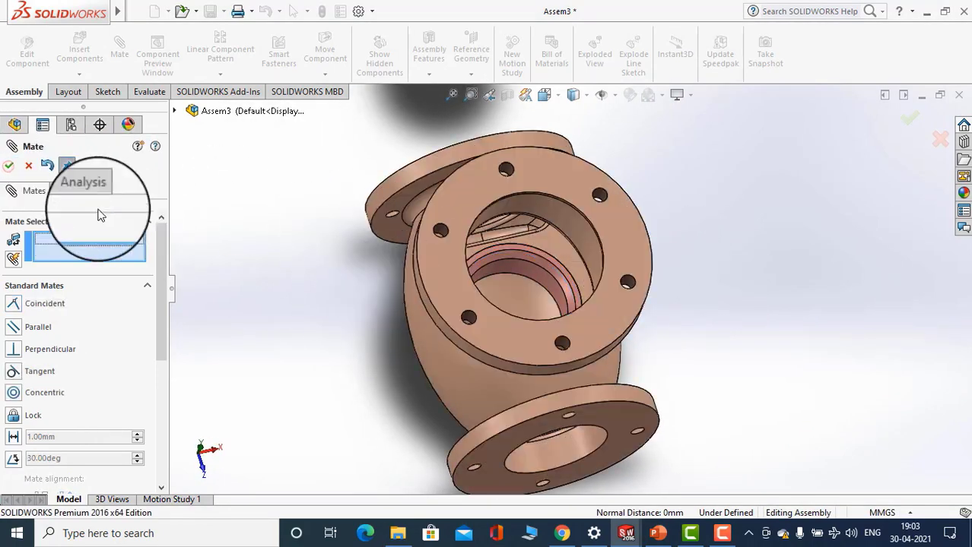
pyautogui.click(9, 165)
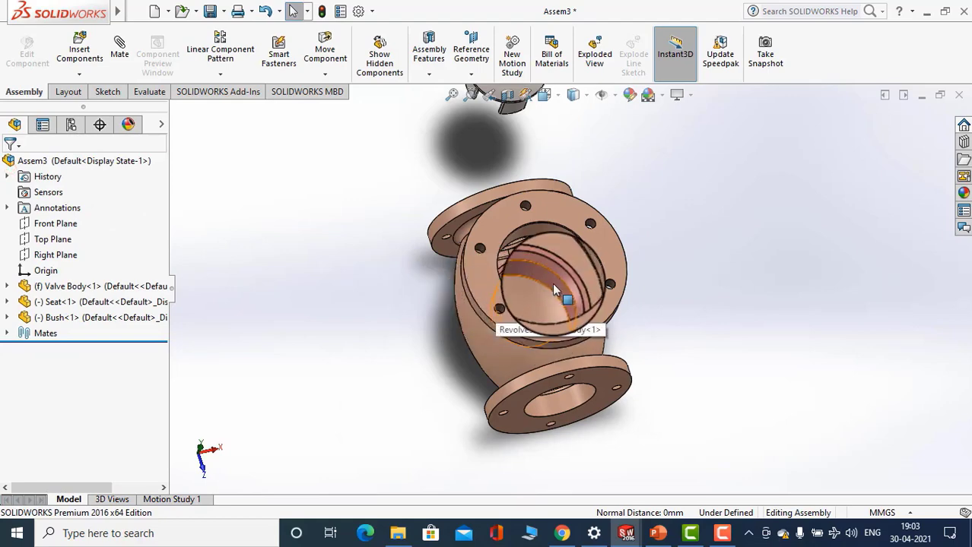
# Examine how the Bush sits in the inner opening of the Valve Body from several viewing angles
pyautogui.moveTo(553, 289); pyautogui.dragTo(500, 266, button='middle')
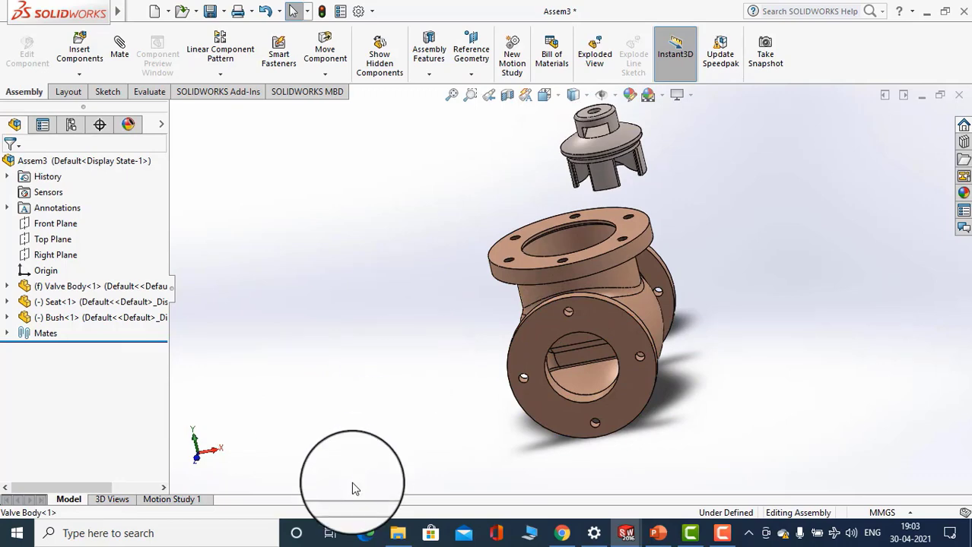
pyautogui.moveTo(401, 428); pyautogui.dragTo(412, 482, button='middle')
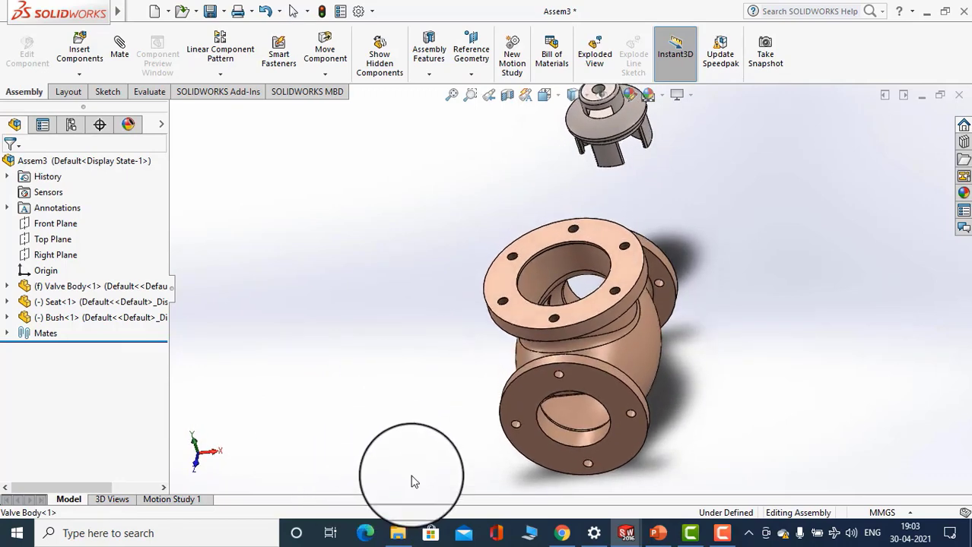
pyautogui.moveTo(521, 413); pyautogui.dragTo(580, 325, button='middle')
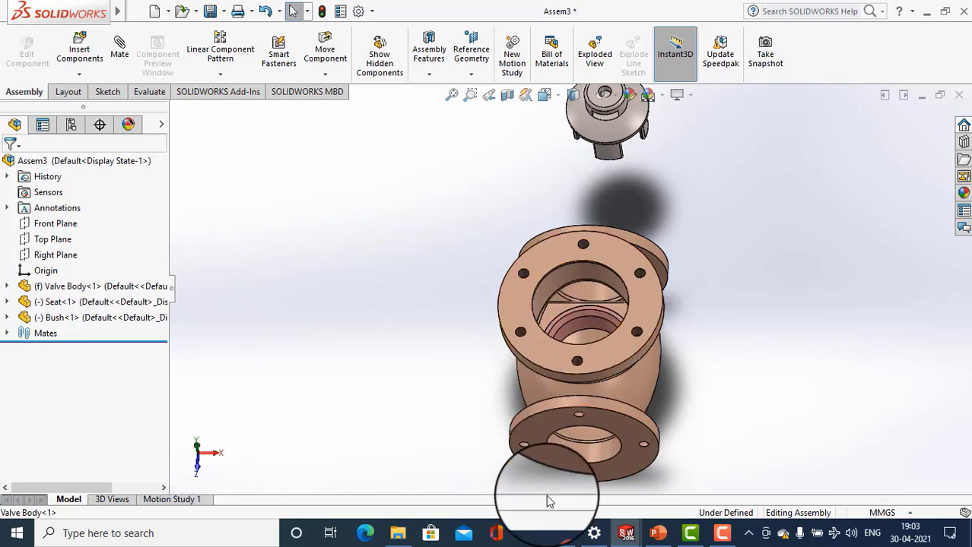
pyautogui.moveTo(465, 406); pyautogui.dragTo(479, 403, button='middle')
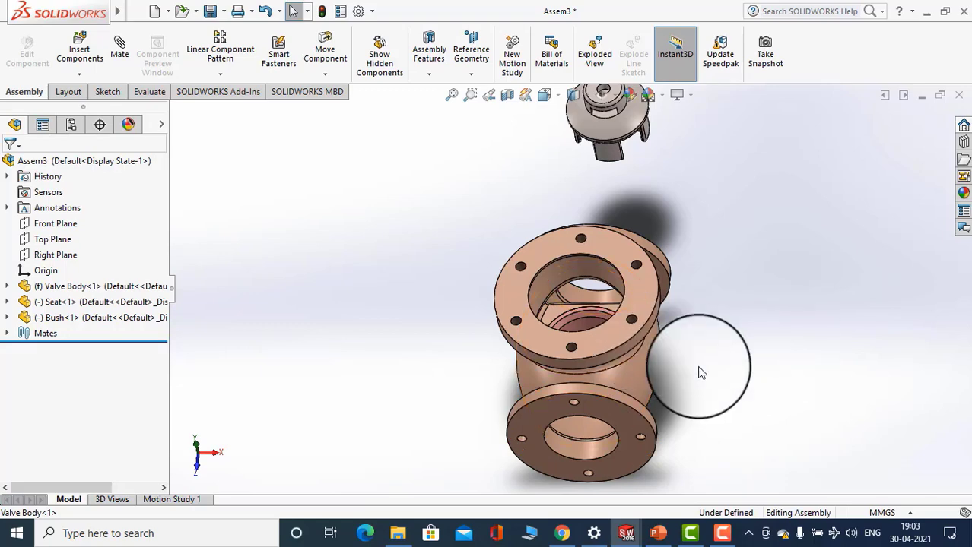
pyautogui.moveTo(536, 450); pyautogui.dragTo(528, 415, button='middle')
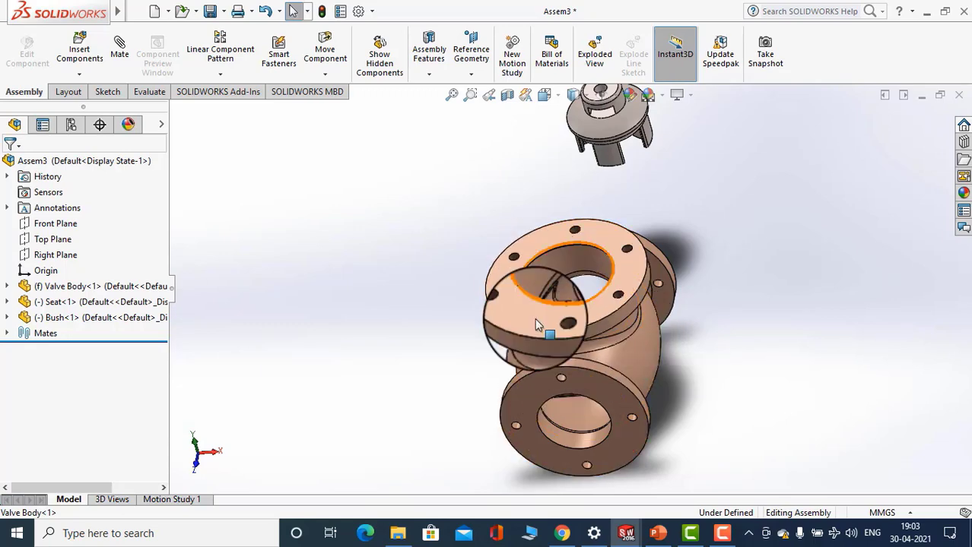
pyautogui.moveTo(653, 344); pyautogui.dragTo(580, 333, button='middle')
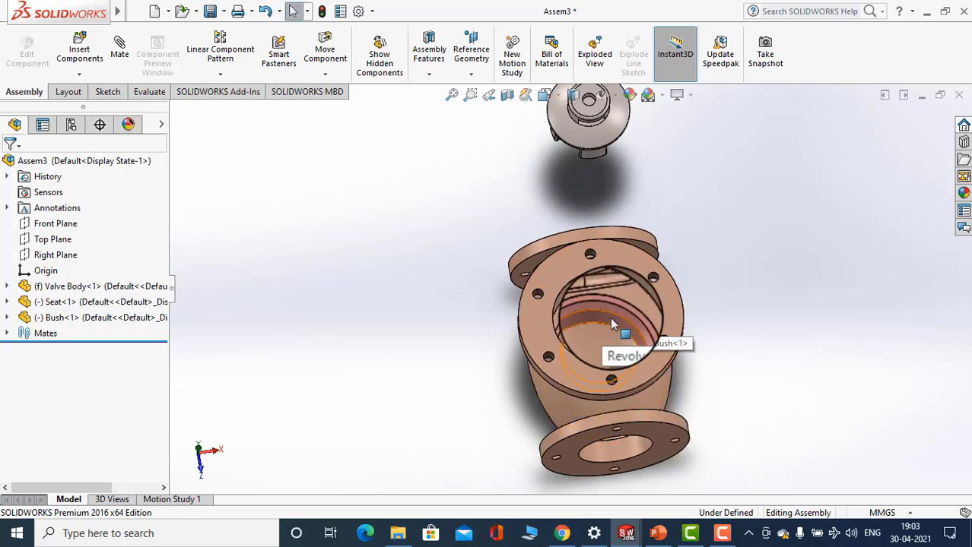
pyautogui.moveTo(601, 359)
pyautogui.mouseDown(button='middle')
pyautogui.moveTo(588, 340)
pyautogui.moveTo(589, 358)
pyautogui.mouseUp(button='middle')
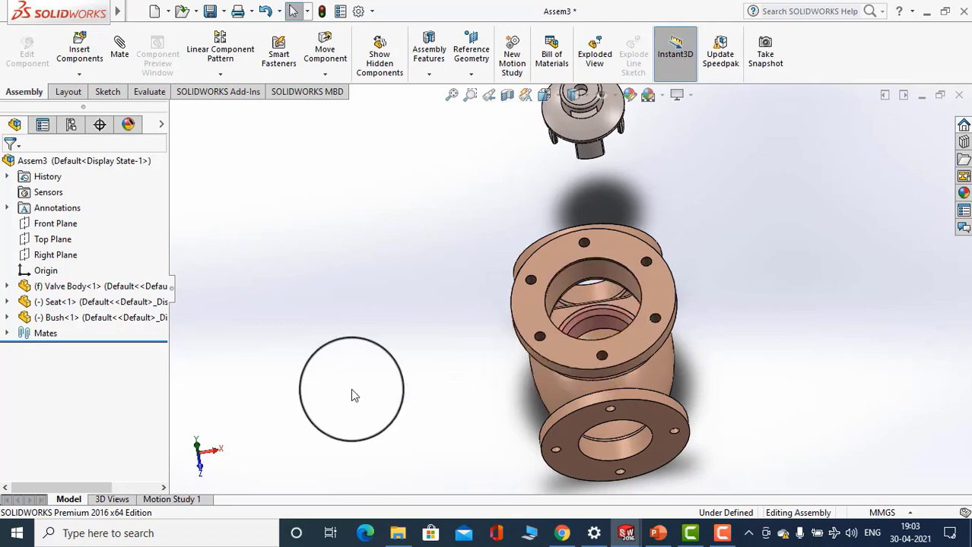
pyautogui.moveTo(317, 405)
pyautogui.mouseDown(button='middle')
pyautogui.moveTo(314, 349)
pyautogui.moveTo(364, 380)
pyautogui.moveTo(325, 405)
pyautogui.mouseUp(button='middle')
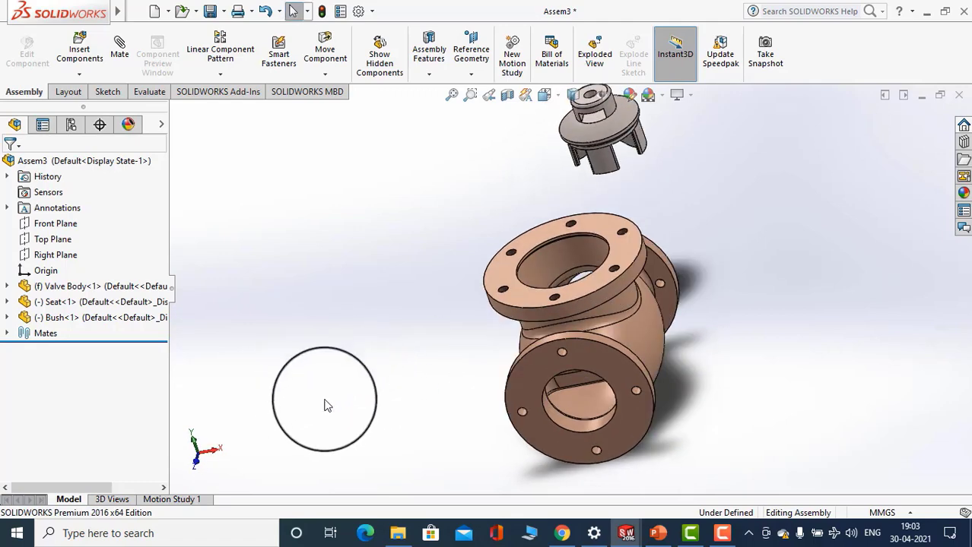
pyautogui.moveTo(422, 357); pyautogui.dragTo(422, 406, button='middle')
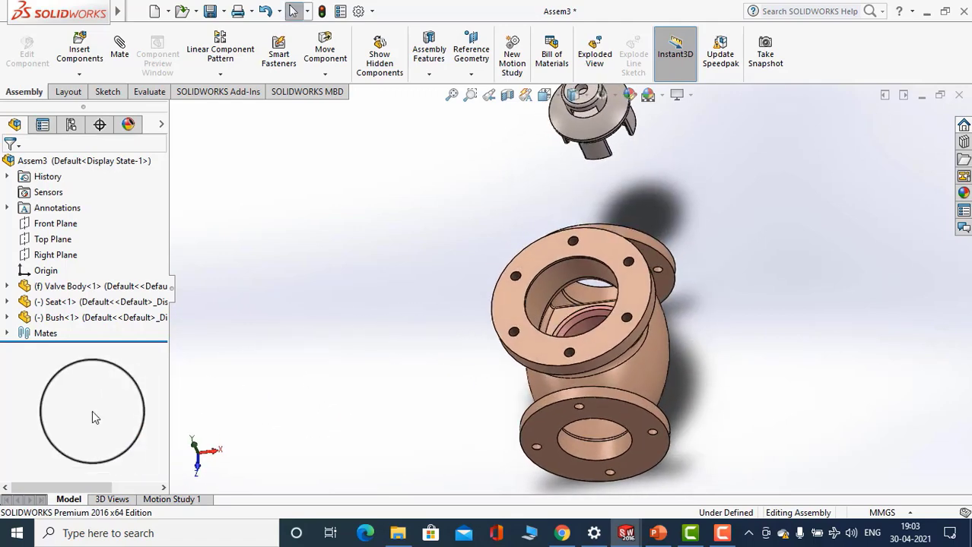
# List the assembly's mates and highlight the faces joined by the coincident mate between the Valve Body and Bush
pyautogui.click(6, 333)
pyautogui.click(66, 365)
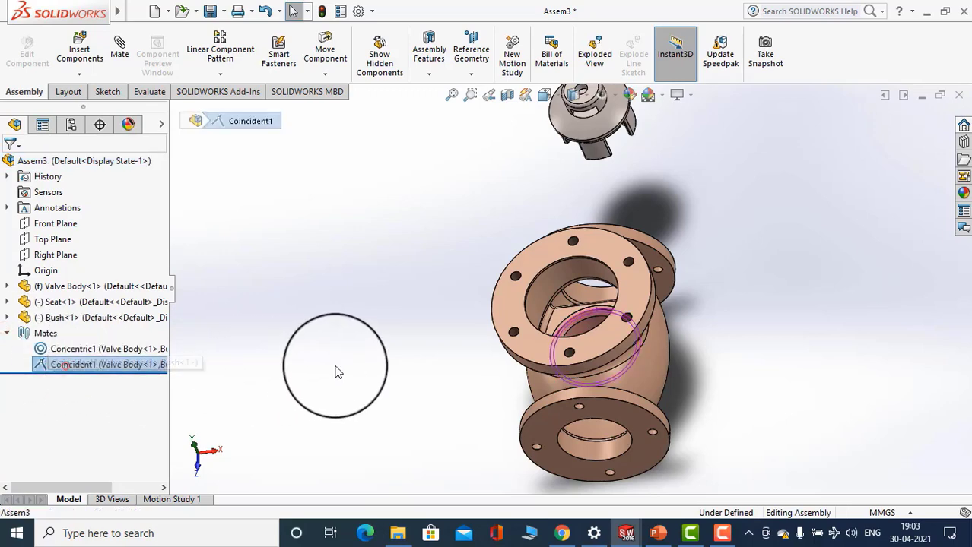
pyautogui.moveTo(370, 352); pyautogui.dragTo(678, 460, button='middle')
pyautogui.scroll(-4, 663, 347)
pyautogui.click(668, 297)
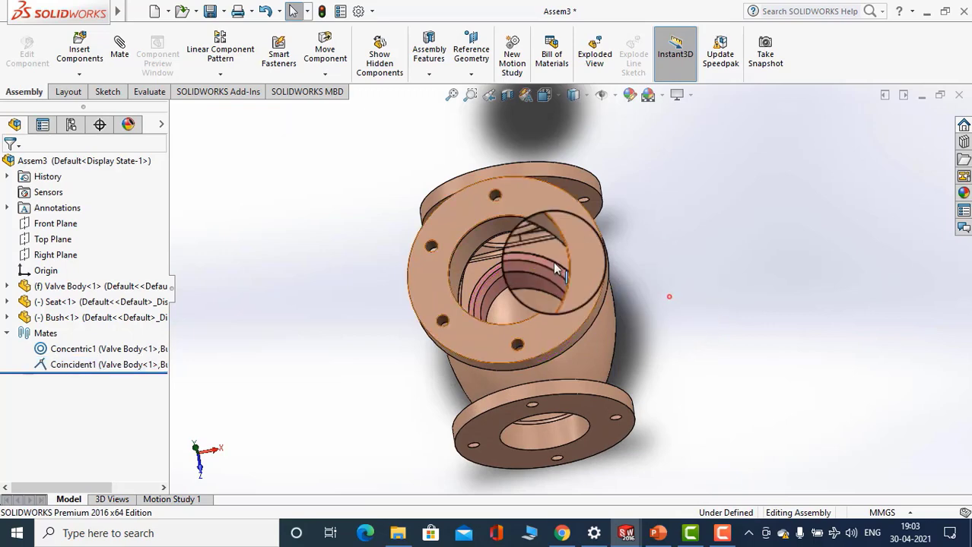
# Rotate the mated Bush about its axis inside the Valve Body to test its remaining freedom, and clear the selection
pyautogui.click(518, 265)
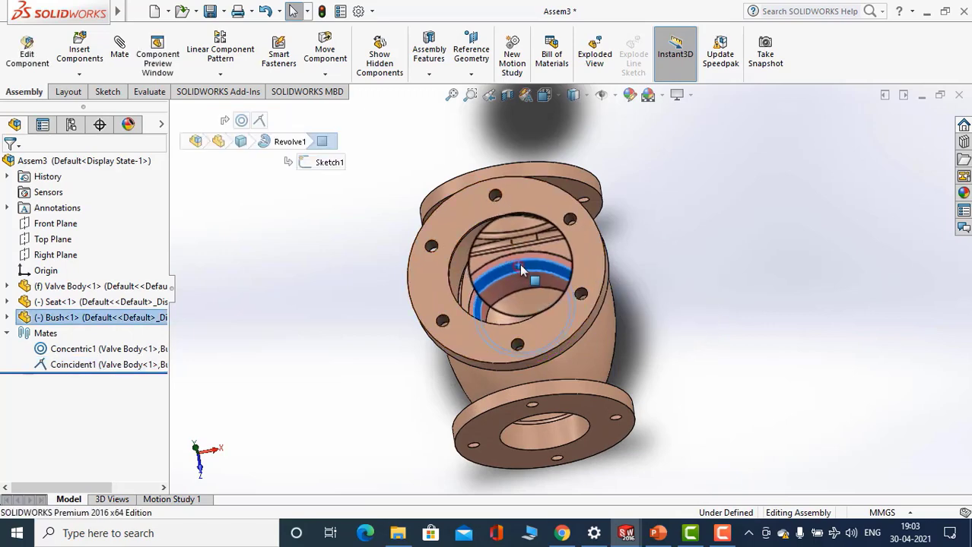
pyautogui.moveTo(520, 264); pyautogui.dragTo(572, 286)
pyautogui.scroll(-3, 530, 270)
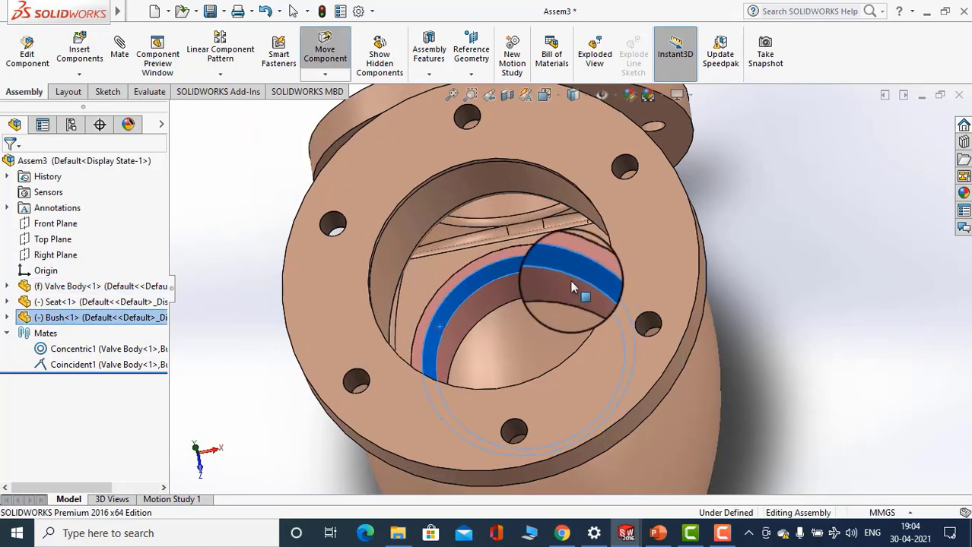
pyautogui.moveTo(447, 408); pyautogui.dragTo(517, 295)
pyautogui.scroll(6, 532, 330)
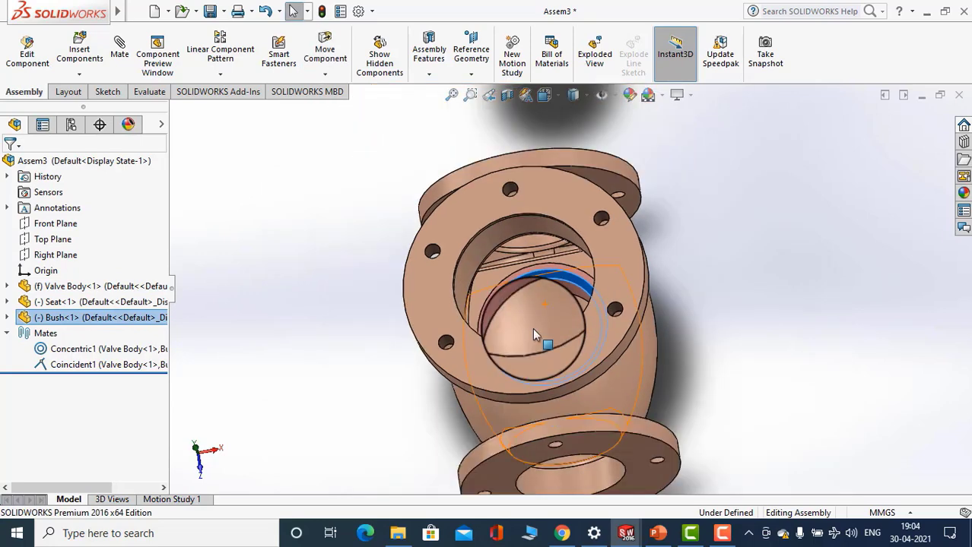
pyautogui.moveTo(573, 347); pyautogui.dragTo(596, 338, button='middle')
pyautogui.click(710, 263)
pyautogui.scroll(-4, 554, 286)
pyautogui.scroll(-8, 553, 284)
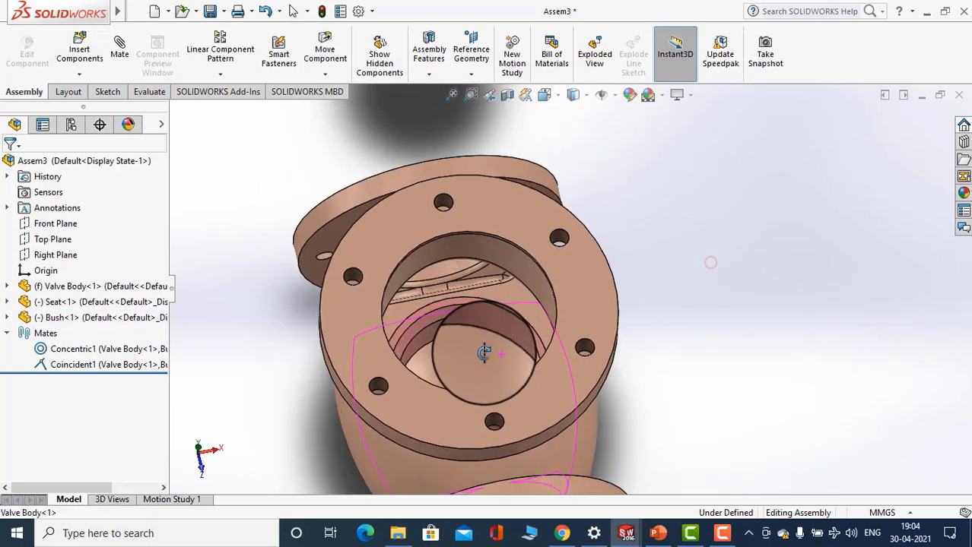
pyautogui.scroll(10, 431, 285)
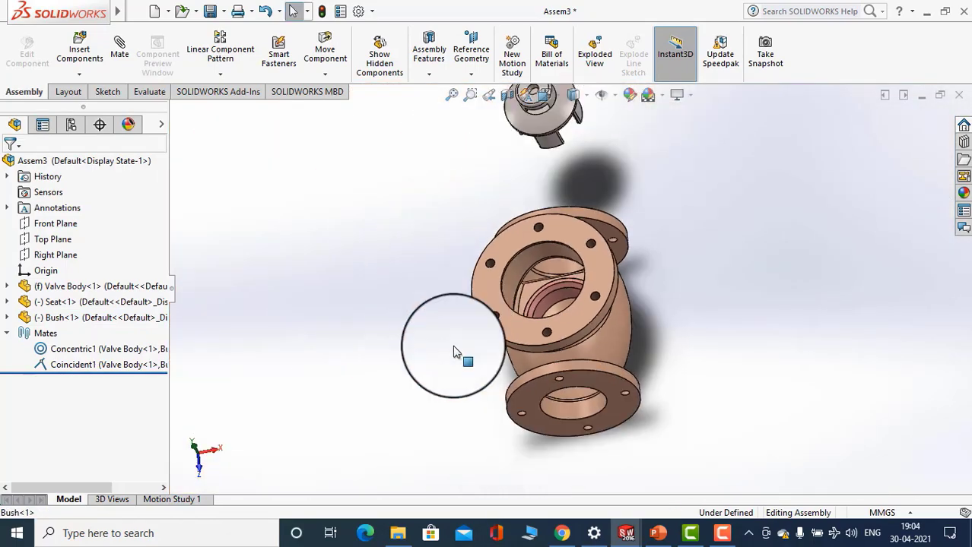
pyautogui.moveTo(460, 353); pyautogui.dragTo(473, 404, button='middle')
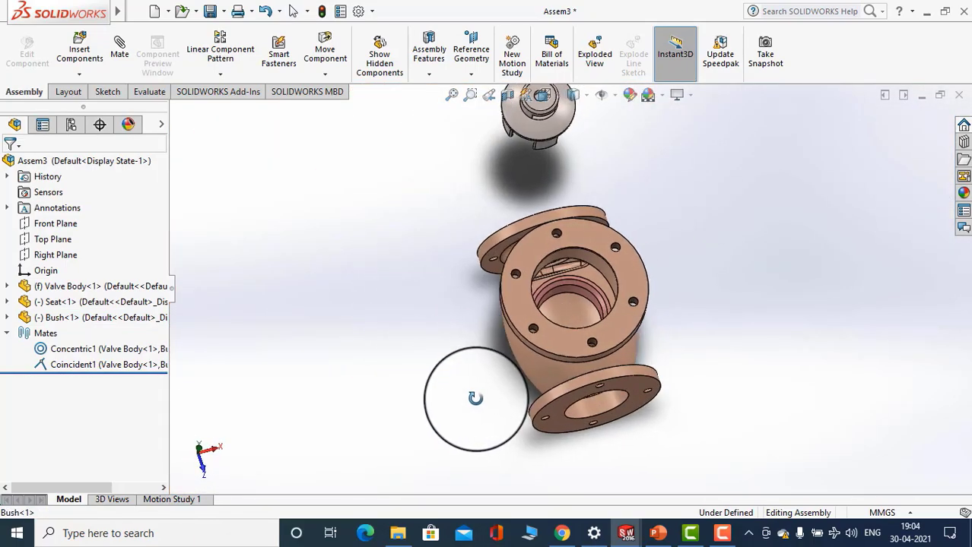
# Show the Front, Top and Right Planes of the Bush
pyautogui.click(7, 318)
pyautogui.click(66, 413)
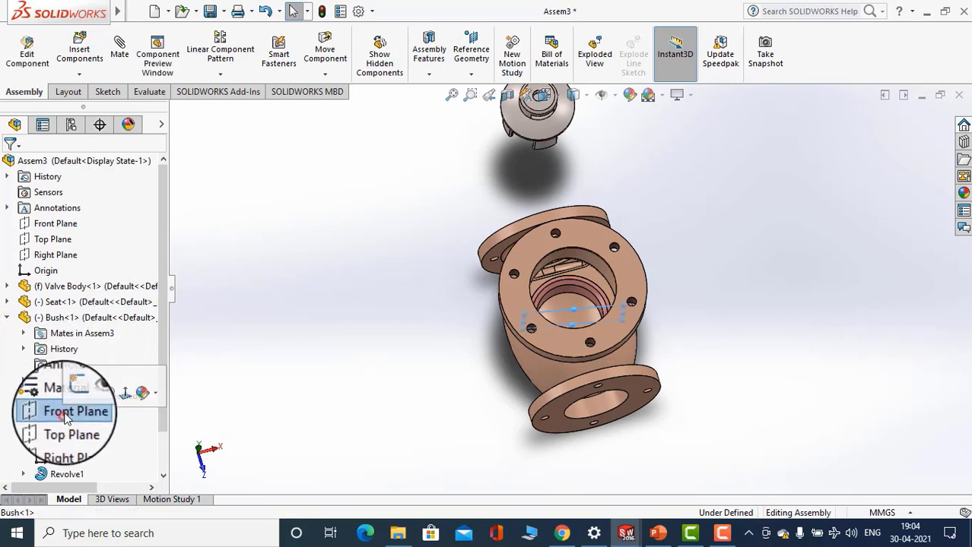
pyautogui.click(73, 428)
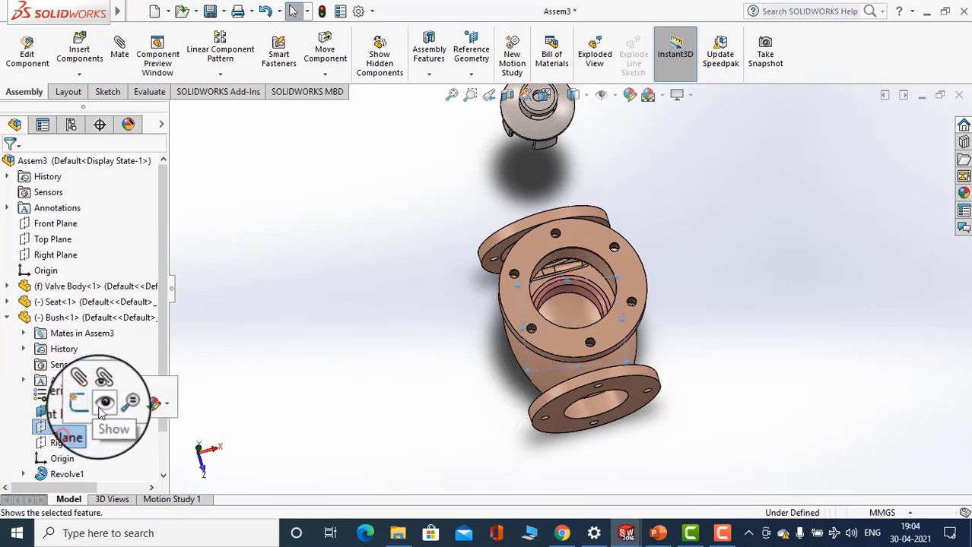
pyautogui.click(102, 411)
pyautogui.click(71, 443)
pyautogui.click(105, 417)
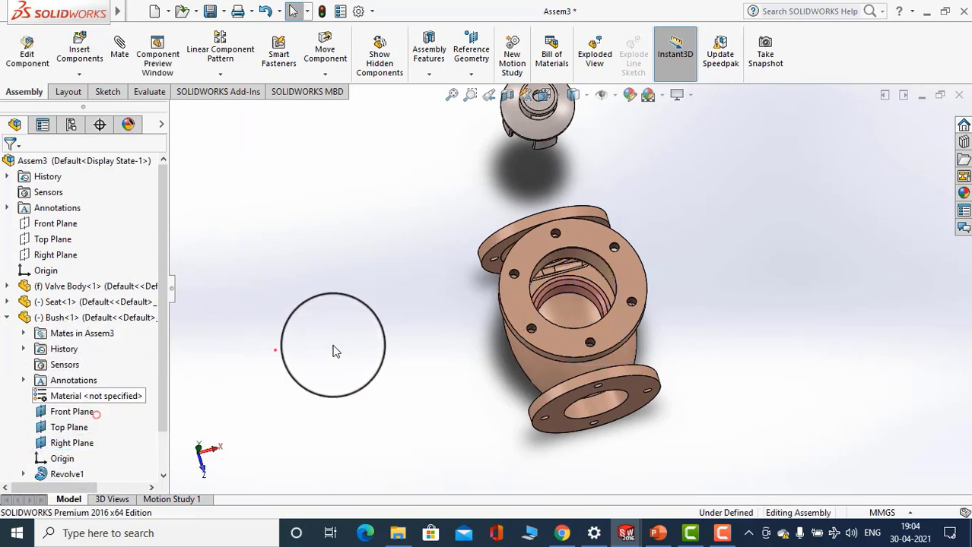
pyautogui.scroll(-5, 586, 295)
pyautogui.click(69, 444)
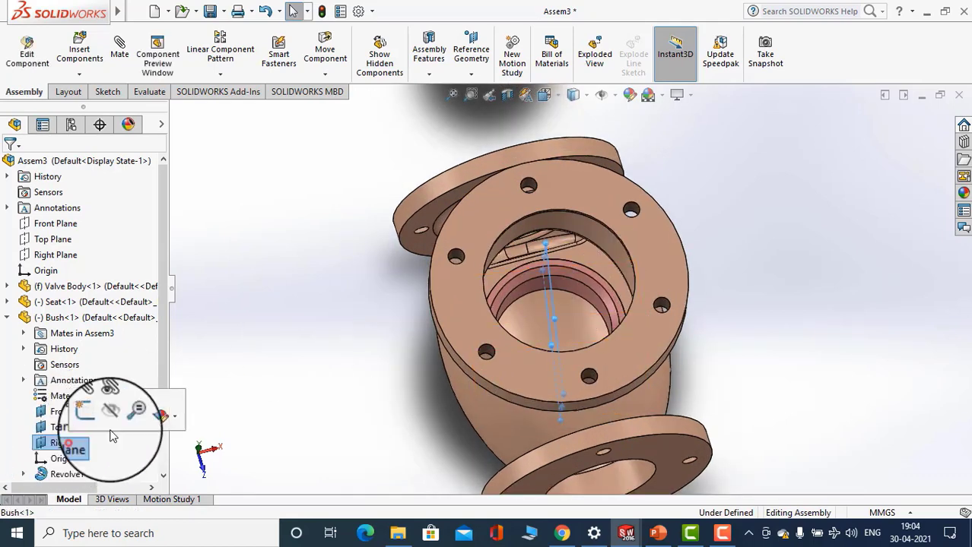
# Turn on the display of planes in the view and rotate the Bush to check how its planes turn with it
pyautogui.click(615, 96)
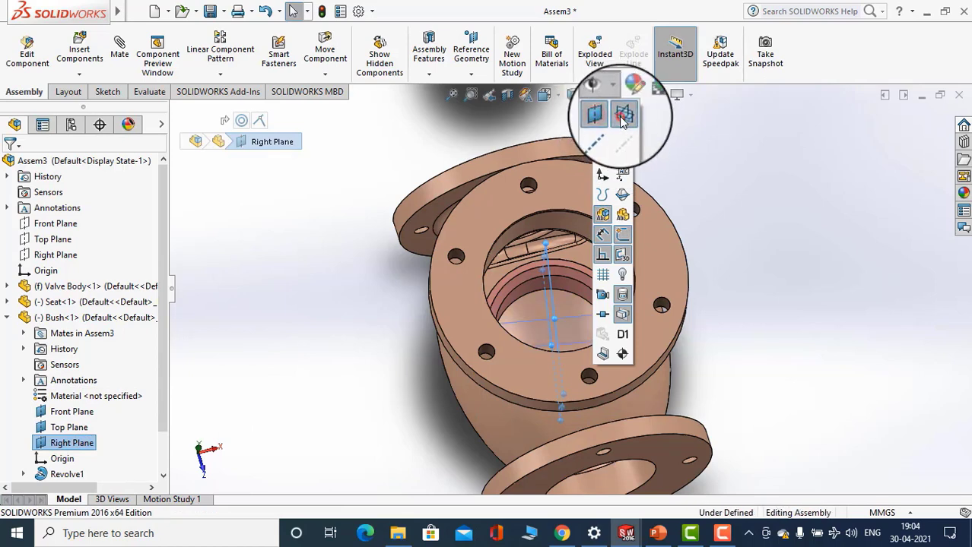
pyautogui.click(621, 116)
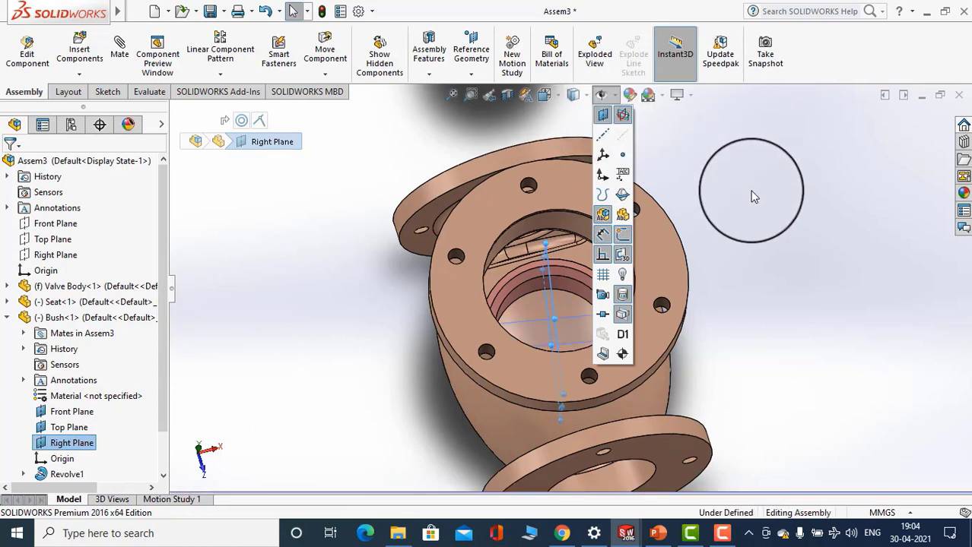
pyautogui.click(751, 191)
pyautogui.moveTo(715, 271); pyautogui.dragTo(733, 250, button='middle')
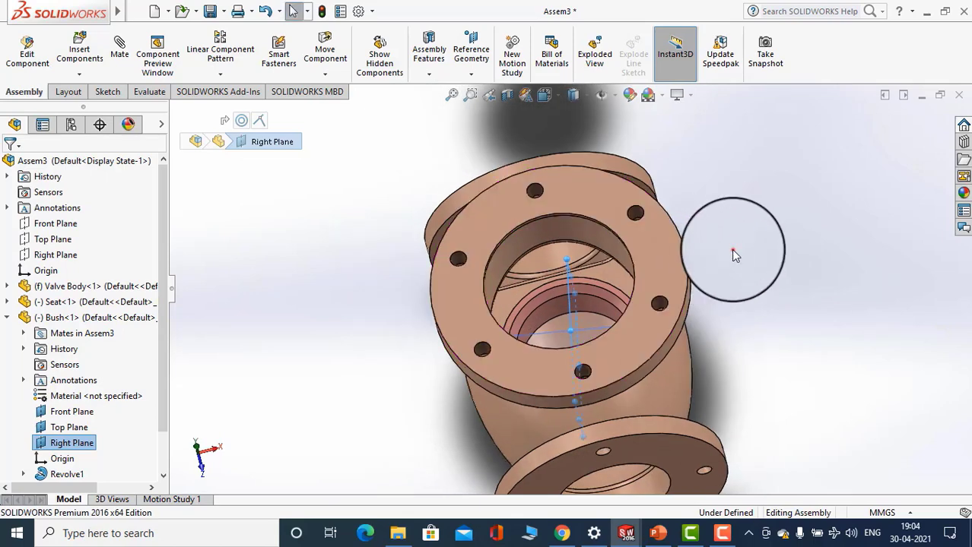
pyautogui.click(577, 279)
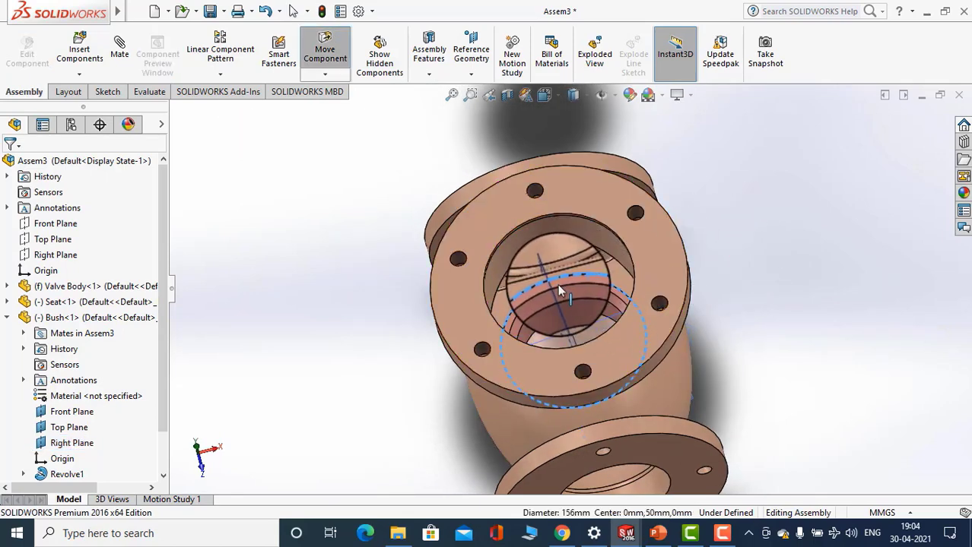
pyautogui.press('Escape')
# Show the Right Plane and Front Plane of the Valve Body
pyautogui.scroll(5, 733, 273)
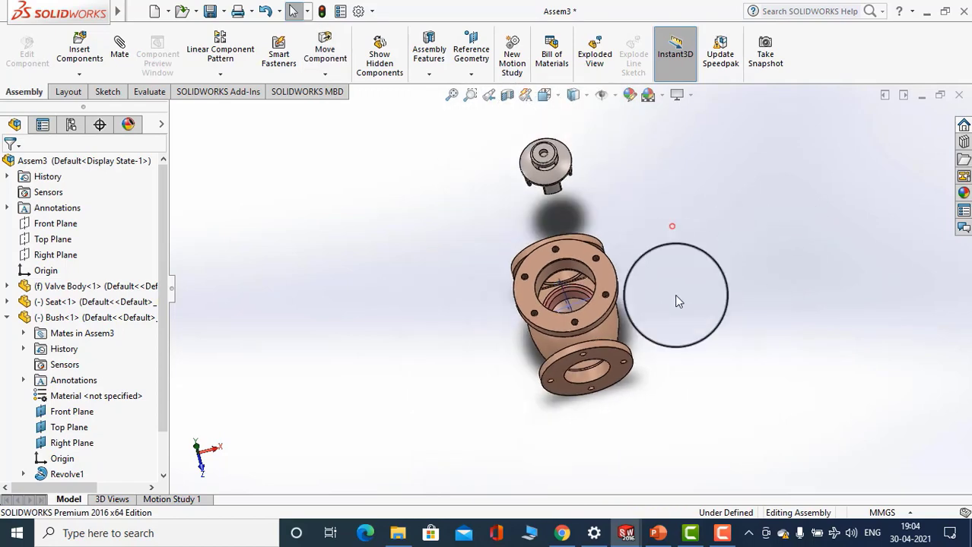
pyautogui.moveTo(675, 296); pyautogui.dragTo(685, 275, button='middle')
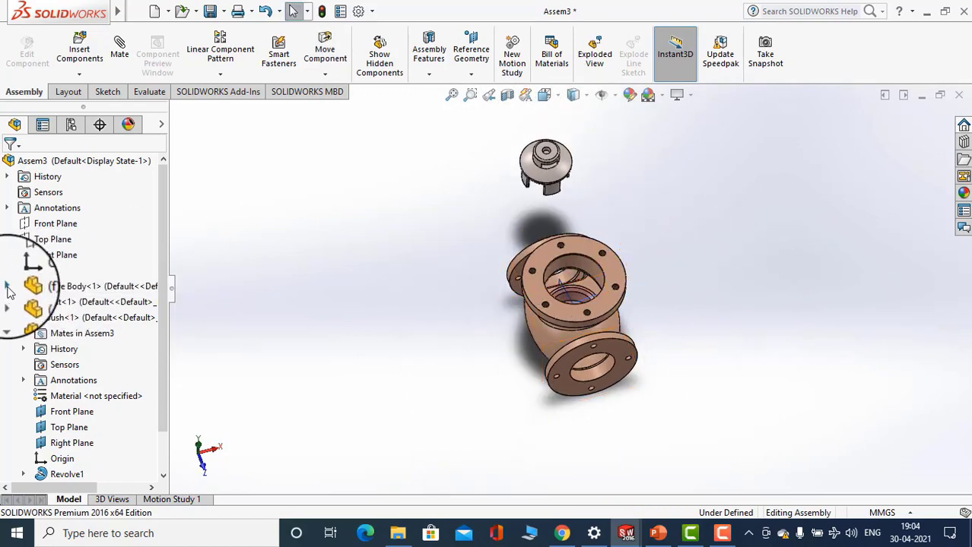
pyautogui.click(46, 286)
pyautogui.click(76, 289)
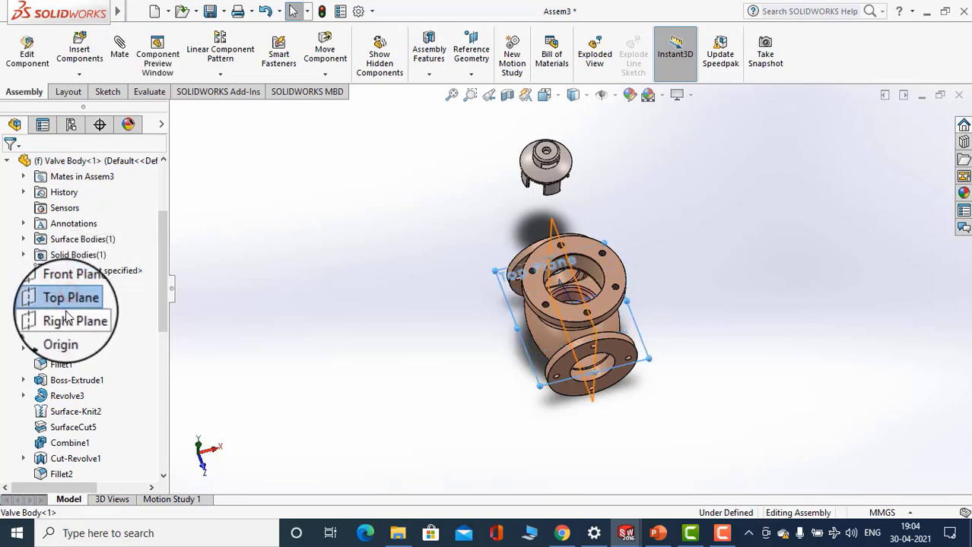
pyautogui.click(67, 320)
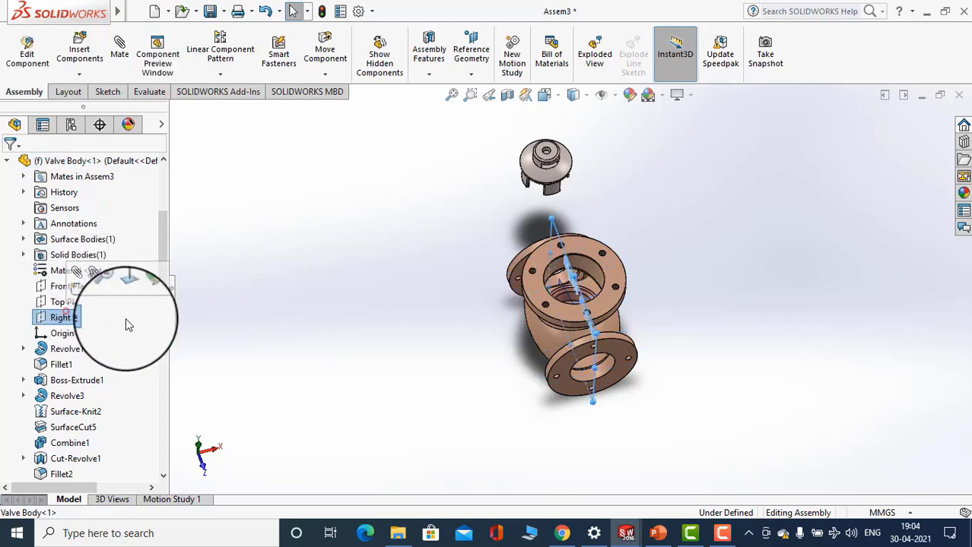
pyautogui.rightClick(68, 317)
pyautogui.press('Escape')
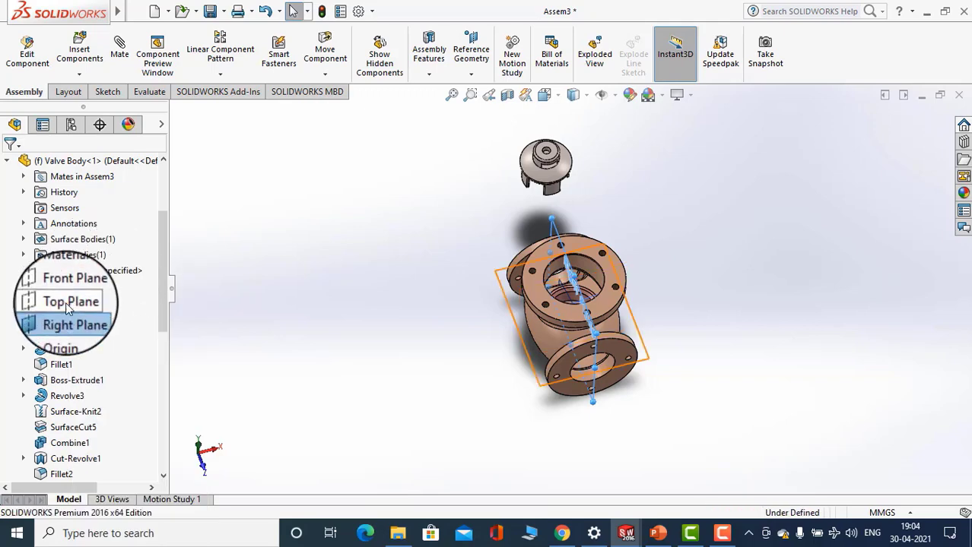
pyautogui.click(69, 304)
pyautogui.click(67, 287)
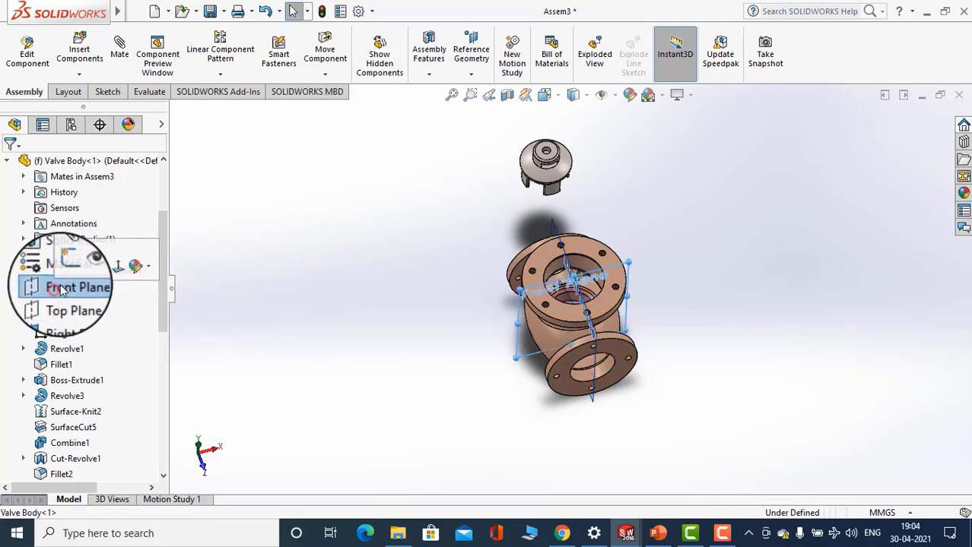
pyautogui.click(299, 306)
# Compare the orientation of the Bush's Right Plane with the Valve Body's planes around the inner opening
pyautogui.moveTo(658, 306); pyautogui.dragTo(664, 347, button='middle')
pyautogui.scroll(-3, 646, 314)
pyautogui.moveTo(454, 231); pyautogui.dragTo(462, 193, button='middle')
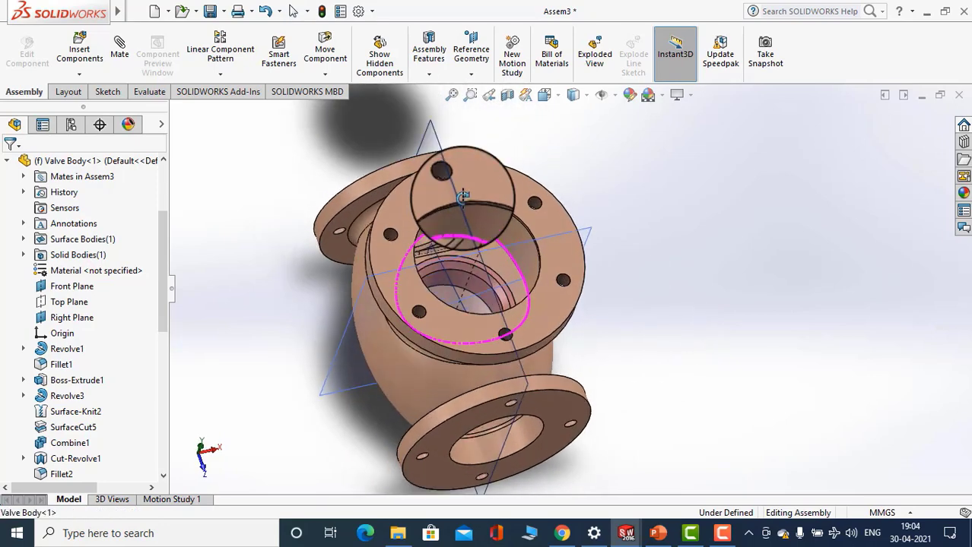
pyautogui.click(582, 167)
pyautogui.scroll(-6, 532, 251)
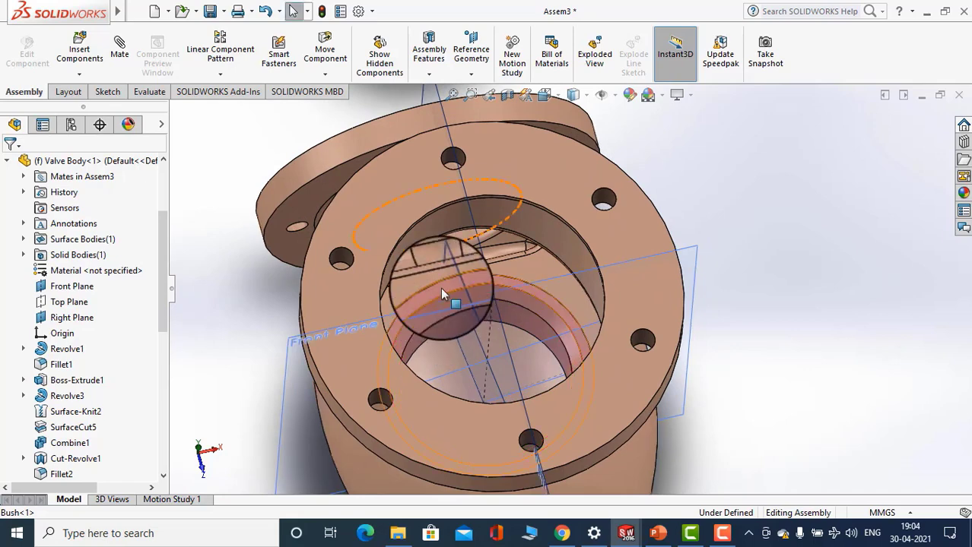
pyautogui.scroll(5, 440, 287)
pyautogui.scroll(-3, 490, 285)
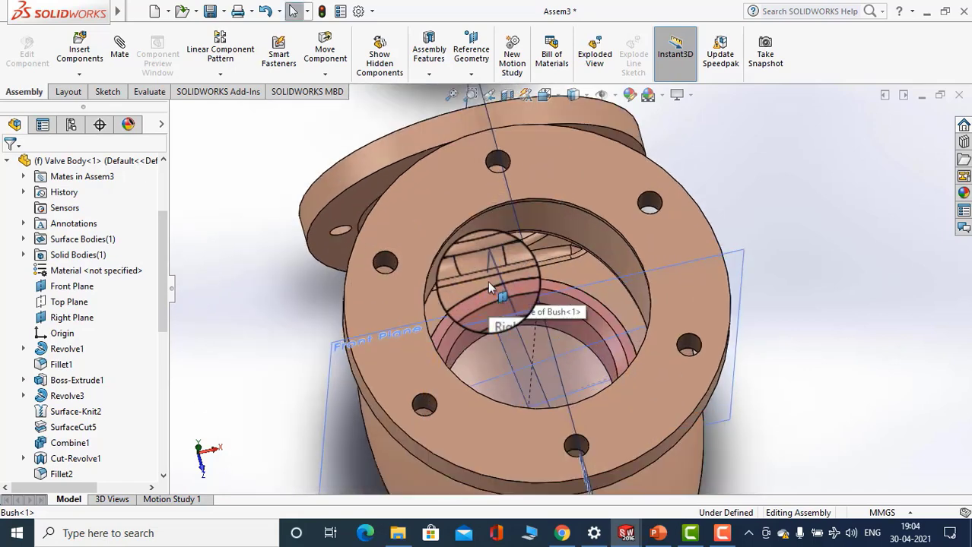
pyautogui.scroll(2, 496, 293)
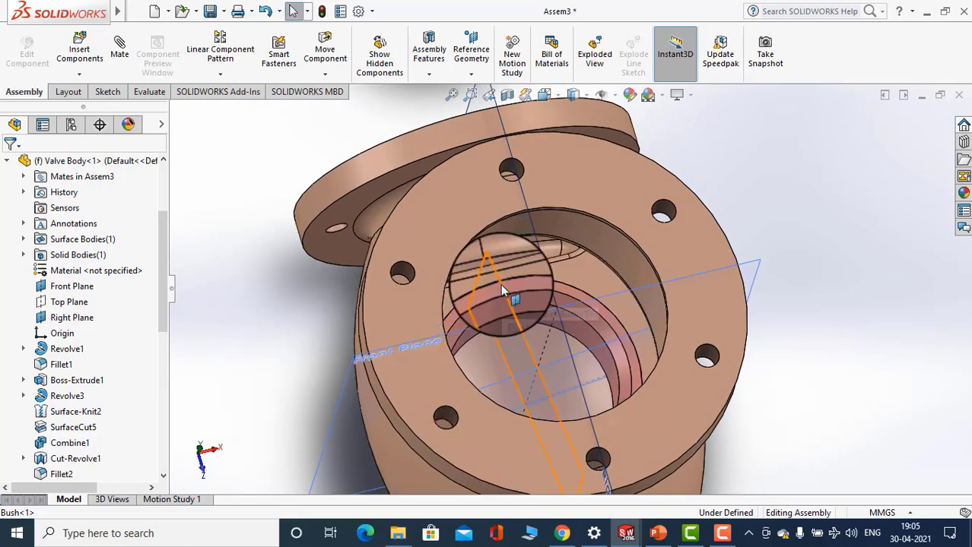
pyautogui.click(501, 285)
pyautogui.click(536, 245)
pyautogui.scroll(1, 537, 246)
pyautogui.scroll(4, 536, 246)
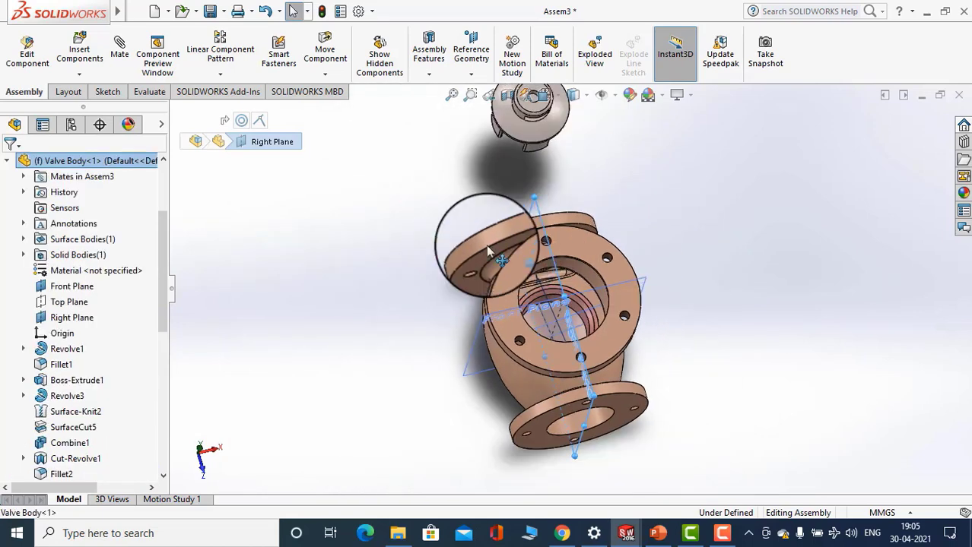
pyautogui.moveTo(401, 235); pyautogui.dragTo(397, 232, button='middle')
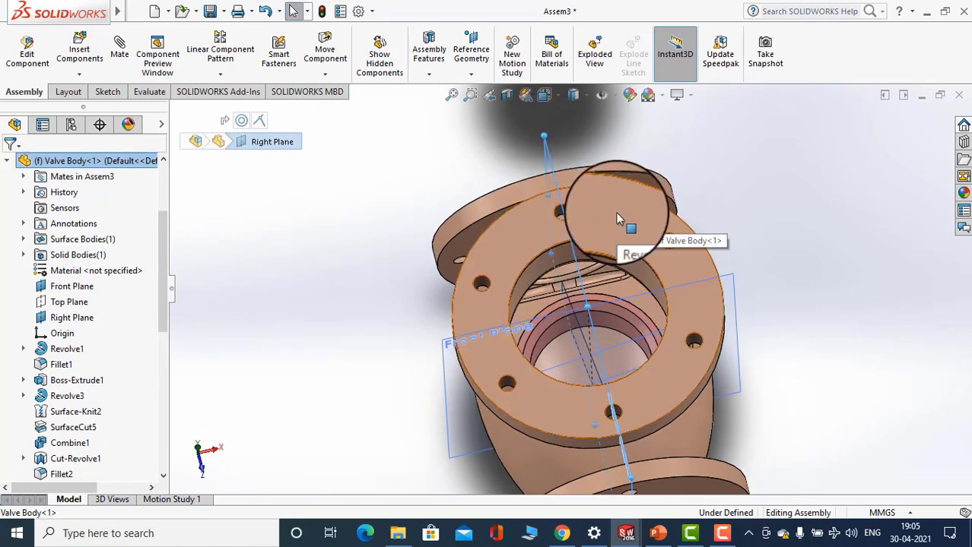
pyautogui.click(702, 213)
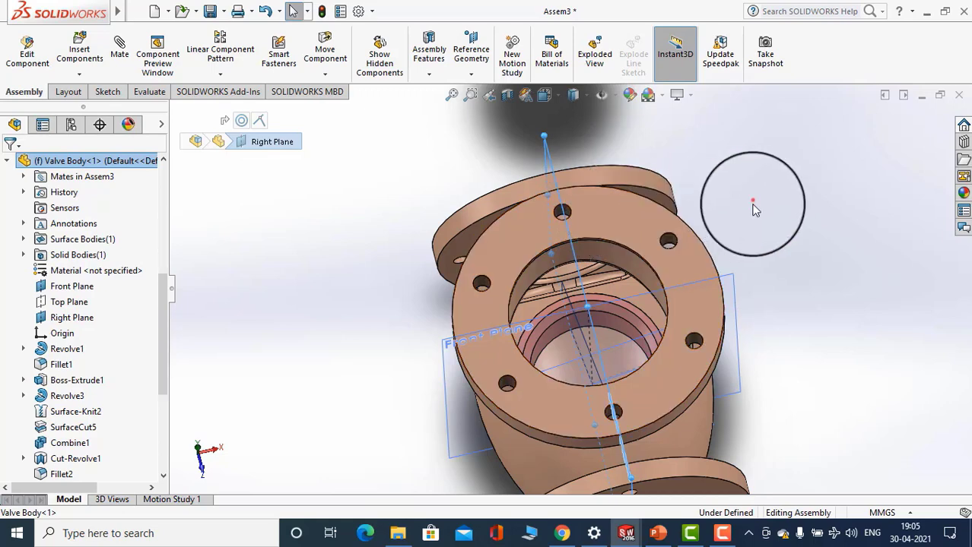
pyautogui.moveTo(727, 206); pyautogui.dragTo(731, 295, button='middle')
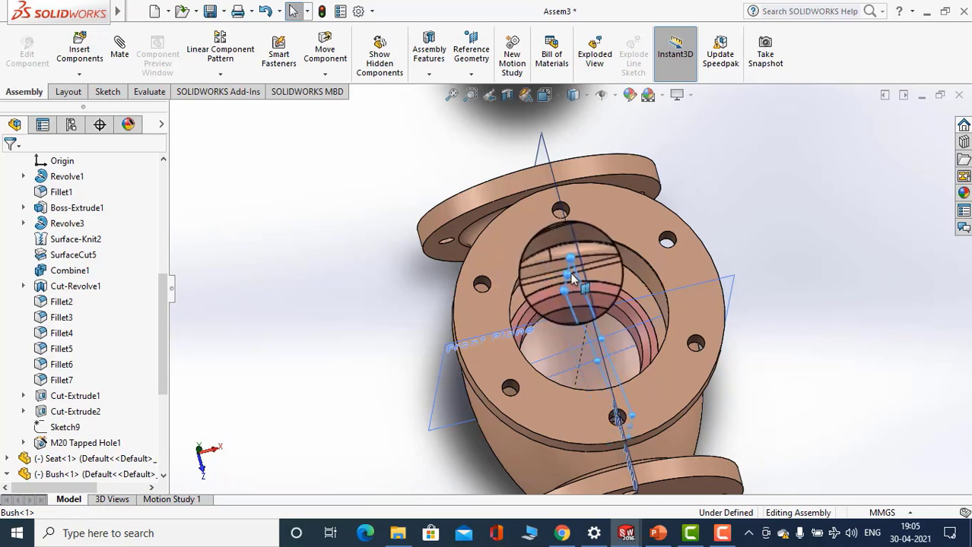
# Rotate the Bush inside the Valve Body to test the angle between their Right Planes, and clear the selection
pyautogui.click(559, 276)
pyautogui.press('Escape')
pyautogui.scroll(5, 599, 298)
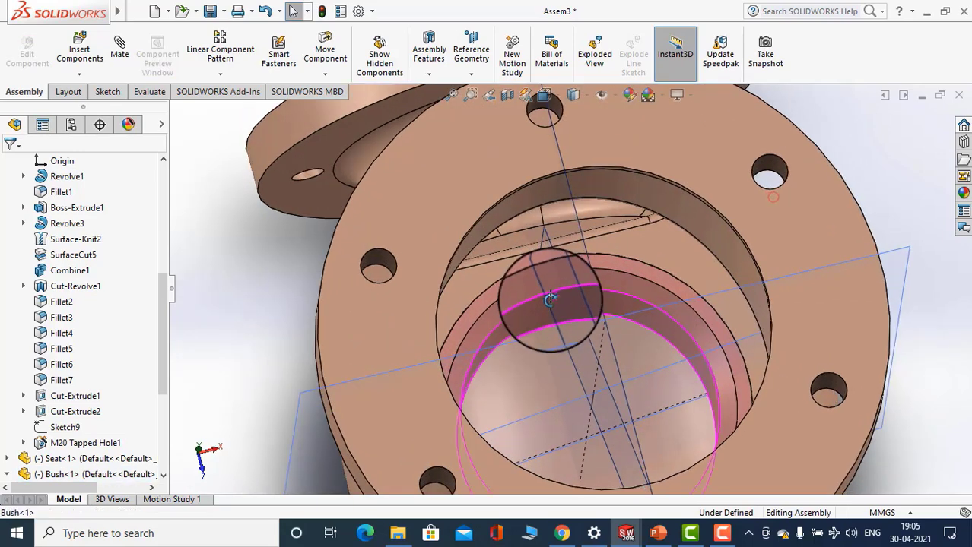
pyautogui.click(577, 262)
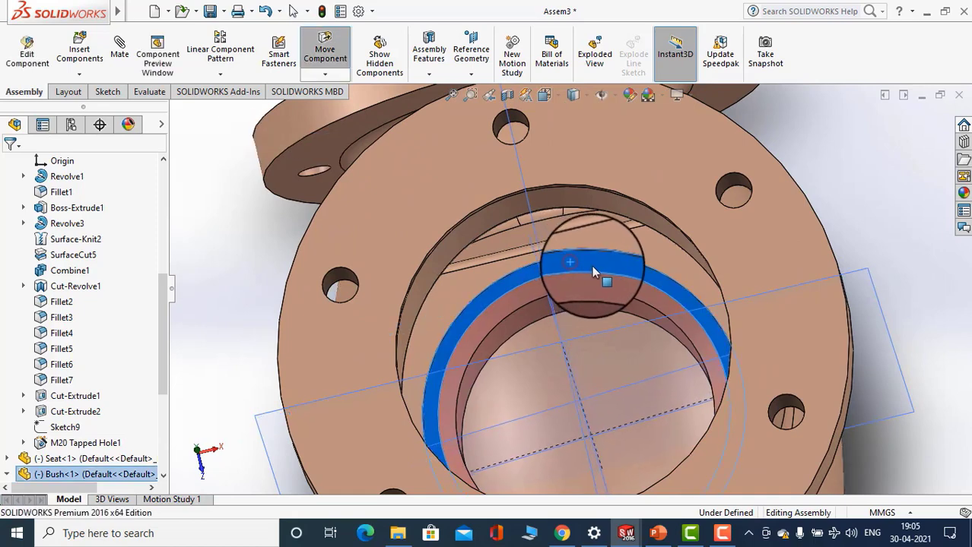
pyautogui.scroll(-5, 598, 274)
pyautogui.click(325, 262)
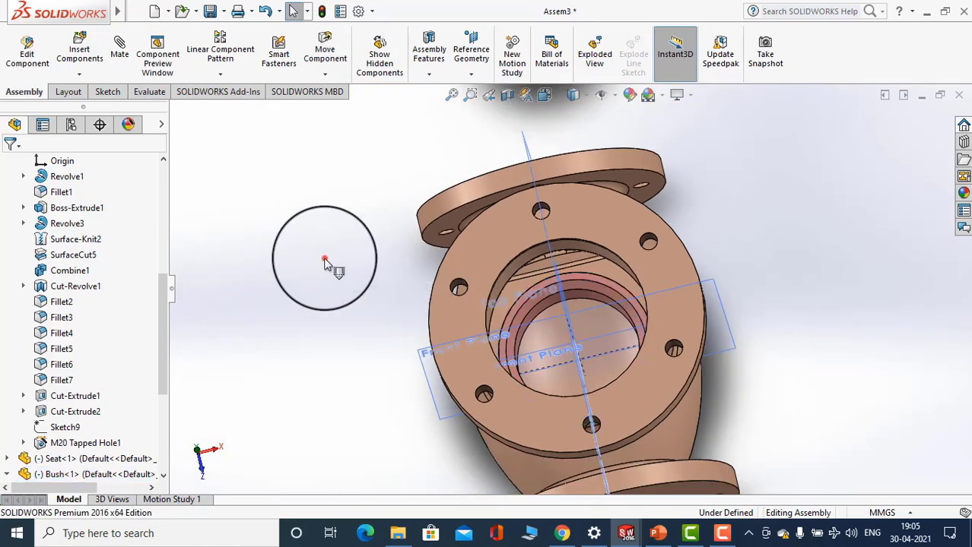
# Add a parallel mate between the Bush's Right Plane and the Valve Body's Right Plane, and finish mating
pyautogui.click(119, 48)
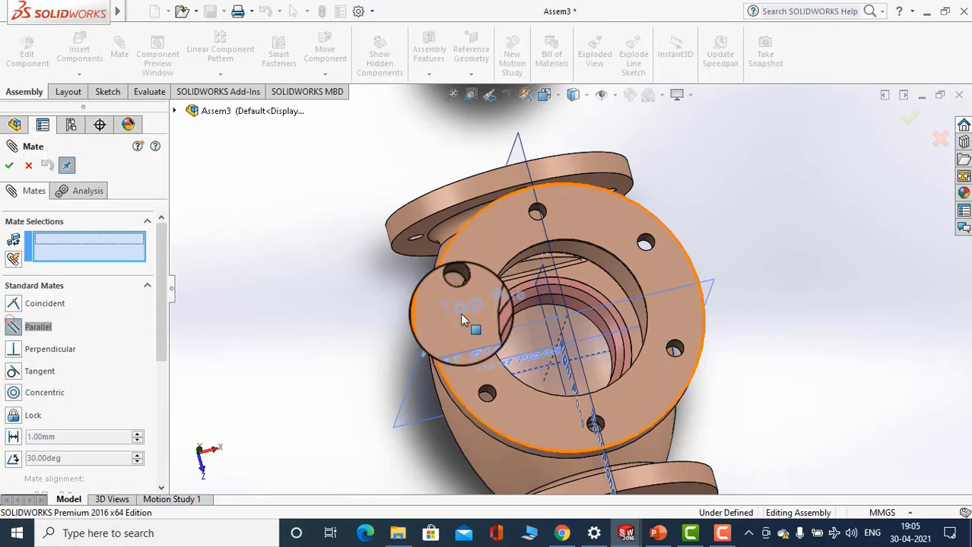
pyautogui.scroll(3, 568, 257)
pyautogui.click(564, 257)
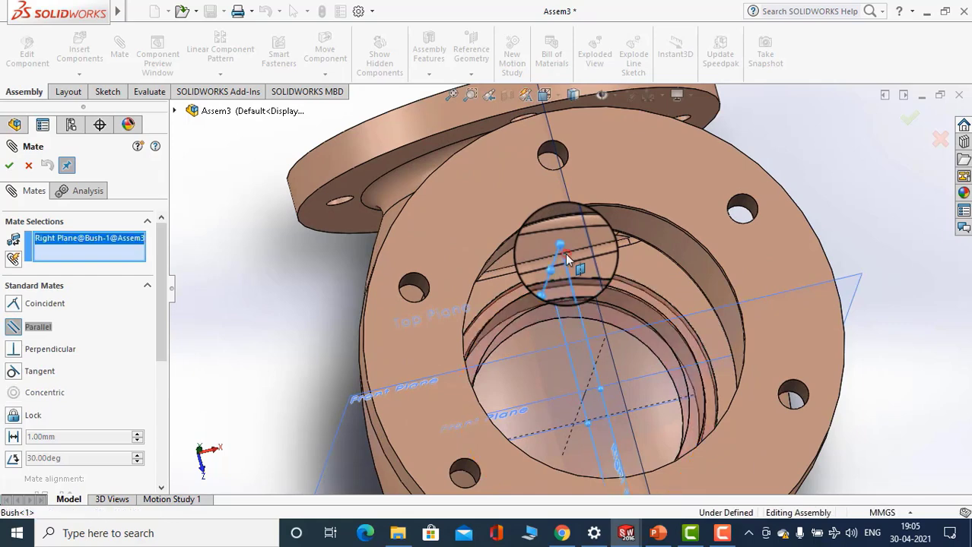
pyautogui.scroll(-5, 565, 255)
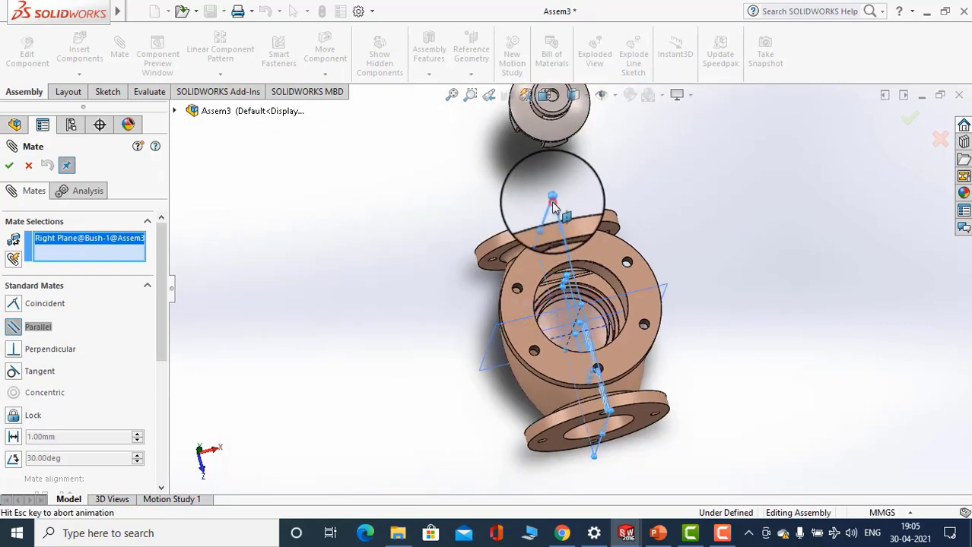
pyautogui.click(553, 203)
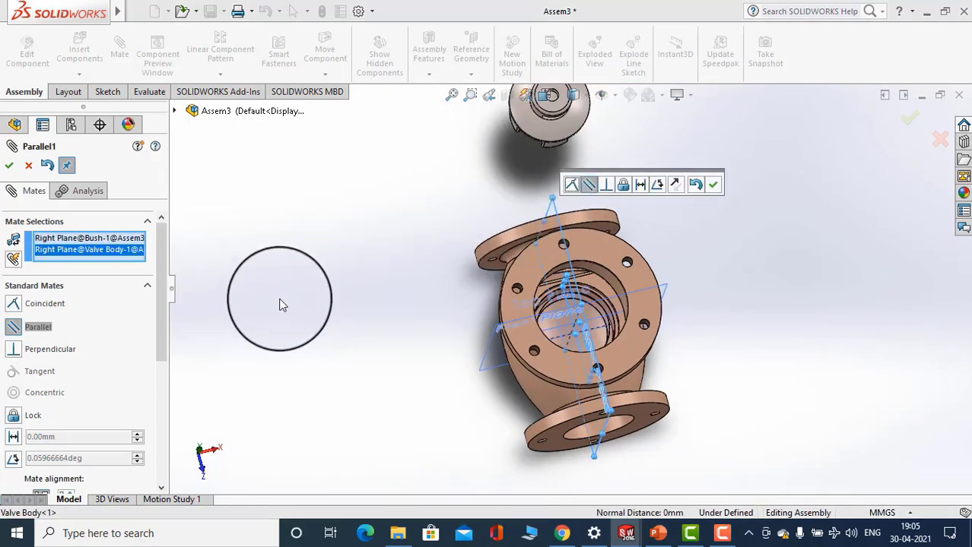
pyautogui.click(713, 189)
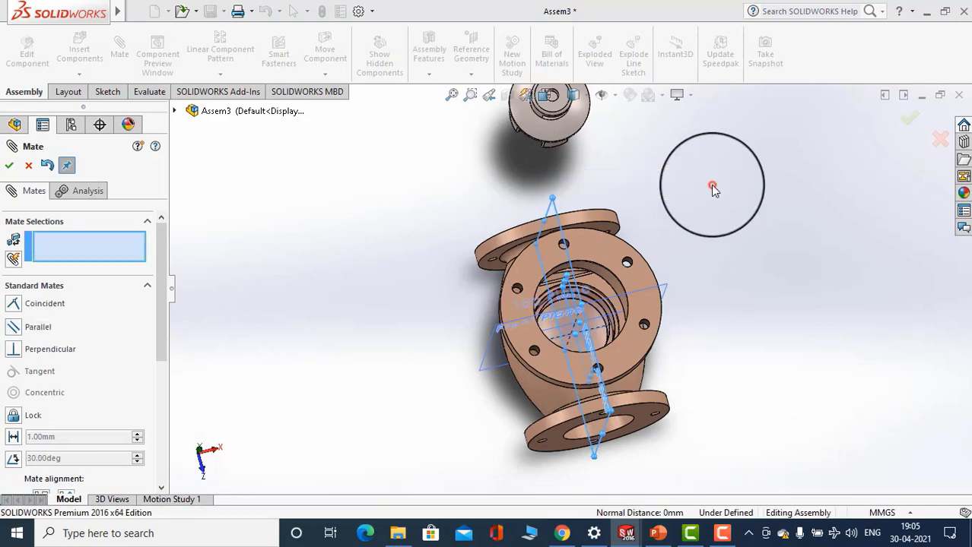
pyautogui.click(11, 168)
# Collapse the Valve Body's feature list and select the Bush to check its definition status and mates
pyautogui.scroll(3, 46, 225)
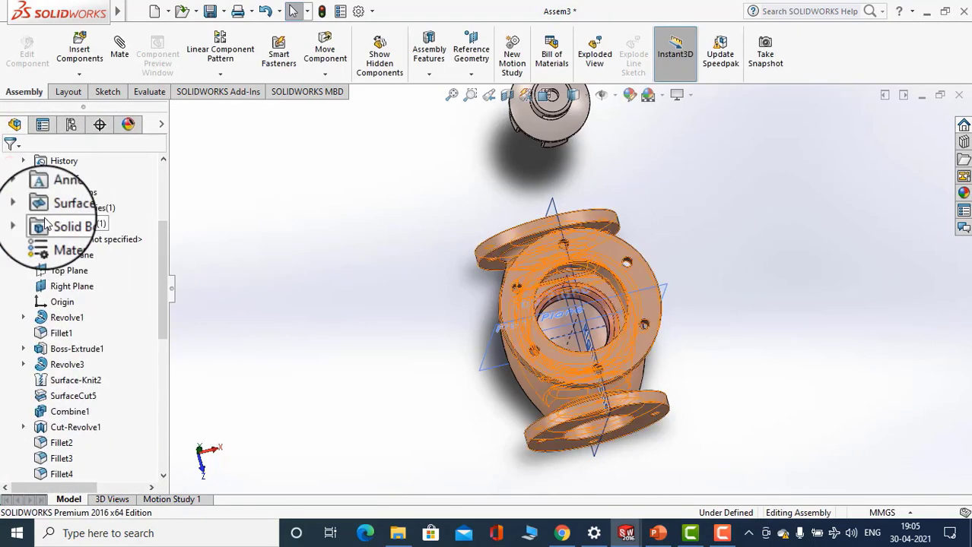
pyautogui.scroll(3, 15, 228)
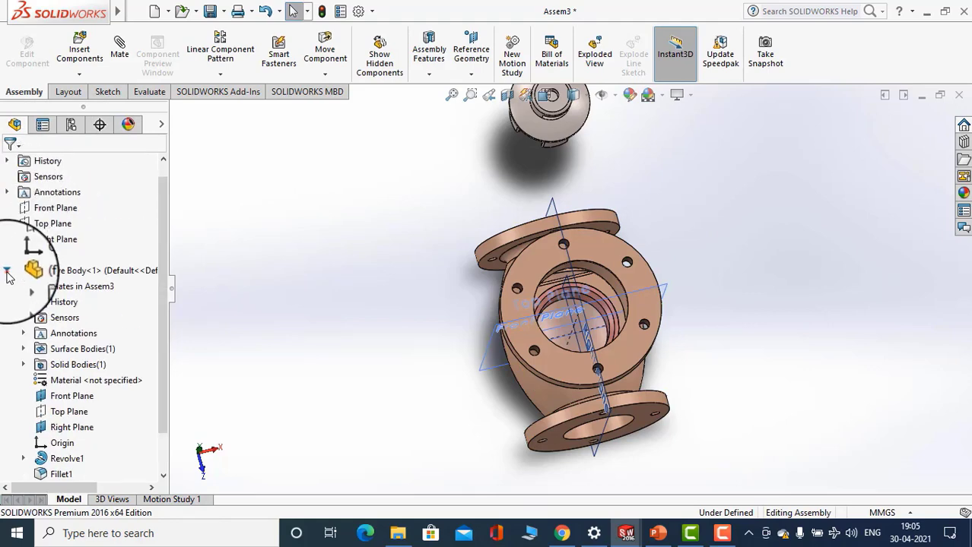
pyautogui.click(7, 272)
pyautogui.click(5, 303)
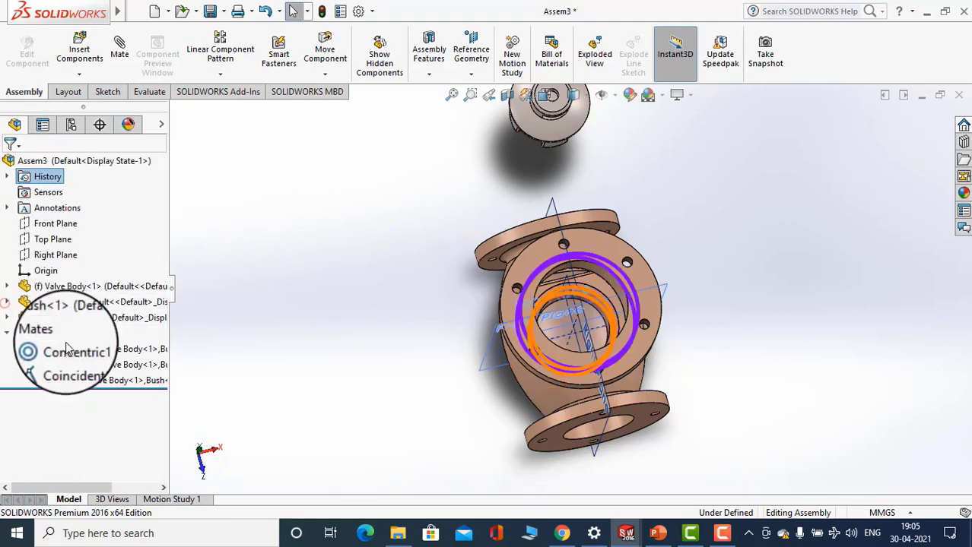
pyautogui.click(44, 323)
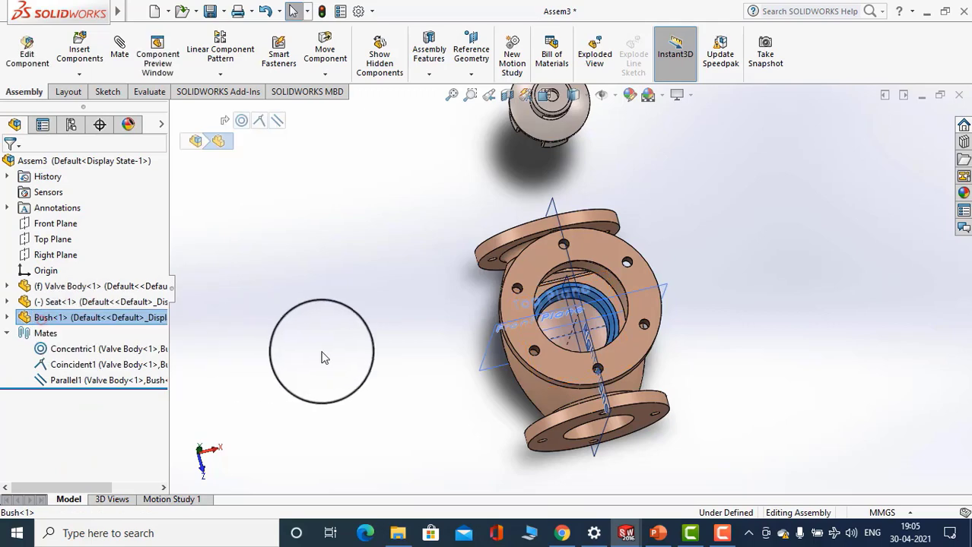
pyautogui.click(325, 355)
pyautogui.scroll(-3, 619, 313)
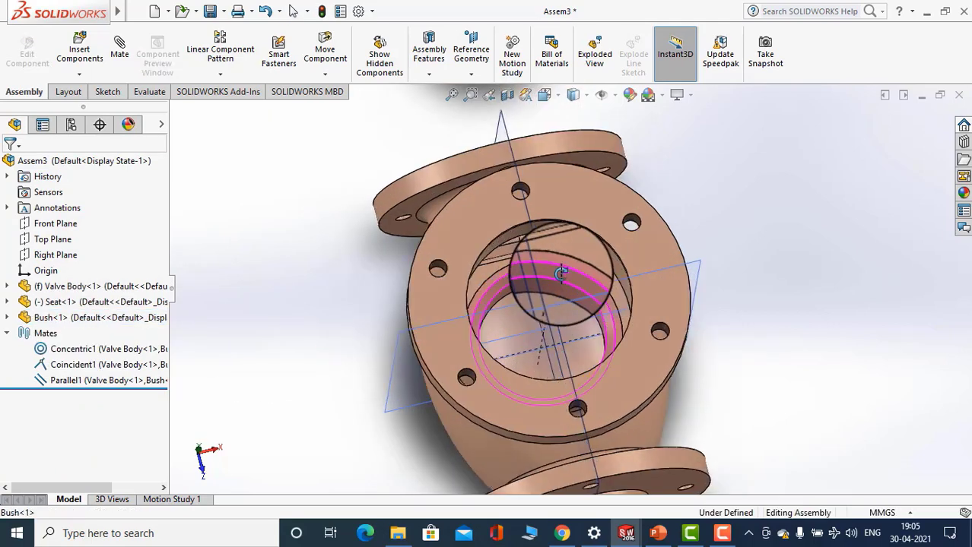
# Add a concentric mate between the Seat's outer cylindrical rim and the outer cylindrical face of the Valve Body's upper flange
pyautogui.moveTo(546, 304); pyautogui.dragTo(752, 212)
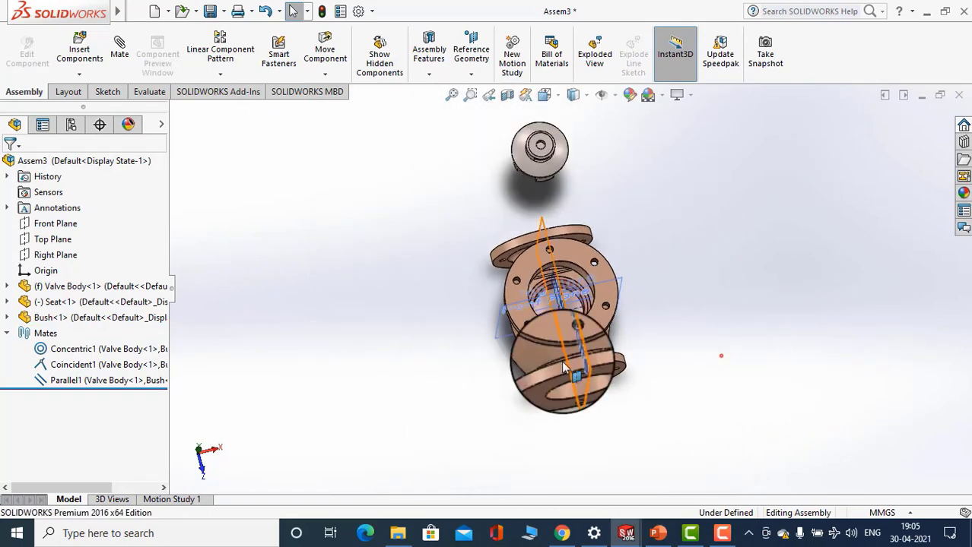
pyautogui.moveTo(549, 281); pyautogui.dragTo(579, 193)
pyautogui.moveTo(579, 192); pyautogui.dragTo(436, 202, button='middle')
pyautogui.moveTo(485, 263); pyautogui.dragTo(447, 235, button='middle')
pyautogui.click(129, 58)
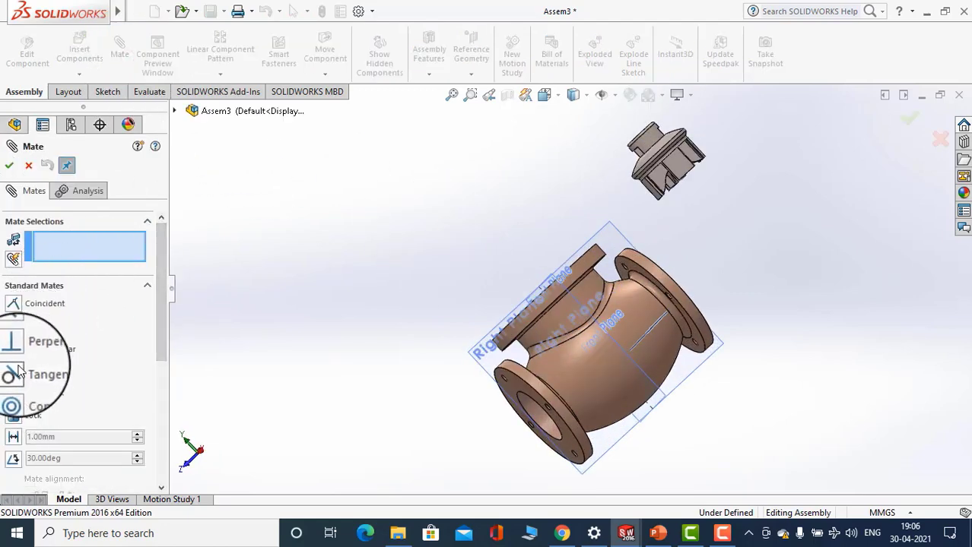
pyautogui.click(17, 392)
pyautogui.scroll(-5, 682, 219)
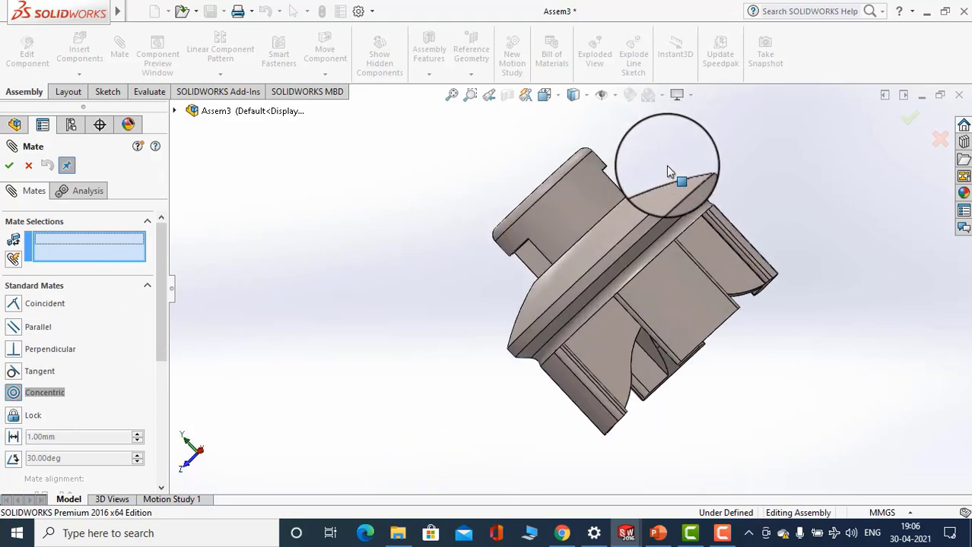
pyautogui.click(673, 232)
pyautogui.scroll(5, 672, 232)
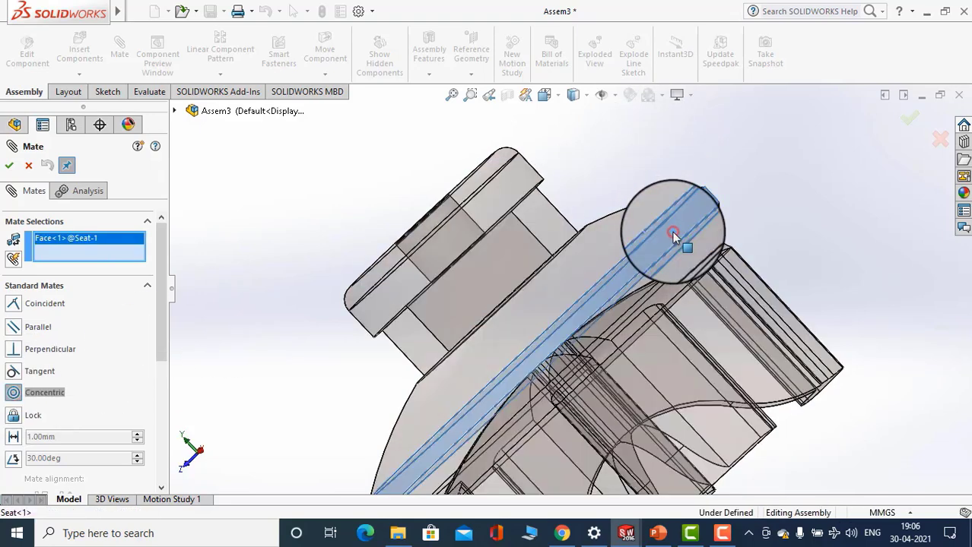
pyautogui.scroll(5, 673, 232)
pyautogui.moveTo(620, 306)
pyautogui.mouseDown(button='middle')
pyautogui.moveTo(670, 296)
pyautogui.moveTo(630, 298)
pyautogui.mouseUp(button='middle')
pyautogui.scroll(-5, 630, 297)
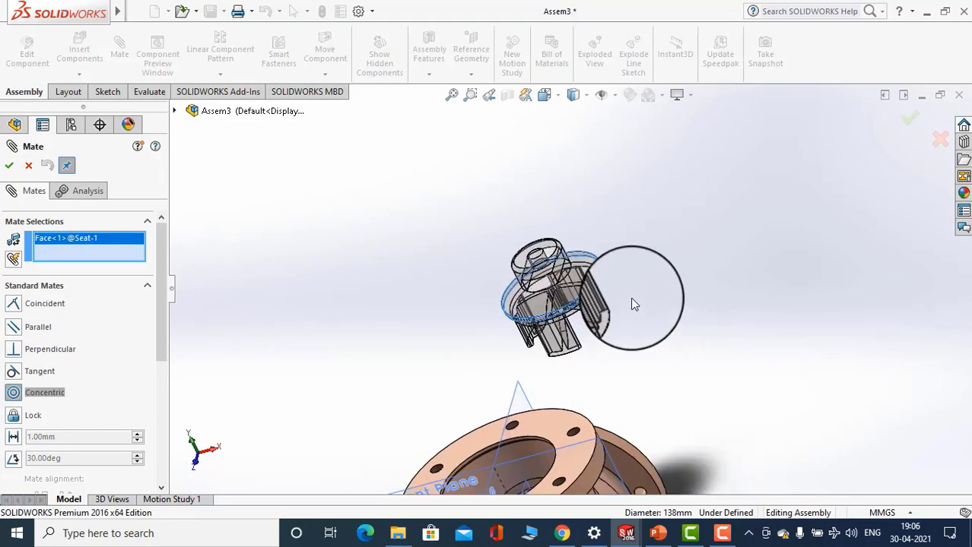
pyautogui.scroll(3, 619, 282)
pyautogui.scroll(-6, 555, 399)
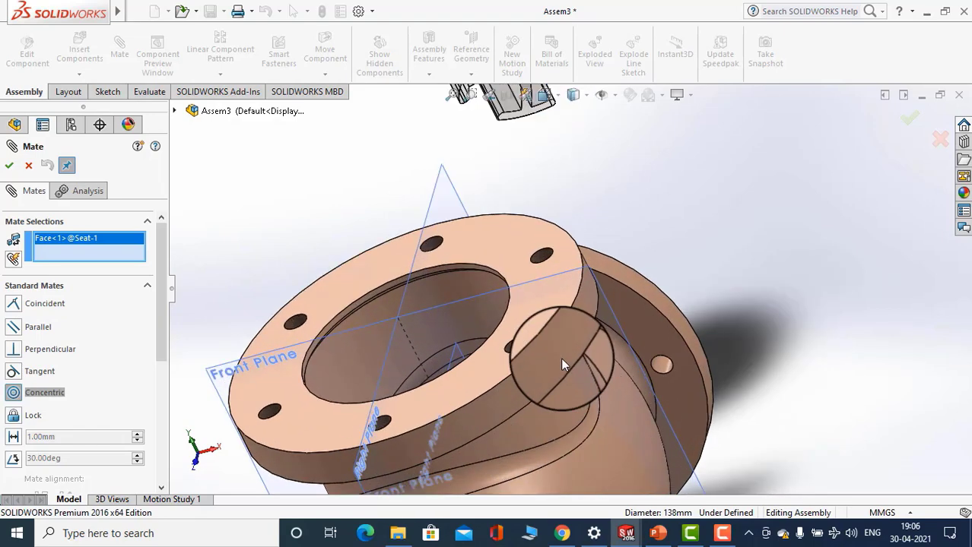
pyautogui.click(562, 352)
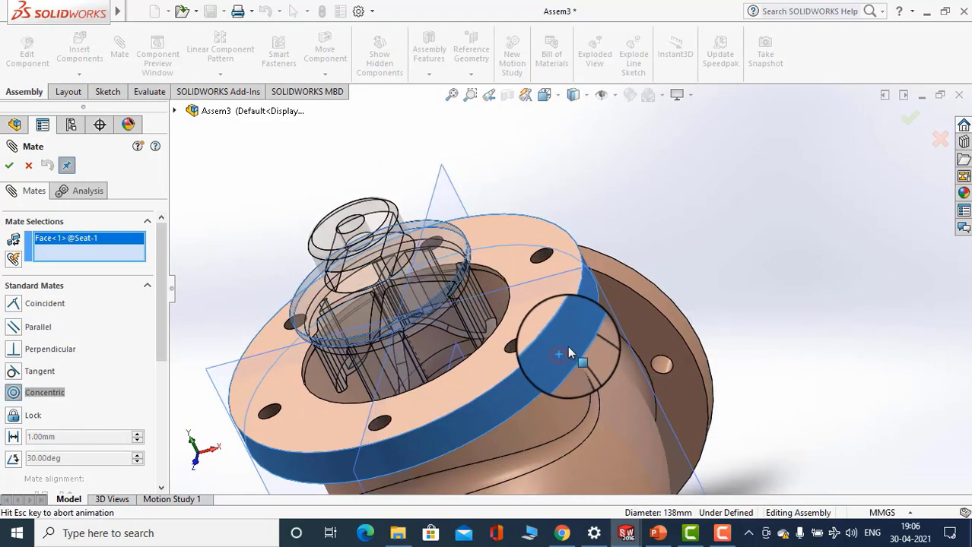
pyautogui.scroll(5, 745, 297)
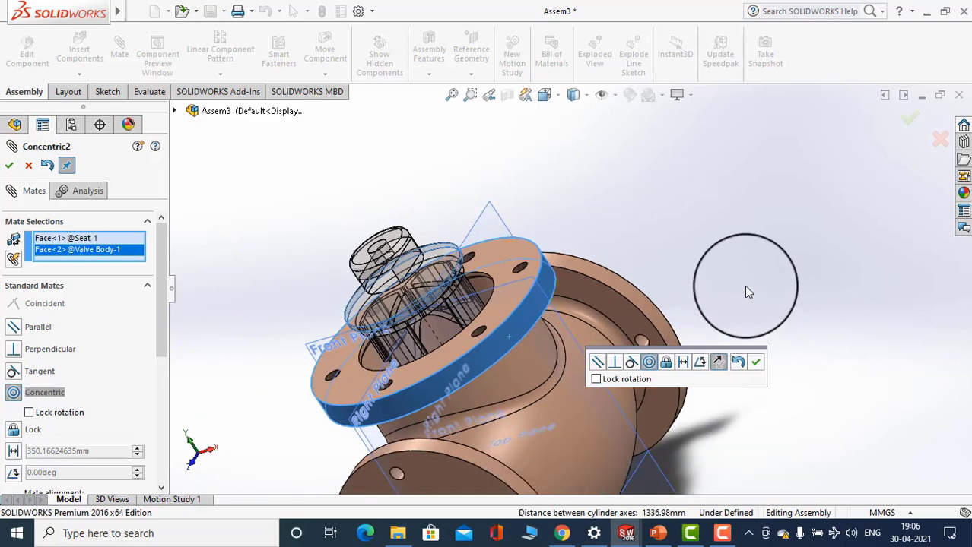
pyautogui.click(756, 367)
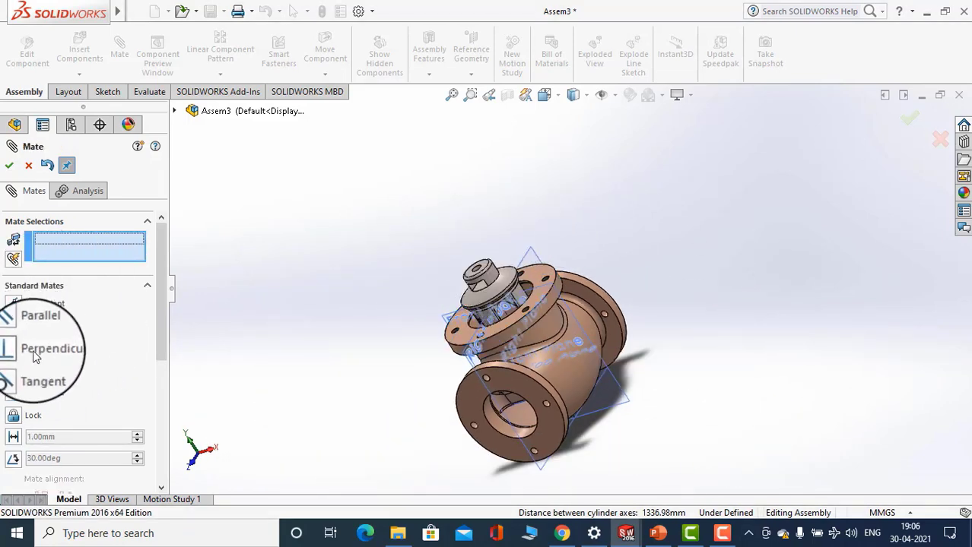
# Add a coincident mate between the Bush's upper ring face and the underside of the Seat's rim, and finish mating
pyautogui.moveTo(501, 362); pyautogui.dragTo(531, 412, button='middle')
pyautogui.scroll(-5, 533, 371)
pyautogui.scroll(-6, 559, 228)
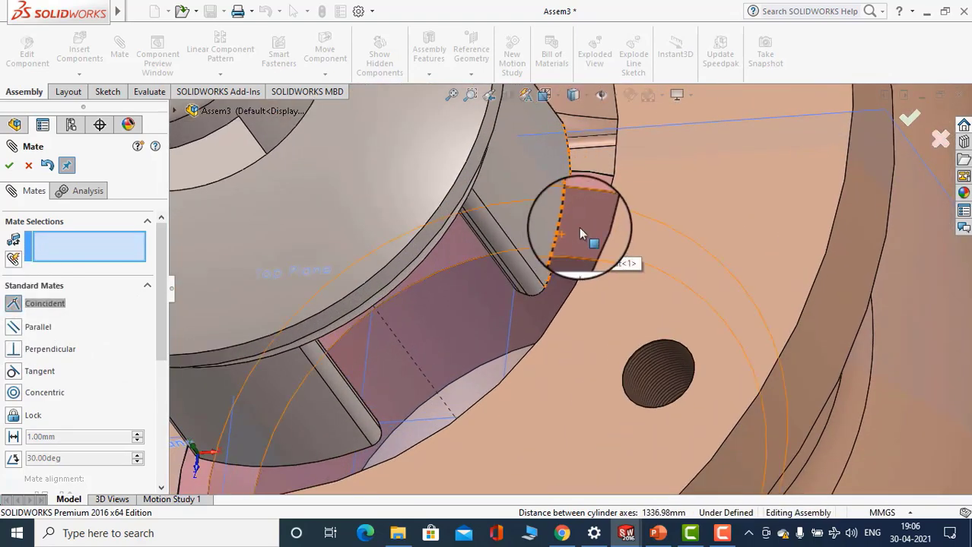
pyautogui.click(578, 226)
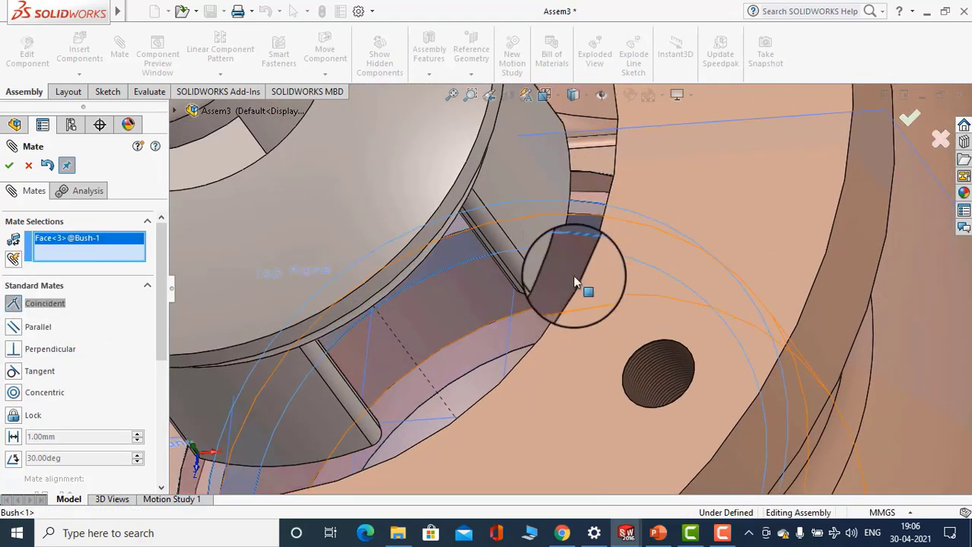
pyautogui.scroll(10, 572, 275)
pyautogui.moveTo(554, 317); pyautogui.dragTo(473, 206, button='middle')
pyautogui.scroll(-8, 472, 207)
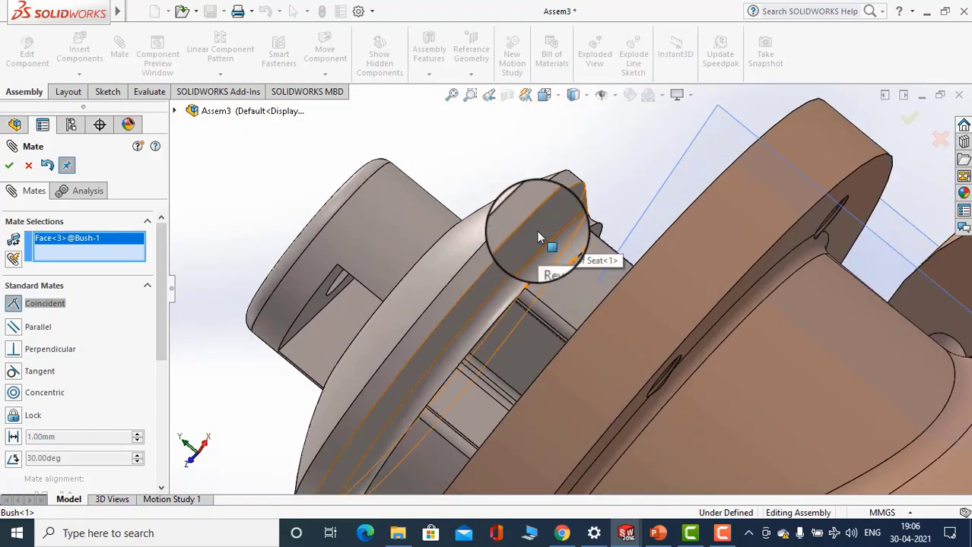
pyautogui.click(536, 236)
pyautogui.scroll(8, 521, 238)
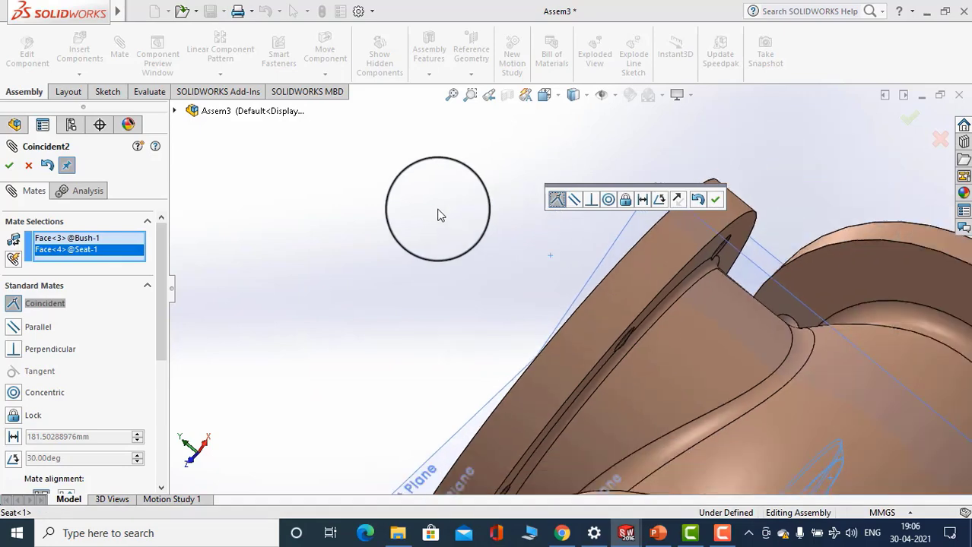
pyautogui.click(715, 199)
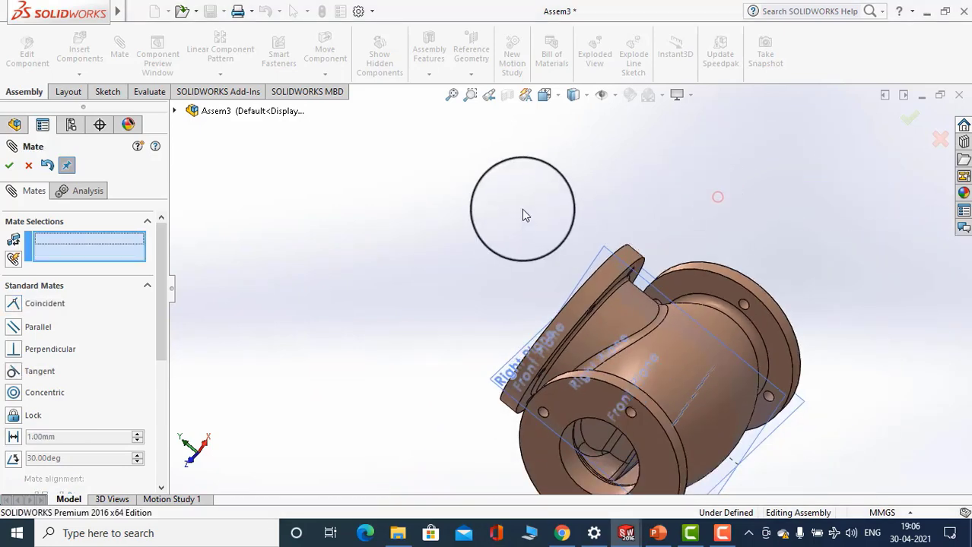
pyautogui.moveTo(521, 209); pyautogui.dragTo(612, 302, button='middle')
pyautogui.scroll(-3, 489, 321)
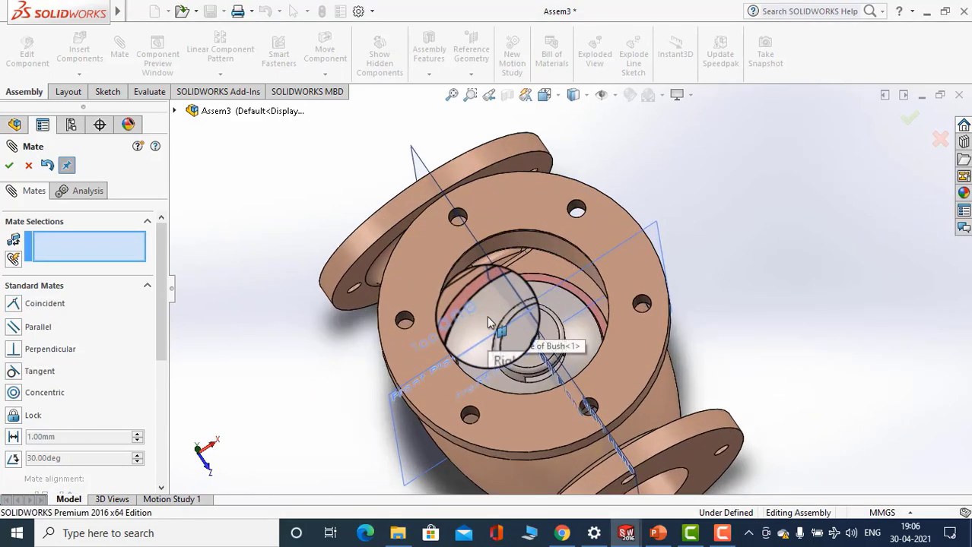
pyautogui.scroll(3, 448, 305)
pyautogui.scroll(-3, 503, 277)
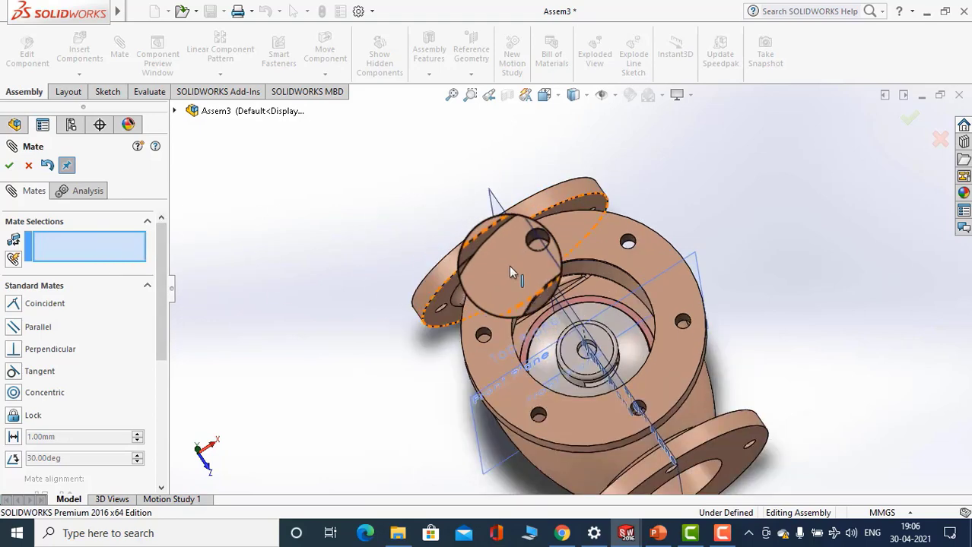
pyautogui.click(9, 167)
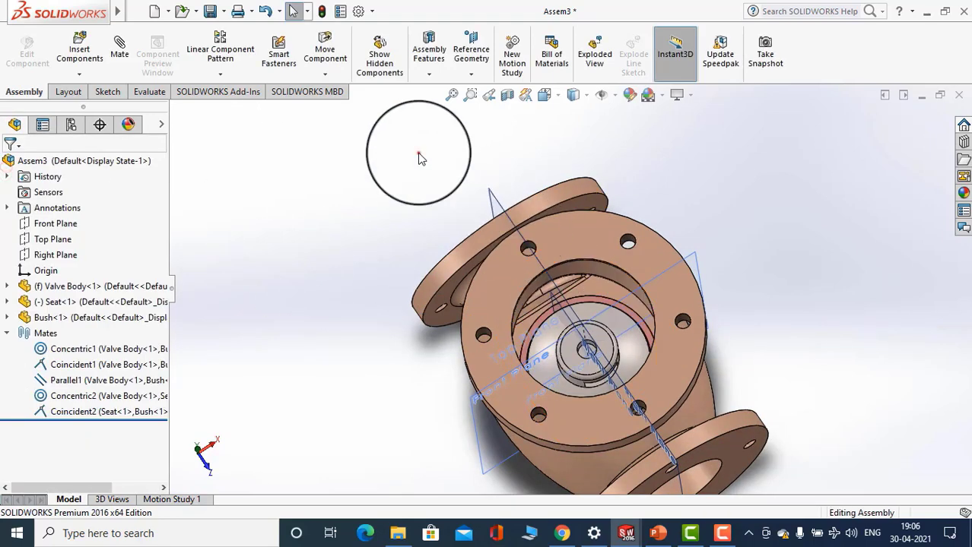
# Hide the Bush's Front, Top and Right Planes
pyautogui.click(7, 317)
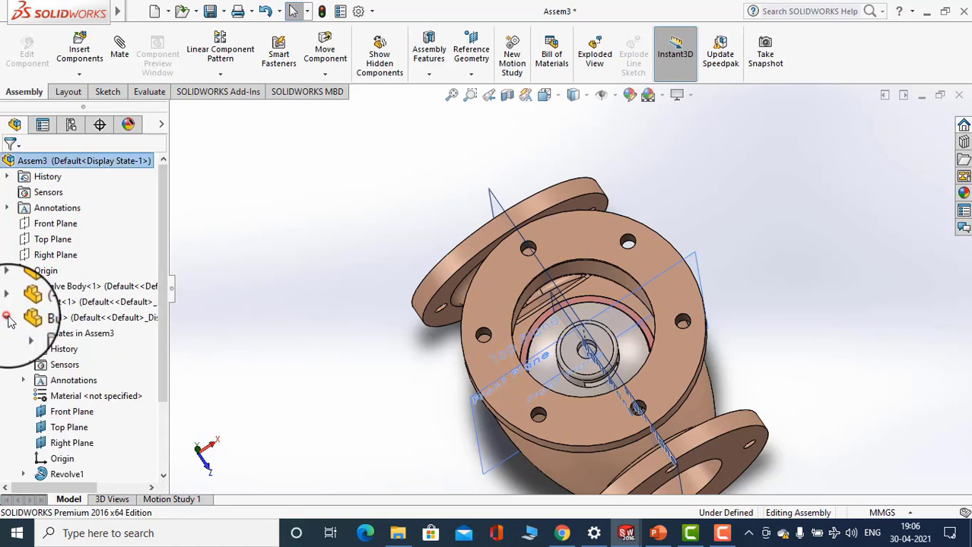
pyautogui.click(81, 442)
pyautogui.keyDown('shift'); pyautogui.click(82, 409); pyautogui.keyUp('shift')
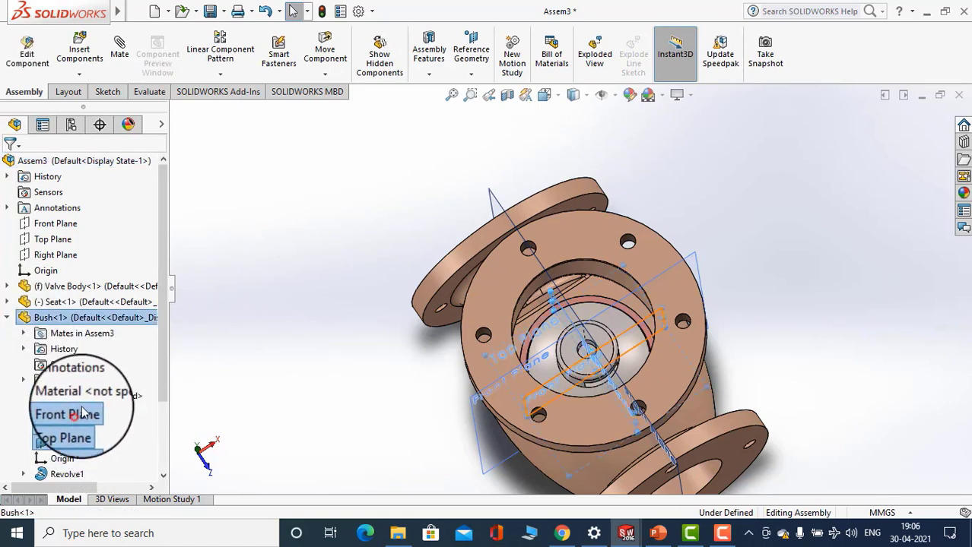
pyautogui.rightClick(74, 416)
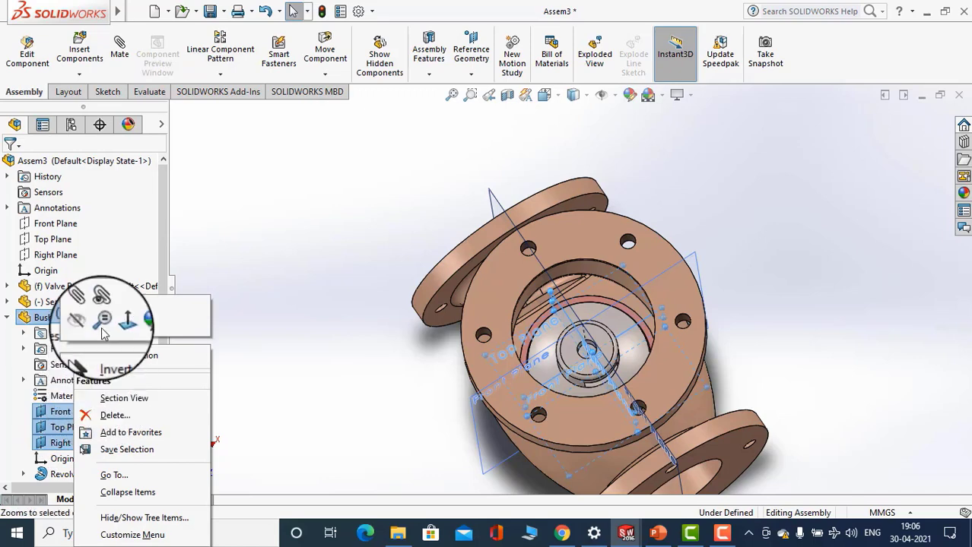
pyautogui.click(76, 319)
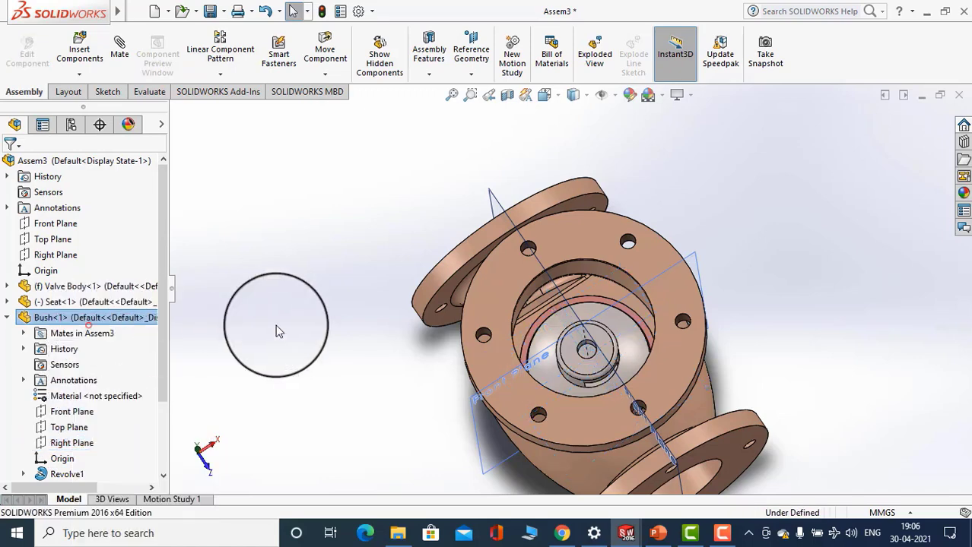
# Show the Seat's Right Plane and clear the selection
pyautogui.click(8, 303)
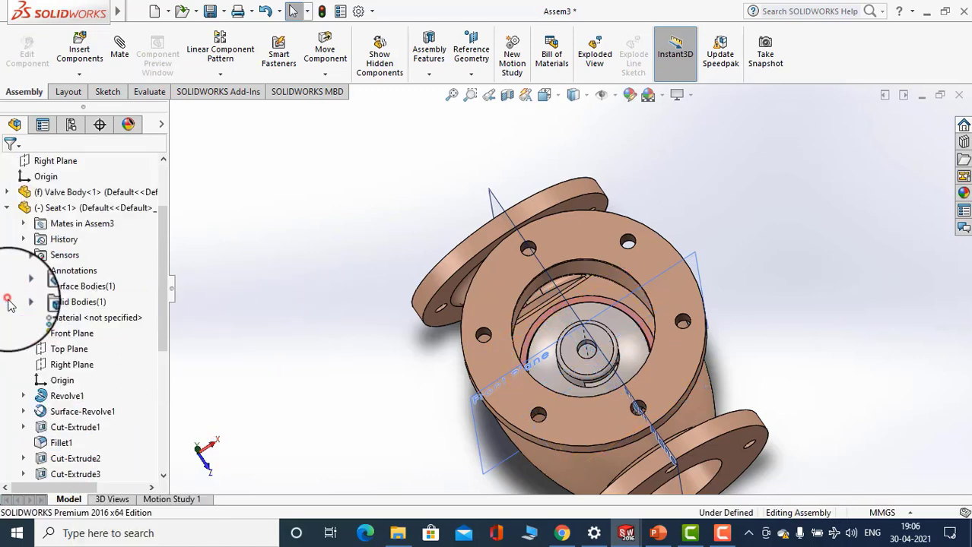
pyautogui.click(72, 365)
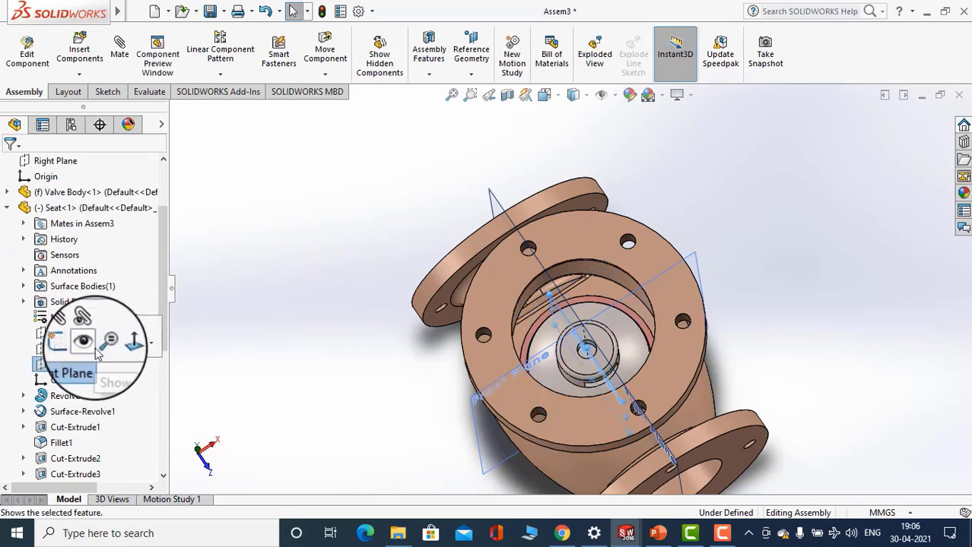
pyautogui.click(91, 344)
pyautogui.click(295, 305)
# Compare the orientation of the Seat's Right Plane with the Valve Body's planes around the inner opening
pyautogui.moveTo(285, 320); pyautogui.dragTo(275, 264, button='middle')
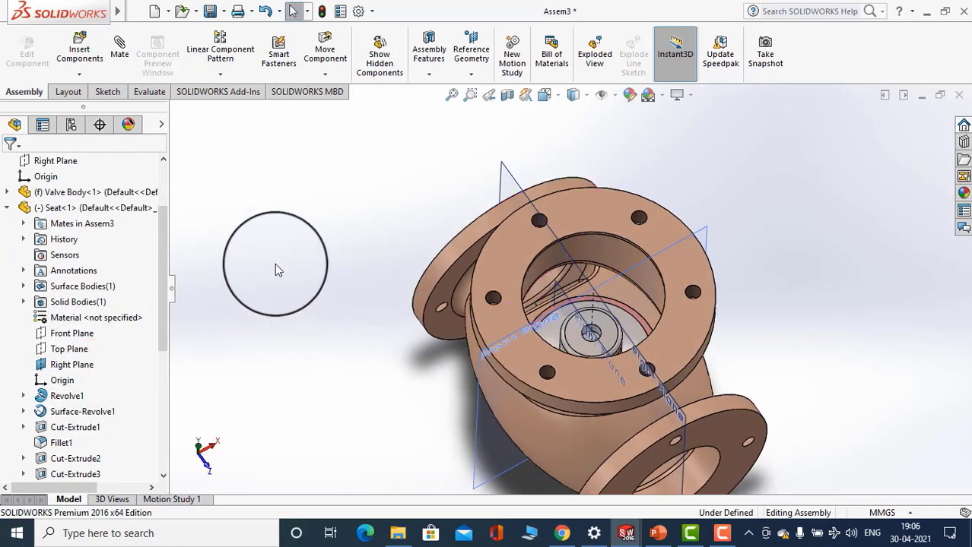
pyautogui.scroll(3, 392, 263)
pyautogui.scroll(-7, 547, 286)
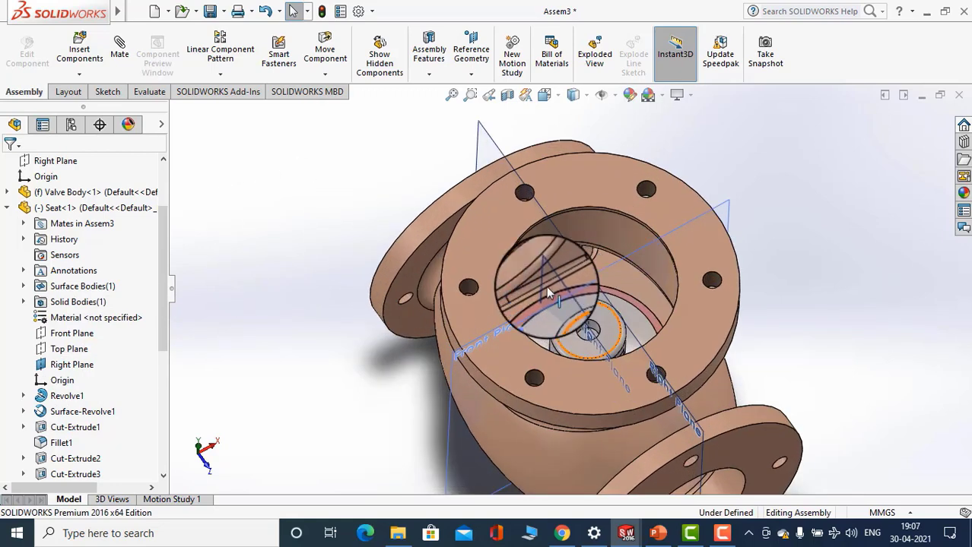
pyautogui.scroll(7, 551, 283)
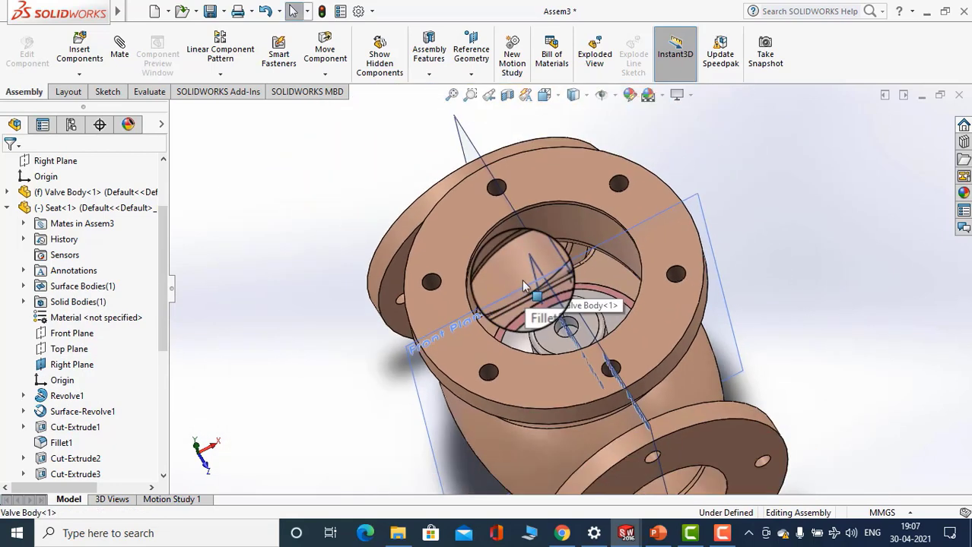
pyautogui.scroll(-4, 539, 279)
pyautogui.moveTo(584, 326); pyautogui.dragTo(584, 355, button='middle')
pyautogui.moveTo(584, 326); pyautogui.dragTo(588, 264)
pyautogui.scroll(2, 573, 279)
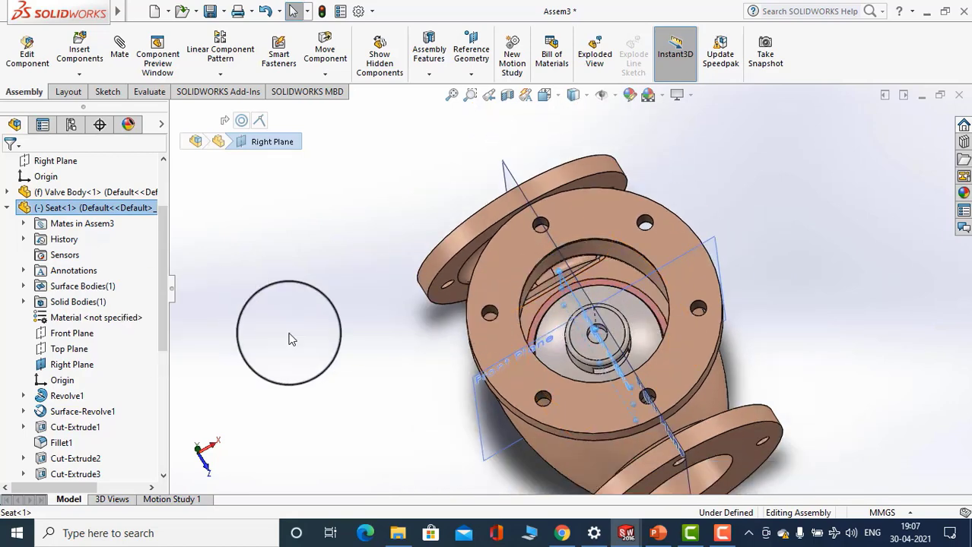
pyautogui.click(778, 213)
pyautogui.scroll(-3, 542, 304)
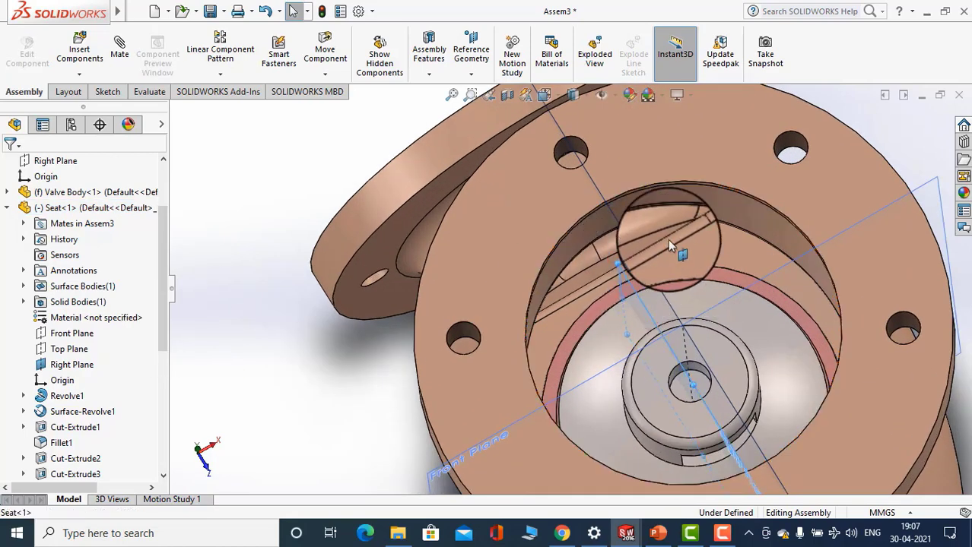
pyautogui.click(645, 309)
pyautogui.scroll(4, 645, 312)
pyautogui.moveTo(643, 408); pyautogui.dragTo(639, 339, button='middle')
pyautogui.click(326, 335)
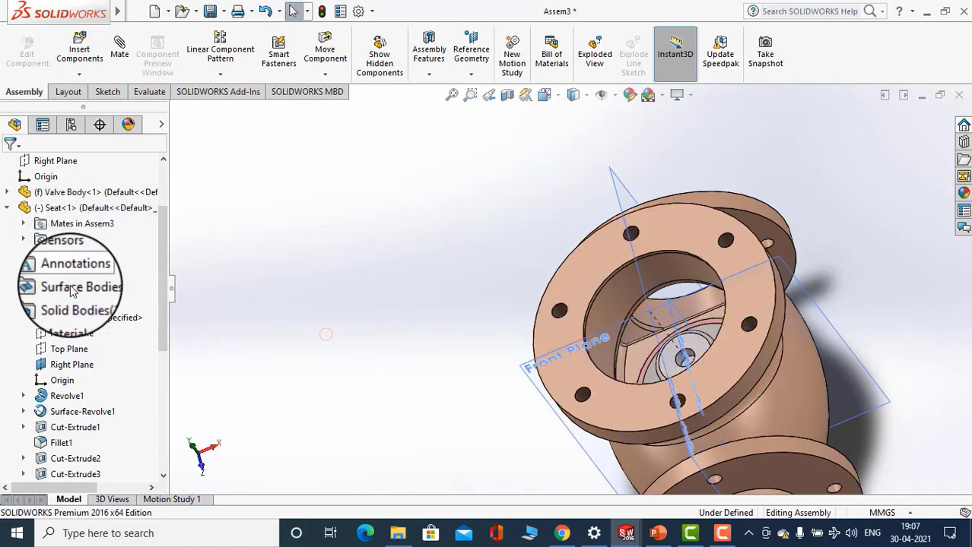
# Pick the Seat's Right Plane and rotate the Seat inside the Valve Body to test its remaining movement
pyautogui.click(72, 365)
pyautogui.moveTo(328, 323); pyautogui.dragTo(441, 362, button='middle')
pyautogui.scroll(-5, 592, 264)
pyautogui.moveTo(606, 261); pyautogui.dragTo(643, 281)
pyautogui.scroll(4, 635, 292)
pyautogui.moveTo(631, 293); pyautogui.dragTo(632, 258, button='middle')
pyautogui.click(792, 243)
pyautogui.moveTo(570, 313); pyautogui.dragTo(566, 275)
pyautogui.scroll(-5, 574, 263)
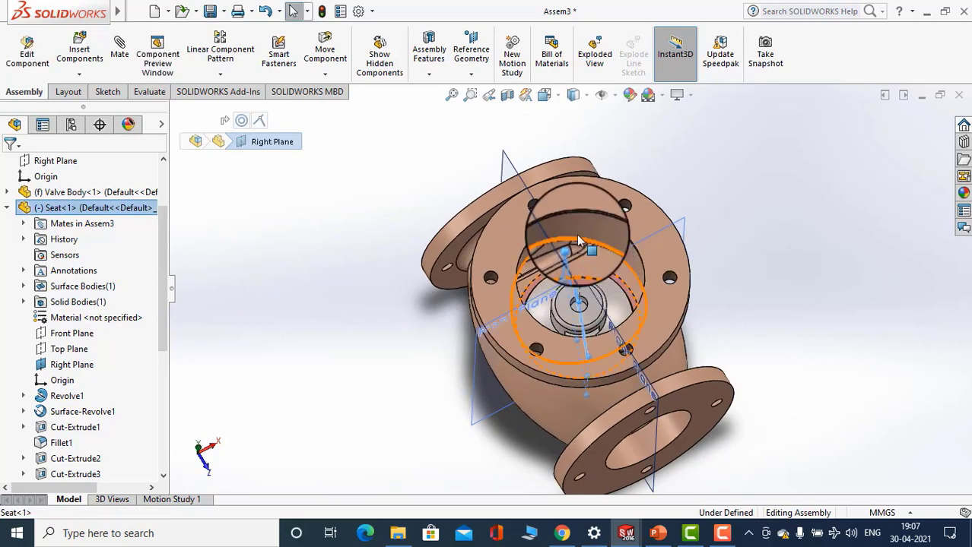
pyautogui.moveTo(568, 264); pyautogui.dragTo(563, 264)
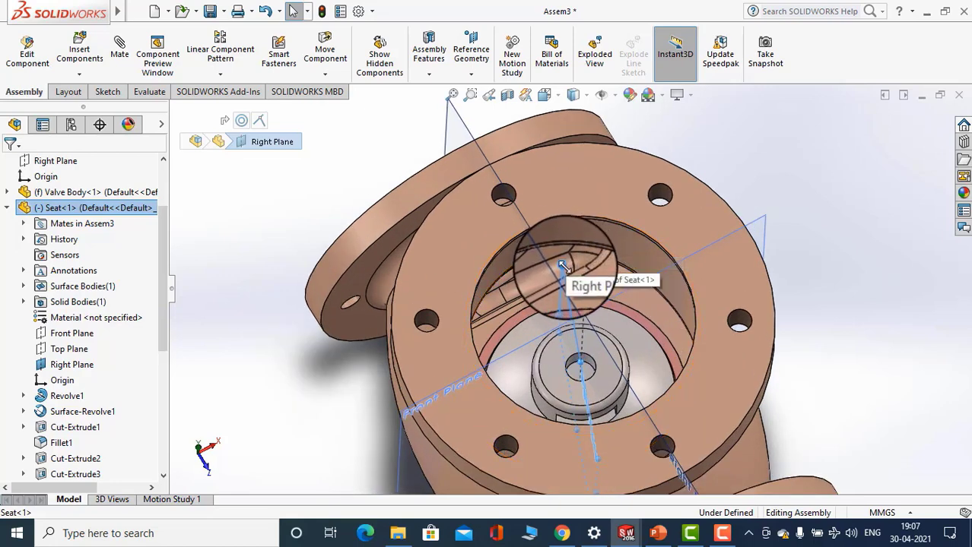
# Rotate the Seat by its Right Plane again and compare that plane with the Valve Body's Front Plane
pyautogui.moveTo(561, 276); pyautogui.dragTo(548, 327, button='middle')
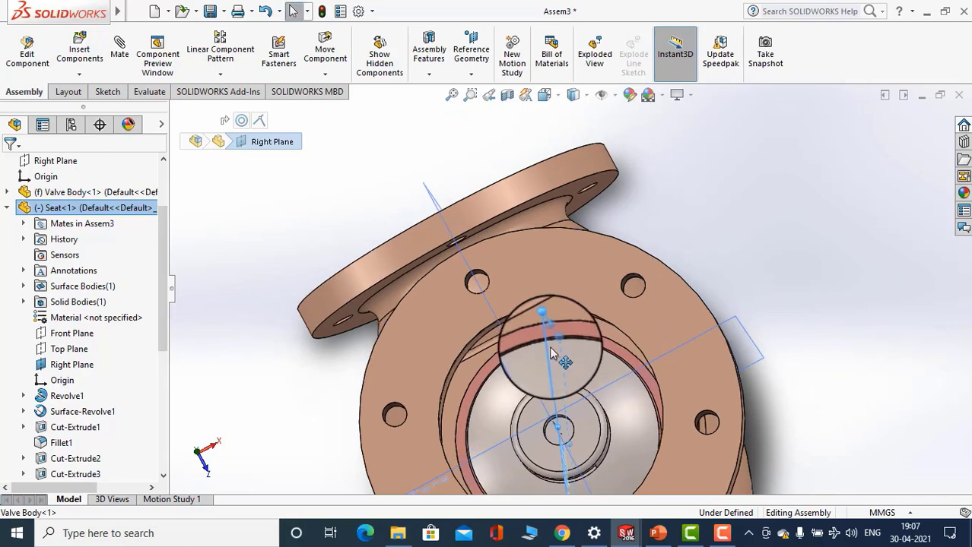
pyautogui.moveTo(552, 353); pyautogui.dragTo(515, 368)
pyautogui.scroll(3, 514, 363)
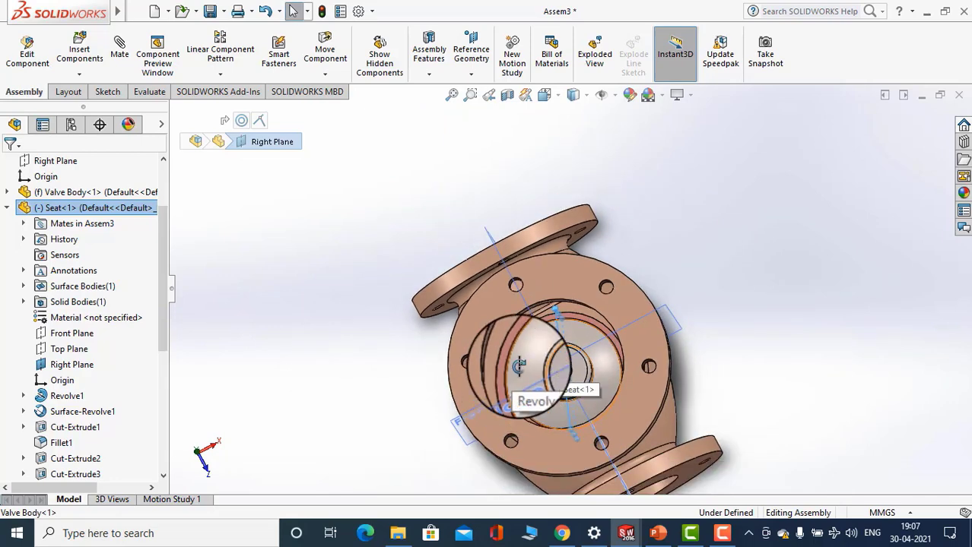
pyautogui.moveTo(518, 365); pyautogui.dragTo(515, 347, button='middle')
pyautogui.click(459, 416)
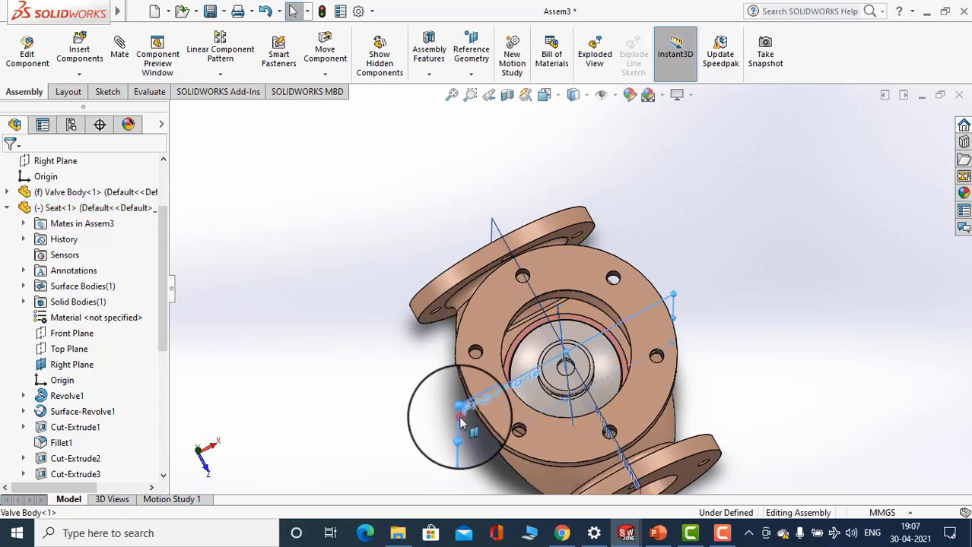
pyautogui.moveTo(458, 415); pyautogui.dragTo(410, 434, button='middle')
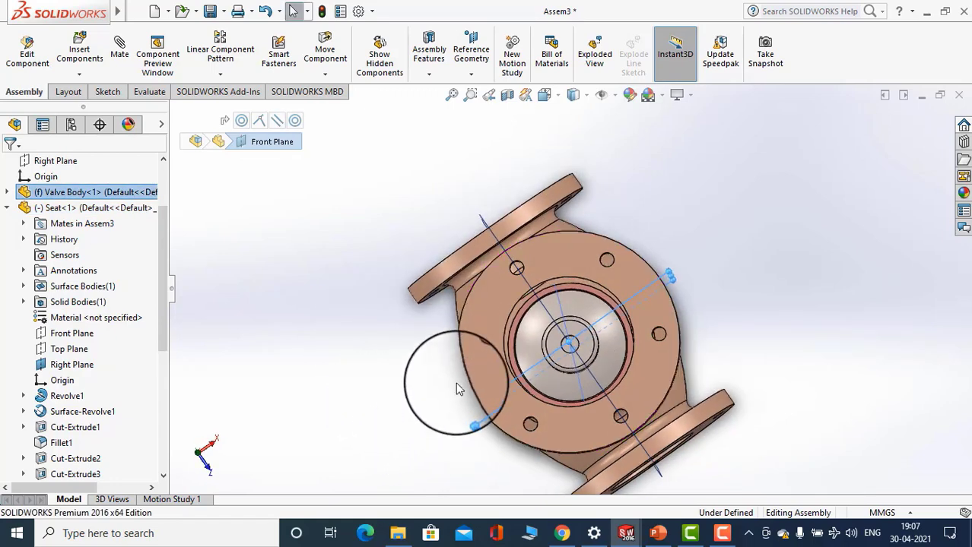
# Select the Seat's Top Plane and examine its orientation against the Valve Body's Front Plane inside the opening
pyautogui.moveTo(456, 389); pyautogui.dragTo(411, 381, button='middle')
pyautogui.click(80, 351)
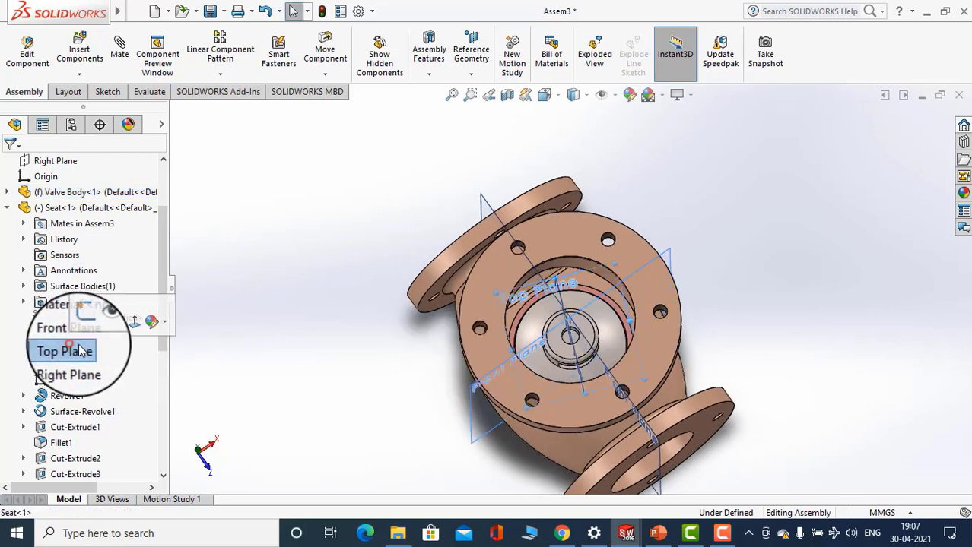
pyautogui.moveTo(306, 336)
pyautogui.mouseDown(button='middle')
pyautogui.moveTo(305, 346)
pyautogui.moveTo(309, 290)
pyautogui.moveTo(291, 201)
pyautogui.moveTo(297, 319)
pyautogui.mouseUp(button='middle')
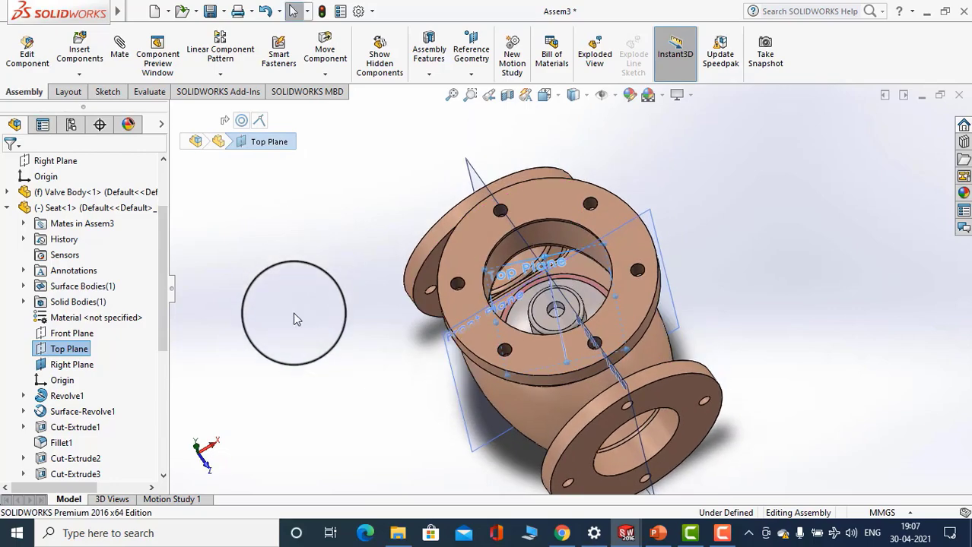
pyautogui.moveTo(361, 342); pyautogui.dragTo(573, 457, button='middle')
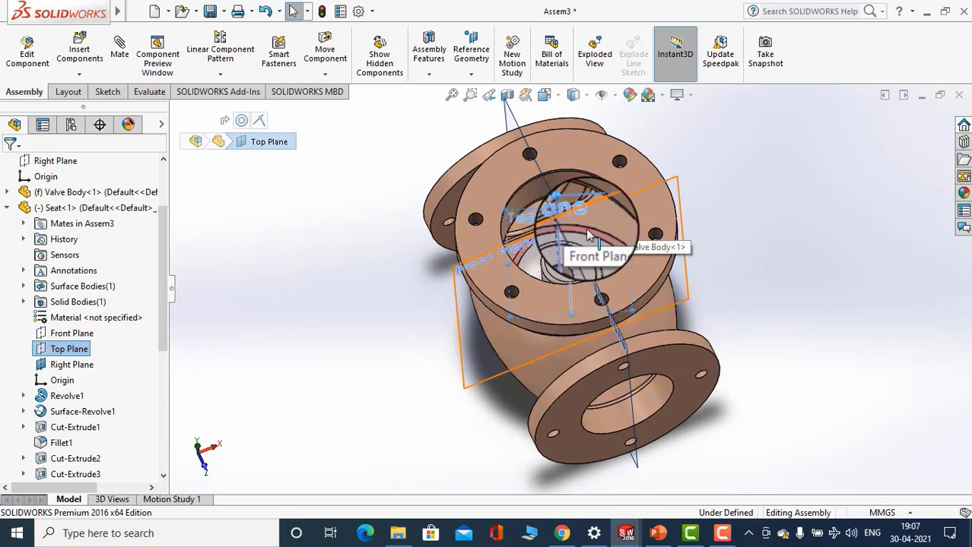
pyautogui.moveTo(598, 246)
pyautogui.mouseDown()
pyautogui.moveTo(628, 257)
pyautogui.moveTo(601, 253)
pyautogui.mouseUp()
pyautogui.scroll(-3, 593, 255)
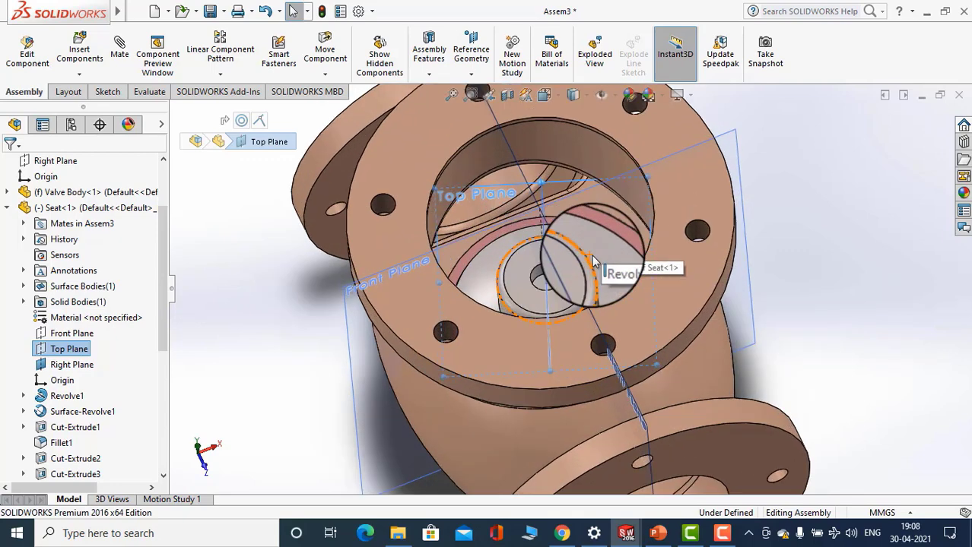
# Pick the Seat's Right Plane, examine its angle relative to the Valve Body's planes, and clear the selection
pyautogui.moveTo(592, 256); pyautogui.dragTo(588, 317, button='middle')
pyautogui.moveTo(622, 283); pyautogui.dragTo(539, 249)
pyautogui.scroll(3, 538, 250)
pyautogui.scroll(2, 540, 257)
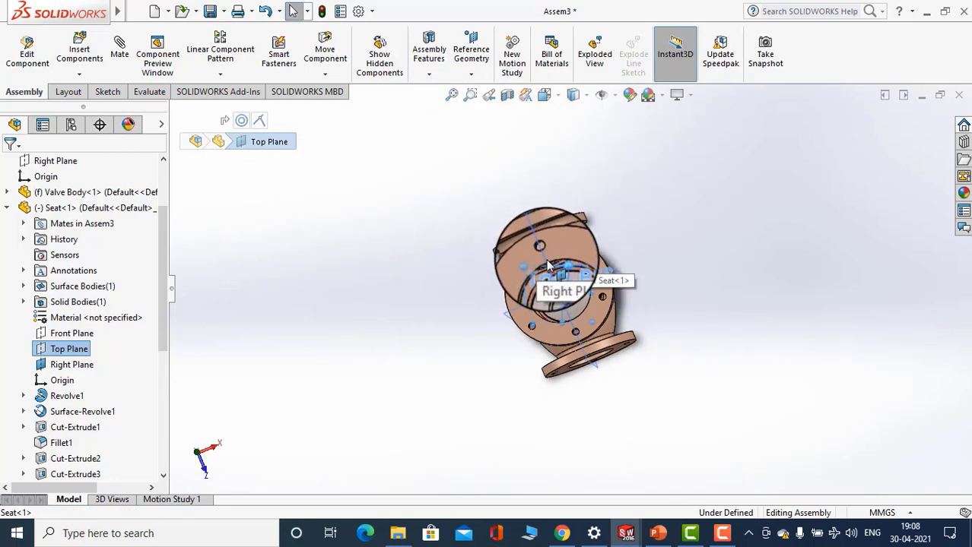
pyautogui.scroll(-5, 551, 274)
pyautogui.click(562, 278)
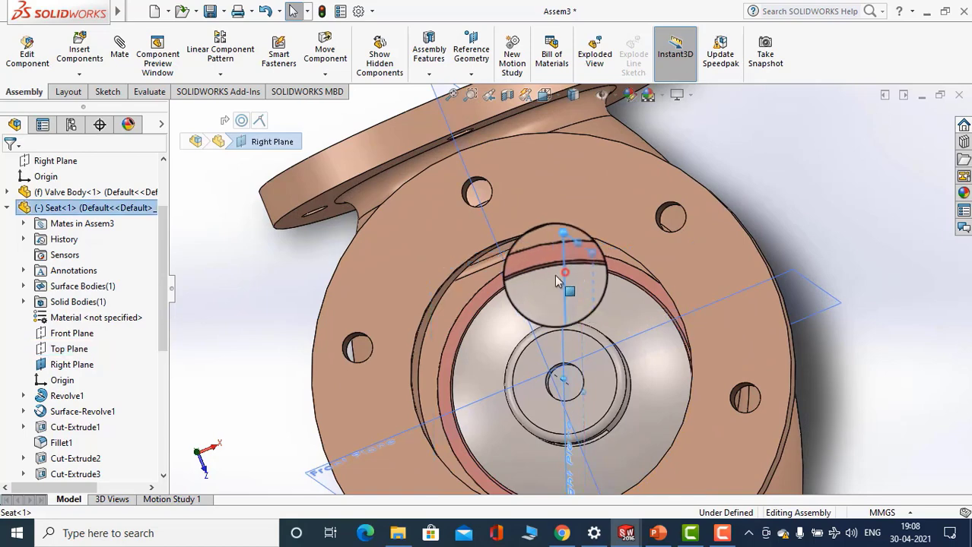
pyautogui.moveTo(555, 275); pyautogui.dragTo(515, 203, button='middle')
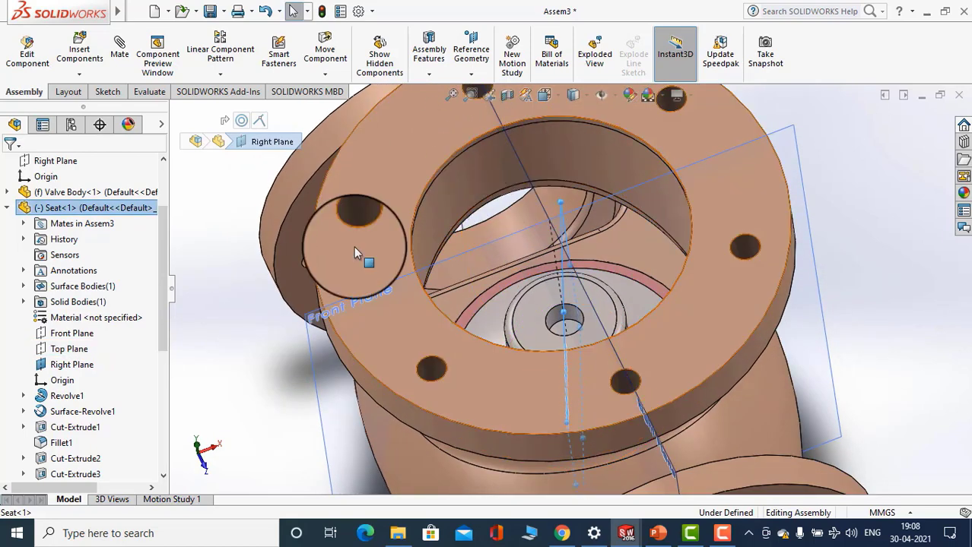
pyautogui.scroll(3, 304, 218)
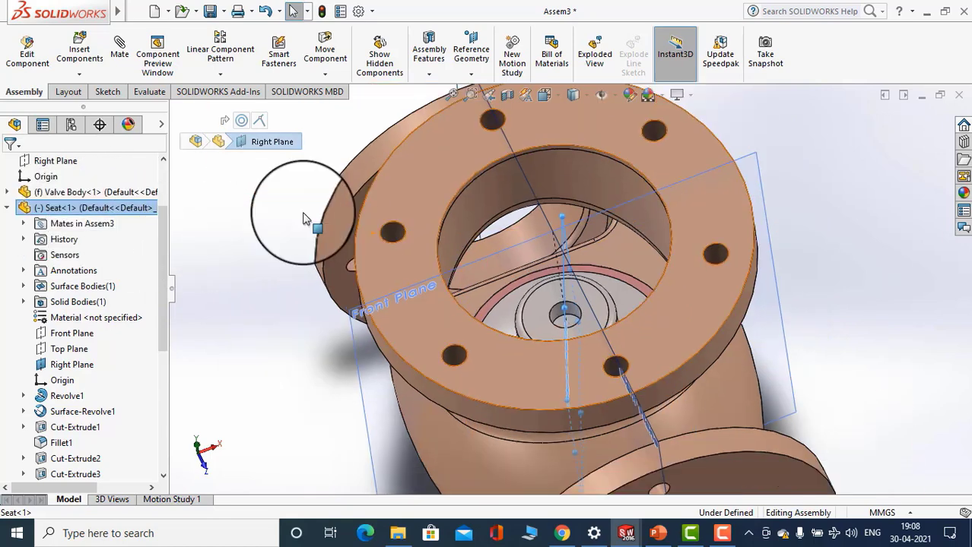
pyautogui.click(267, 221)
# Add a parallel mate between the Seat's Right Plane and the Valve Body's Right Plane to fix the Seat's rotation
pyautogui.click(127, 56)
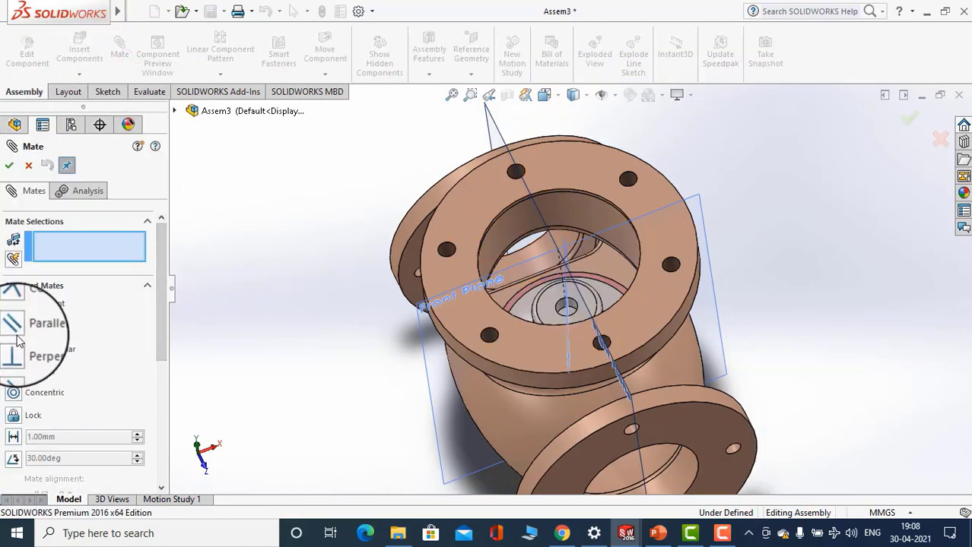
pyautogui.scroll(-5, 579, 279)
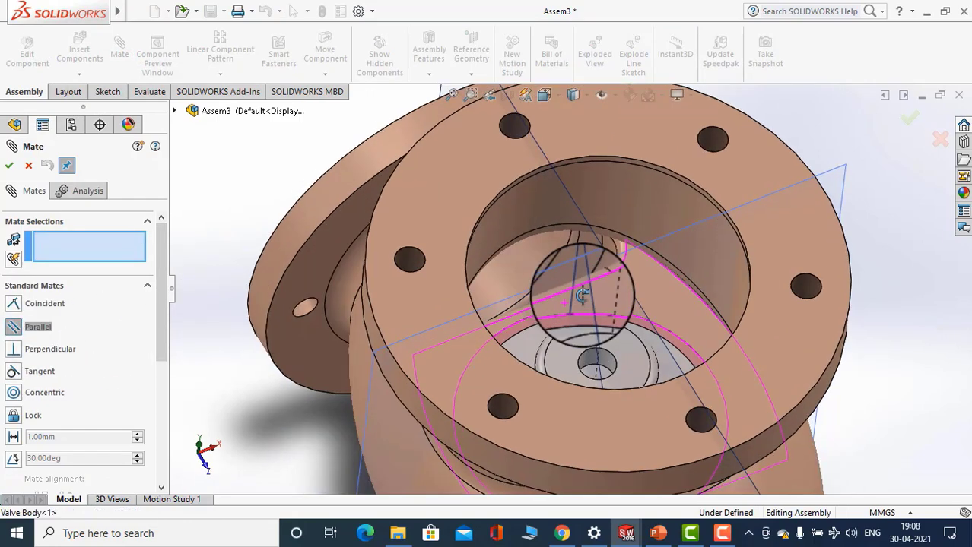
pyautogui.click(587, 280)
pyautogui.scroll(5, 587, 281)
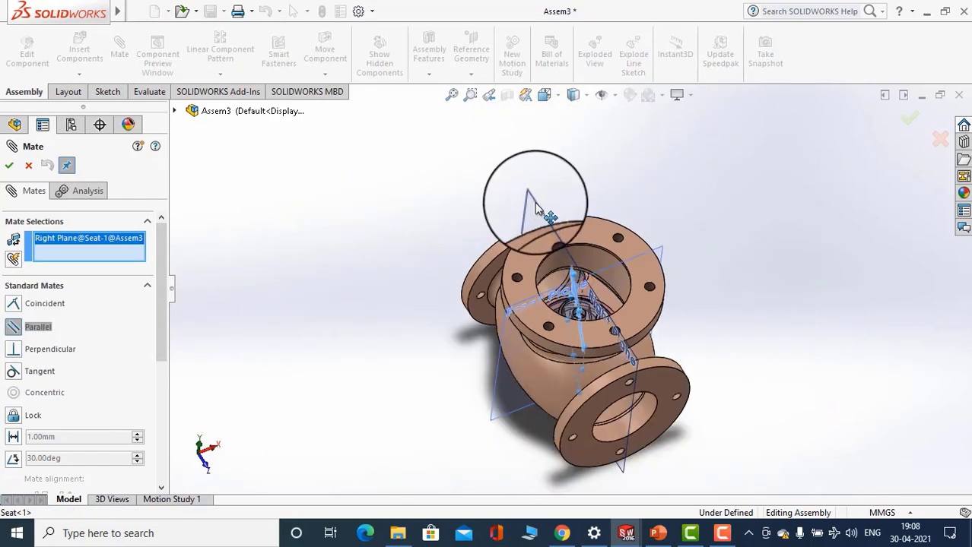
pyautogui.click(9, 165)
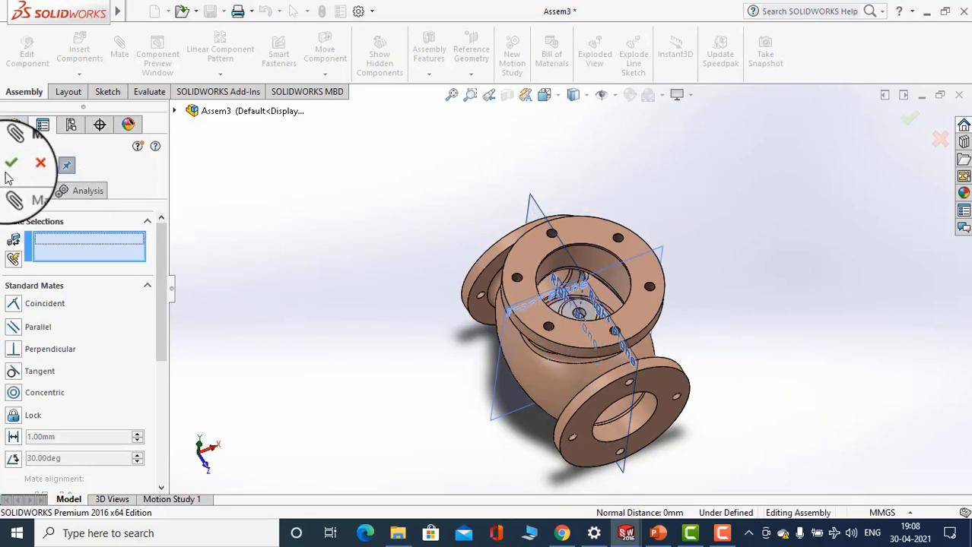
pyautogui.press('Escape')
# Hide the Valve Body so that the Seat and Bush inside it are exposed
pyautogui.scroll(-5, 535, 343)
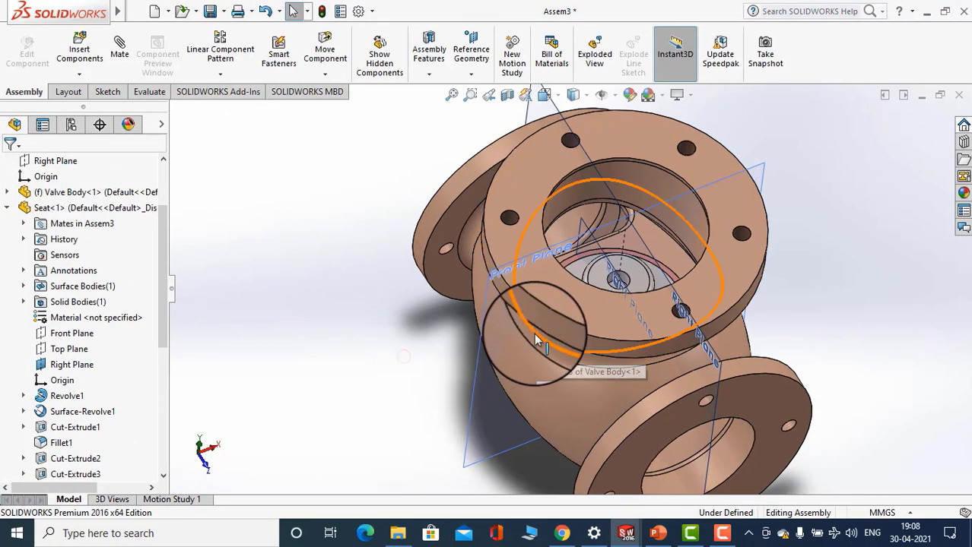
pyautogui.scroll(5, 475, 324)
pyautogui.moveTo(385, 289); pyautogui.dragTo(553, 391, button='middle')
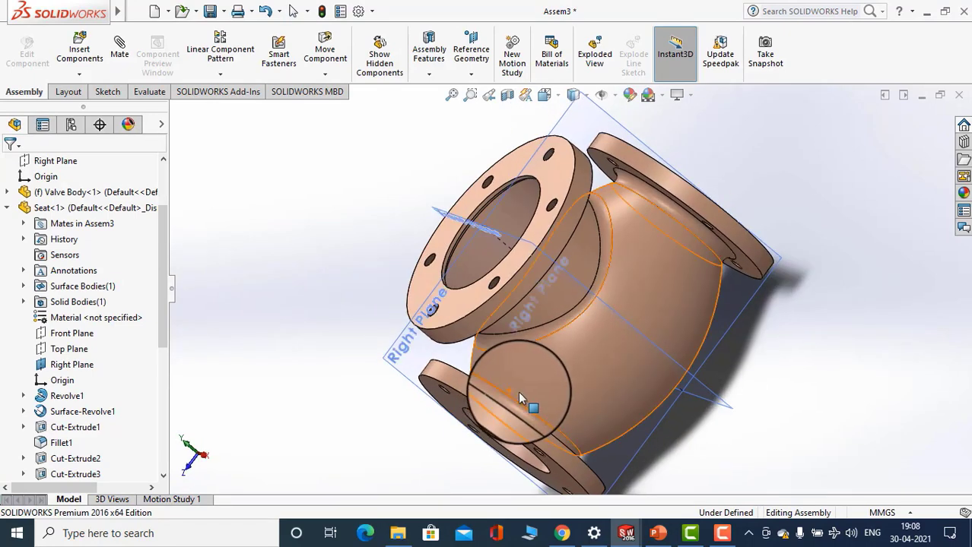
pyautogui.click(652, 229)
pyautogui.rightClick(652, 230)
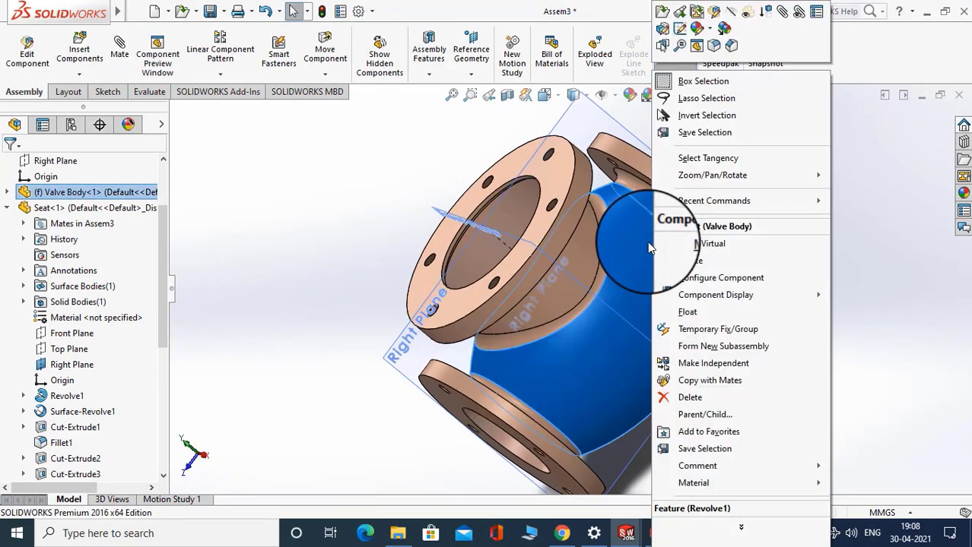
pyautogui.click(730, 16)
pyautogui.moveTo(682, 408); pyautogui.dragTo(559, 314, button='middle')
pyautogui.scroll(-5, 557, 315)
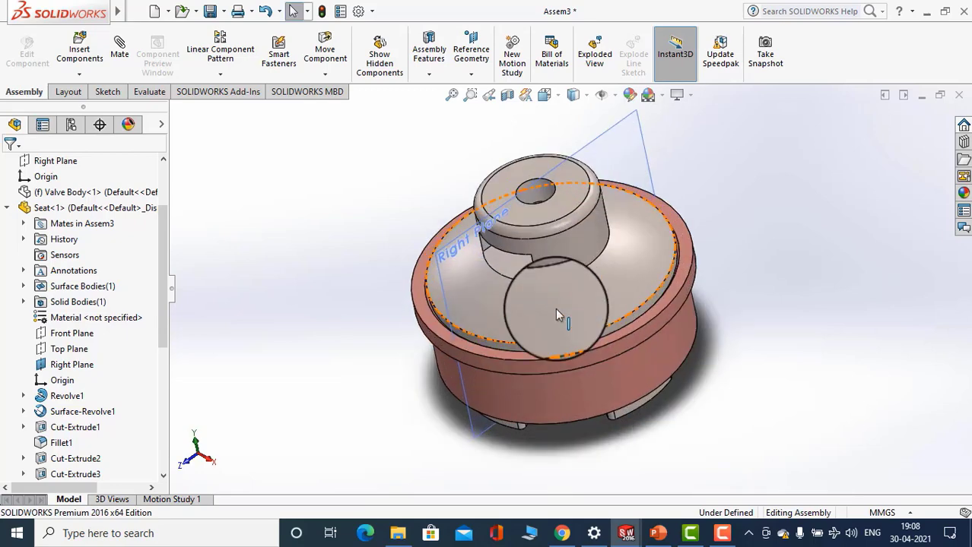
# Insert the Spindle part from the Stop Valve folder and place it beside the Seat
pyautogui.scroll(8, 556, 315)
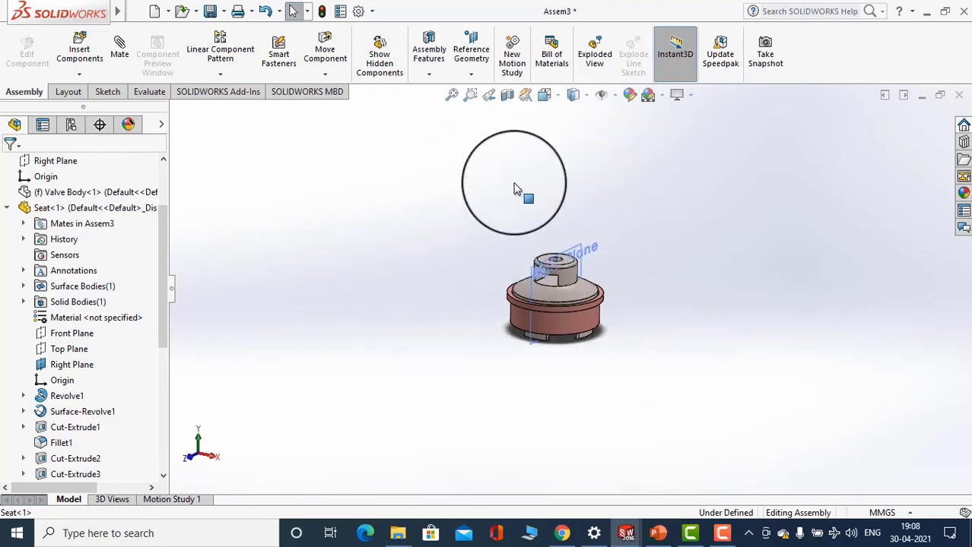
pyautogui.click(462, 242)
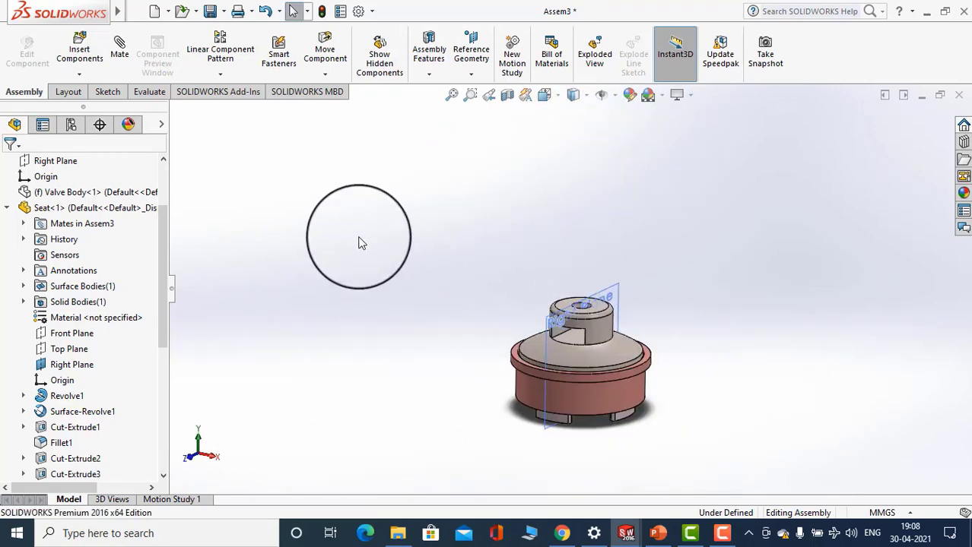
pyautogui.click(84, 55)
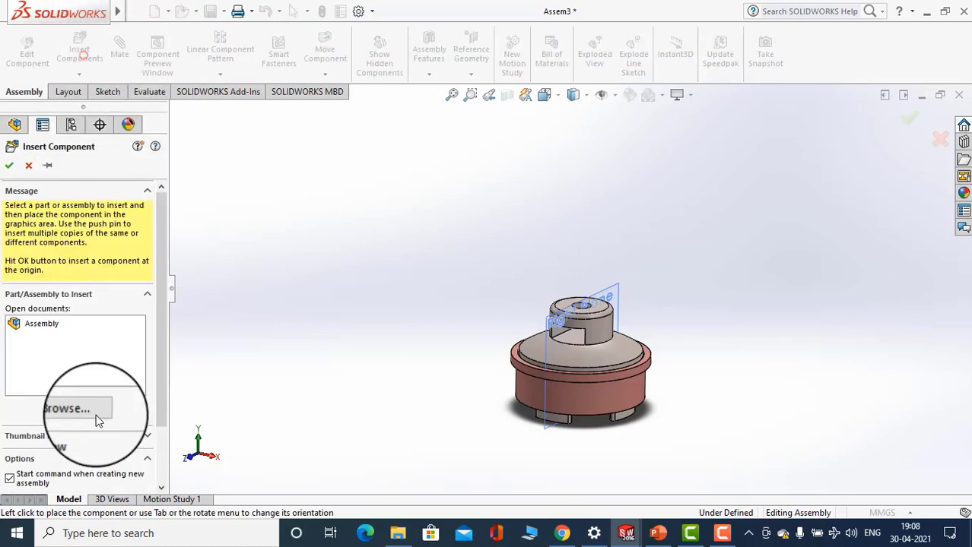
pyautogui.click(103, 411)
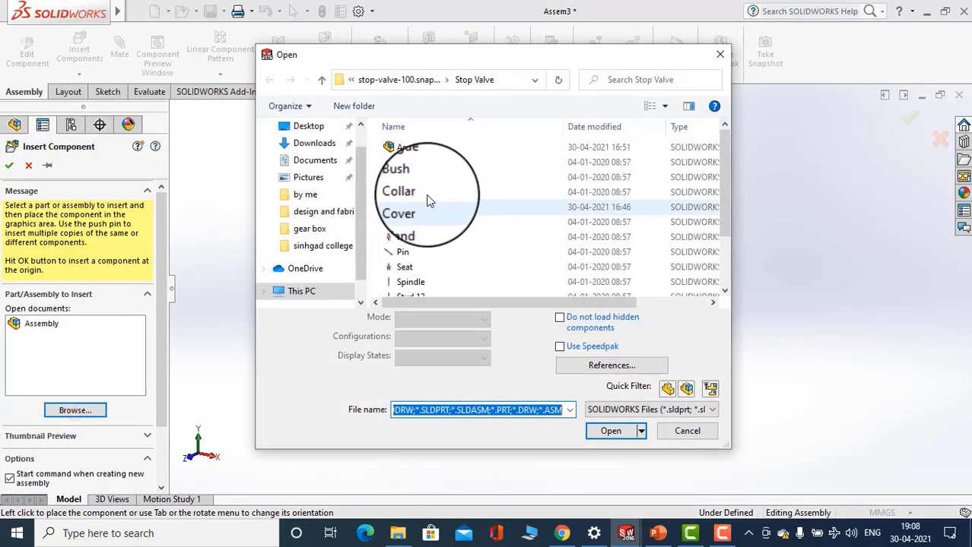
pyautogui.scroll(-1, 420, 262)
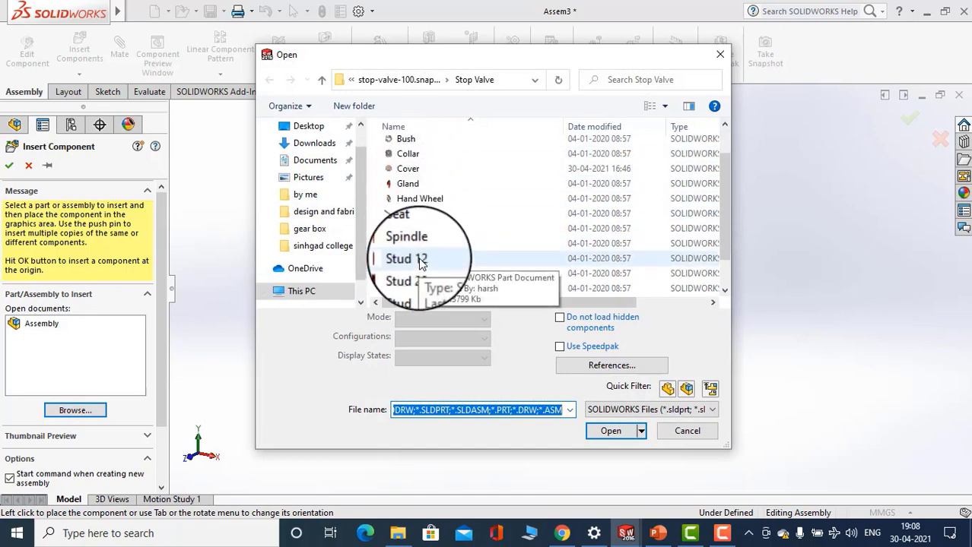
pyautogui.click(414, 243)
pyautogui.click(603, 411)
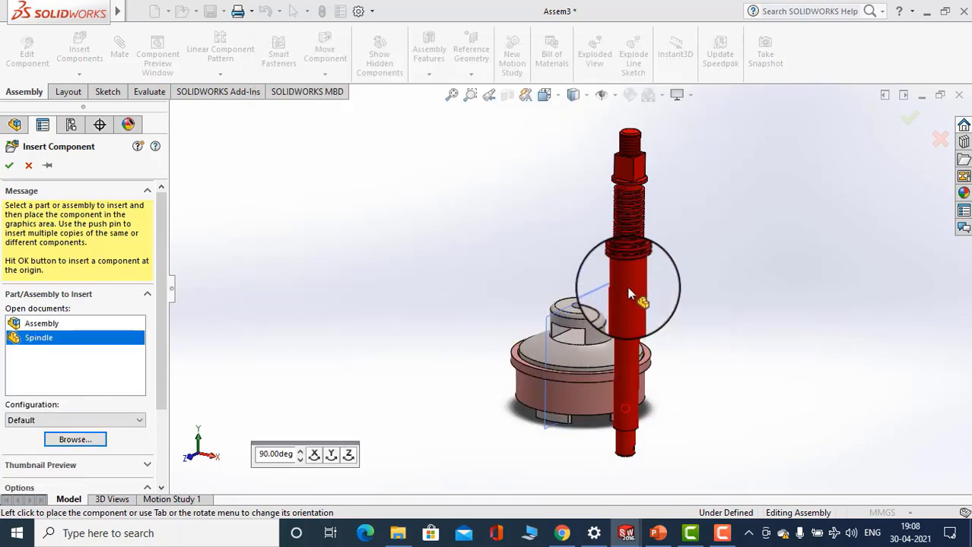
pyautogui.click(602, 315)
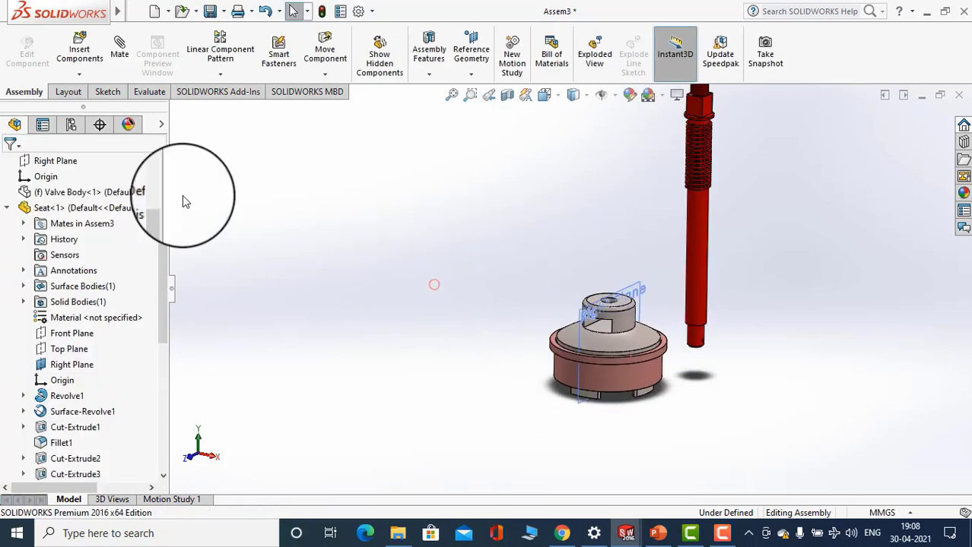
# Add a concentric mate between the Spindle's narrow lower end and the outer cylindrical face of the Seat's upper boss
pyautogui.click(119, 55)
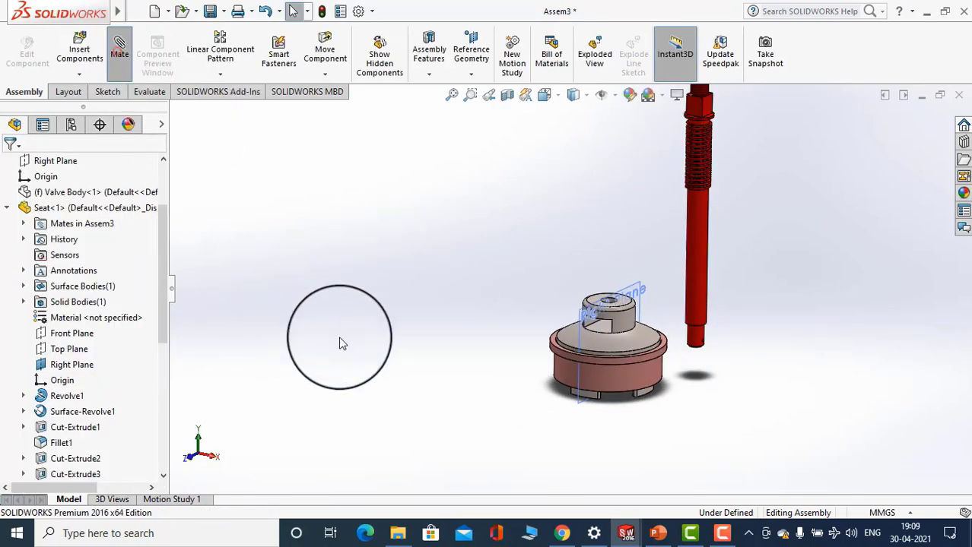
pyautogui.scroll(-2, 755, 334)
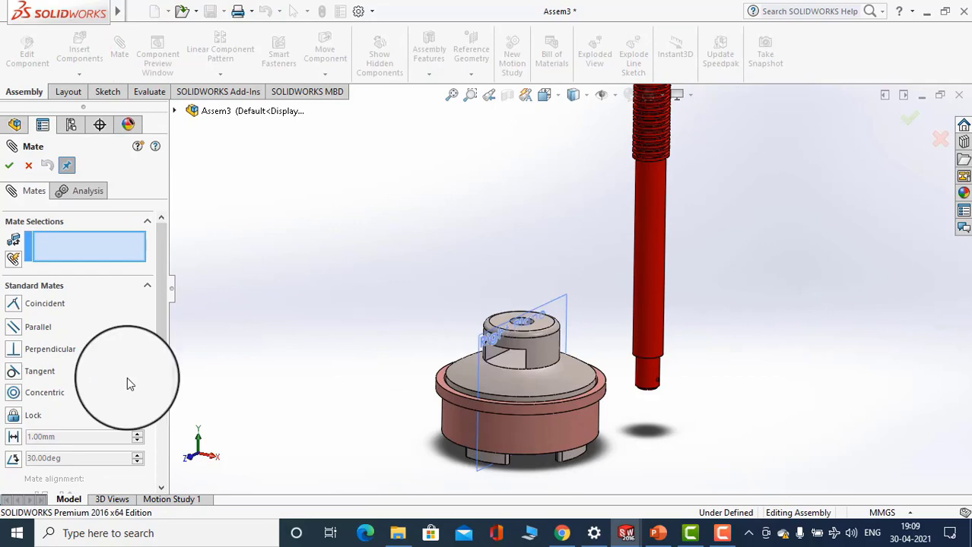
pyautogui.click(15, 392)
pyautogui.scroll(-2, 657, 343)
pyautogui.click(606, 336)
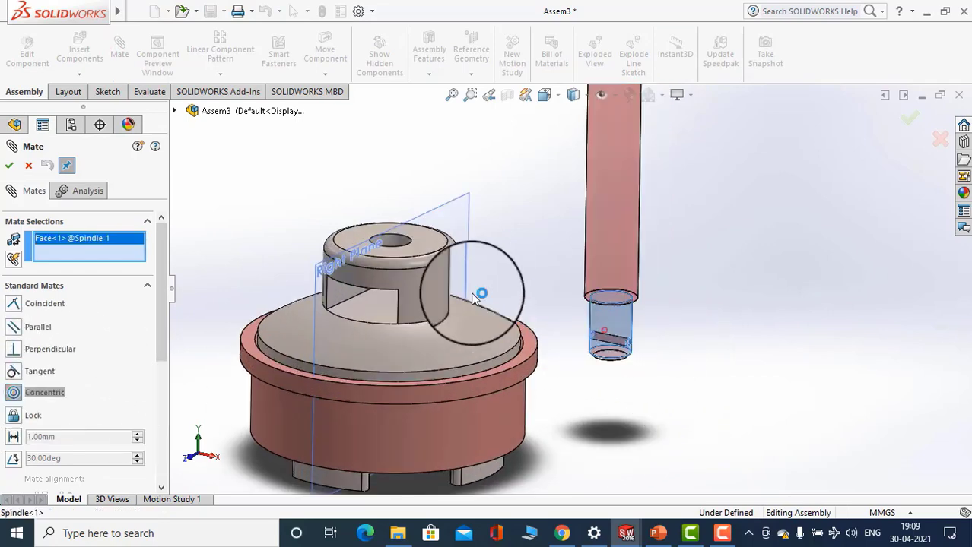
pyautogui.click(424, 276)
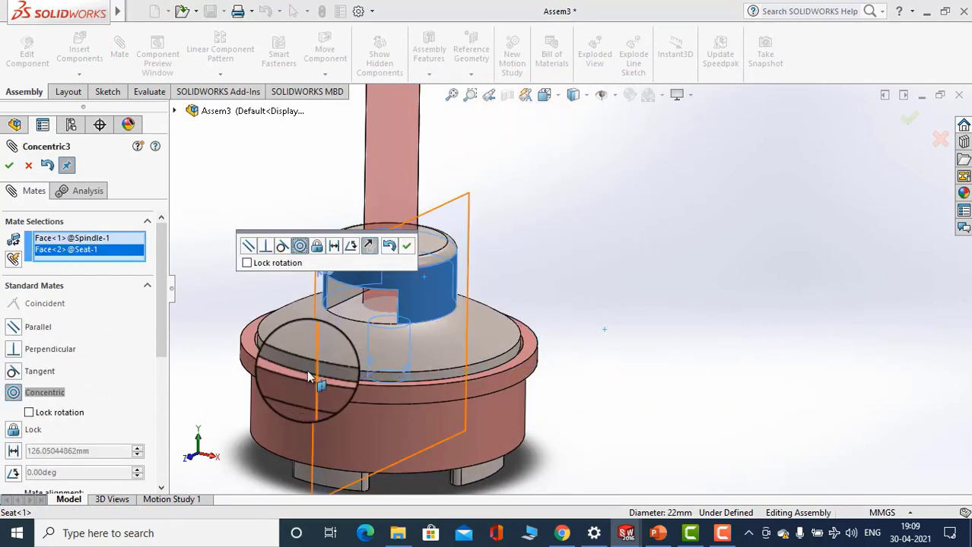
pyautogui.click(409, 250)
pyautogui.scroll(2, 691, 315)
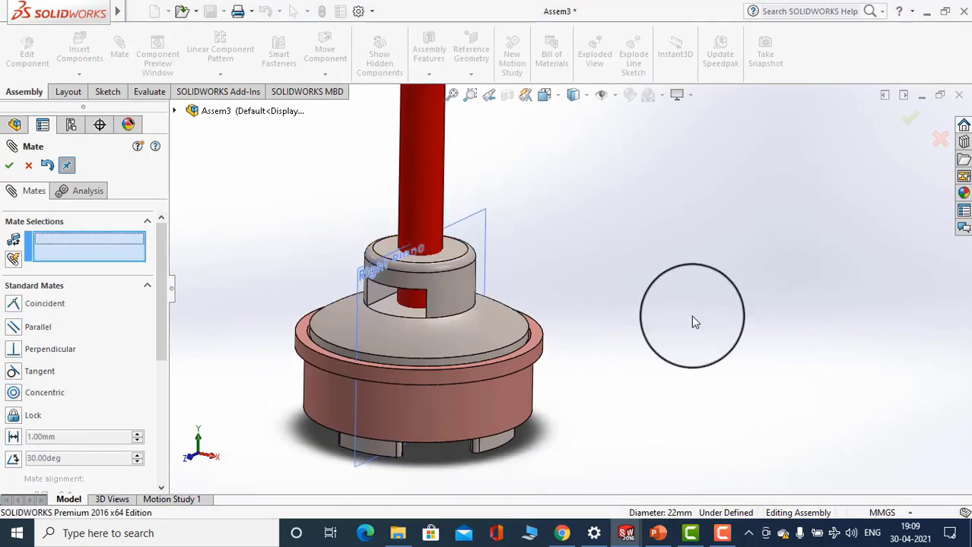
# Add a coincident mate between the top face of the Seat's boss and the underside face of the Spindle's shoulder
pyautogui.scroll(-3, 513, 268)
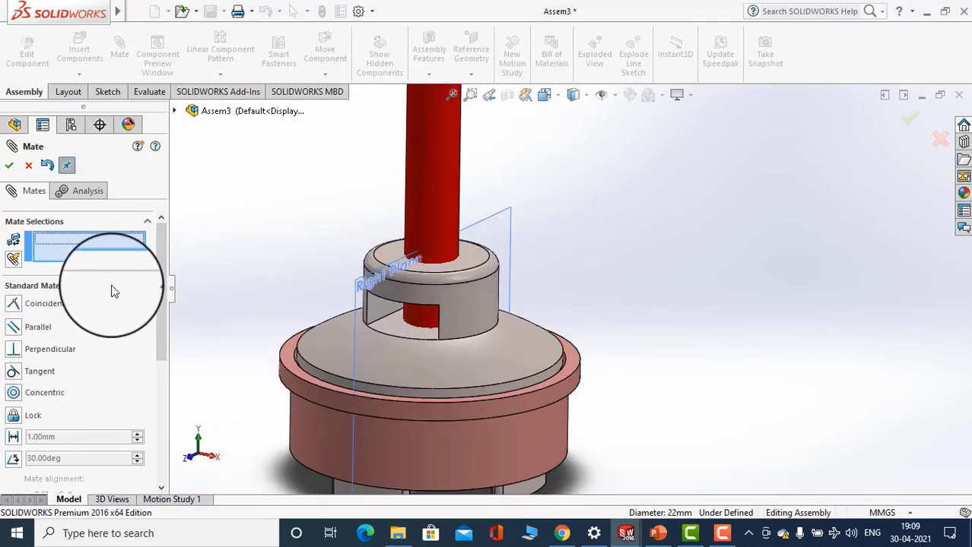
pyautogui.click(12, 305)
pyautogui.scroll(-2, 472, 265)
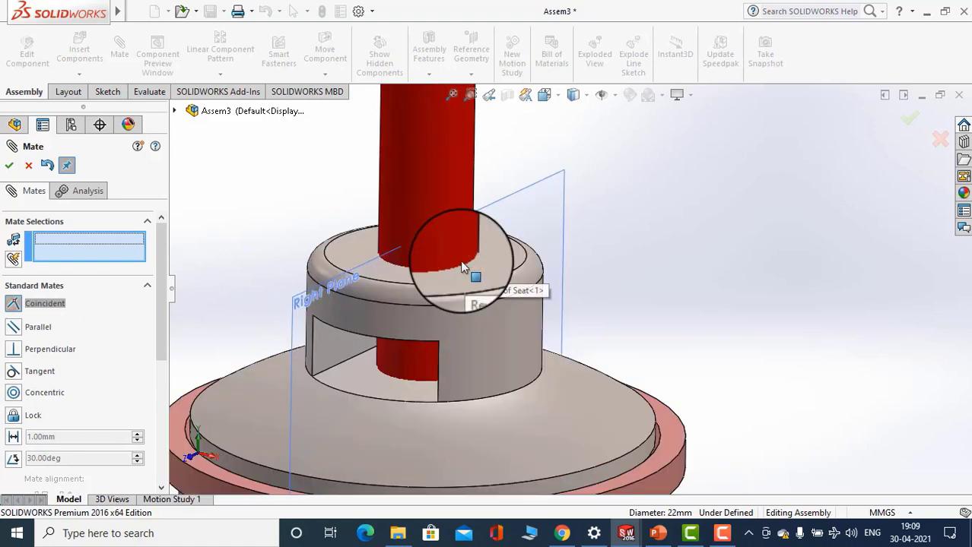
pyautogui.click(482, 266)
pyautogui.scroll(-1, 481, 308)
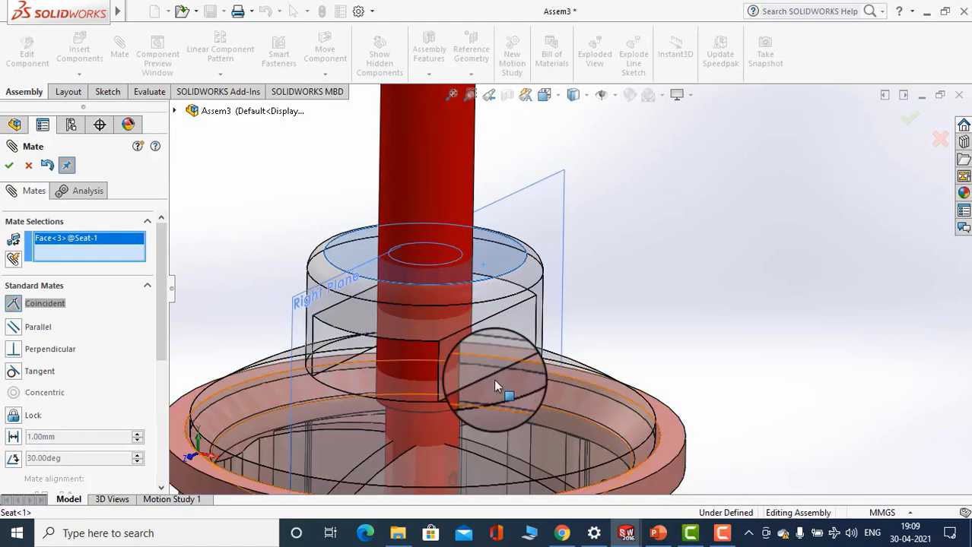
pyautogui.moveTo(495, 379); pyautogui.dragTo(442, 313, button='middle')
pyautogui.scroll(-5, 440, 314)
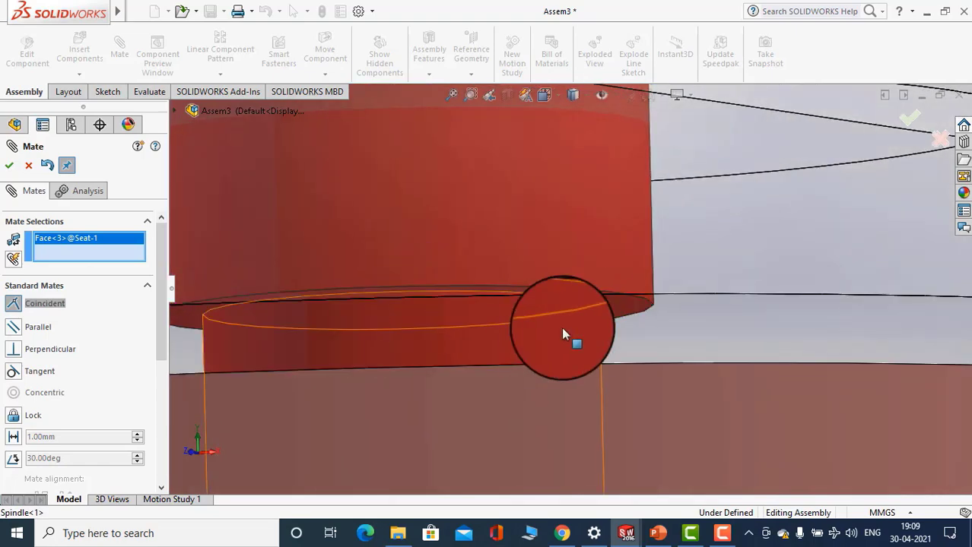
pyautogui.scroll(2, 605, 323)
pyautogui.scroll(-2, 613, 311)
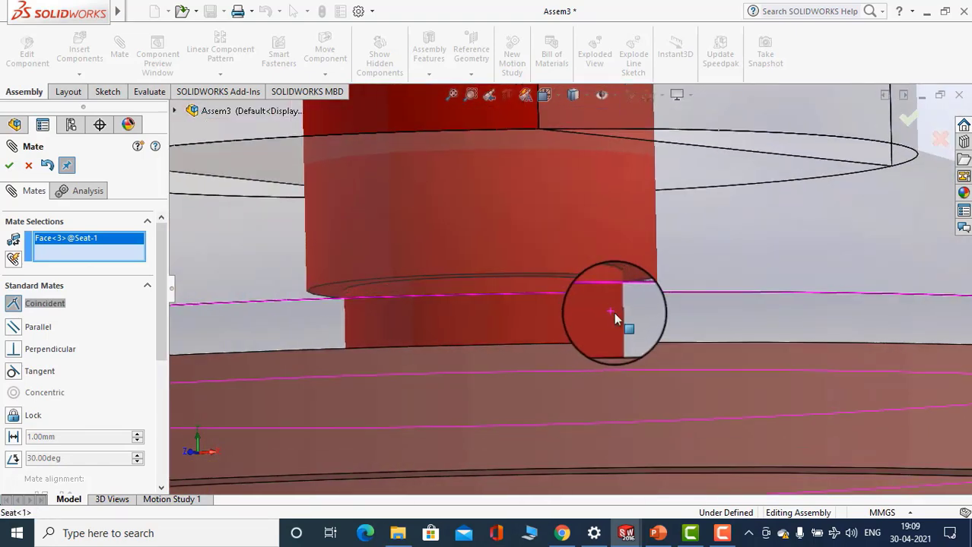
pyautogui.scroll(-2, 637, 288)
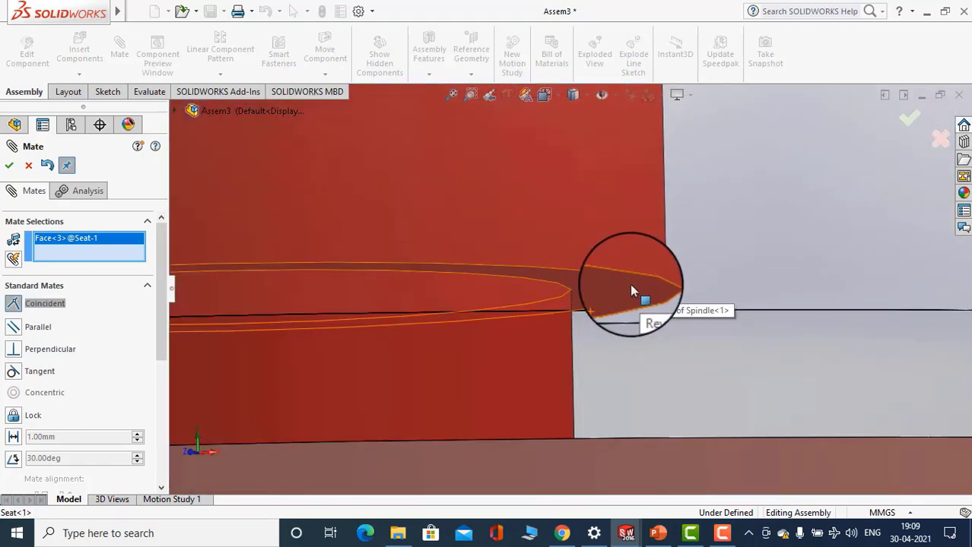
pyautogui.click(631, 291)
pyautogui.scroll(3, 631, 290)
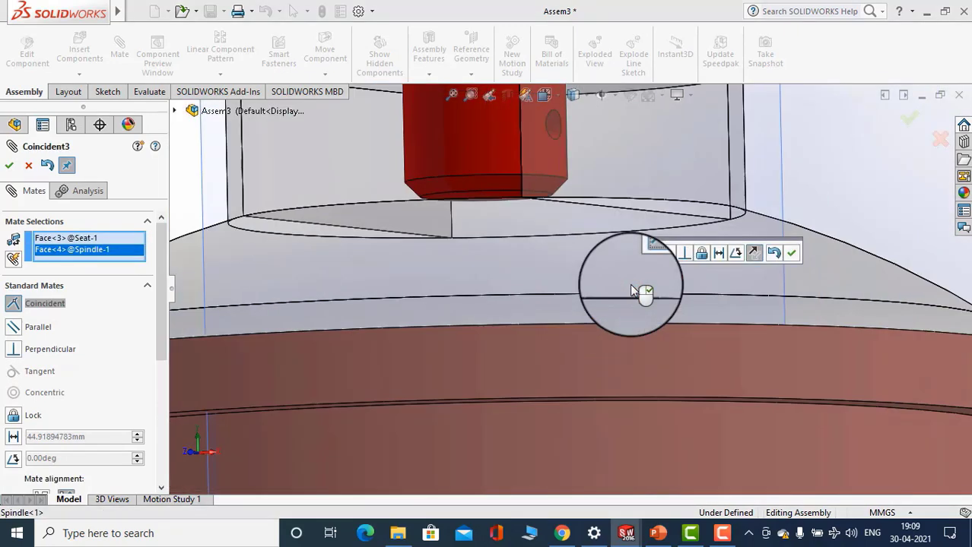
pyautogui.scroll(-2, 578, 277)
pyautogui.moveTo(578, 277); pyautogui.dragTo(575, 204, button='middle')
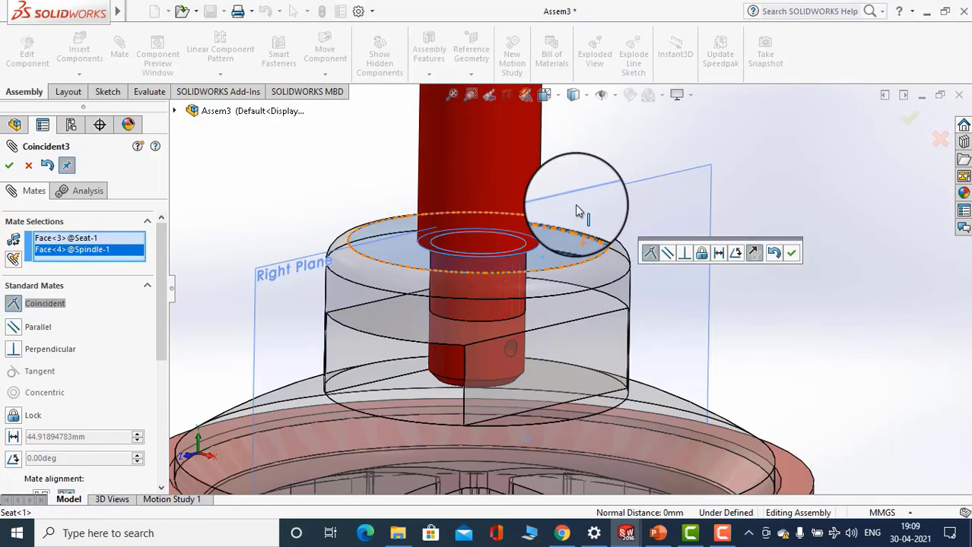
pyautogui.scroll(-2, 549, 240)
pyautogui.scroll(-1, 549, 241)
pyautogui.scroll(3, 541, 257)
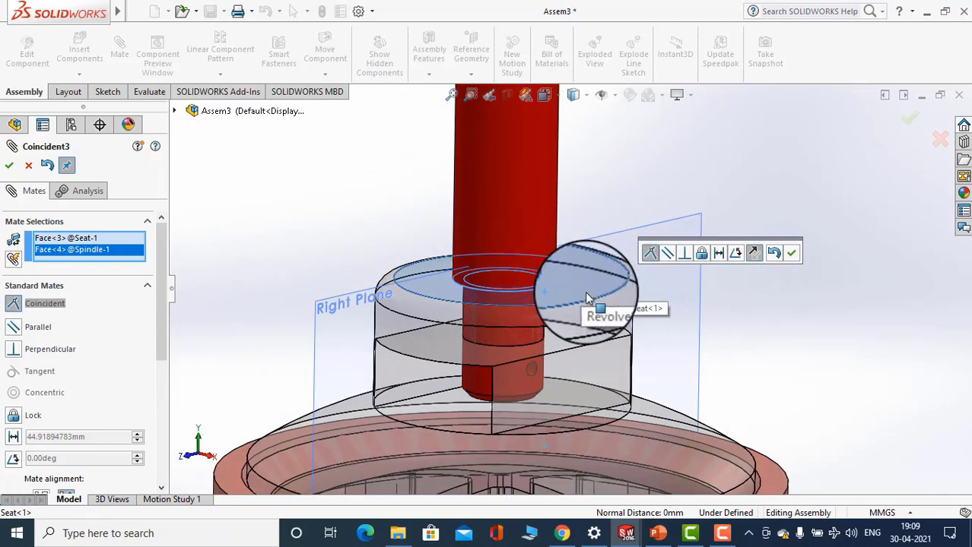
pyautogui.moveTo(587, 296); pyautogui.dragTo(589, 299, button='middle')
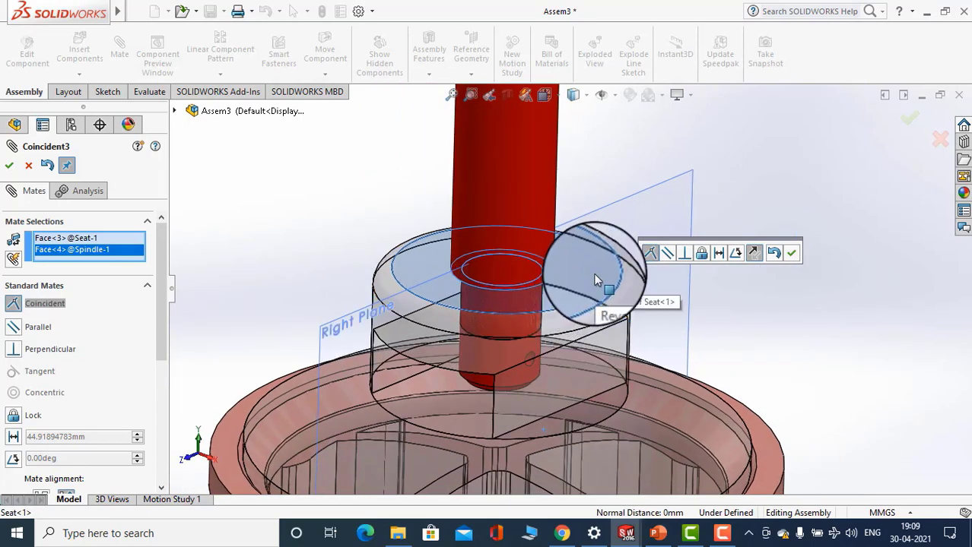
pyautogui.scroll(3, 594, 275)
pyautogui.moveTo(580, 269); pyautogui.dragTo(555, 203, button='middle')
pyautogui.scroll(-5, 561, 282)
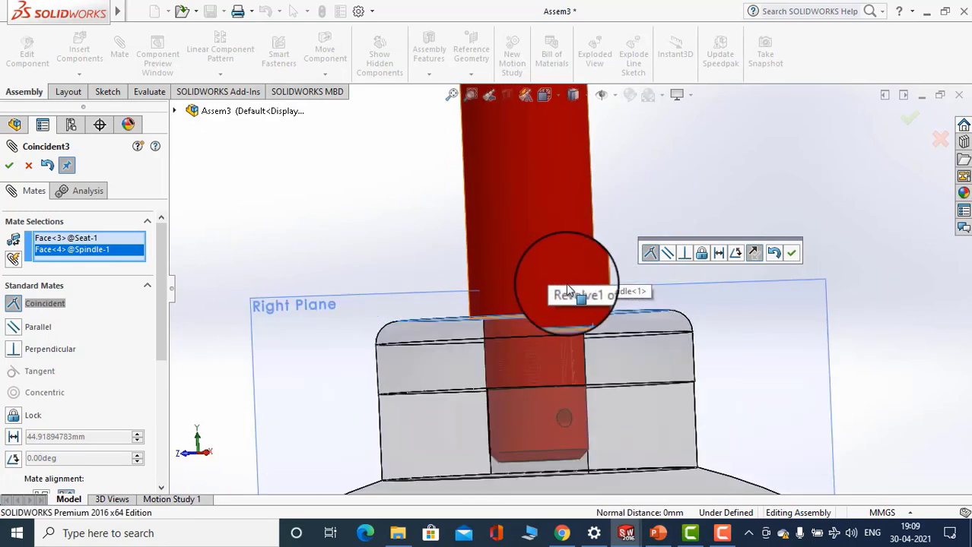
pyautogui.moveTo(560, 263); pyautogui.dragTo(636, 303, button='middle')
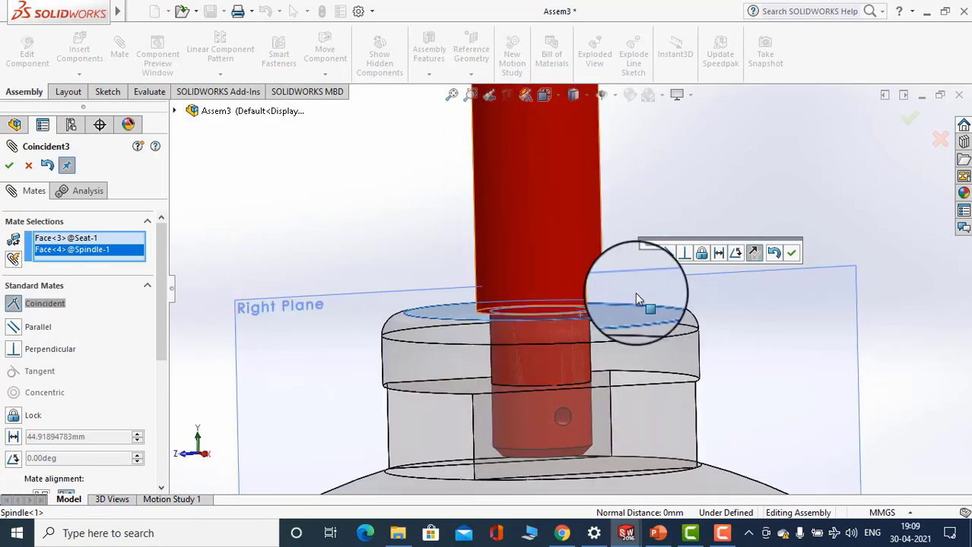
pyautogui.click(791, 253)
pyautogui.scroll(4, 569, 240)
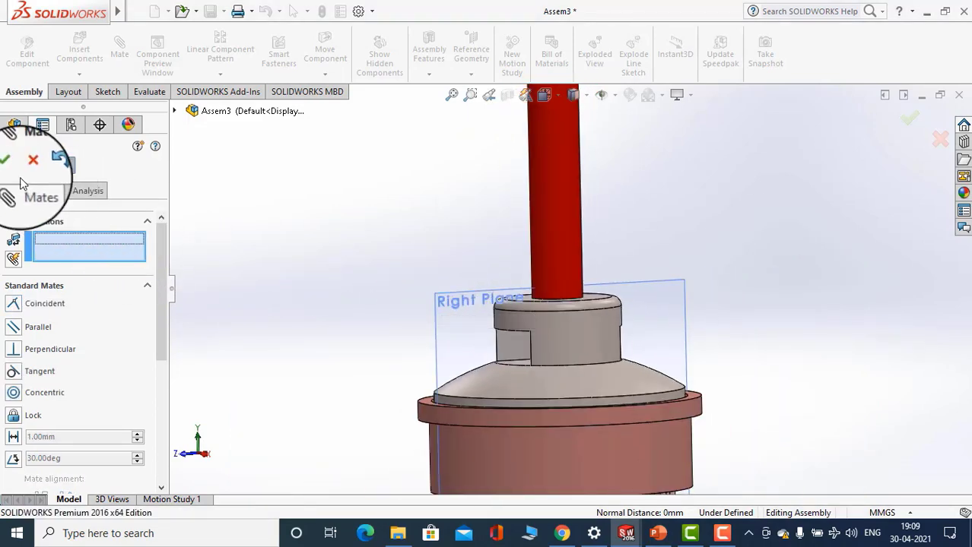
pyautogui.click(9, 169)
# Collapse the Seat and Bush feature lists and show the Spindle's Right Plane
pyautogui.scroll(2, 451, 263)
pyautogui.moveTo(450, 263); pyautogui.dragTo(447, 283, button='middle')
pyautogui.scroll(-2, 528, 243)
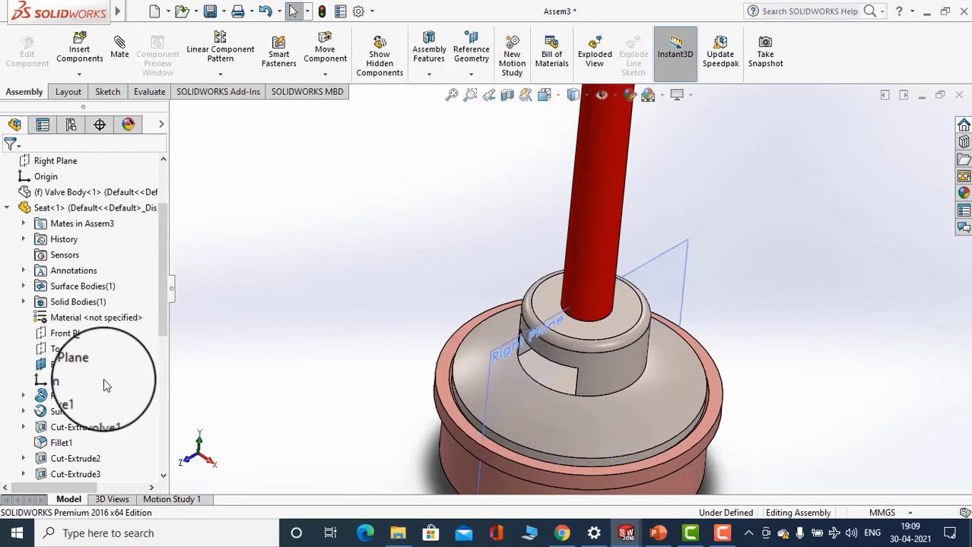
pyautogui.scroll(-3, 84, 395)
pyautogui.scroll(4, 53, 368)
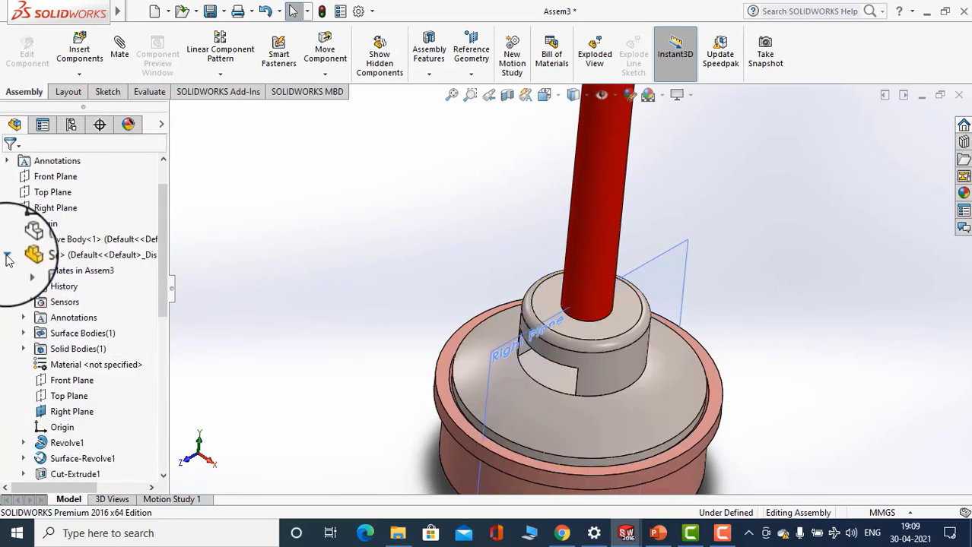
pyautogui.click(7, 254)
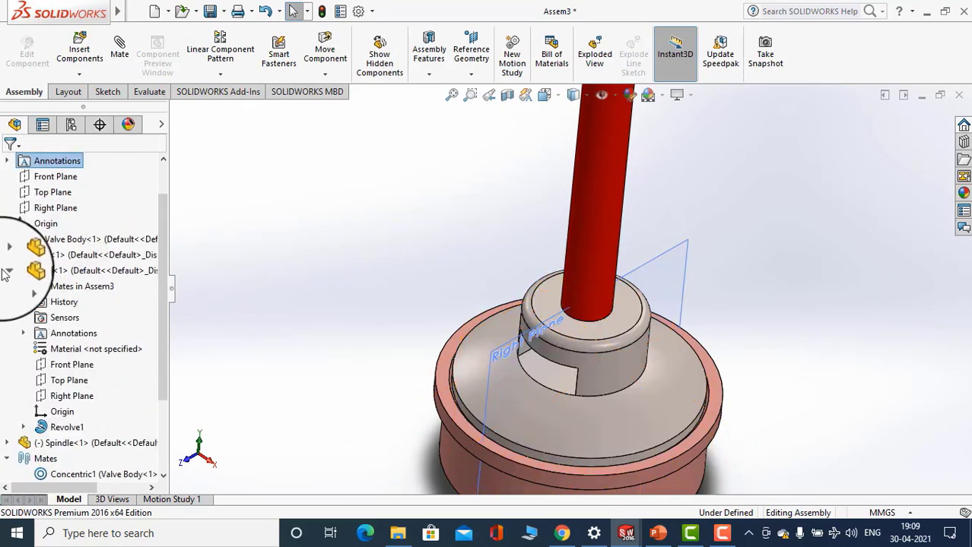
pyautogui.click(7, 271)
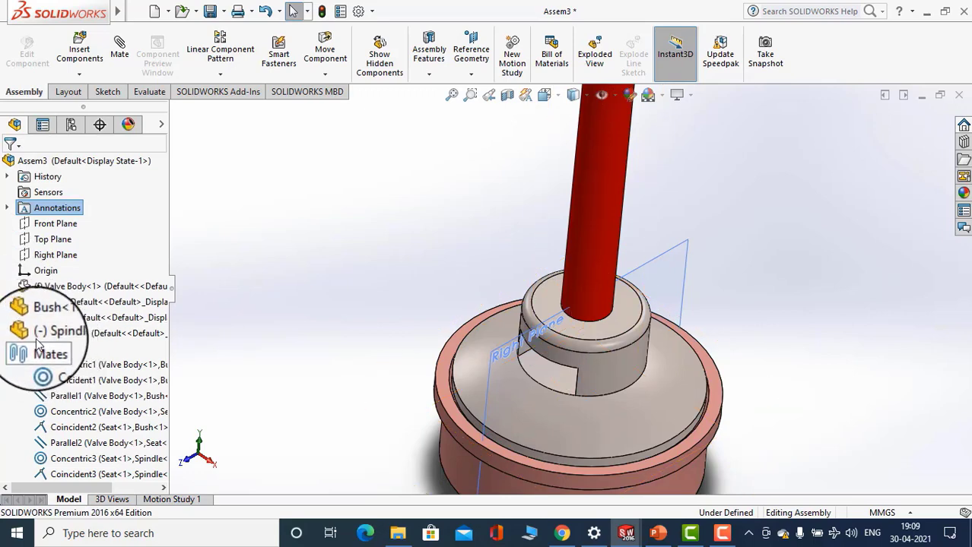
pyautogui.click(7, 333)
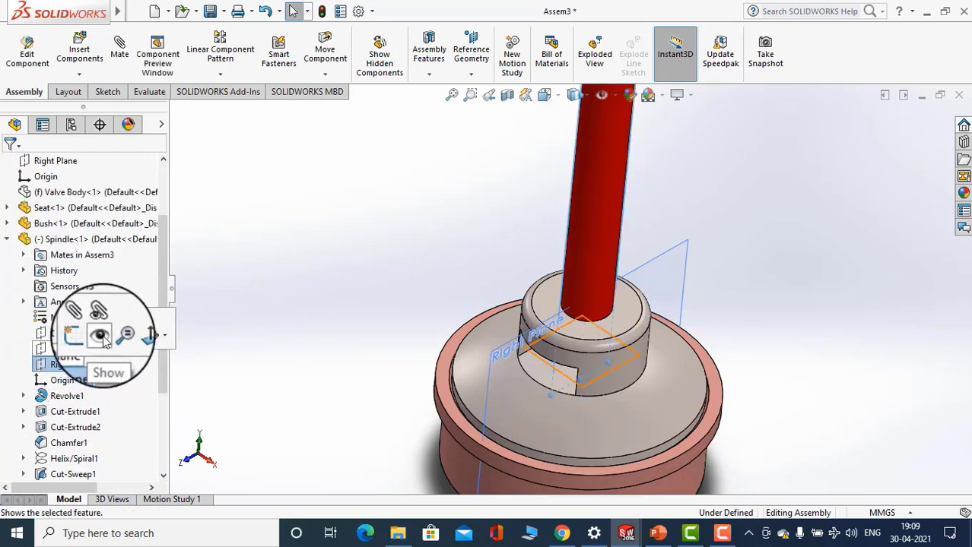
pyautogui.click(103, 339)
pyautogui.moveTo(316, 278); pyautogui.dragTo(339, 264, button='middle')
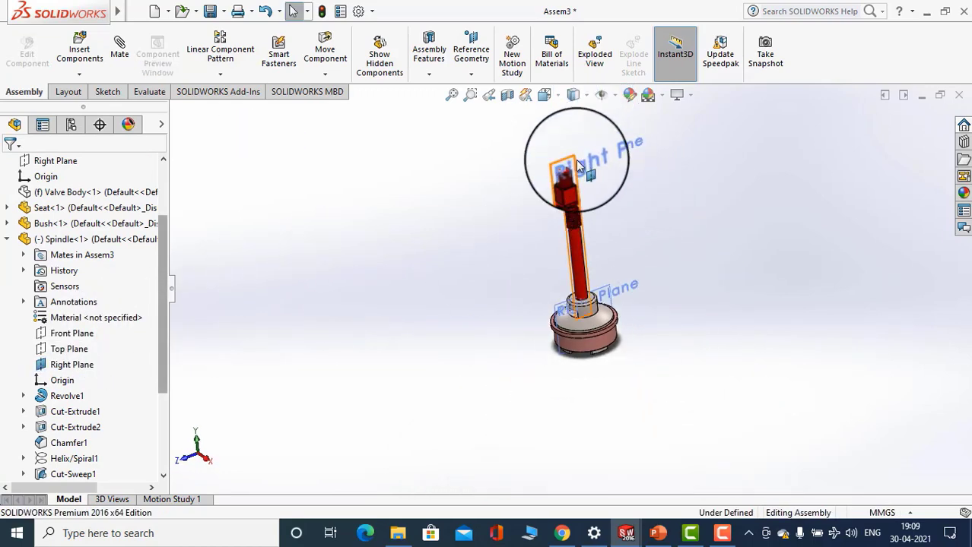
# Rotate the Spindle about its axis and add a parallel mate between the Seat's Right Plane and the Spindle's Right Plane
pyautogui.scroll(-4, 506, 273)
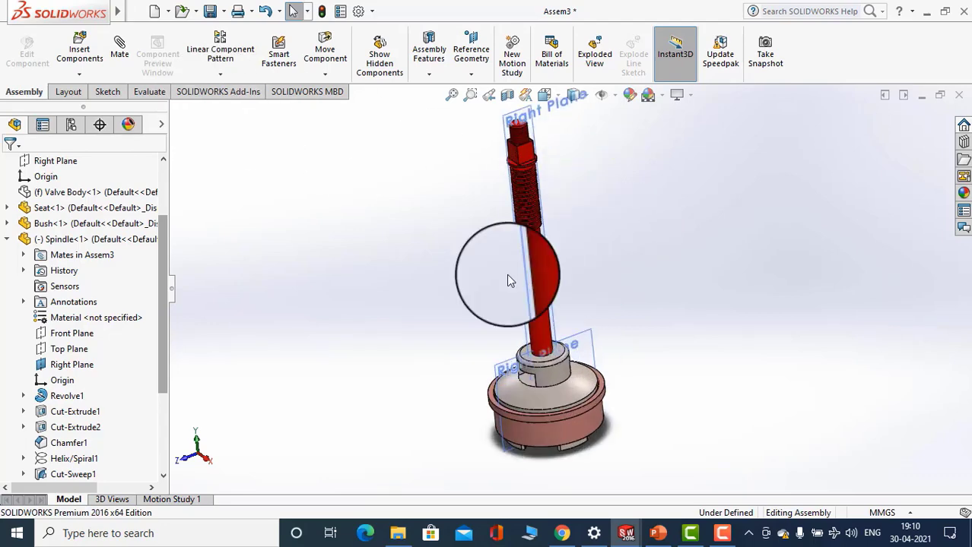
pyautogui.scroll(1, 568, 264)
pyautogui.moveTo(557, 245); pyautogui.dragTo(675, 282, button='right')
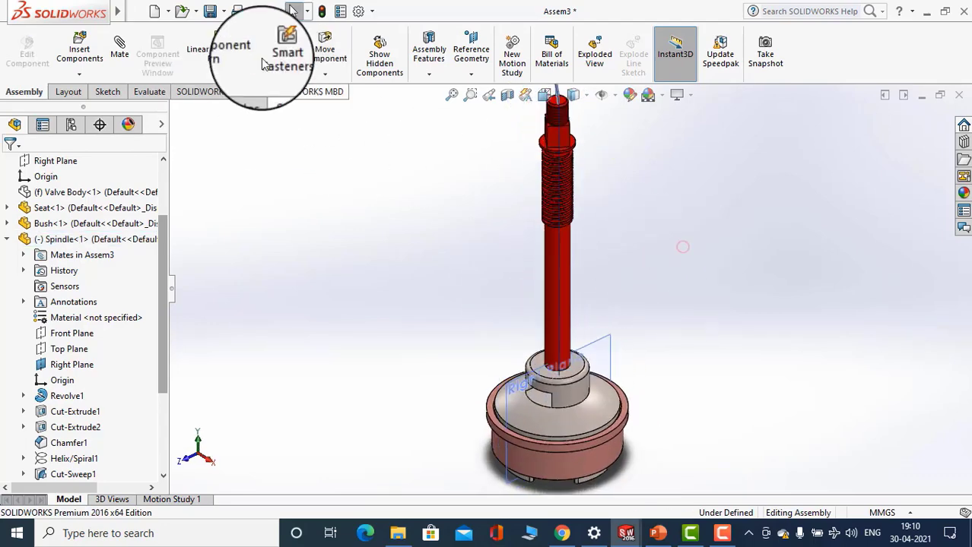
pyautogui.click(119, 47)
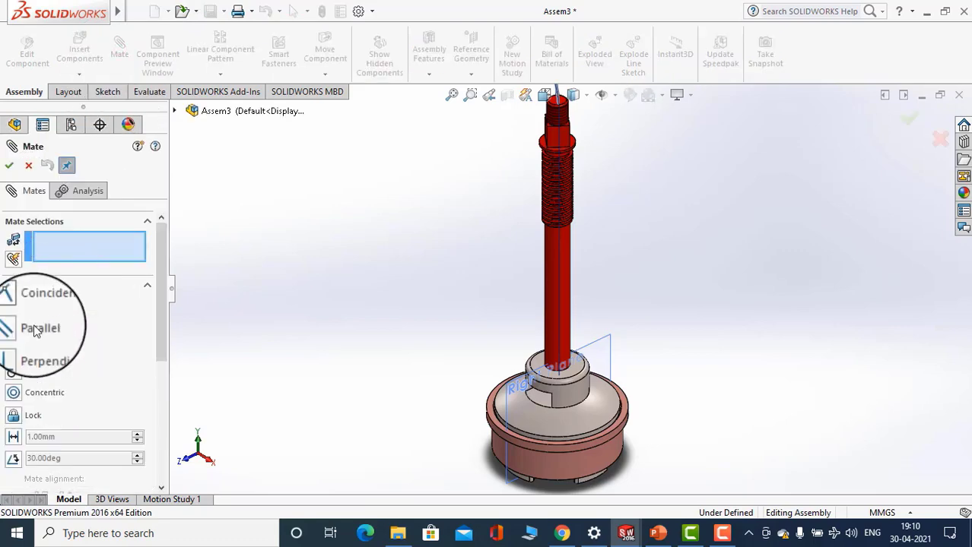
pyautogui.click(16, 328)
pyautogui.moveTo(571, 242); pyautogui.dragTo(480, 230, button='middle')
pyautogui.click(621, 326)
pyautogui.click(502, 234)
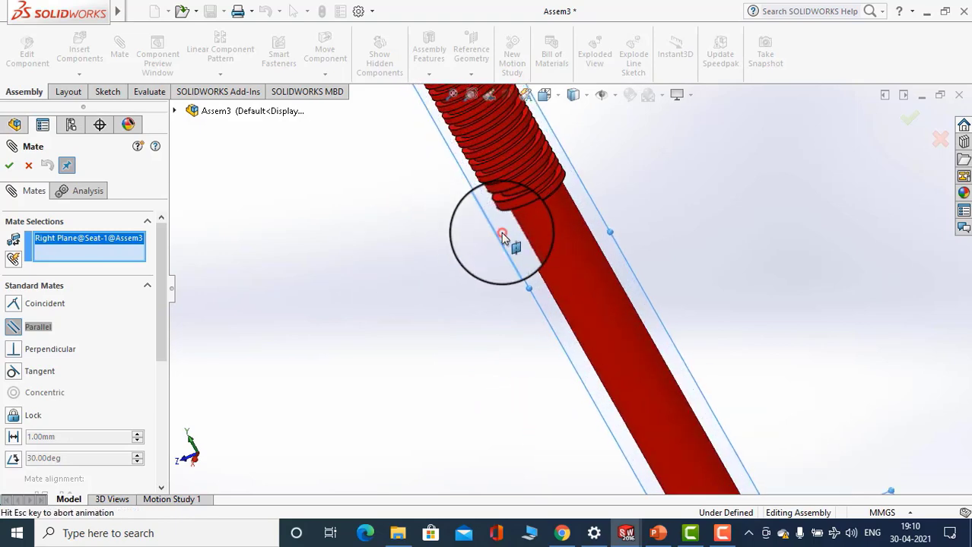
pyautogui.click(440, 252)
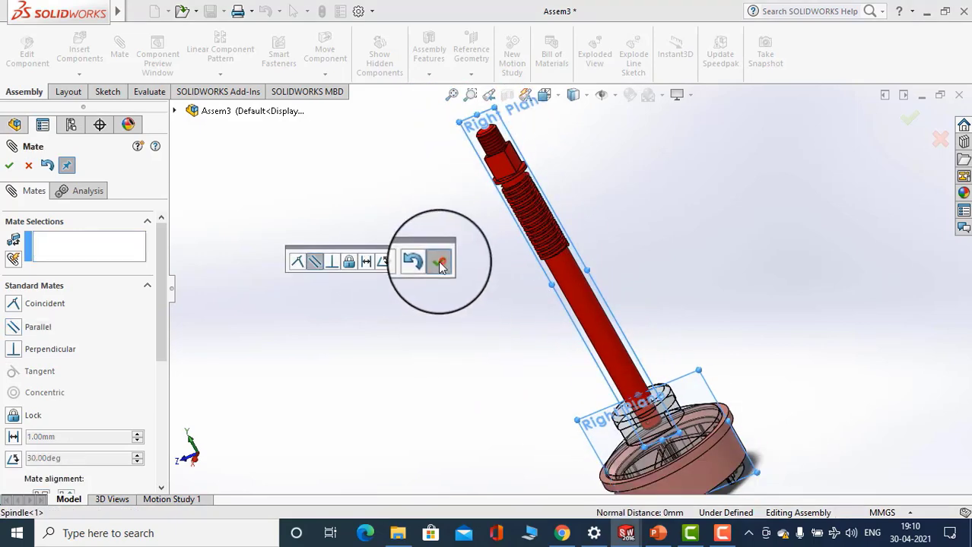
pyautogui.moveTo(440, 253); pyautogui.dragTo(511, 373, button='middle')
pyautogui.click(8, 166)
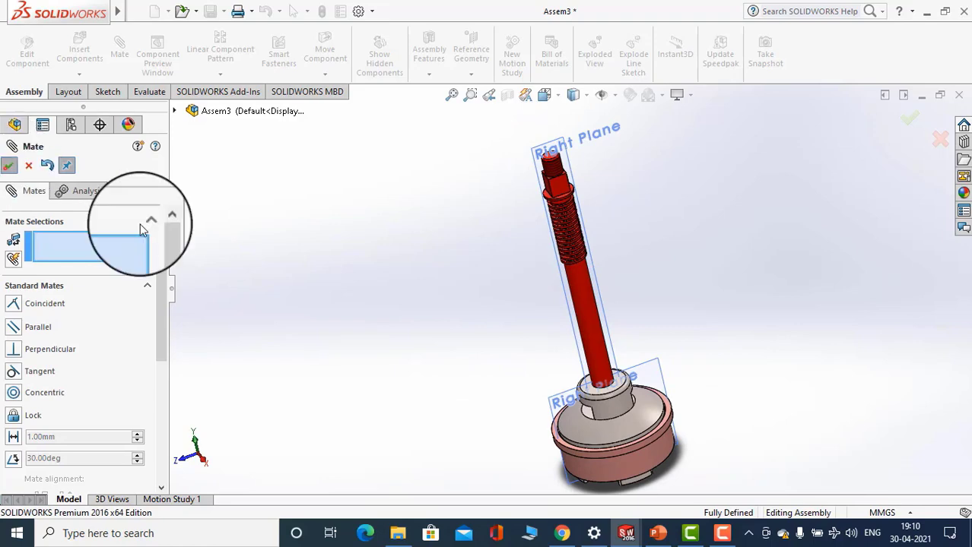
pyautogui.click(437, 308)
# Examine how the Spindle's lower end sits in the Seat's slotted boss and collapse the Spindle's feature list
pyautogui.scroll(-3, 597, 381)
pyautogui.scroll(5, 597, 387)
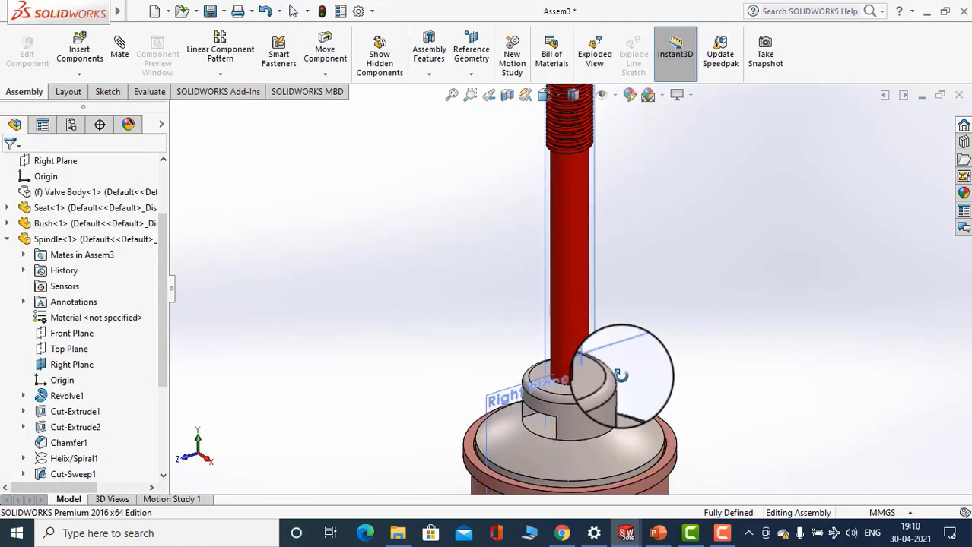
pyautogui.scroll(-6, 560, 217)
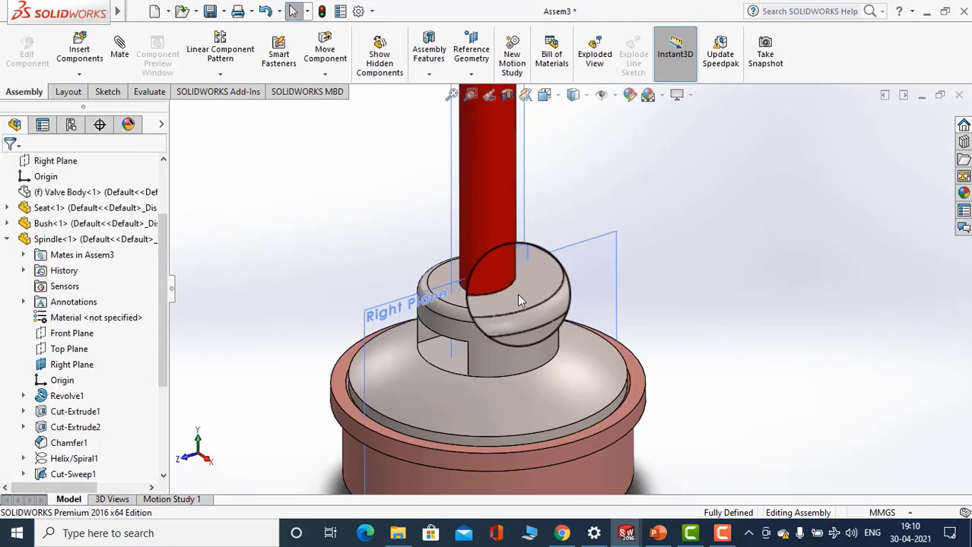
pyautogui.moveTo(526, 310); pyautogui.dragTo(580, 257, button='middle')
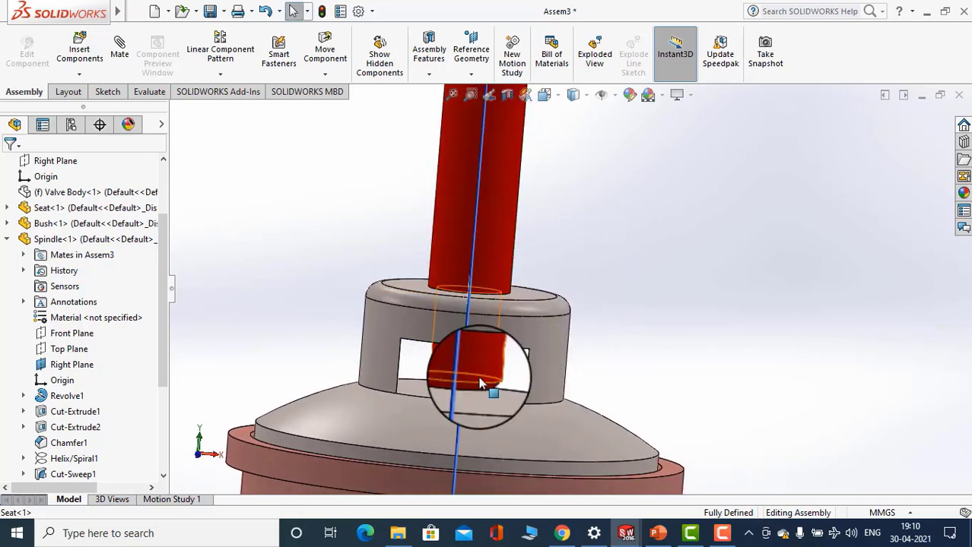
pyautogui.scroll(-3, 479, 371)
pyautogui.moveTo(525, 341); pyautogui.dragTo(490, 347, button='middle')
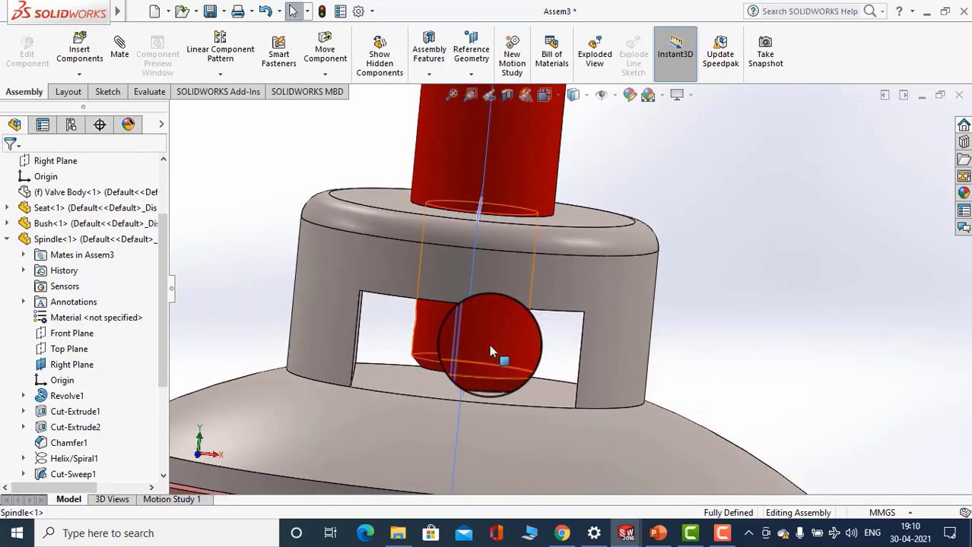
pyautogui.scroll(5, 544, 339)
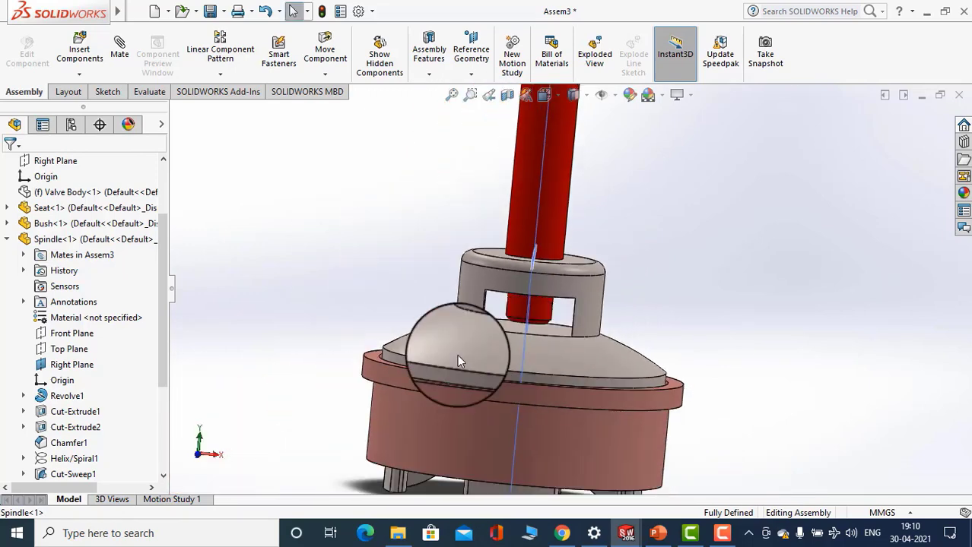
pyautogui.scroll(-3, 80, 426)
pyautogui.scroll(4, 40, 299)
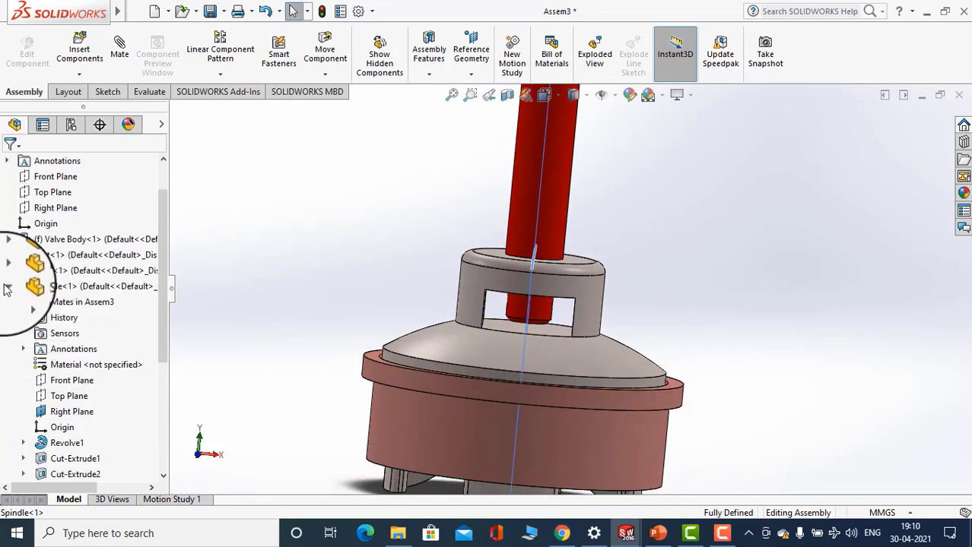
pyautogui.scroll(-8, 465, 289)
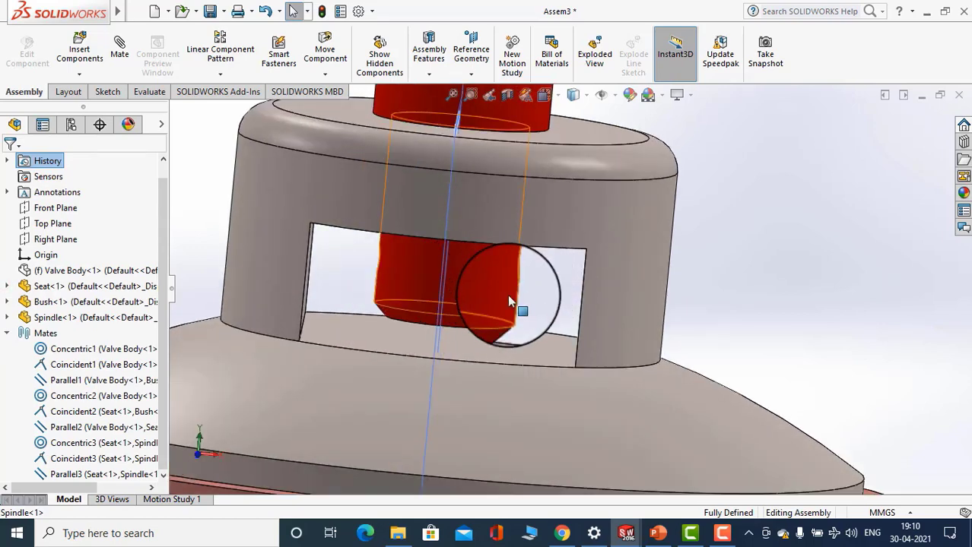
pyautogui.scroll(5, 523, 280)
pyautogui.moveTo(504, 323); pyautogui.dragTo(532, 282, button='middle')
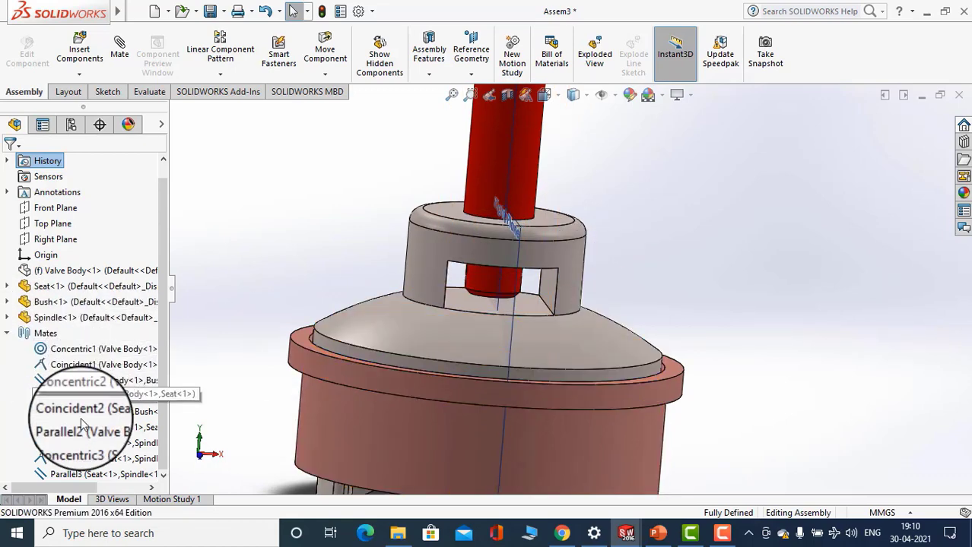
pyautogui.click(79, 474)
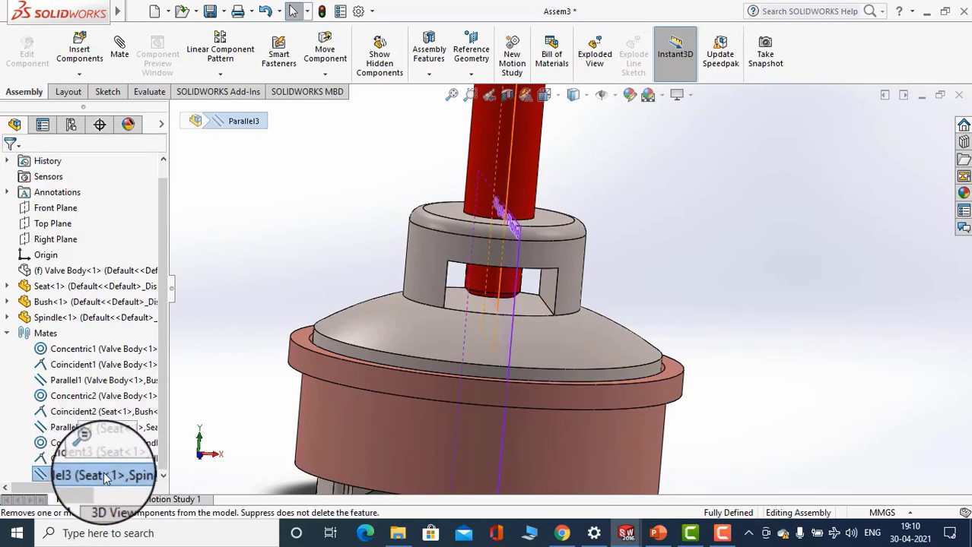
pyautogui.rightClick(104, 472)
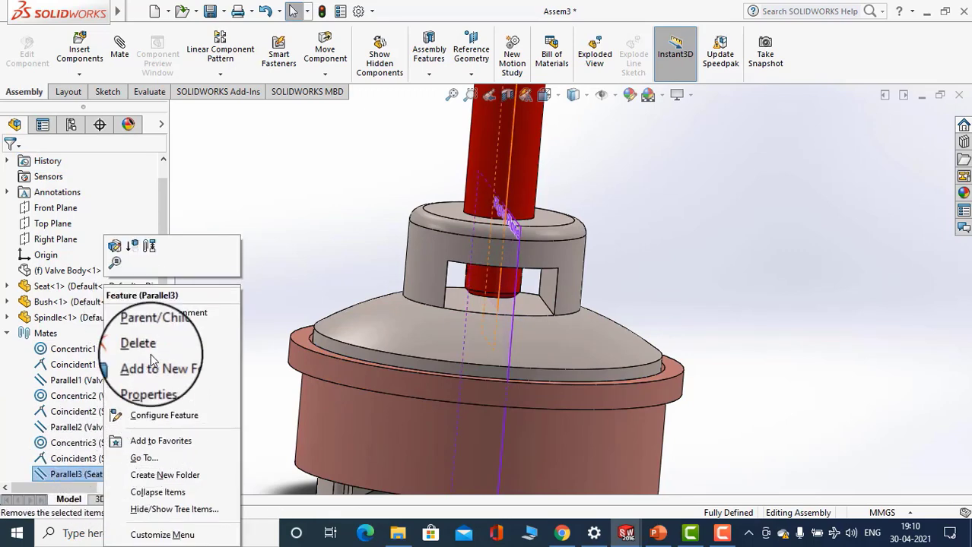
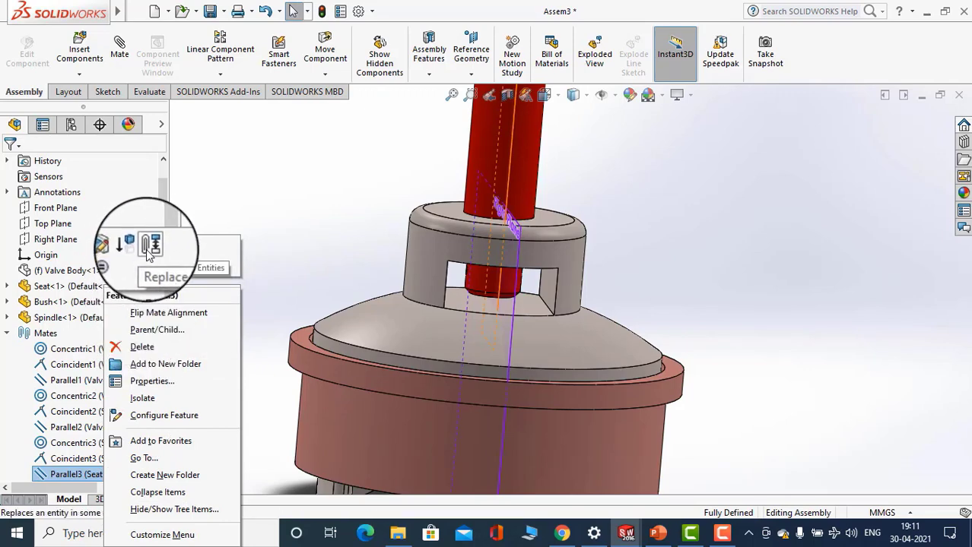
pyautogui.click(147, 248)
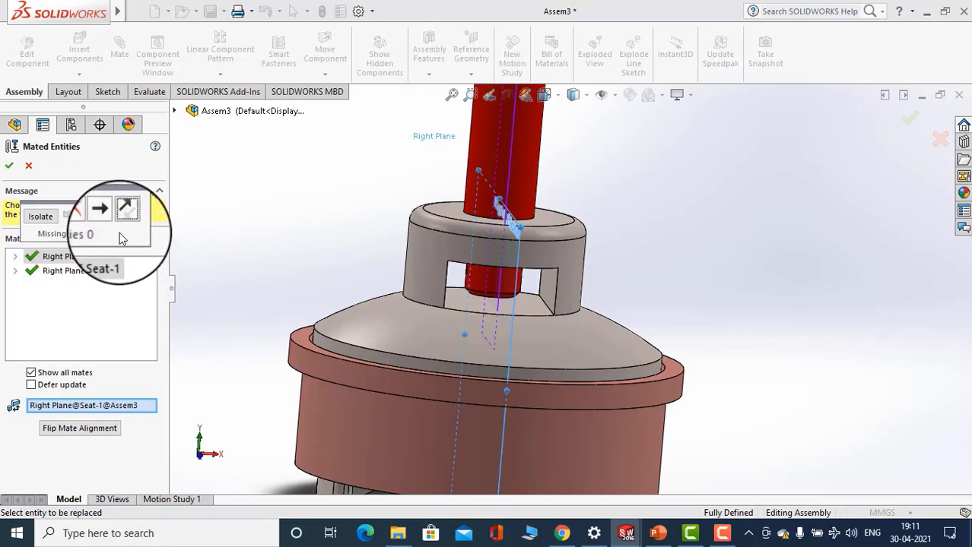
pyautogui.click(89, 217)
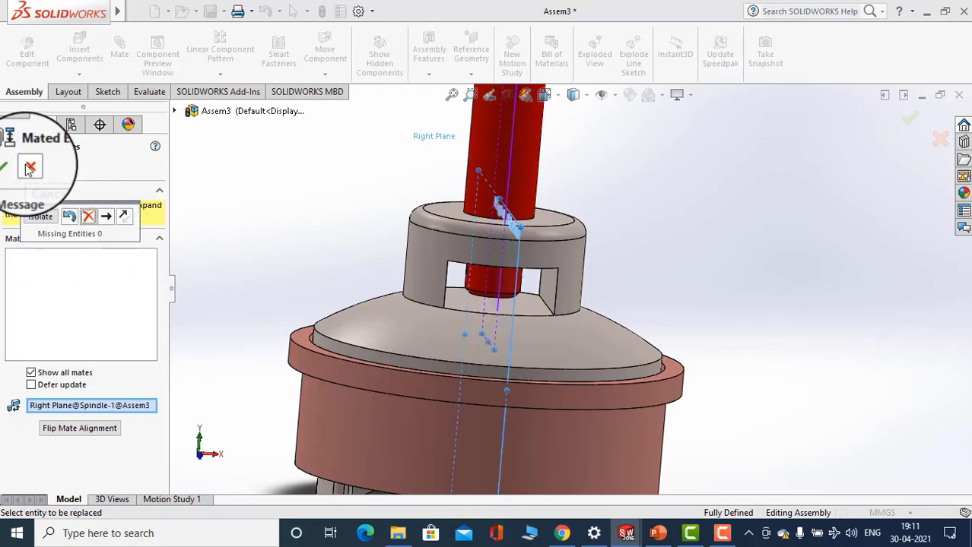
pyautogui.click(29, 168)
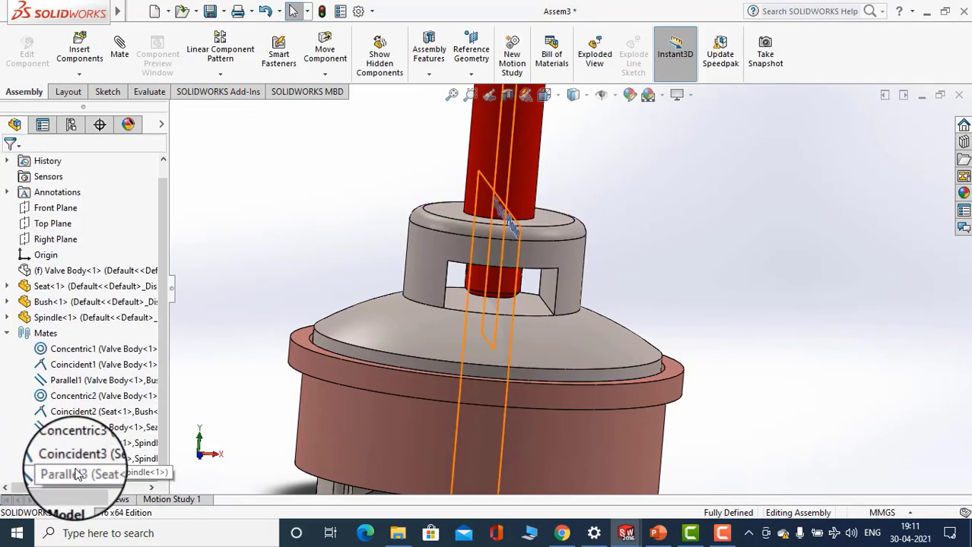
pyautogui.click(76, 474)
pyautogui.rightClick(76, 474)
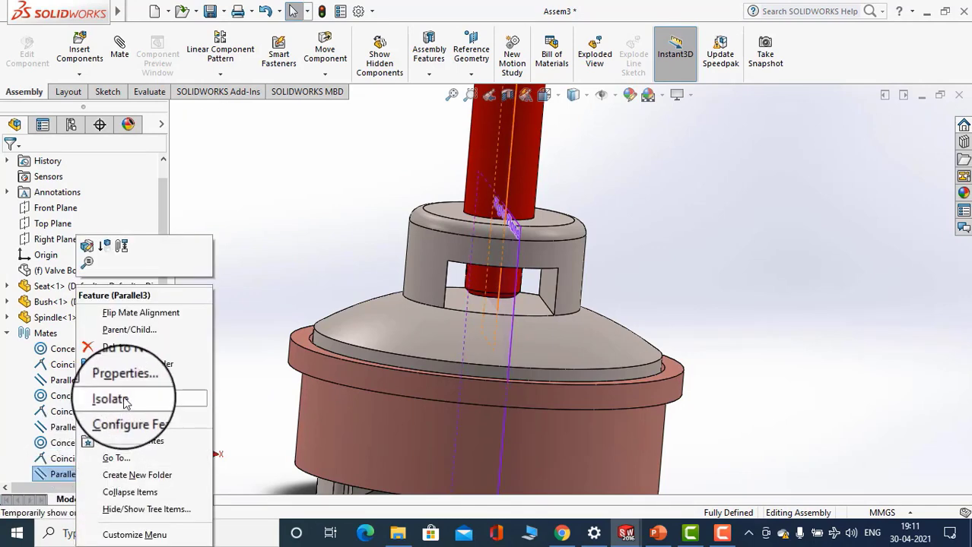
pyautogui.click(134, 352)
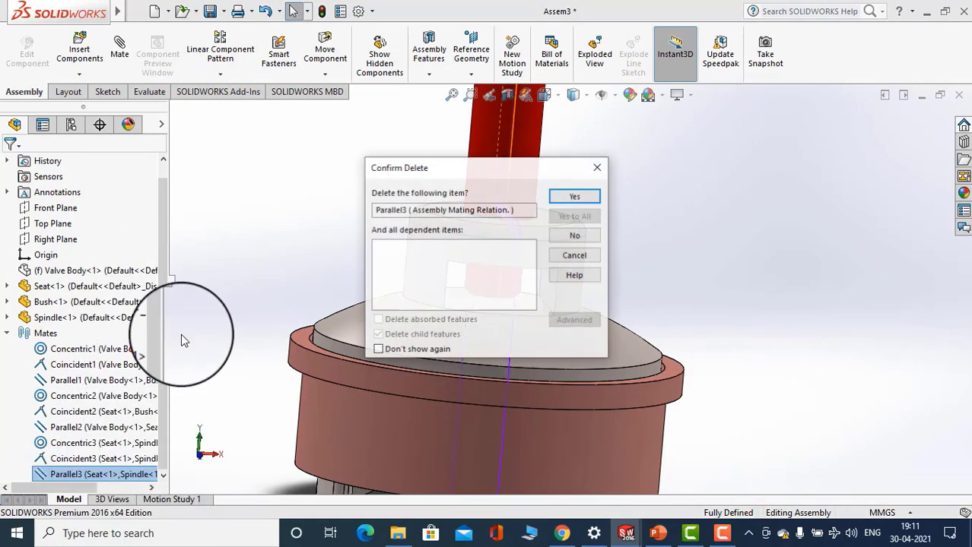
pyautogui.click(598, 165)
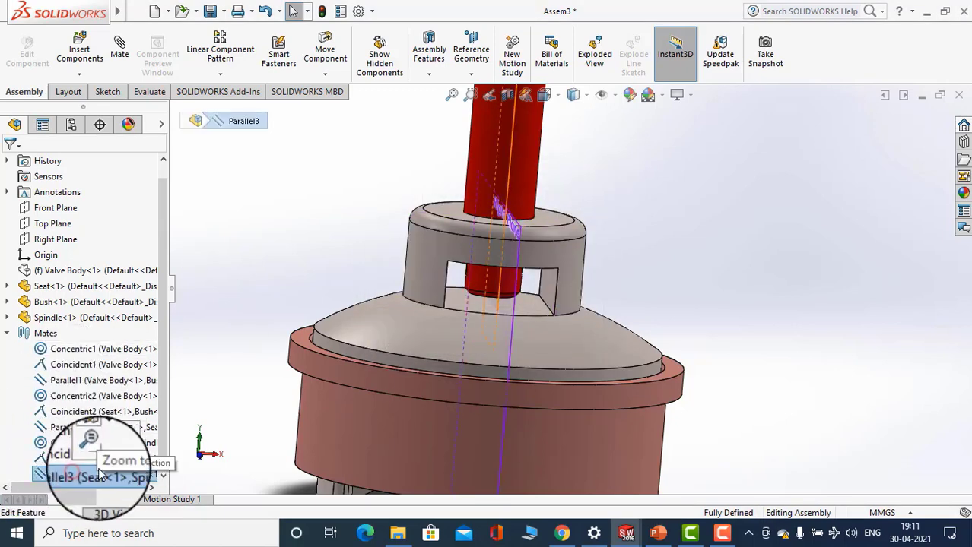
# Edit the parallel mate between the Seat's and Spindle's Right Planes and change its type to perpendicular
pyautogui.rightClick(113, 475)
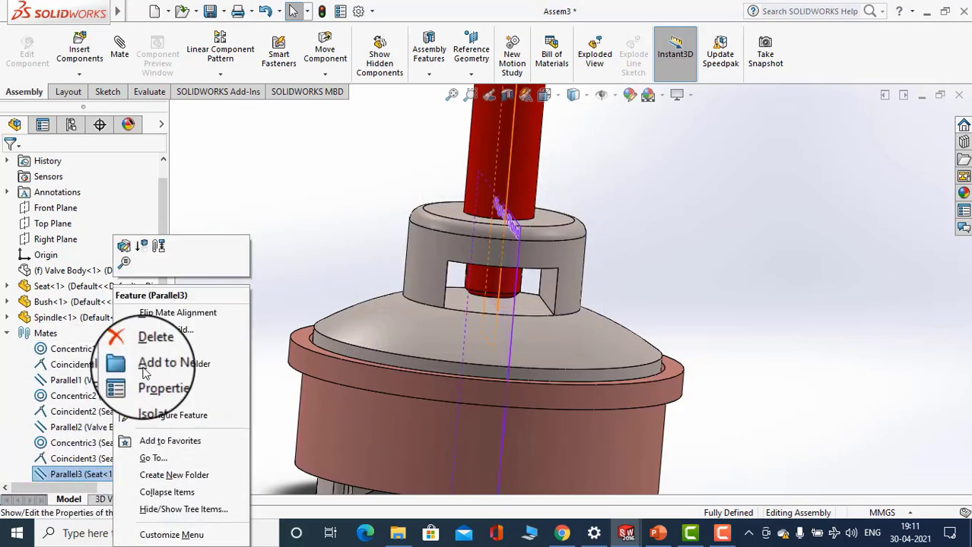
pyautogui.click(131, 255)
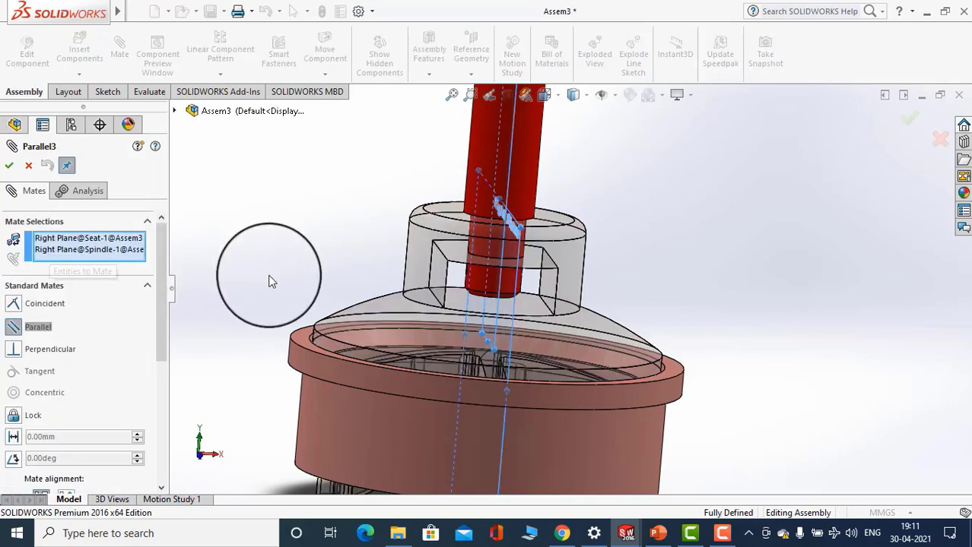
pyautogui.moveTo(336, 211); pyautogui.dragTo(297, 201, button='middle')
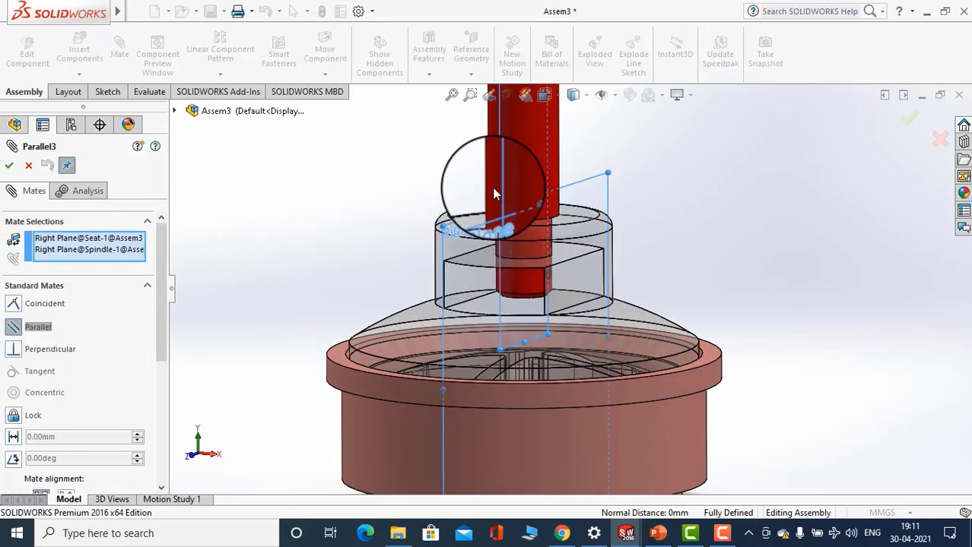
pyautogui.click(19, 351)
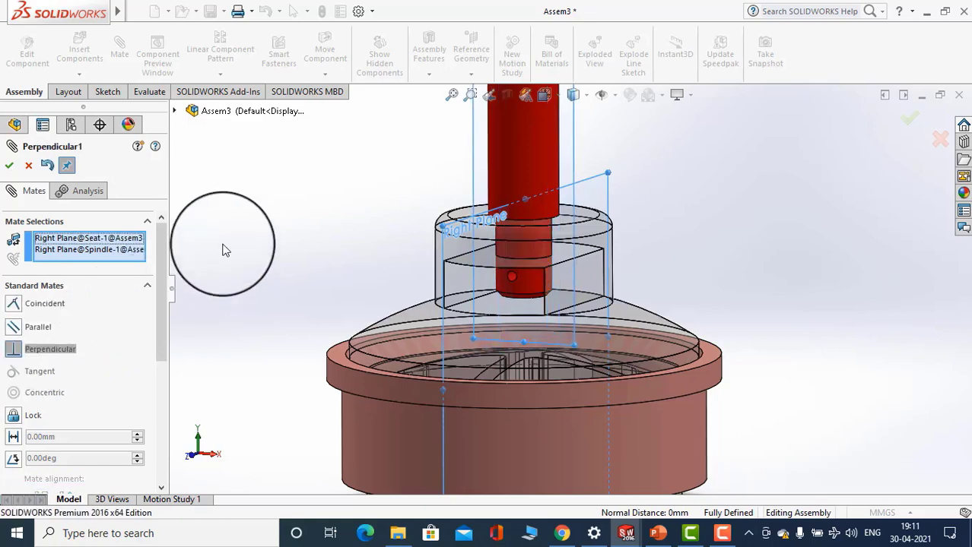
pyautogui.moveTo(224, 251); pyautogui.dragTo(255, 232, button='middle')
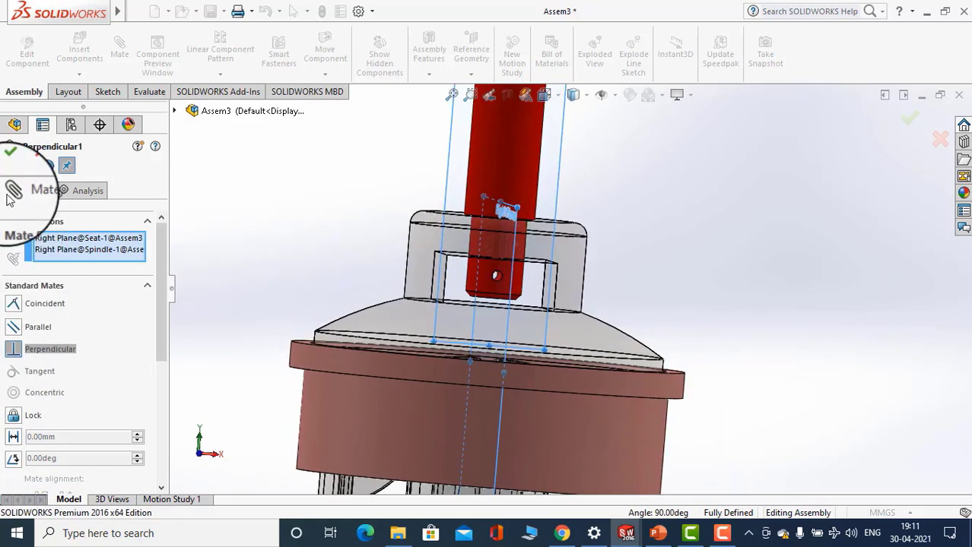
pyautogui.click(9, 167)
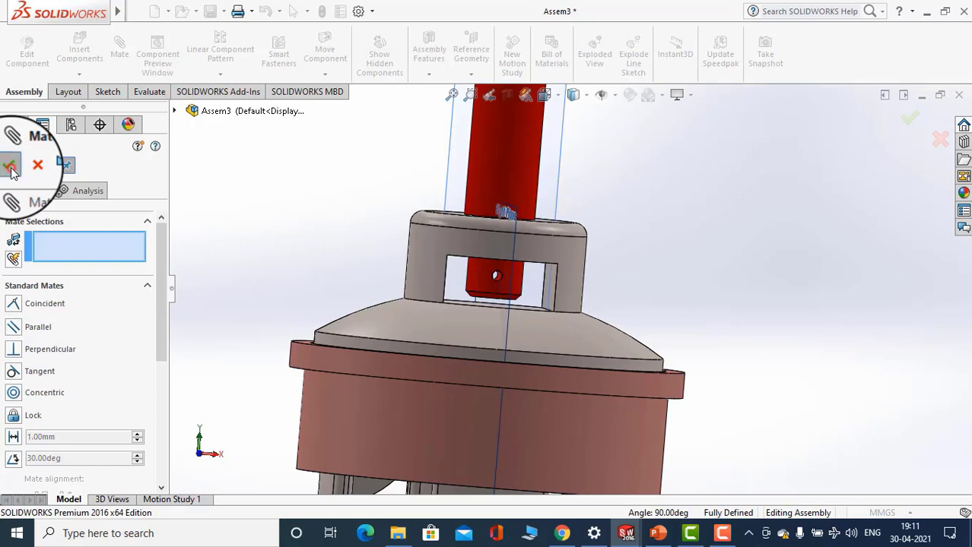
pyautogui.click(11, 171)
# Examine the orientation of the Spindle's cross hole within the Seat's slotted boss and look along the Spindle's threaded length
pyautogui.moveTo(393, 213); pyautogui.dragTo(324, 201, button='middle')
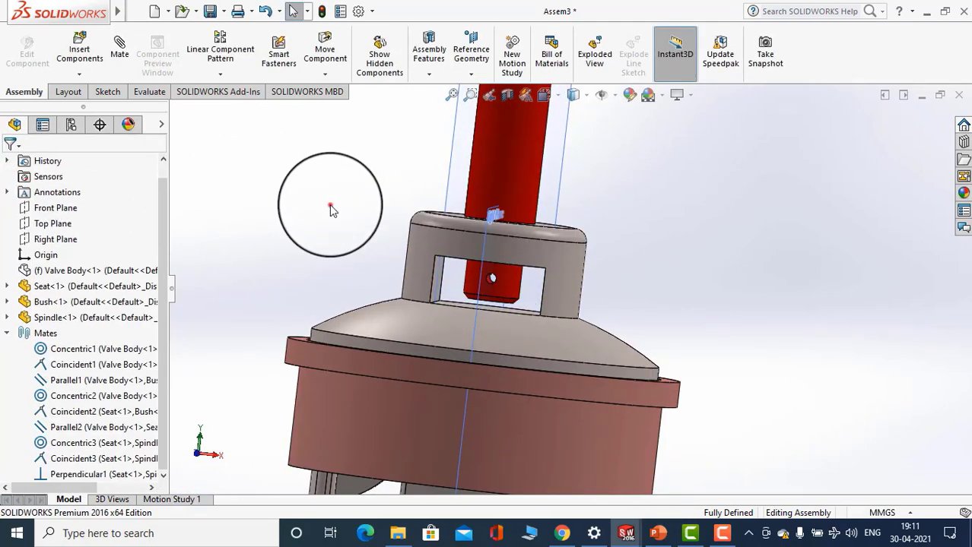
pyautogui.scroll(4, 330, 205)
pyautogui.scroll(-4, 641, 275)
pyautogui.moveTo(525, 290); pyautogui.dragTo(516, 285, button='middle')
pyautogui.scroll(-2, 433, 304)
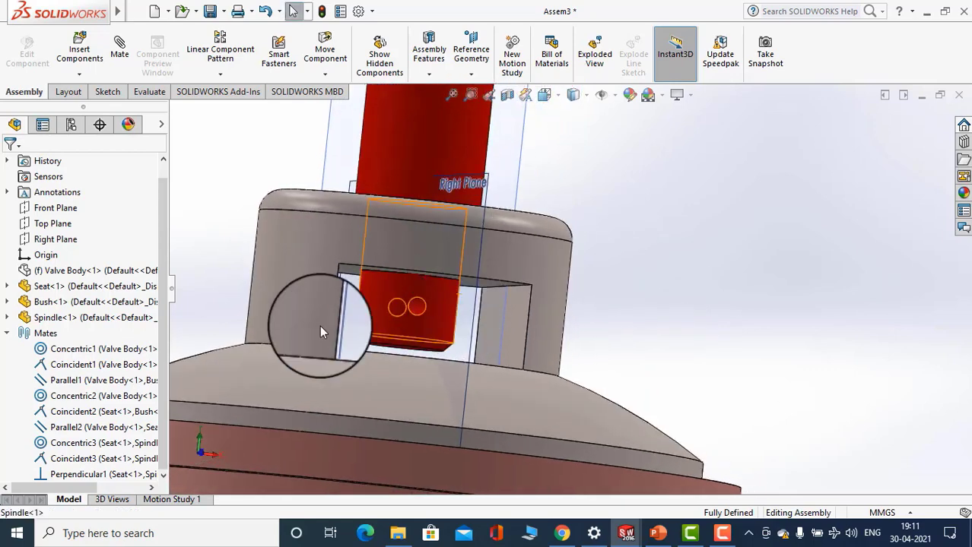
pyautogui.click(76, 349)
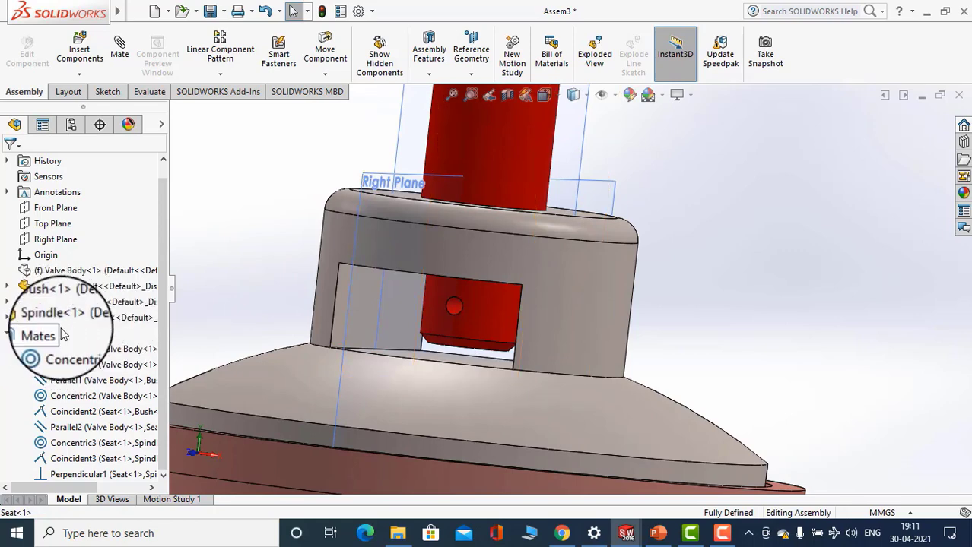
pyautogui.scroll(3, 275, 277)
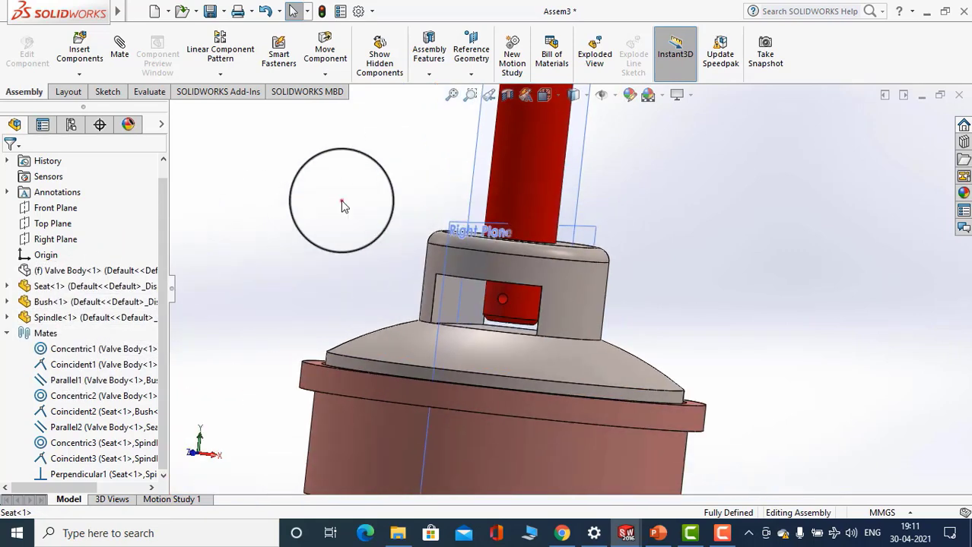
pyautogui.moveTo(341, 201)
pyautogui.mouseDown(button='middle')
pyautogui.moveTo(419, 297)
pyautogui.moveTo(543, 237)
pyautogui.moveTo(579, 195)
pyautogui.mouseUp(button='middle')
pyautogui.scroll(-5, 563, 219)
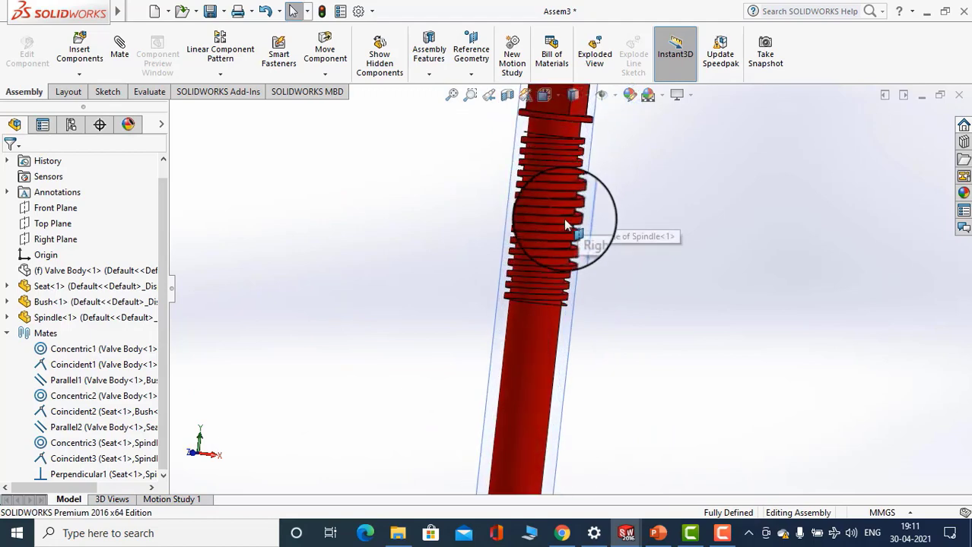
pyautogui.scroll(3, 521, 264)
pyautogui.scroll(-3, 554, 278)
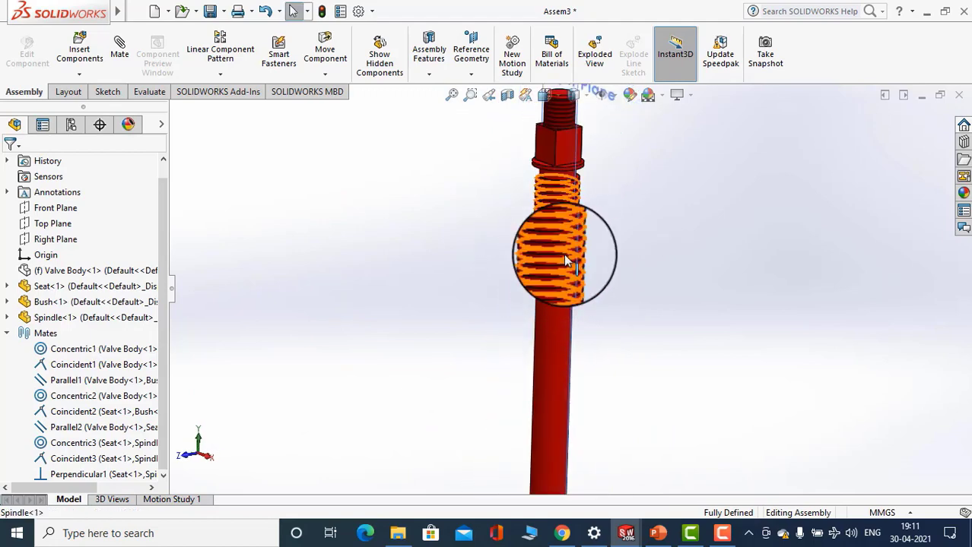
pyautogui.scroll(3, 599, 327)
pyautogui.scroll(-2, 601, 412)
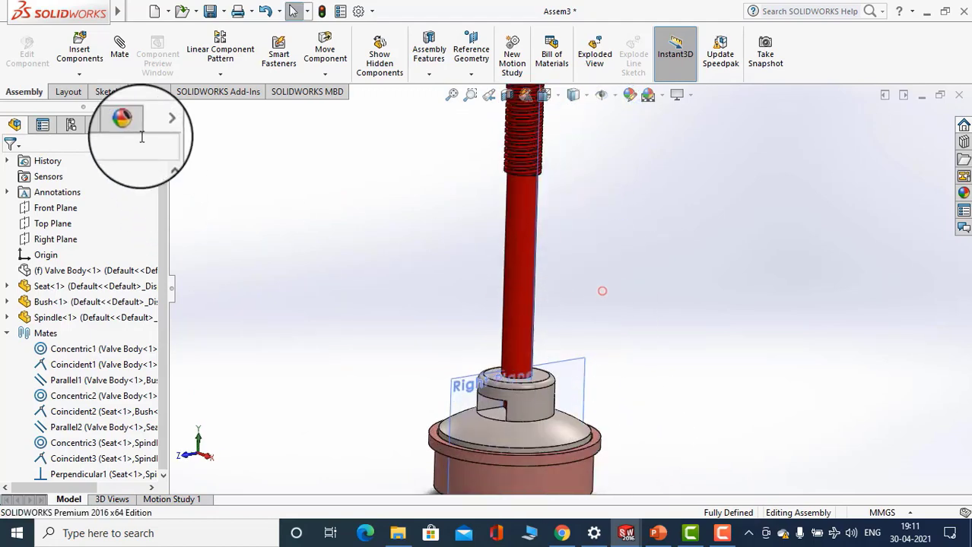
pyautogui.moveTo(697, 347); pyautogui.dragTo(702, 350, button='middle')
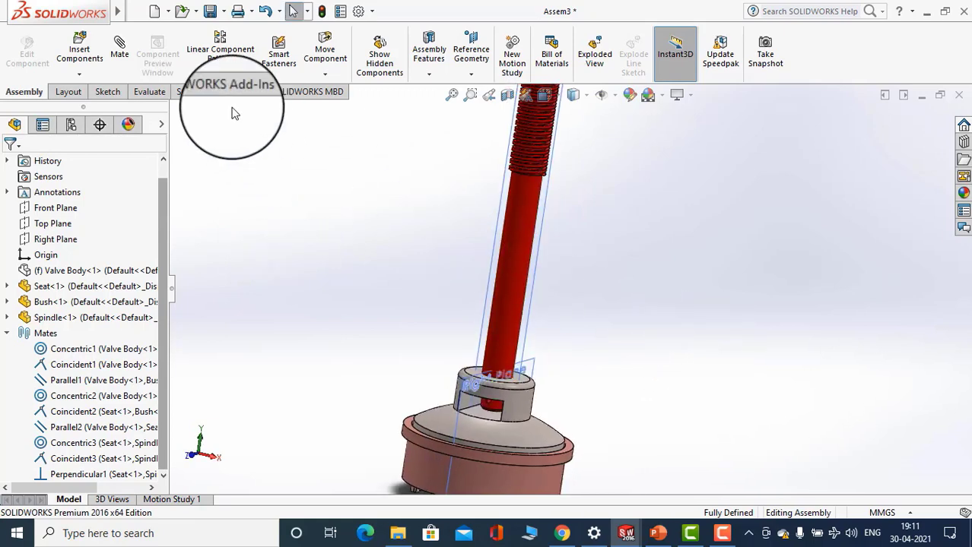
# Insert the Pin part from the Stop Valve folder and place it in empty space beside the Spindle and Seat
pyautogui.click(80, 53)
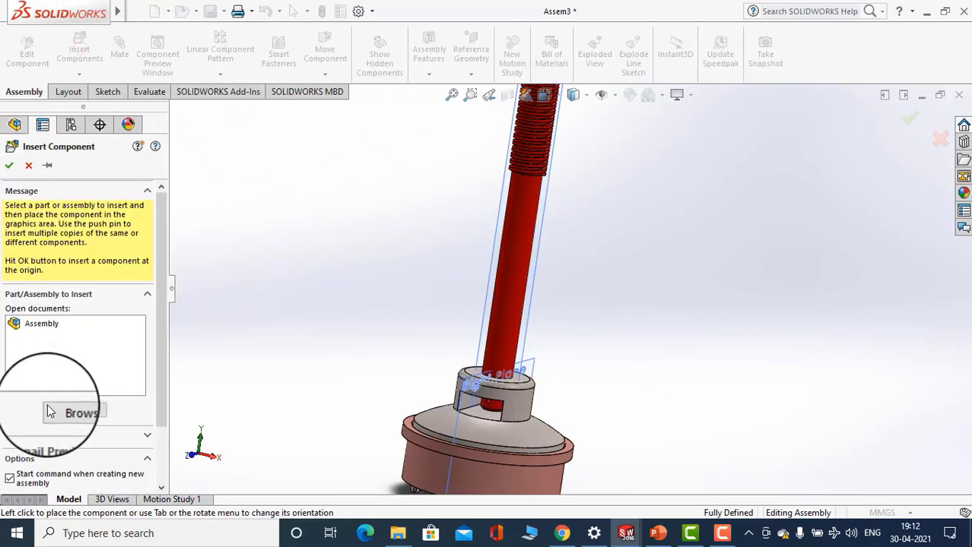
pyautogui.click(70, 409)
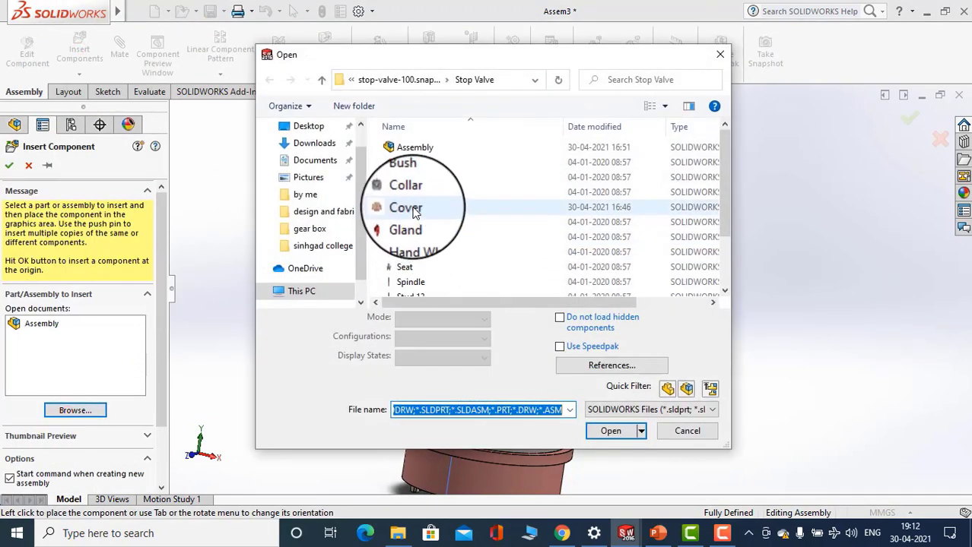
pyautogui.click(402, 251)
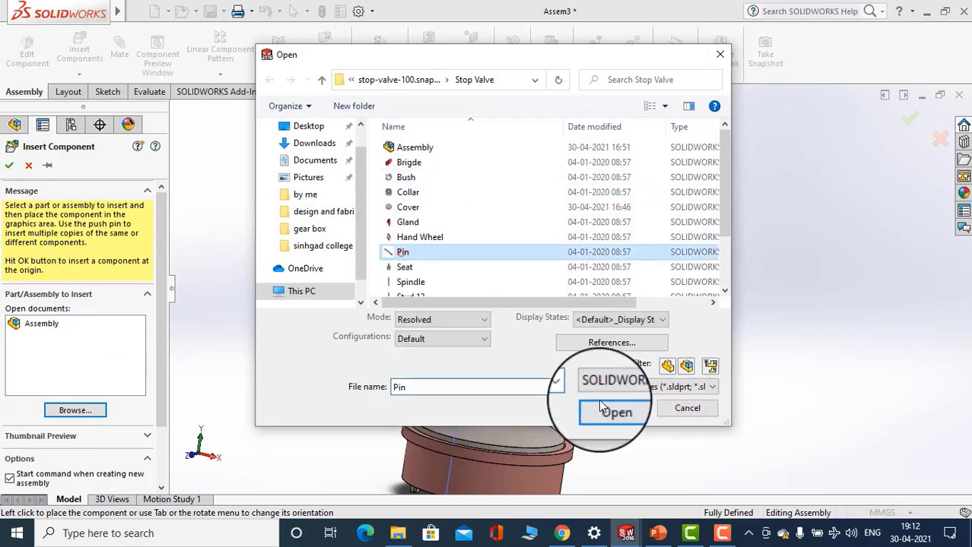
pyautogui.click(614, 408)
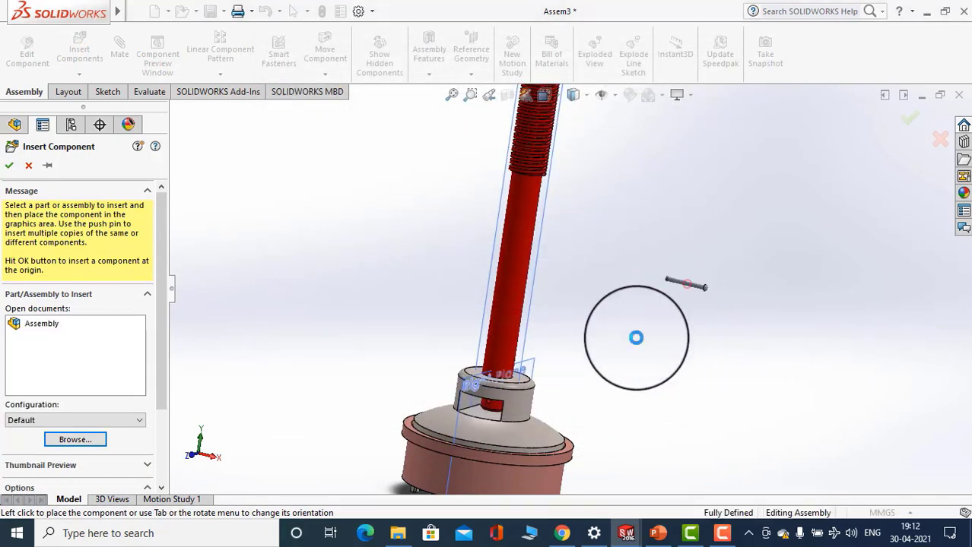
pyautogui.click(630, 347)
# Start a concentric mate for the Pin at the Spindle's cross hole inside the Seat's slot
pyautogui.moveTo(630, 348); pyautogui.dragTo(520, 351, button='middle')
pyautogui.scroll(-4, 663, 216)
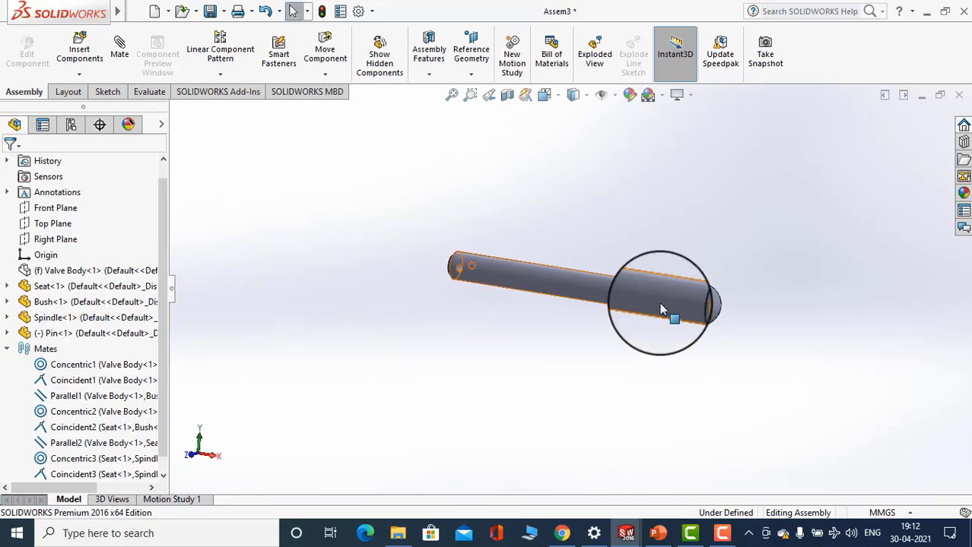
pyautogui.moveTo(659, 302); pyautogui.dragTo(266, 225, button='middle')
pyautogui.scroll(5, 644, 320)
pyautogui.scroll(-3, 266, 225)
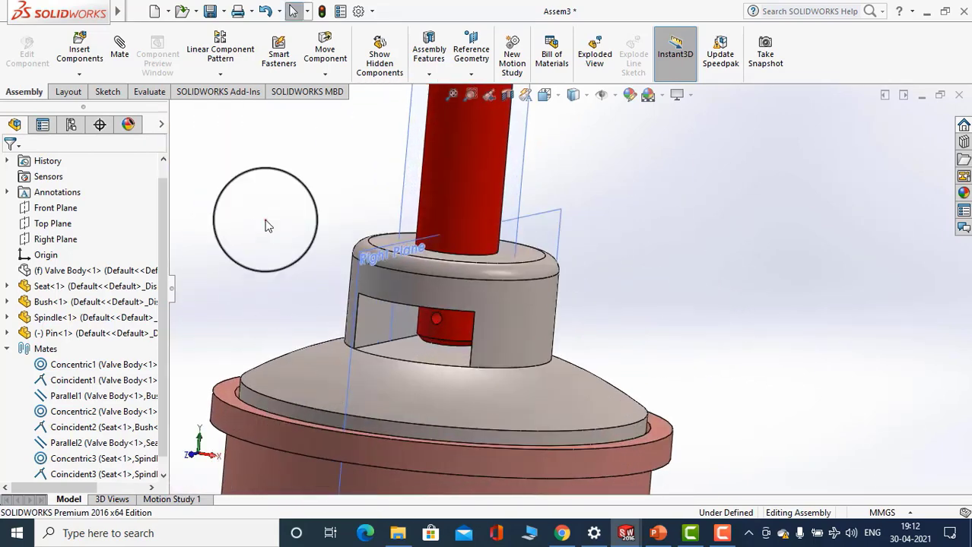
pyautogui.click(114, 65)
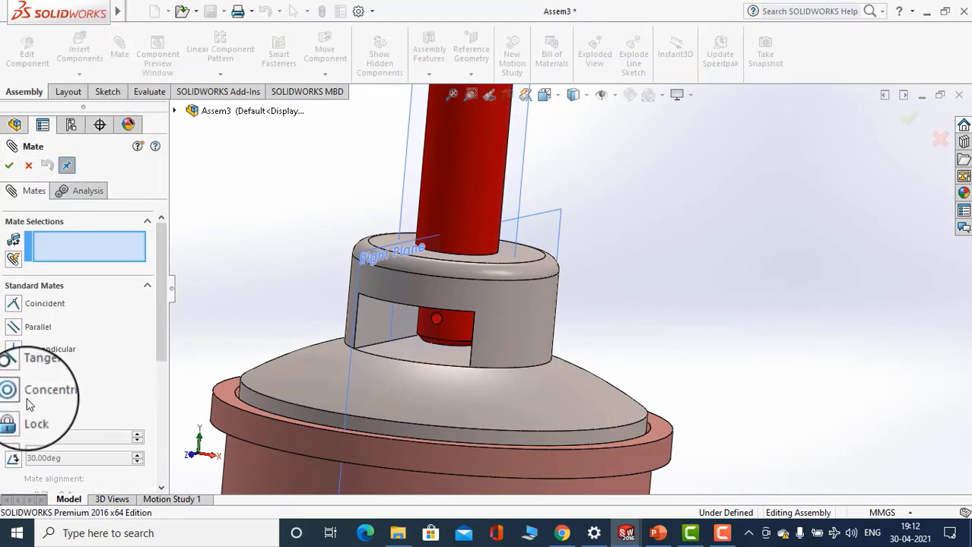
pyautogui.click(46, 393)
pyautogui.scroll(-5, 380, 256)
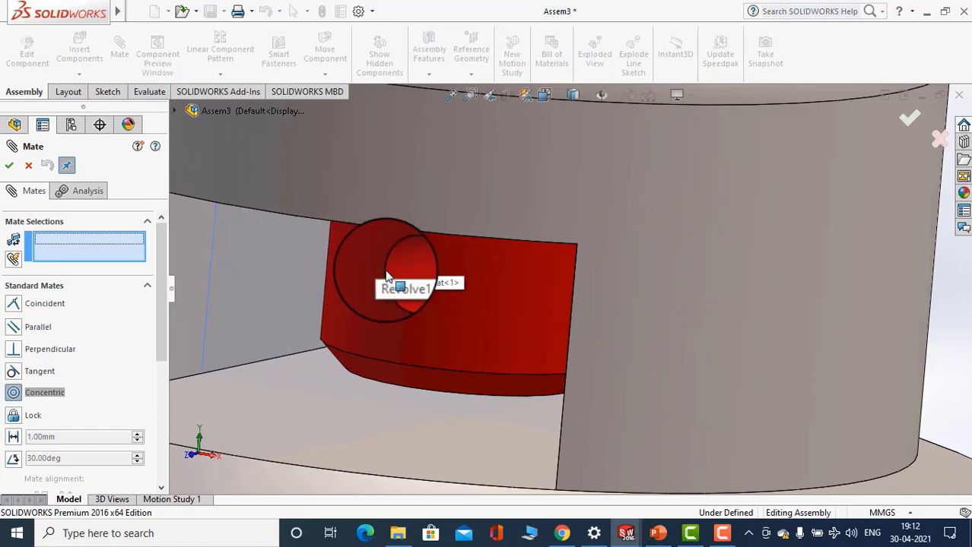
# Add a concentric mate between the spindle's cross hole and the pin's cylindrical face, and finish mating
pyautogui.click(396, 274)
pyautogui.scroll(5, 399, 275)
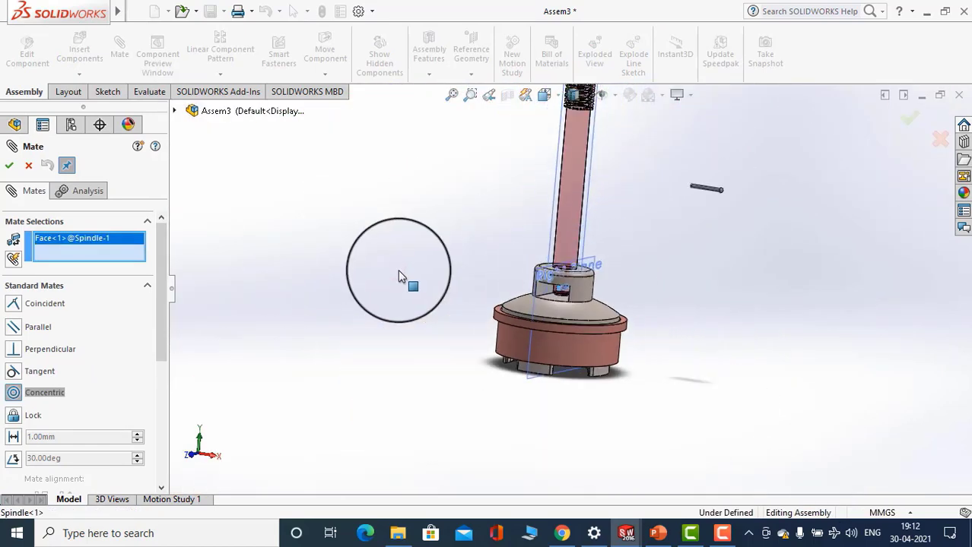
pyautogui.scroll(-5, 656, 202)
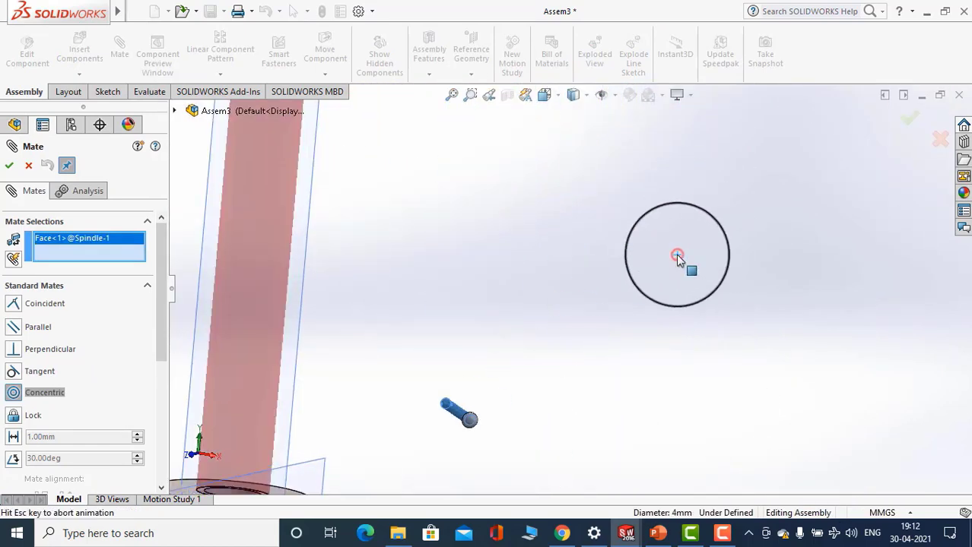
pyautogui.click(678, 259)
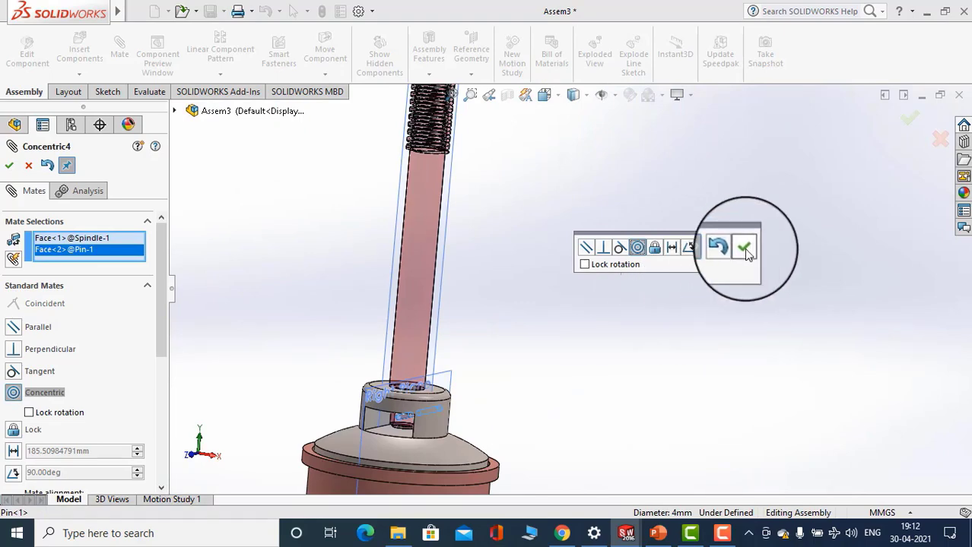
pyautogui.click(743, 248)
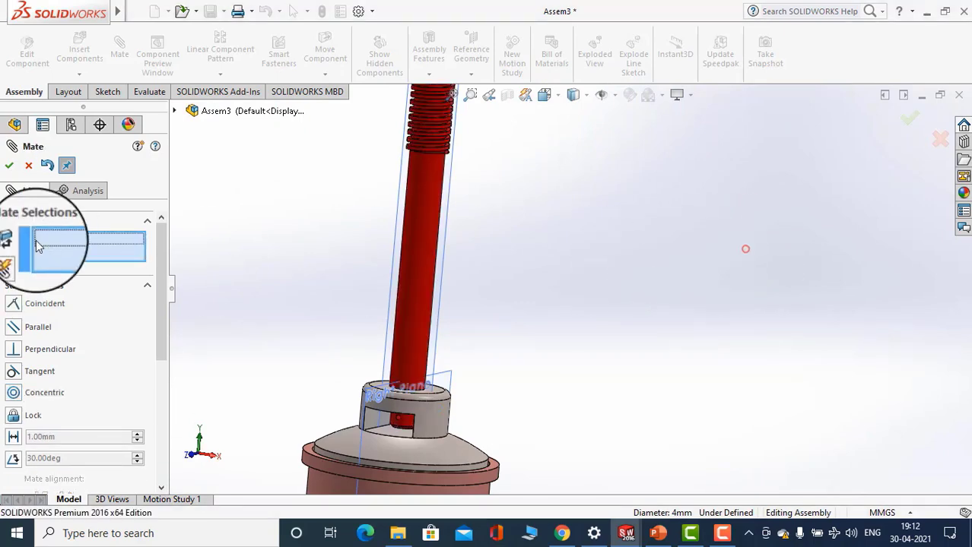
pyautogui.click(18, 171)
# Slide the pin along its axis to the opposite side of the seat, with its tip at the slot opening
pyautogui.scroll(-3, 608, 402)
pyautogui.moveTo(522, 332); pyautogui.dragTo(770, 327, button='middle')
pyautogui.click(764, 335)
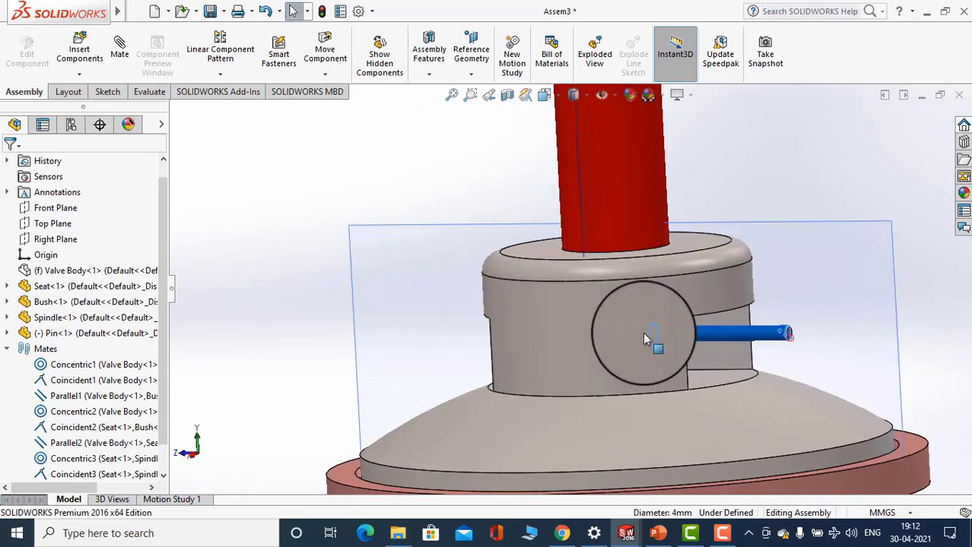
pyautogui.moveTo(642, 333); pyautogui.dragTo(401, 327)
pyautogui.click(236, 312)
pyautogui.moveTo(244, 326); pyautogui.dragTo(293, 321, button='middle')
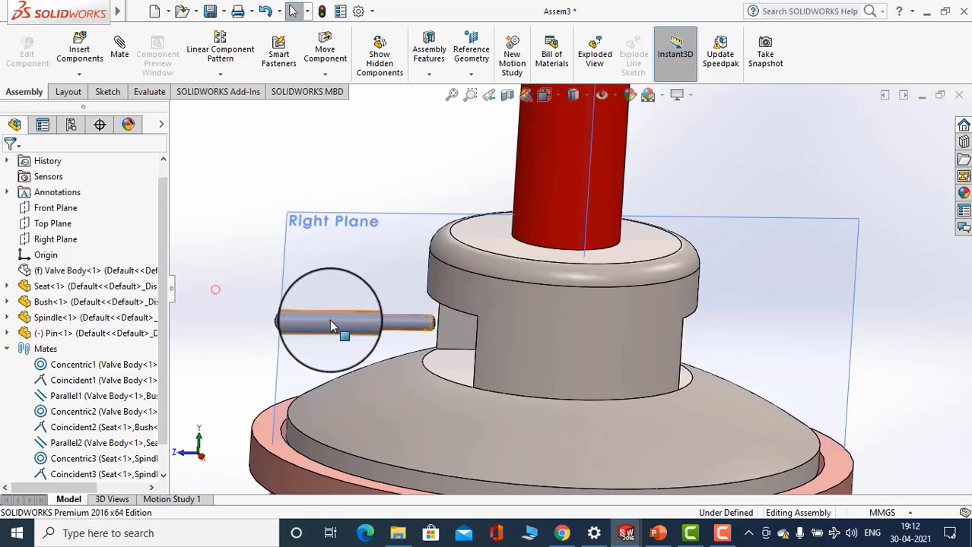
pyautogui.moveTo(331, 325); pyautogui.dragTo(297, 324)
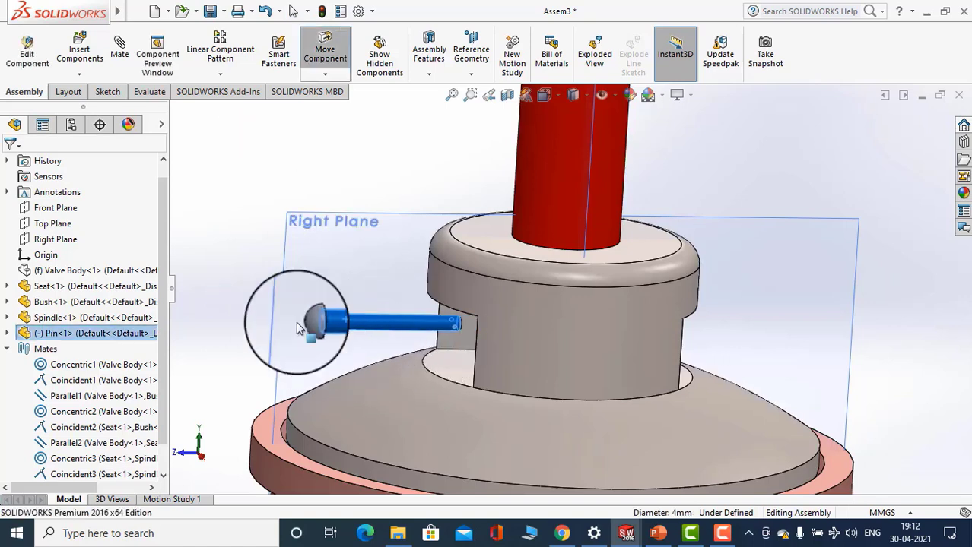
pyautogui.click(271, 353)
pyautogui.scroll(-3, 341, 344)
pyautogui.moveTo(340, 344); pyautogui.dragTo(331, 282, button='middle')
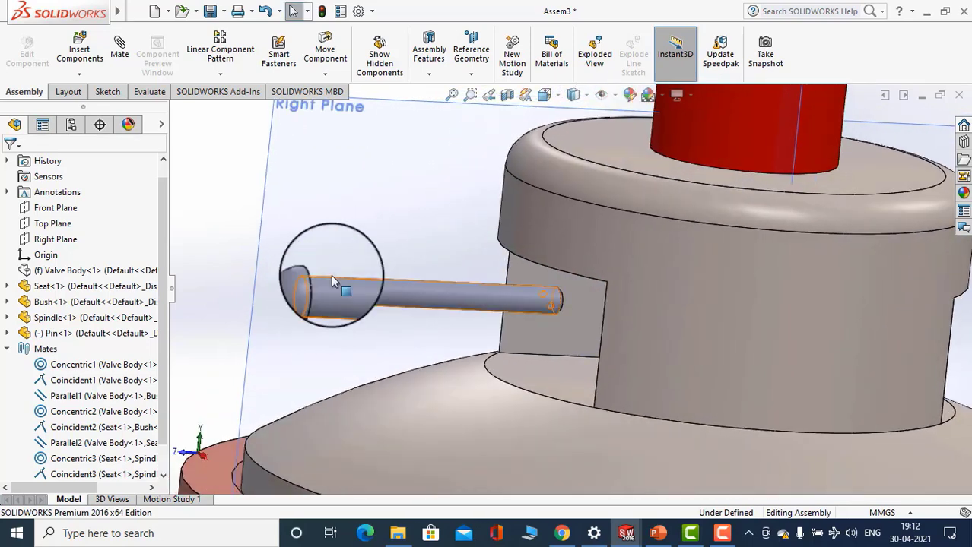
# Examine how the pin lines up with the seat's slot and the spindle from several angles
pyautogui.scroll(5, 240, 236)
pyautogui.moveTo(256, 336); pyautogui.dragTo(380, 379, button='middle')
pyautogui.scroll(-2, 533, 290)
pyautogui.moveTo(520, 291)
pyautogui.mouseDown(button='middle')
pyautogui.moveTo(508, 292)
pyautogui.moveTo(518, 294)
pyautogui.mouseUp(button='middle')
pyautogui.scroll(2, 518, 294)
pyautogui.scroll(5, 519, 294)
pyautogui.scroll(-4, 630, 196)
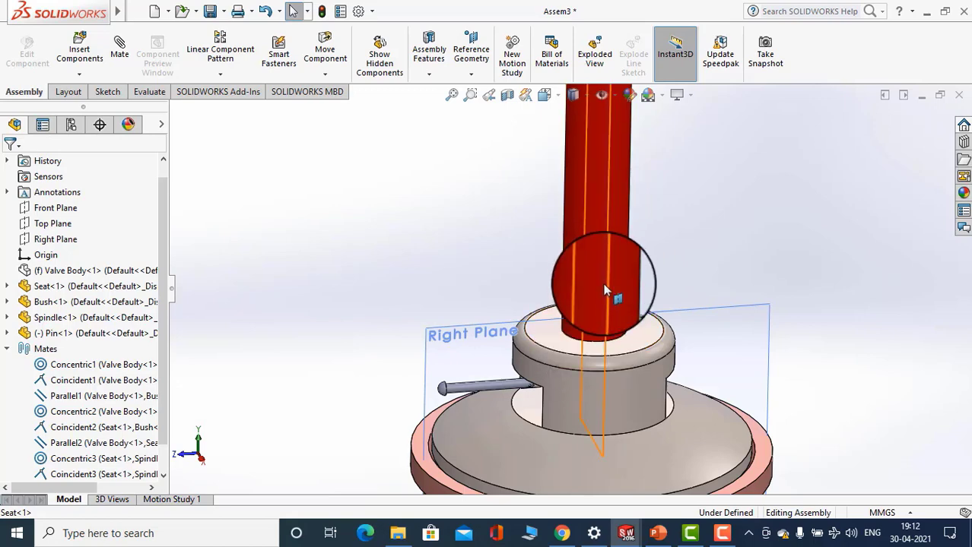
pyautogui.scroll(5, 609, 270)
pyautogui.scroll(-5, 598, 253)
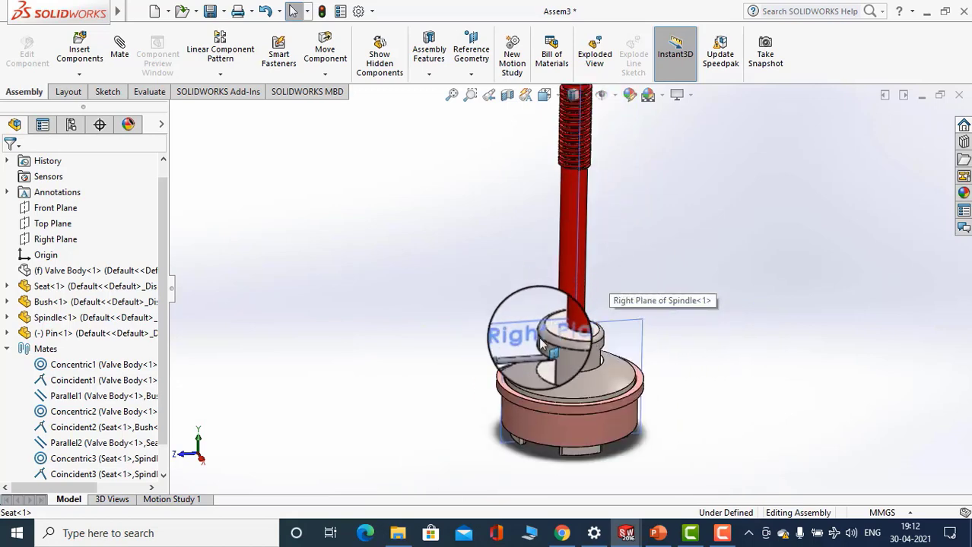
pyautogui.click(635, 358)
pyautogui.scroll(-2, 636, 361)
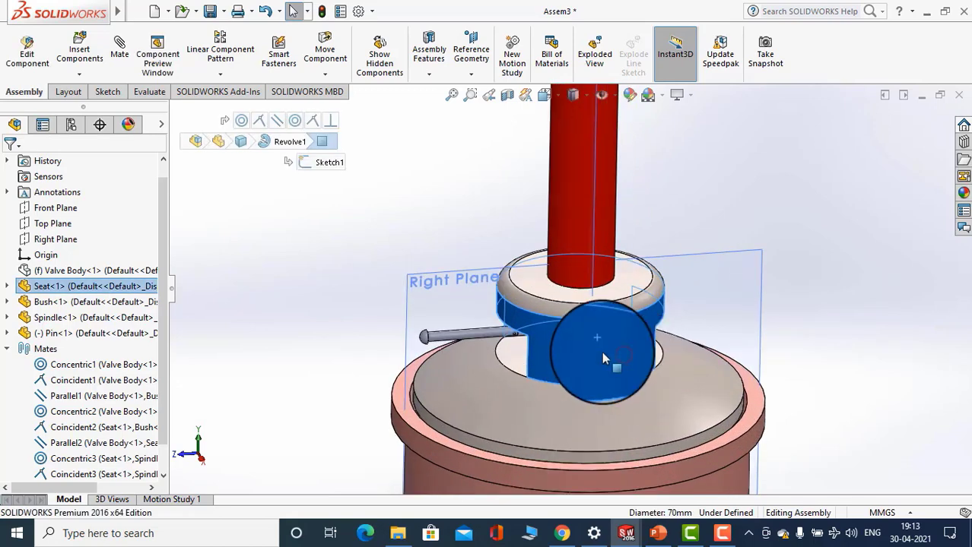
pyautogui.scroll(-2, 577, 363)
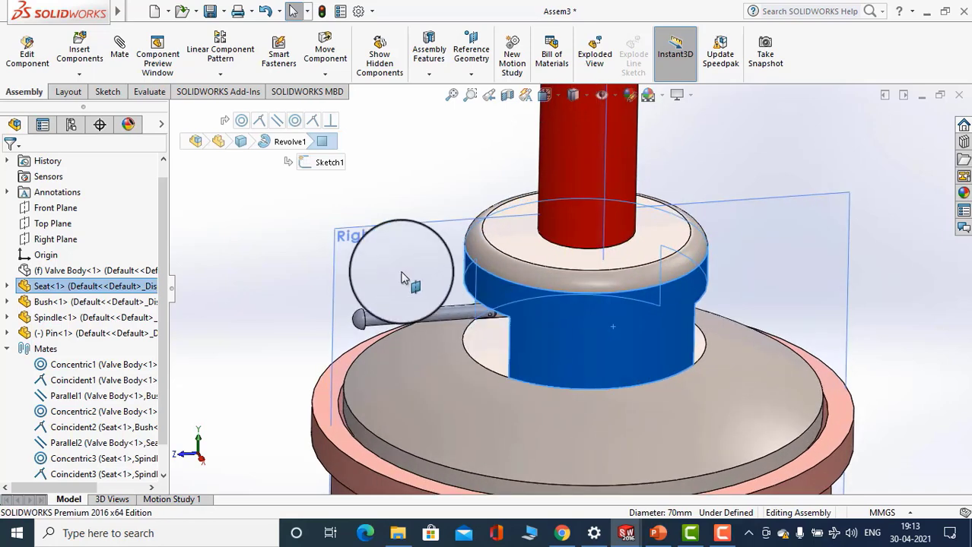
pyautogui.click(271, 247)
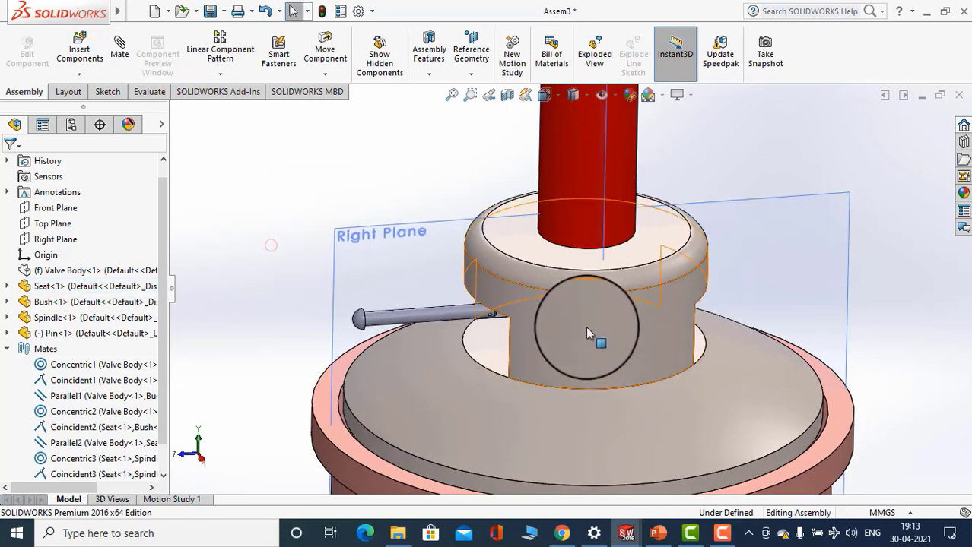
pyautogui.scroll(3, 585, 326)
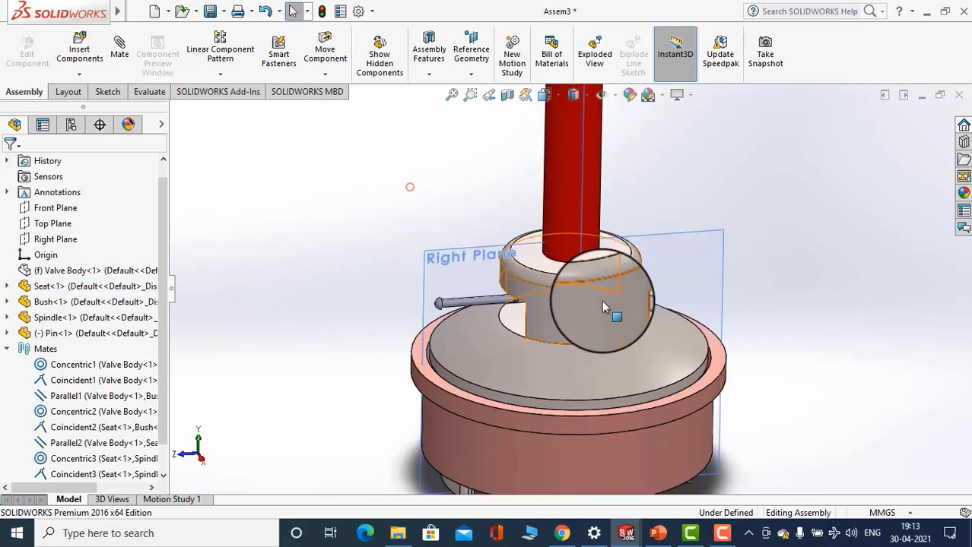
pyautogui.moveTo(602, 303); pyautogui.dragTo(560, 303, button='middle')
pyautogui.scroll(-2, 509, 304)
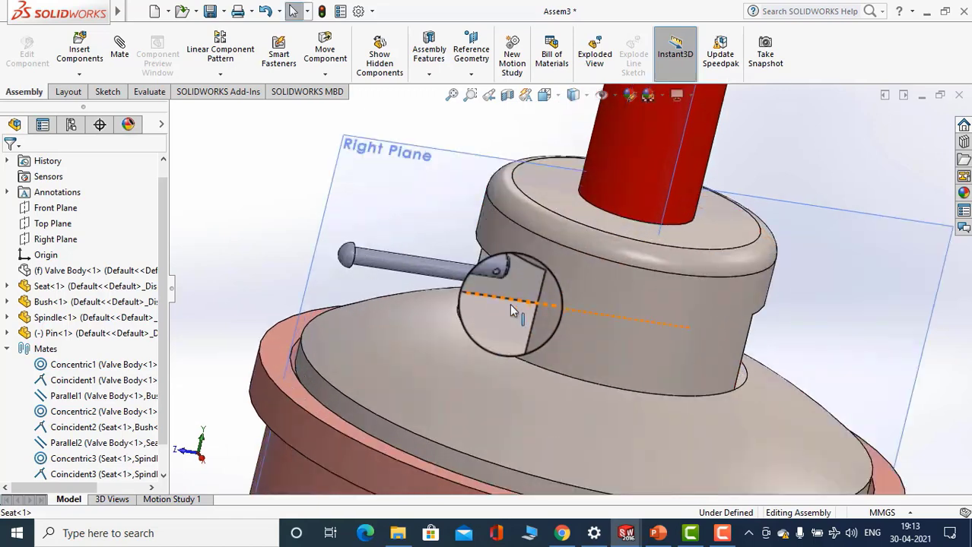
# Turn the pin slightly about its axis at the seat's slot and clear the selection
pyautogui.scroll(-8, 509, 303)
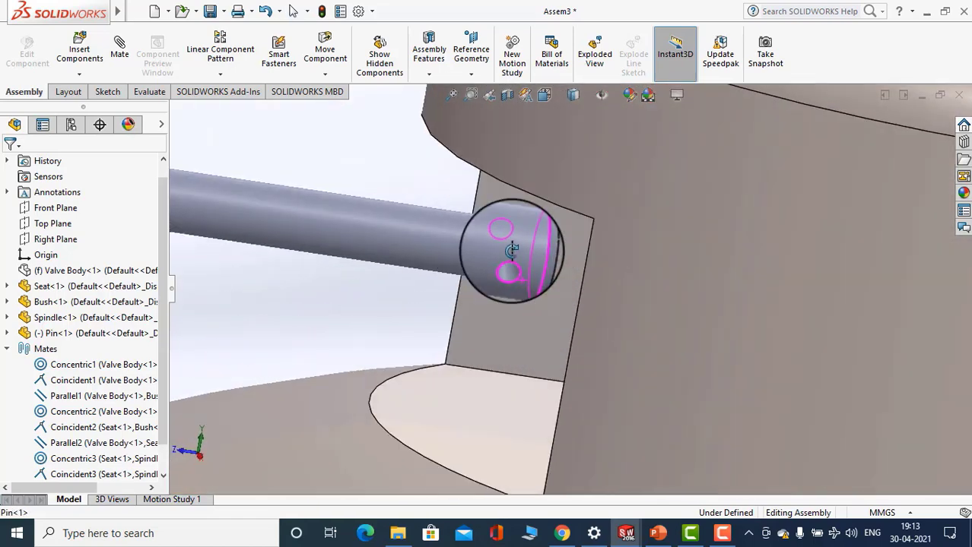
pyautogui.moveTo(512, 251); pyautogui.dragTo(537, 253)
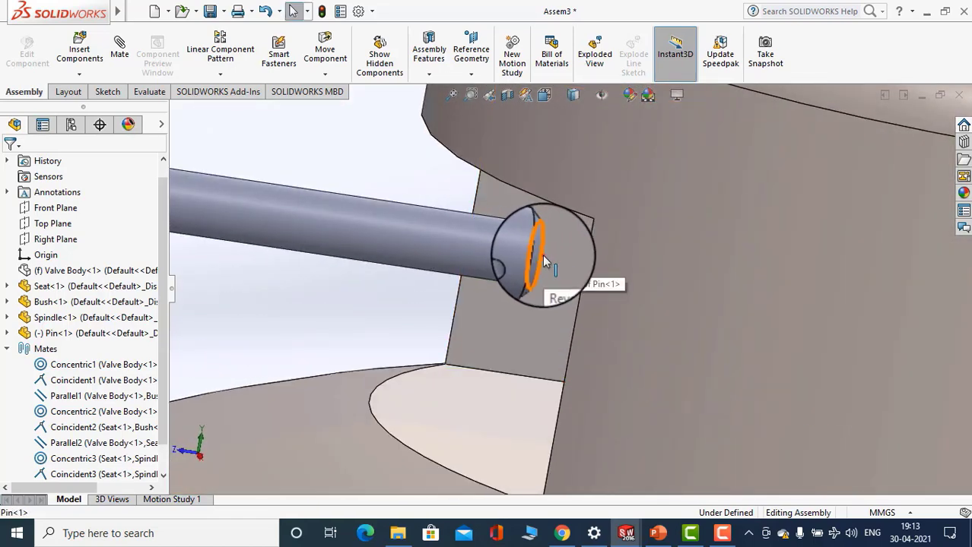
pyautogui.click(542, 255)
pyautogui.scroll(6, 536, 274)
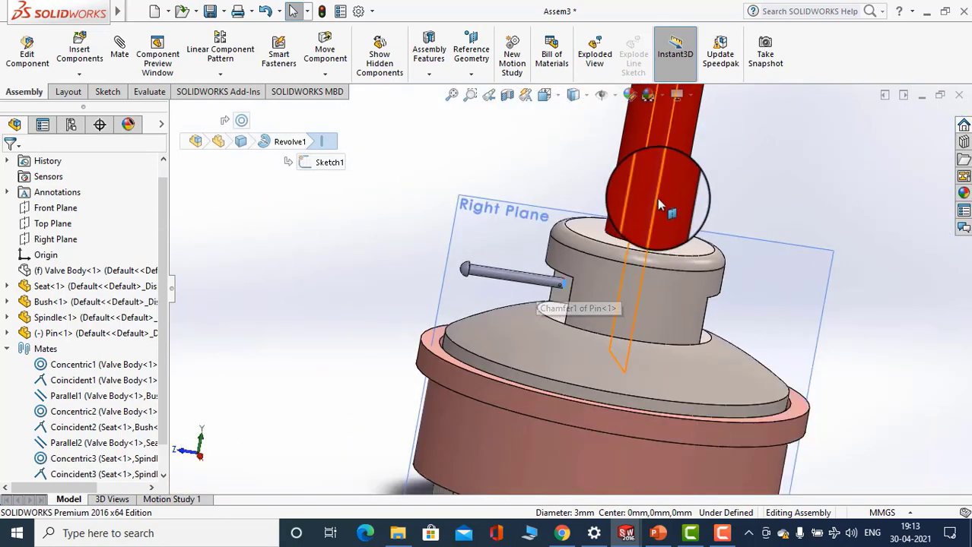
pyautogui.moveTo(657, 198); pyautogui.dragTo(503, 174)
pyautogui.click(501, 178)
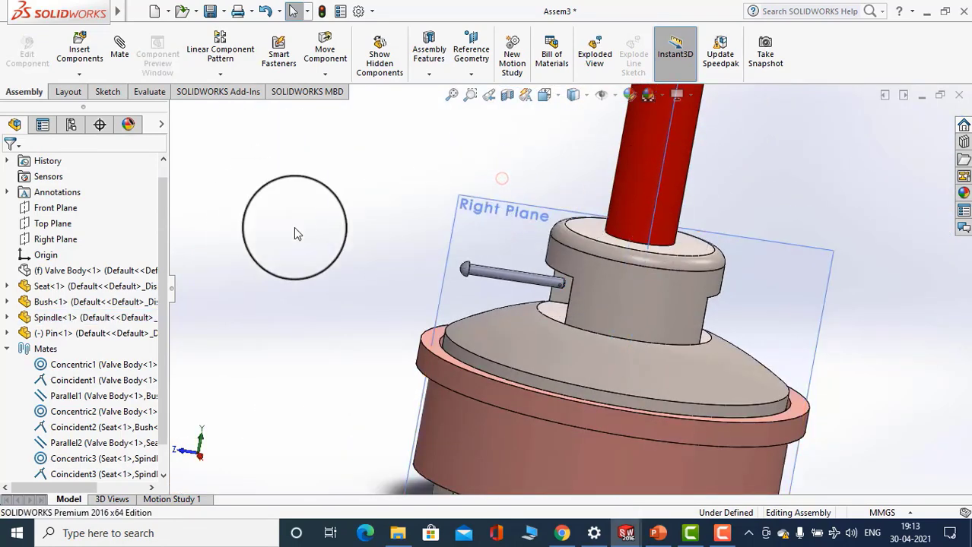
# Collapse the assembly's mates list and check the pin's position relative to the seat and spindle
pyautogui.click(7, 351)
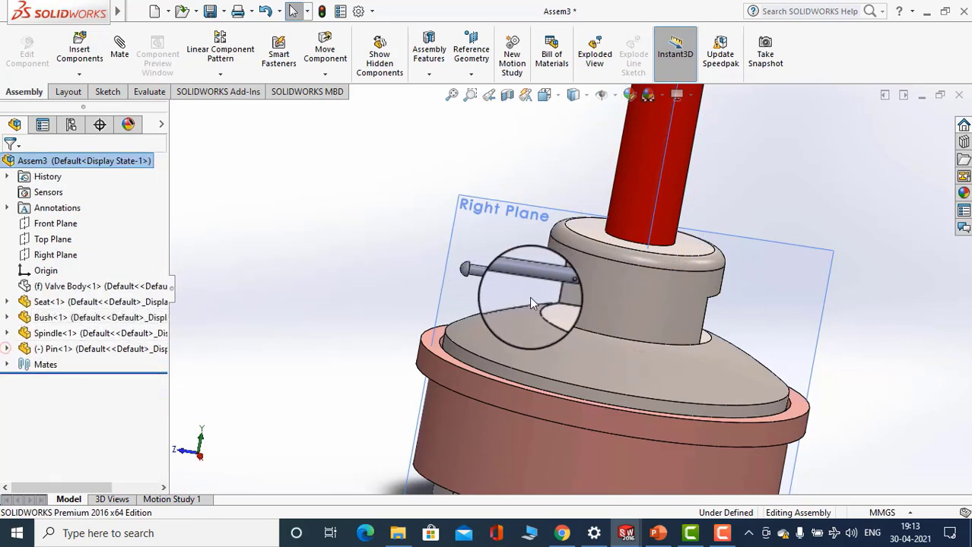
pyautogui.scroll(-3, 532, 289)
pyautogui.scroll(-2, 559, 289)
pyautogui.scroll(6, 551, 297)
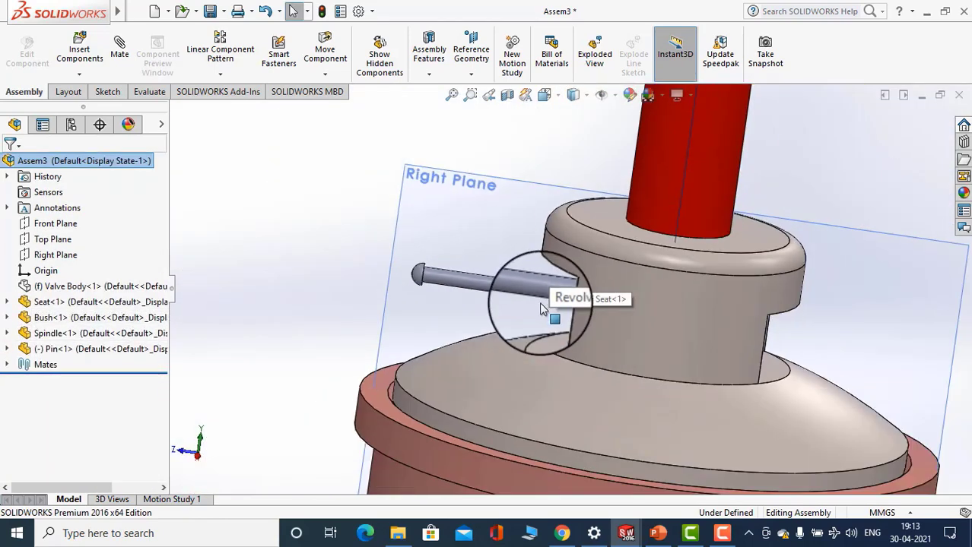
pyautogui.moveTo(654, 247); pyautogui.dragTo(586, 211)
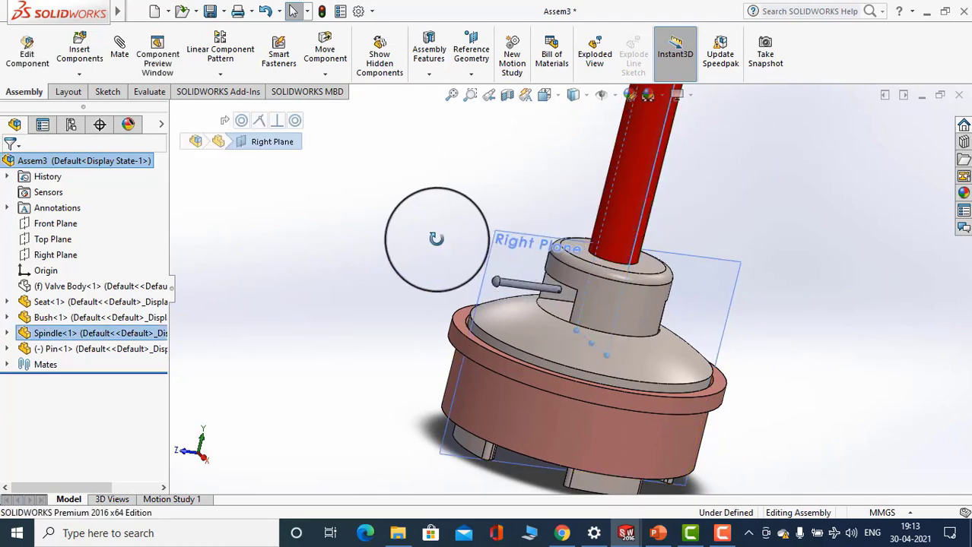
pyautogui.moveTo(436, 239); pyautogui.dragTo(538, 302, button='middle')
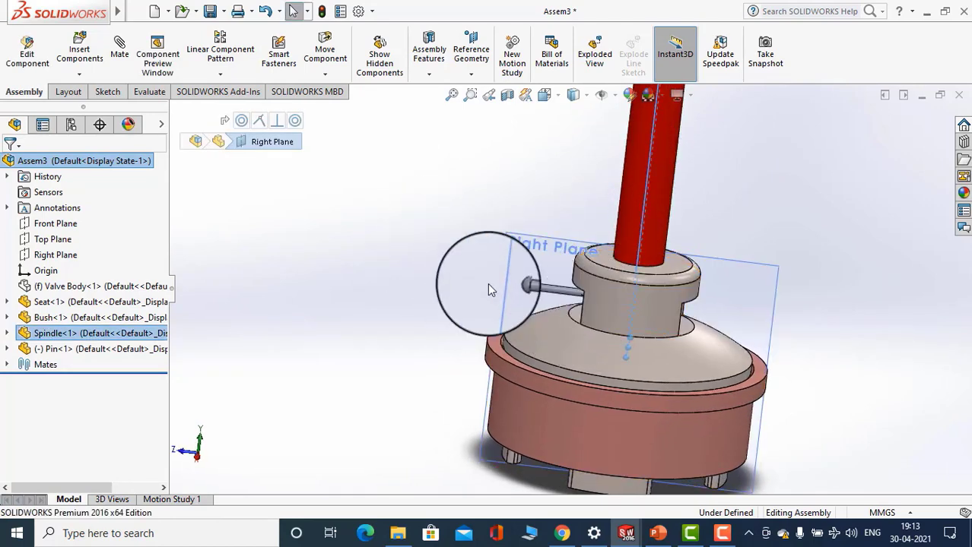
pyautogui.click(404, 247)
pyautogui.scroll(-2, 543, 332)
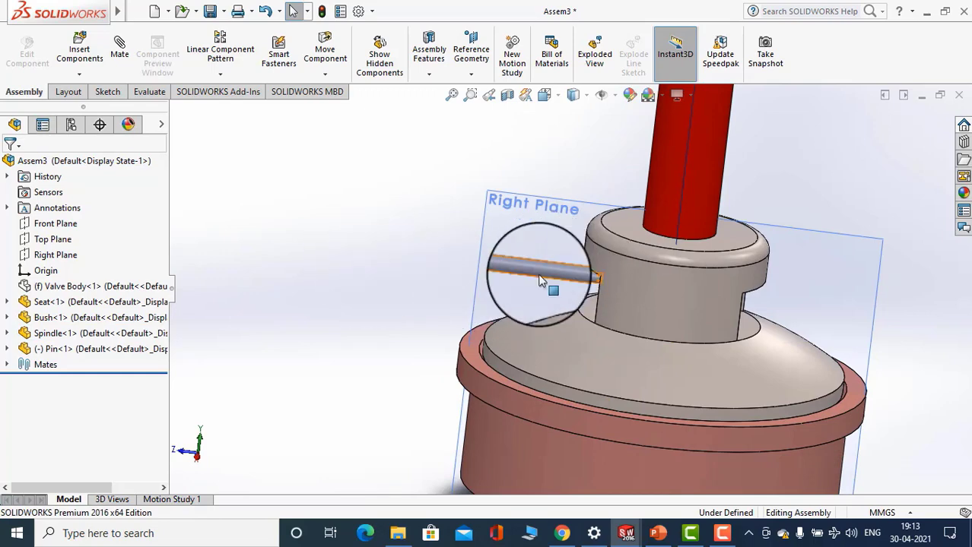
# Slide the pin out along its axis until it is clear of the seat
pyautogui.scroll(-2, 540, 282)
pyautogui.moveTo(539, 272); pyautogui.dragTo(339, 263)
pyautogui.click(334, 296)
pyautogui.moveTo(334, 296); pyautogui.dragTo(326, 293, button='middle')
# Measure the distance from the underside of the pin's head to its flat tip face
pyautogui.scroll(-6, 338, 226)
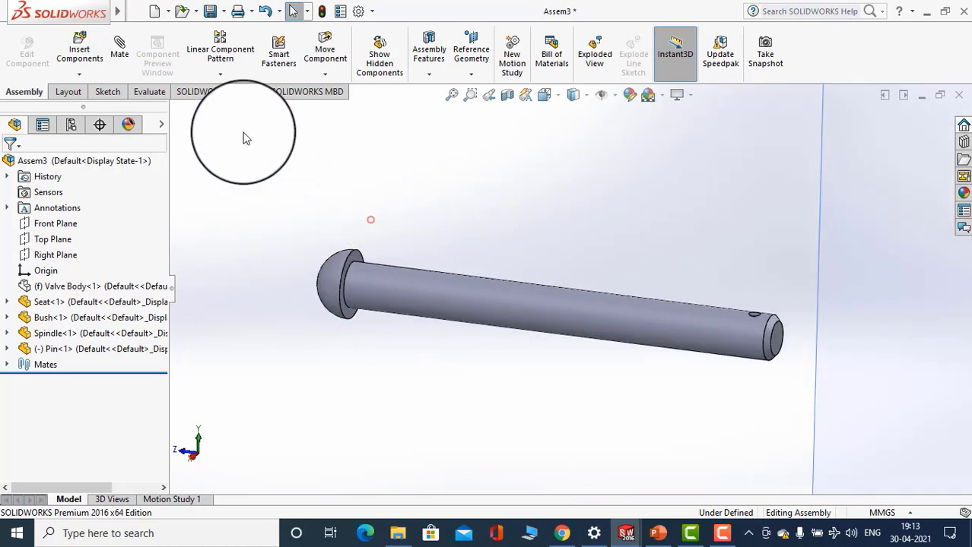
pyautogui.click(152, 92)
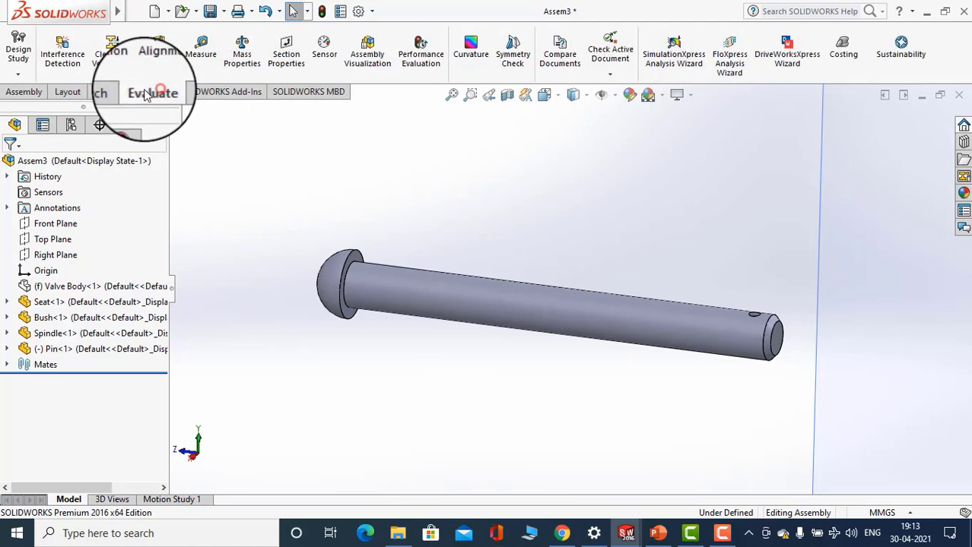
pyautogui.click(201, 49)
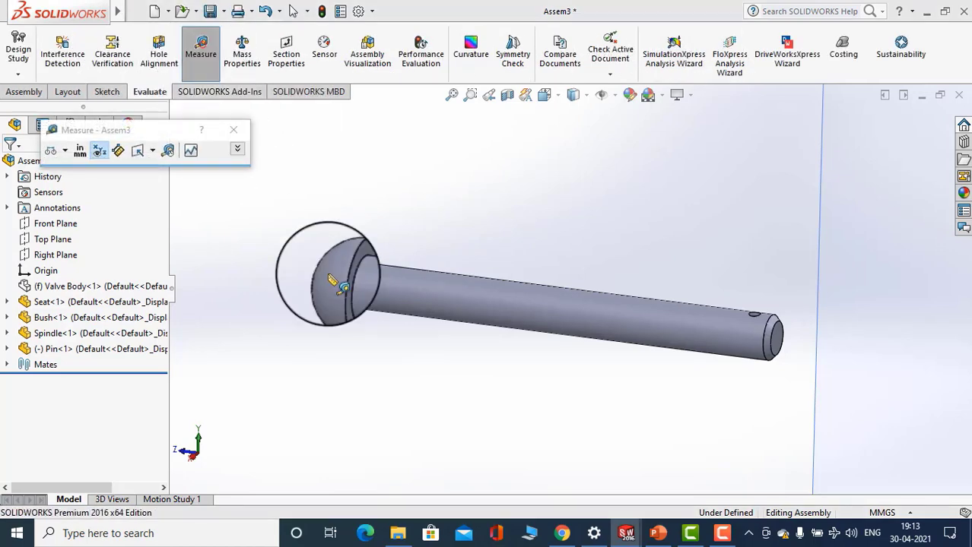
pyautogui.scroll(-5, 327, 282)
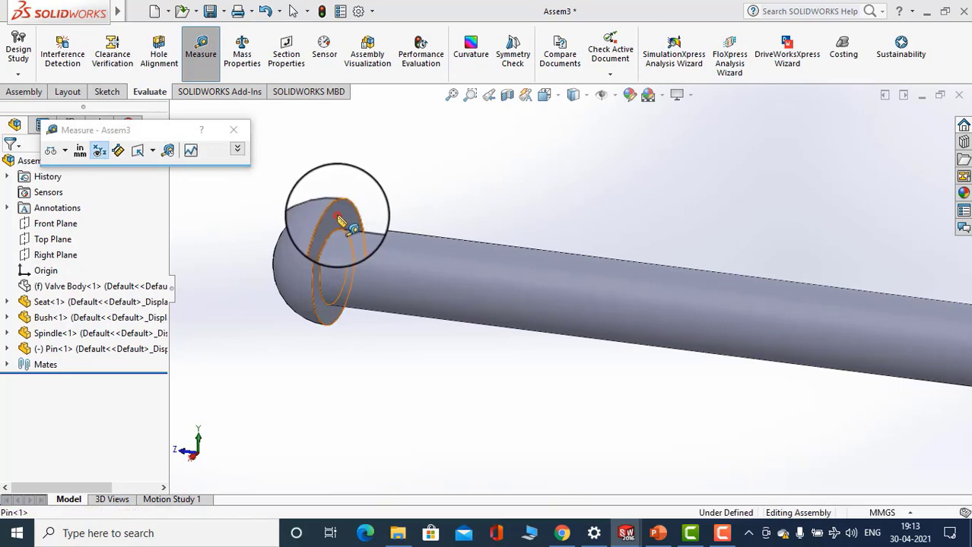
pyautogui.click(341, 220)
pyautogui.scroll(5, 336, 217)
pyautogui.scroll(-6, 578, 304)
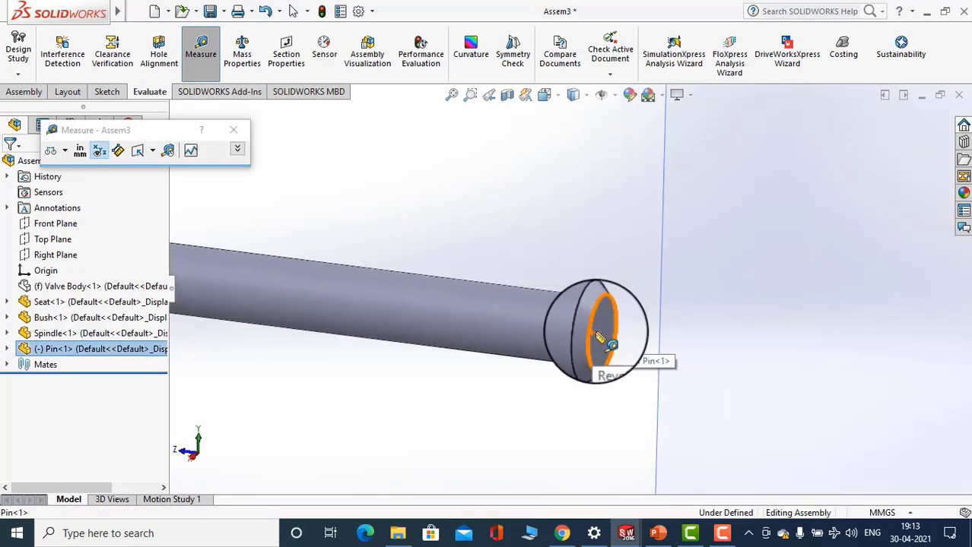
pyautogui.scroll(5, 601, 312)
pyautogui.scroll(-4, 504, 310)
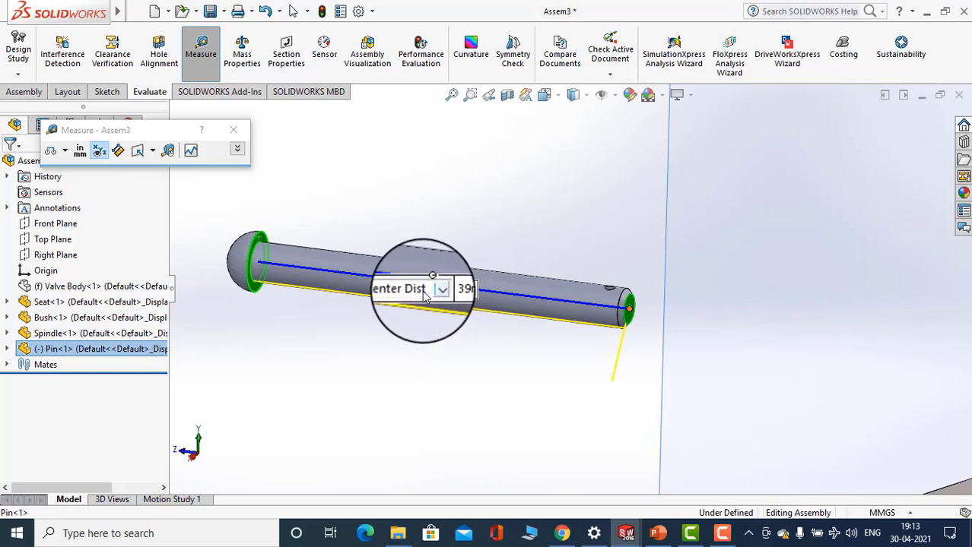
pyautogui.click(235, 130)
# Add a distance mate between the spindle's Right Plane and the flat tip face of the pin
pyautogui.scroll(5, 400, 163)
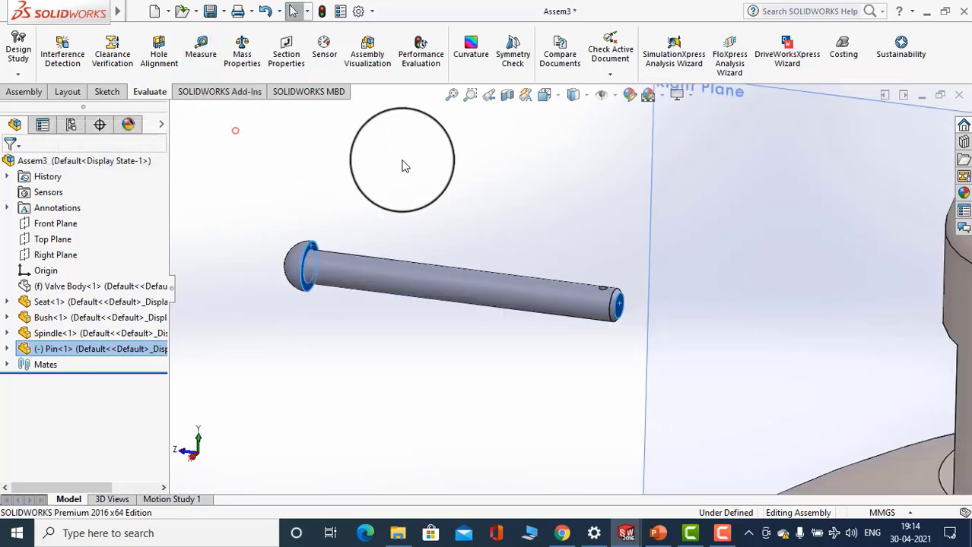
pyautogui.moveTo(452, 238); pyautogui.dragTo(421, 210, button='middle')
pyautogui.scroll(-4, 465, 246)
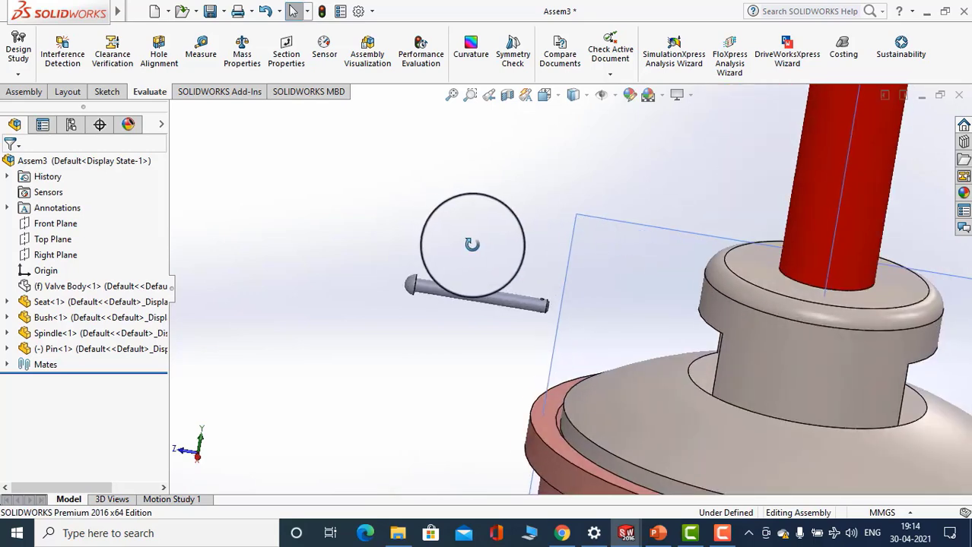
pyautogui.moveTo(363, 231); pyautogui.dragTo(373, 198, button='middle')
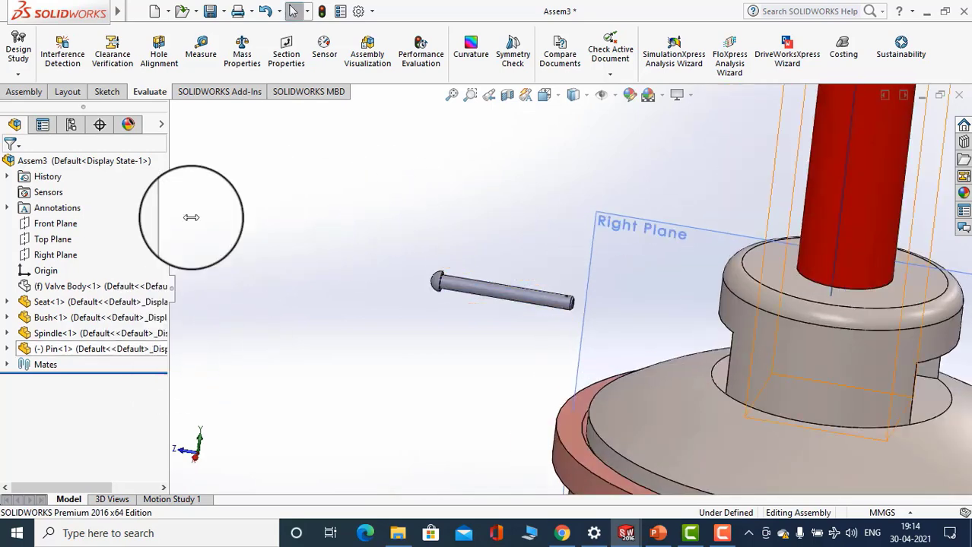
pyautogui.click(35, 97)
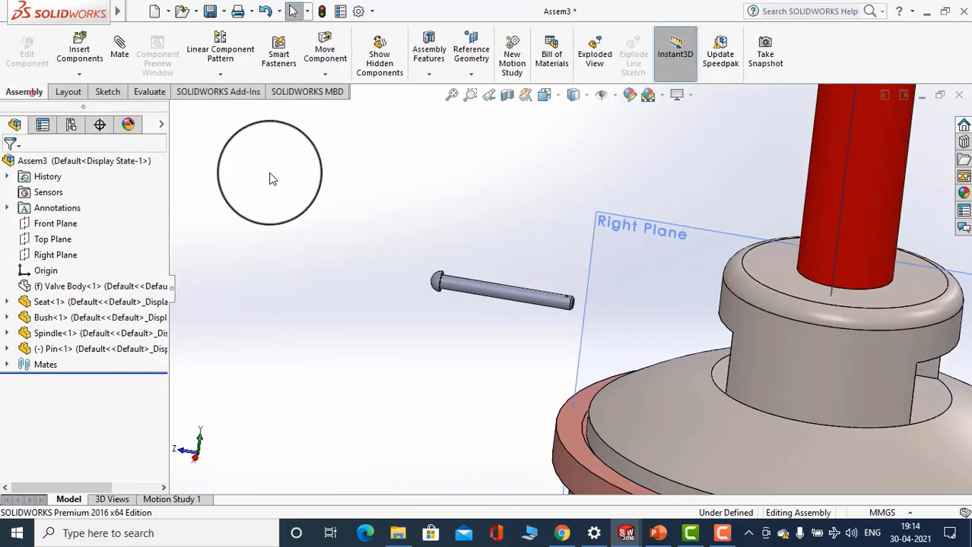
pyautogui.click(127, 67)
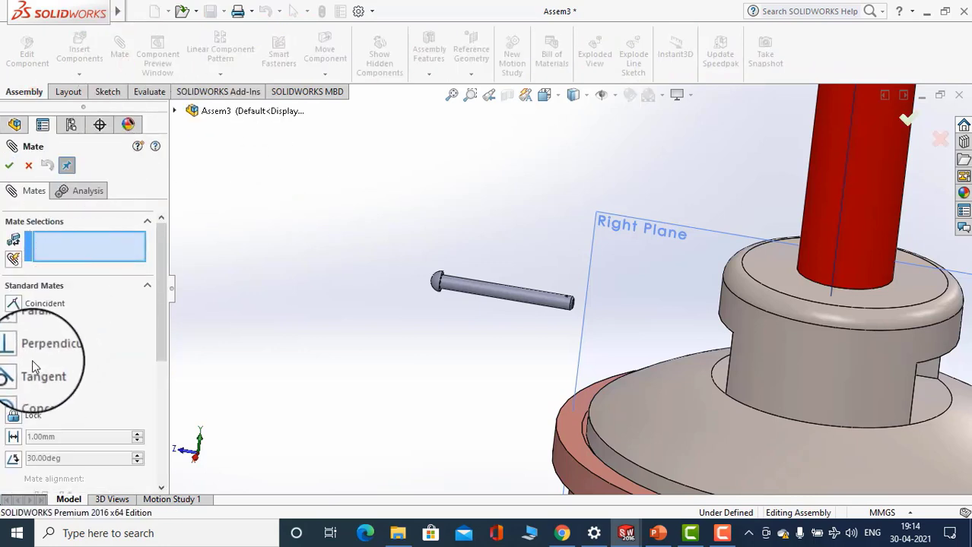
pyautogui.click(13, 437)
pyautogui.scroll(3, 627, 384)
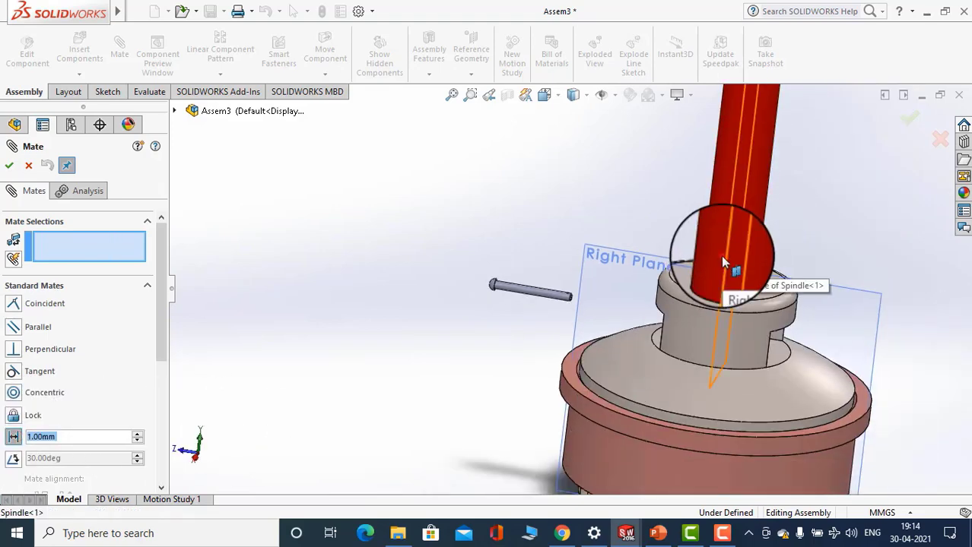
pyautogui.click(720, 254)
pyautogui.moveTo(721, 255); pyautogui.dragTo(628, 263, button='middle')
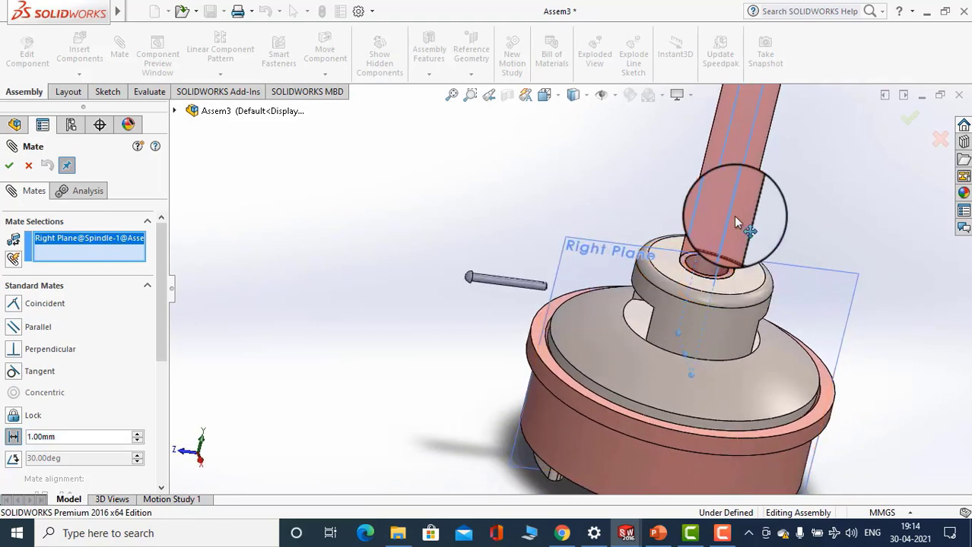
pyautogui.moveTo(564, 355); pyautogui.dragTo(469, 315, button='middle')
pyautogui.scroll(-4, 514, 278)
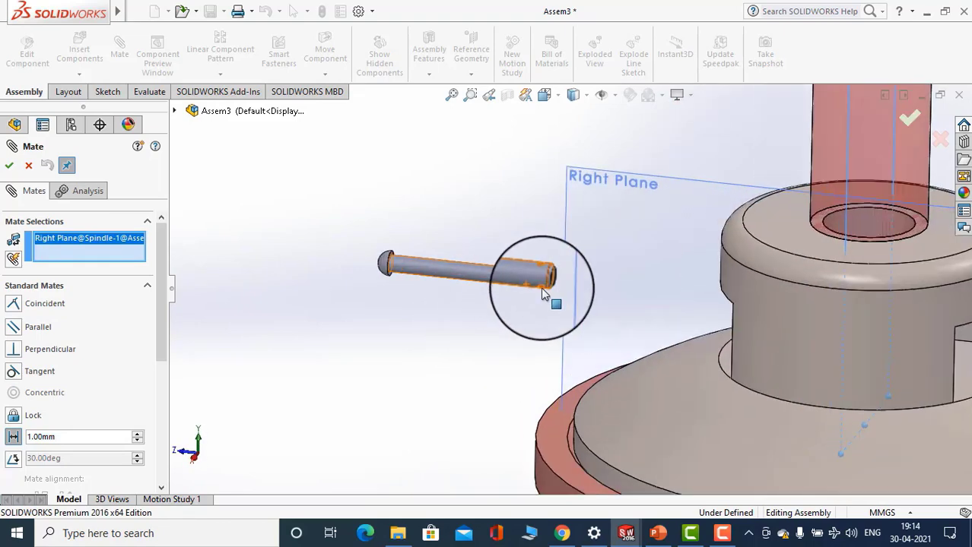
pyautogui.scroll(-5, 542, 292)
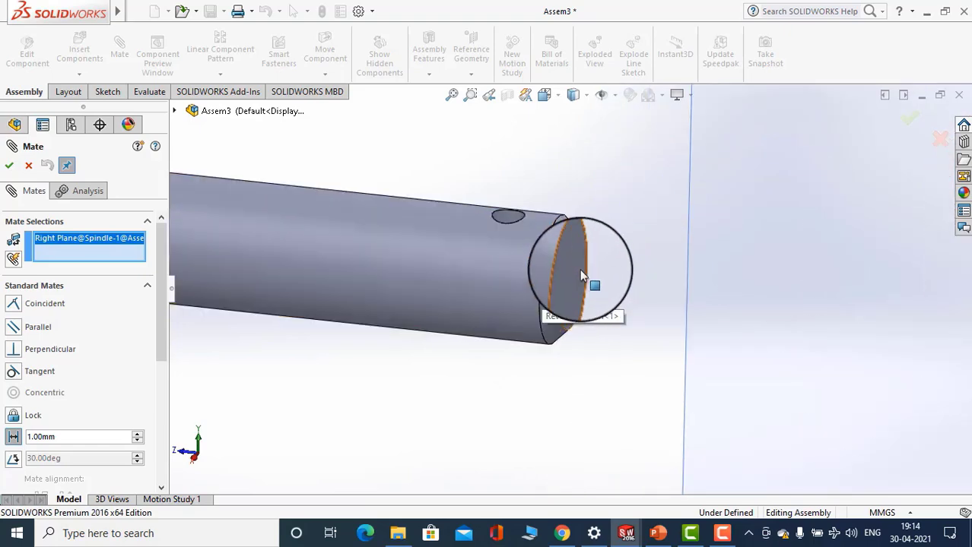
pyautogui.click(582, 276)
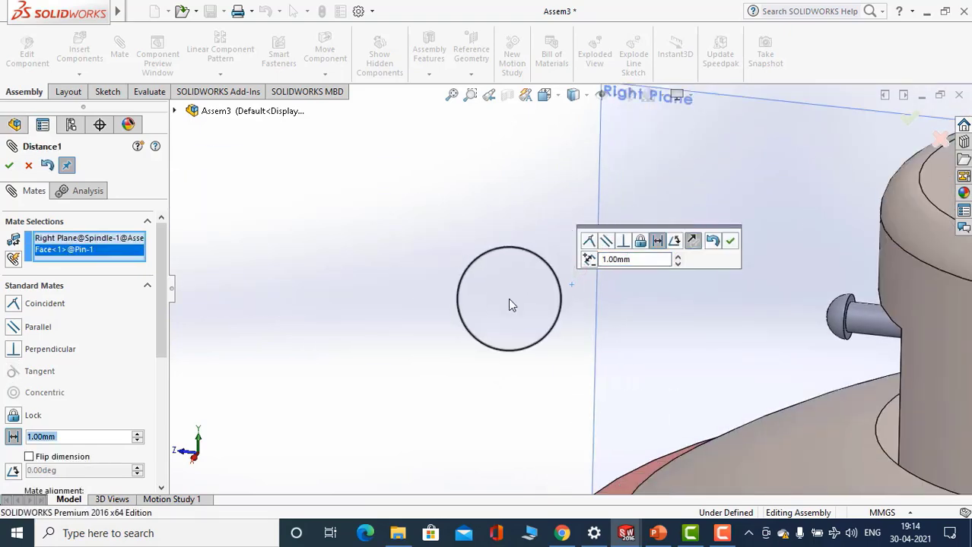
# Flip the pin's distance mate to the other side of the plane and set the distance to 19.50 mm
pyautogui.scroll(4, 509, 299)
pyautogui.moveTo(676, 339); pyautogui.dragTo(625, 316, button='middle')
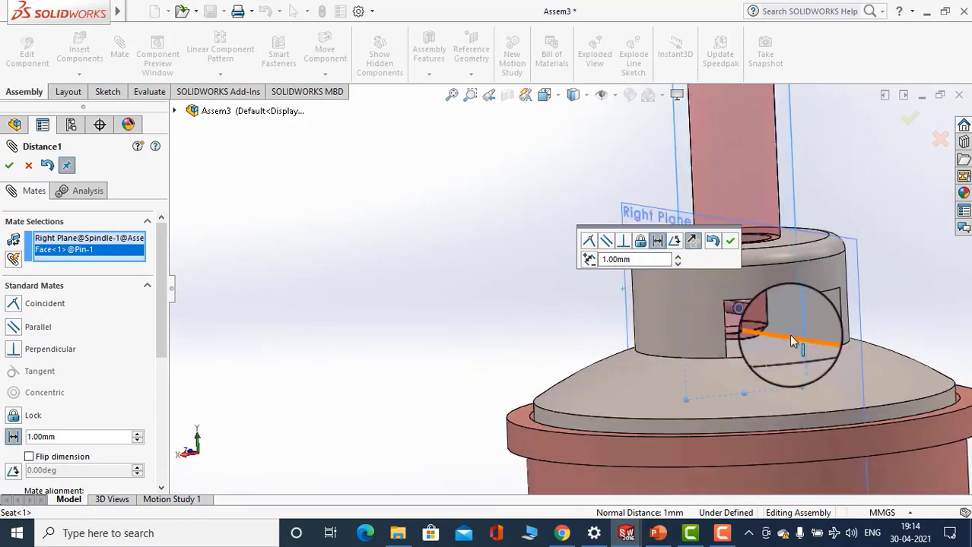
pyautogui.scroll(-5, 790, 343)
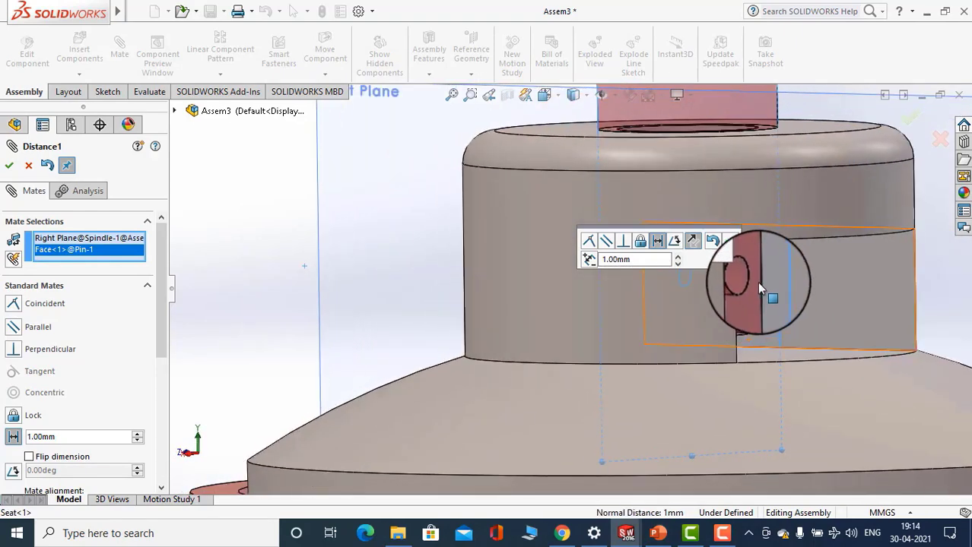
pyautogui.scroll(-3, 760, 287)
pyautogui.moveTo(725, 294); pyautogui.dragTo(650, 380, button='middle')
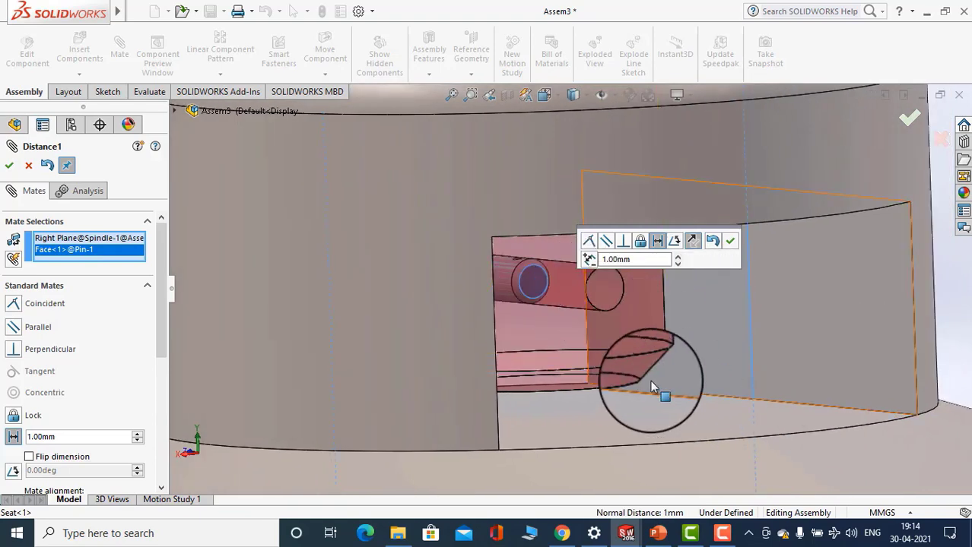
pyautogui.scroll(6, 650, 380)
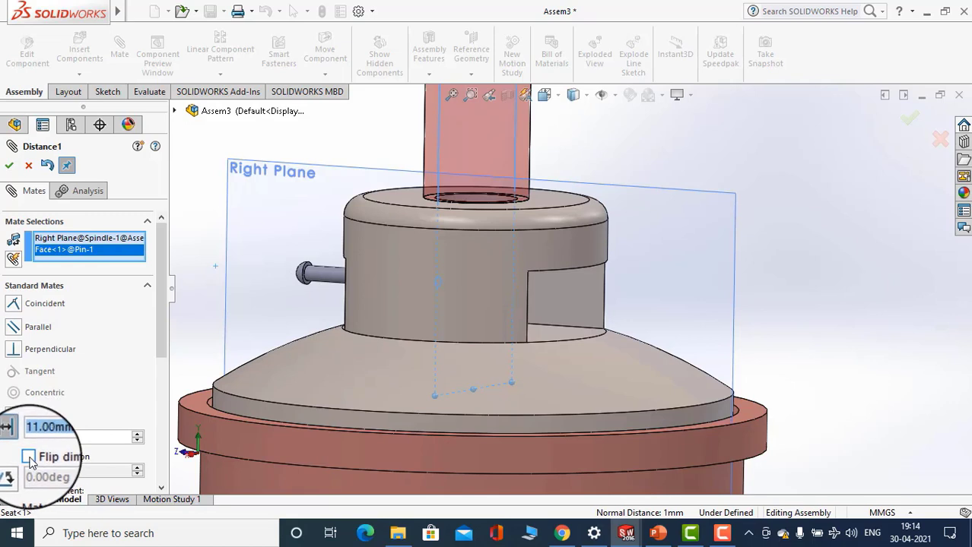
pyautogui.click(68, 438)
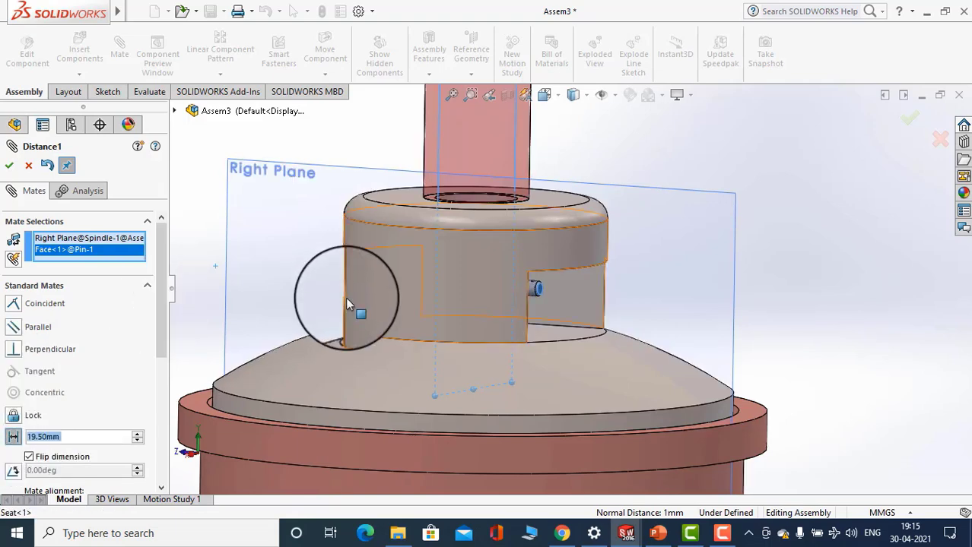
# Increase the mate distance to 29.50 mm and check the pin head's position in the seat's slot
pyautogui.moveTo(380, 298); pyautogui.dragTo(327, 279, button='middle')
pyautogui.moveTo(262, 272); pyautogui.dragTo(354, 279, button='middle')
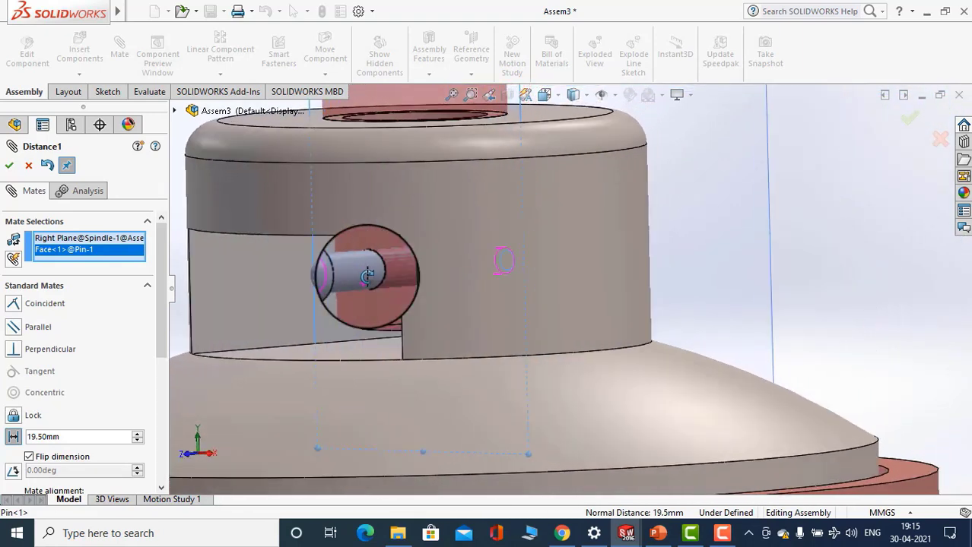
pyautogui.click(138, 435)
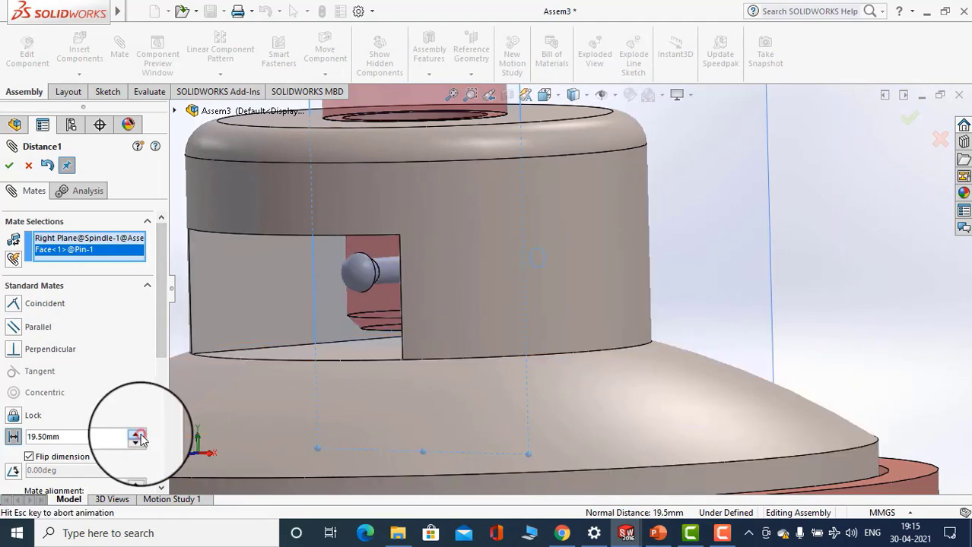
pyautogui.moveTo(280, 375); pyautogui.dragTo(288, 375, button='middle')
pyautogui.scroll(-3, 358, 269)
pyautogui.moveTo(358, 268); pyautogui.dragTo(333, 351, button='middle')
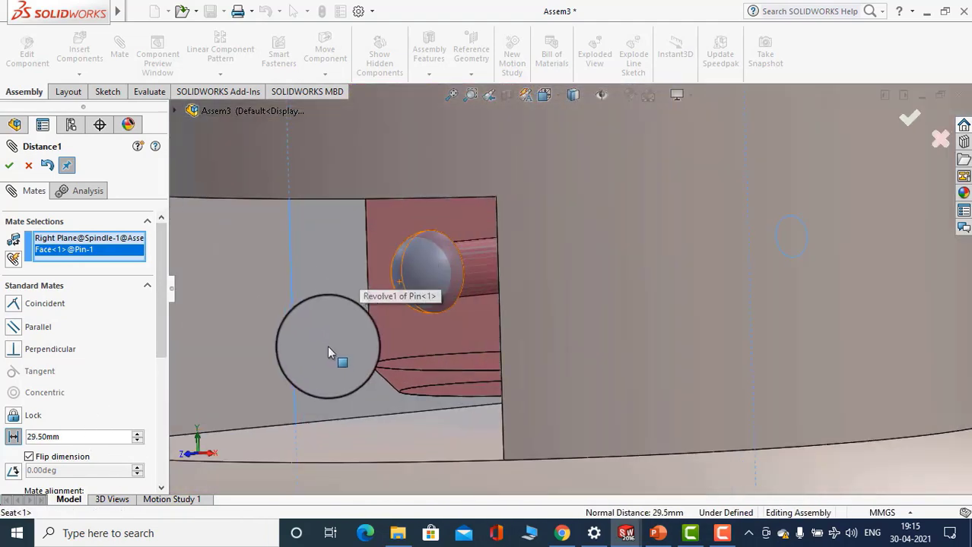
pyautogui.moveTo(412, 294)
pyautogui.mouseDown(button='middle')
pyautogui.moveTo(400, 283)
pyautogui.moveTo(405, 259)
pyautogui.moveTo(420, 278)
pyautogui.mouseUp(button='middle')
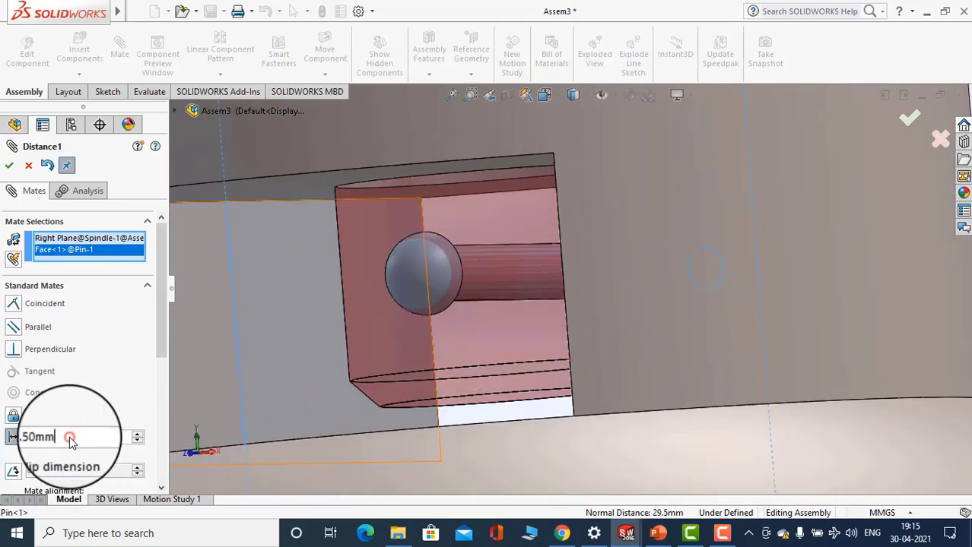
# Set the distance between the spindle's Right Plane and the pin's tip face to 25.00 mm
pyautogui.press('BackSpace')
pyautogui.press('BackSpace')
pyautogui.press('BackSpace')
pyautogui.press('BackSpace')
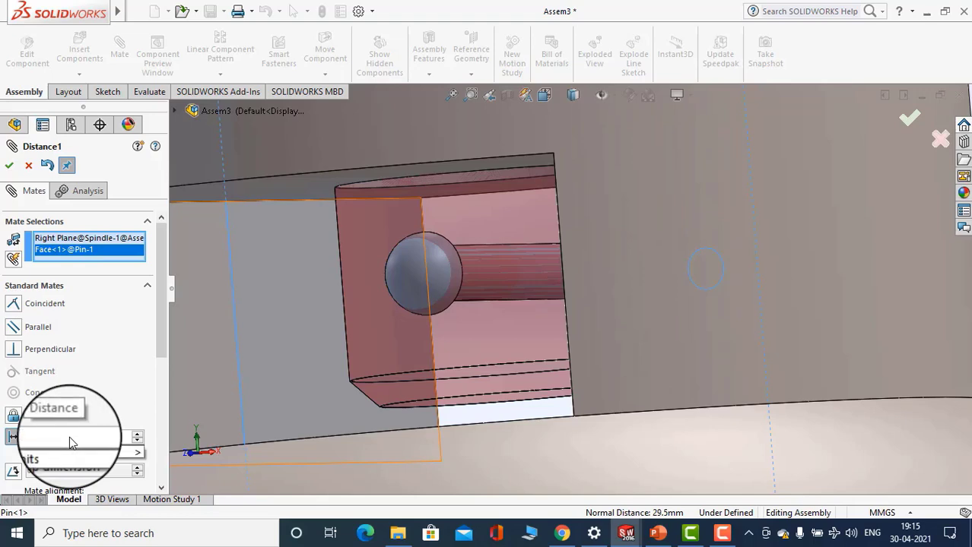
pyautogui.write('25.00mm')
pyautogui.press('Return')
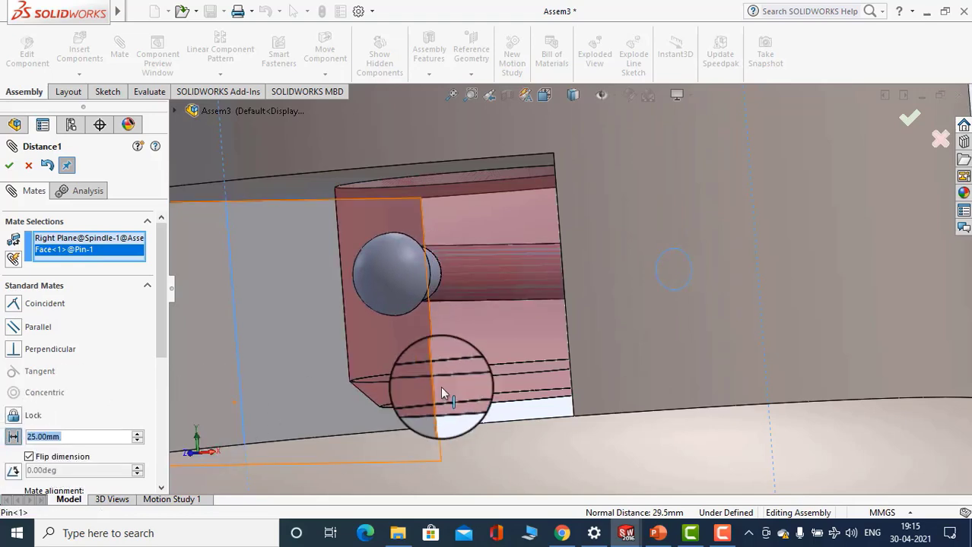
# Set the pin's mate distance to 26.50 mm and accept the distance mate
pyautogui.scroll(3, 481, 349)
pyautogui.scroll(2, 482, 351)
pyautogui.moveTo(482, 350); pyautogui.dragTo(450, 353, button='middle')
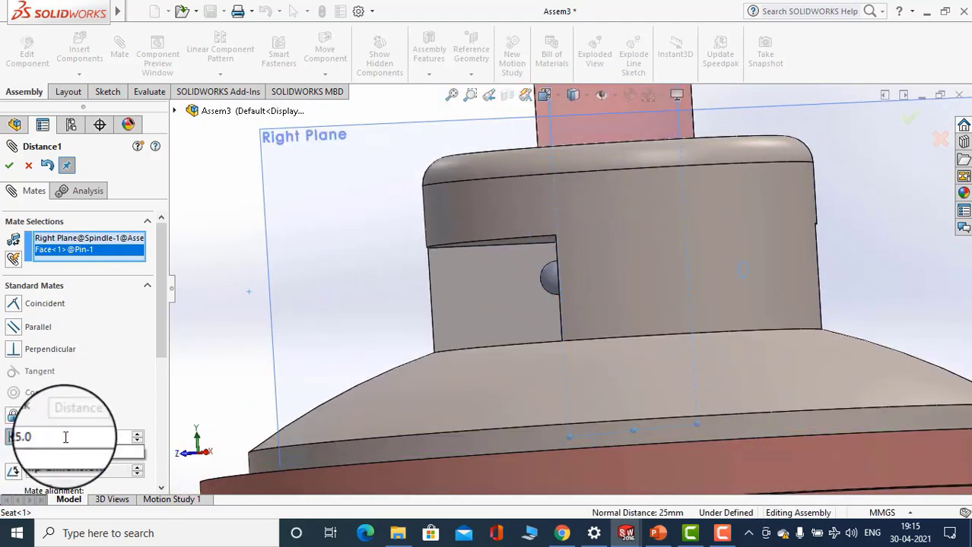
pyautogui.write('26.50mm')
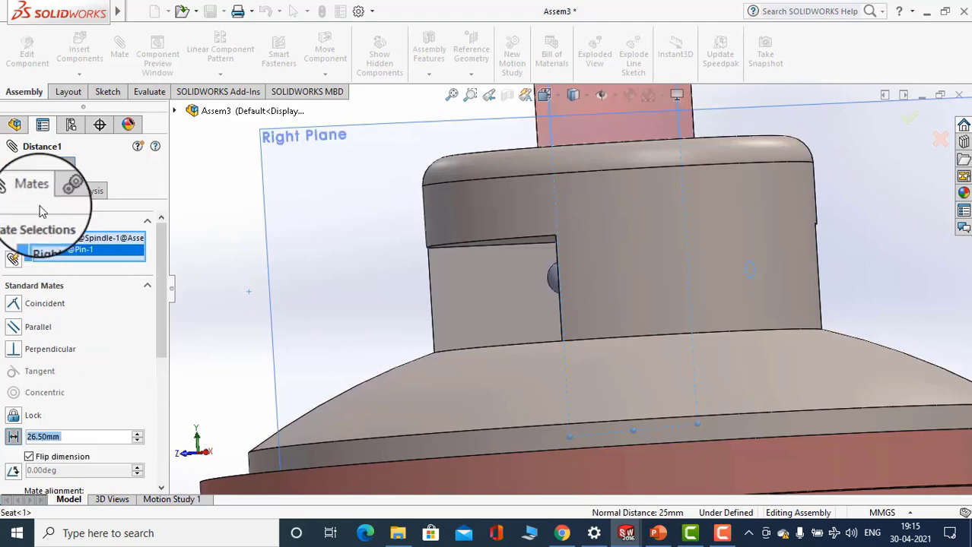
pyautogui.click(9, 165)
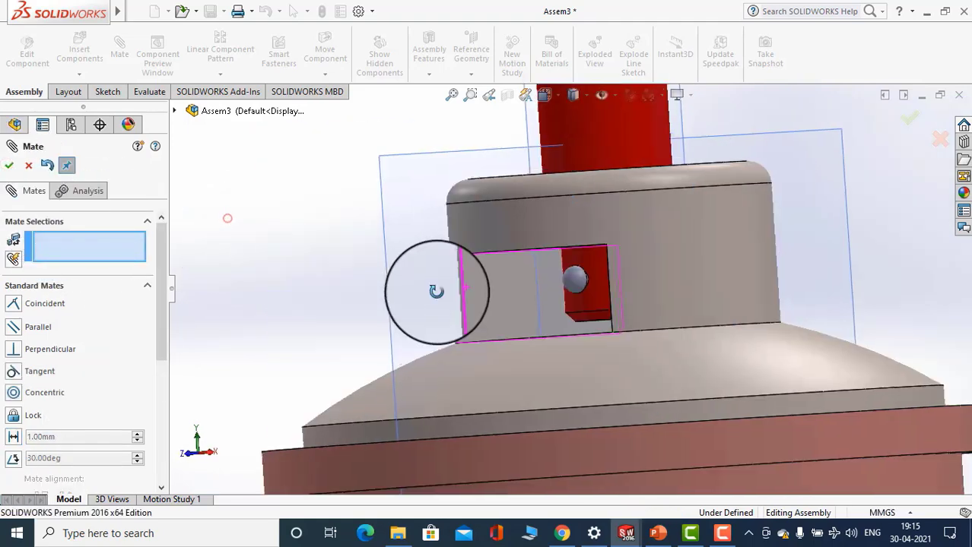
# Examine both ends of the pin in the seat's slot from several sides and leave the Mate command
pyautogui.scroll(-10, 574, 277)
pyautogui.scroll(10, 566, 271)
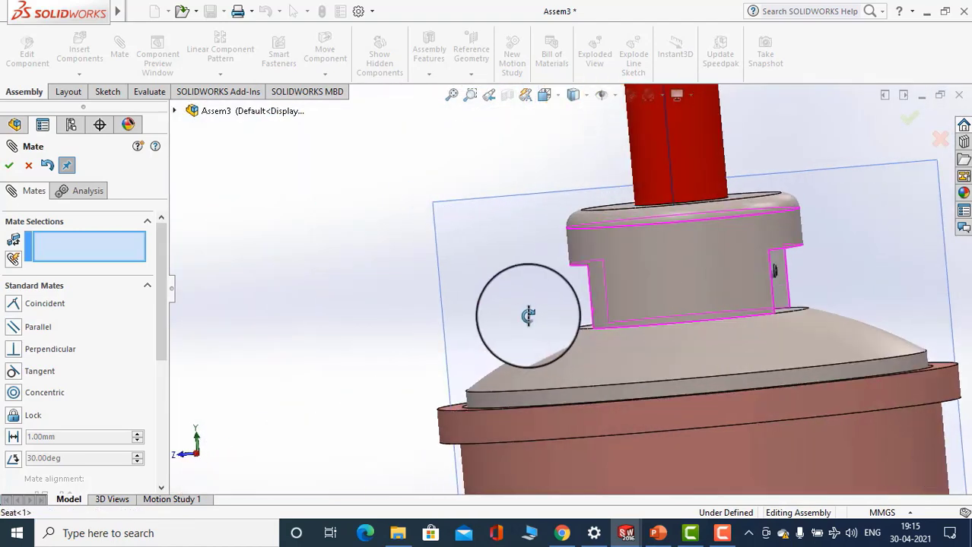
pyautogui.moveTo(528, 315); pyautogui.dragTo(563, 346, button='middle')
pyautogui.scroll(-8, 798, 263)
pyautogui.scroll(6, 776, 302)
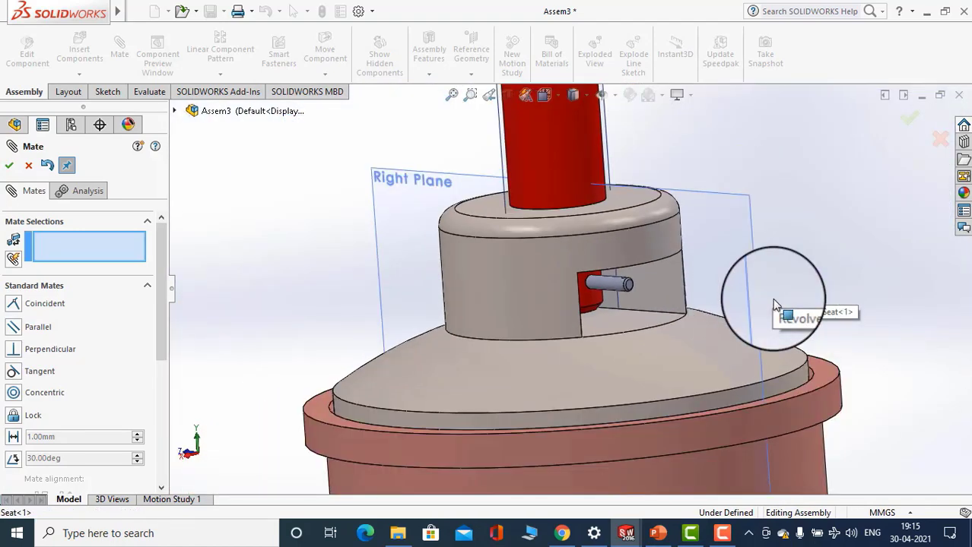
pyautogui.moveTo(672, 305)
pyautogui.mouseDown(button='middle')
pyautogui.moveTo(645, 285)
pyautogui.moveTo(634, 298)
pyautogui.moveTo(689, 304)
pyautogui.mouseUp(button='middle')
pyautogui.scroll(6, 689, 304)
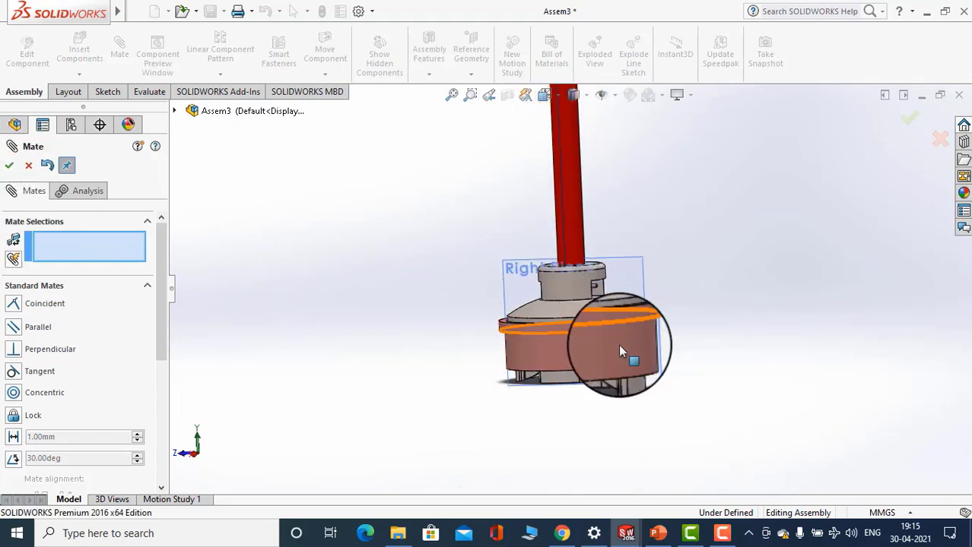
pyautogui.moveTo(618, 345); pyautogui.dragTo(672, 365, button='middle')
pyautogui.scroll(-3, 550, 287)
pyautogui.moveTo(550, 287)
pyautogui.mouseDown(button='middle')
pyautogui.moveTo(597, 262)
pyautogui.moveTo(601, 278)
pyautogui.moveTo(569, 284)
pyautogui.mouseUp(button='middle')
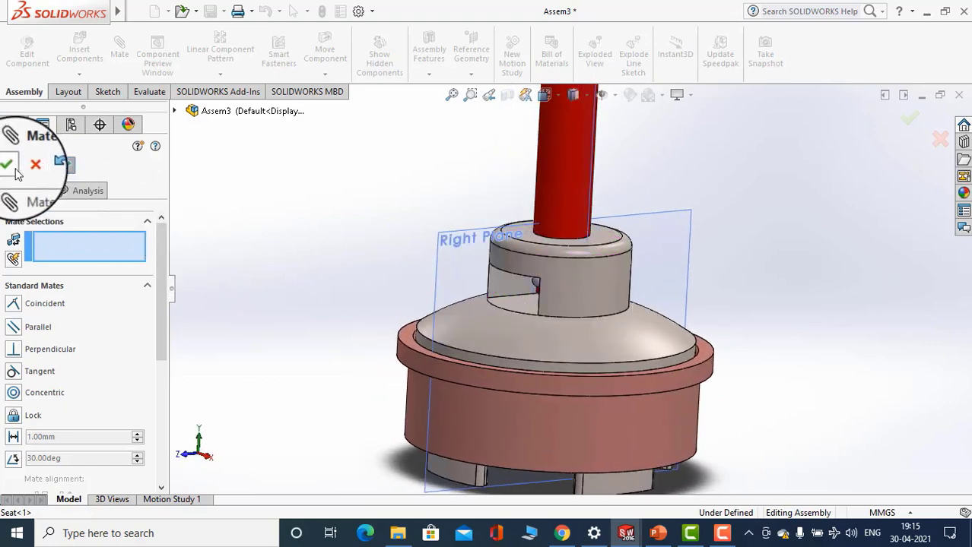
pyautogui.press('Escape')
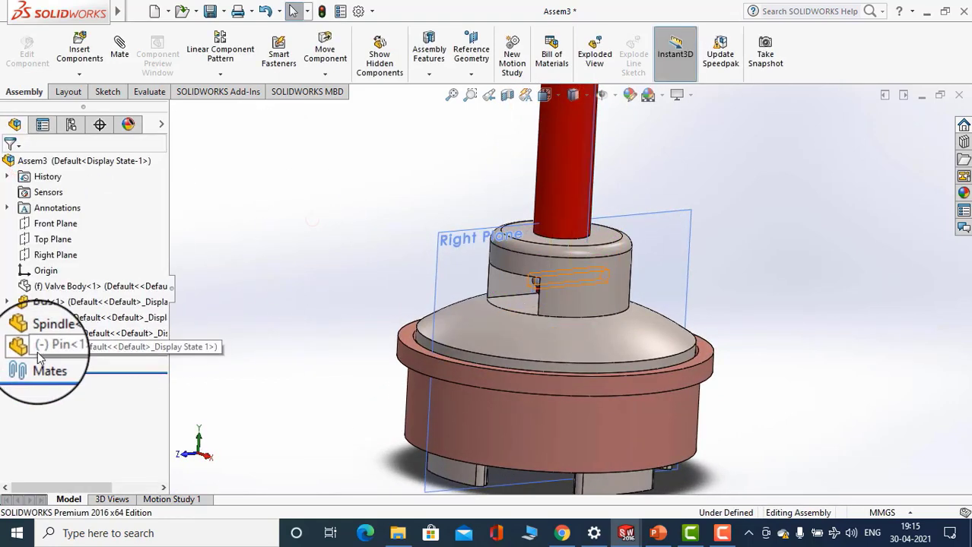
# Expand the pin's feature tree and examine how the Right Planes of the spindle and seat lie relative to the pin in the slot
pyautogui.click(288, 282)
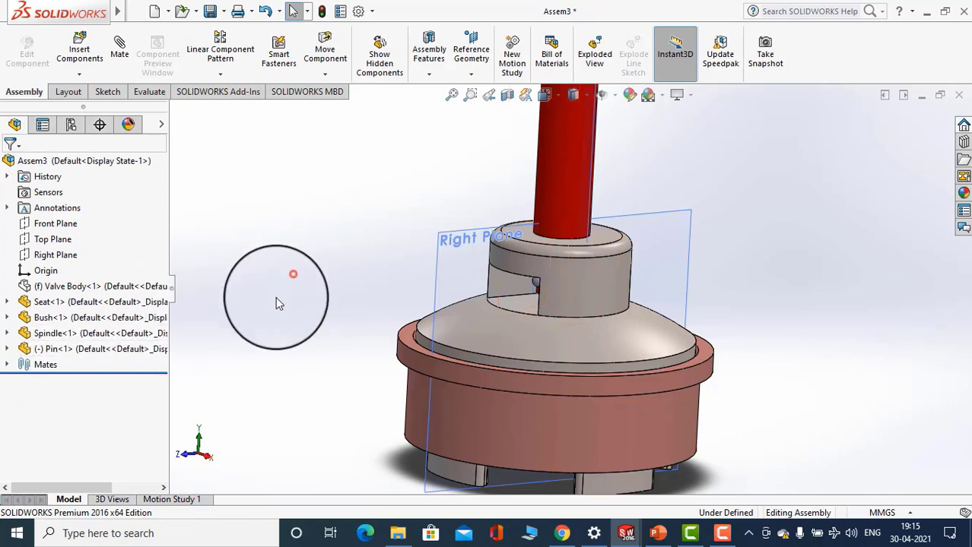
pyautogui.click(8, 349)
pyautogui.moveTo(317, 319); pyautogui.dragTo(373, 296, button='middle')
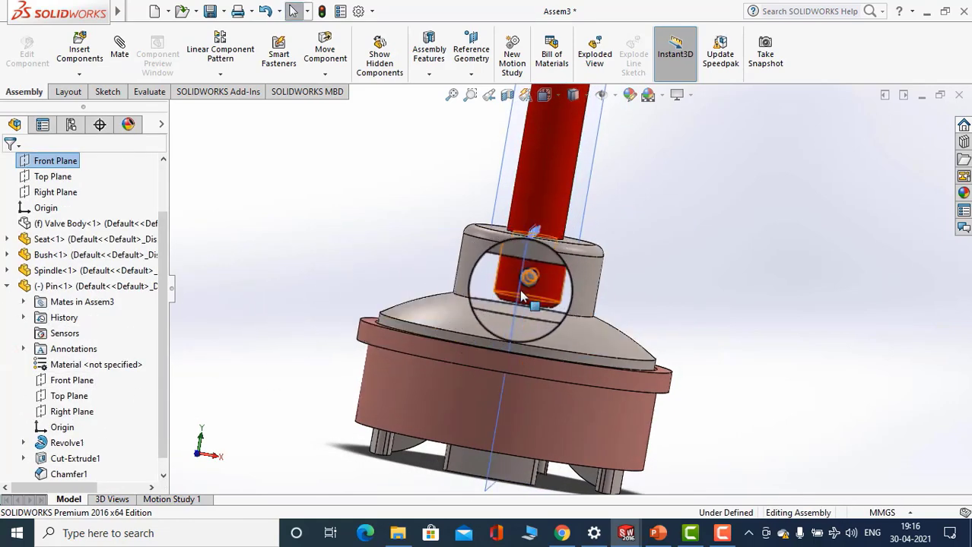
pyautogui.scroll(-4, 535, 296)
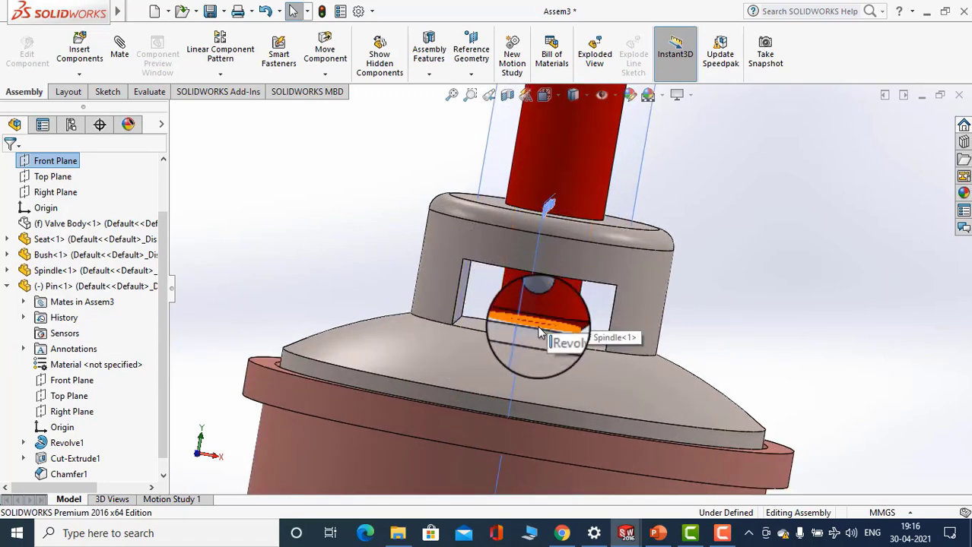
pyautogui.scroll(-3, 537, 307)
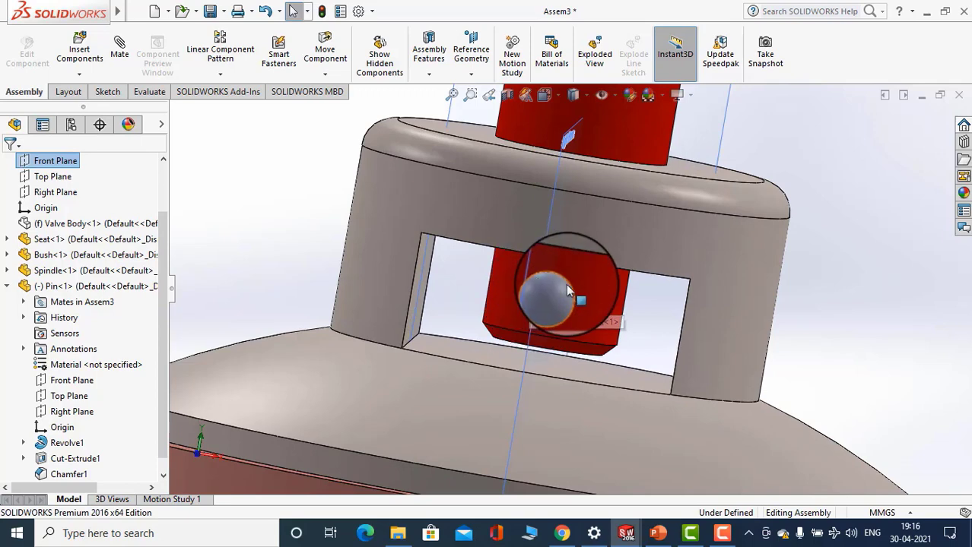
pyautogui.scroll(5, 564, 310)
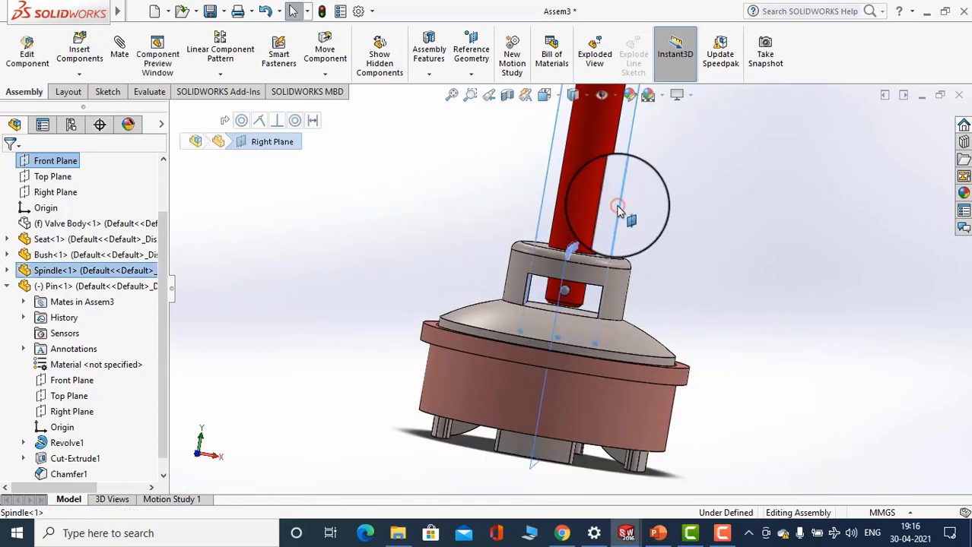
pyautogui.scroll(3, 612, 210)
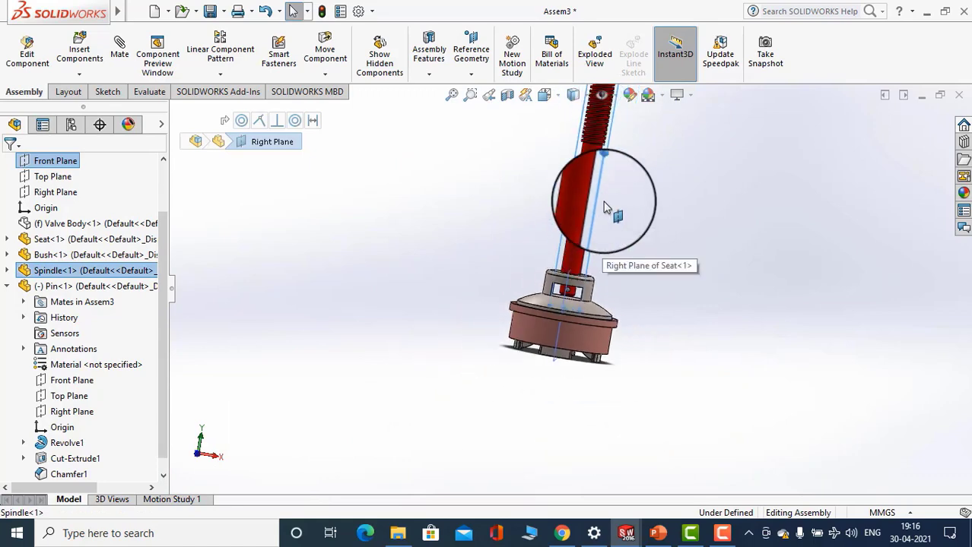
pyautogui.scroll(-6, 601, 205)
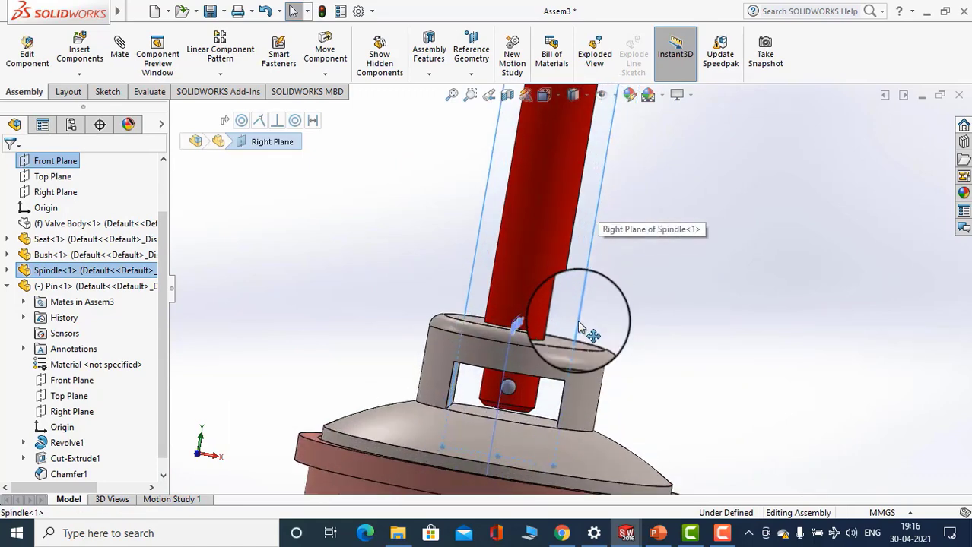
pyautogui.moveTo(565, 320); pyautogui.dragTo(521, 302, button='middle')
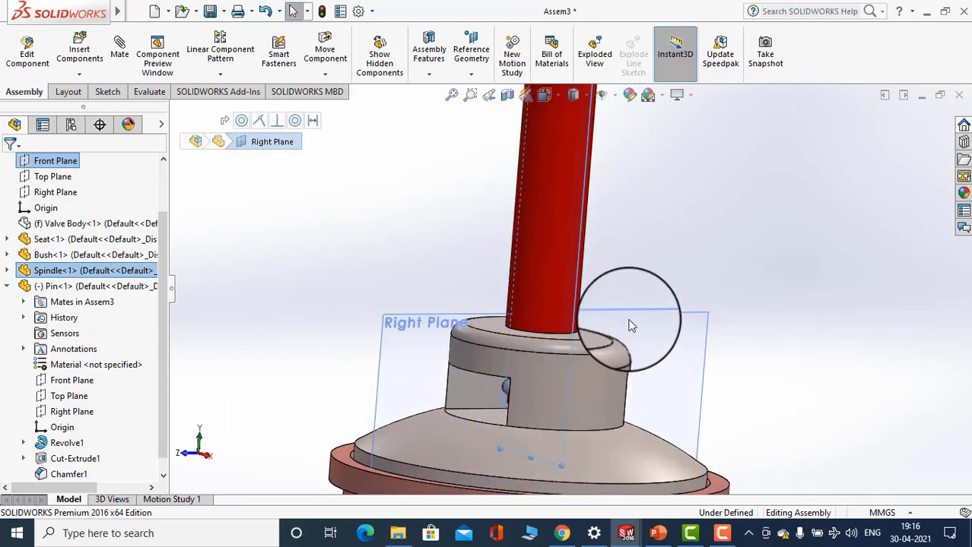
pyautogui.click(654, 311)
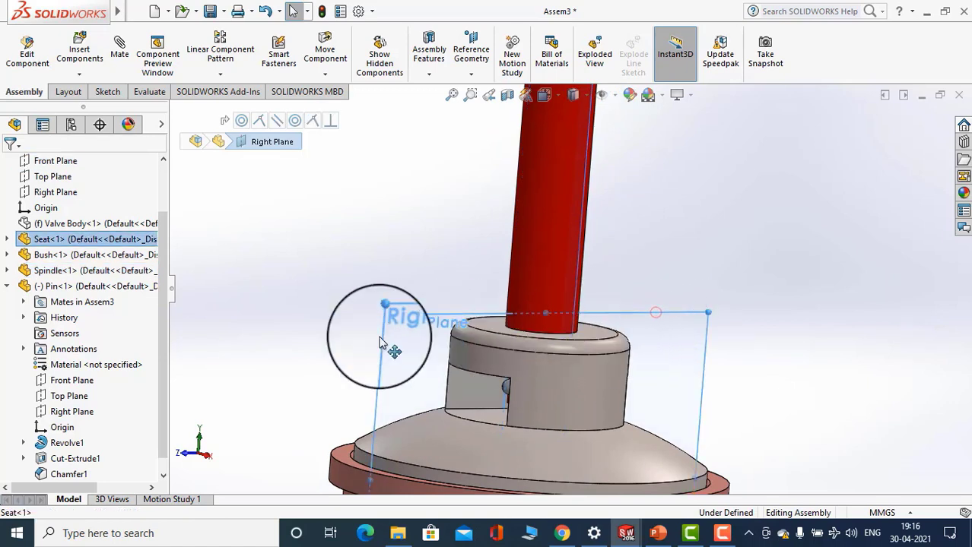
# Compare the pin's Right and Top Planes and show its Top Plane in the assembly
pyautogui.click(65, 413)
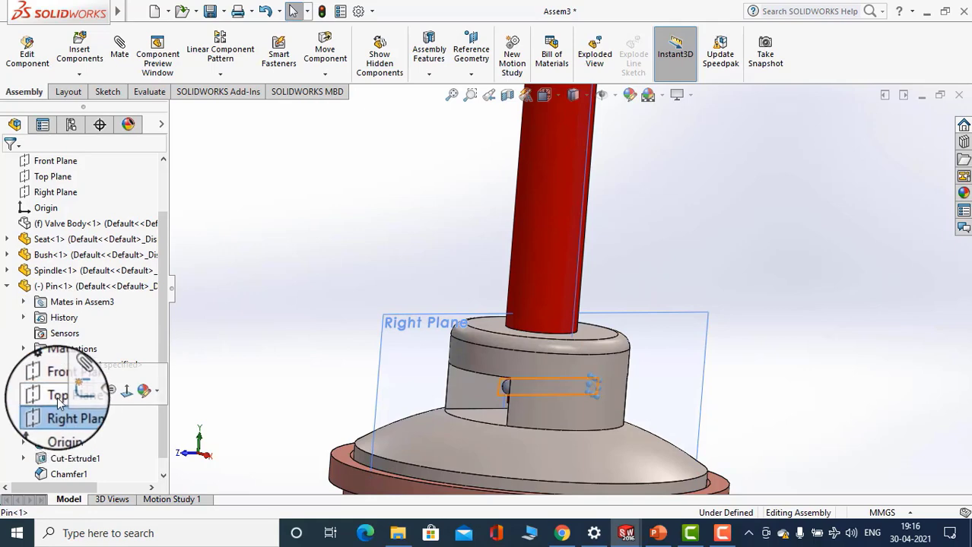
pyautogui.click(60, 396)
pyautogui.moveTo(254, 397); pyautogui.dragTo(378, 342, button='middle')
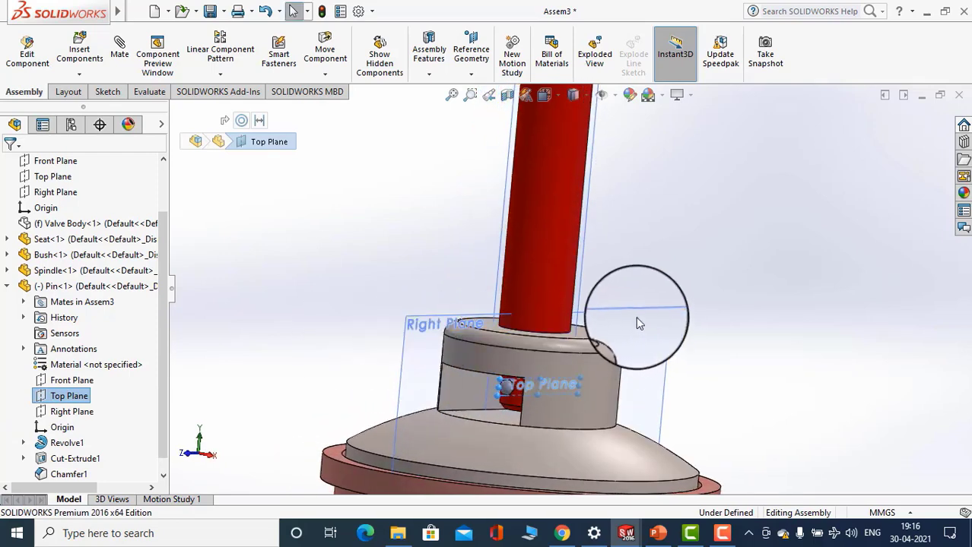
pyautogui.rightClick(64, 401)
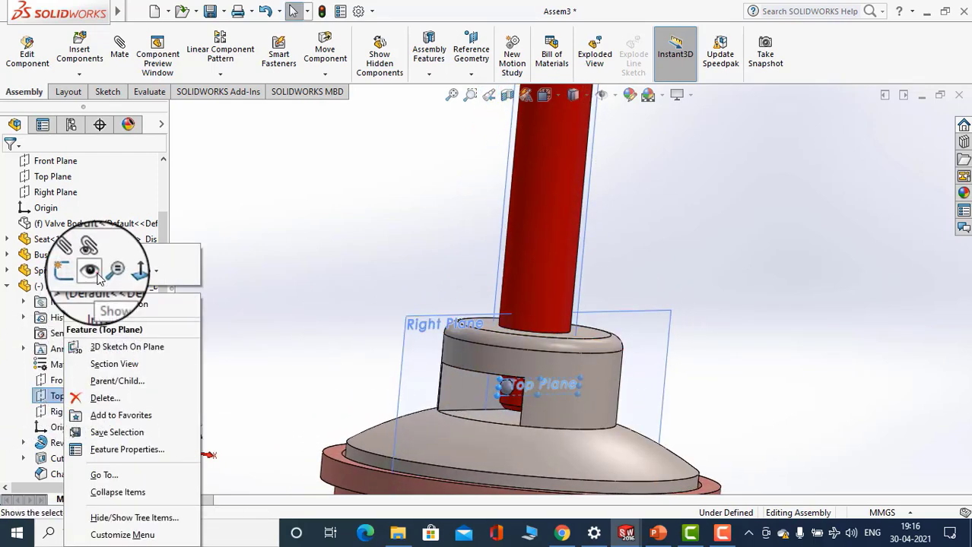
pyautogui.click(97, 273)
pyautogui.scroll(-2, 498, 395)
pyautogui.moveTo(514, 399); pyautogui.dragTo(533, 395, button='middle')
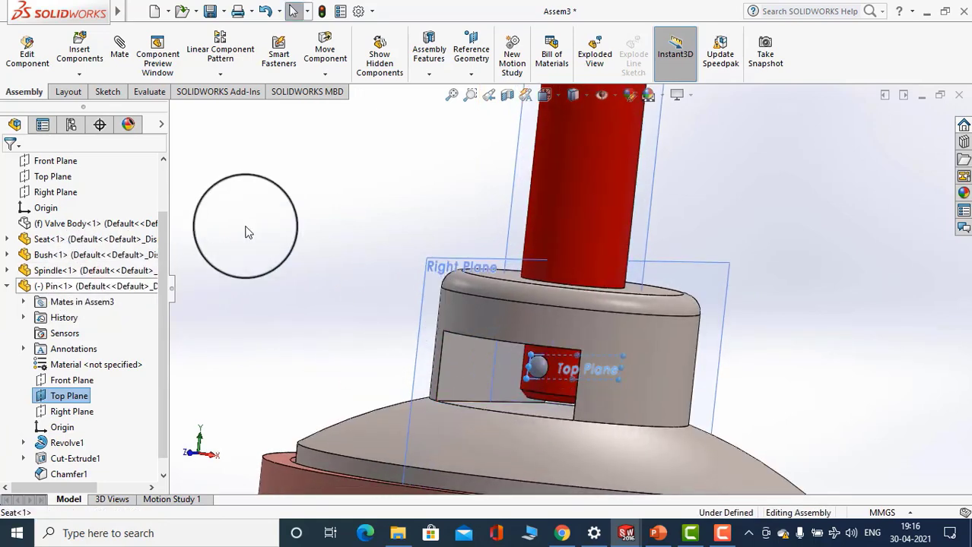
# Add a parallel mate between the pin's Top Plane and the seat's Right Plane, then collapse the pin's feature tree
pyautogui.click(119, 48)
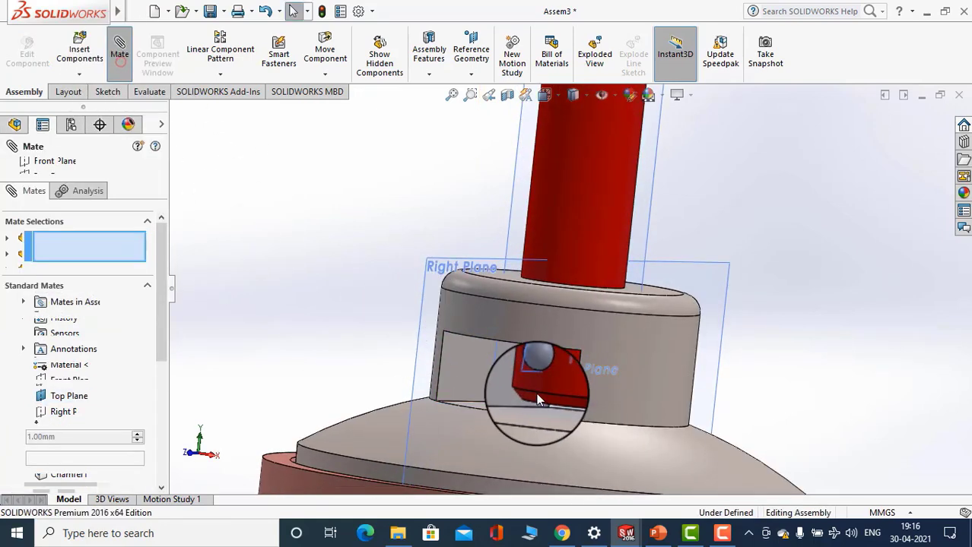
pyautogui.scroll(-2, 533, 380)
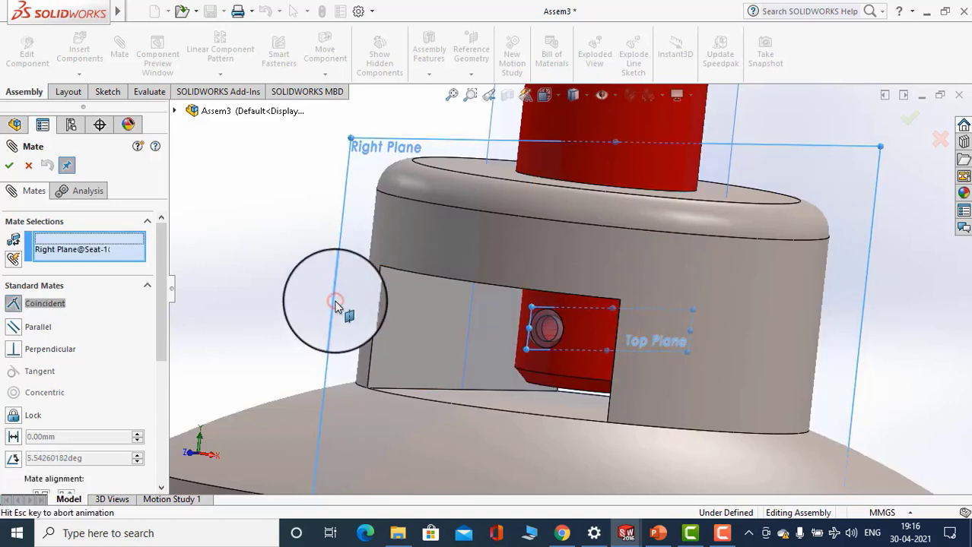
pyautogui.click(13, 326)
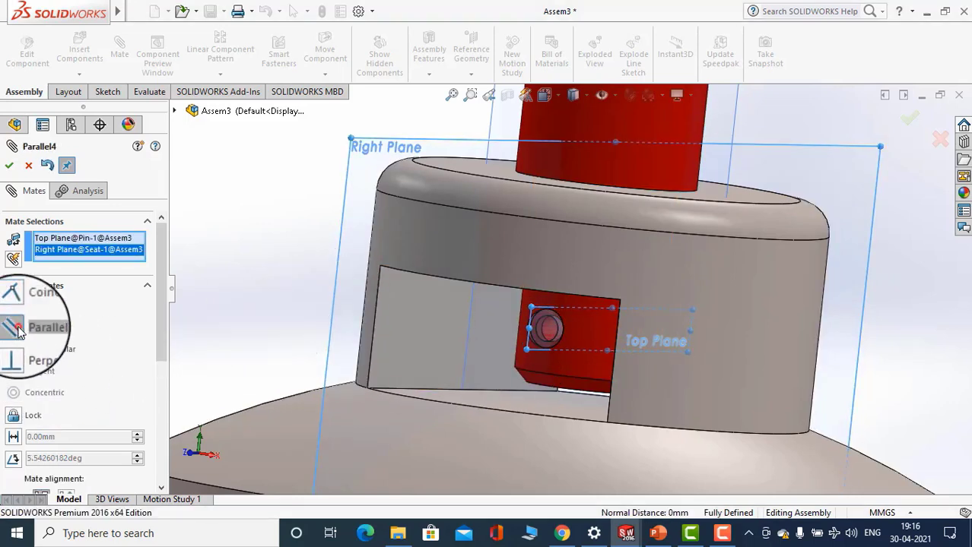
pyautogui.click(12, 166)
pyautogui.scroll(4, 369, 278)
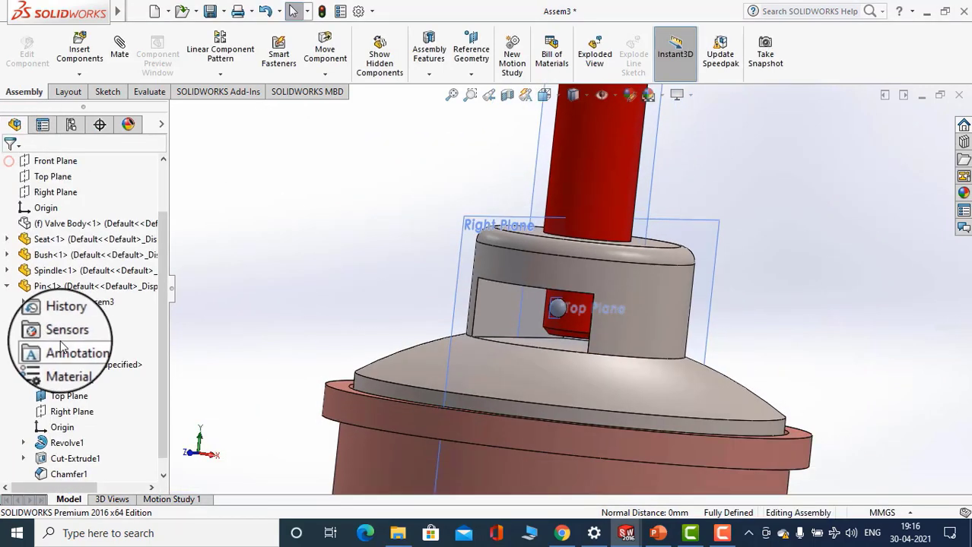
pyautogui.click(7, 287)
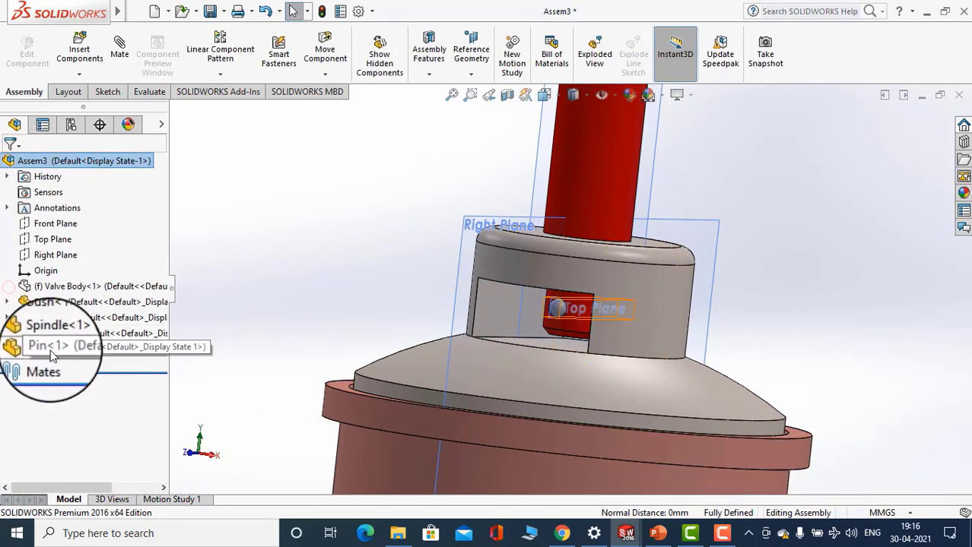
# Examine the mated pin in the seat's slot from several angles and distances, leaving the Mate command without adding a mate
pyautogui.scroll(8, 228, 309)
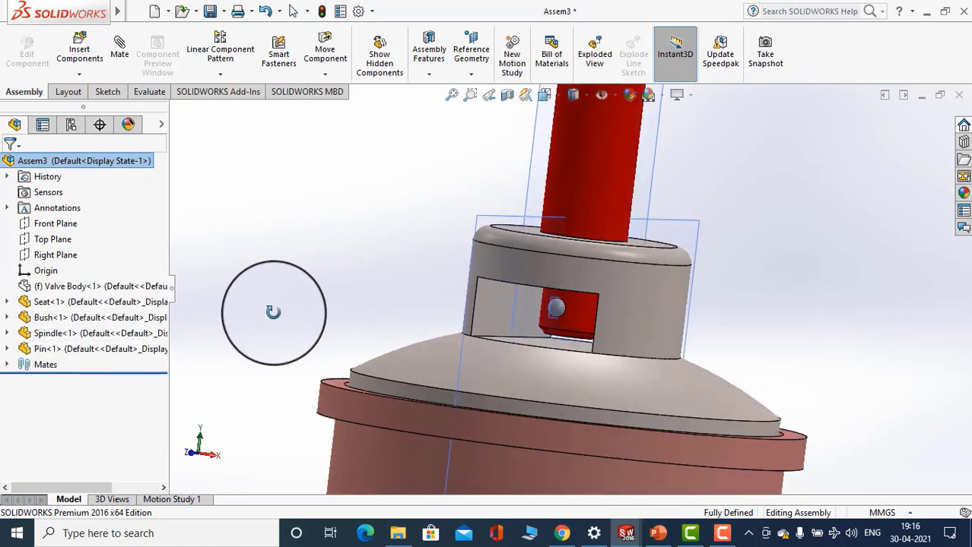
pyautogui.scroll(4, 354, 284)
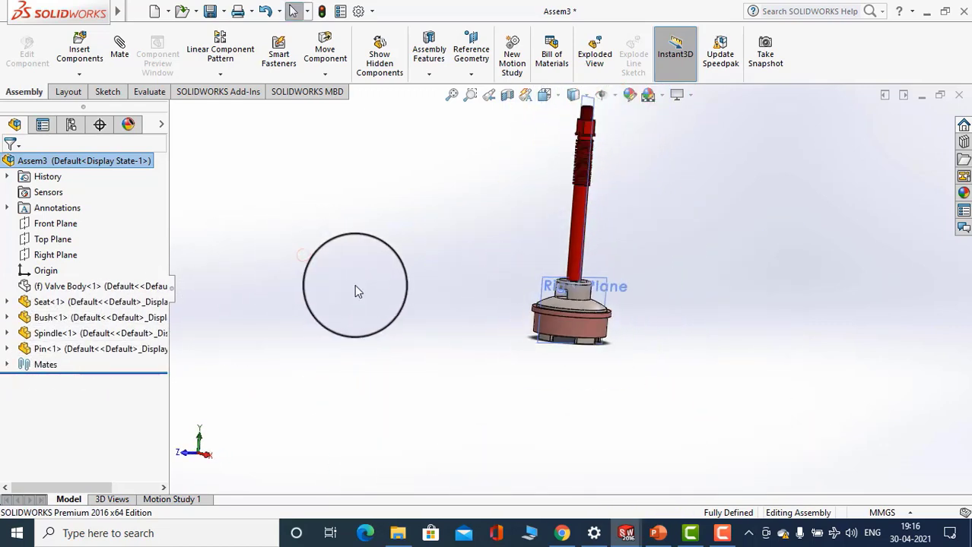
pyautogui.scroll(-4, 555, 285)
pyautogui.scroll(-4, 545, 279)
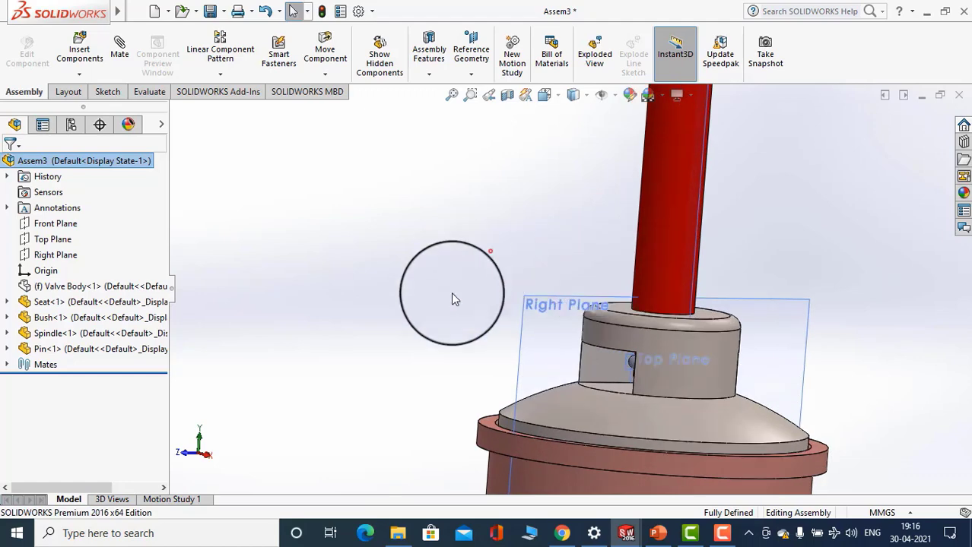
pyautogui.scroll(4, 451, 292)
pyautogui.scroll(-5, 672, 276)
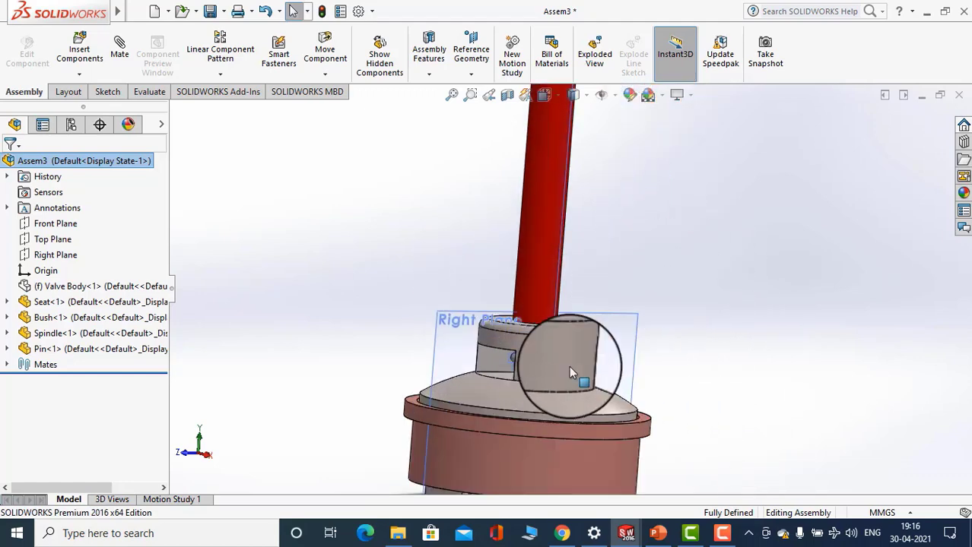
pyautogui.moveTo(574, 373); pyautogui.dragTo(597, 402, button='middle')
pyautogui.scroll(-4, 538, 279)
pyautogui.scroll(-5, 542, 293)
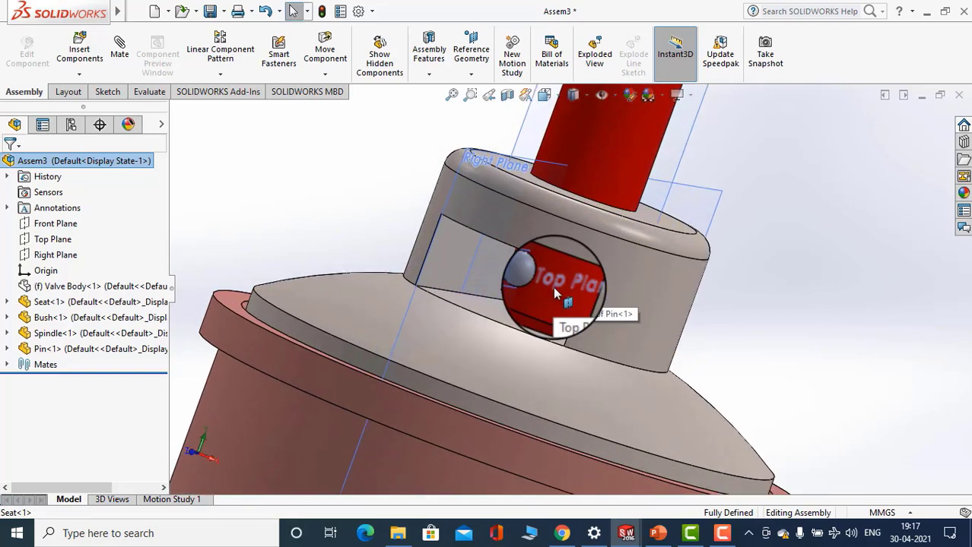
pyautogui.scroll(6, 542, 281)
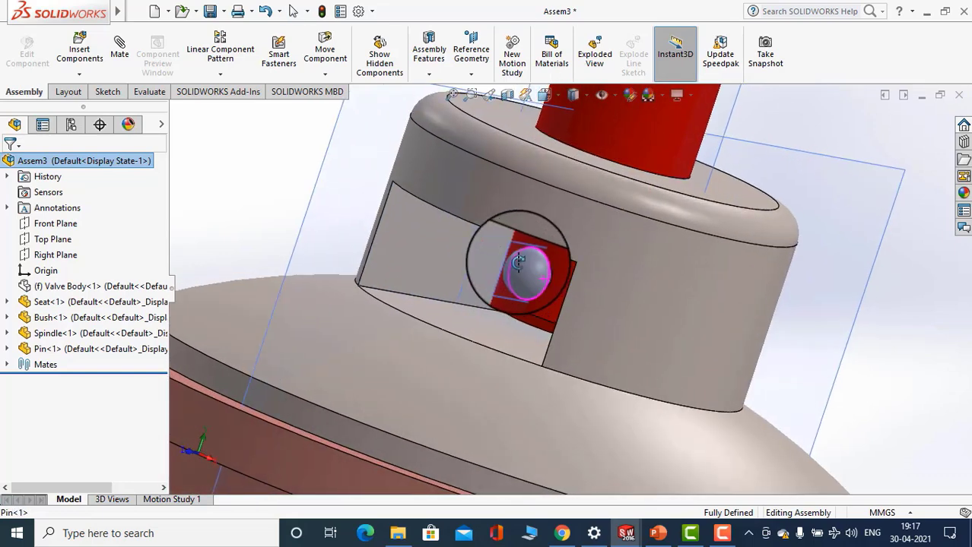
pyautogui.scroll(2, 533, 303)
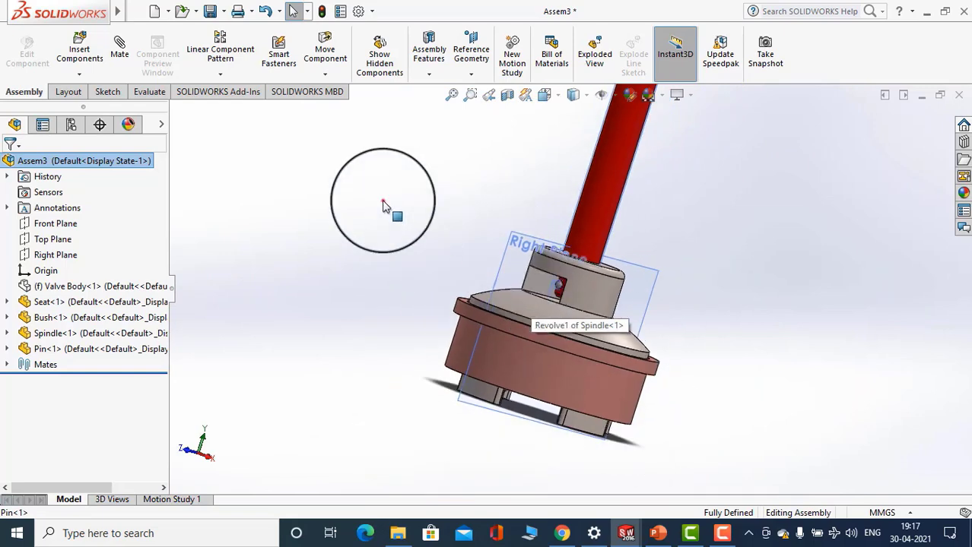
pyautogui.scroll(-6, 513, 253)
pyautogui.scroll(1, 489, 284)
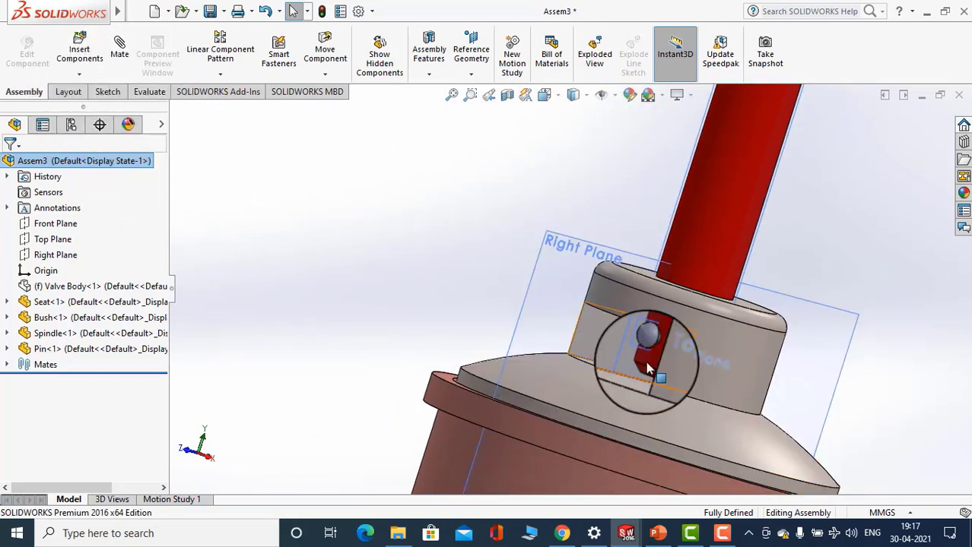
pyautogui.scroll(-5, 648, 369)
pyautogui.scroll(6, 615, 334)
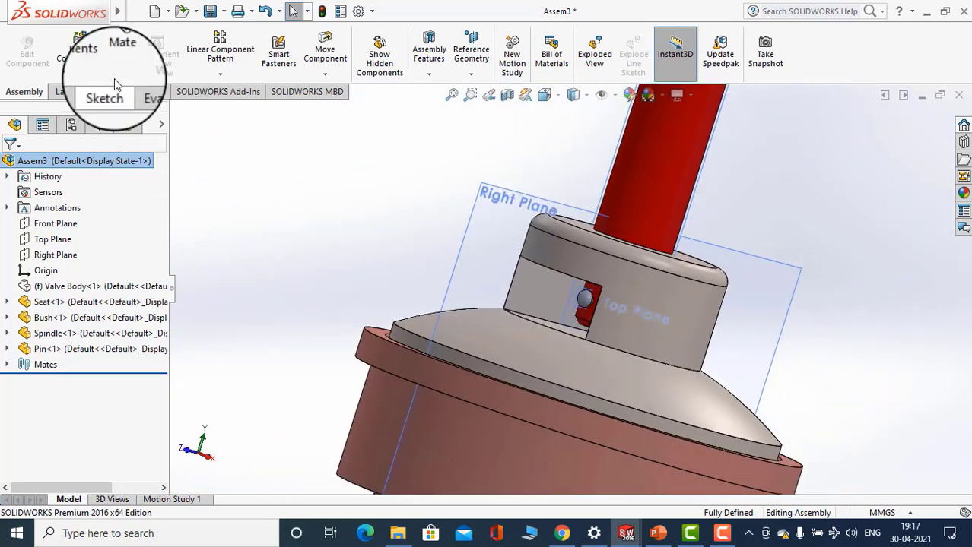
pyautogui.click(120, 47)
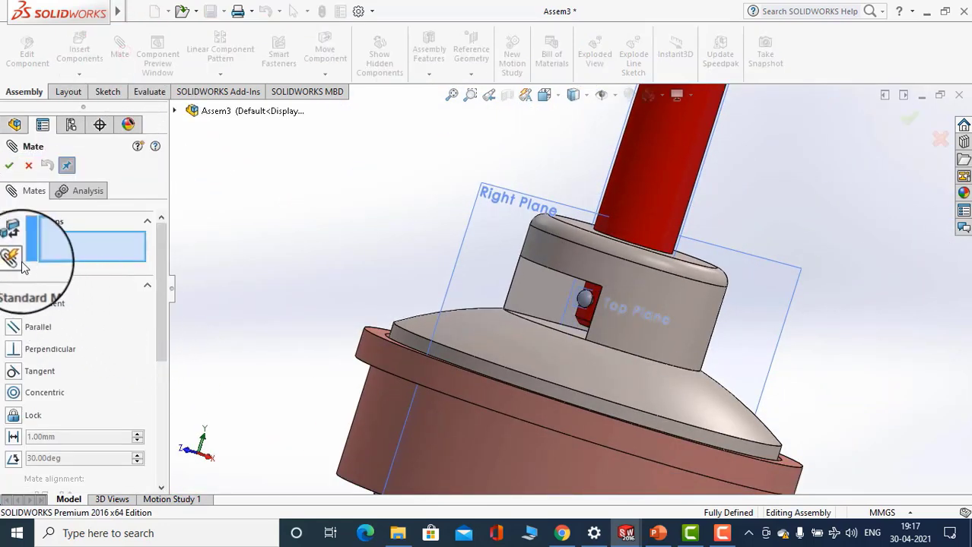
pyautogui.click(28, 168)
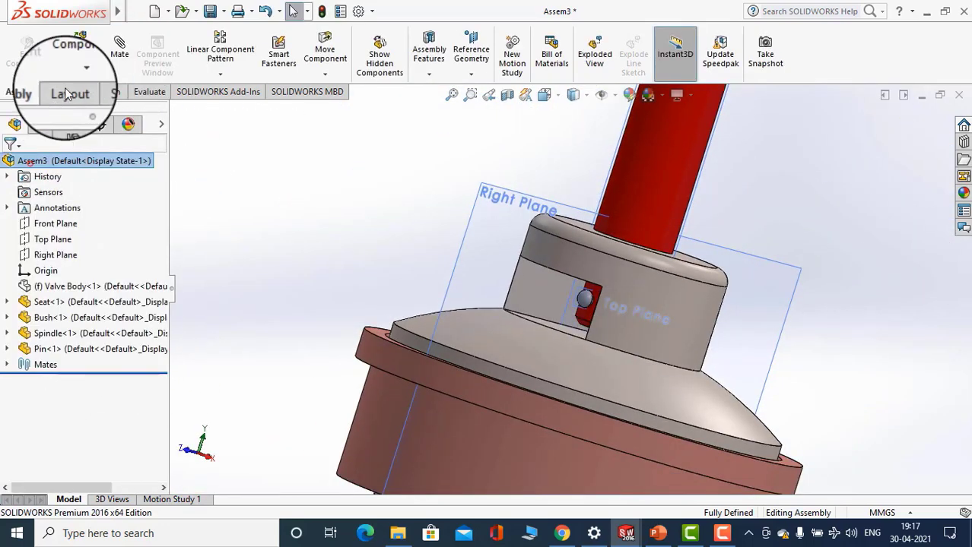
# Insert the Collar part from the Stop Valve folder and place it in free space beside the spindle, above the seat
pyautogui.click(78, 54)
pyautogui.click(76, 412)
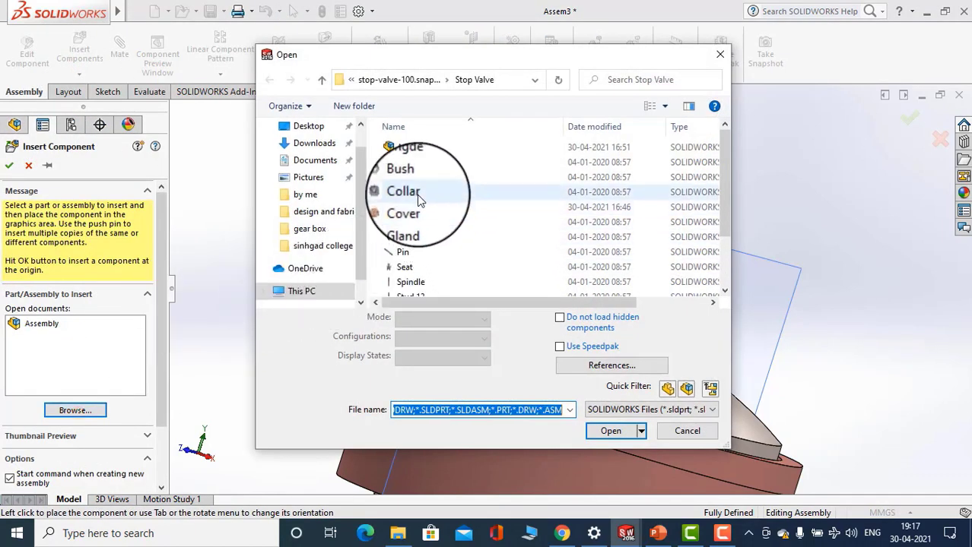
pyautogui.click(419, 192)
pyautogui.click(612, 429)
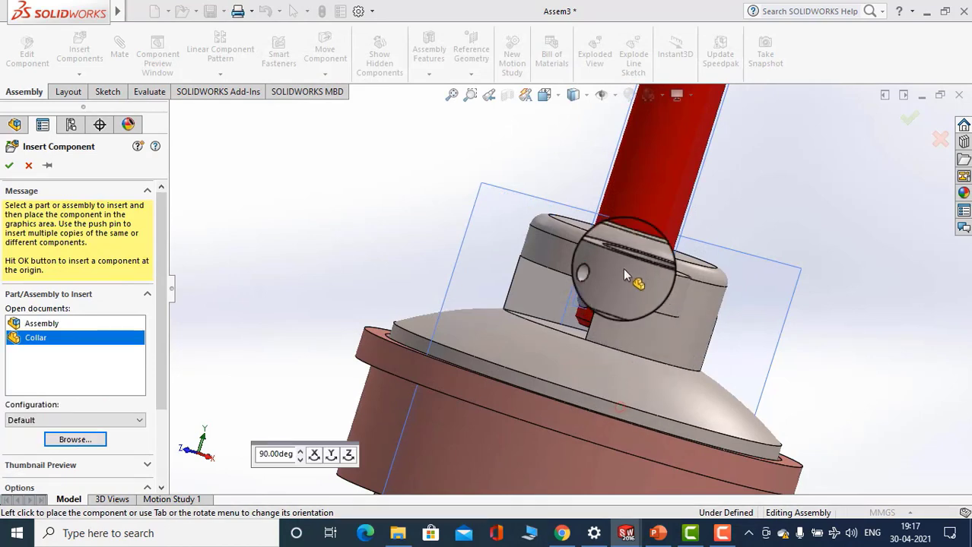
pyautogui.click(397, 187)
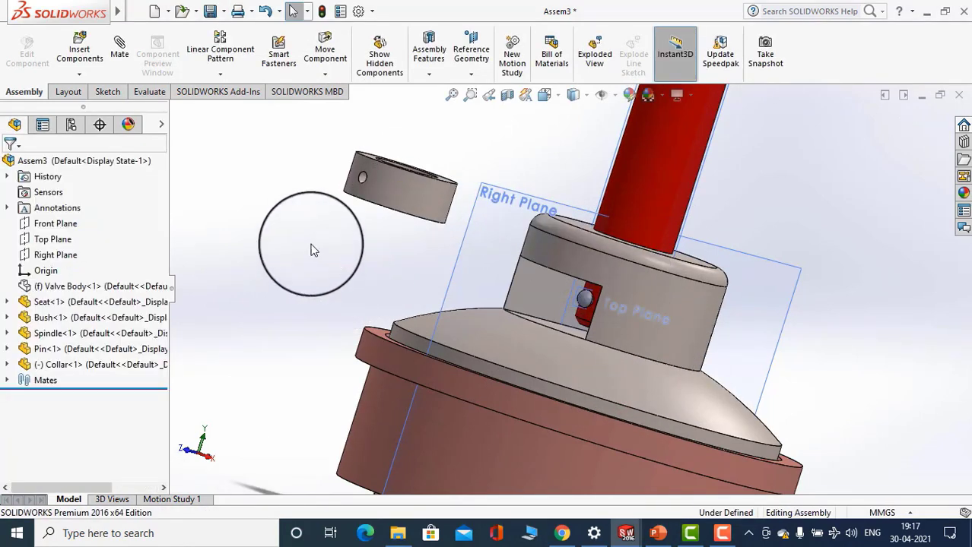
# Add a concentric mate between the collar's inner bore face and the spindle's cylindrical lower end
pyautogui.moveTo(341, 269)
pyautogui.mouseDown(button='middle')
pyautogui.moveTo(369, 258)
pyautogui.moveTo(331, 265)
pyautogui.mouseUp(button='middle')
pyautogui.moveTo(406, 206); pyautogui.dragTo(365, 252, button='middle')
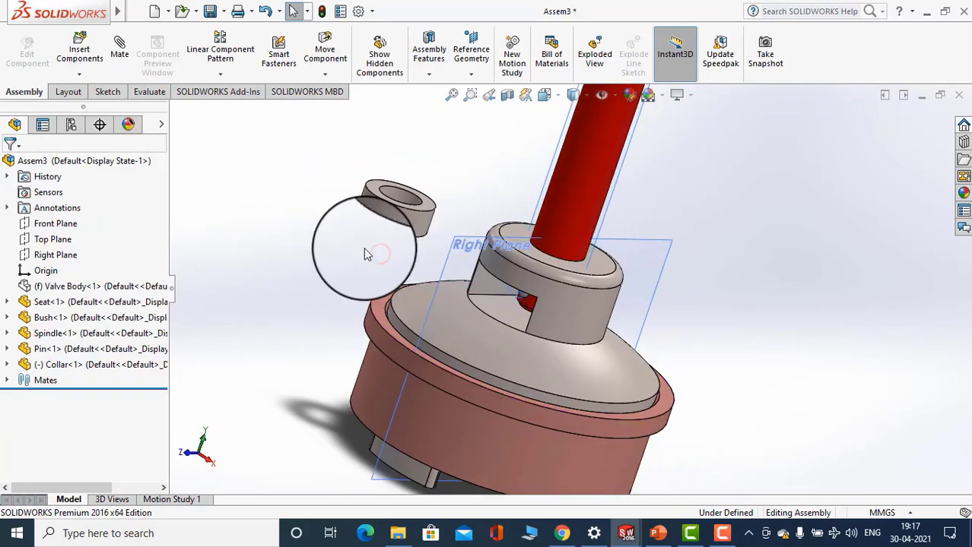
pyautogui.click(129, 41)
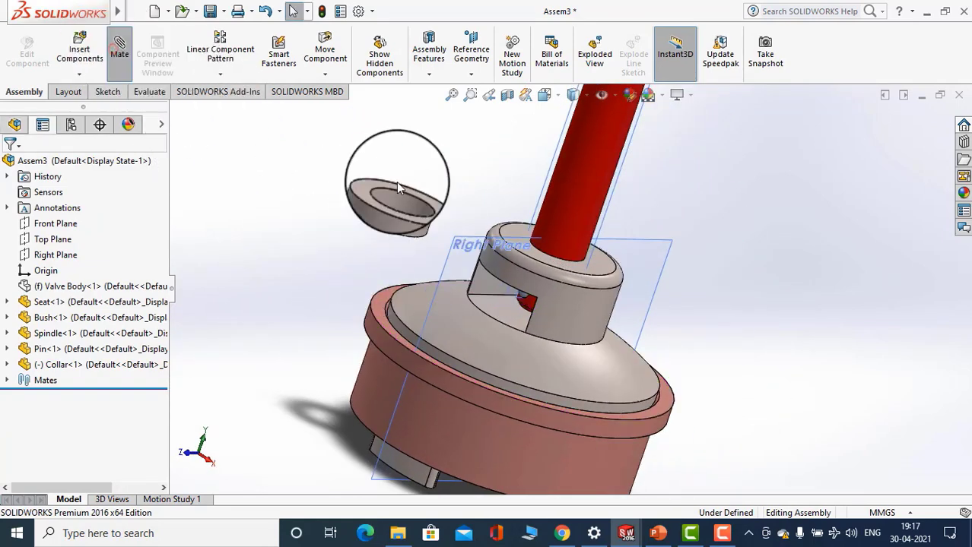
pyautogui.scroll(-1, 372, 193)
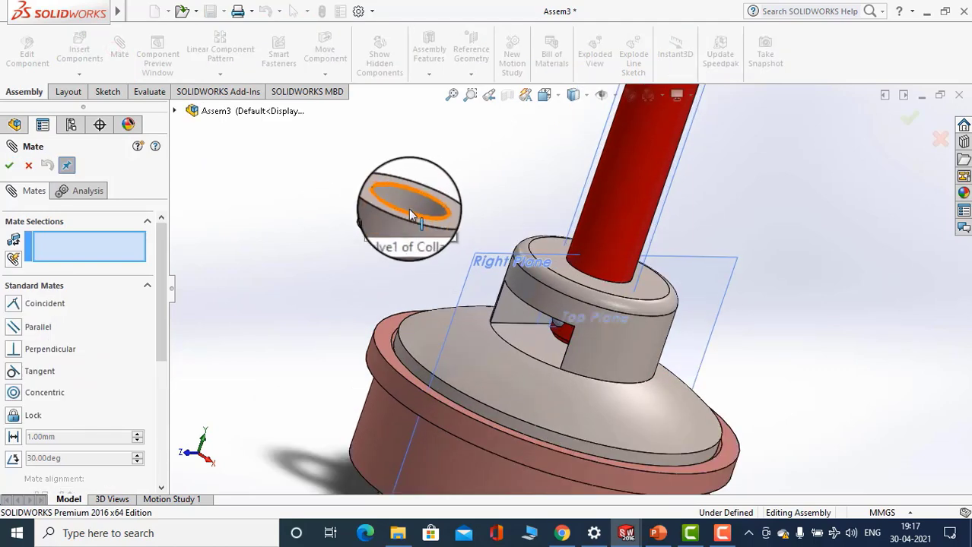
pyautogui.moveTo(352, 267); pyautogui.dragTo(346, 262, button='middle')
pyautogui.scroll(-1, 426, 201)
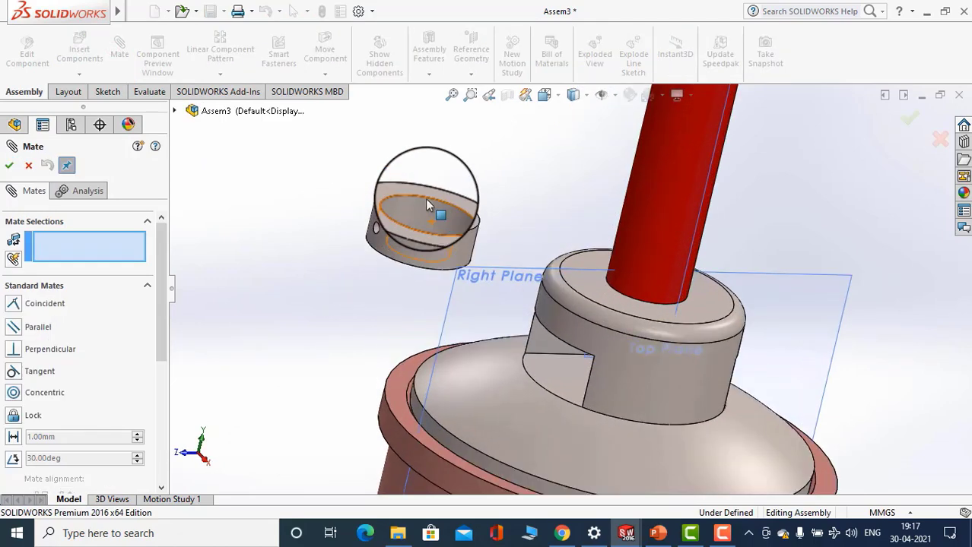
pyautogui.scroll(-1, 425, 198)
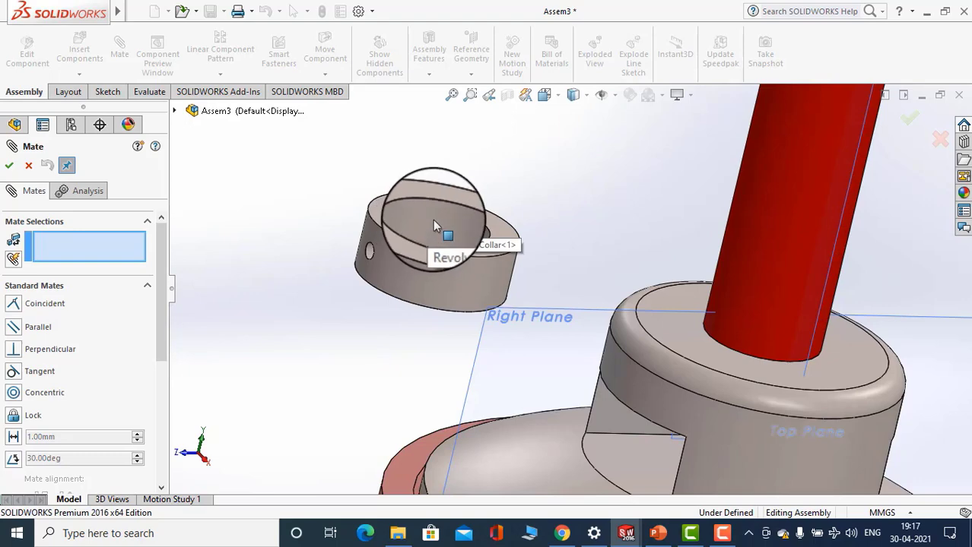
pyautogui.click(433, 220)
pyautogui.moveTo(433, 220); pyautogui.dragTo(673, 304, button='middle')
pyautogui.scroll(-5, 673, 312)
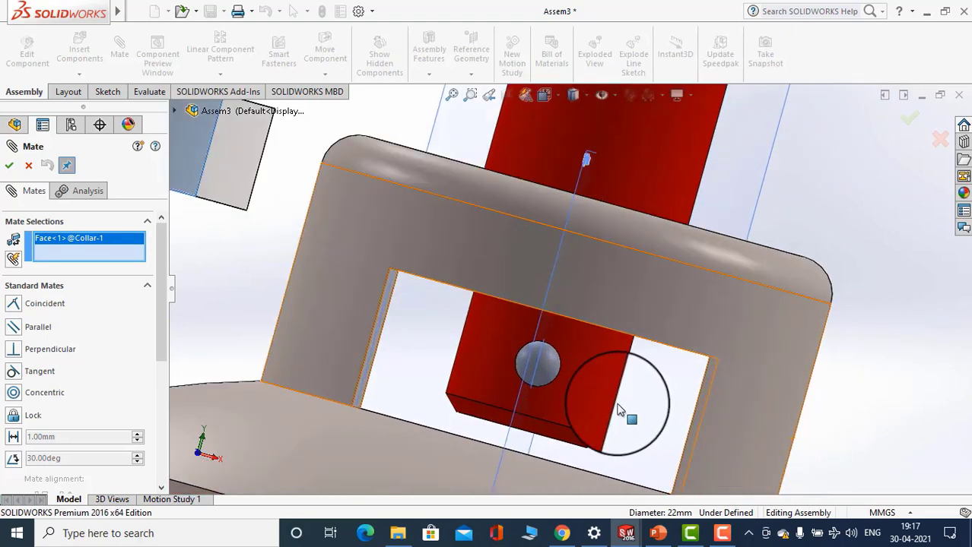
pyautogui.click(594, 367)
pyautogui.click(593, 367)
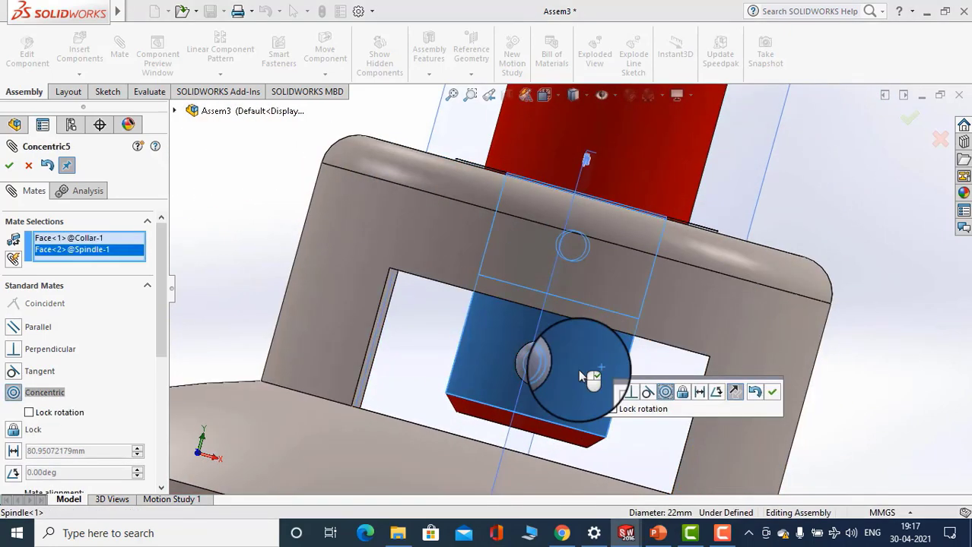
pyautogui.moveTo(504, 360); pyautogui.dragTo(505, 355, button='middle')
pyautogui.scroll(4, 506, 354)
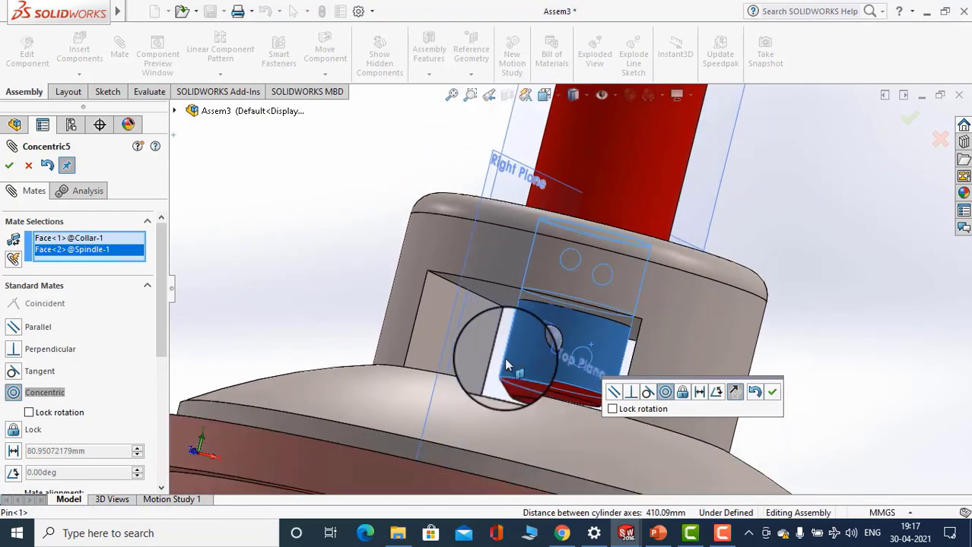
pyautogui.click(12, 173)
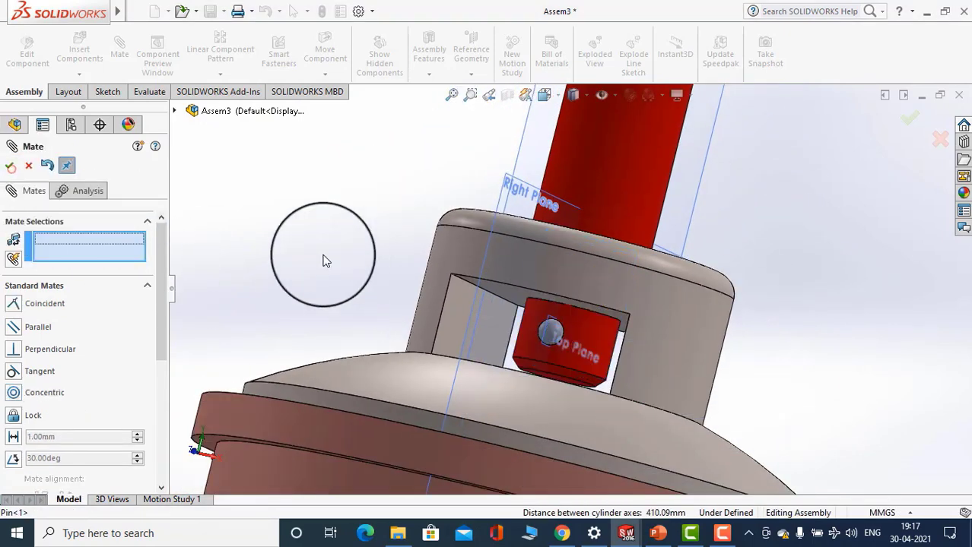
pyautogui.moveTo(321, 260); pyautogui.dragTo(280, 304, button='middle')
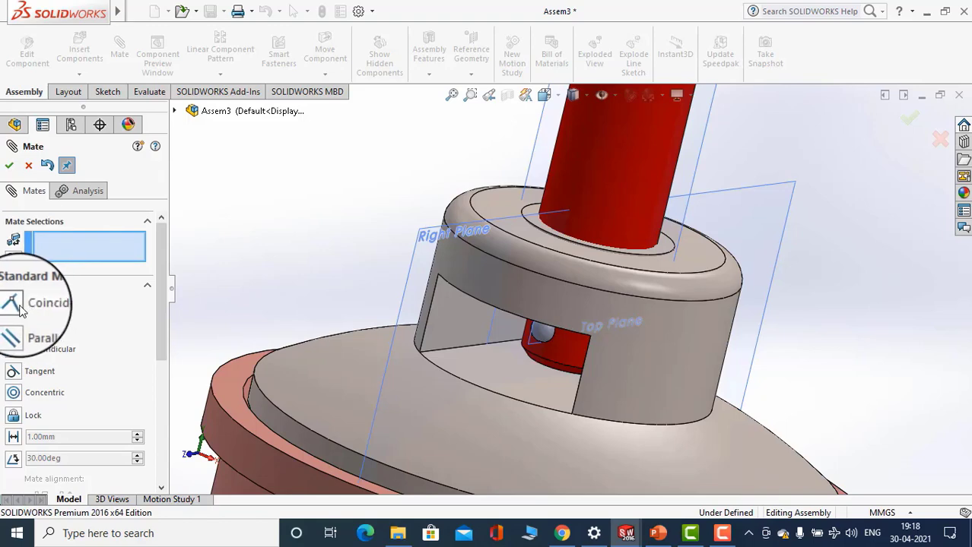
pyautogui.moveTo(427, 319); pyautogui.dragTo(500, 239, button='middle')
pyautogui.click(499, 236)
pyautogui.scroll(-5, 542, 230)
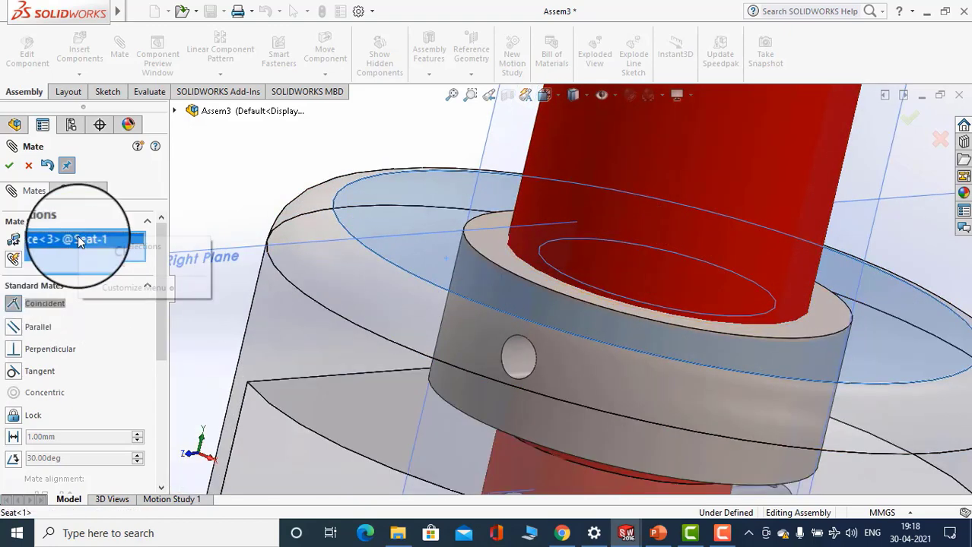
pyautogui.click(111, 262)
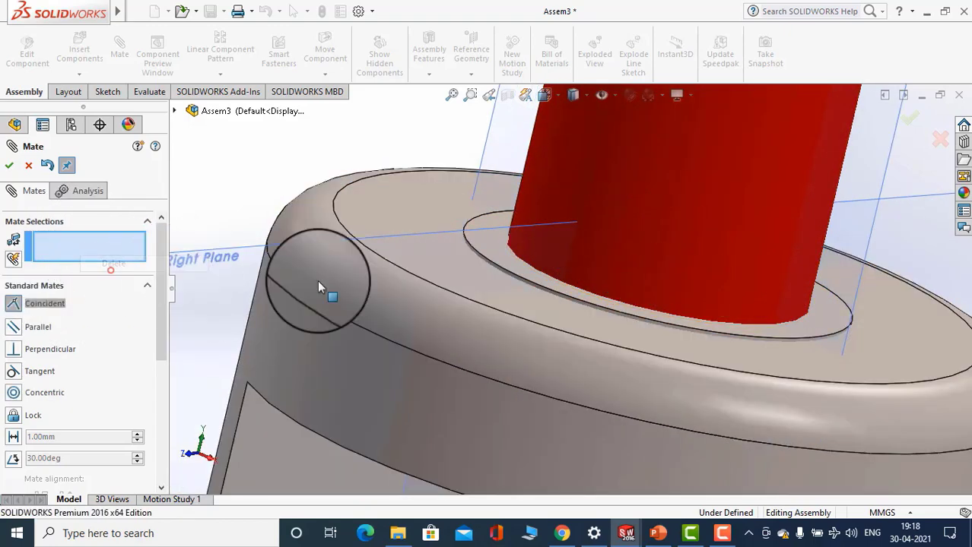
# Add a coincident mate between the collar's flat upper face and the upper inner face of the seat's slot, then leave the Mate command
pyautogui.click(488, 246)
pyautogui.moveTo(471, 290); pyautogui.dragTo(473, 388, button='middle')
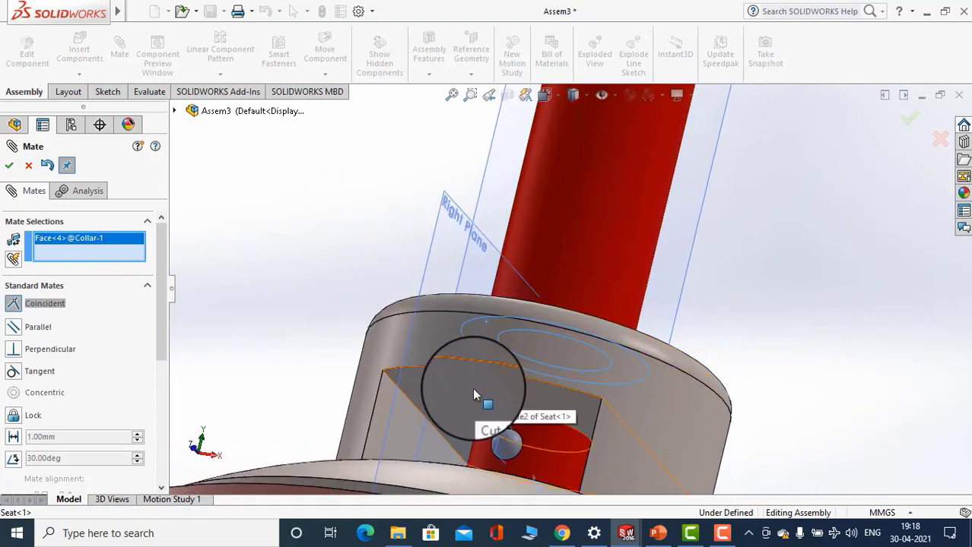
pyautogui.click(473, 389)
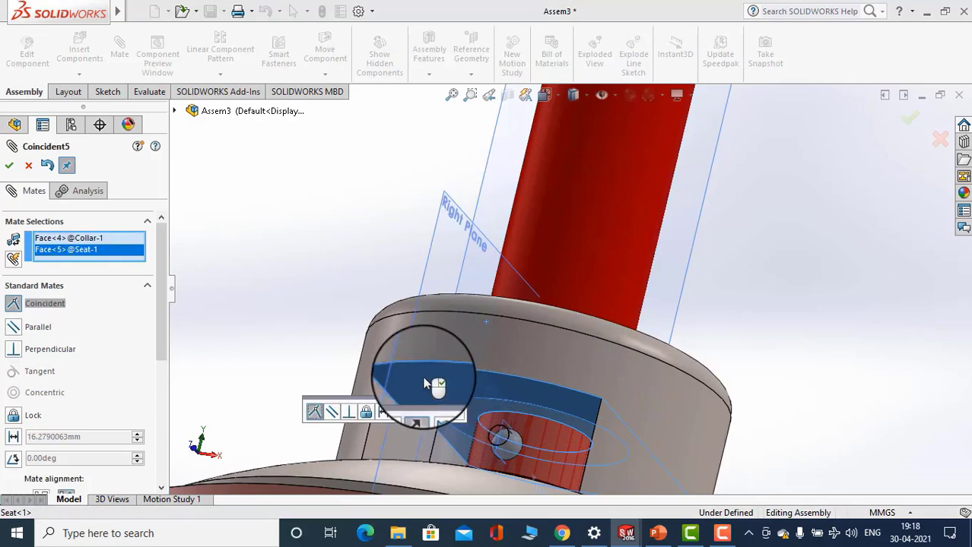
pyautogui.click(9, 165)
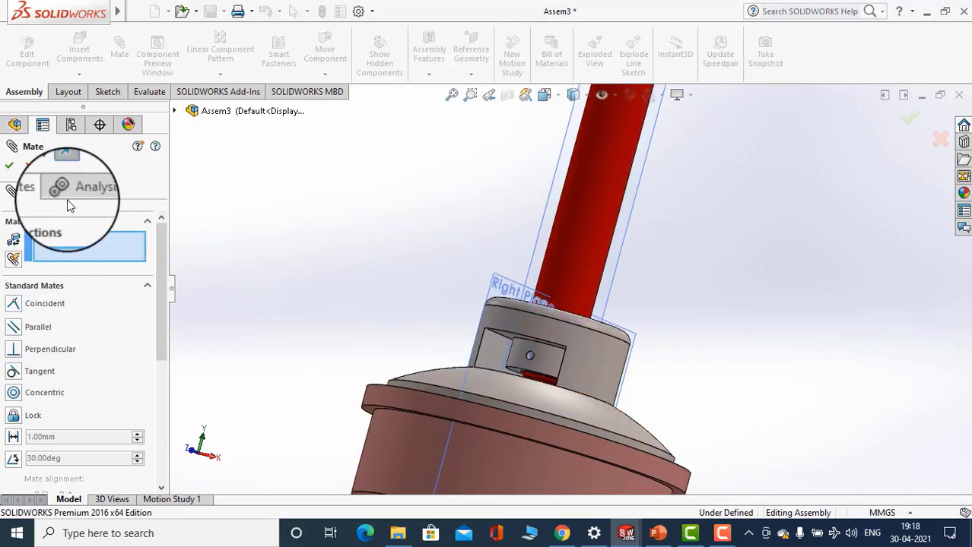
pyautogui.click(28, 165)
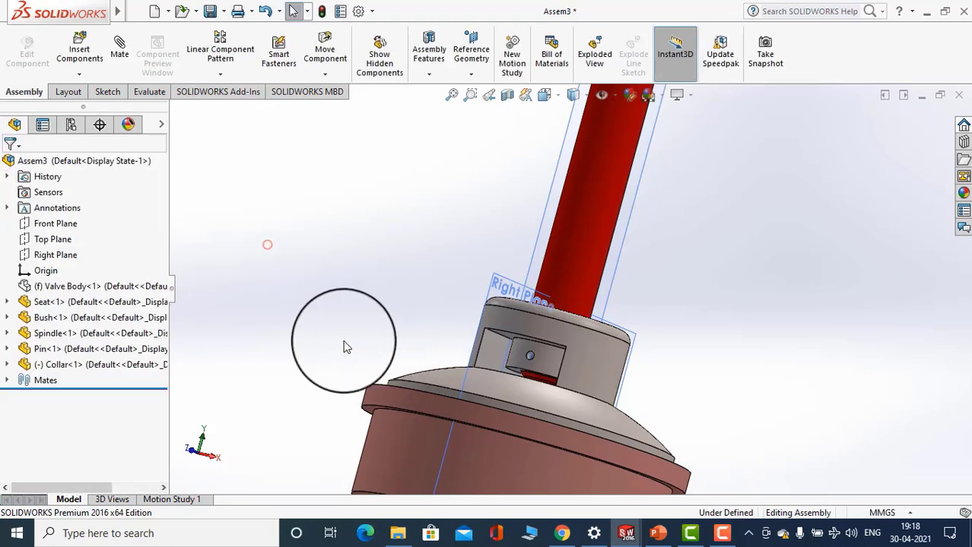
# Edit the Distance1 mate between the spindle's Right Plane and the pin's face, reducing its distance, and leave the Mate command
pyautogui.moveTo(343, 343); pyautogui.dragTo(245, 332, button='middle')
pyautogui.scroll(-4, 631, 380)
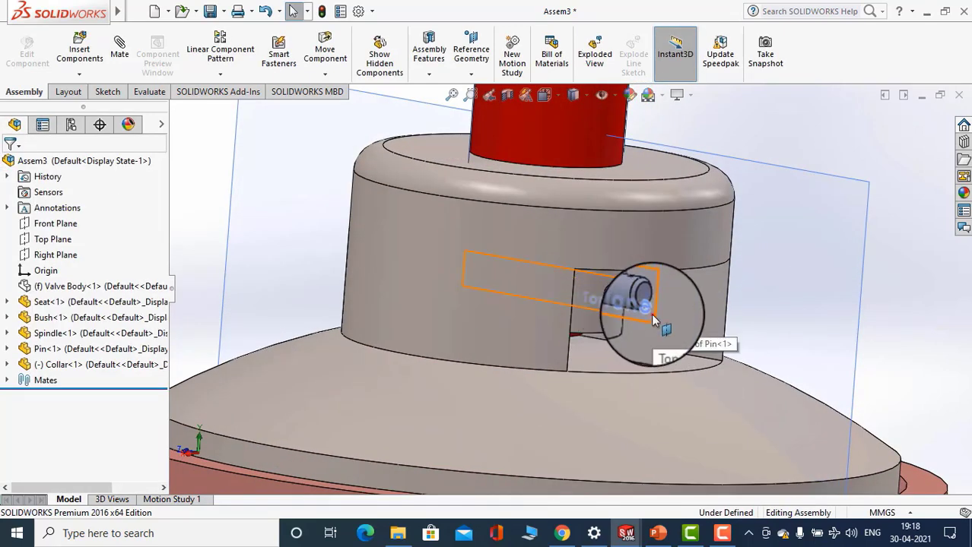
pyautogui.click(648, 315)
pyautogui.moveTo(626, 320)
pyautogui.mouseDown(button='middle')
pyautogui.moveTo(728, 342)
pyautogui.moveTo(651, 347)
pyautogui.moveTo(625, 335)
pyautogui.mouseUp(button='middle')
pyautogui.scroll(5, 625, 335)
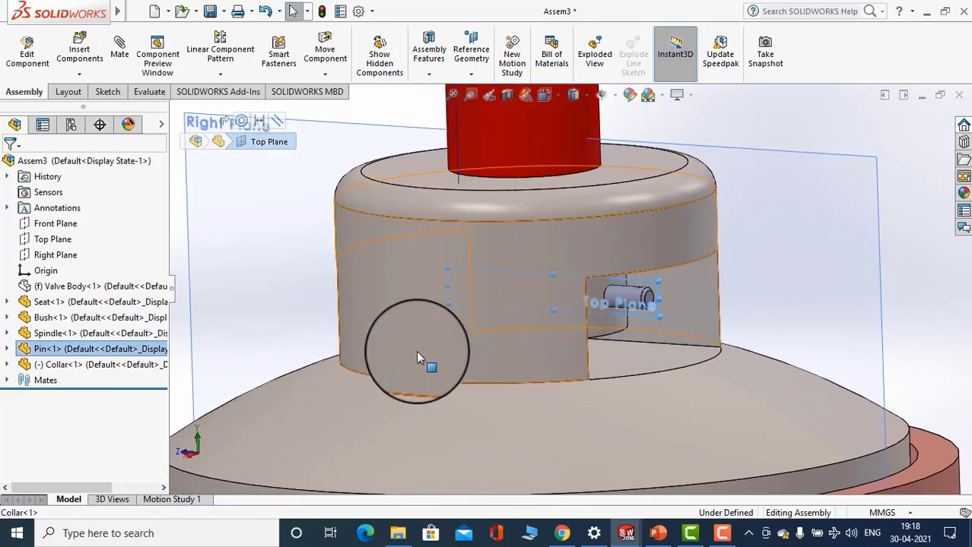
pyautogui.click(6, 380)
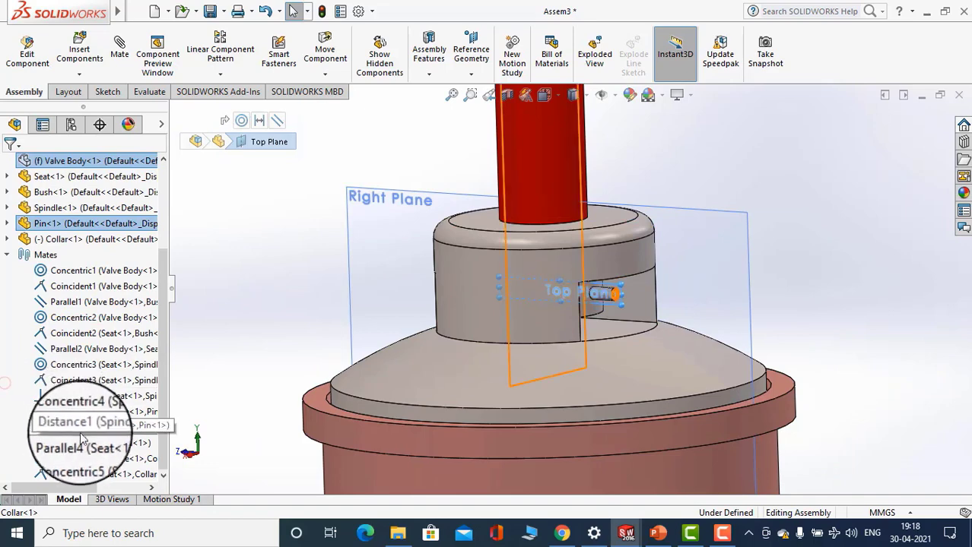
pyautogui.click(82, 427)
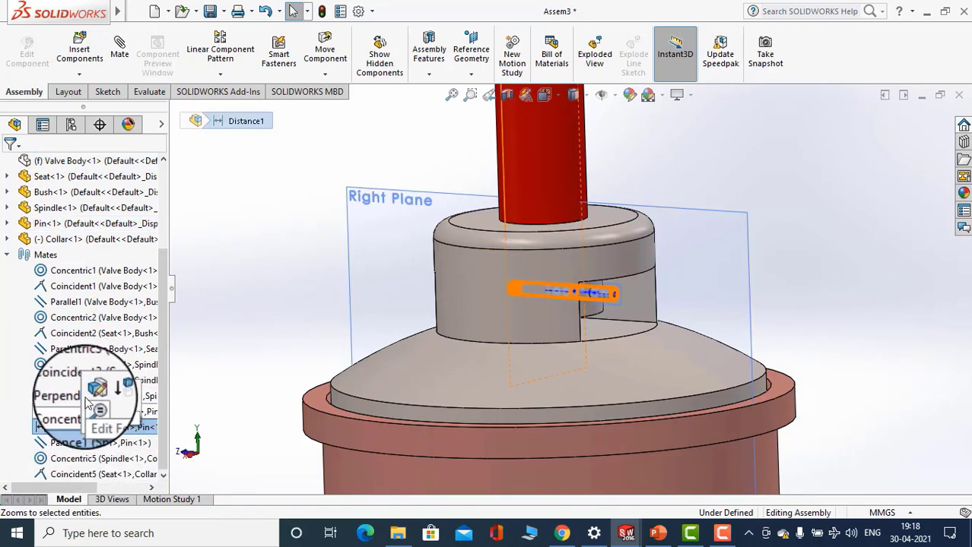
pyautogui.click(89, 397)
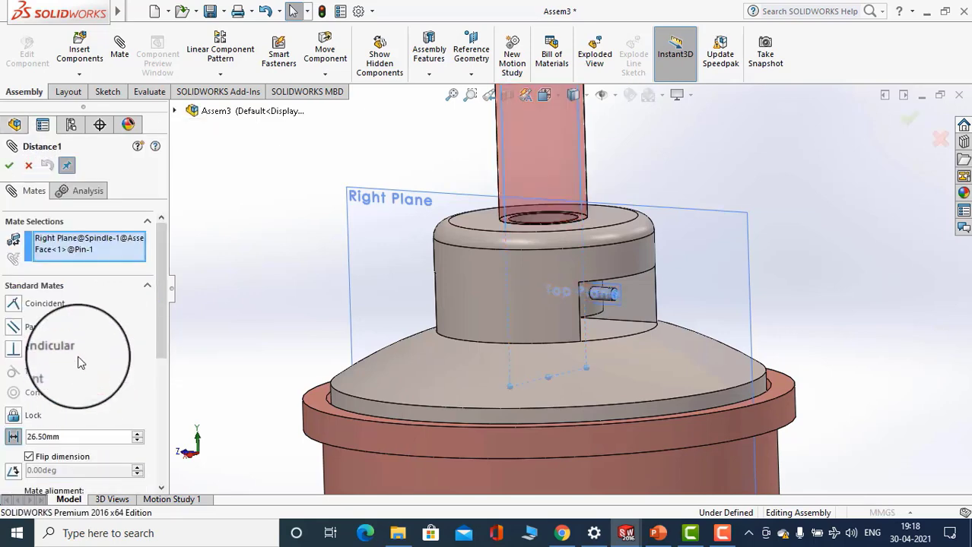
pyautogui.click(137, 442)
pyautogui.moveTo(368, 297); pyautogui.dragTo(426, 292, button='middle')
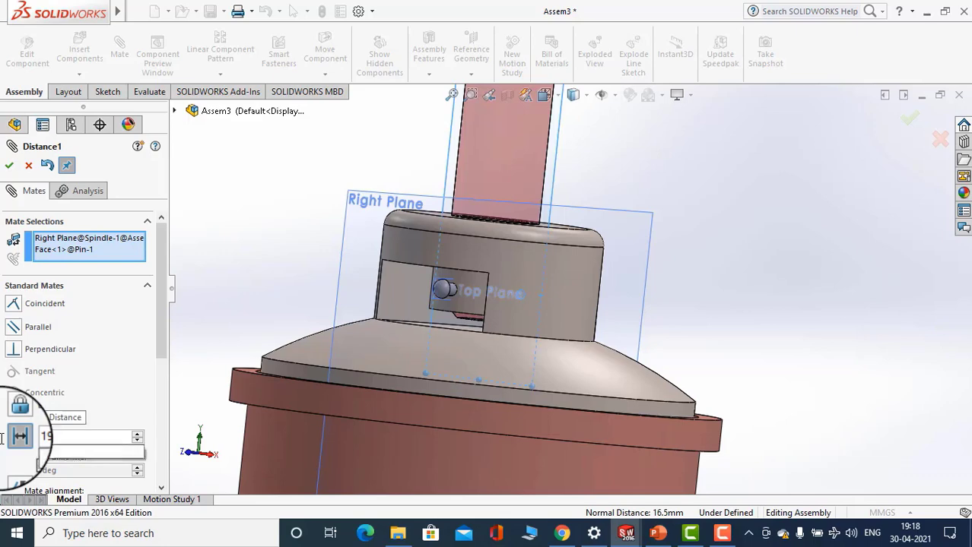
pyautogui.click(14, 167)
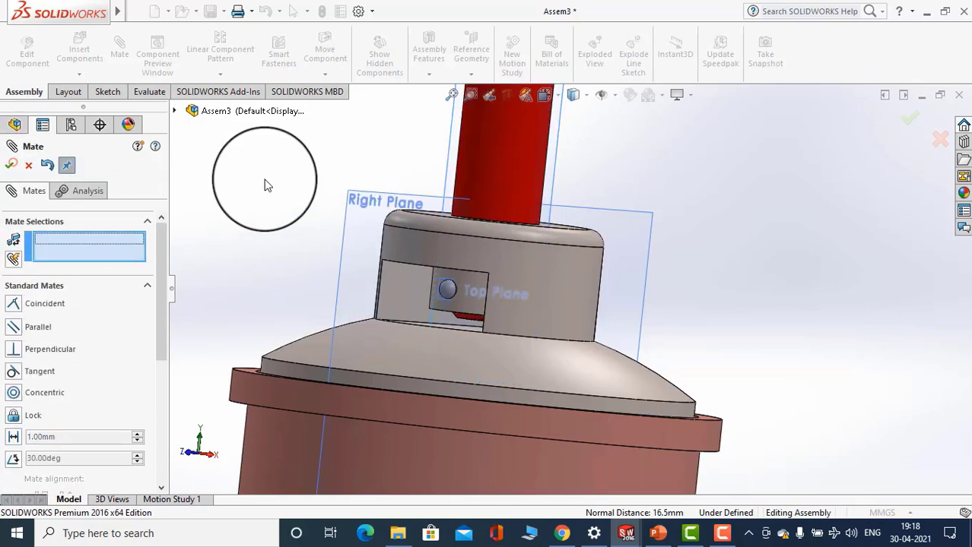
pyautogui.click(9, 167)
# Examine how the pin's end sits against the collar's outer face and hole in the seat's slot from several angles
pyautogui.scroll(-5, 506, 293)
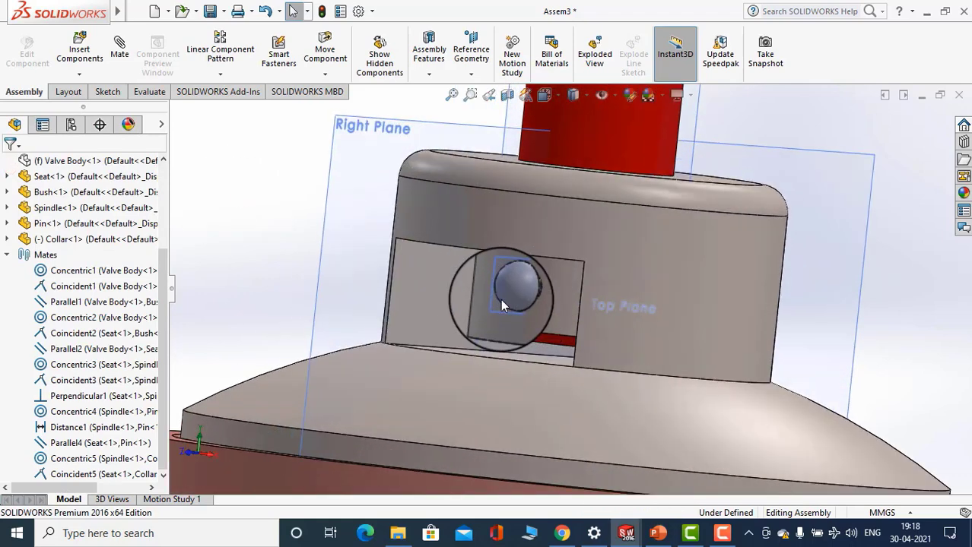
pyautogui.scroll(-4, 500, 301)
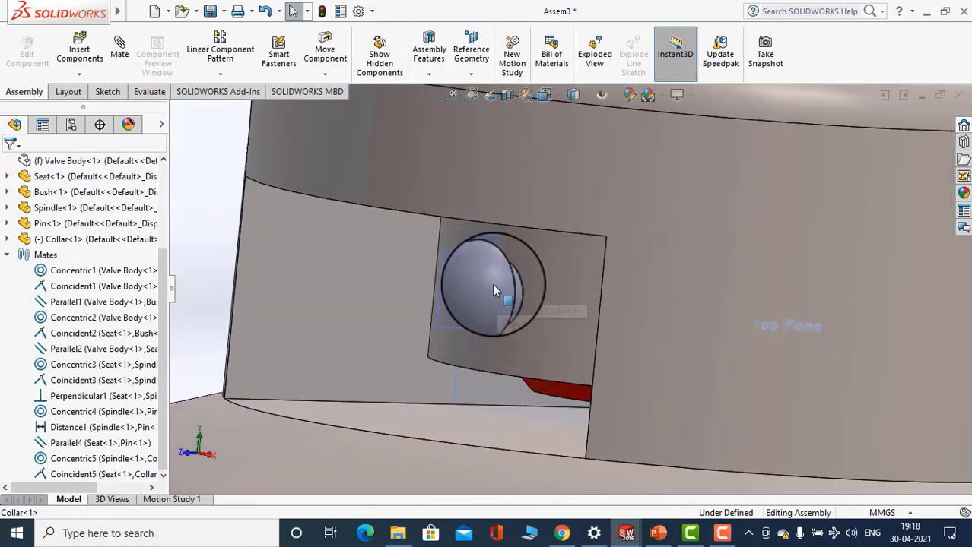
pyautogui.moveTo(493, 285); pyautogui.dragTo(485, 286, button='middle')
pyautogui.click(543, 316)
pyautogui.moveTo(543, 316); pyautogui.dragTo(526, 301, button='middle')
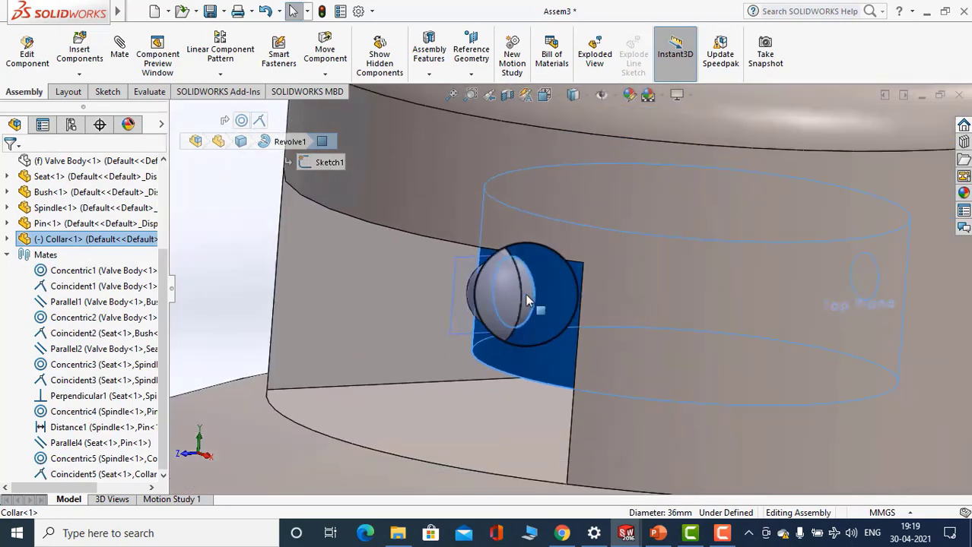
pyautogui.scroll(5, 525, 300)
pyautogui.click(293, 221)
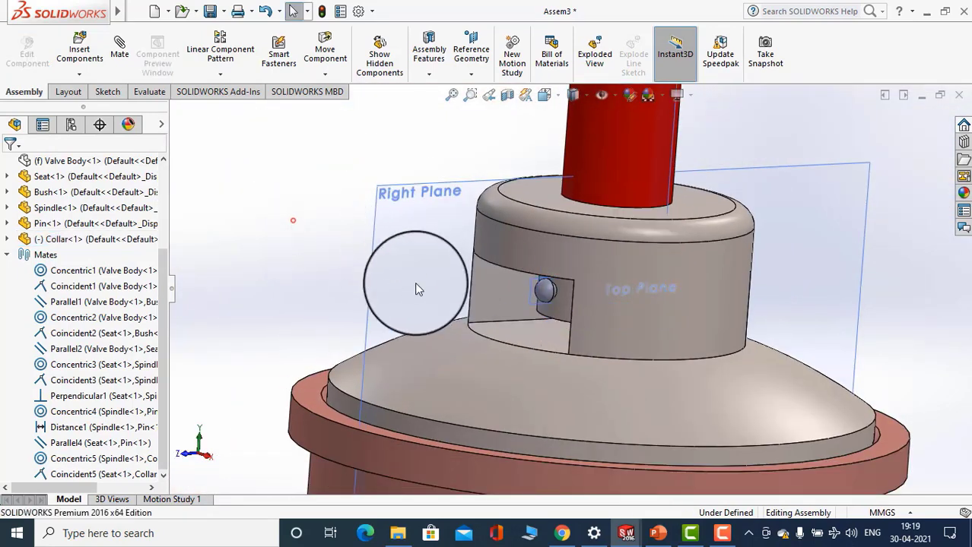
pyautogui.scroll(-3, 415, 289)
pyautogui.click(676, 324)
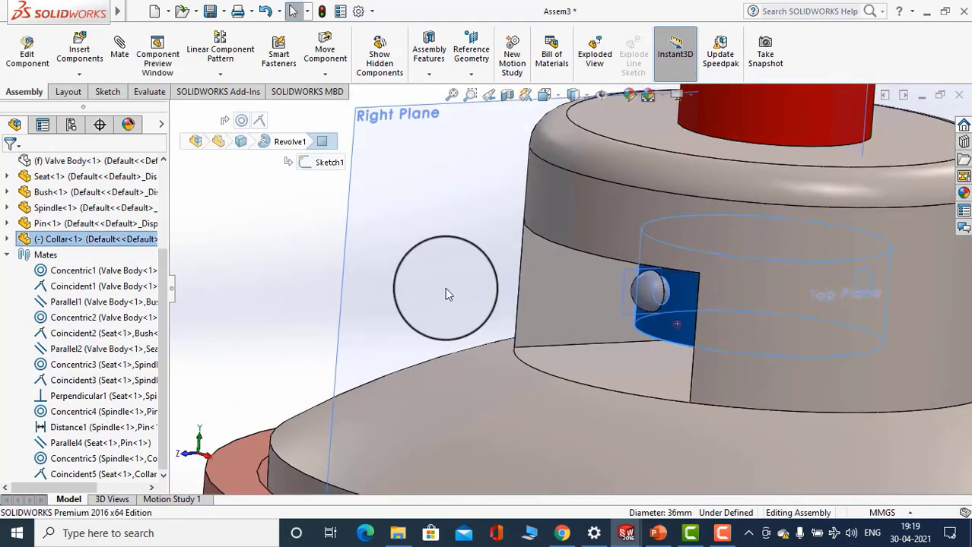
pyautogui.click(276, 264)
pyautogui.scroll(3, 276, 263)
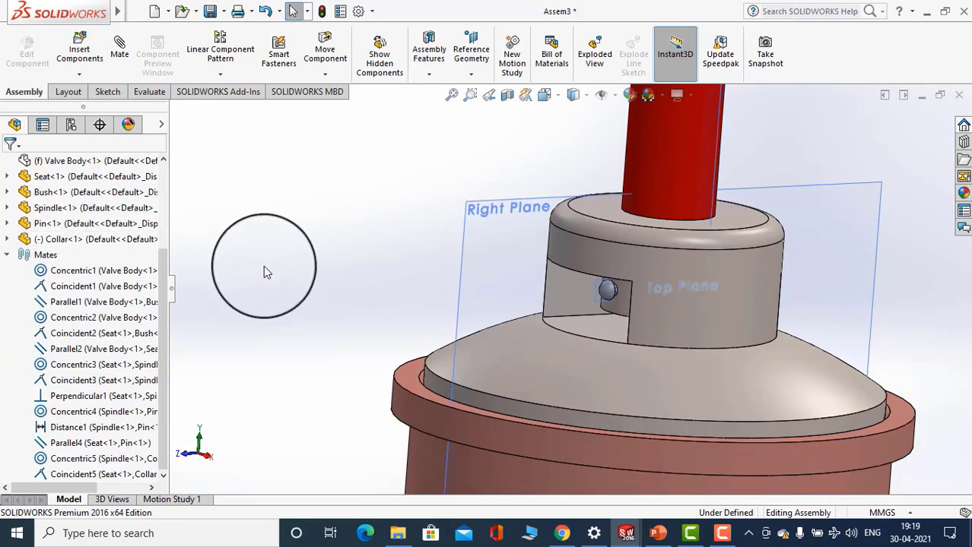
pyautogui.click(54, 239)
pyautogui.click(355, 251)
pyautogui.moveTo(357, 253)
pyautogui.mouseDown(button='middle')
pyautogui.moveTo(365, 221)
pyautogui.moveTo(341, 245)
pyautogui.mouseUp(button='middle')
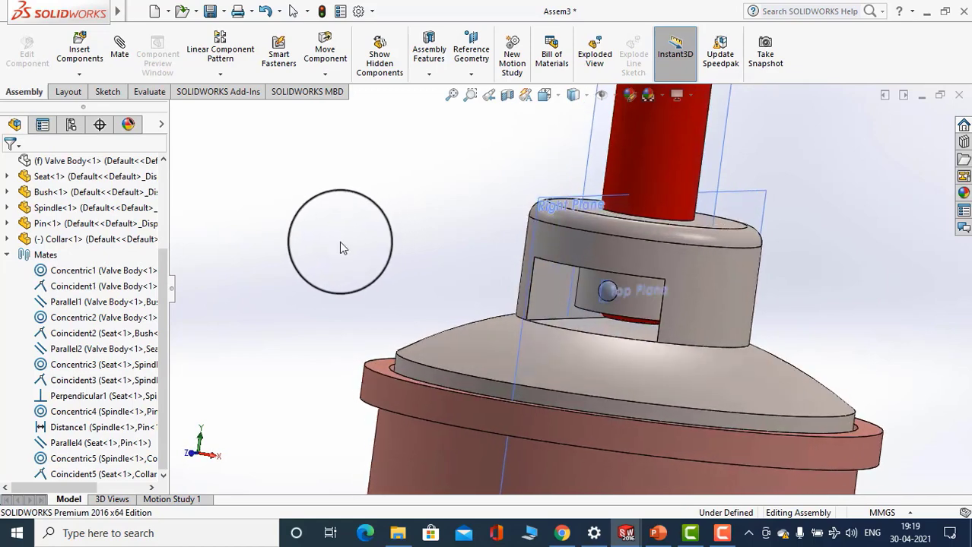
# Hide the pin's Top Plane and collapse the pin's feature tree
pyautogui.click(8, 224)
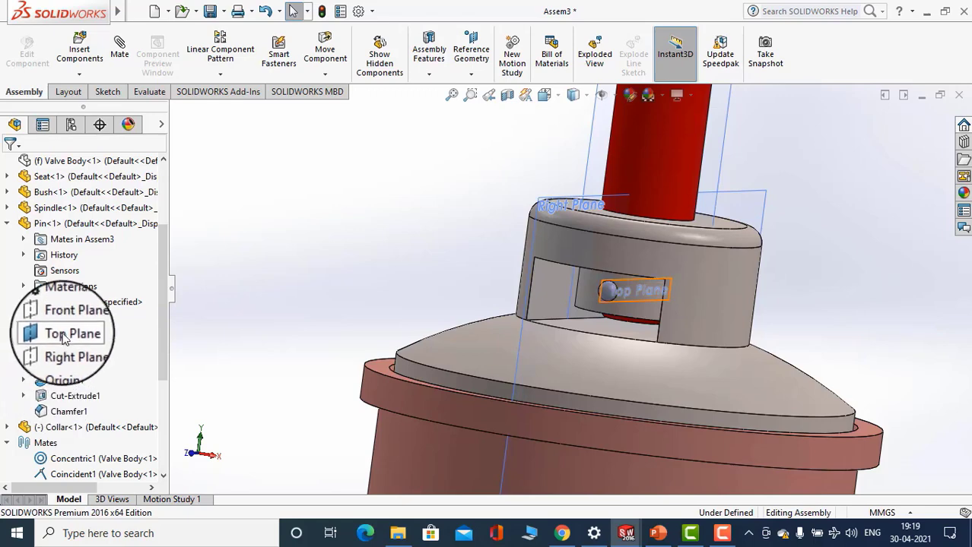
pyautogui.click(68, 333)
pyautogui.click(89, 313)
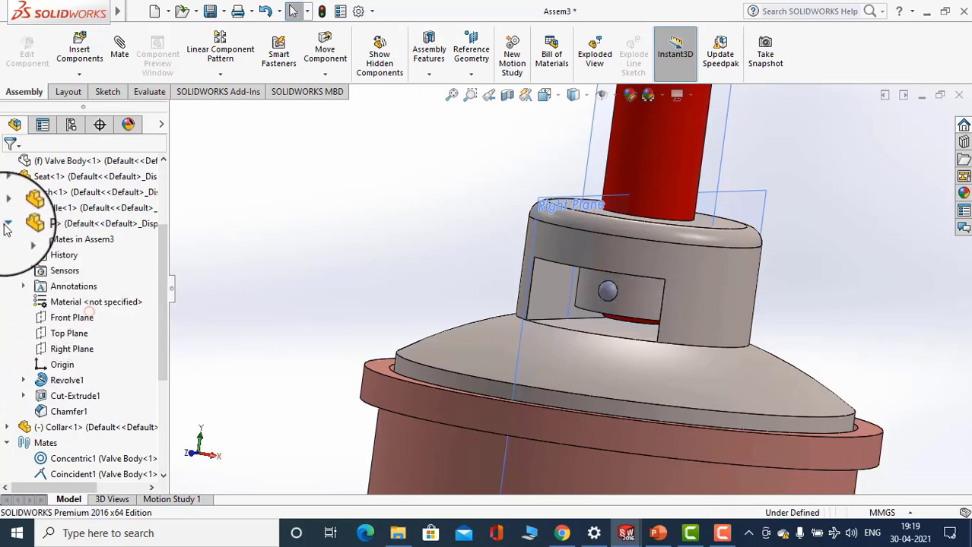
pyautogui.click(5, 225)
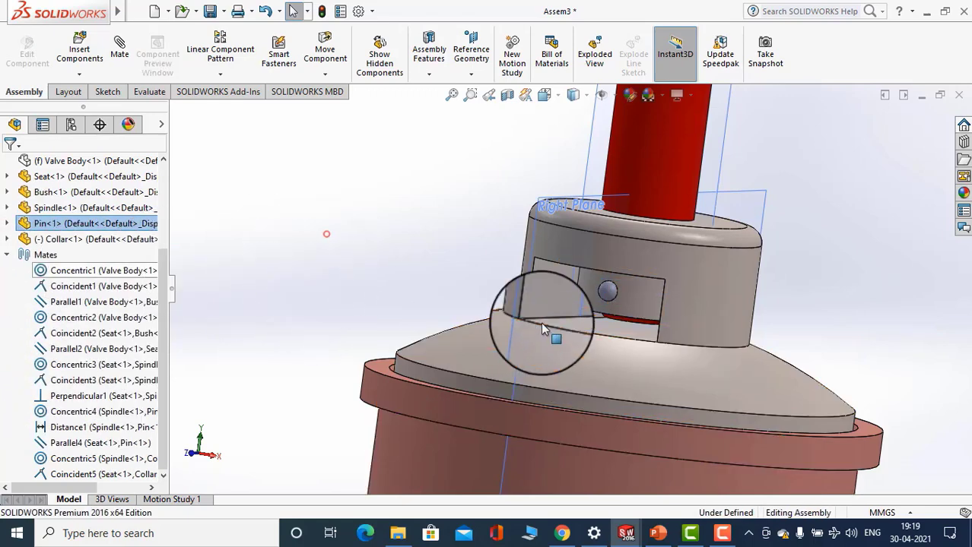
# Show the collar's Right Plane in the graphics area
pyautogui.moveTo(541, 323); pyautogui.dragTo(419, 280, button='middle')
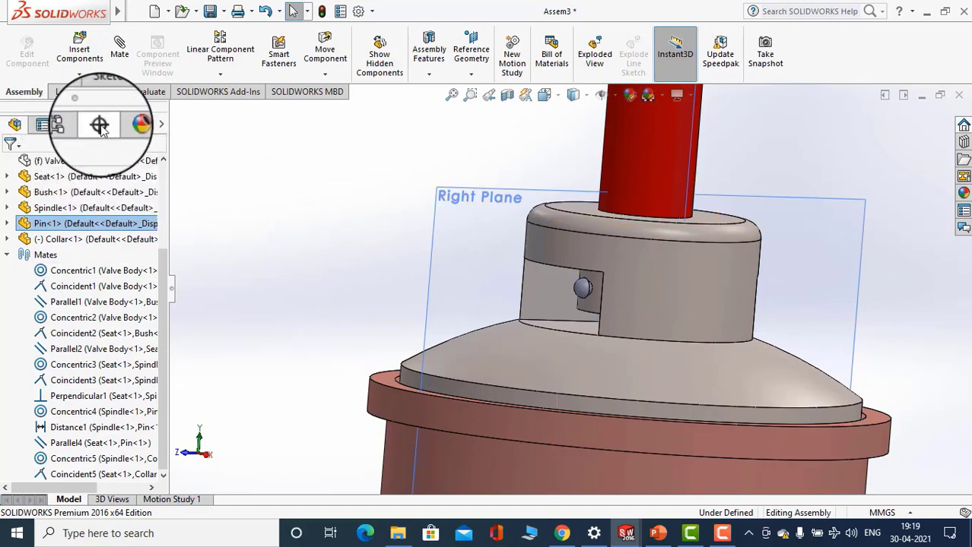
pyautogui.click(7, 240)
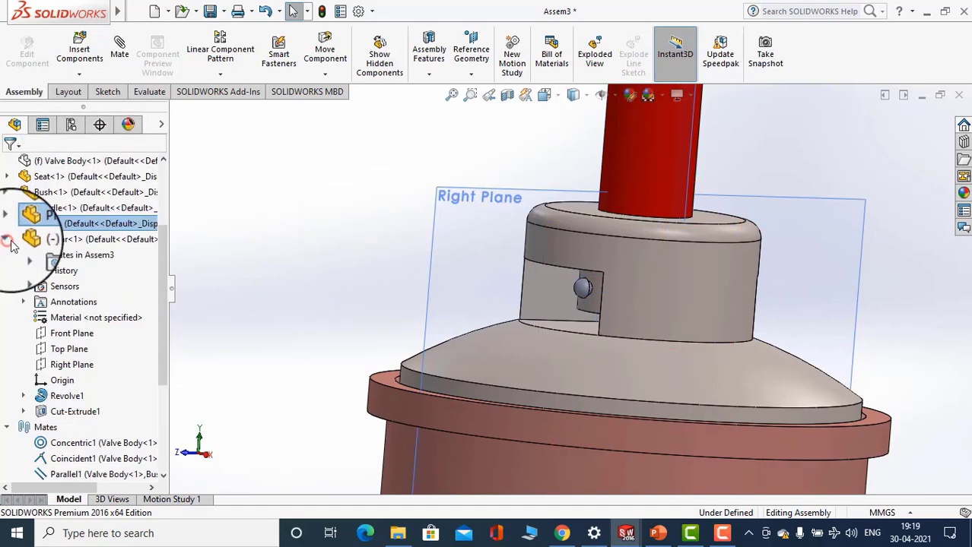
pyautogui.click(76, 366)
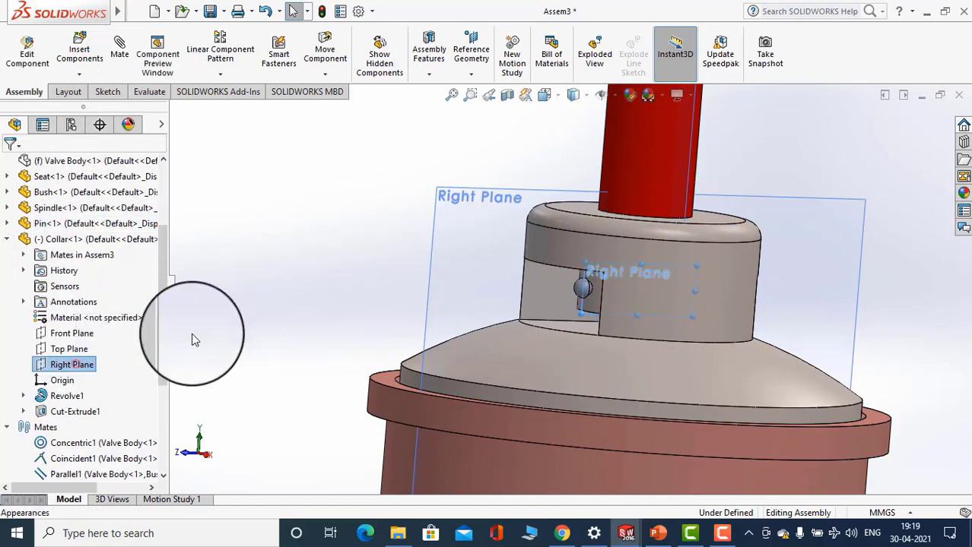
pyautogui.rightClick(94, 366)
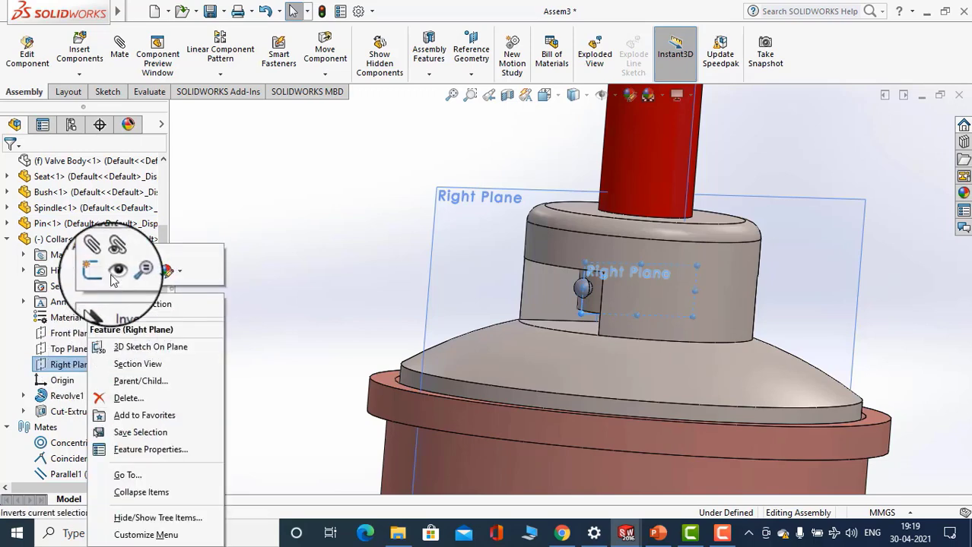
pyautogui.click(375, 203)
pyautogui.scroll(1, 331, 206)
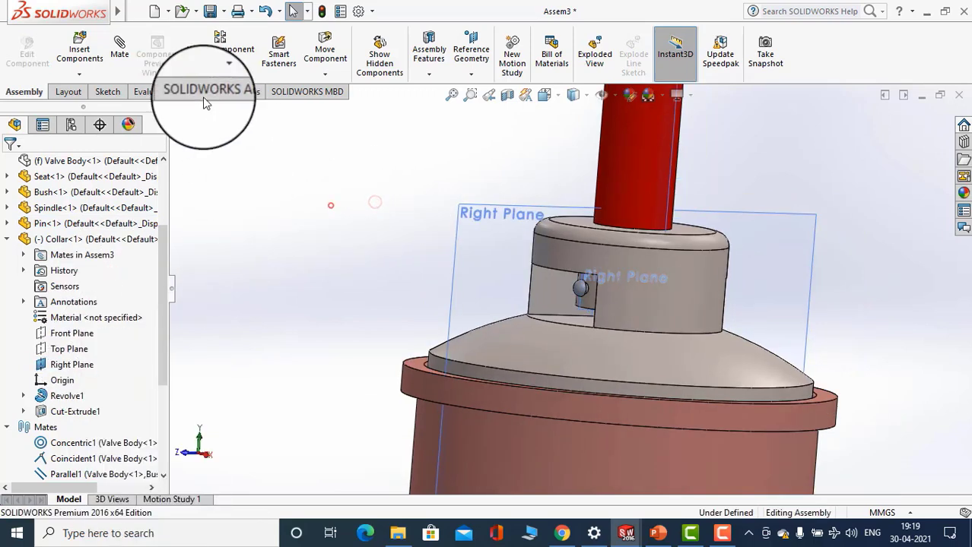
# Add a parallel mate between the collar's Right Plane and the seat's Right Plane, then leave the Mate command
pyautogui.click(120, 47)
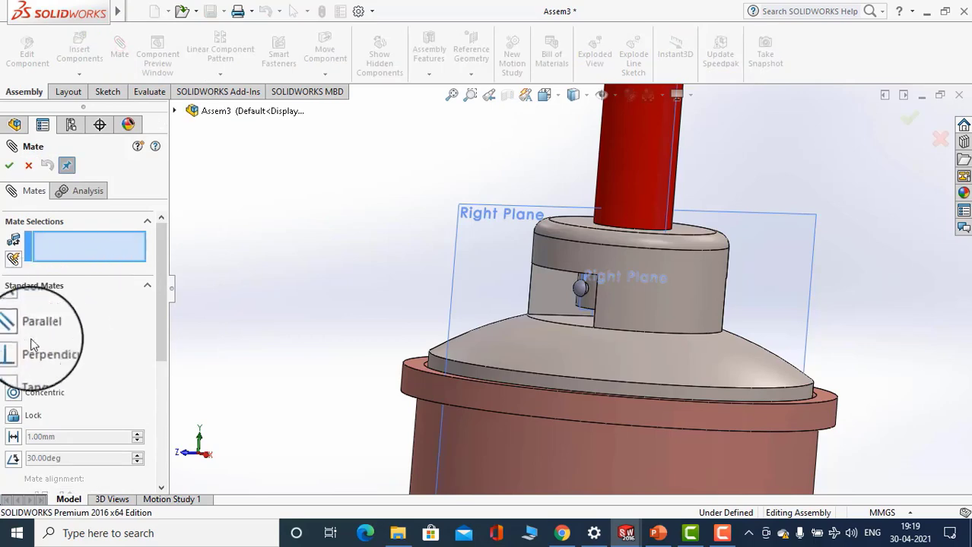
pyautogui.click(13, 328)
pyautogui.scroll(-4, 520, 262)
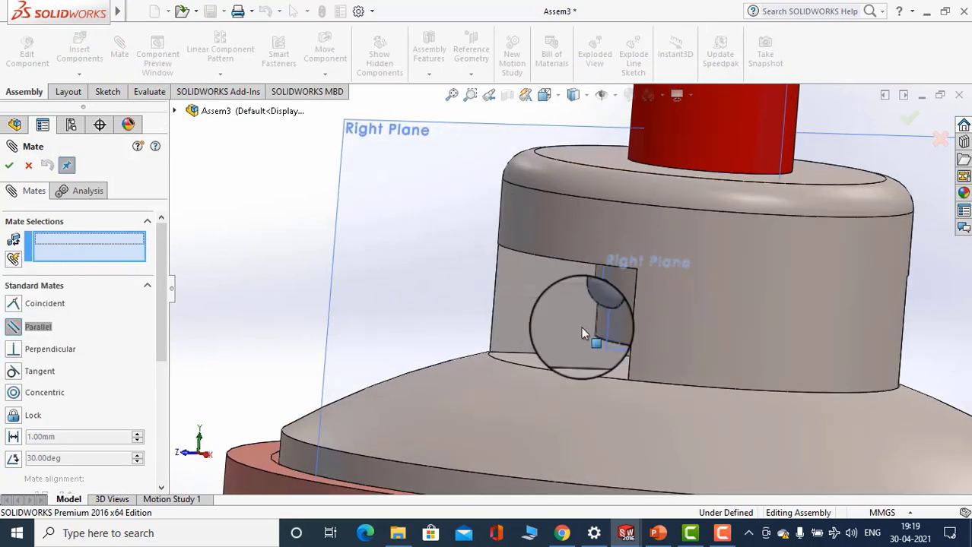
pyautogui.click(596, 344)
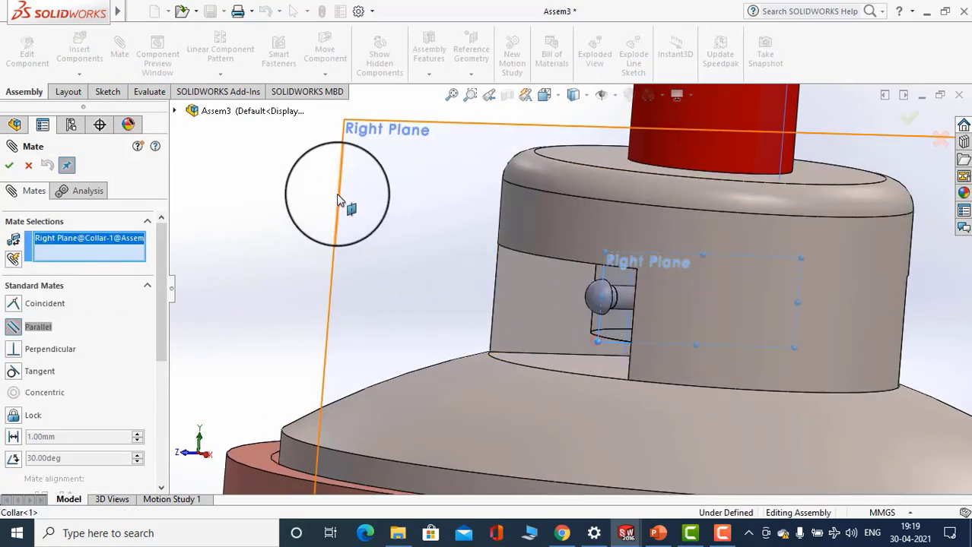
pyautogui.click(338, 197)
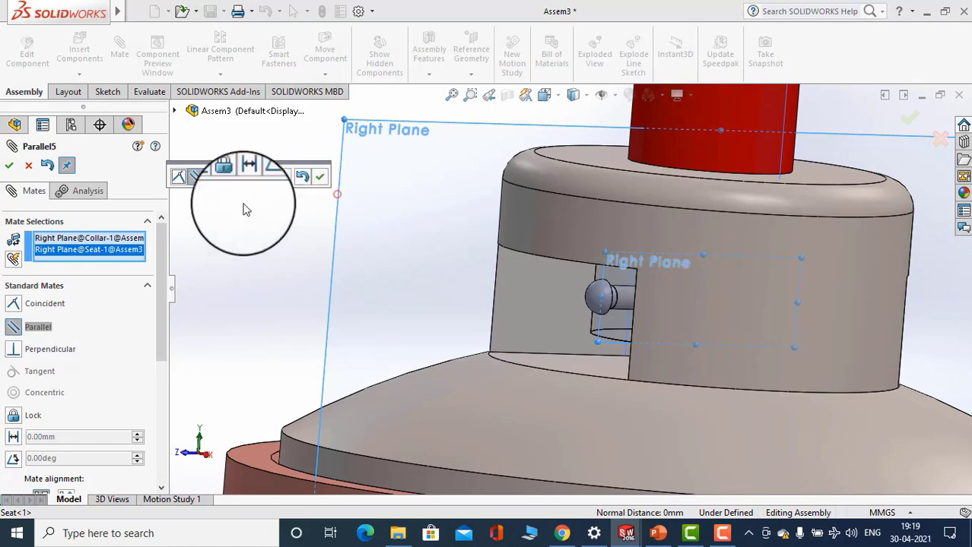
pyautogui.click(322, 177)
pyautogui.scroll(3, 416, 267)
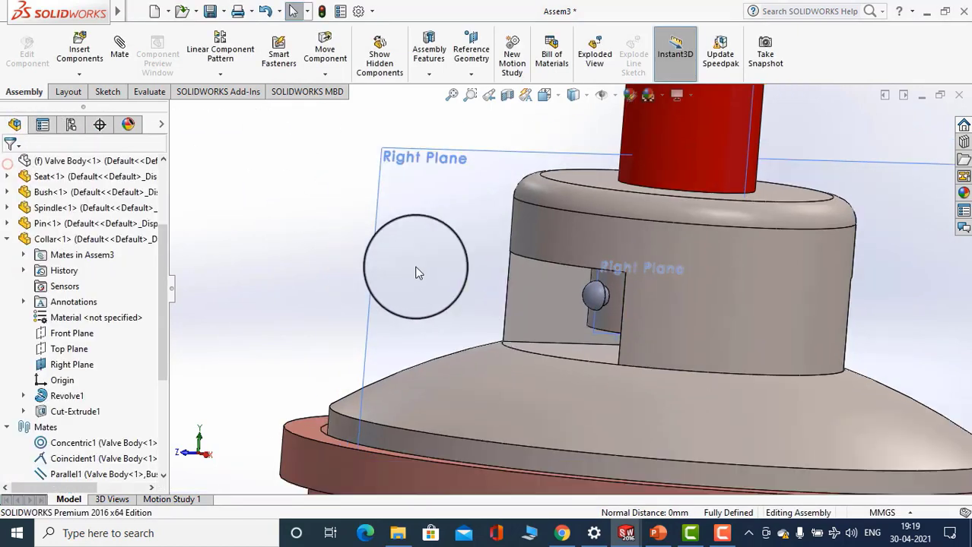
# Examine the collar, pin and seat slot from above and from the side to check how the mated parts fit
pyautogui.moveTo(399, 265); pyautogui.dragTo(398, 348, button='middle')
pyautogui.scroll(2, 454, 310)
pyautogui.scroll(2, 643, 221)
pyautogui.scroll(-3, 618, 241)
pyautogui.scroll(-2, 466, 240)
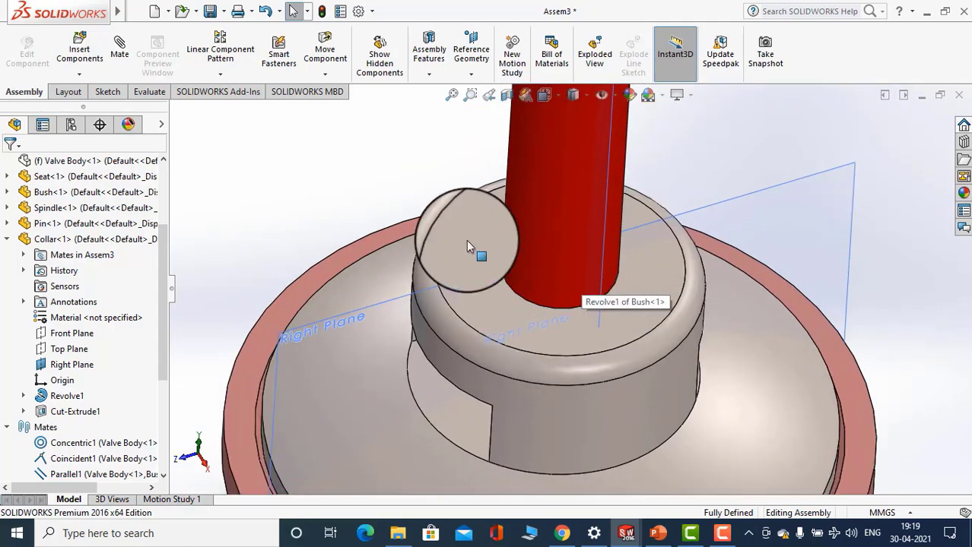
pyautogui.click(466, 242)
pyautogui.scroll(-2, 461, 256)
pyautogui.moveTo(550, 356); pyautogui.dragTo(547, 423, button='middle')
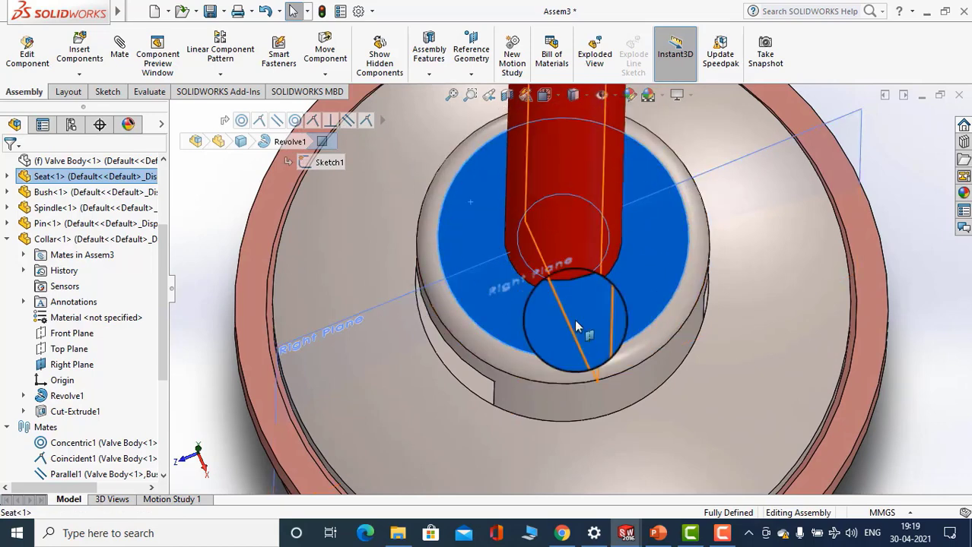
pyautogui.moveTo(575, 304); pyautogui.dragTo(623, 284, button='middle')
pyautogui.click(628, 280)
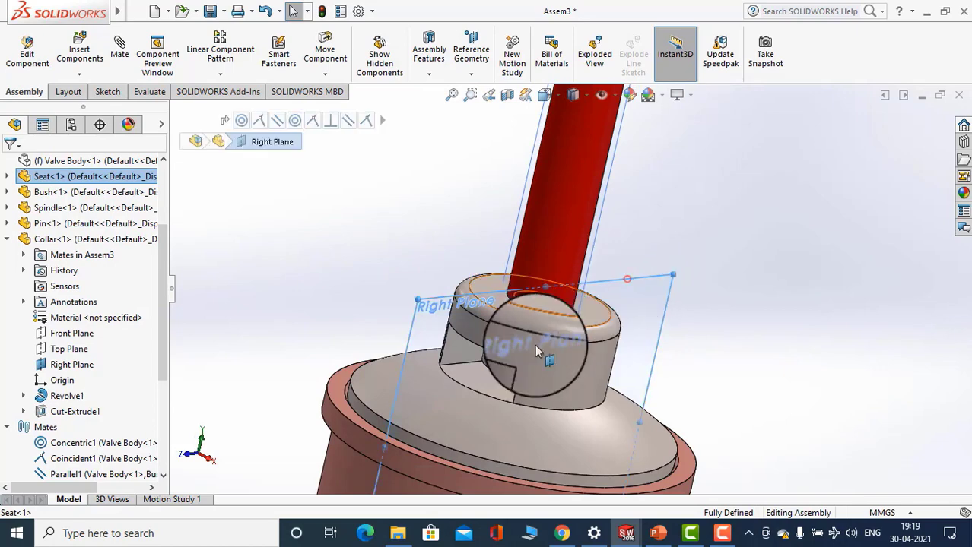
pyautogui.scroll(-2, 489, 369)
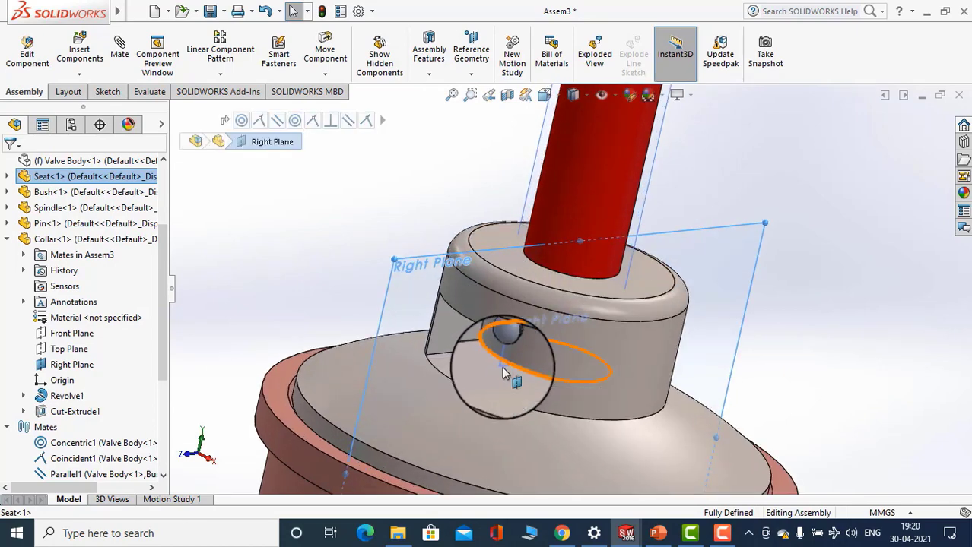
pyautogui.click(502, 366)
pyautogui.moveTo(502, 334)
pyautogui.mouseDown(button='middle')
pyautogui.moveTo(464, 322)
pyautogui.moveTo(469, 297)
pyautogui.moveTo(494, 331)
pyautogui.mouseUp(button='middle')
pyautogui.click(375, 227)
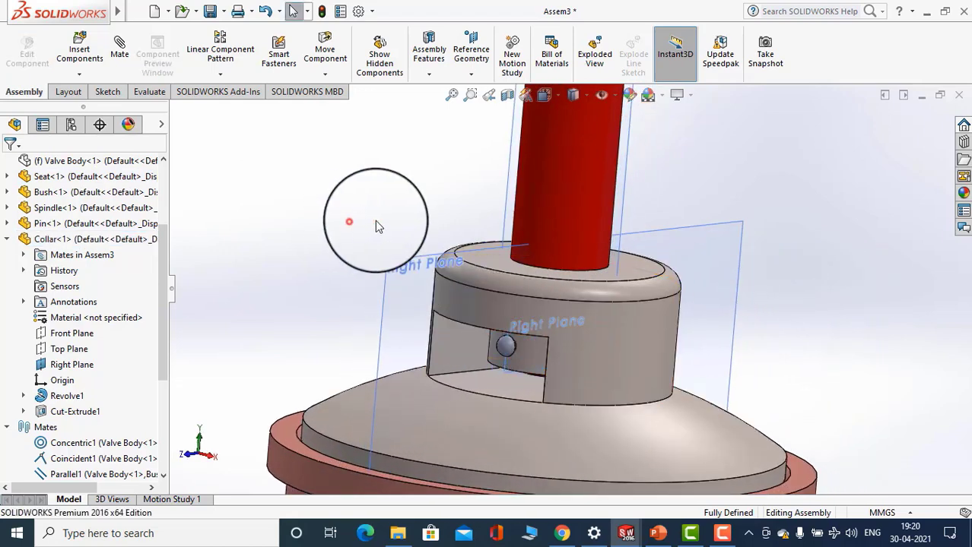
pyautogui.scroll(4, 376, 221)
pyautogui.click(376, 221)
pyautogui.scroll(-3, 380, 294)
pyautogui.click(375, 283)
pyautogui.scroll(4, 374, 282)
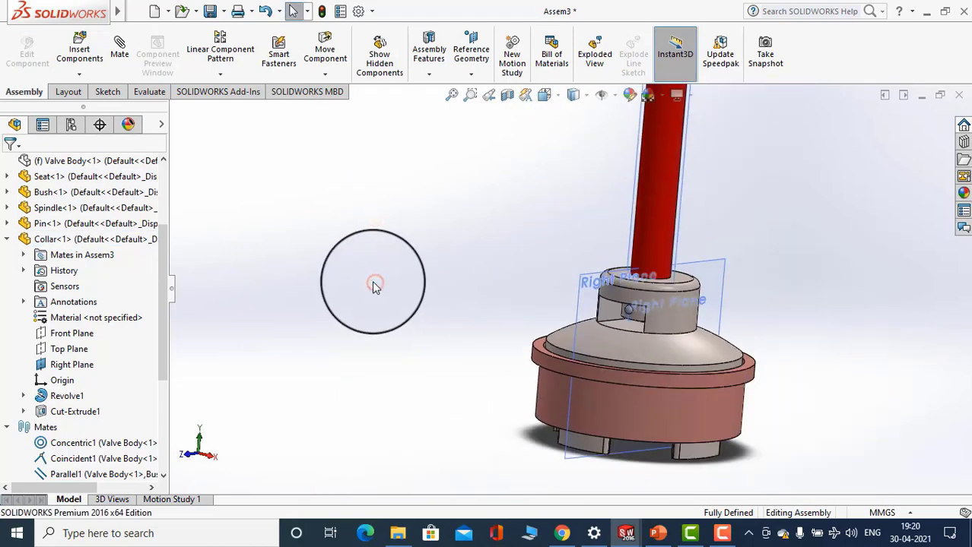
# Insert the Cover part from the Stop Valve folder and place it beside the spindle assembly
pyautogui.scroll(2, 374, 286)
pyautogui.click(78, 55)
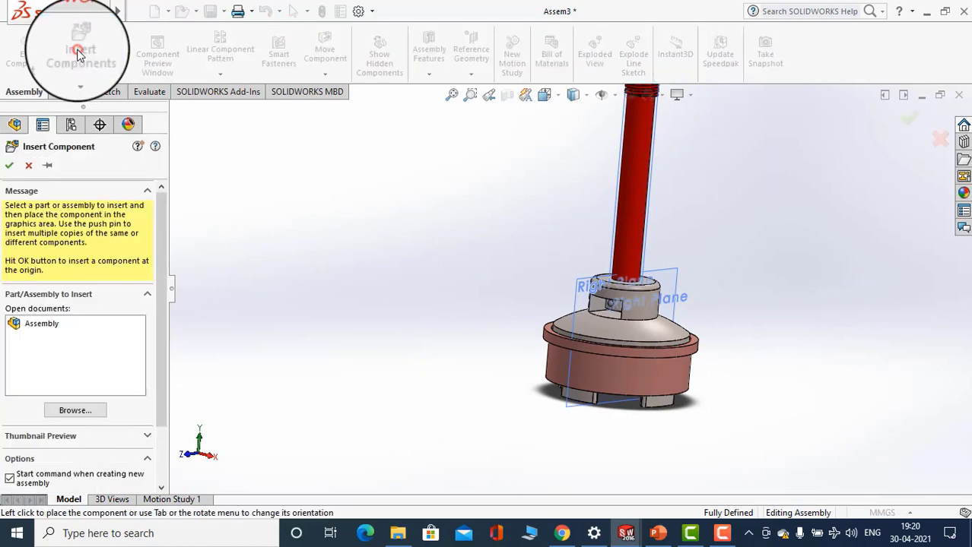
pyautogui.click(85, 414)
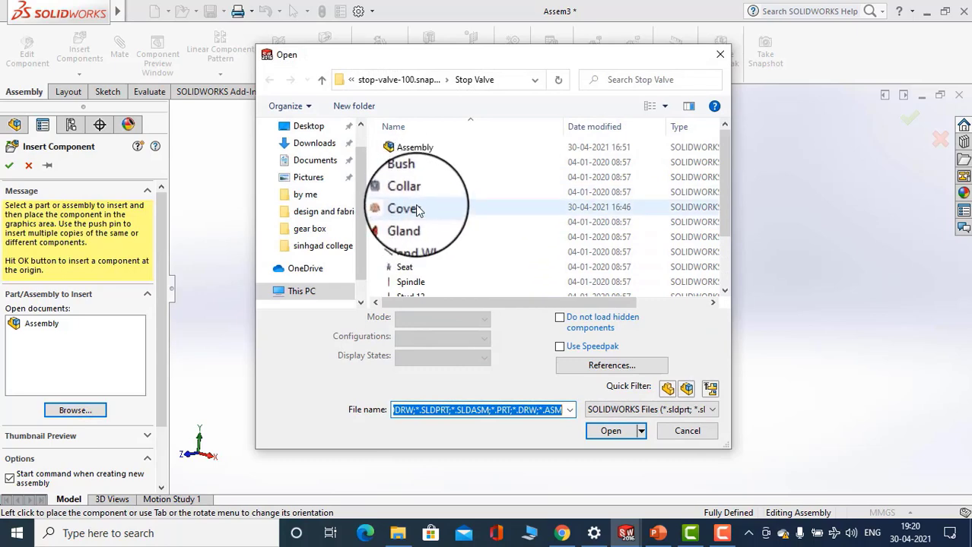
pyautogui.click(416, 207)
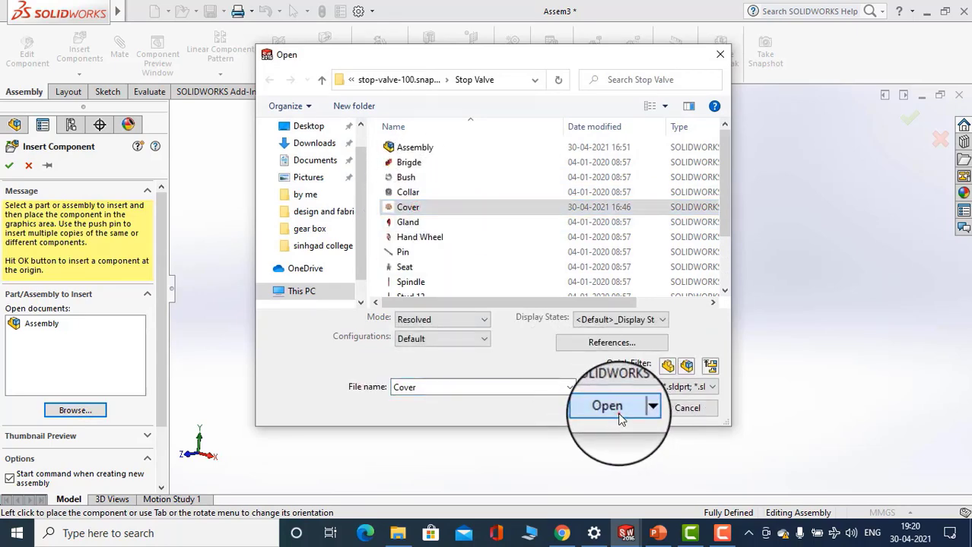
pyautogui.click(619, 416)
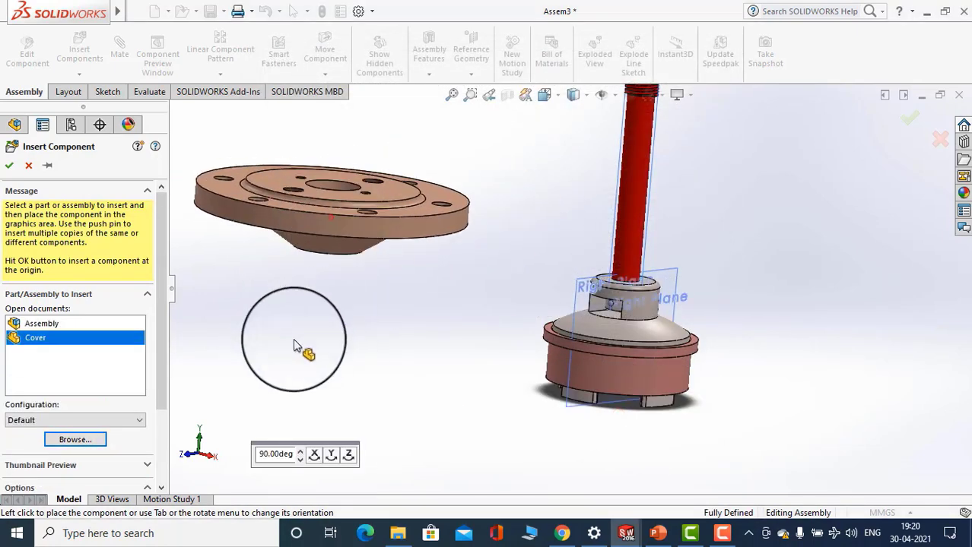
pyautogui.click(296, 344)
pyautogui.press('z')
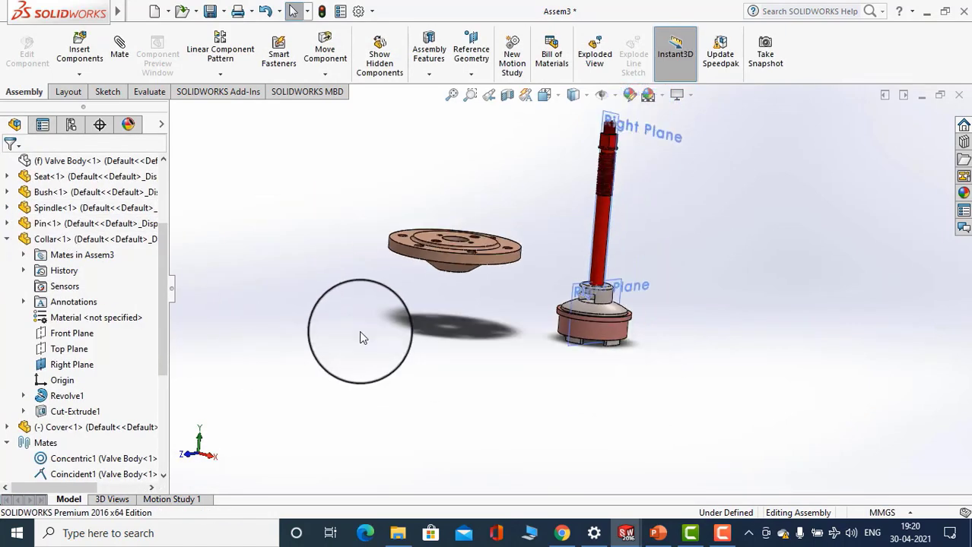
# Copy the cover twice within the assembly, placing the duplicates in free space away from the original
pyautogui.scroll(-5, 517, 236)
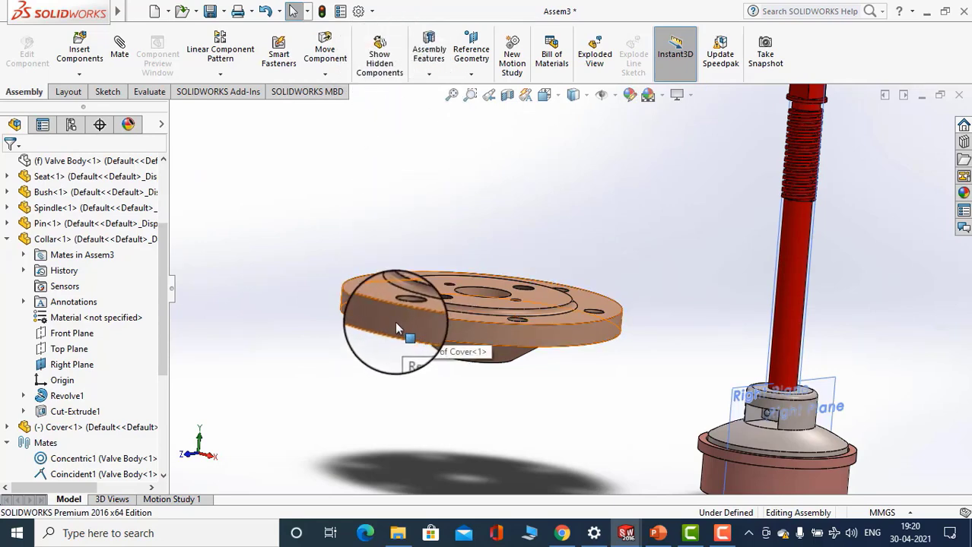
pyautogui.keyDown('ctrl'); pyautogui.moveTo(395, 327); pyautogui.dragTo(587, 196); pyautogui.keyUp('ctrl')
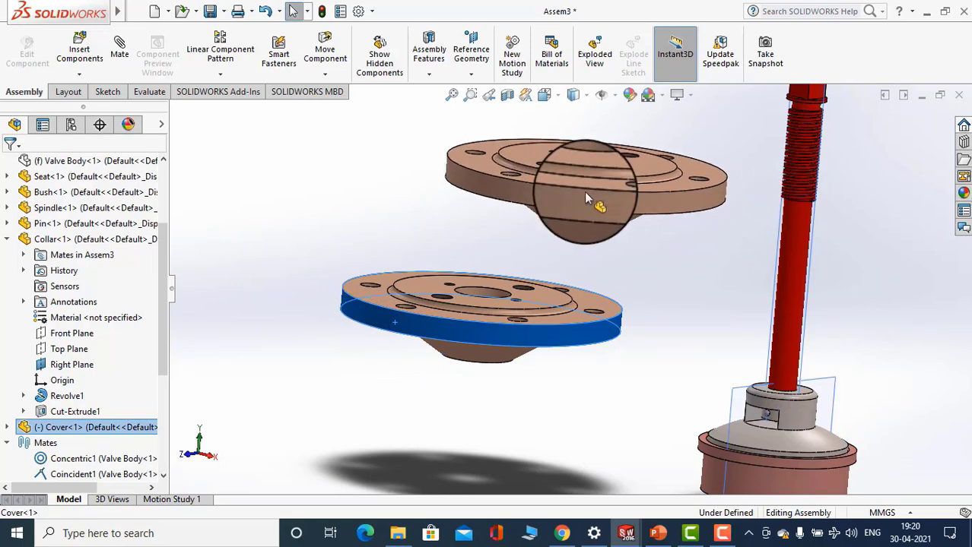
pyautogui.scroll(4, 404, 271)
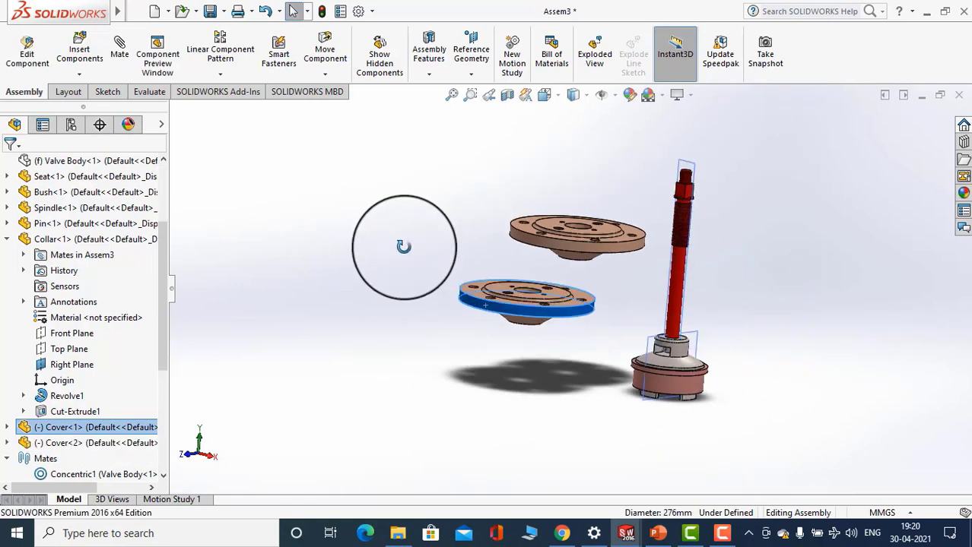
pyautogui.moveTo(404, 247); pyautogui.dragTo(397, 288, button='middle')
pyautogui.click(359, 228)
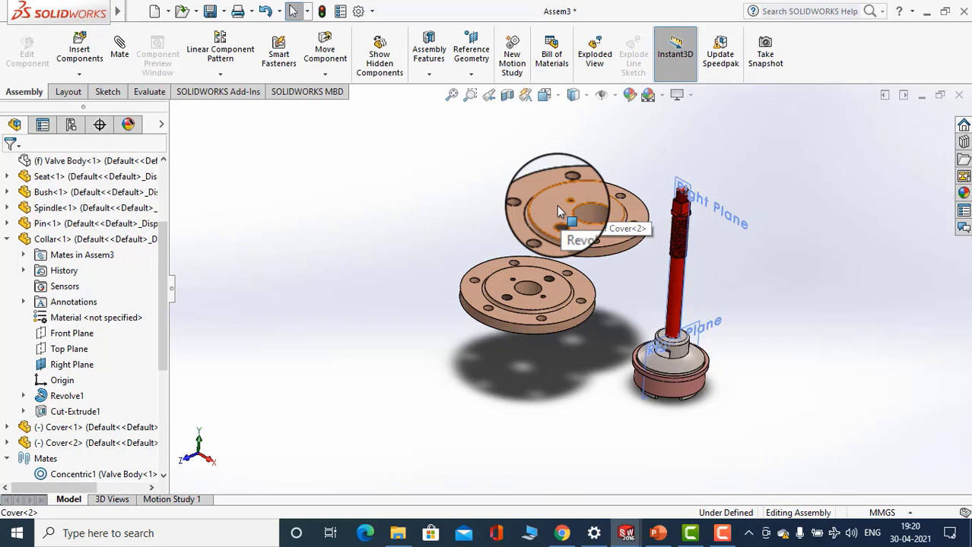
pyautogui.moveTo(556, 206); pyautogui.dragTo(313, 243)
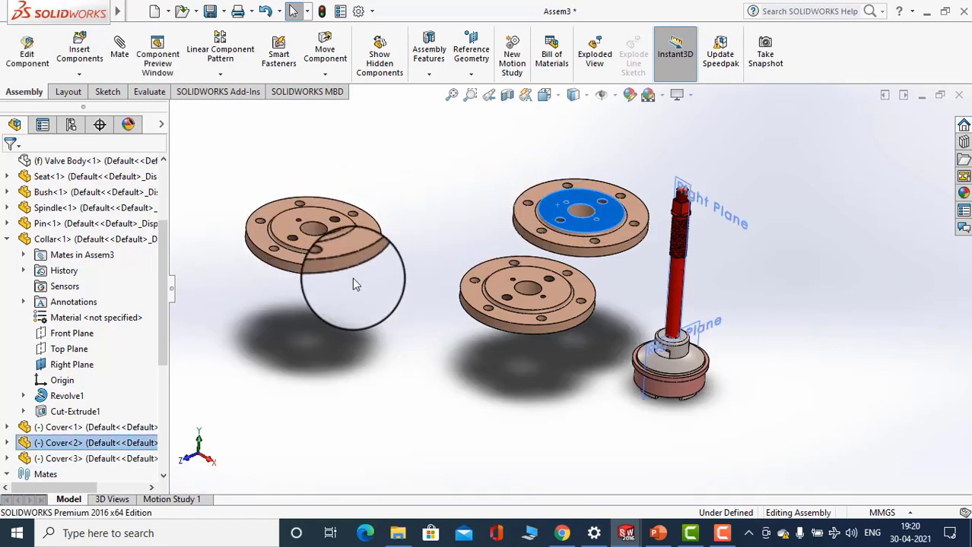
pyautogui.click(396, 328)
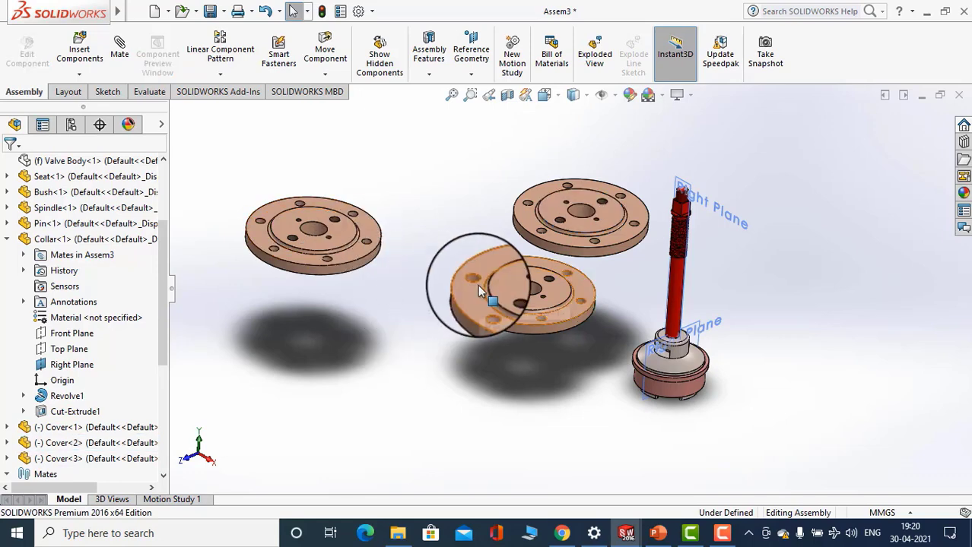
# Delete both duplicate covers, Cover<3> and Cover<2>, from the assembly
pyautogui.click(353, 237)
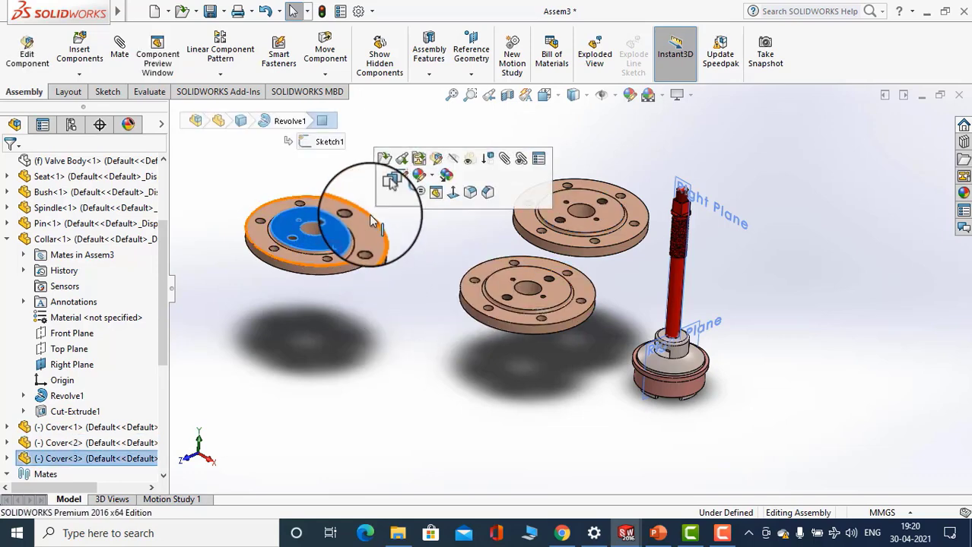
pyautogui.press('Delete')
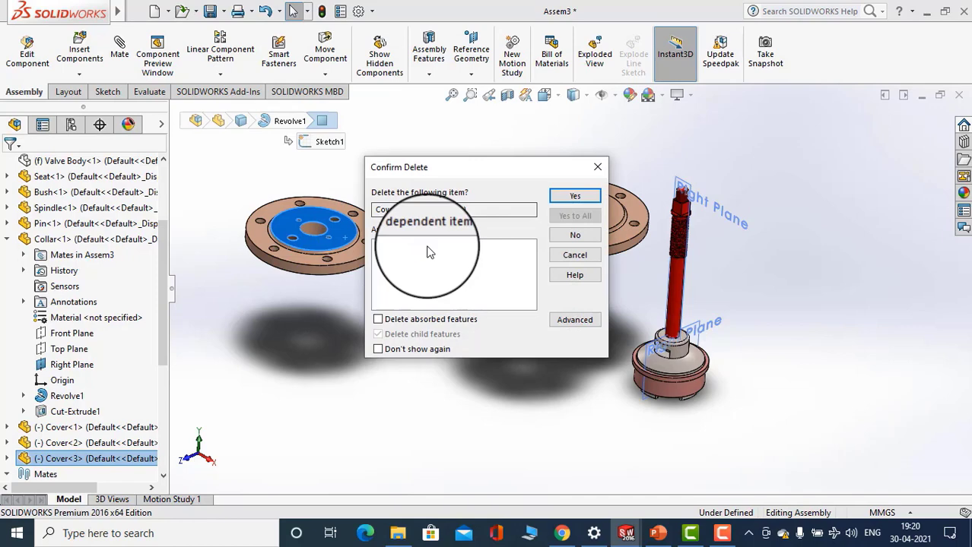
pyautogui.click(572, 193)
pyautogui.click(555, 215)
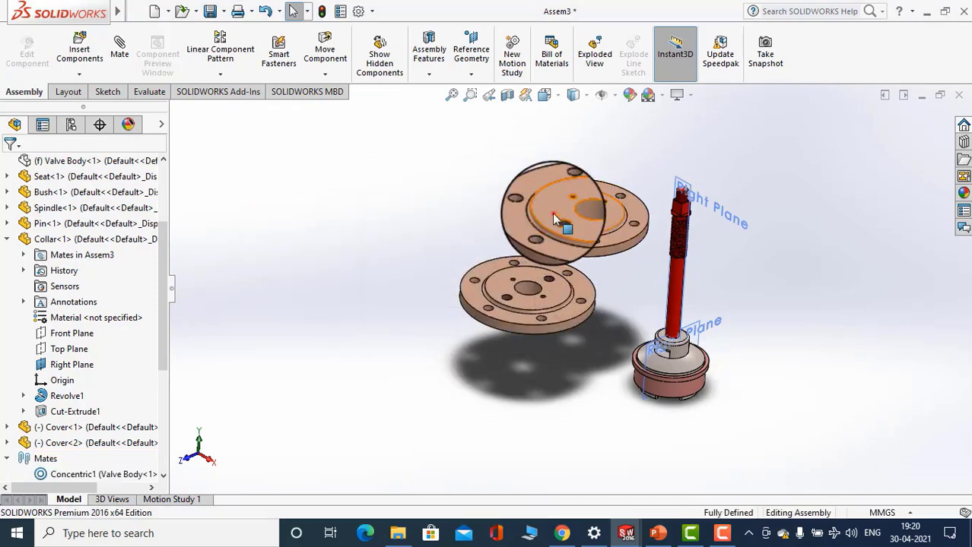
pyautogui.press('Delete')
pyautogui.click(571, 194)
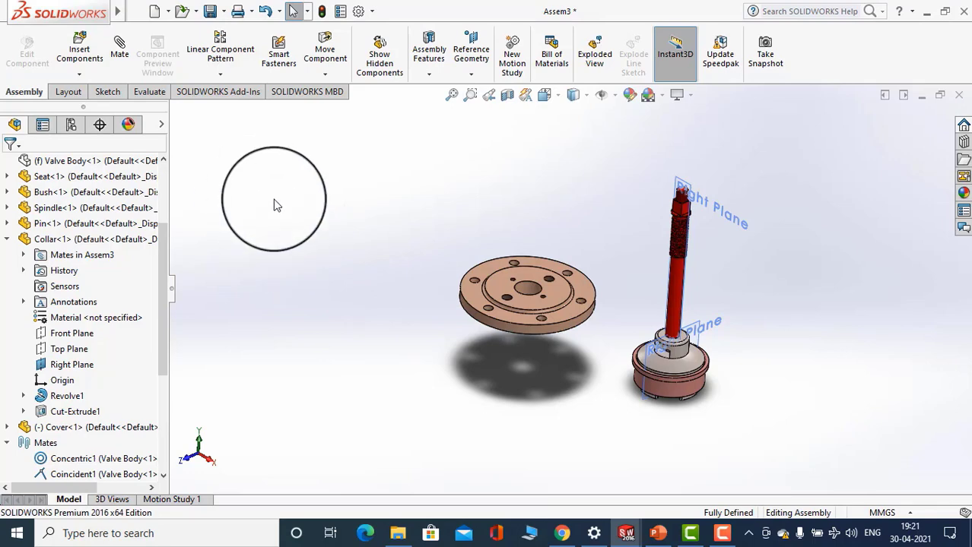
# Collapse the collar's feature tree
pyautogui.moveTo(575, 341); pyautogui.dragTo(367, 340, button='middle')
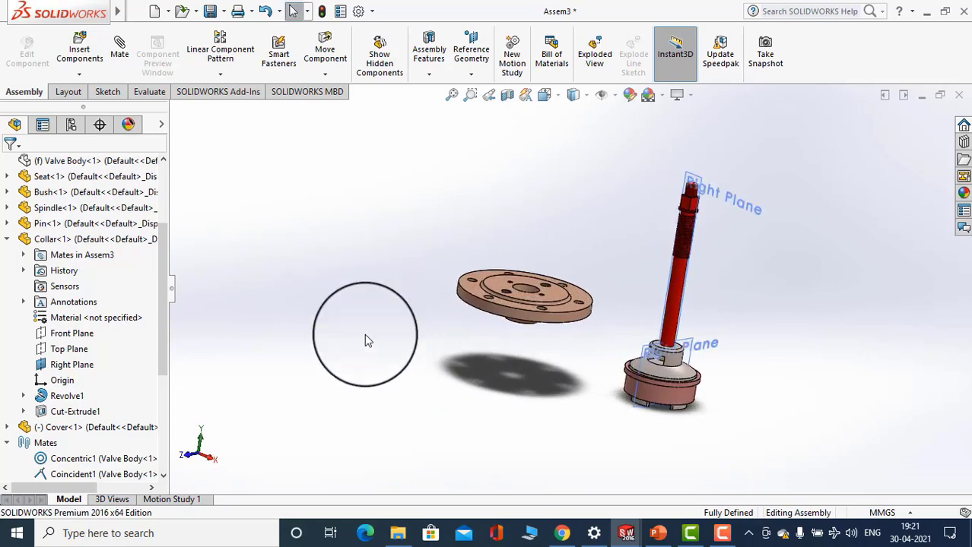
pyautogui.rightClick(335, 235)
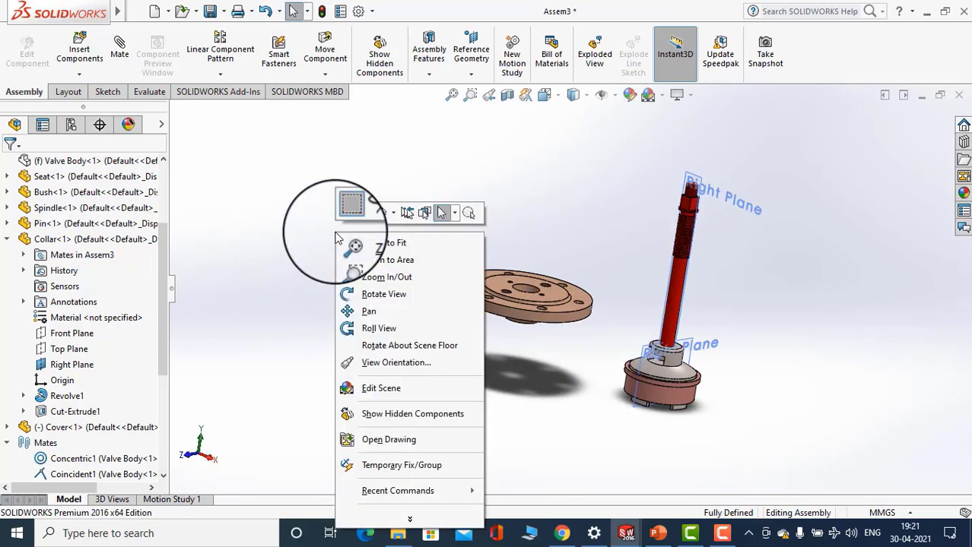
pyautogui.click(237, 198)
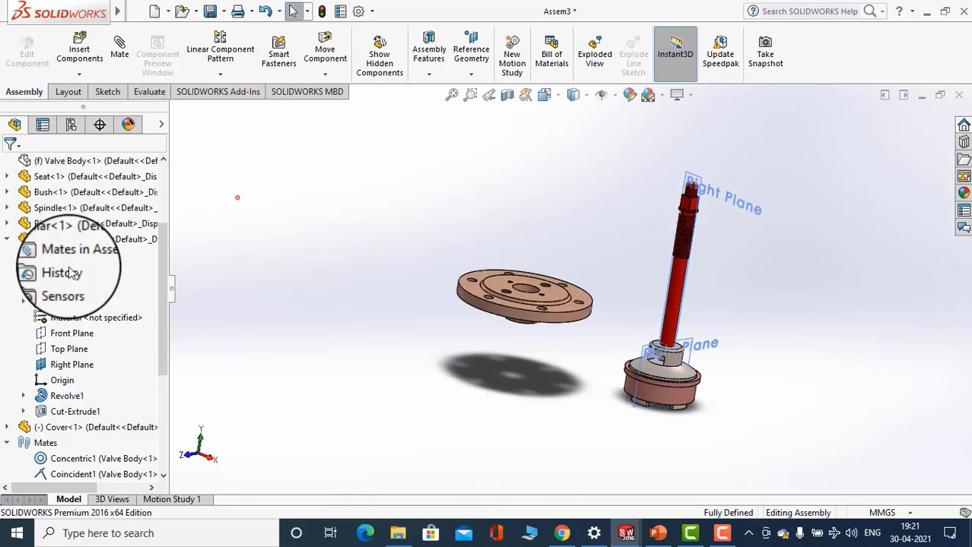
pyautogui.click(8, 241)
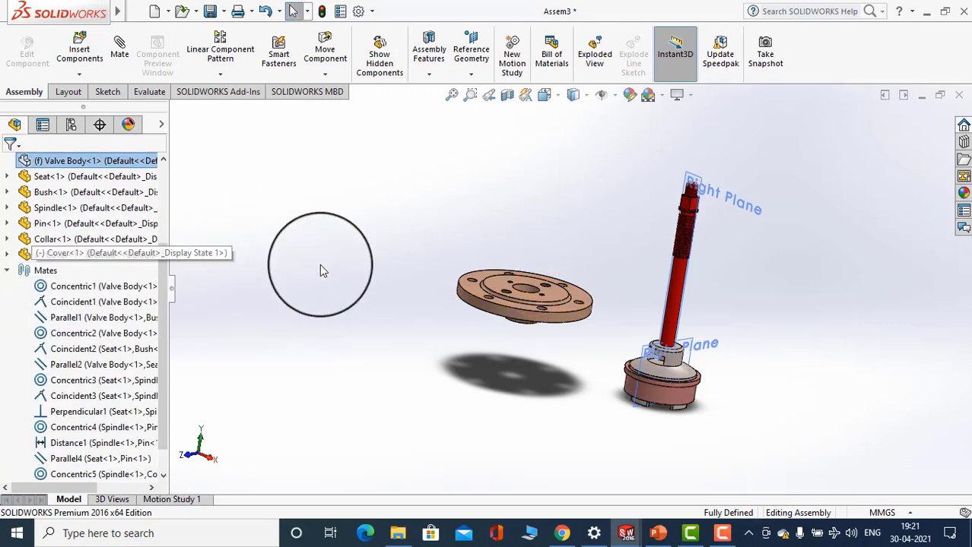
# Show the hidden Valve Body component again in the assembly
pyautogui.scroll(2, 106, 362)
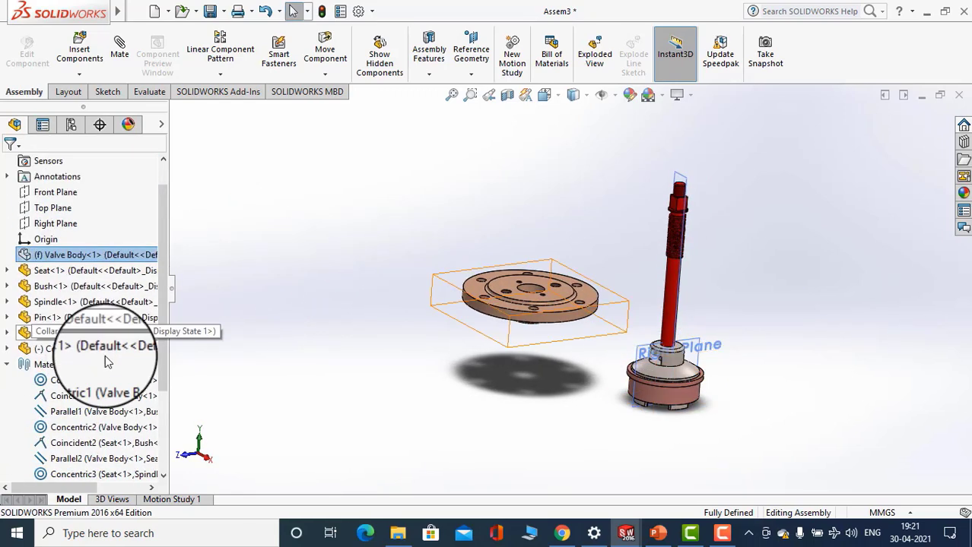
pyautogui.rightClick(65, 255)
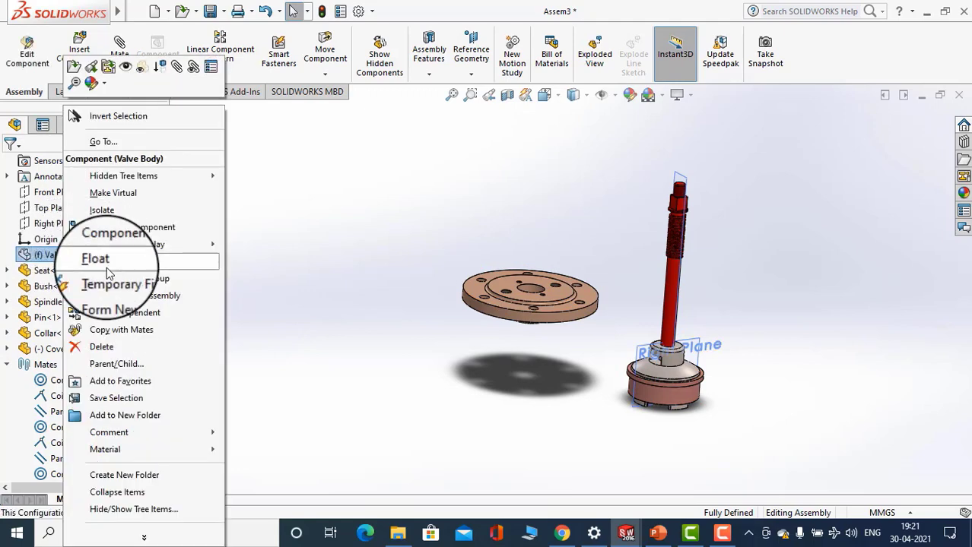
pyautogui.click(125, 67)
pyautogui.click(437, 324)
pyautogui.moveTo(461, 425); pyautogui.dragTo(469, 409, button='middle')
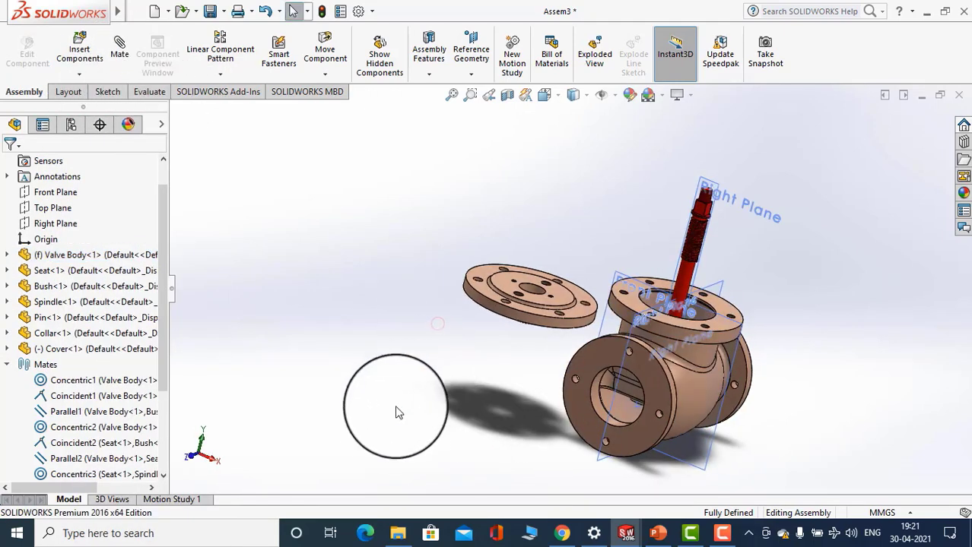
pyautogui.moveTo(395, 413); pyautogui.dragTo(283, 124, button='middle')
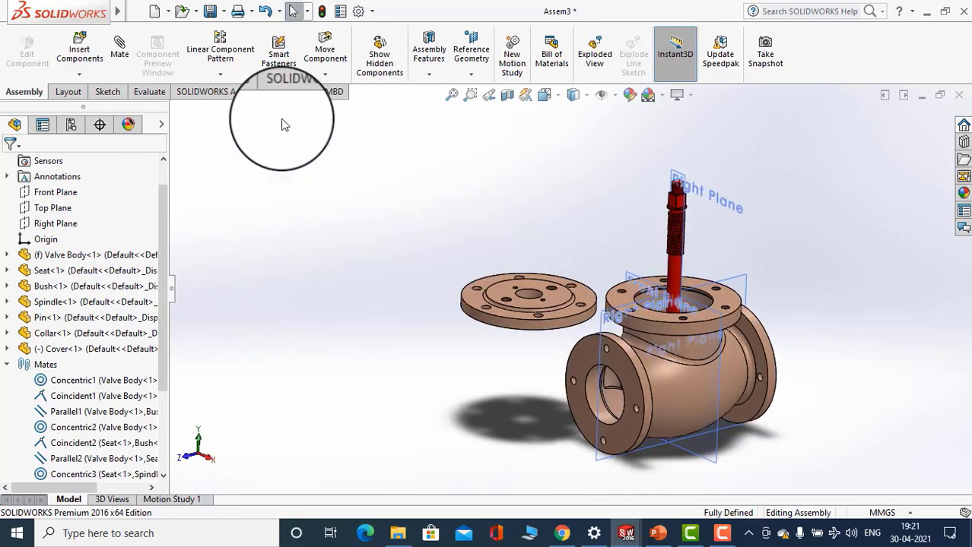
# Add a concentric mate between the cover's outer cylindrical face and the outer cylindrical face of the valve body's upper flange
pyautogui.click(122, 51)
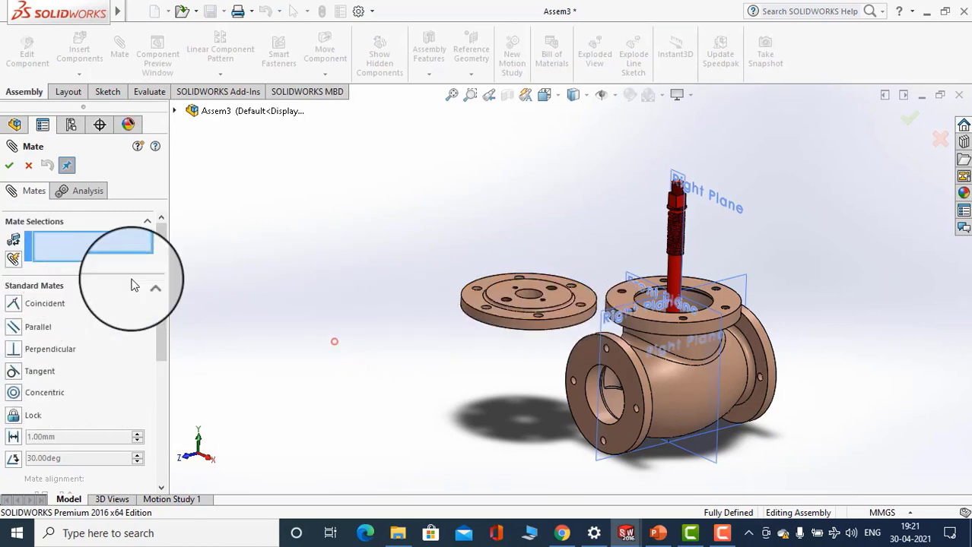
pyautogui.scroll(3, 563, 357)
pyautogui.moveTo(618, 364); pyautogui.dragTo(590, 311, button='middle')
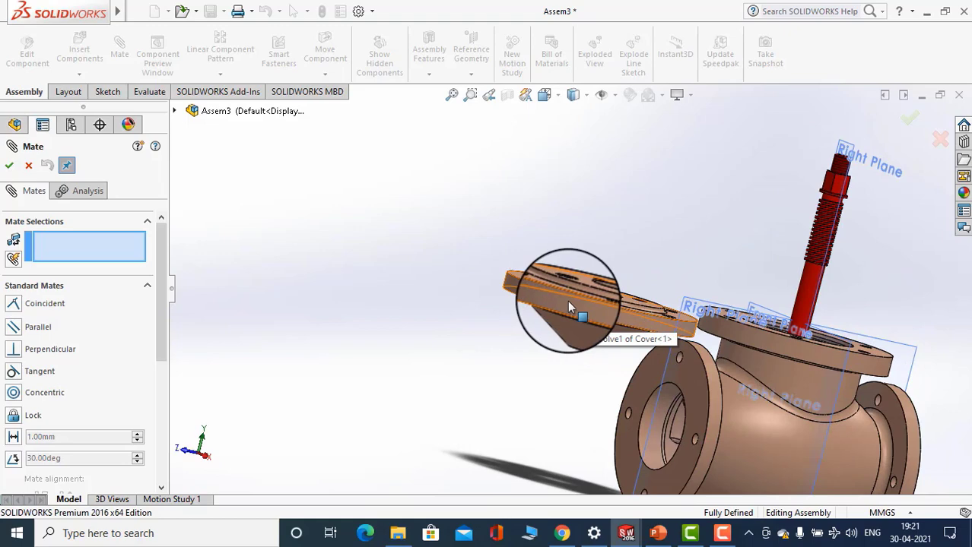
pyautogui.click(567, 301)
pyautogui.moveTo(569, 350); pyautogui.dragTo(659, 360, button='middle')
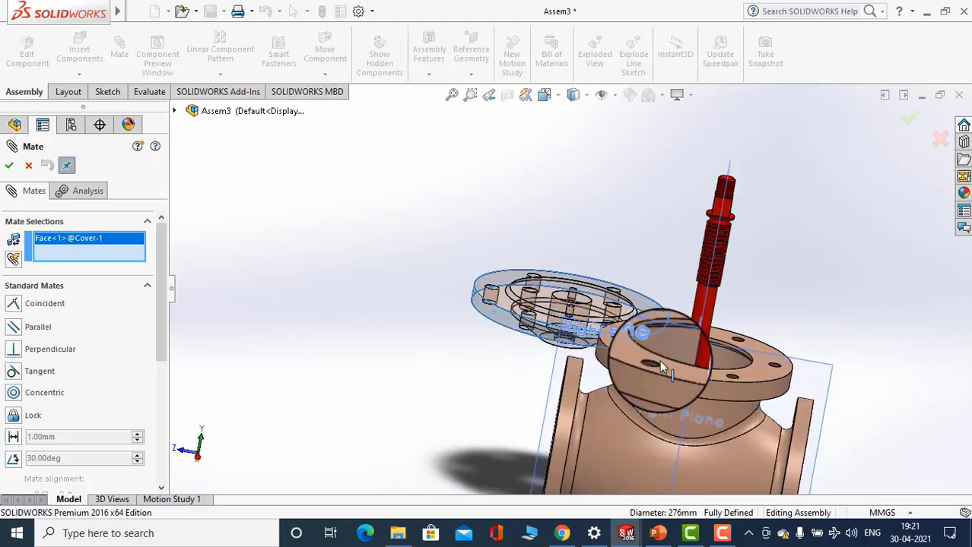
pyautogui.click(784, 395)
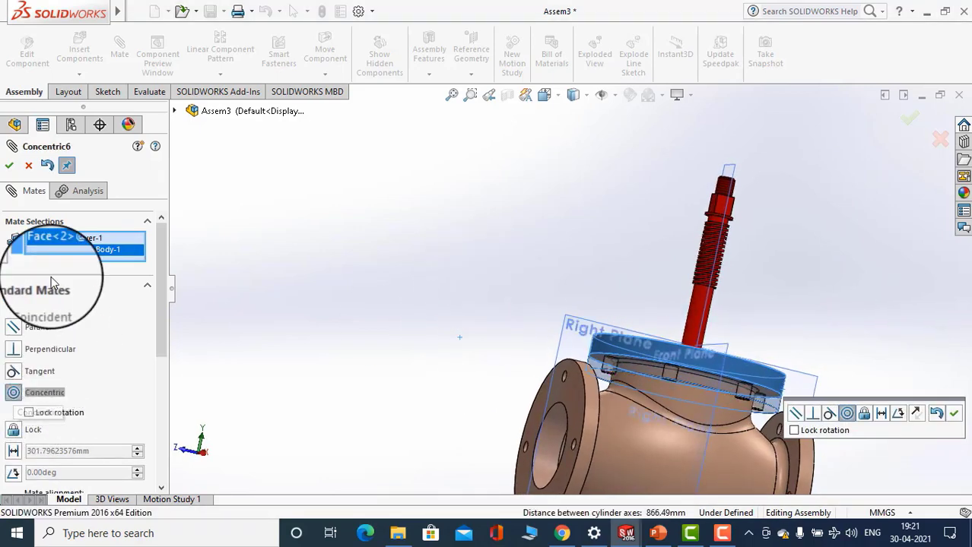
pyautogui.click(10, 168)
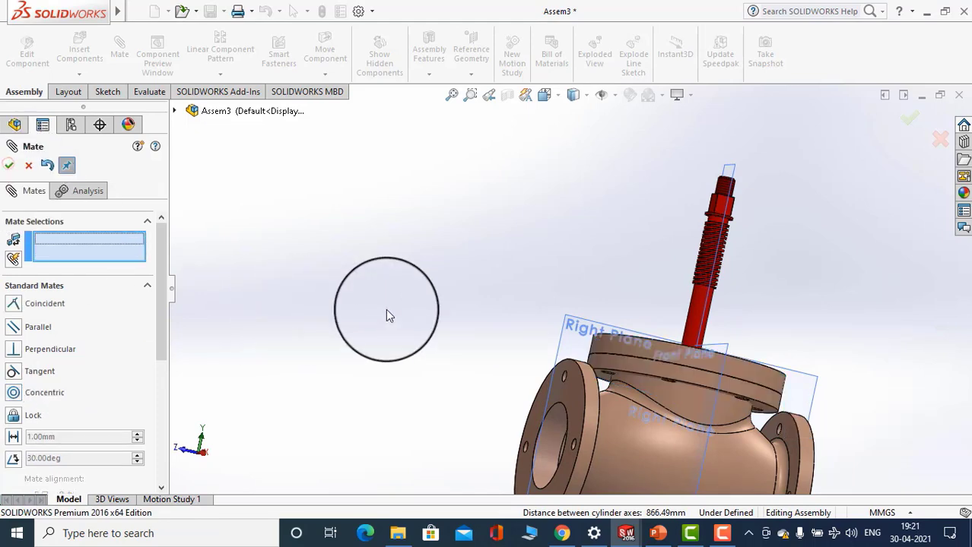
# Add a coincident mate between the cover's flange face and the top face of the valve body's upper flange
pyautogui.scroll(-5, 691, 393)
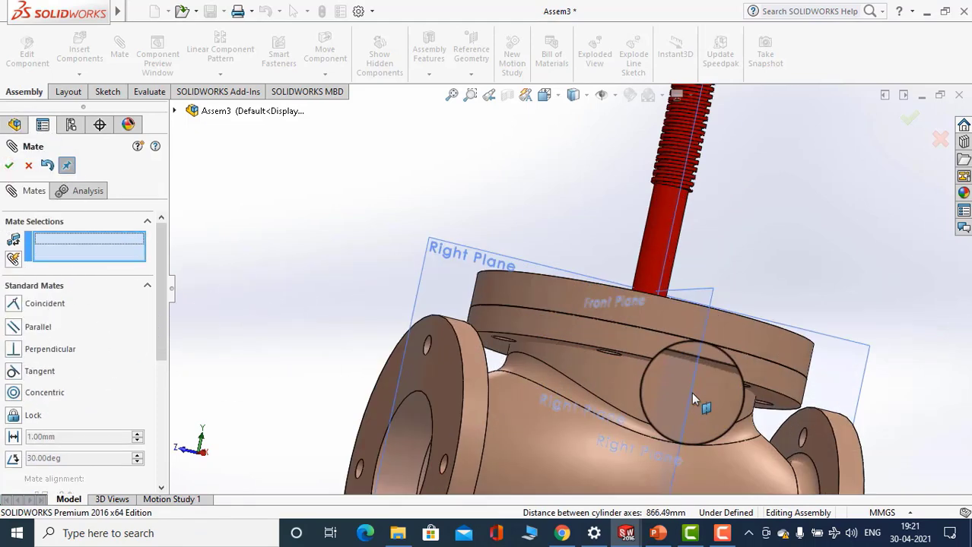
pyautogui.click(457, 298)
pyautogui.moveTo(458, 298); pyautogui.dragTo(411, 245, button='middle')
pyautogui.click(481, 195)
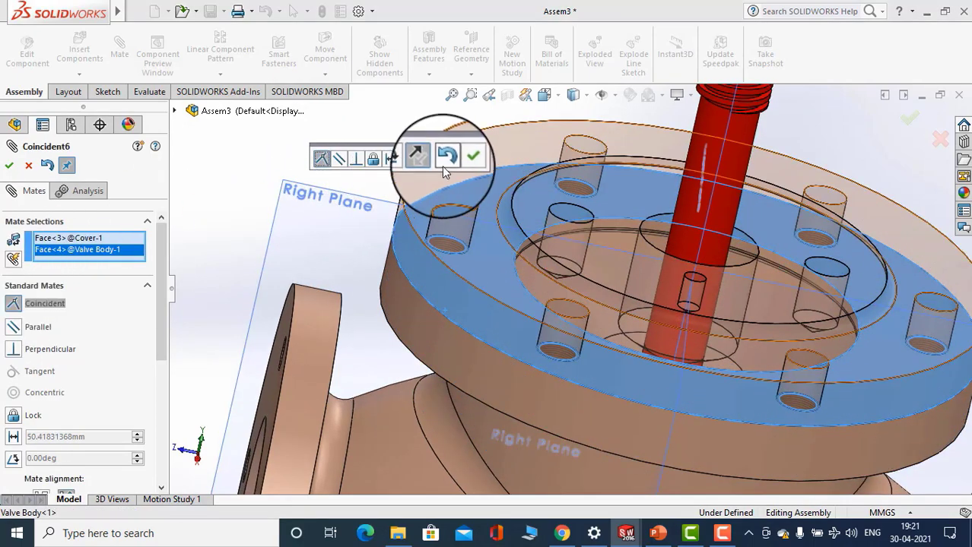
pyautogui.click(464, 164)
# Align the bolt holes with a concentric mate between a cover hole and the matching tapped hole in the valve body, and finish mating
pyautogui.moveTo(386, 187); pyautogui.dragTo(371, 289, button='middle')
pyautogui.scroll(3, 373, 289)
pyautogui.scroll(2, 600, 262)
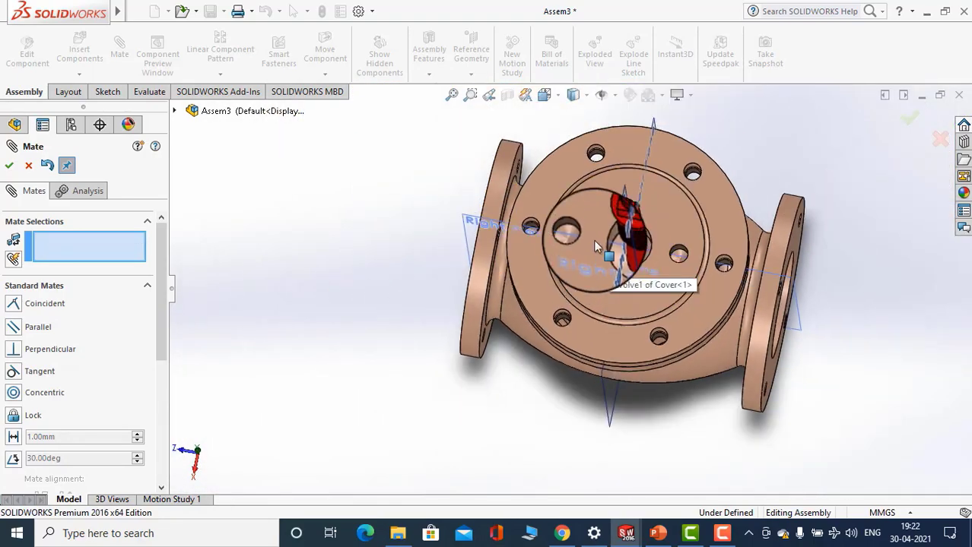
pyautogui.moveTo(606, 240); pyautogui.dragTo(628, 273)
pyautogui.press('g')
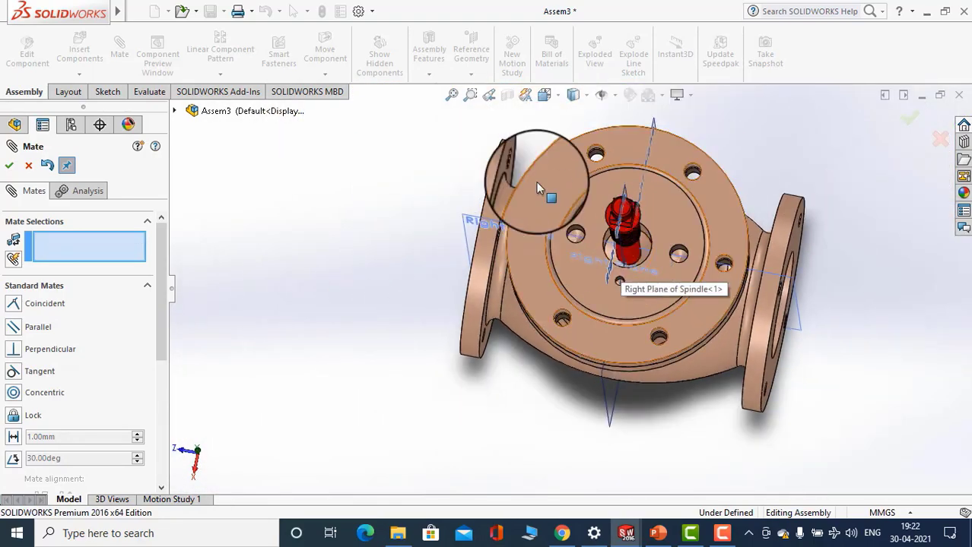
pyautogui.moveTo(563, 152); pyautogui.dragTo(561, 177, button='middle')
pyautogui.scroll(-2, 546, 245)
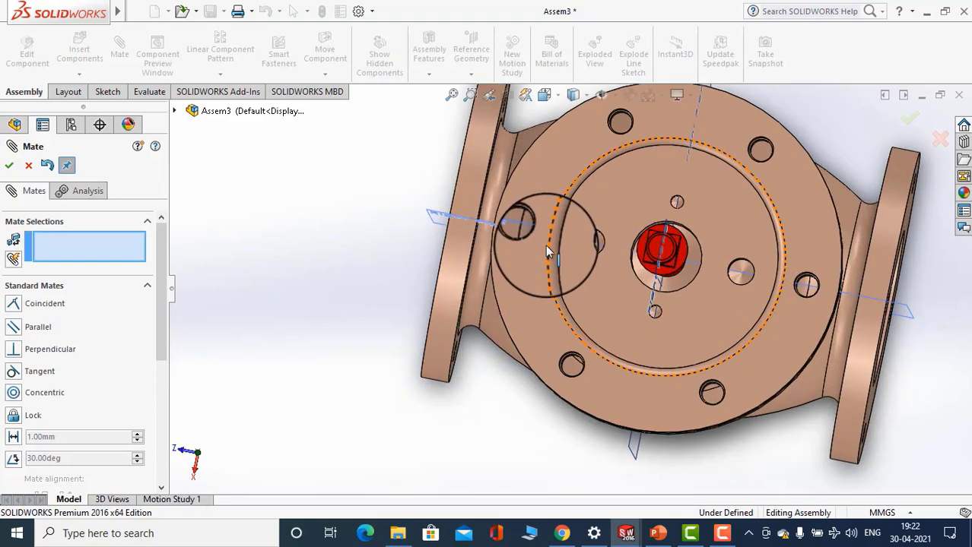
pyautogui.moveTo(540, 248)
pyautogui.mouseDown(button='middle')
pyautogui.moveTo(552, 250)
pyautogui.moveTo(548, 232)
pyautogui.mouseUp(button='middle')
pyautogui.scroll(-8, 509, 233)
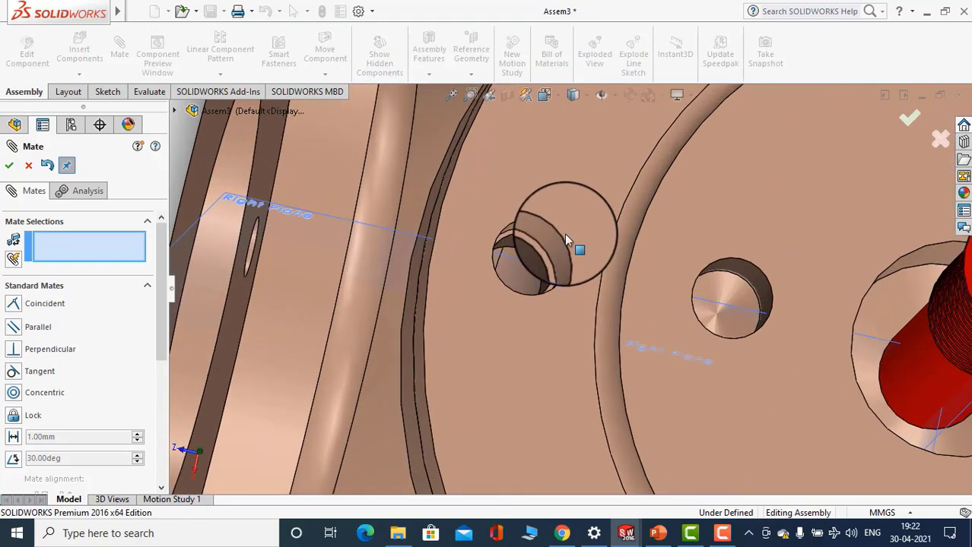
pyautogui.scroll(-6, 523, 274)
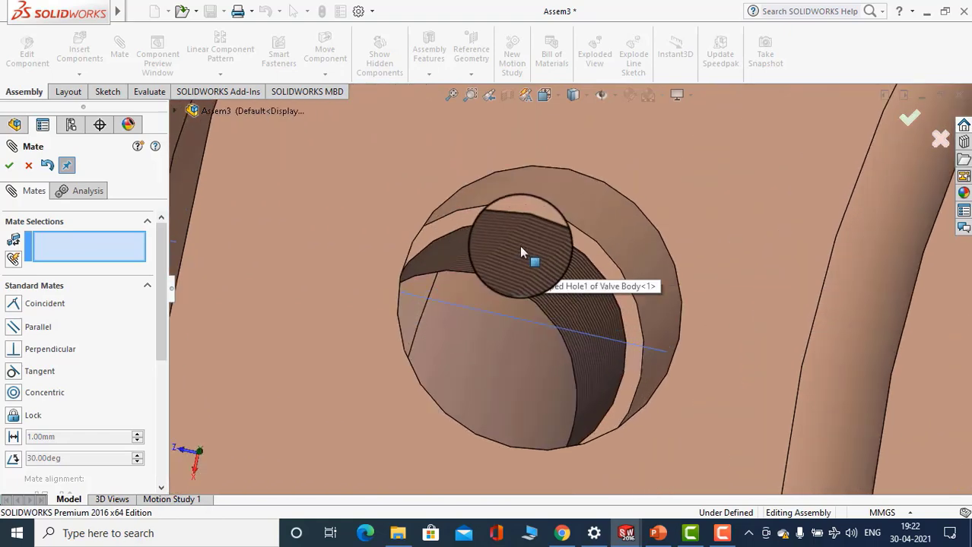
pyautogui.click(537, 245)
pyautogui.scroll(3, 538, 245)
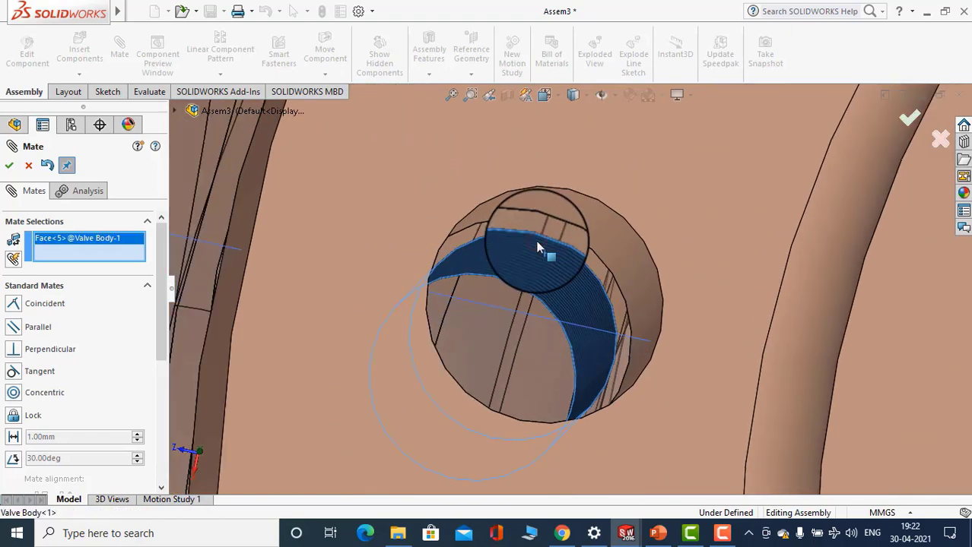
pyautogui.click(578, 224)
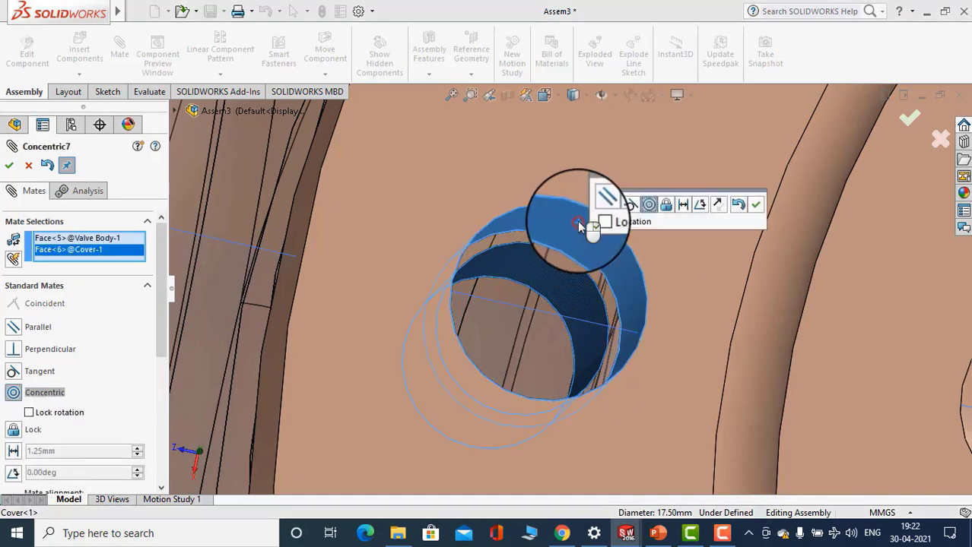
pyautogui.moveTo(325, 328); pyautogui.dragTo(468, 360, button='middle')
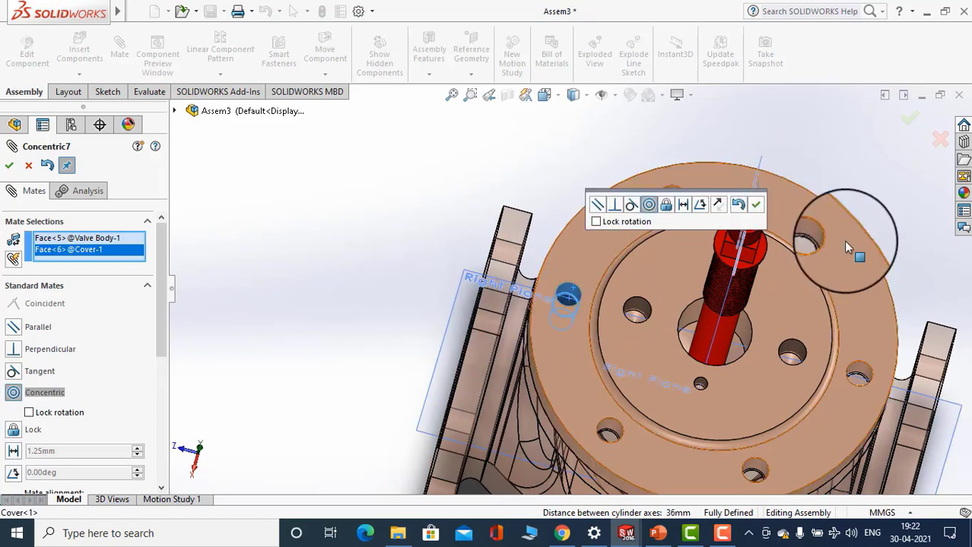
pyautogui.click(755, 207)
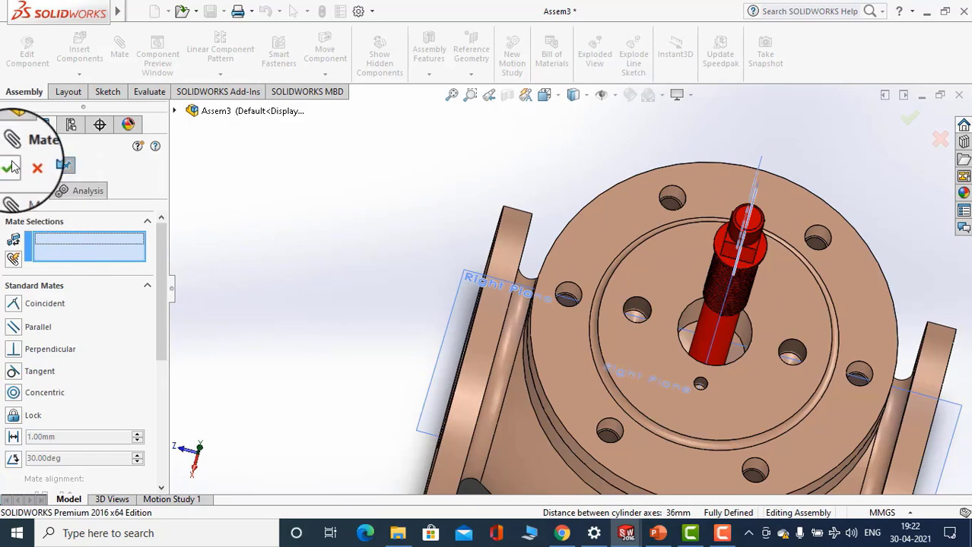
pyautogui.click(11, 168)
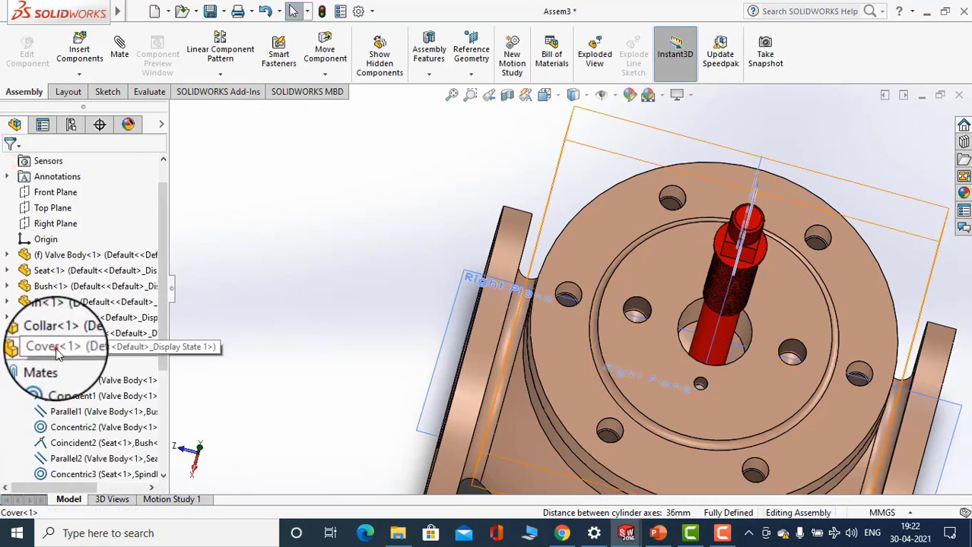
# Examine the cover's constraint status and its seating on the valve body from several angles
pyautogui.click(56, 351)
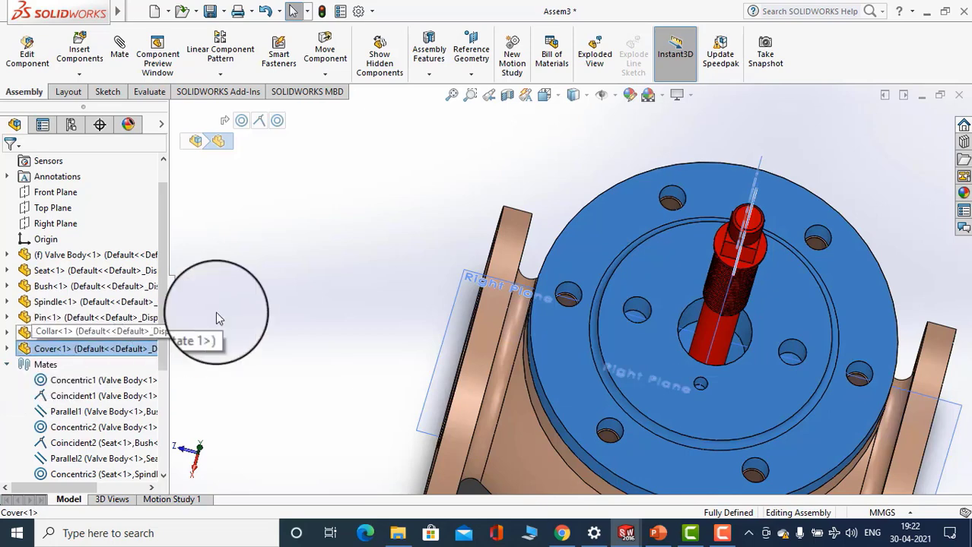
pyautogui.click(235, 302)
pyautogui.scroll(-5, 256, 365)
pyautogui.moveTo(464, 331); pyautogui.dragTo(482, 195, button='middle')
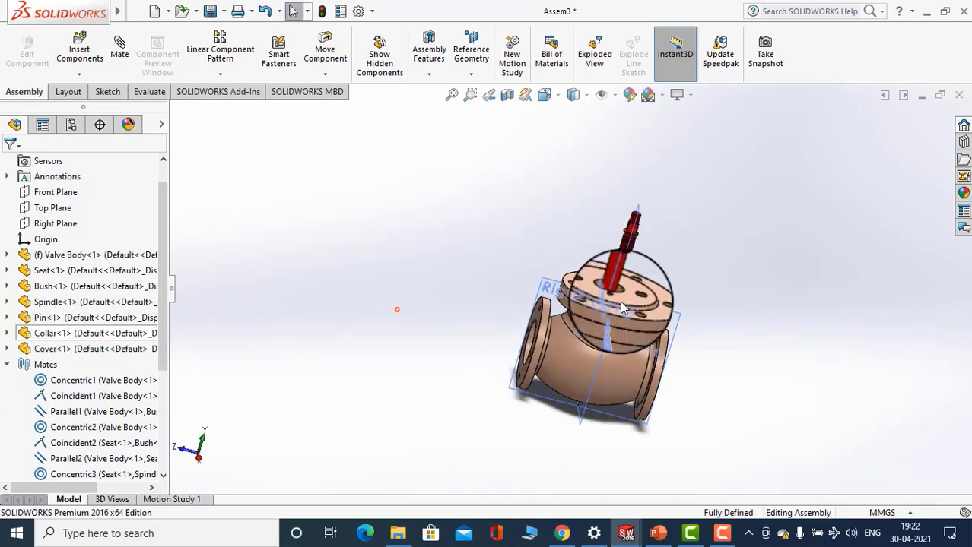
pyautogui.scroll(5, 646, 244)
pyautogui.moveTo(554, 309); pyautogui.dragTo(549, 333, button='middle')
pyautogui.scroll(4, 479, 329)
pyautogui.scroll(-2, 517, 335)
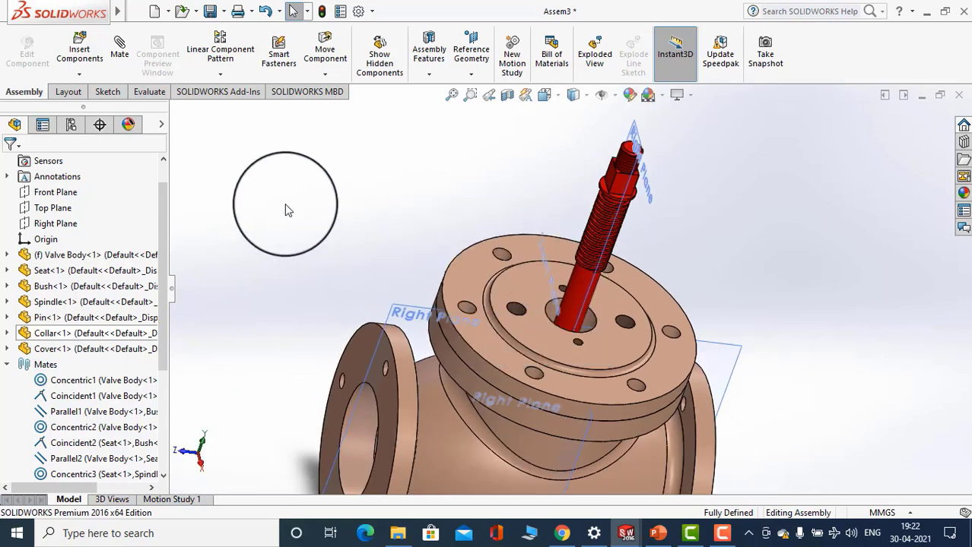
# Insert the Stud 20 part from the Stop Valve folder and place it next to the cover's flange
pyautogui.click(100, 47)
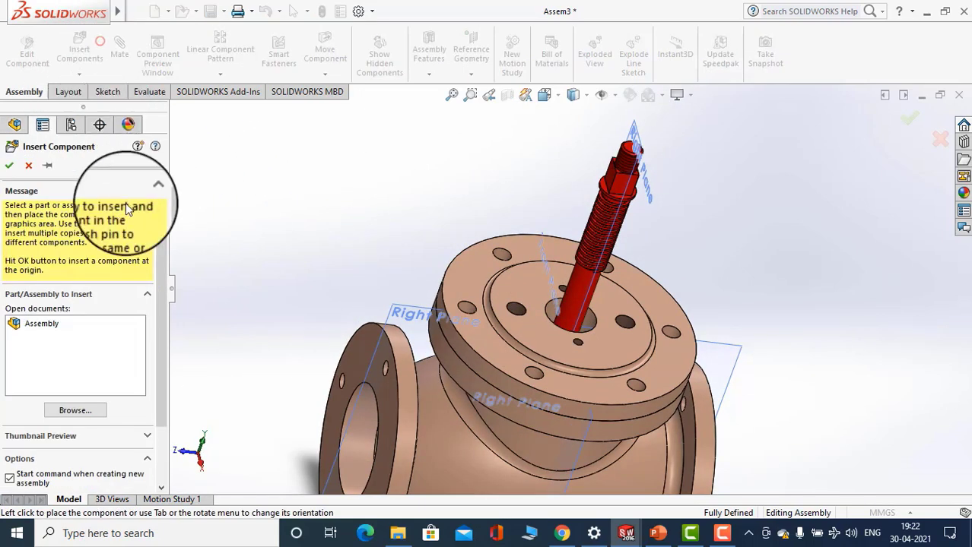
pyautogui.moveTo(518, 324); pyautogui.dragTo(445, 282, button='middle')
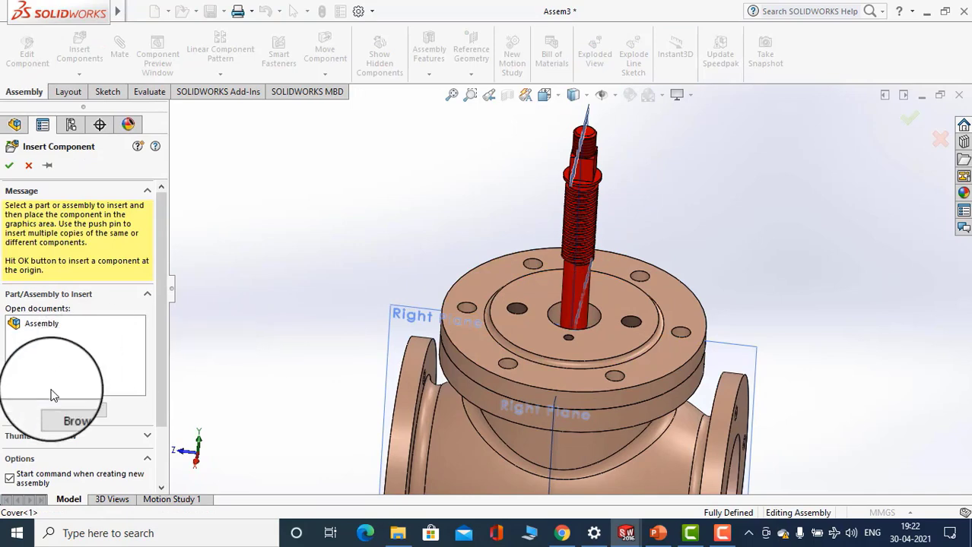
pyautogui.click(76, 412)
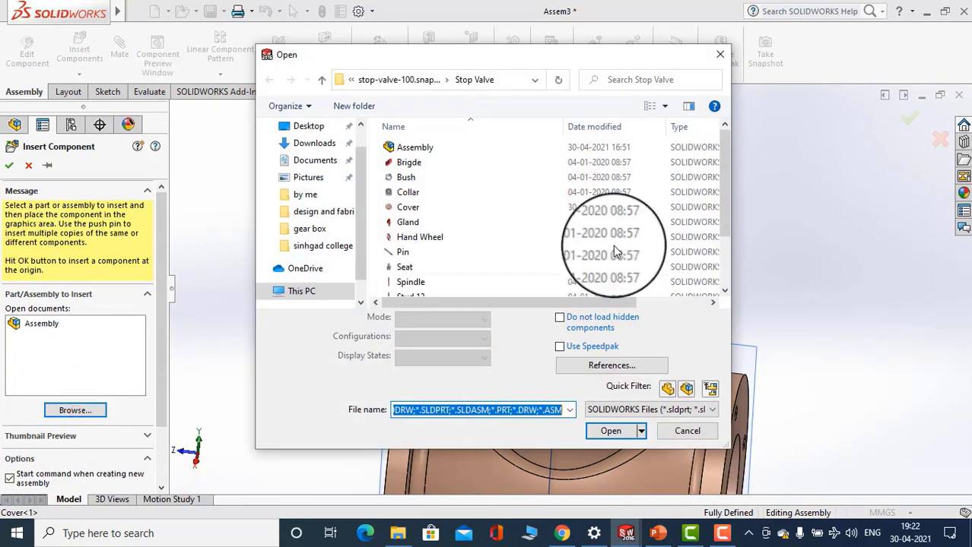
pyautogui.scroll(-2, 430, 275)
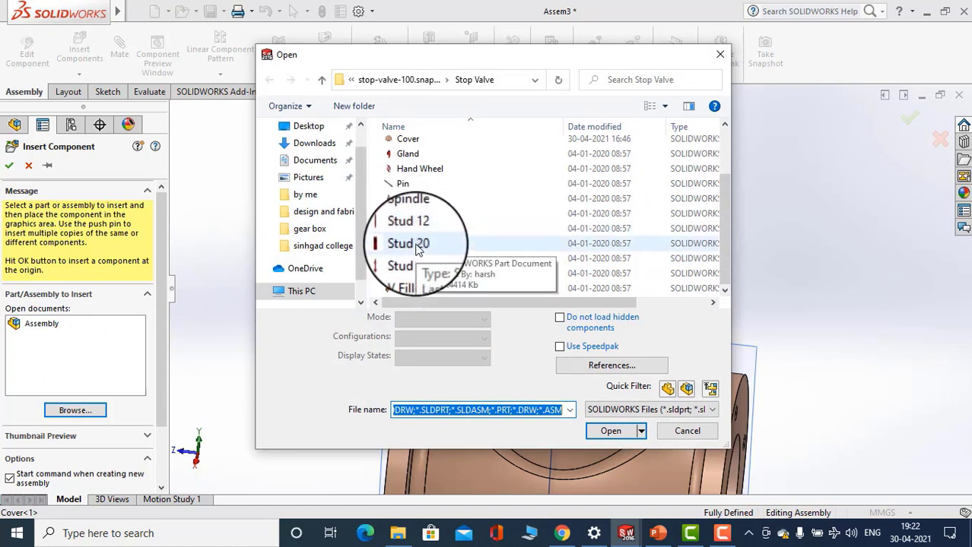
pyautogui.click(411, 243)
pyautogui.click(610, 431)
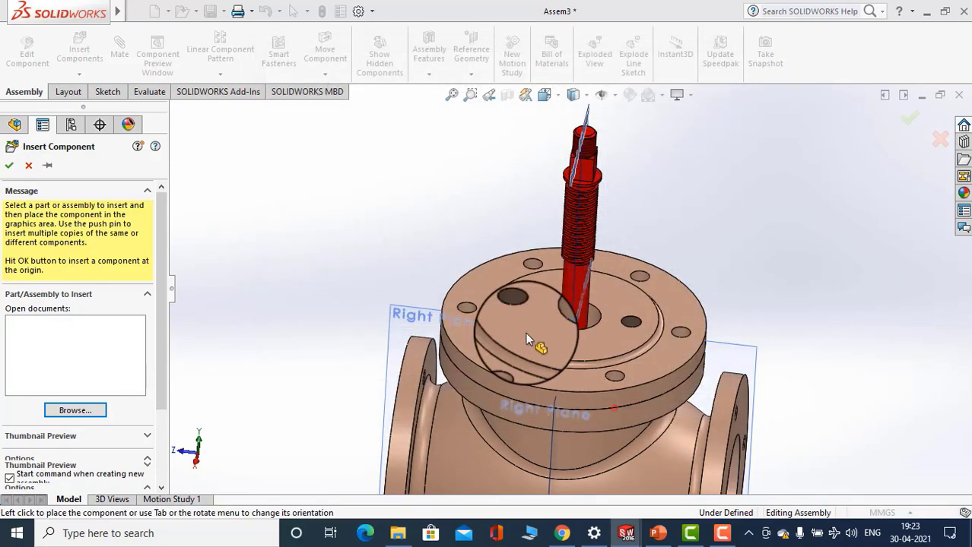
pyautogui.scroll(-3, 467, 293)
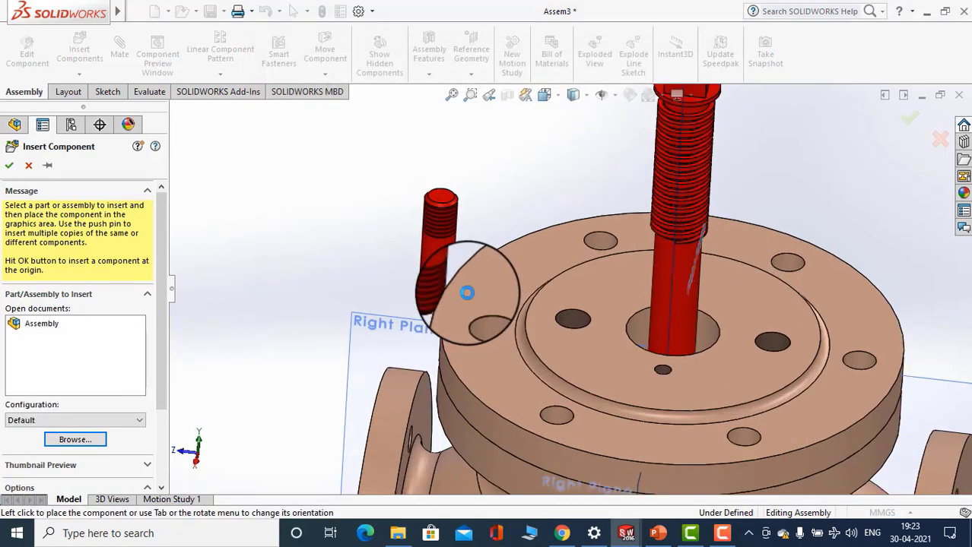
pyautogui.click(467, 292)
# Move the Stud 20 component clear of the cover's face to just outside the flange edge, near a bolt hole
pyautogui.moveTo(521, 325); pyautogui.dragTo(542, 272, button='middle')
pyautogui.click(494, 236)
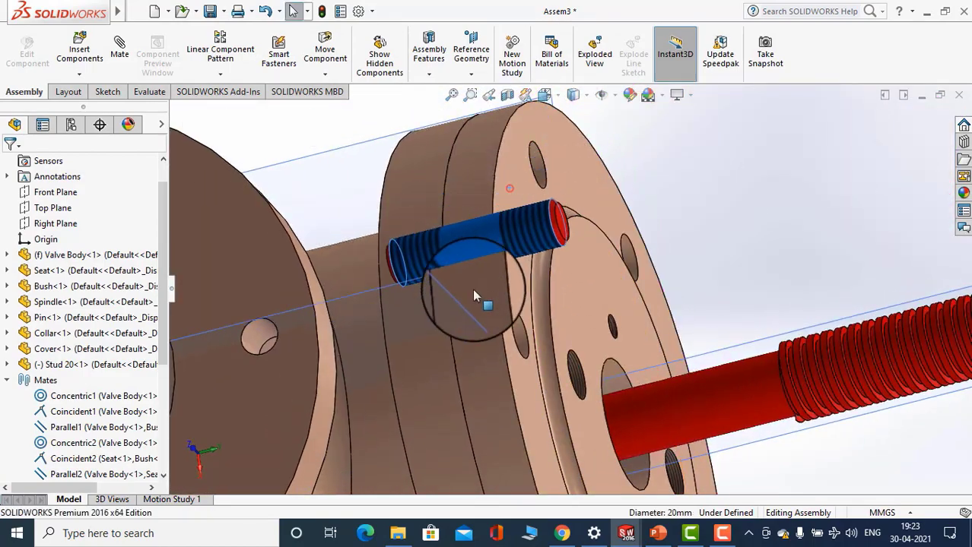
pyautogui.moveTo(472, 296); pyautogui.dragTo(442, 370)
pyautogui.moveTo(441, 370); pyautogui.dragTo(451, 288, button='middle')
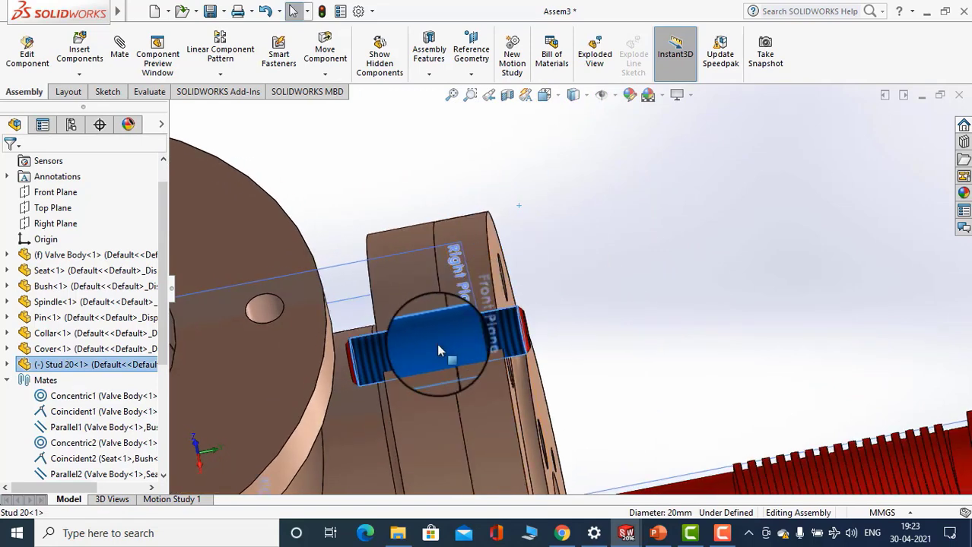
pyautogui.moveTo(436, 343); pyautogui.dragTo(455, 341)
pyautogui.click(613, 251)
pyautogui.moveTo(612, 259); pyautogui.dragTo(537, 240, button='middle')
pyautogui.scroll(5, 402, 224)
pyautogui.click(401, 223)
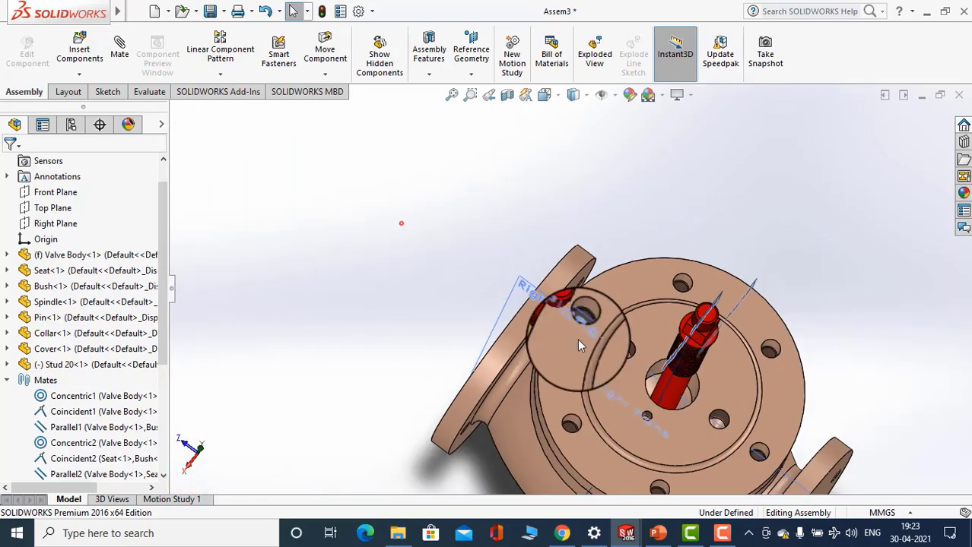
# Add a concentric mate between the Stud 20's cylindrical face and the nearby bolt hole in the cover's flange
pyautogui.scroll(-3, 608, 295)
pyautogui.moveTo(608, 299); pyautogui.dragTo(577, 222, button='middle')
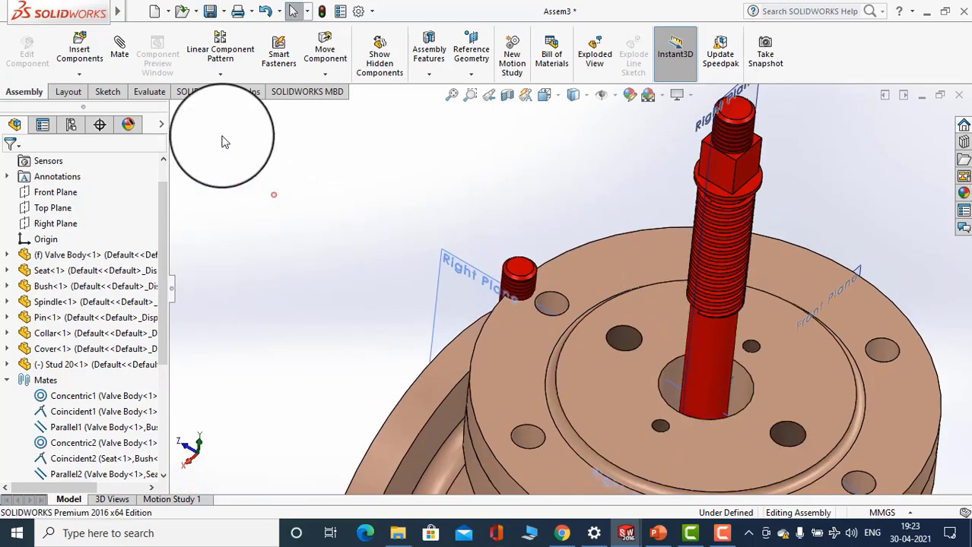
pyautogui.click(120, 61)
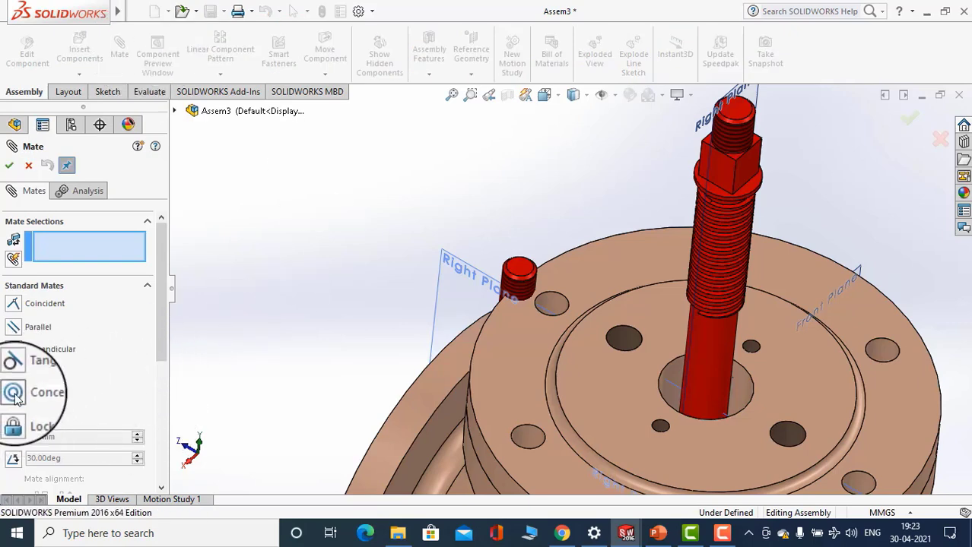
pyautogui.scroll(-8, 549, 304)
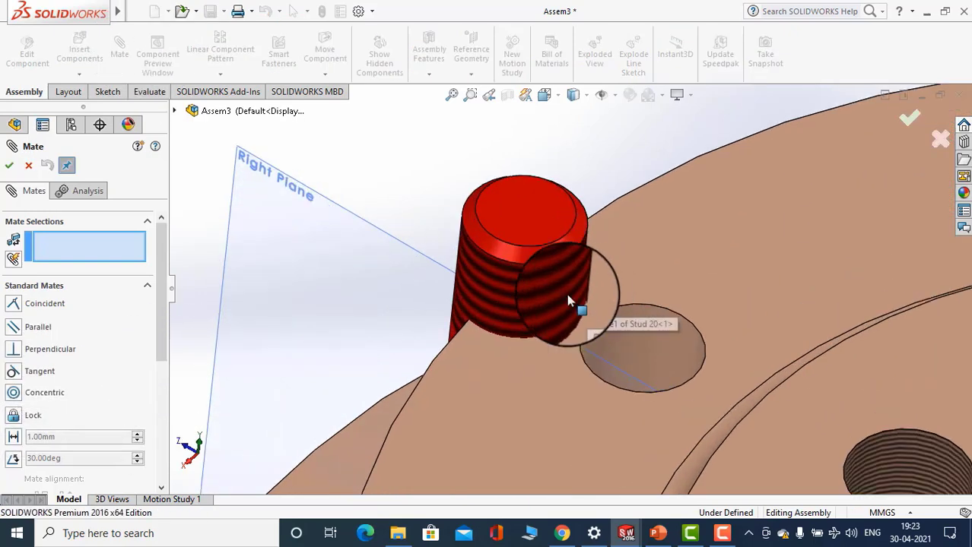
pyautogui.click(672, 342)
pyautogui.scroll(6, 672, 342)
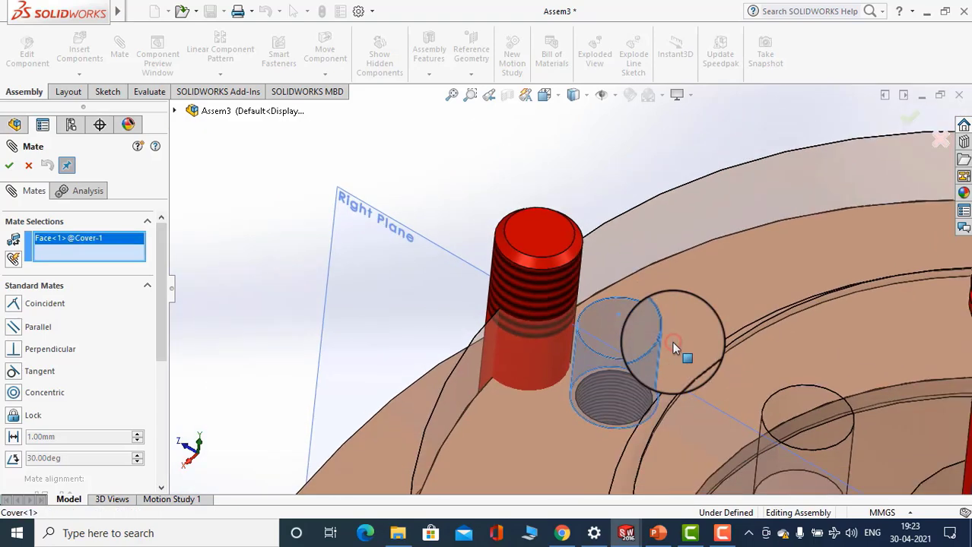
pyautogui.click(548, 287)
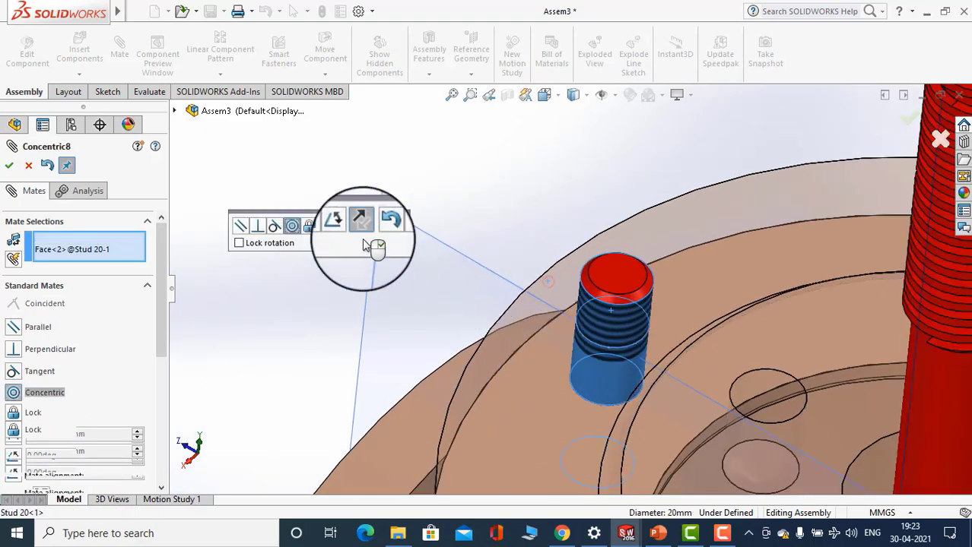
pyautogui.click(404, 221)
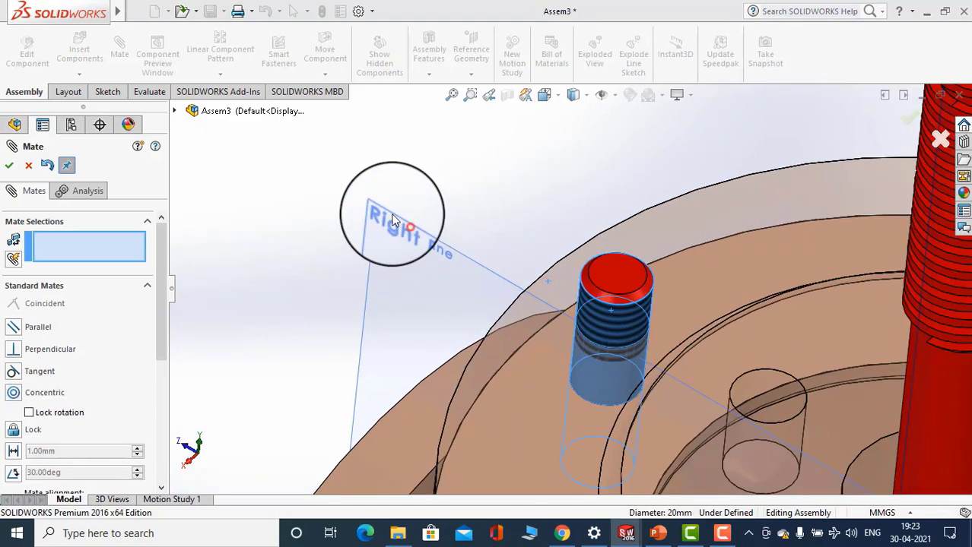
# Start a distance mate between the cover's upper flange face and the stud's end face with a value of 21 mm
pyautogui.moveTo(390, 217); pyautogui.dragTo(479, 184, button='middle')
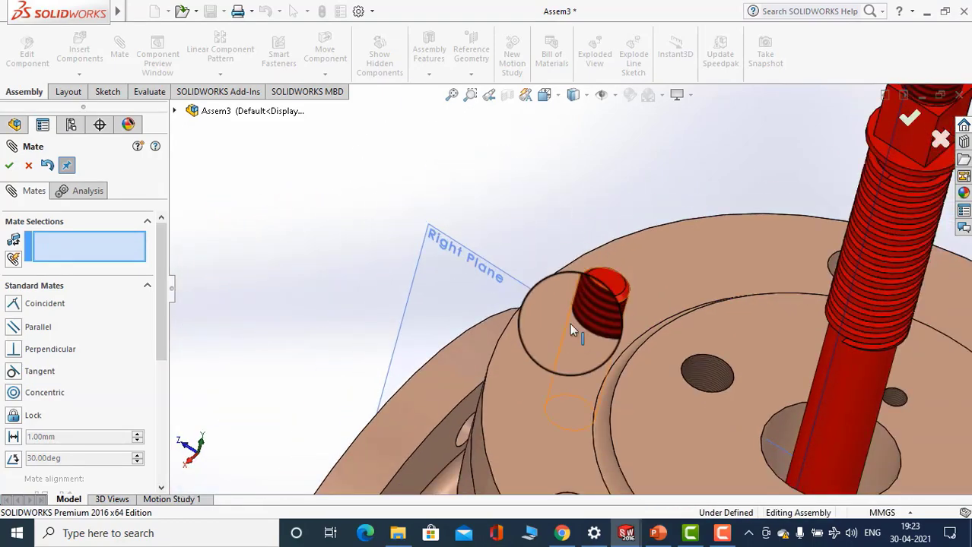
pyautogui.moveTo(573, 331); pyautogui.dragTo(393, 409, button='middle')
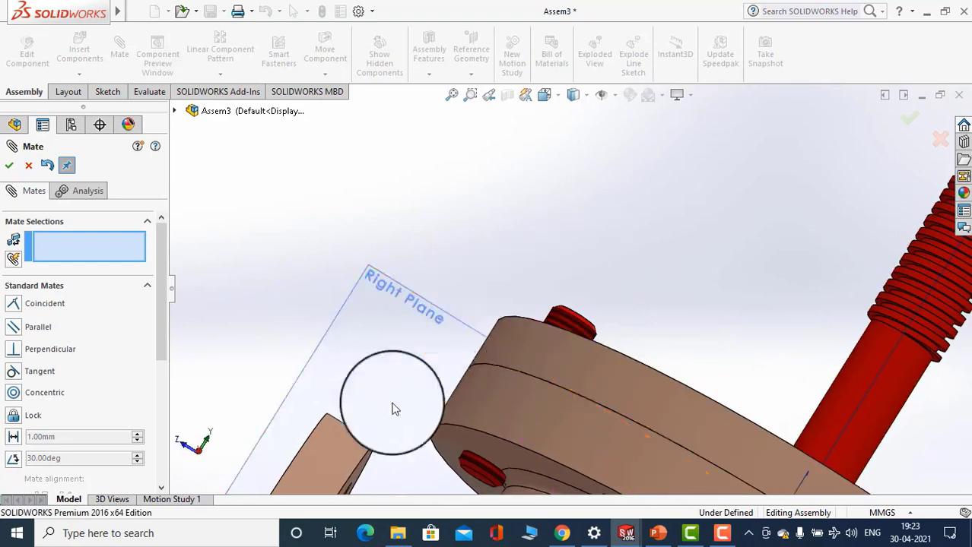
pyautogui.click(15, 438)
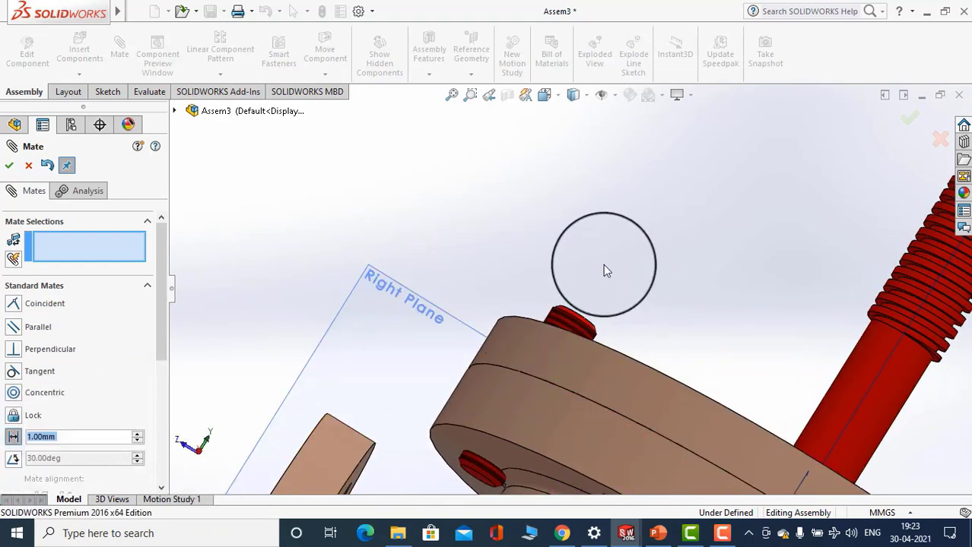
pyautogui.moveTo(603, 263); pyautogui.dragTo(546, 330, button='middle')
pyautogui.click(680, 247)
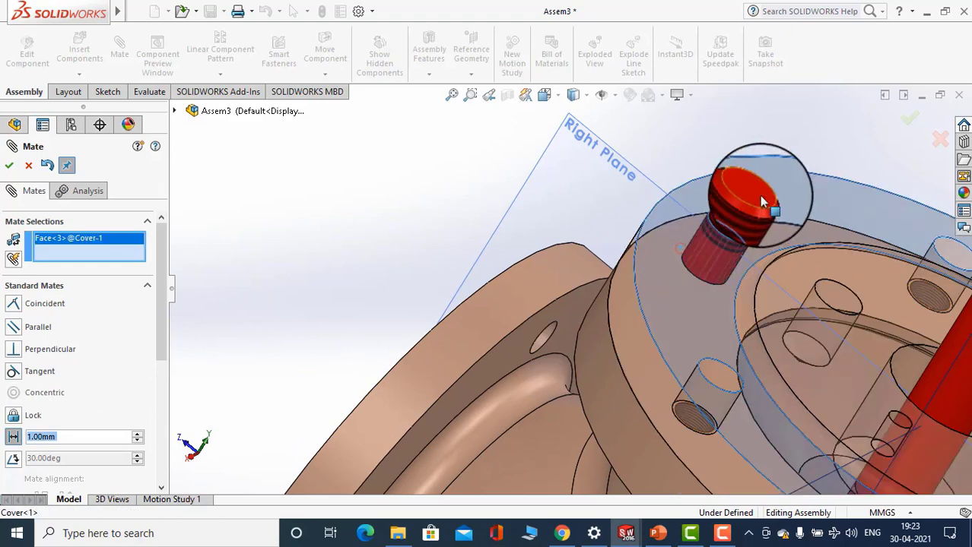
pyautogui.click(763, 201)
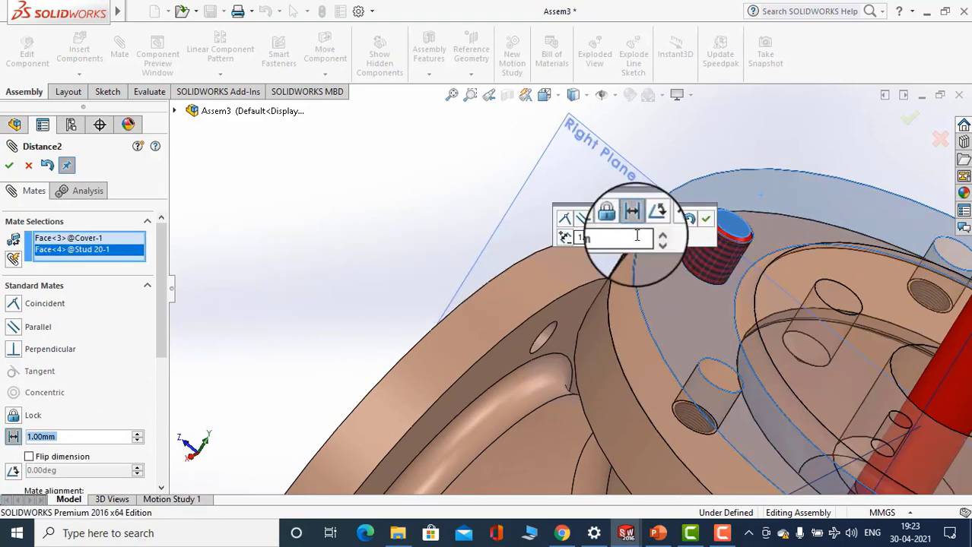
pyautogui.write('21')
pyautogui.press('Return')
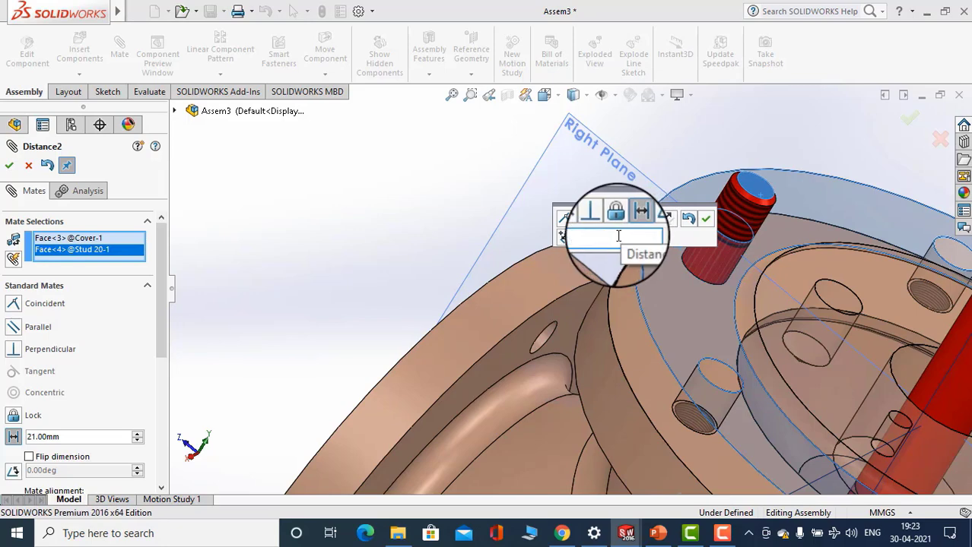
# Set the distance between the cover face and the stud's end face to 11 mm, accept the mate and finish mating
pyautogui.write('11')
pyautogui.press('Return')
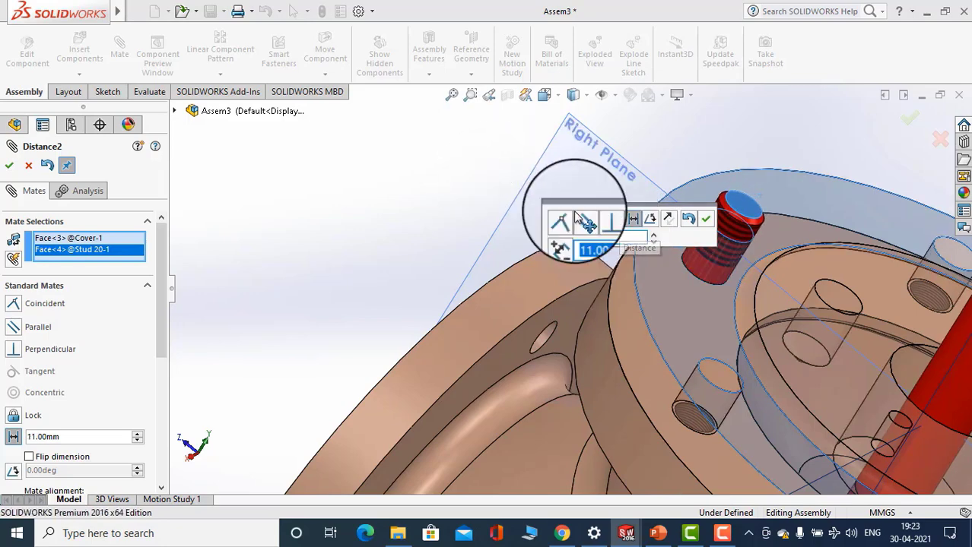
pyautogui.click(706, 220)
pyautogui.moveTo(410, 204); pyautogui.dragTo(695, 242, button='middle')
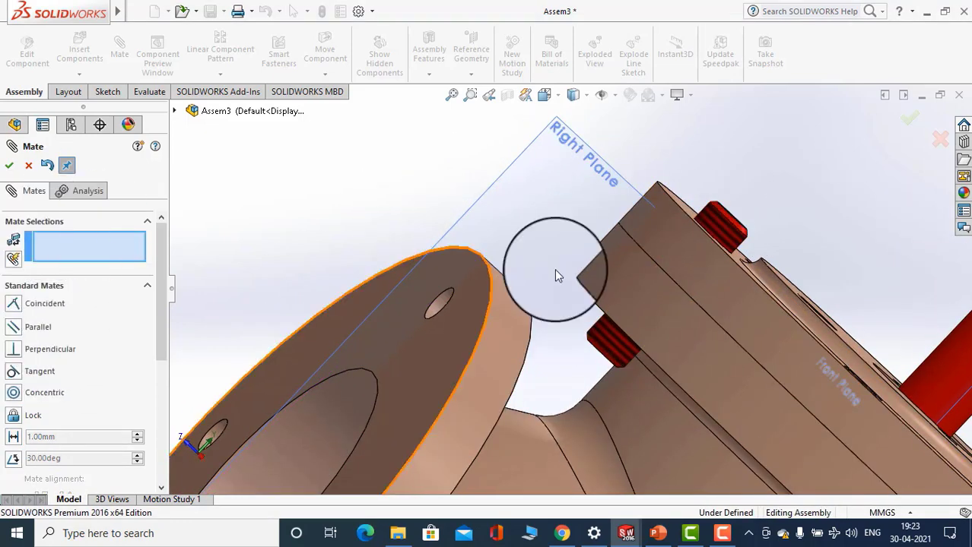
pyautogui.moveTo(556, 276); pyautogui.dragTo(352, 290, button='middle')
pyautogui.scroll(1, 352, 290)
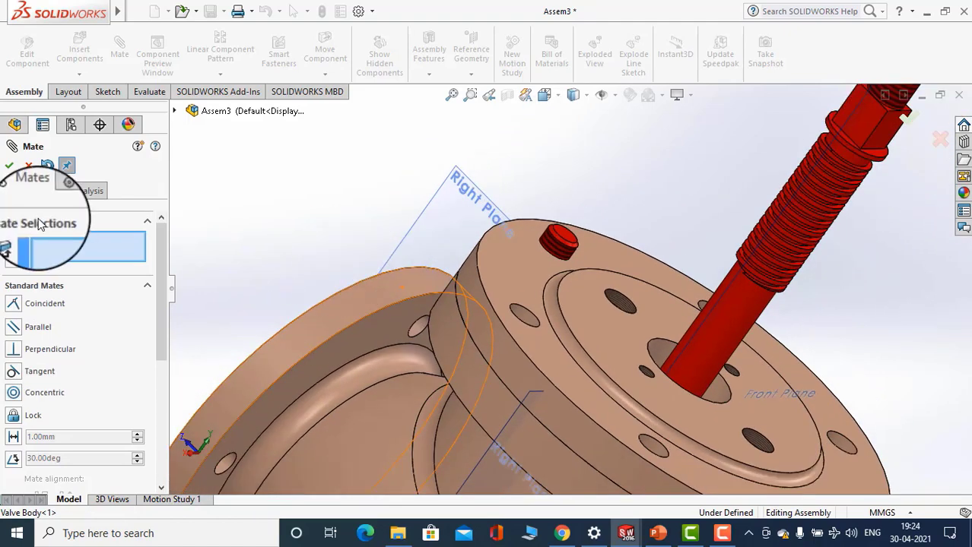
pyautogui.click(9, 168)
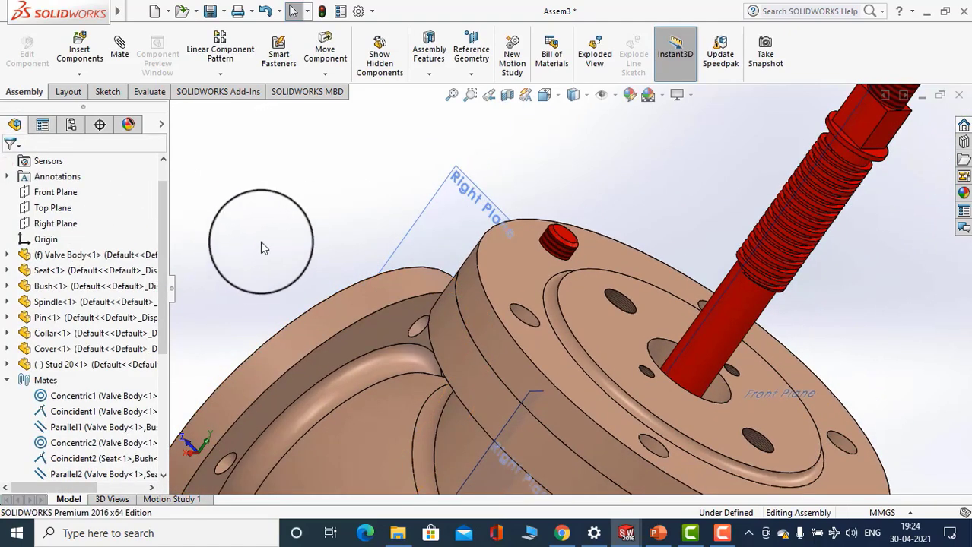
# Edit the distance mate between the cover and Stud 20, setting it to 5 mm, and finish mating
pyautogui.moveTo(260, 245); pyautogui.dragTo(296, 250, button='middle')
pyautogui.scroll(3, 296, 252)
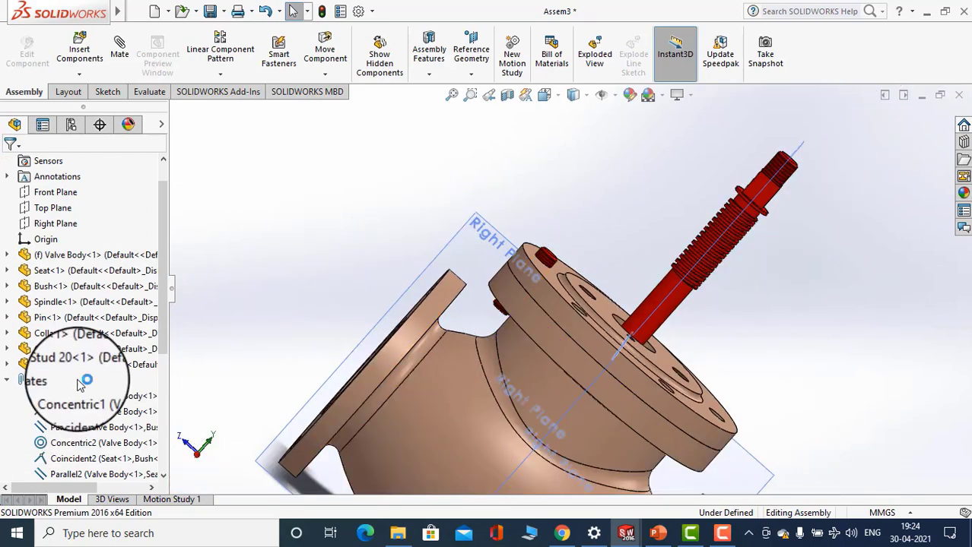
pyautogui.scroll(-3, 79, 381)
pyautogui.scroll(-2, 78, 381)
pyautogui.click(87, 472)
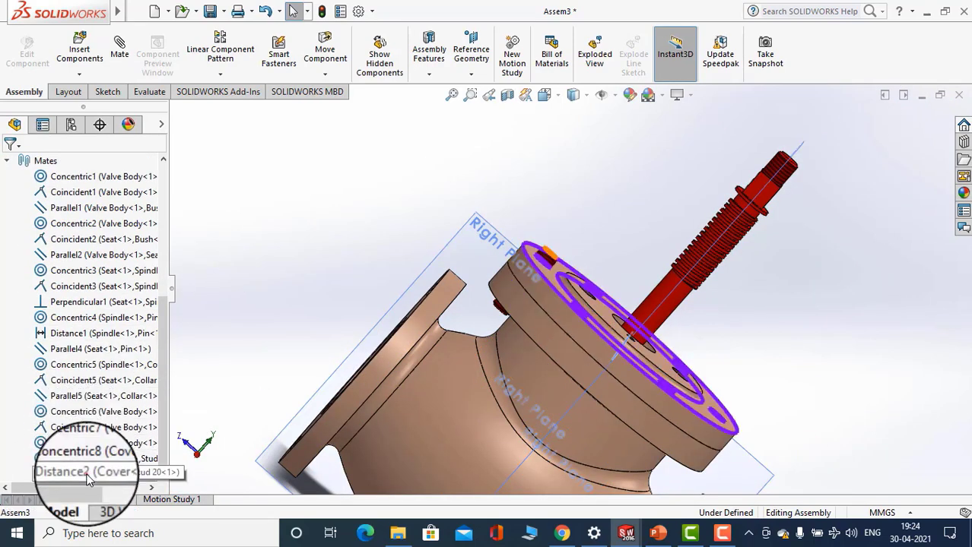
pyautogui.click(97, 441)
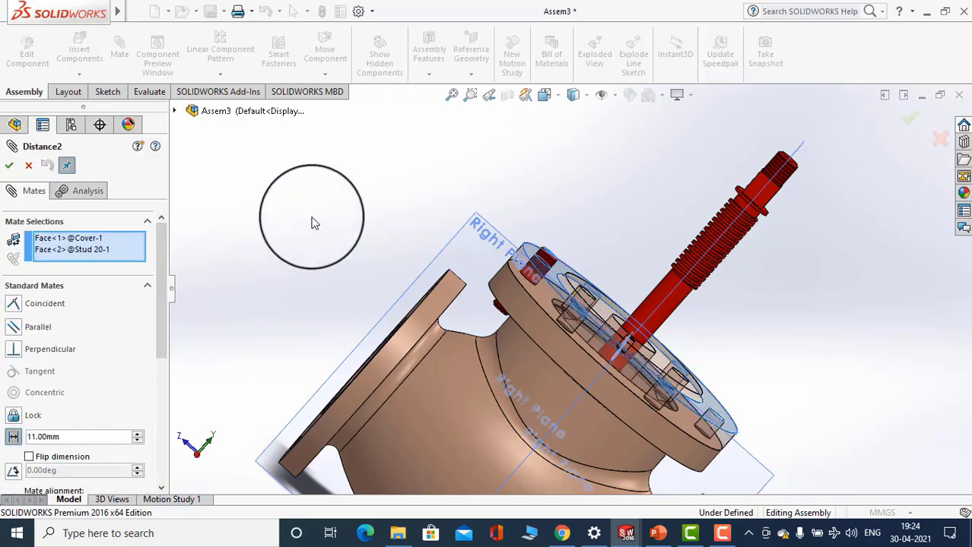
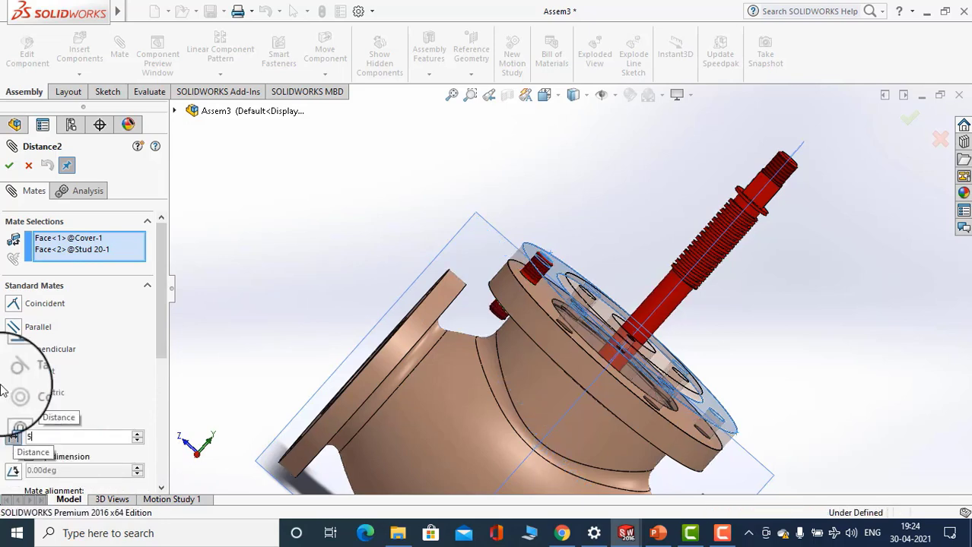
pyautogui.write('5')
pyautogui.press('Return')
pyautogui.click(9, 166)
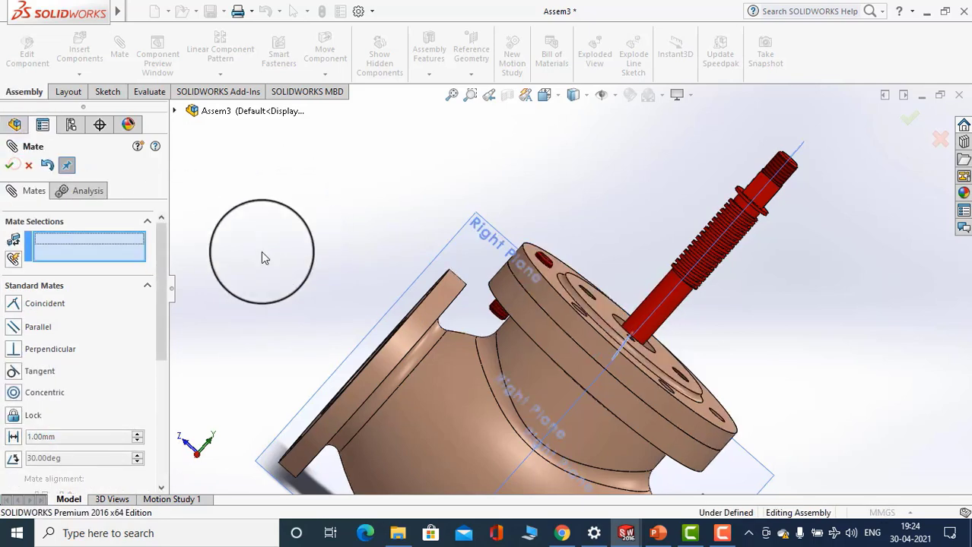
pyautogui.click(9, 163)
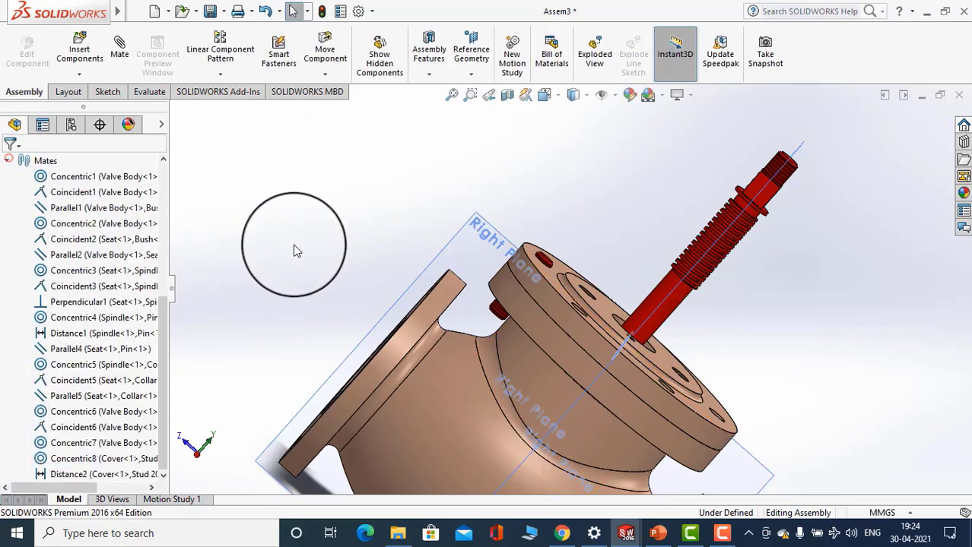
# Set the existing distance mate between the cover and Stud 20 to 15 mm and finish mating
pyautogui.click(67, 476)
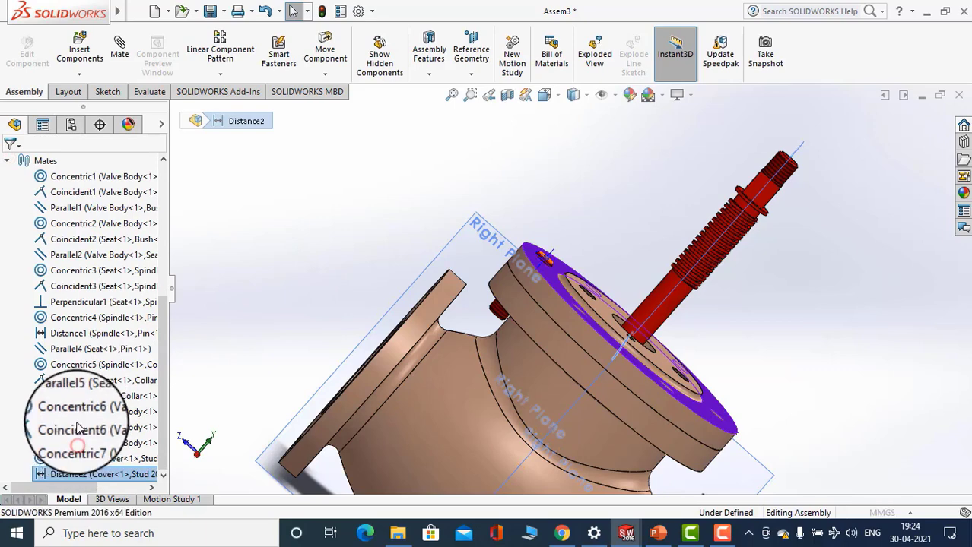
pyautogui.click(79, 443)
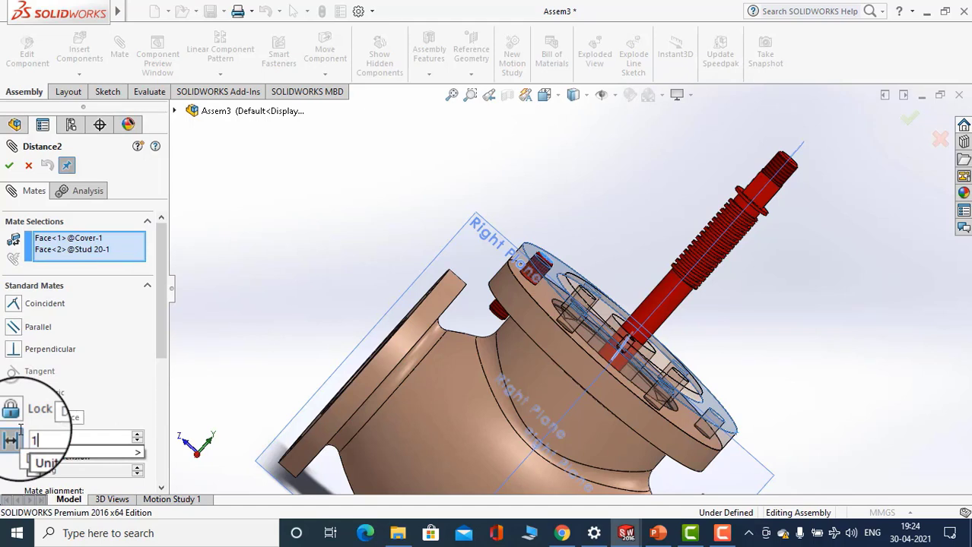
pyautogui.write('15')
pyautogui.press('Return')
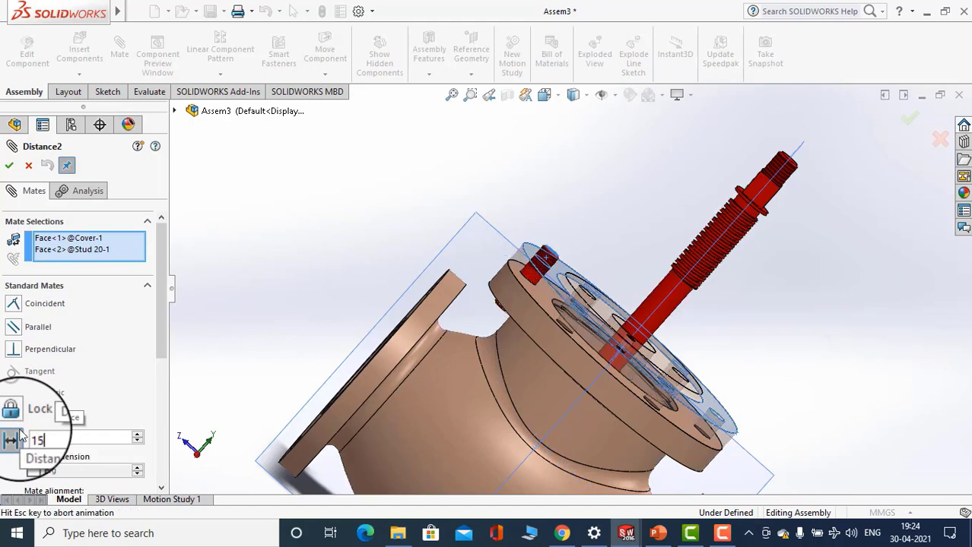
pyautogui.click(10, 168)
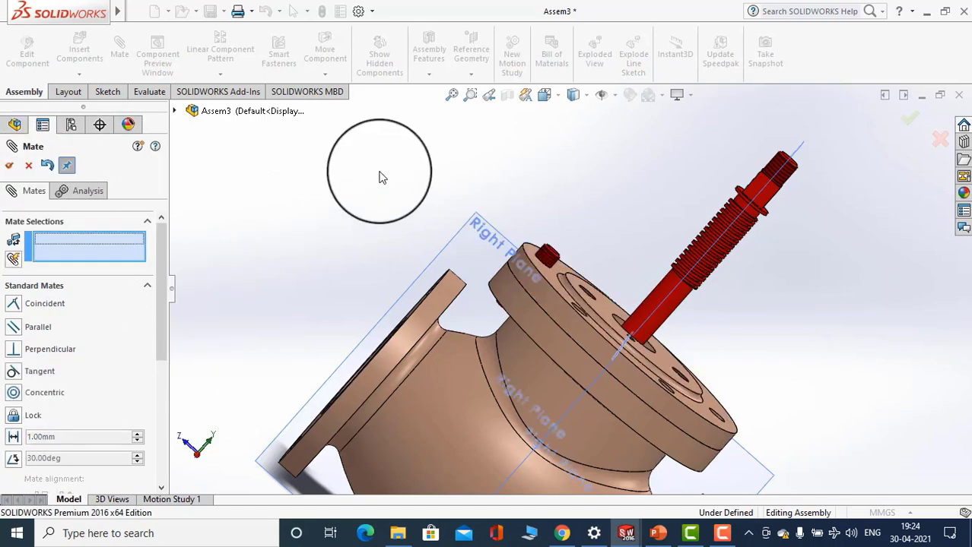
pyautogui.scroll(-5, 380, 173)
pyautogui.click(10, 168)
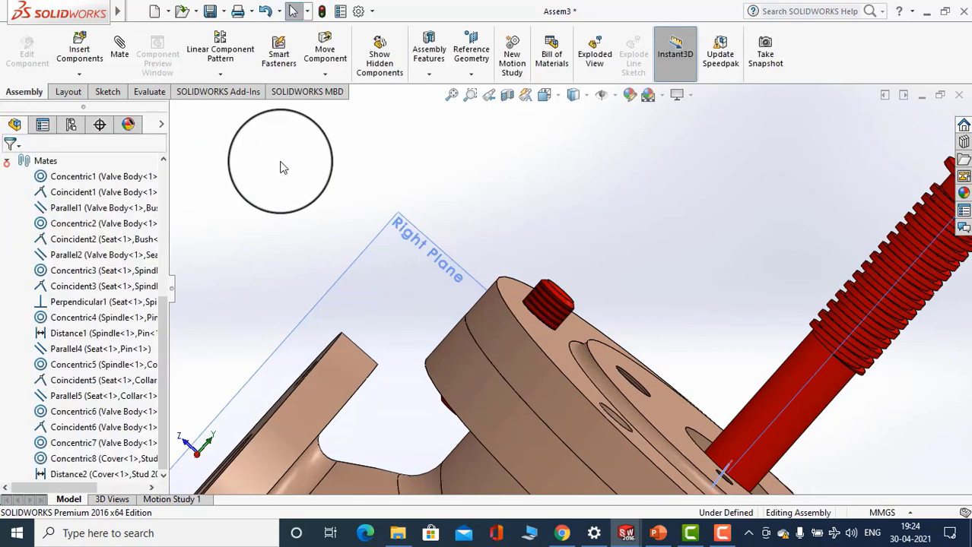
# Look through the part files in the Stop Valve folder for a component to insert, and close the file browser without choosing one
pyautogui.click(79, 47)
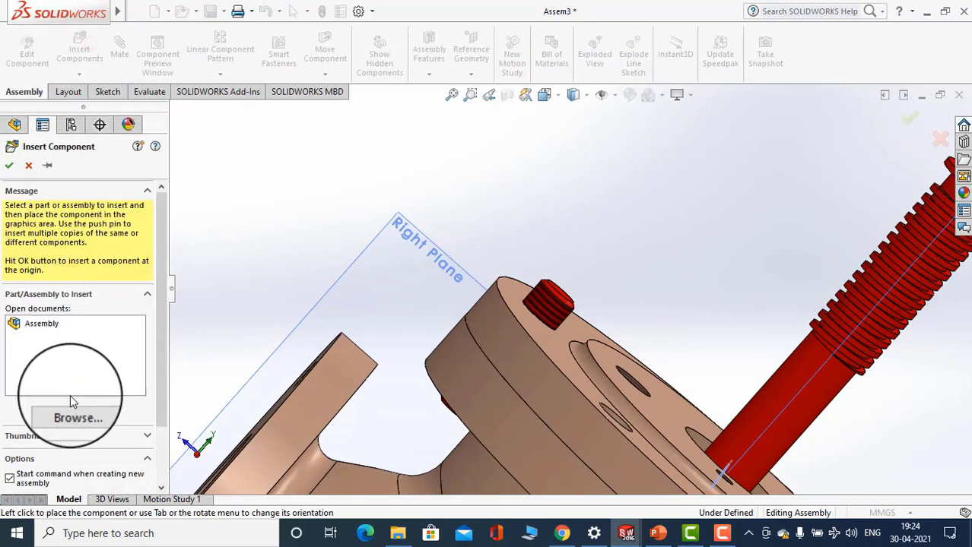
pyautogui.click(76, 413)
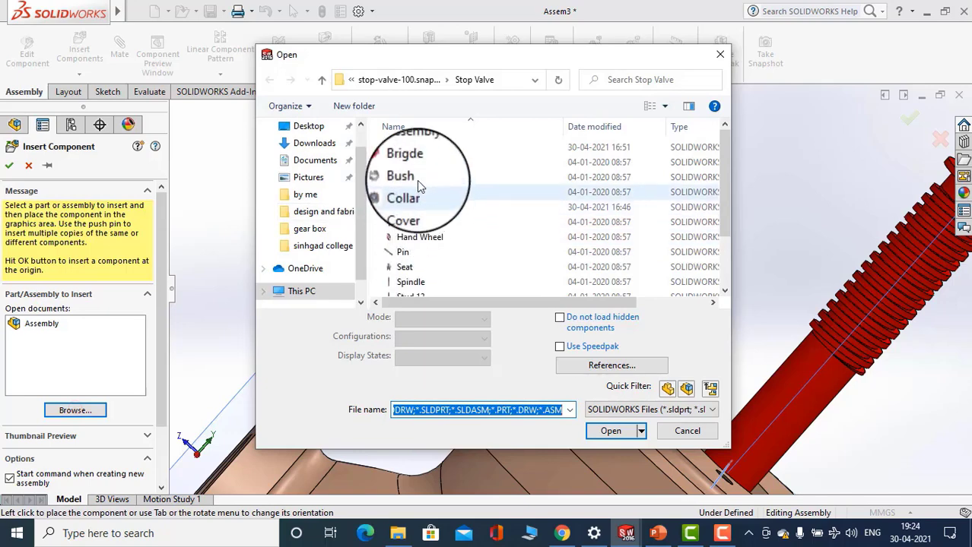
pyautogui.scroll(-2, 417, 182)
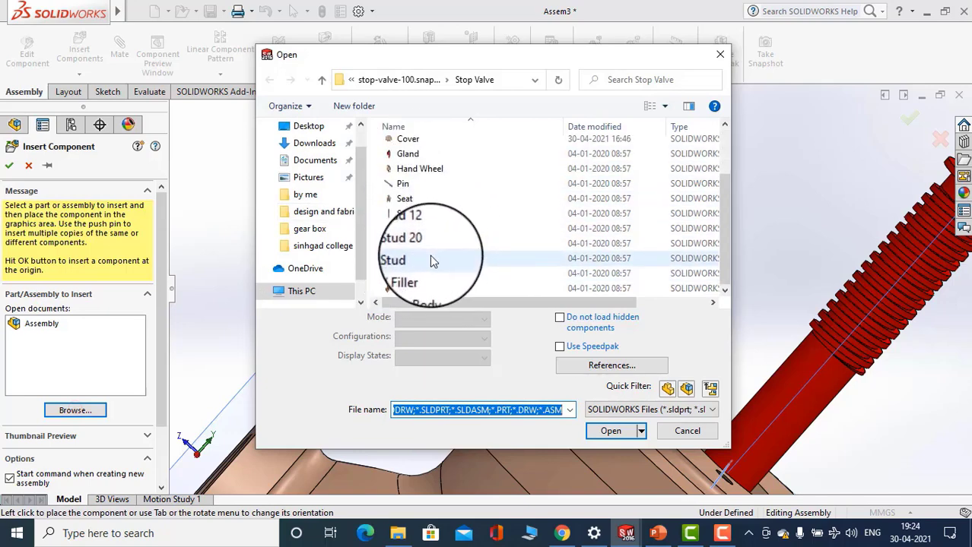
pyautogui.scroll(3, 424, 234)
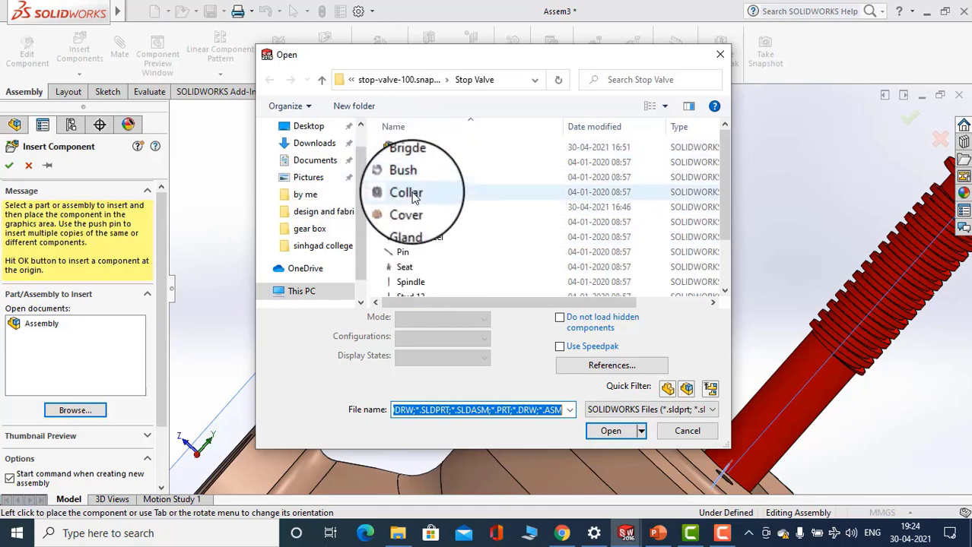
pyautogui.scroll(-2, 424, 205)
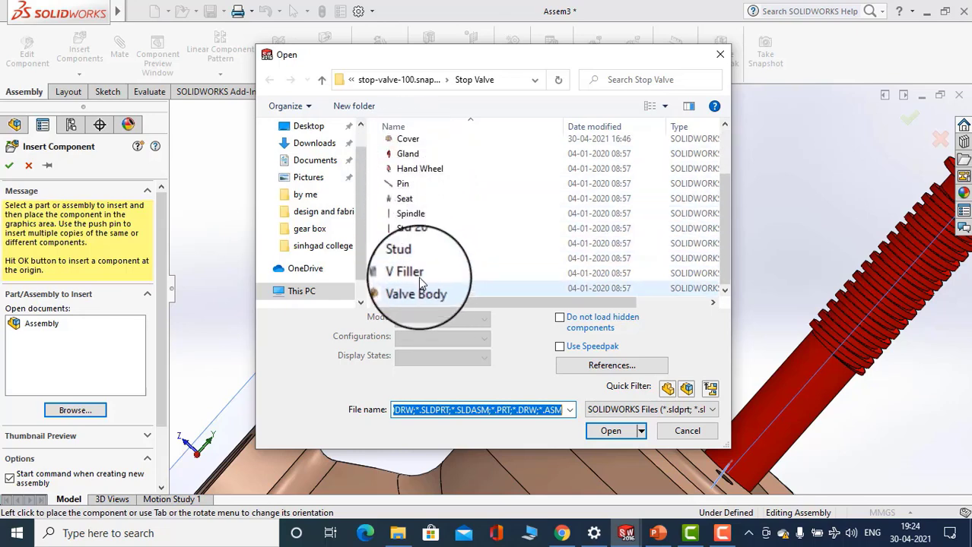
pyautogui.scroll(2, 417, 183)
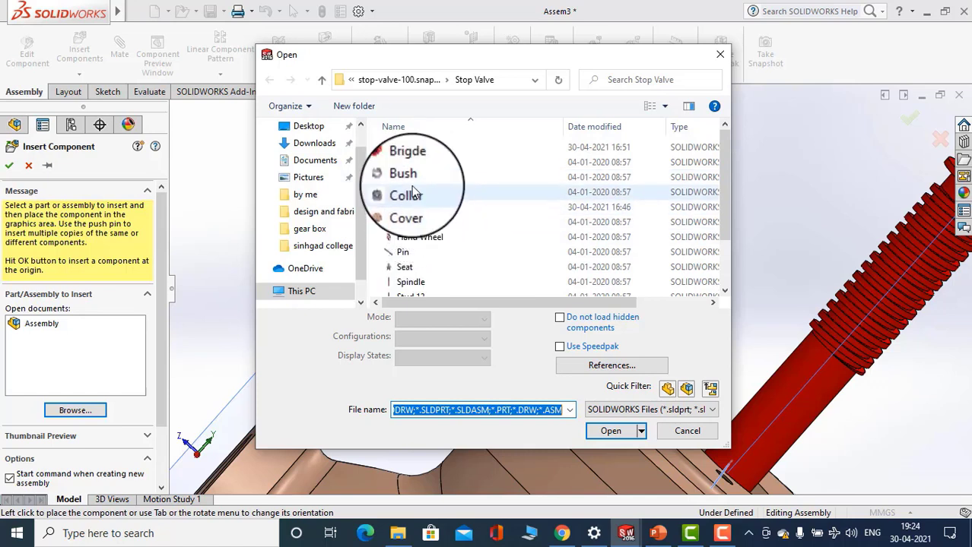
pyautogui.scroll(-2, 417, 263)
pyautogui.scroll(2, 433, 273)
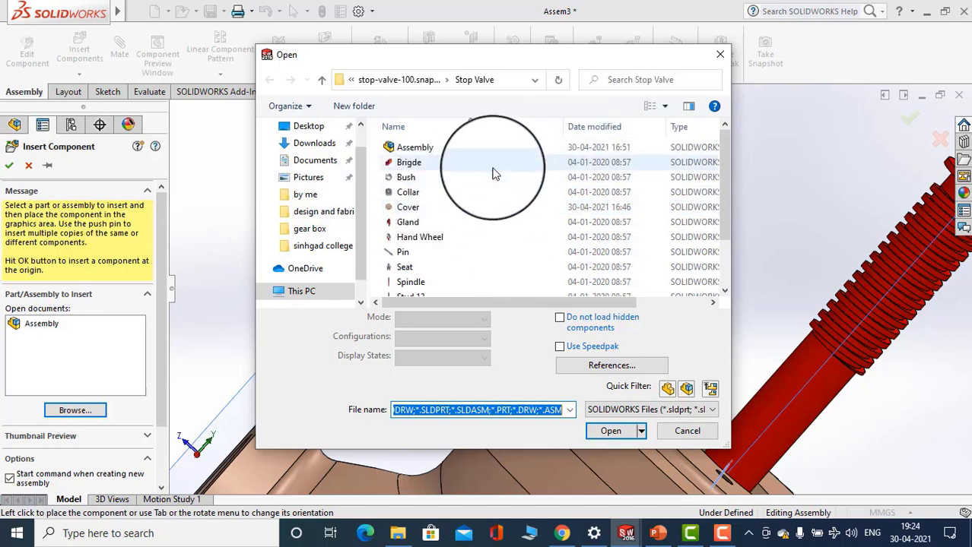
pyautogui.click(717, 56)
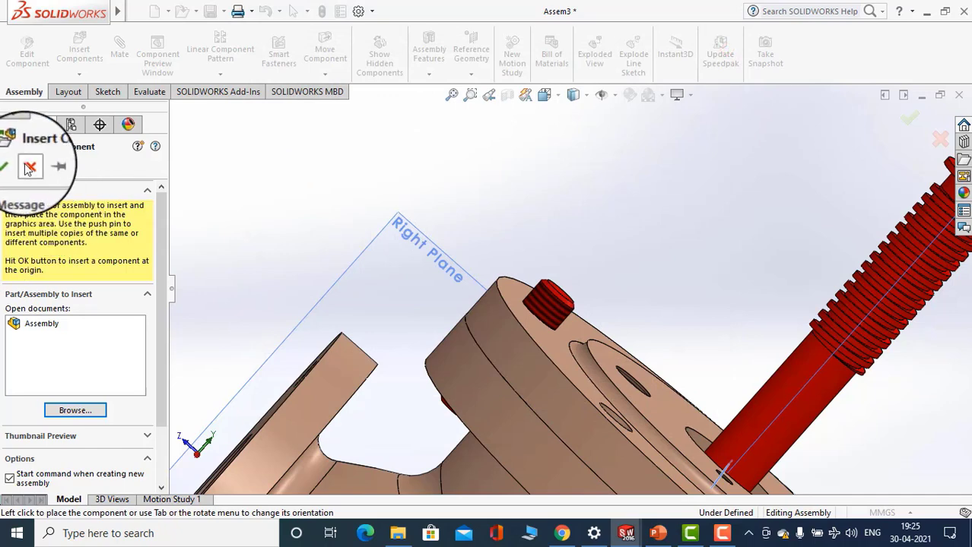
pyautogui.click(29, 167)
pyautogui.scroll(3, 375, 188)
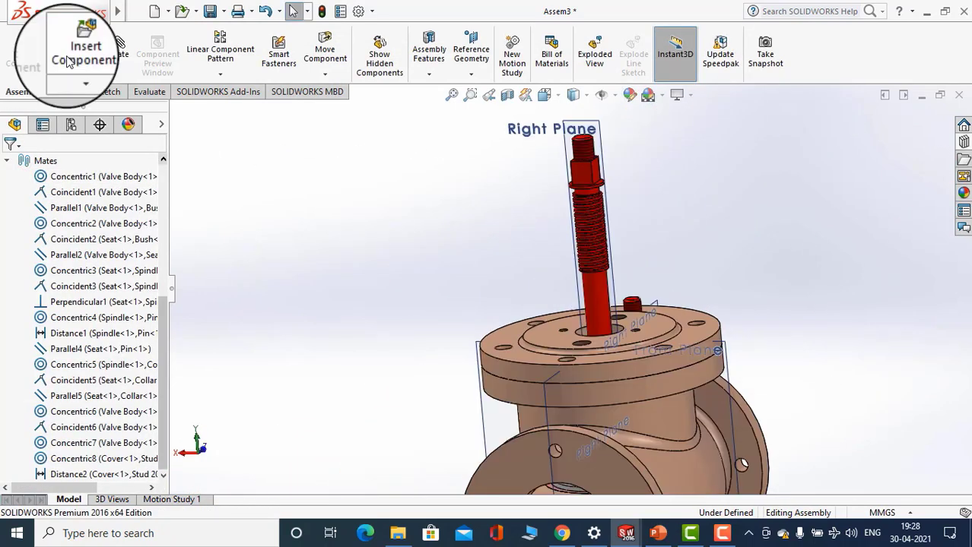
pyautogui.click(69, 55)
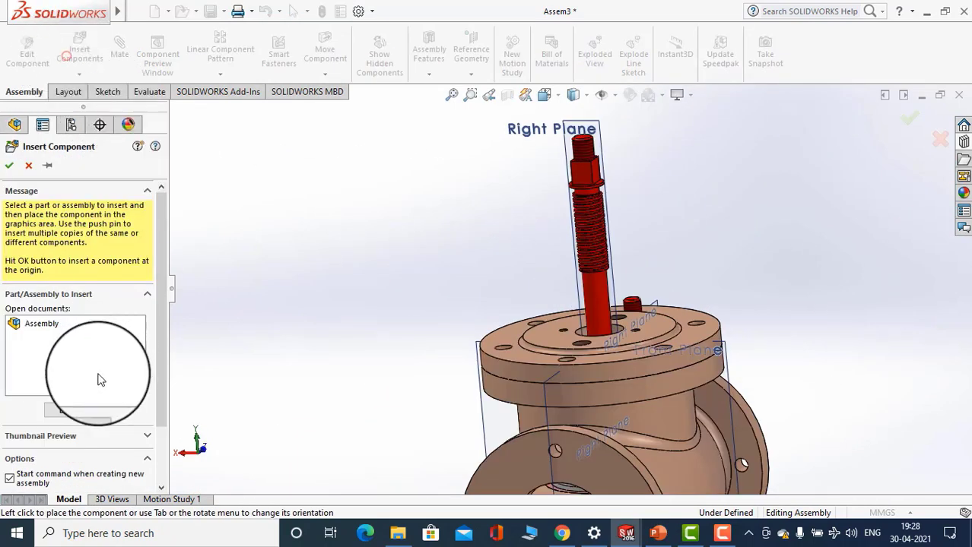
pyautogui.click(76, 410)
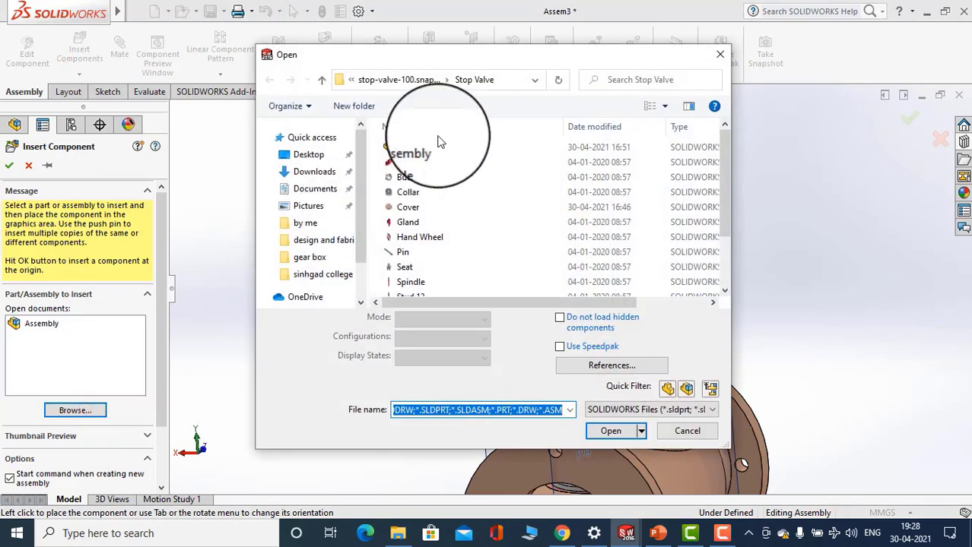
pyautogui.click(422, 257)
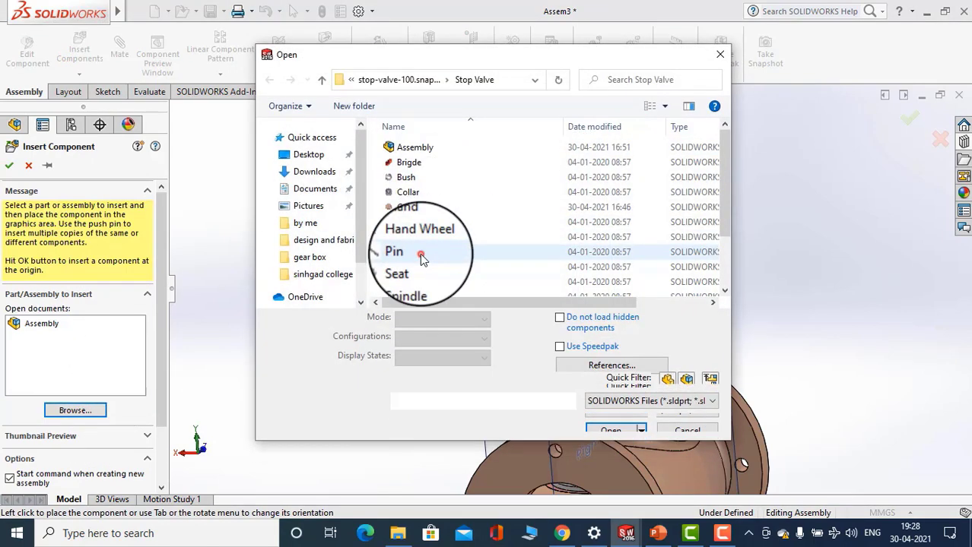
pyautogui.scroll(2, 422, 253)
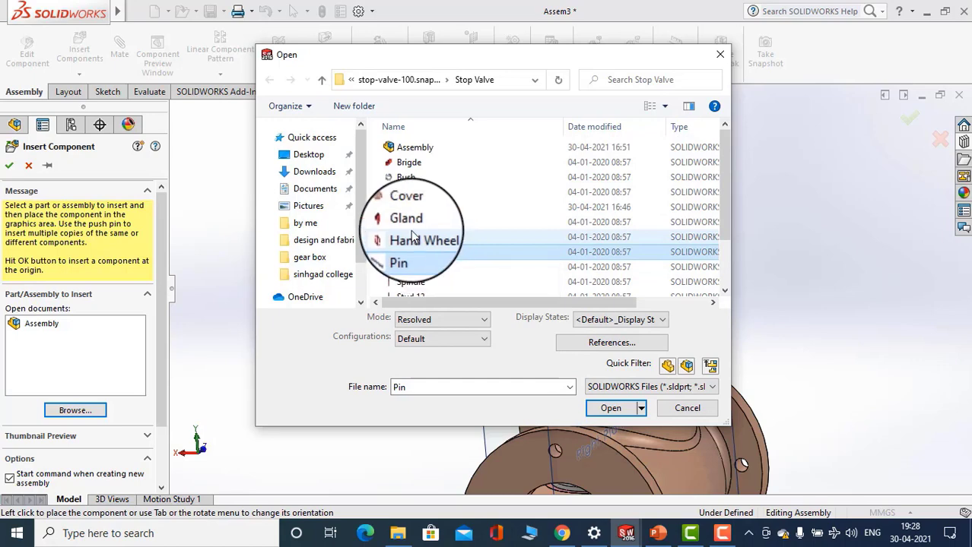
pyautogui.click(716, 44)
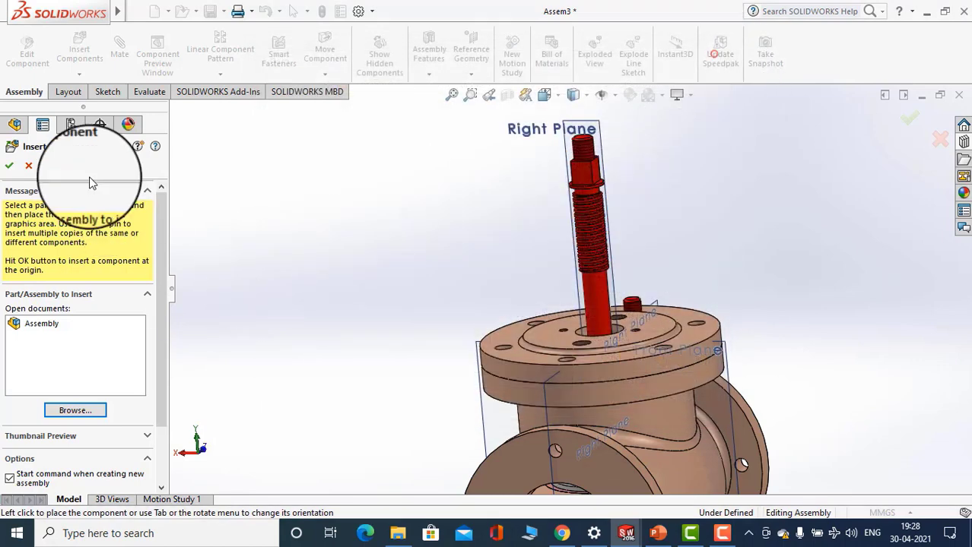
pyautogui.click(30, 165)
pyautogui.scroll(2, 398, 271)
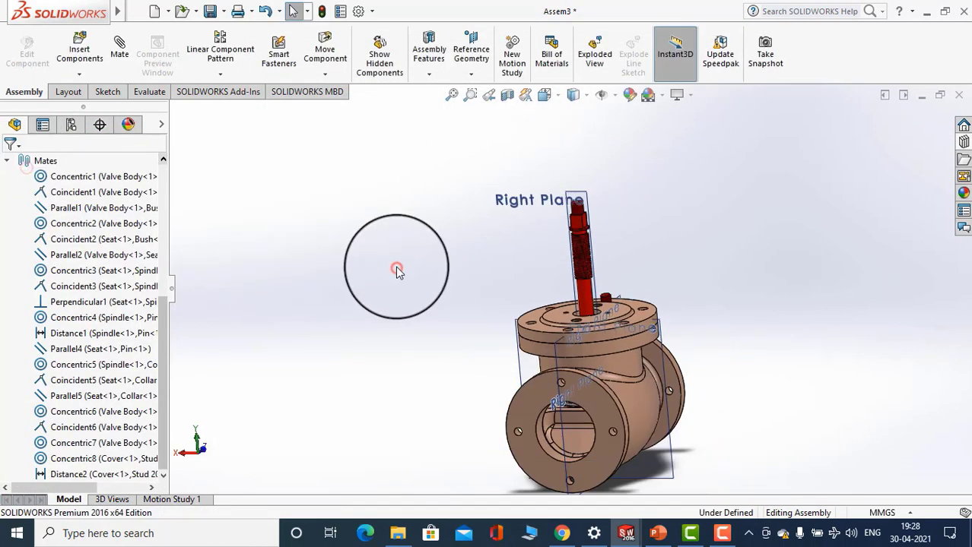
pyautogui.moveTo(515, 314); pyautogui.dragTo(677, 228, button='middle')
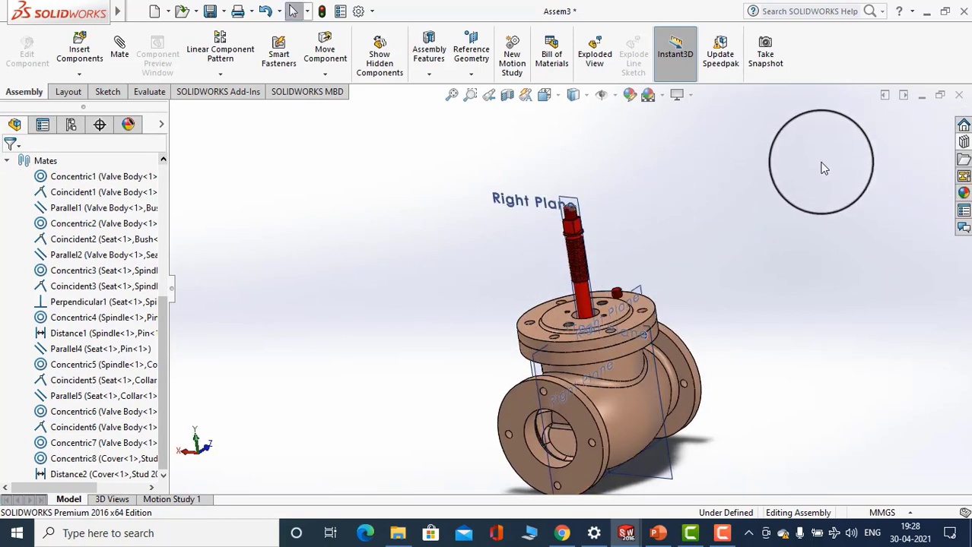
# Open the ISO standard folder of the Toolbox in the Design Library
pyautogui.click(963, 143)
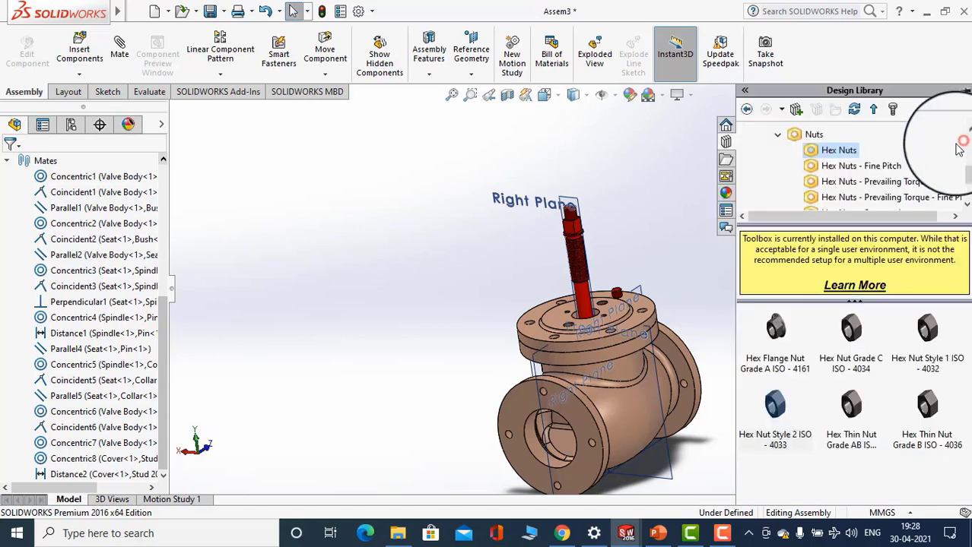
pyautogui.scroll(3, 853, 189)
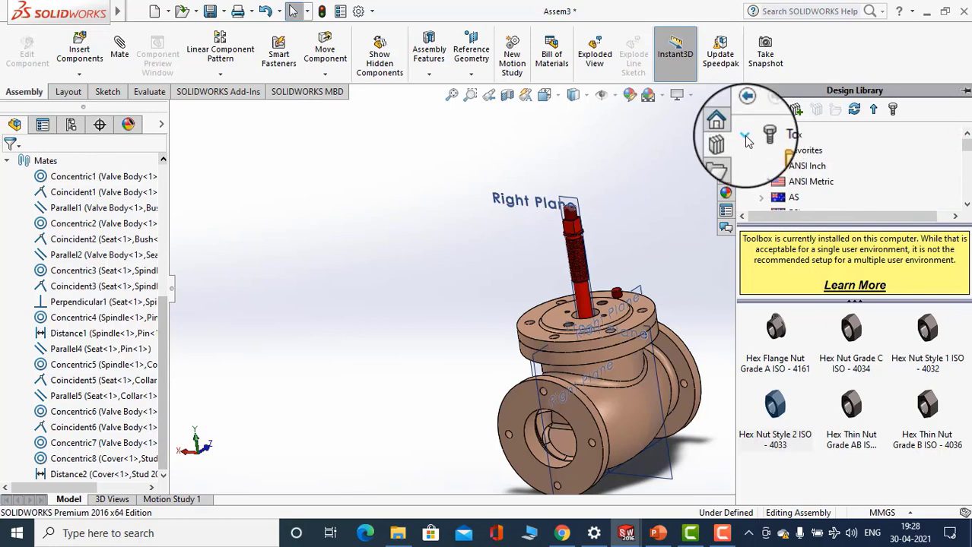
pyautogui.click(746, 138)
pyautogui.click(792, 133)
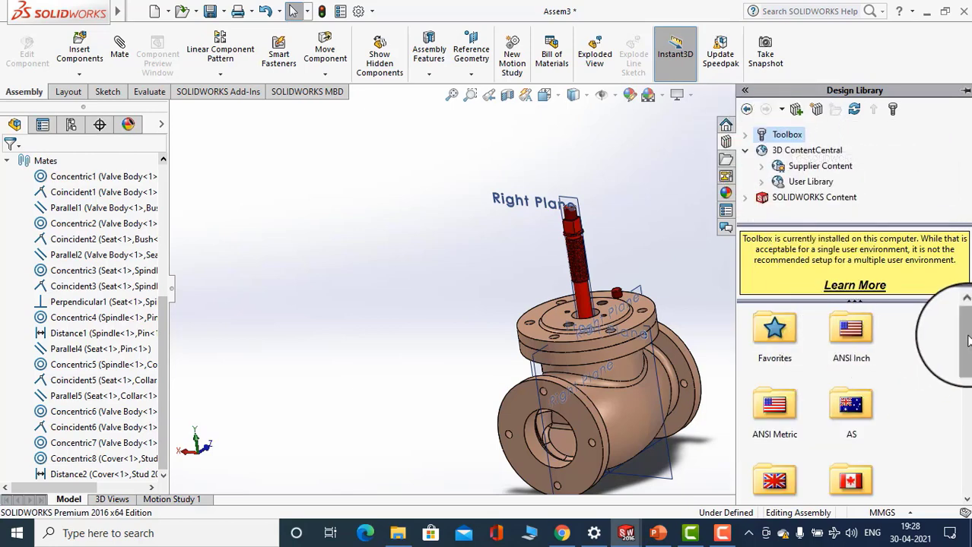
pyautogui.moveTo(968, 342); pyautogui.dragTo(965, 397)
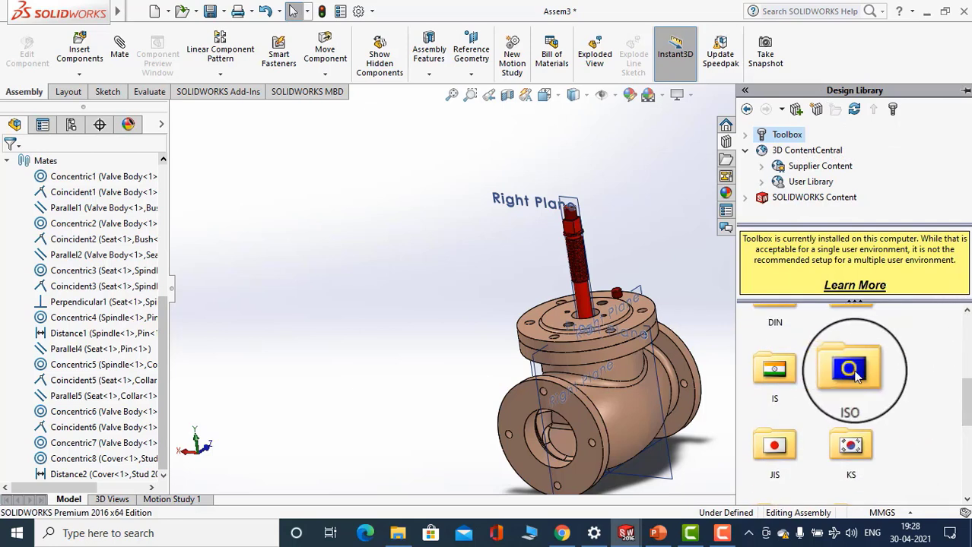
pyautogui.doubleClick(851, 371)
# Open the Hex Nuts category inside the ISO Nuts folder
pyautogui.scroll(-3, 855, 400)
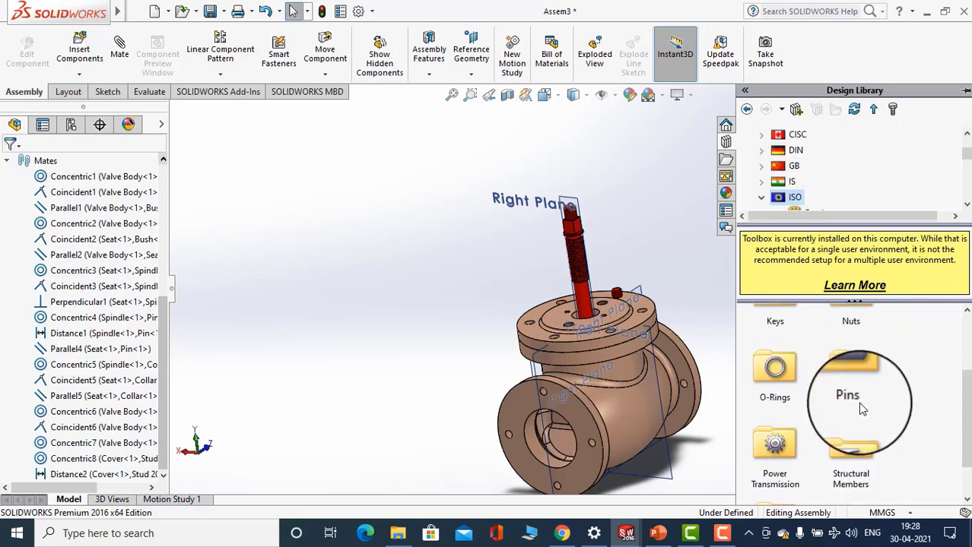
pyautogui.scroll(3, 837, 362)
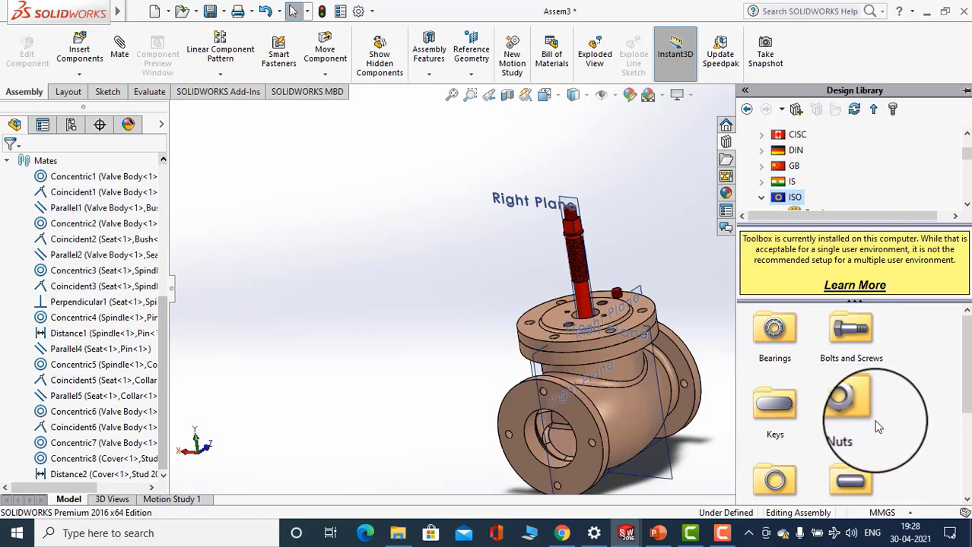
pyautogui.click(856, 409)
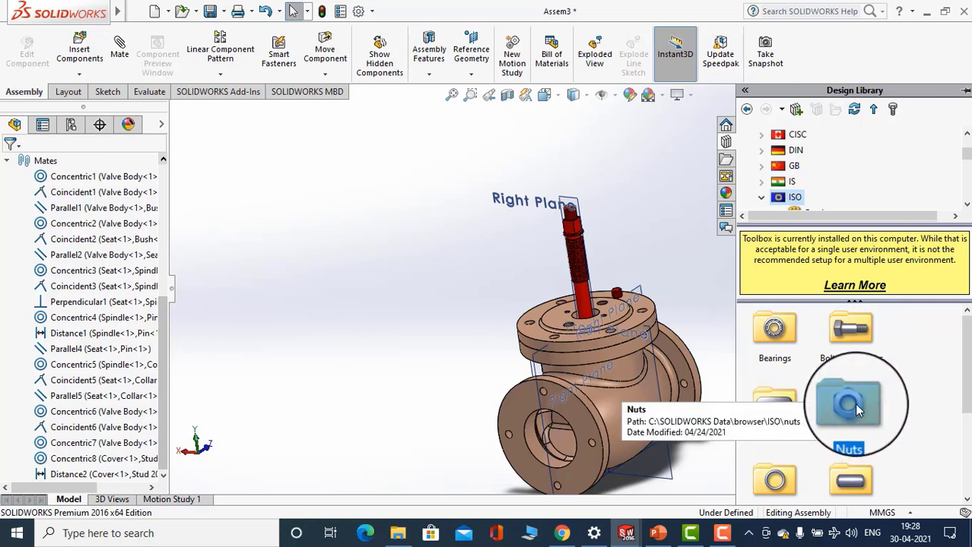
pyautogui.doubleClick(856, 409)
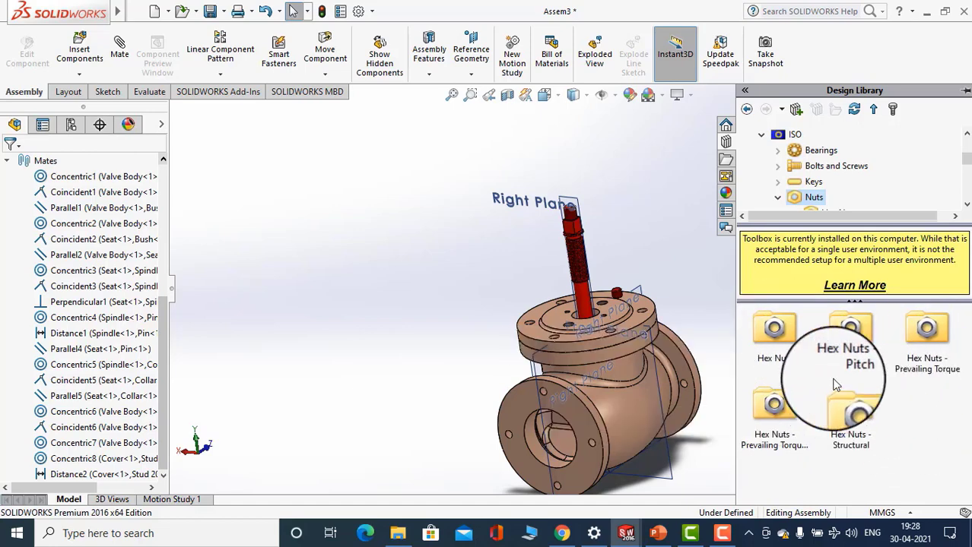
pyautogui.doubleClick(782, 331)
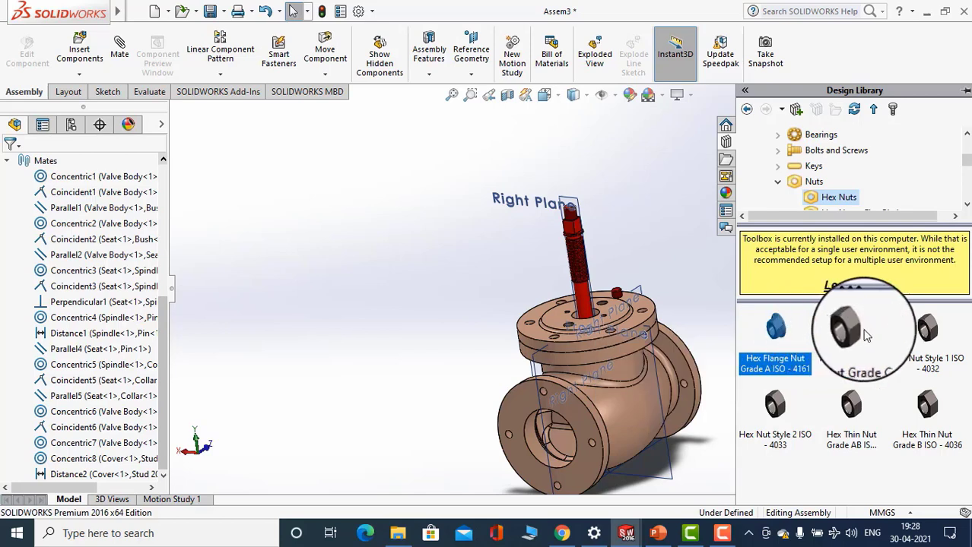
# Insert Hex Nut Style 2 ISO - 4033 into the assembly, accepting size M20, washer-face finish and simplified thread display
pyautogui.click(927, 328)
pyautogui.moveTo(791, 424)
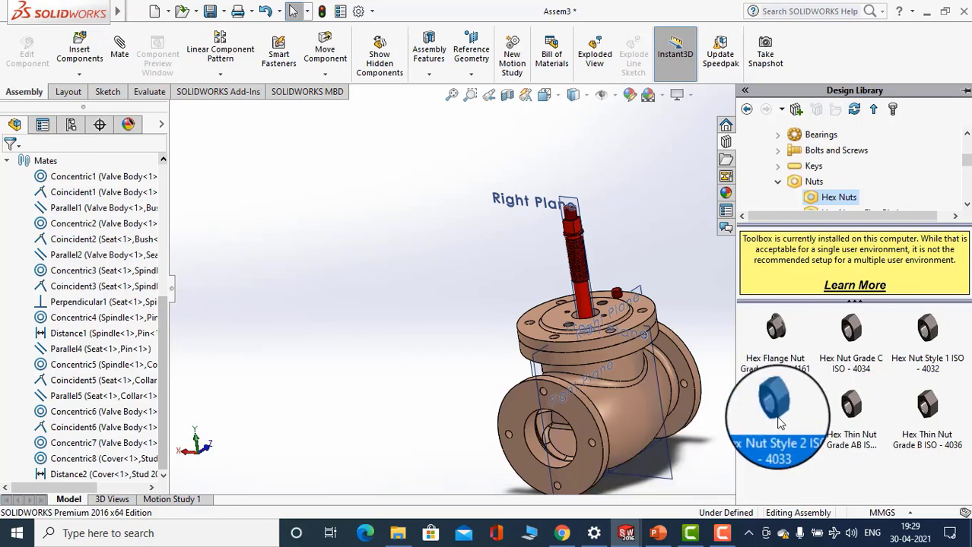
pyautogui.rightClick(779, 423)
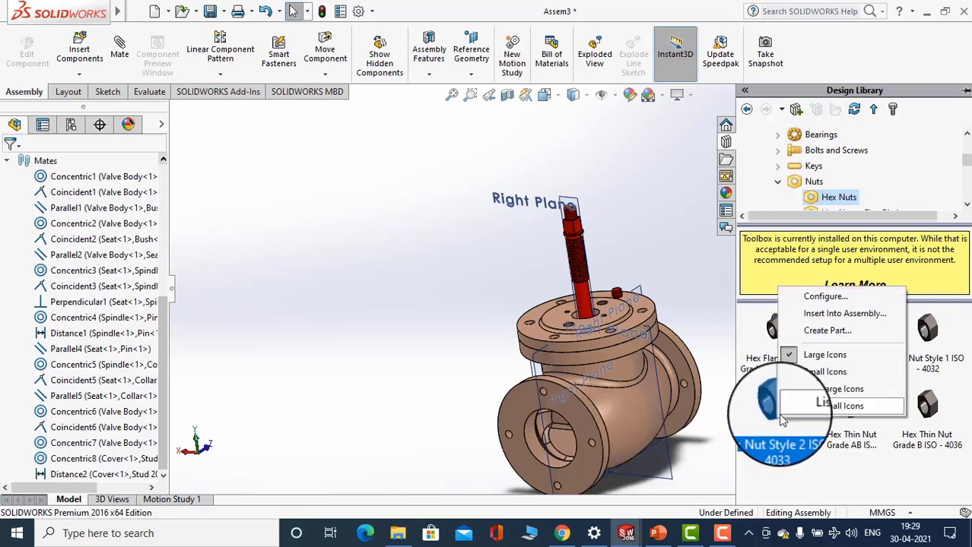
pyautogui.click(841, 318)
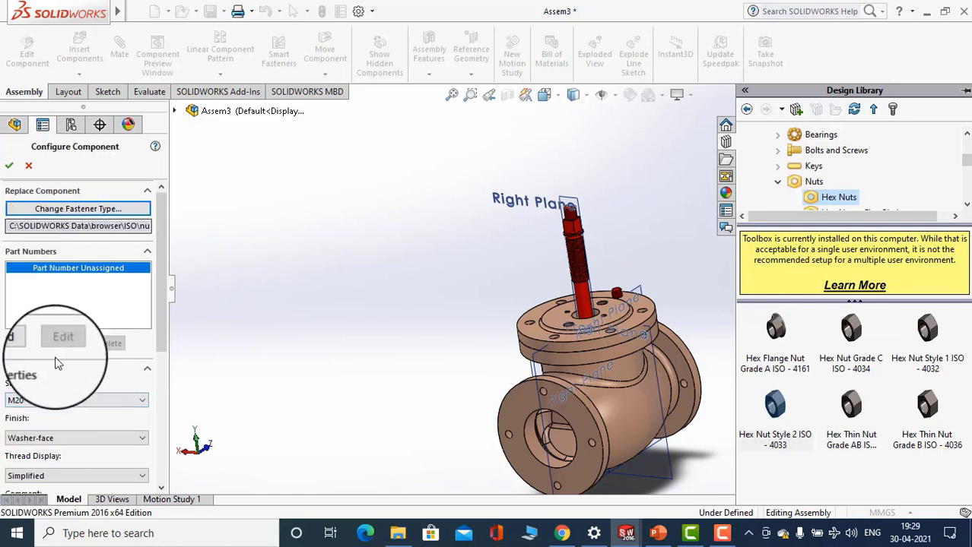
pyautogui.click(14, 172)
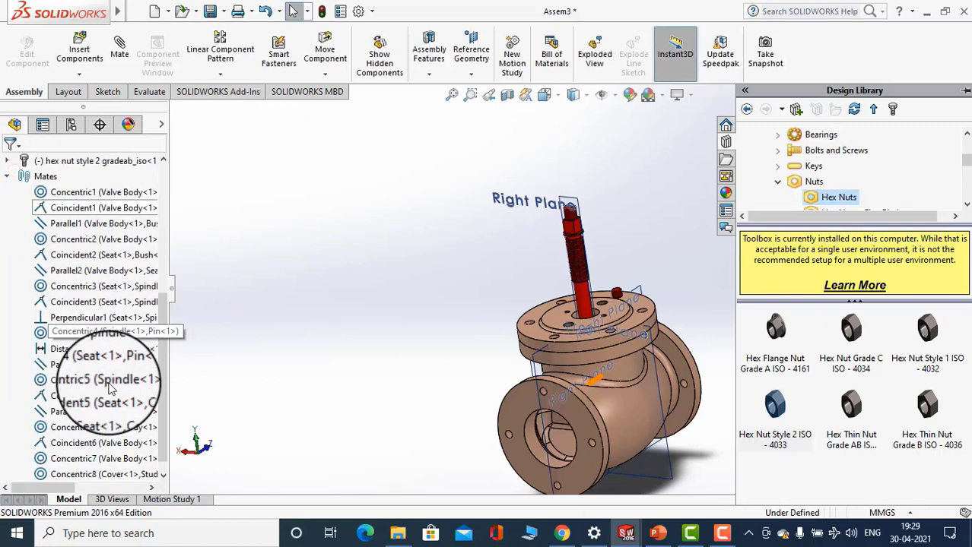
# Locate the inserted hex nut beside the valve body and examine its shape and feature list
pyautogui.scroll(3, 60, 305)
pyautogui.click(44, 259)
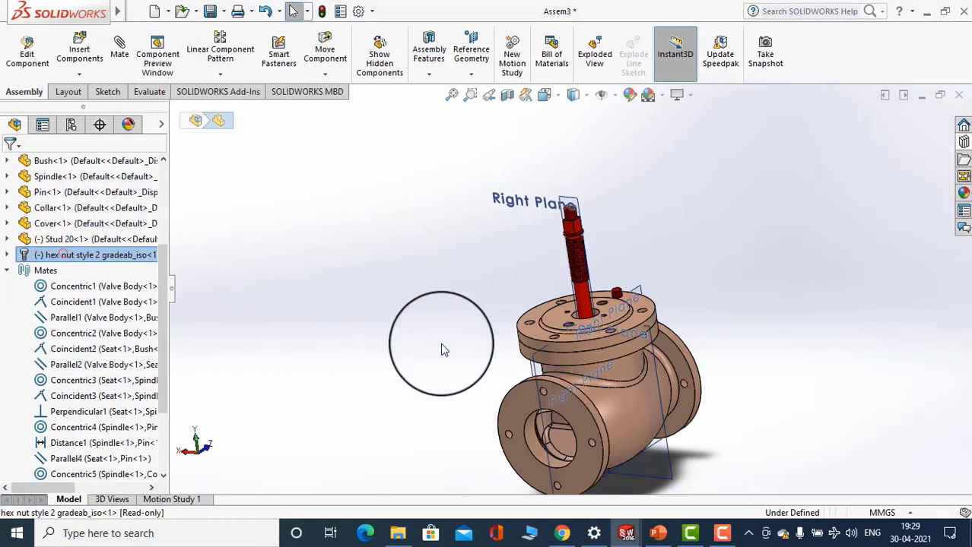
pyautogui.moveTo(409, 349); pyautogui.dragTo(695, 448, button='middle')
pyautogui.scroll(-7, 637, 403)
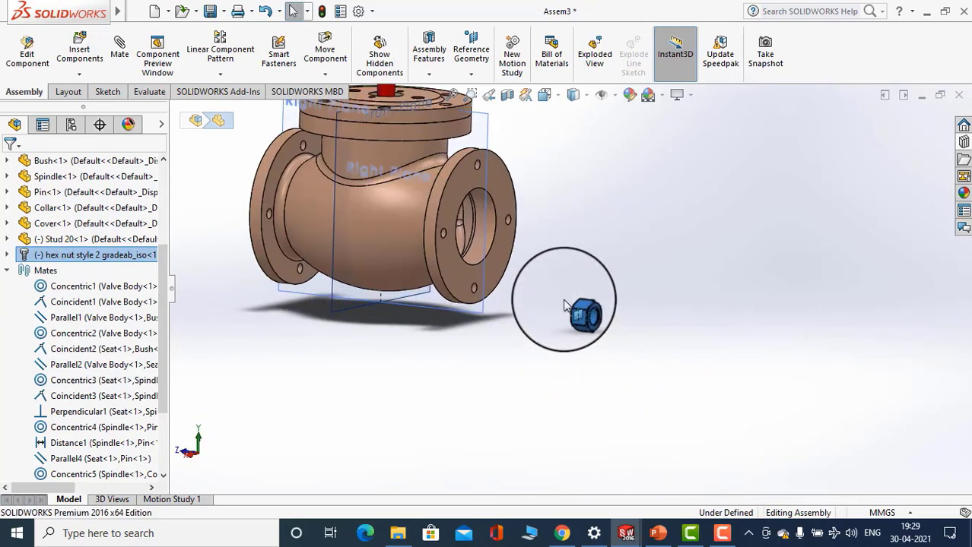
pyautogui.scroll(-4, 608, 304)
pyautogui.moveTo(595, 294); pyautogui.dragTo(596, 319, button='middle')
pyautogui.click(640, 305)
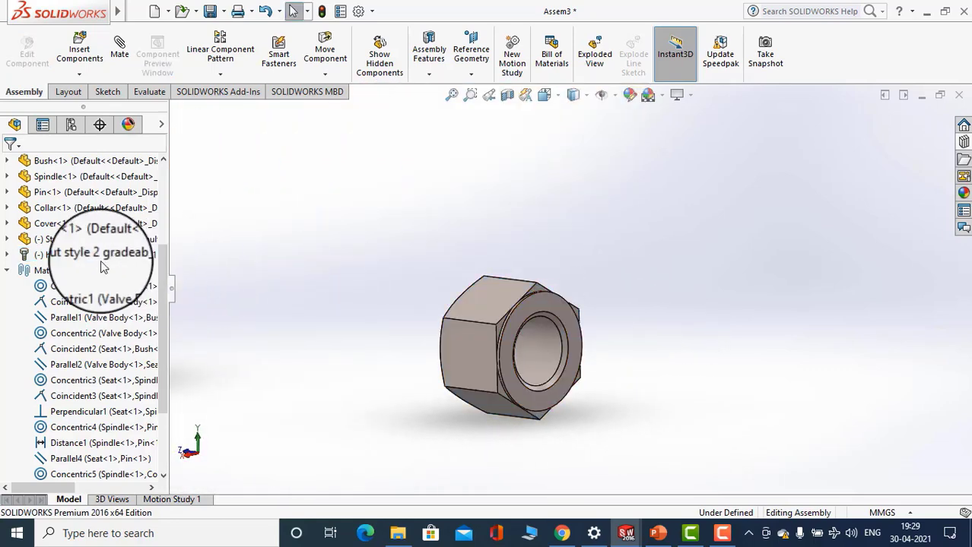
pyautogui.click(44, 260)
pyautogui.click(7, 257)
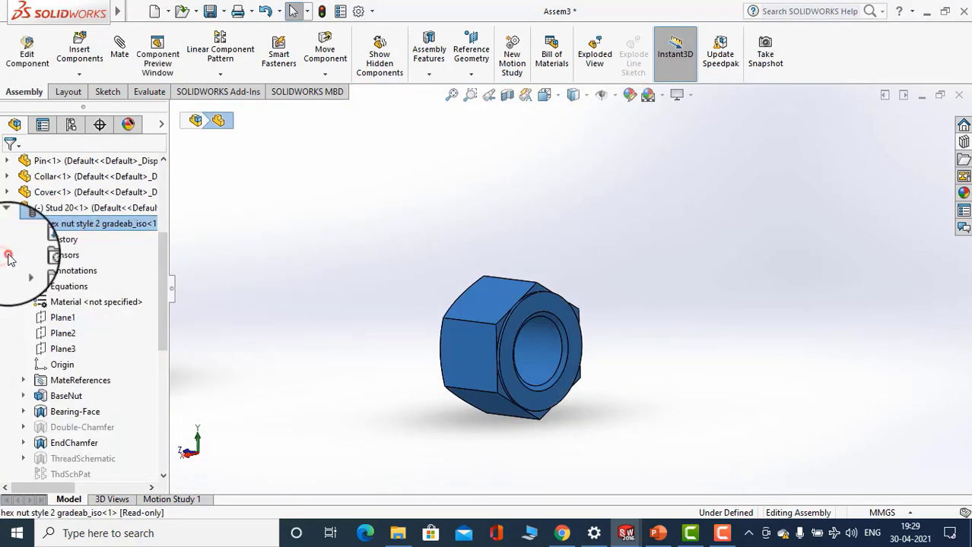
pyautogui.click(6, 219)
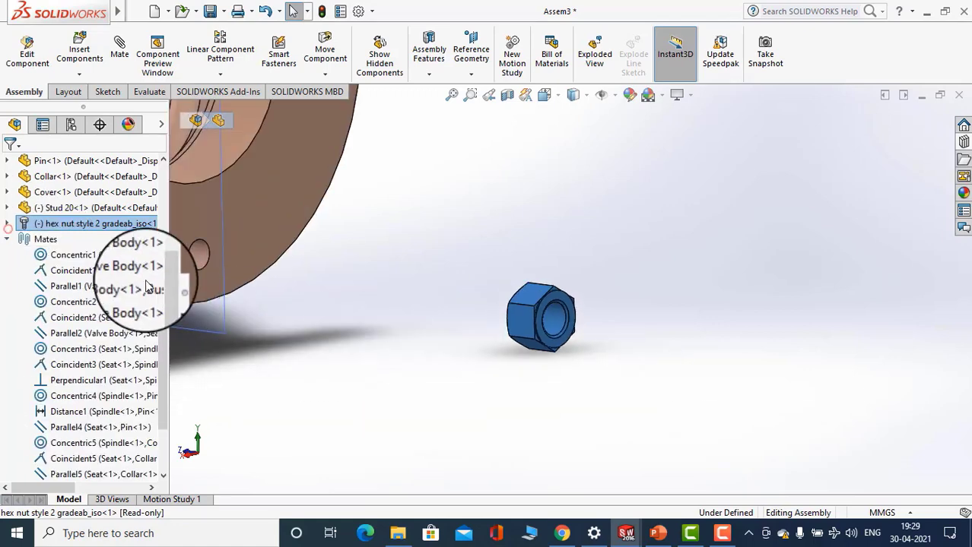
# Check the configurations available for the hex nut, keeping ISO - 4033 - M20 - W - N
pyautogui.click(93, 208)
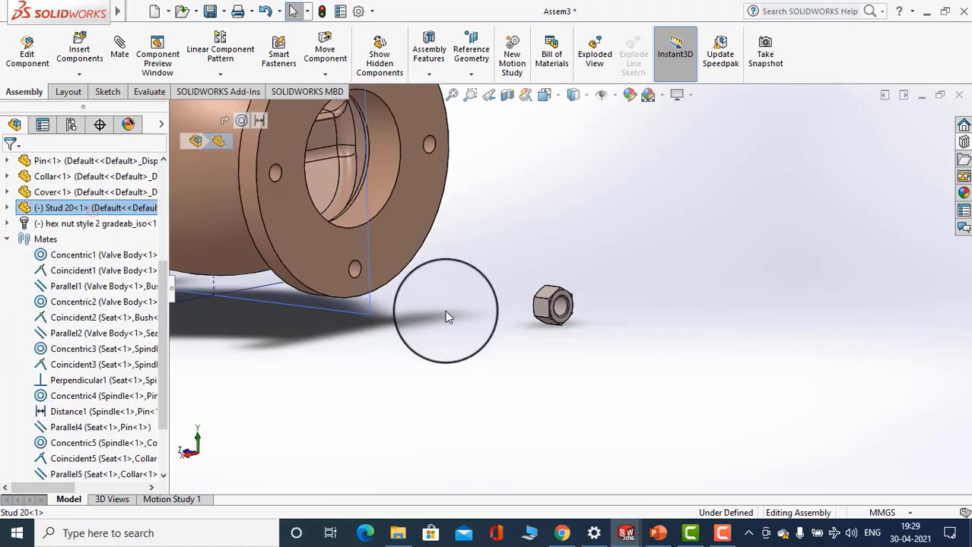
pyautogui.click(107, 228)
pyautogui.rightClick(107, 228)
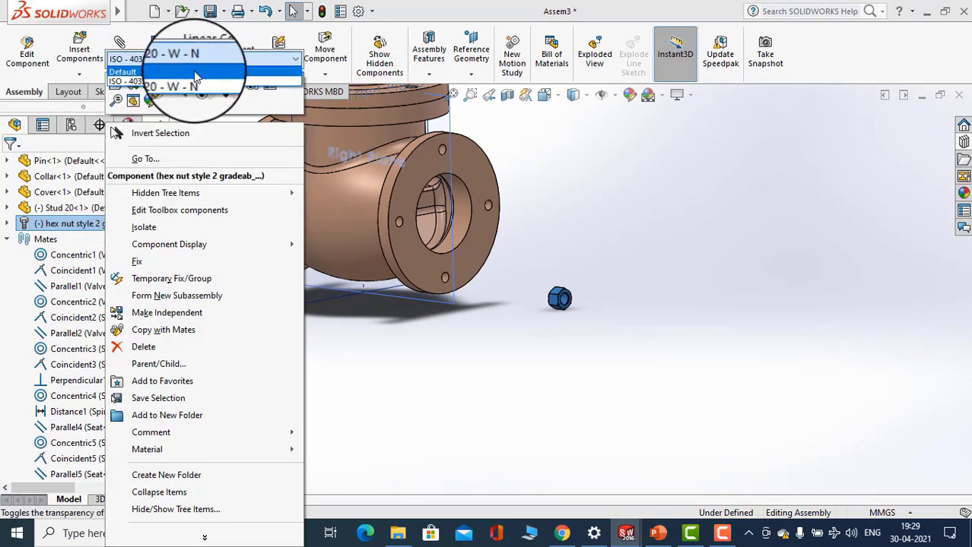
pyautogui.click(242, 53)
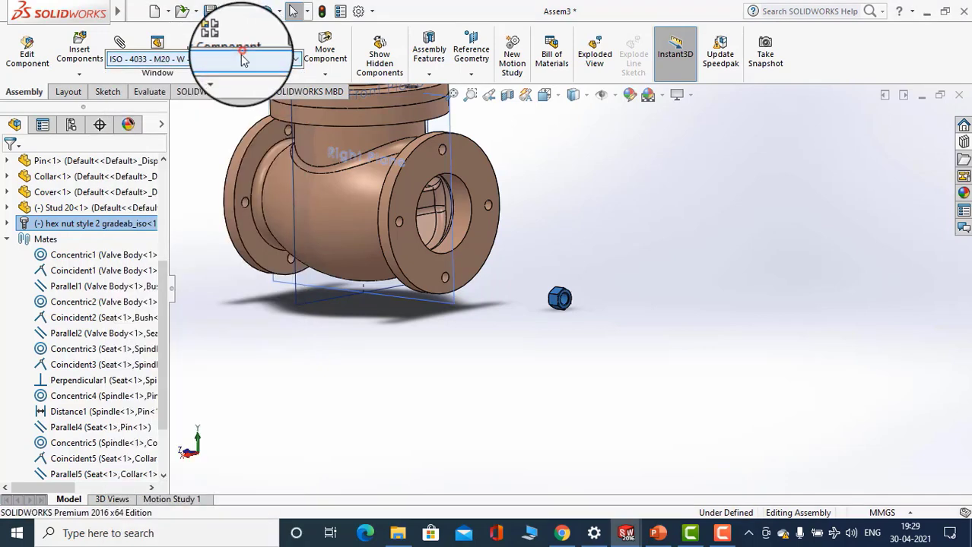
pyautogui.click(203, 56)
pyautogui.click(152, 80)
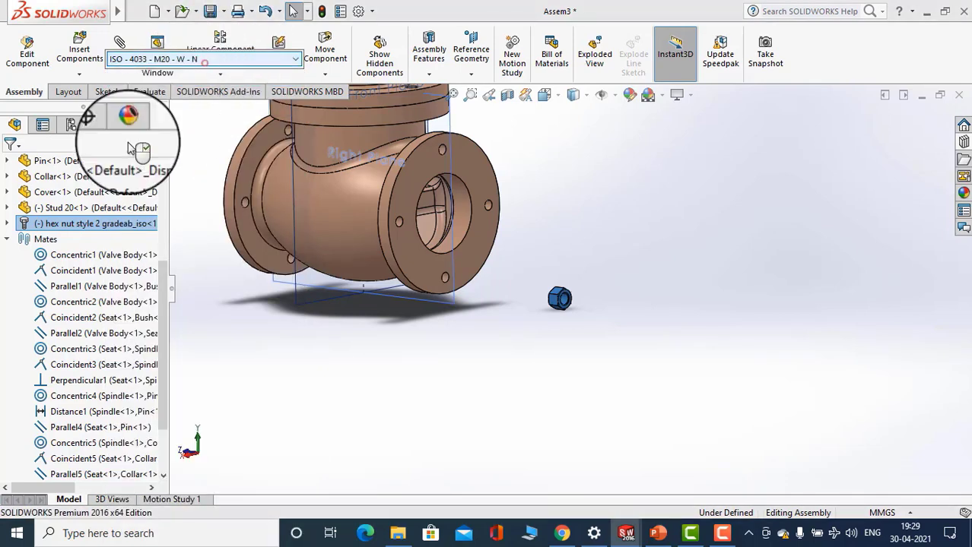
# Edit the hex nut as a Toolbox component and set its size to M24
pyautogui.rightClick(80, 223)
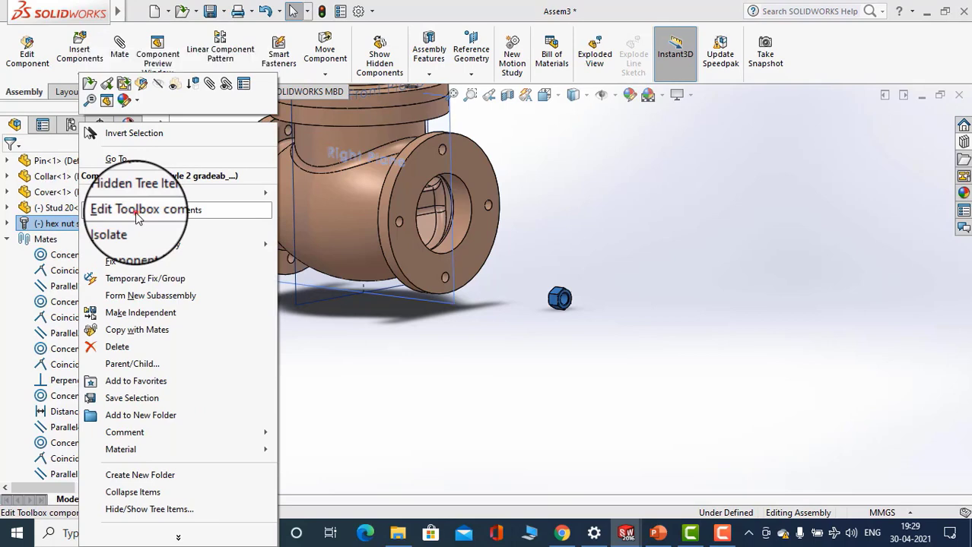
pyautogui.click(138, 213)
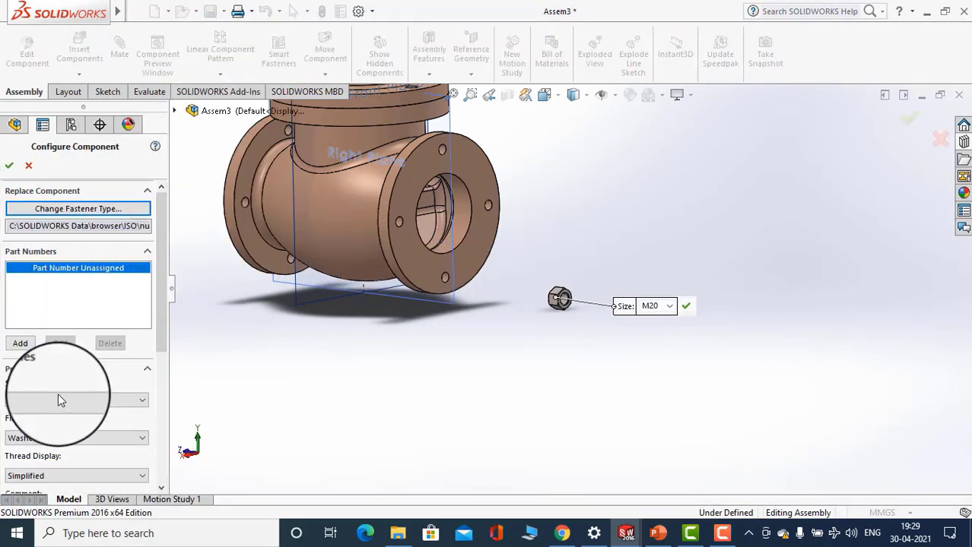
pyautogui.click(60, 400)
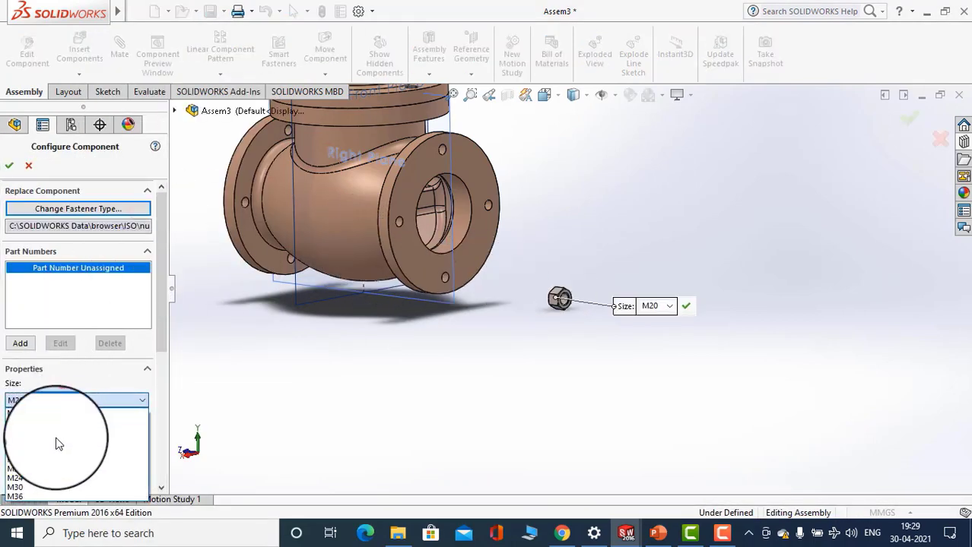
pyautogui.click(48, 481)
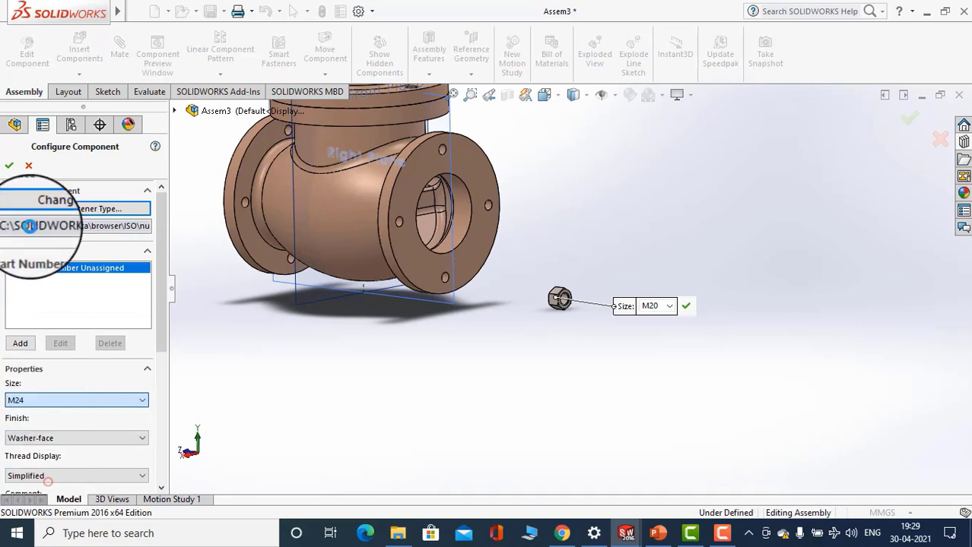
pyautogui.click(12, 167)
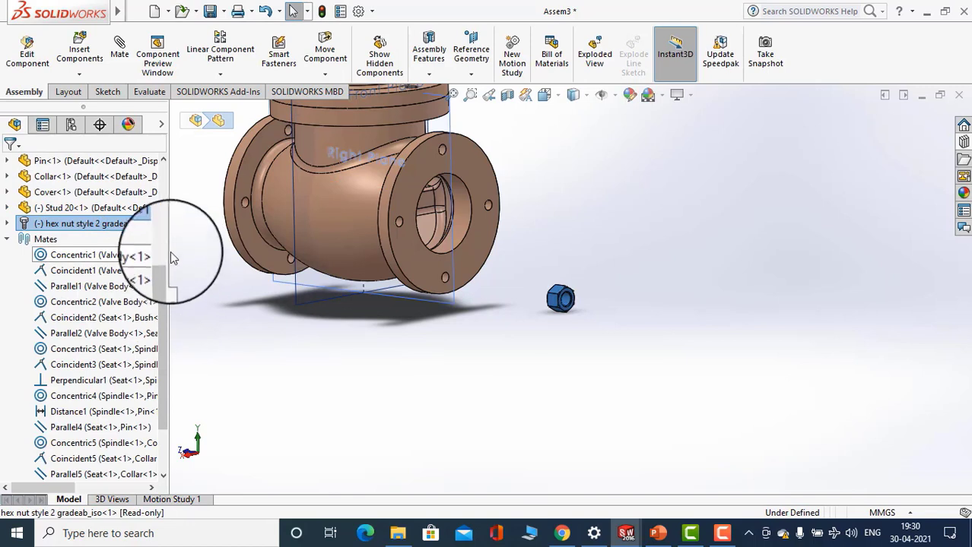
# Widen the feature tree until the component and mate names are readable
pyautogui.moveTo(168, 241); pyautogui.dragTo(372, 254)
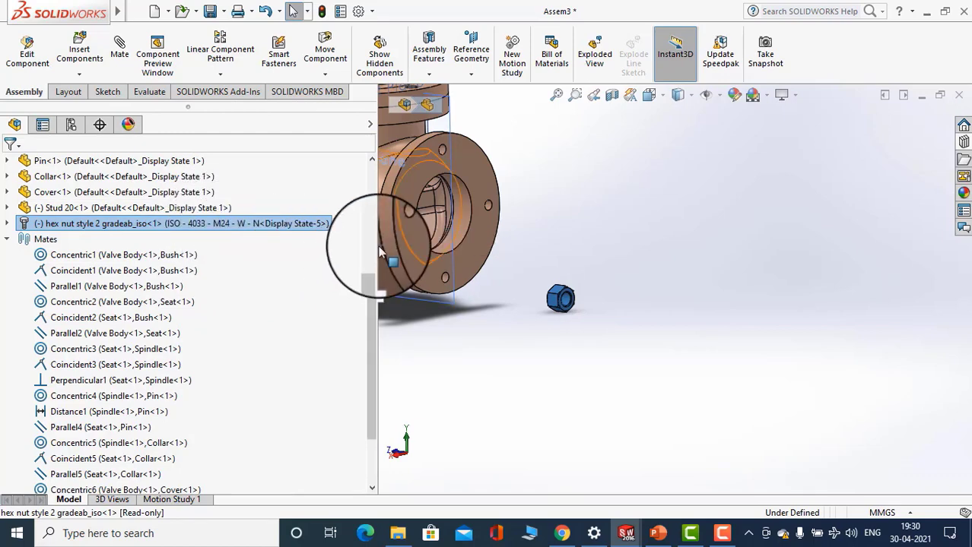
pyautogui.moveTo(376, 246); pyautogui.dragTo(245, 245)
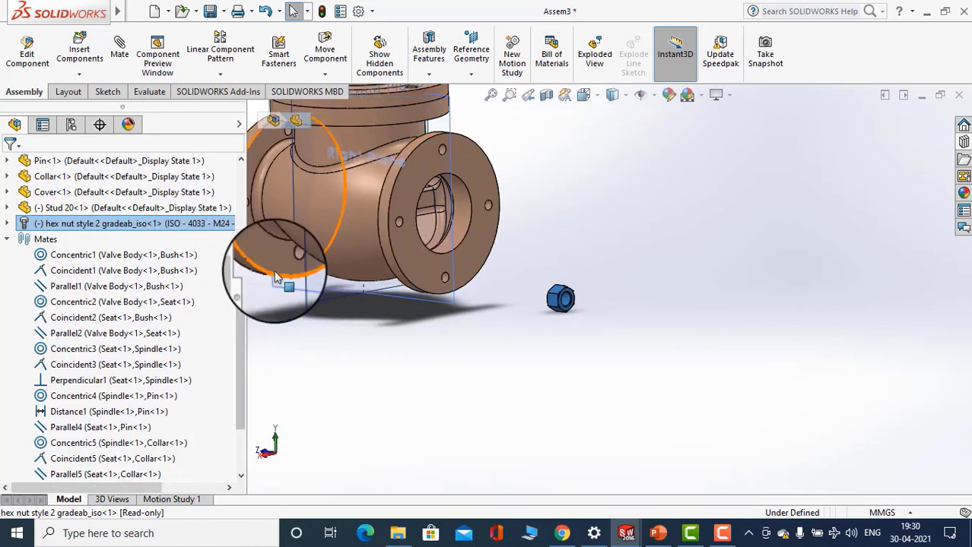
pyautogui.moveTo(422, 271); pyautogui.dragTo(435, 340, button='middle')
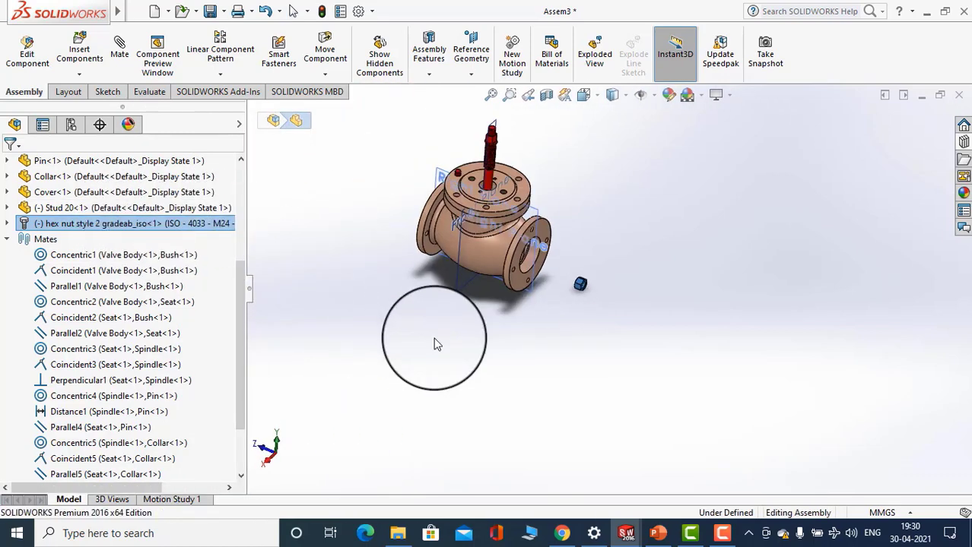
pyautogui.scroll(-5, 485, 168)
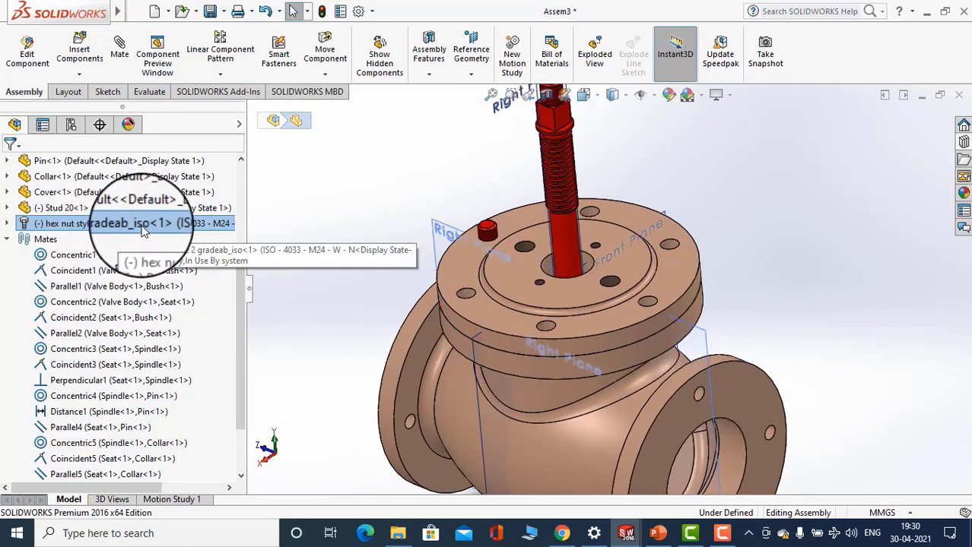
# Switch the hex nut's configuration to ISO - 4033 - M20 - W - N
pyautogui.rightClick(142, 228)
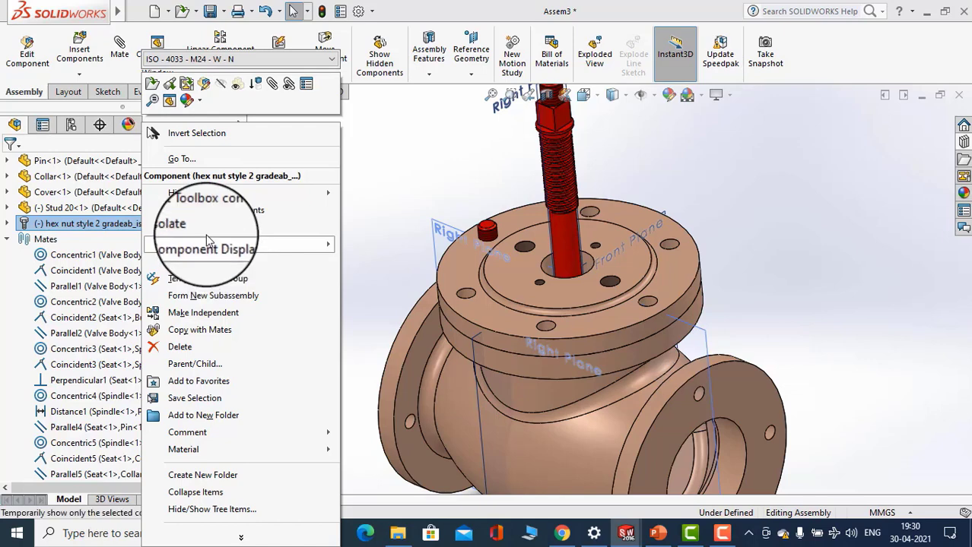
pyautogui.click(234, 60)
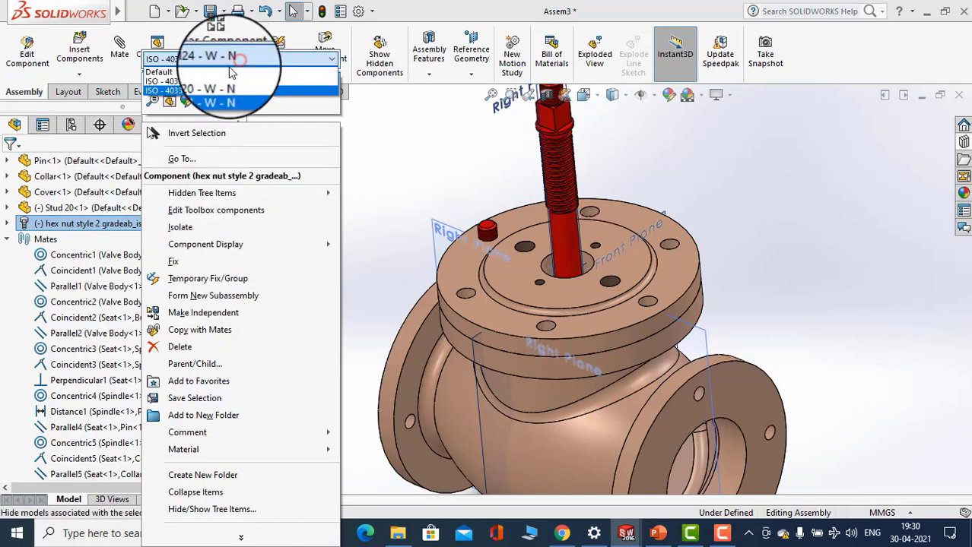
pyautogui.click(196, 84)
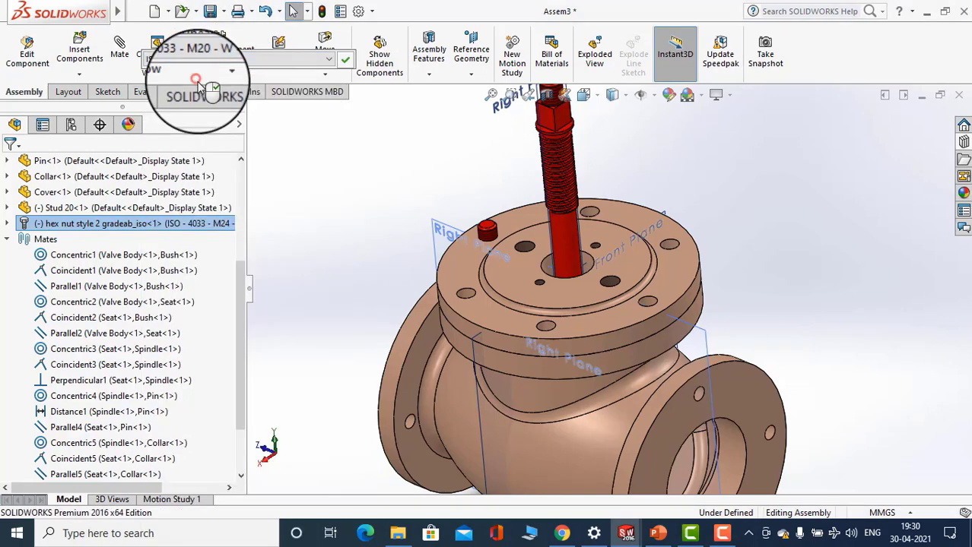
pyautogui.click(345, 62)
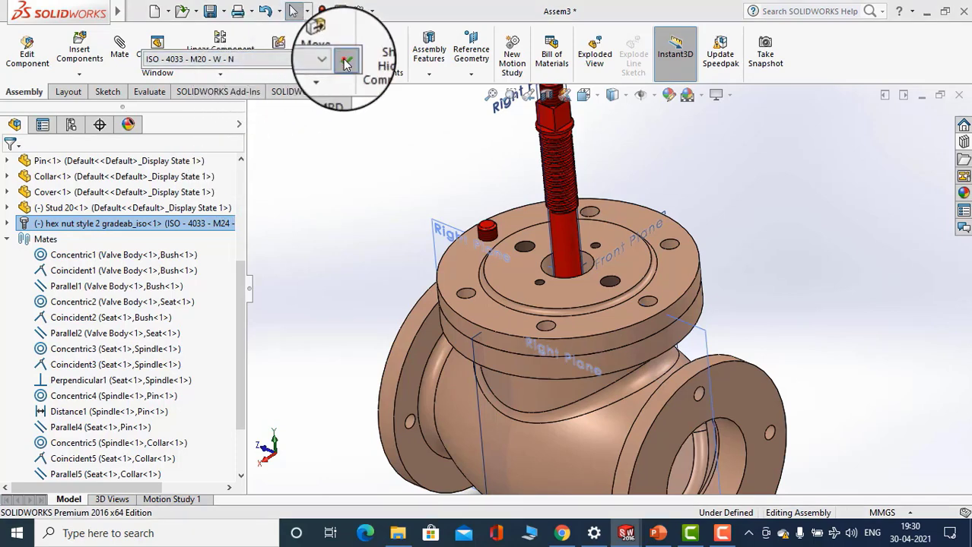
pyautogui.scroll(2, 327, 225)
pyautogui.click(333, 222)
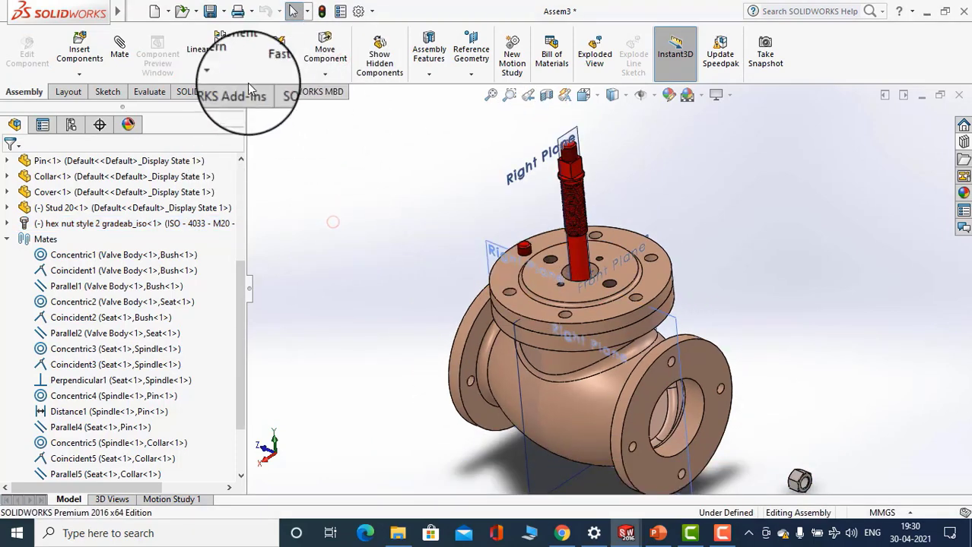
# Add a concentric mate between the Stud 20 cylindrical face and the hex nut's bore
pyautogui.click(119, 47)
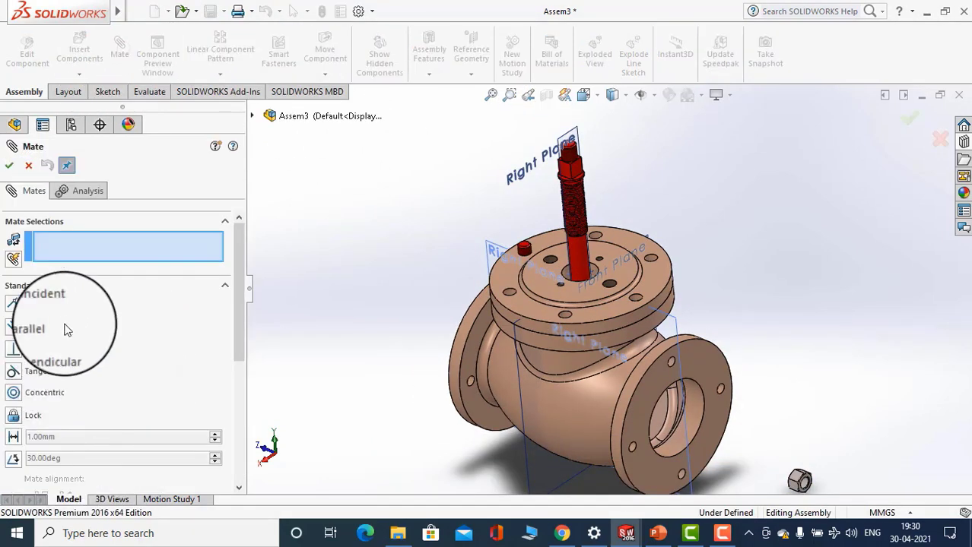
pyautogui.click(22, 391)
pyautogui.scroll(-6, 468, 331)
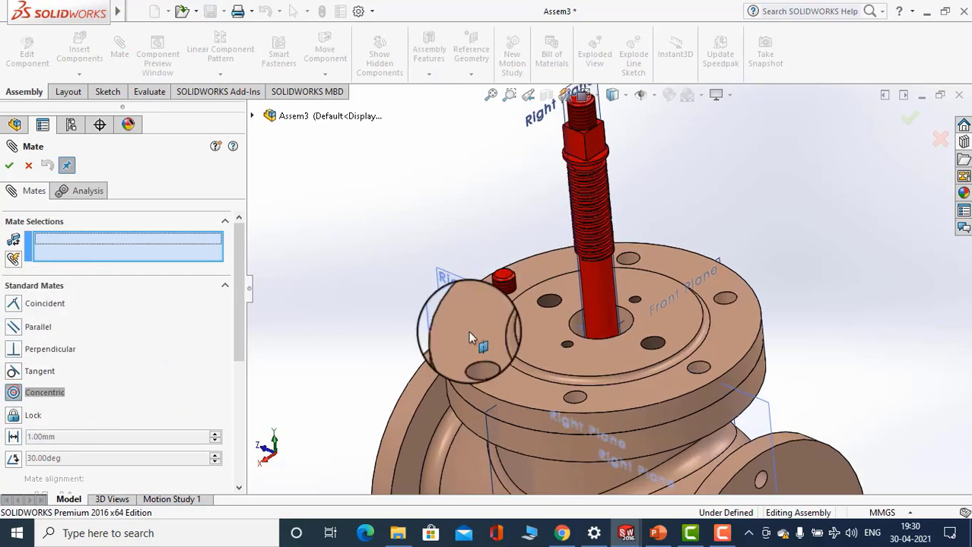
pyautogui.click(632, 202)
pyautogui.scroll(10, 604, 201)
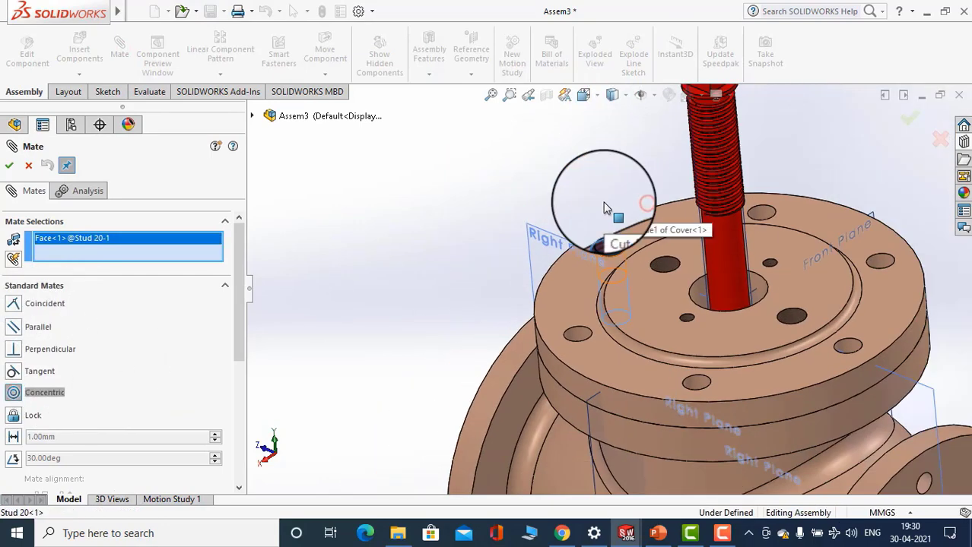
pyautogui.scroll(-3, 675, 368)
pyautogui.scroll(-10, 843, 413)
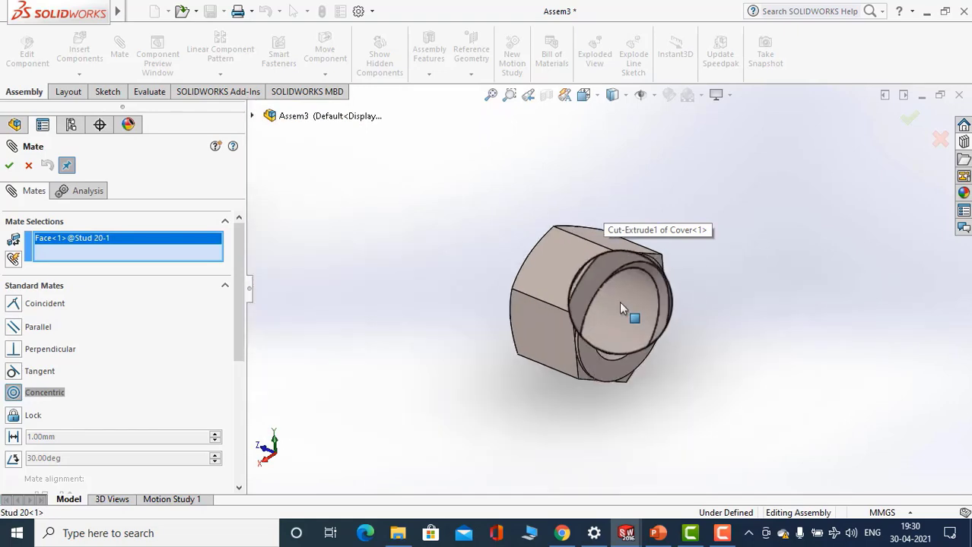
pyautogui.click(619, 295)
pyautogui.scroll(5, 630, 319)
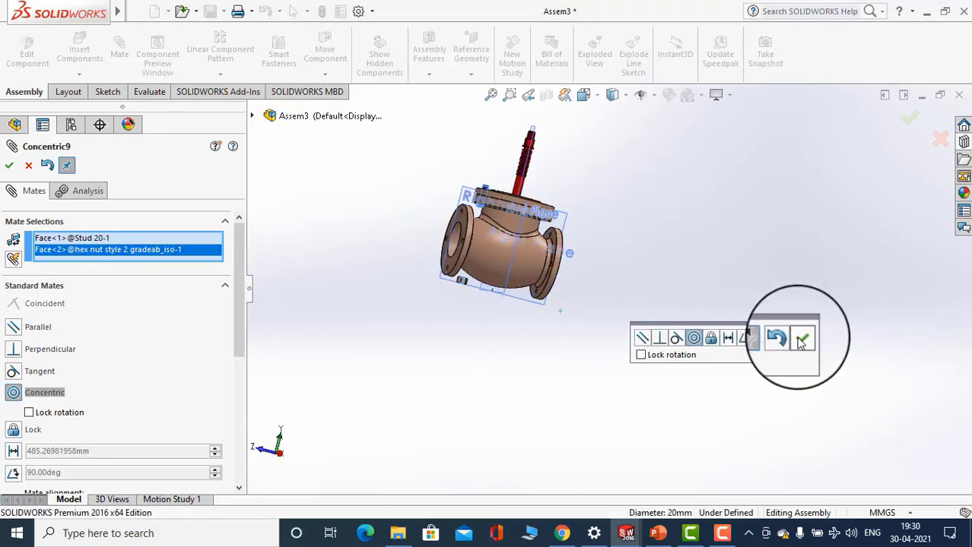
pyautogui.click(803, 342)
# Add a coincident mate between the hex nut's washer face and the cover's upper flange face
pyautogui.scroll(-8, 536, 316)
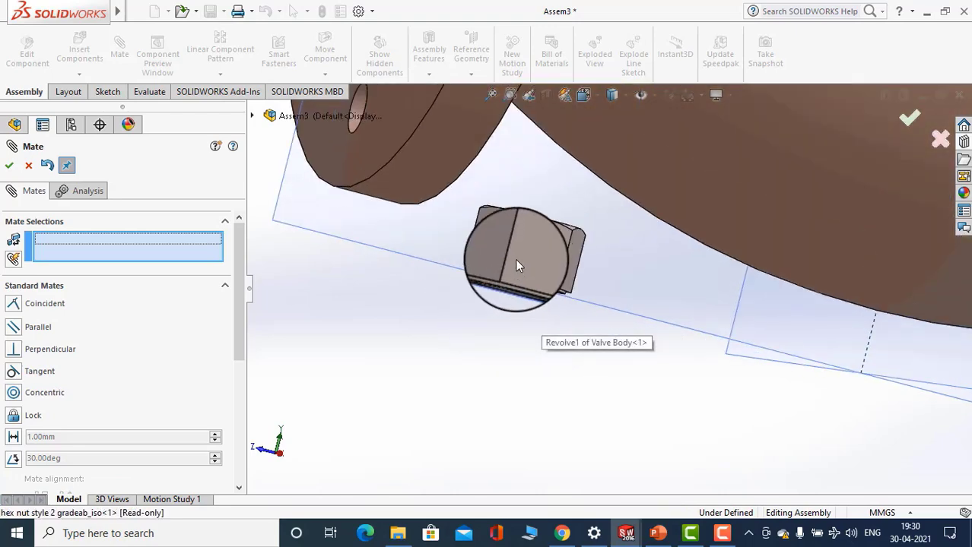
pyautogui.click(530, 279)
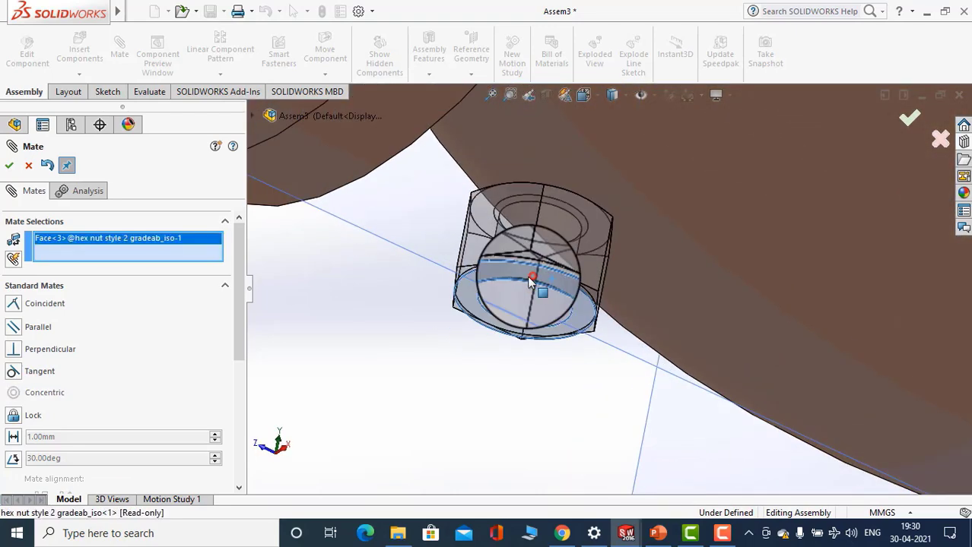
pyautogui.scroll(8, 530, 281)
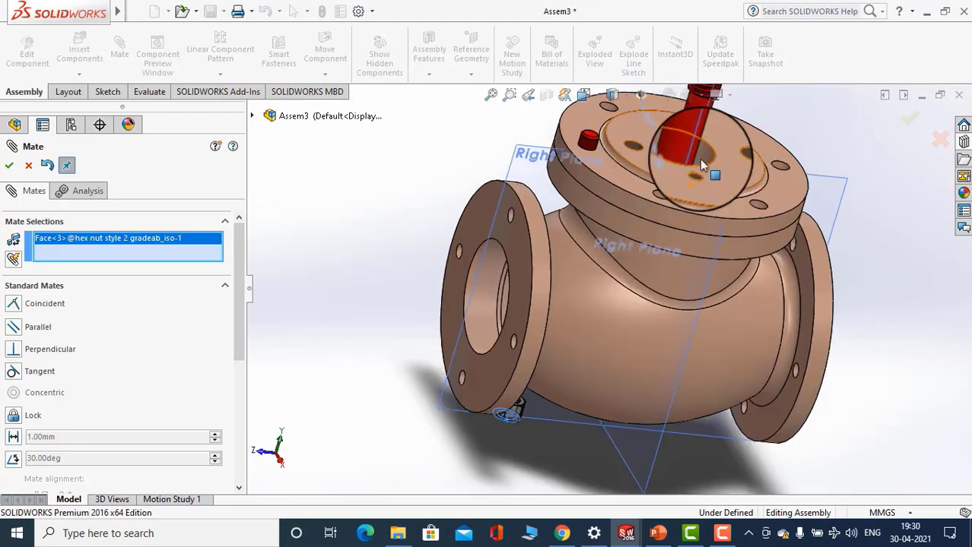
pyautogui.scroll(-5, 684, 162)
pyautogui.click(551, 204)
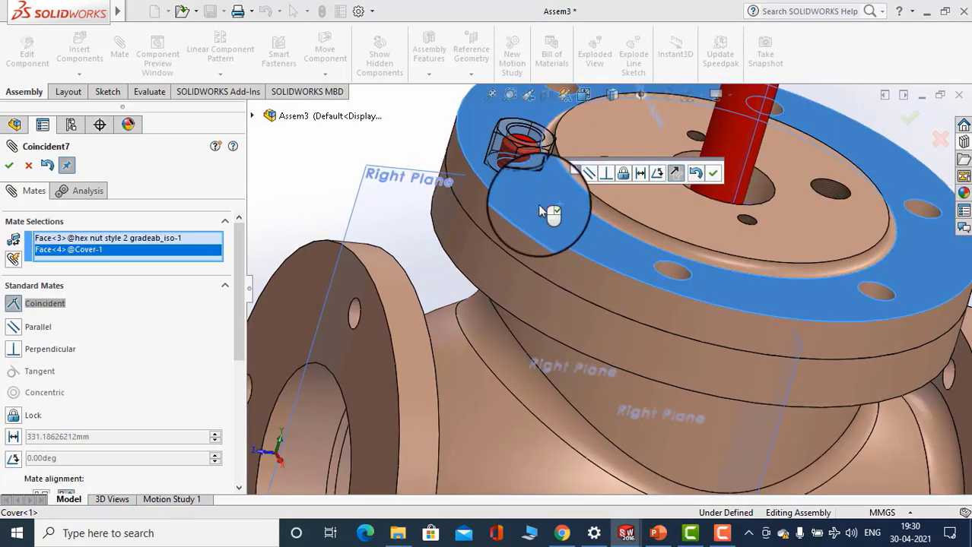
pyautogui.moveTo(488, 199); pyautogui.dragTo(463, 302, button='middle')
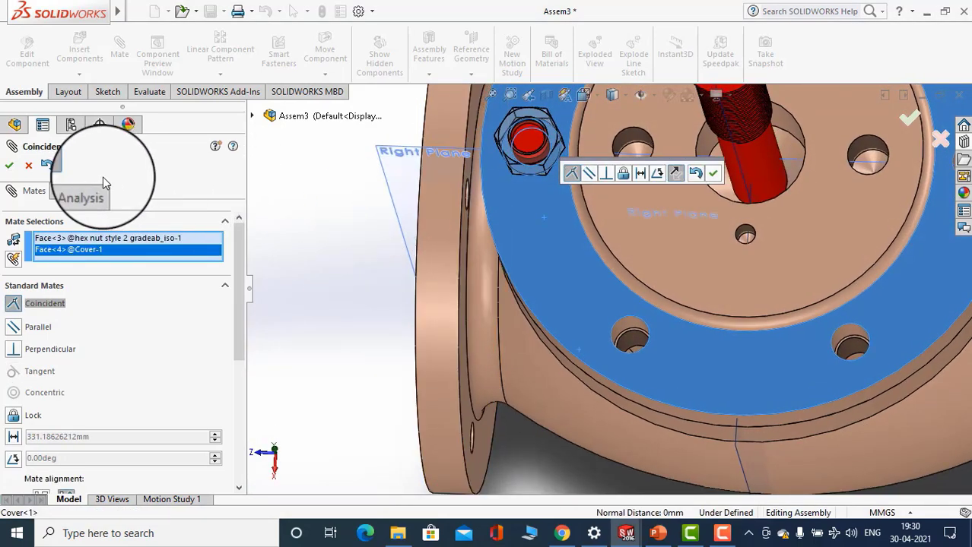
pyautogui.click(9, 166)
# Examine the hex nut's fit around the stud and its contact with the cover face, ending the Mate command without adding another mate
pyautogui.scroll(-6, 489, 188)
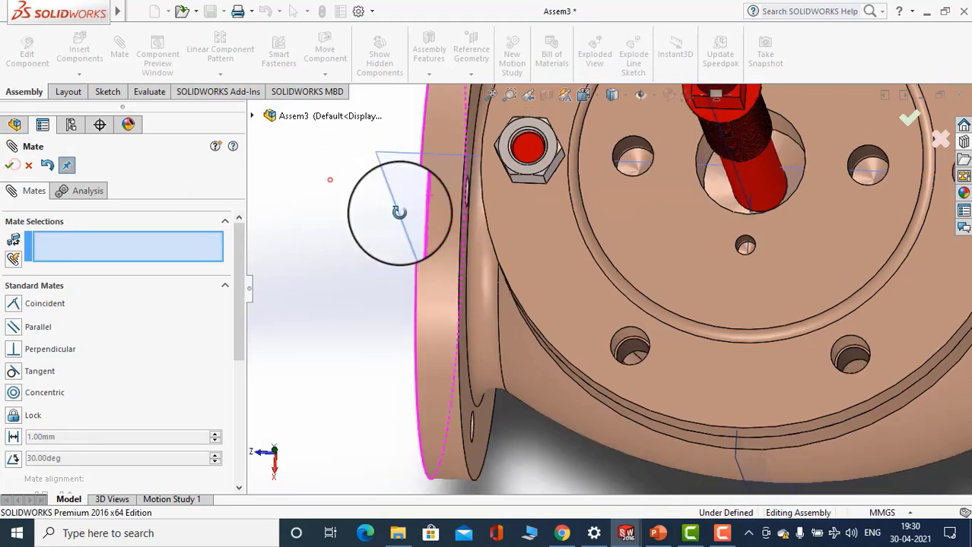
pyautogui.scroll(-5, 554, 297)
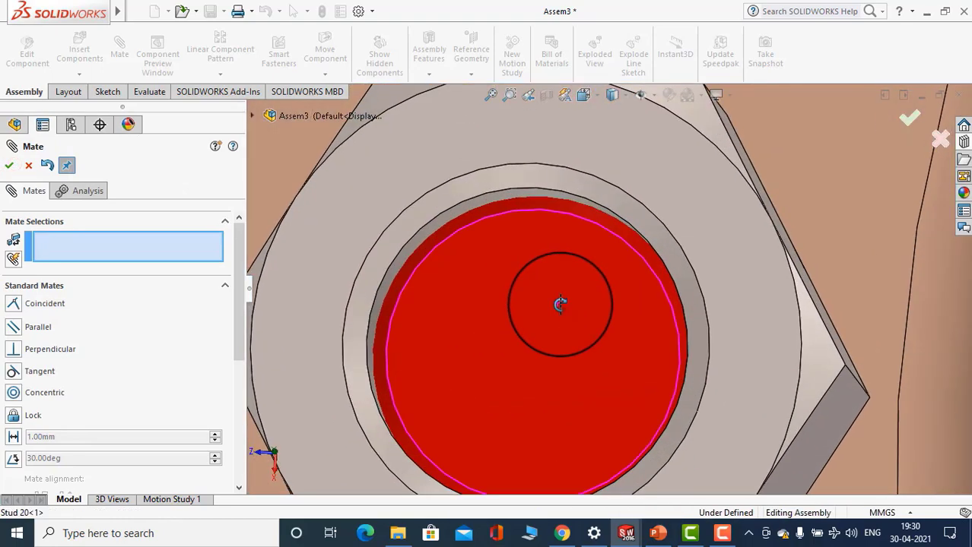
pyautogui.moveTo(572, 289); pyautogui.dragTo(552, 175, button='middle')
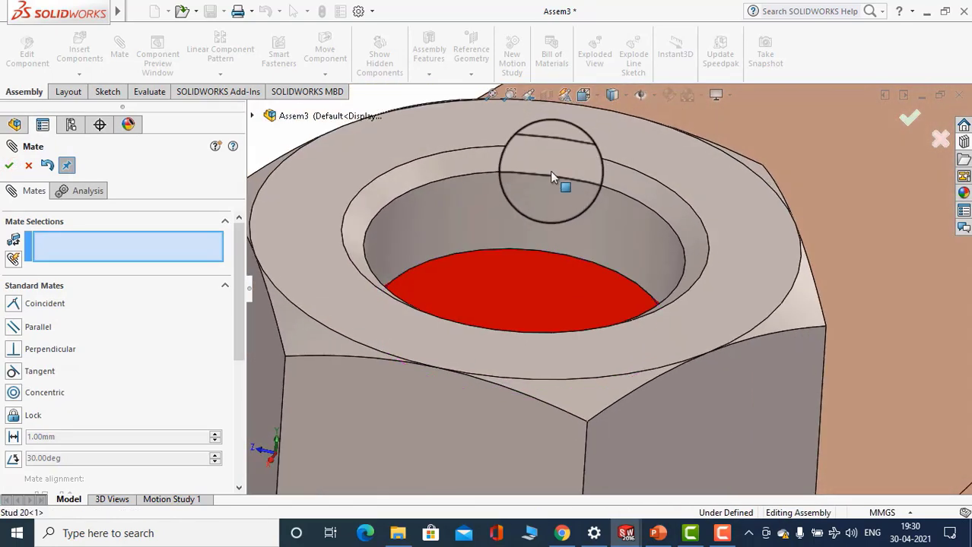
pyautogui.scroll(6, 547, 220)
pyautogui.moveTo(543, 260); pyautogui.dragTo(451, 298, button='middle')
pyautogui.scroll(-8, 547, 324)
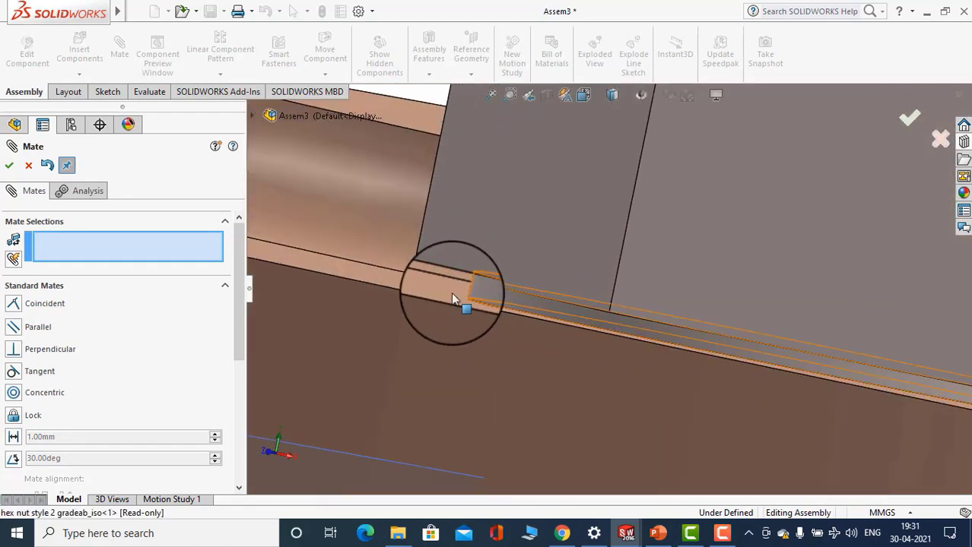
pyautogui.click(444, 287)
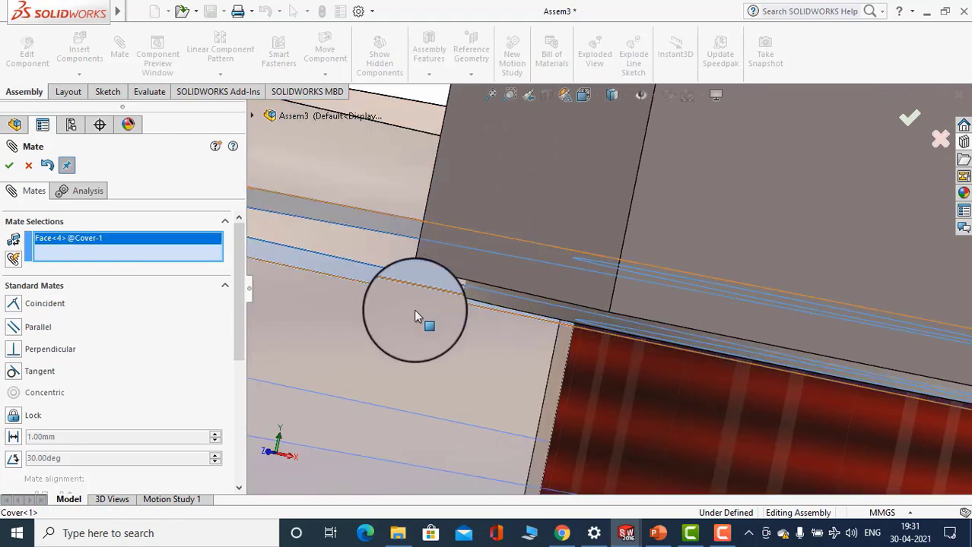
pyautogui.moveTo(414, 309); pyautogui.dragTo(553, 263, button='middle')
pyautogui.scroll(3, 445, 295)
pyautogui.scroll(5, 446, 298)
pyautogui.scroll(-3, 554, 278)
pyautogui.scroll(9, 535, 305)
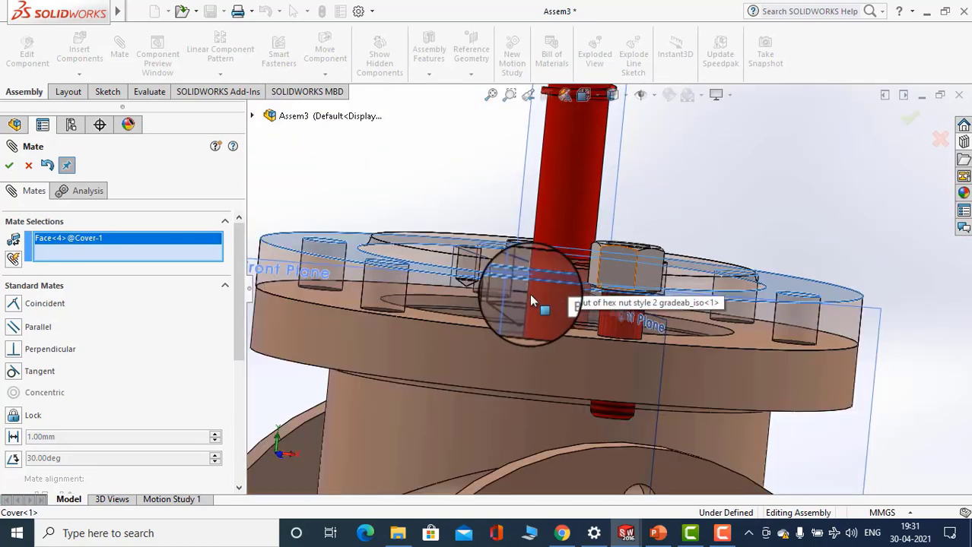
pyautogui.click(9, 166)
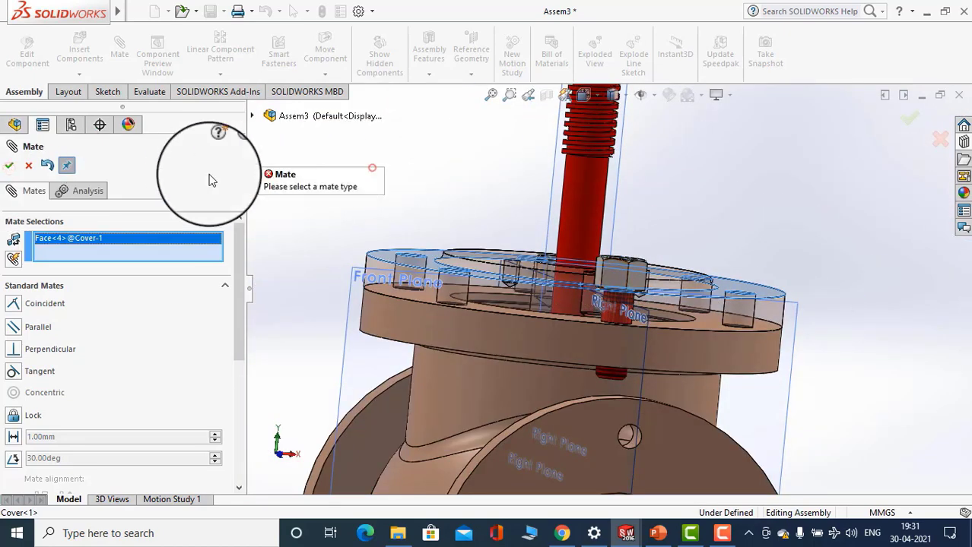
pyautogui.click(30, 169)
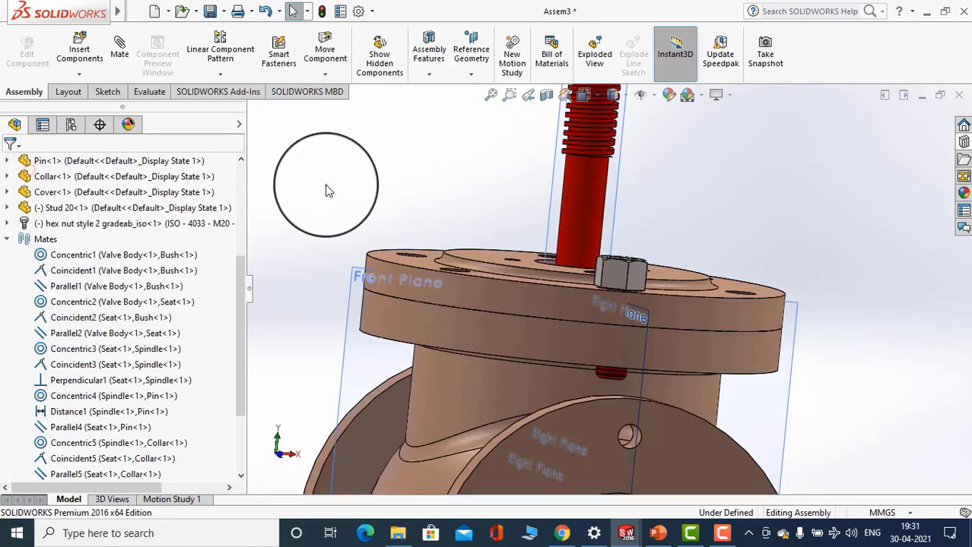
# Check in the mates list which faces the coincident mate between the cover and hex nut uses
pyautogui.scroll(5, 417, 255)
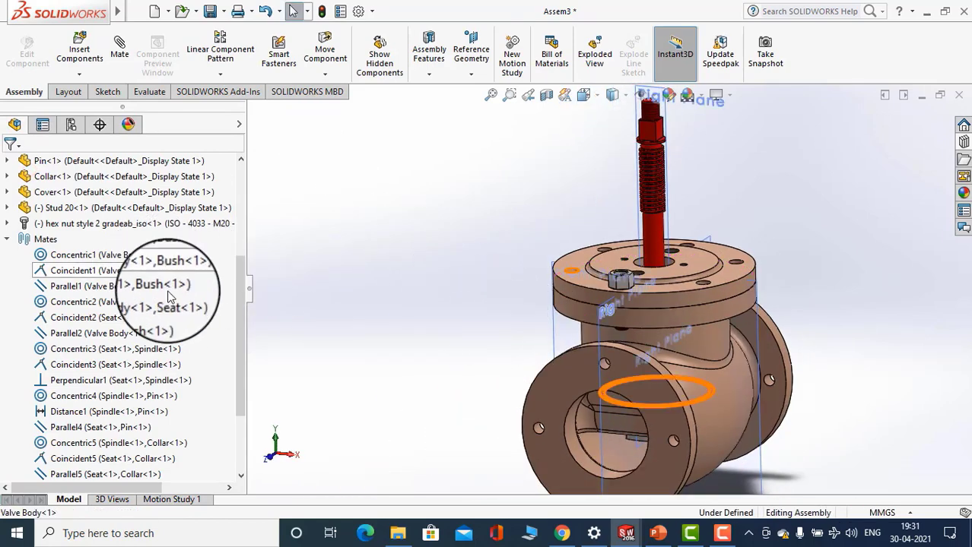
pyautogui.scroll(-3, 174, 320)
pyautogui.click(135, 475)
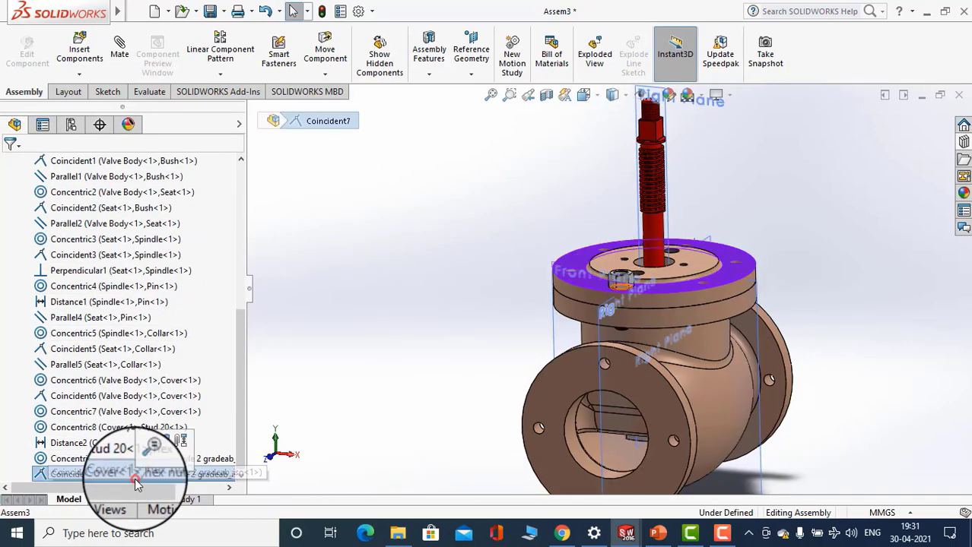
pyautogui.click(449, 265)
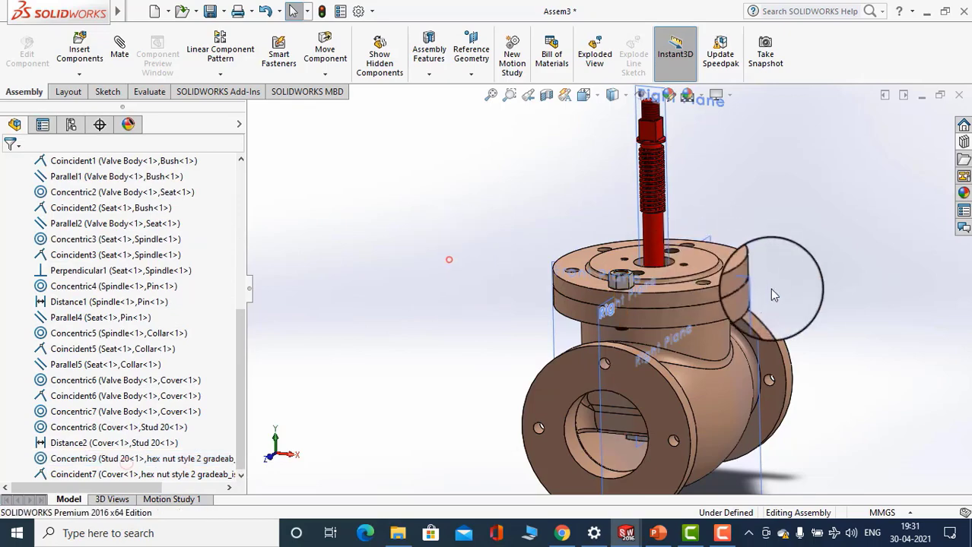
# Open the distance mate between the cover and the 20 mm stud for editing
pyautogui.moveTo(769, 288); pyautogui.dragTo(801, 275, button='middle')
pyautogui.scroll(-5, 601, 296)
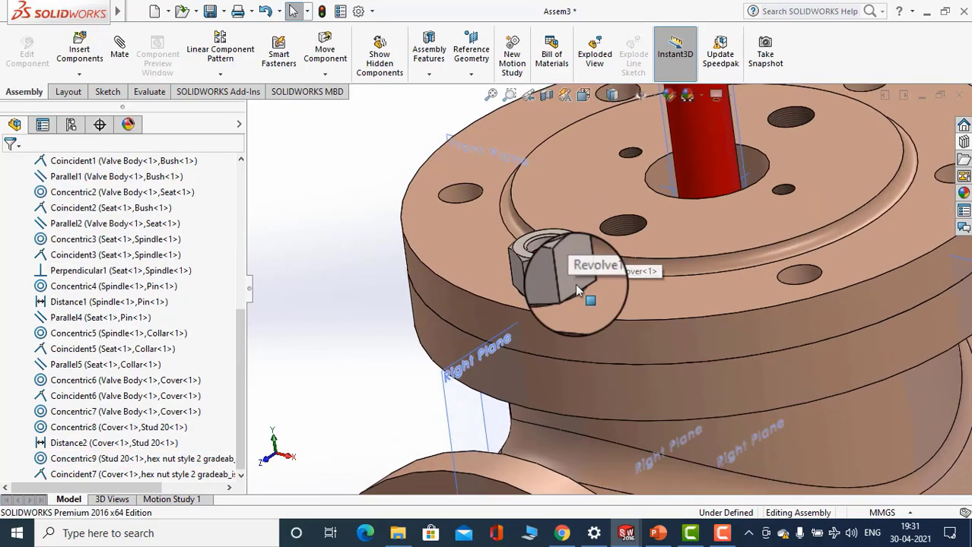
pyautogui.moveTo(575, 283); pyautogui.dragTo(621, 206, button='middle')
pyautogui.scroll(-3, 564, 386)
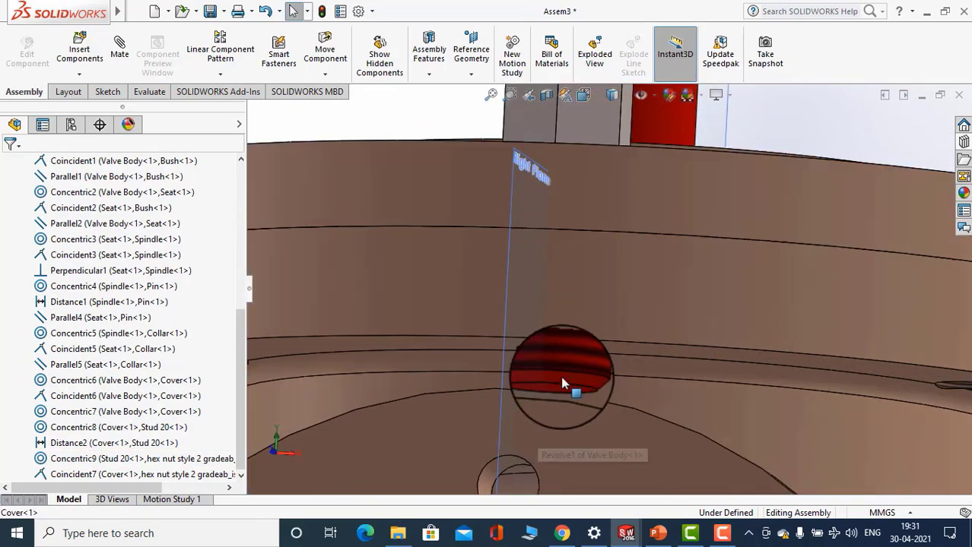
pyautogui.click(565, 367)
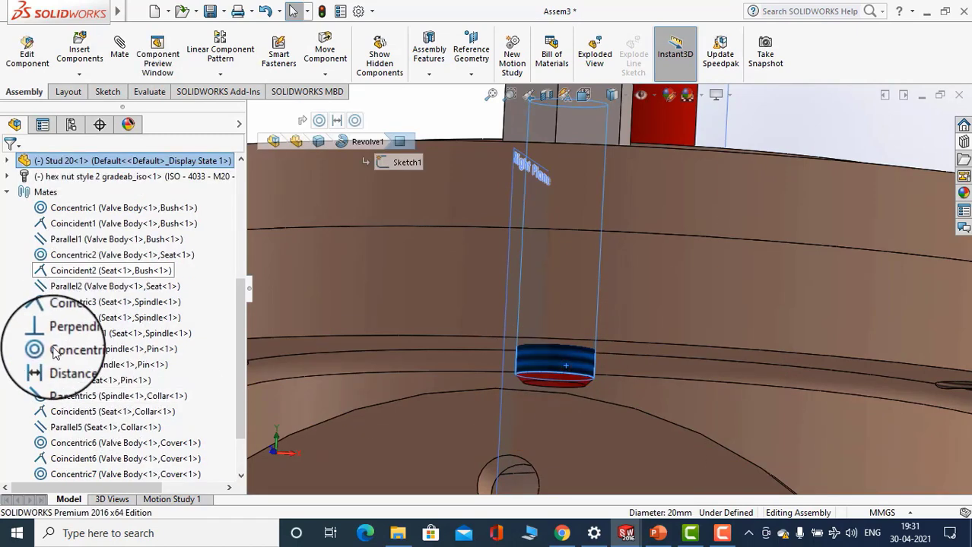
pyautogui.scroll(-2, 61, 365)
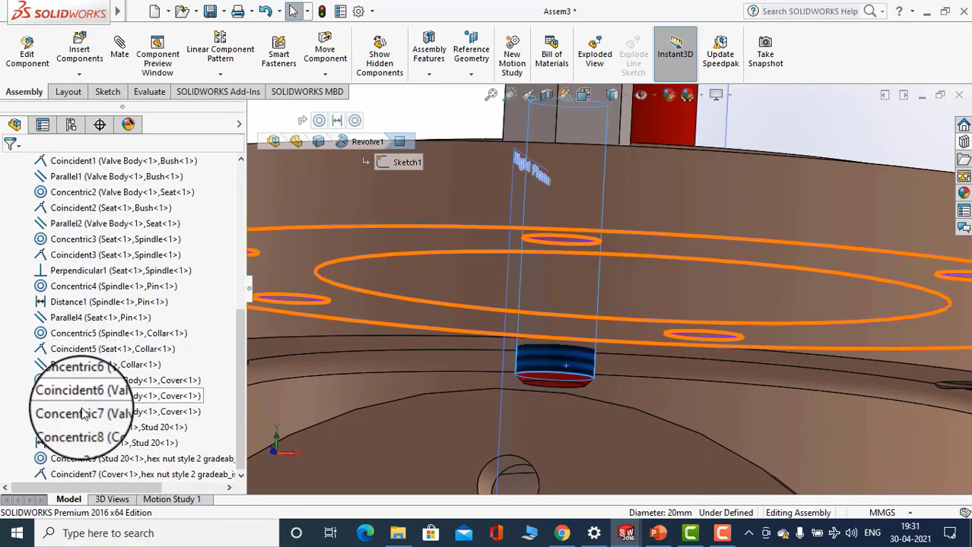
pyautogui.click(84, 445)
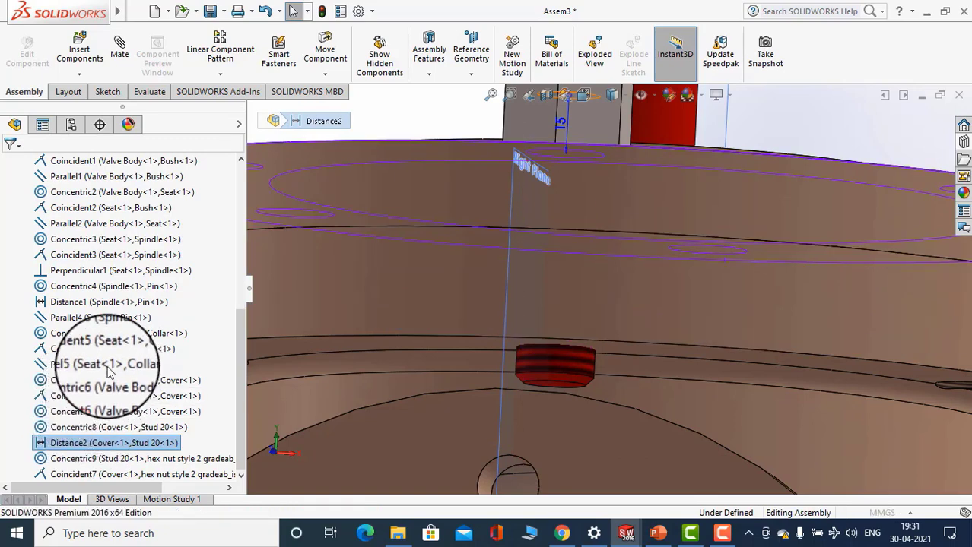
pyautogui.click(93, 407)
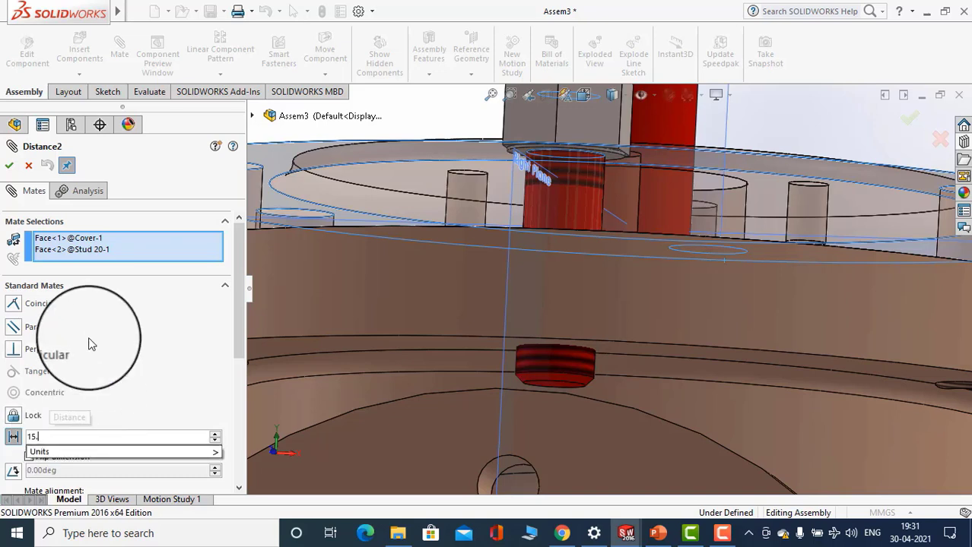
# Try cover-to-stud distances of 12, 22, 32 and 28 mm and compare the stud's position in the nut and flange
pyautogui.press('Return')
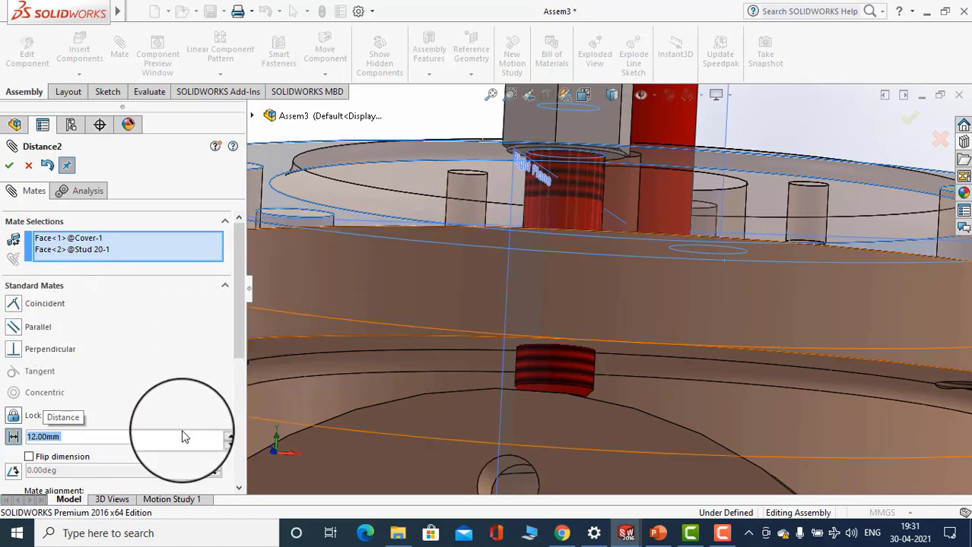
pyautogui.click(216, 438)
pyautogui.click(215, 437)
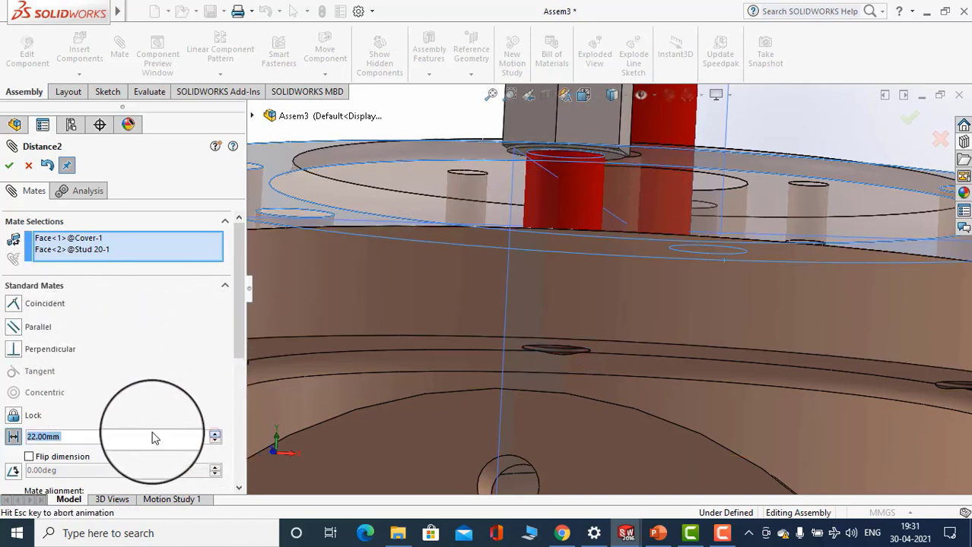
pyautogui.click(215, 434)
pyautogui.scroll(5, 590, 326)
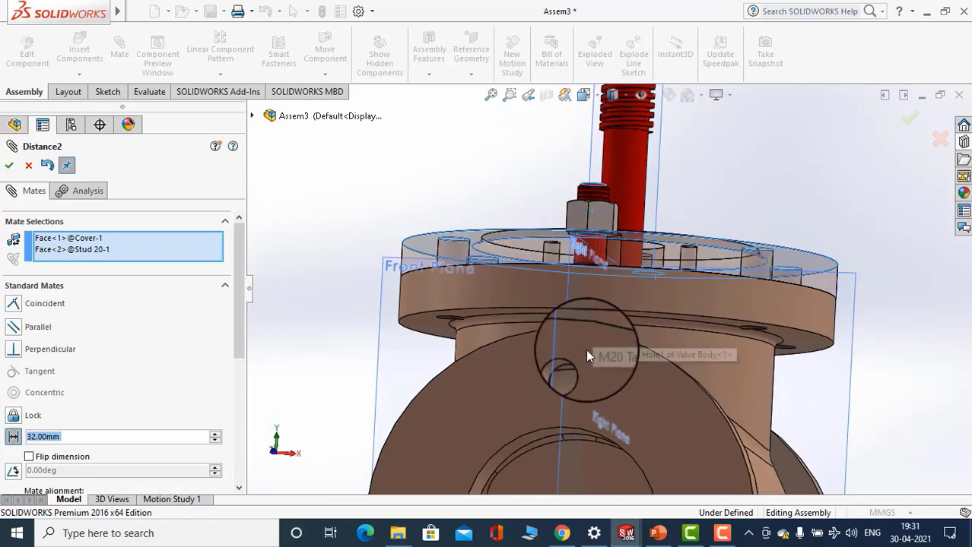
pyautogui.moveTo(586, 350); pyautogui.dragTo(590, 371, button='middle')
pyautogui.scroll(-3, 568, 283)
pyautogui.moveTo(570, 280); pyautogui.dragTo(600, 256, button='middle')
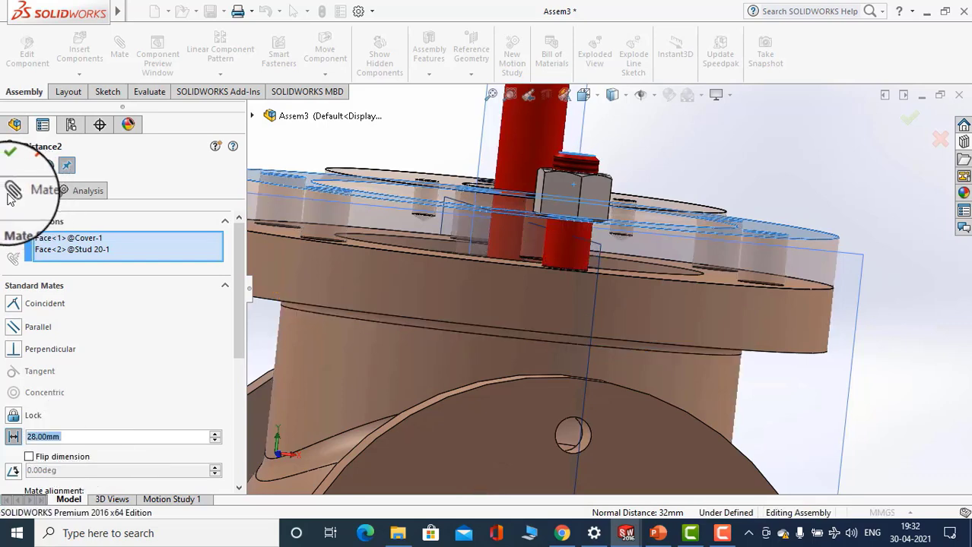
pyautogui.click(136, 11)
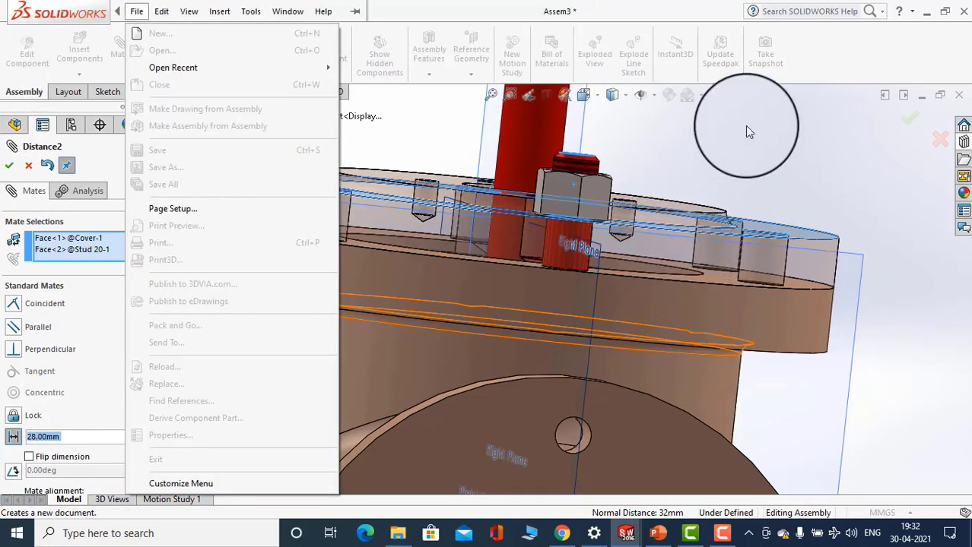
pyautogui.moveTo(746, 132); pyautogui.dragTo(169, 353, button='middle')
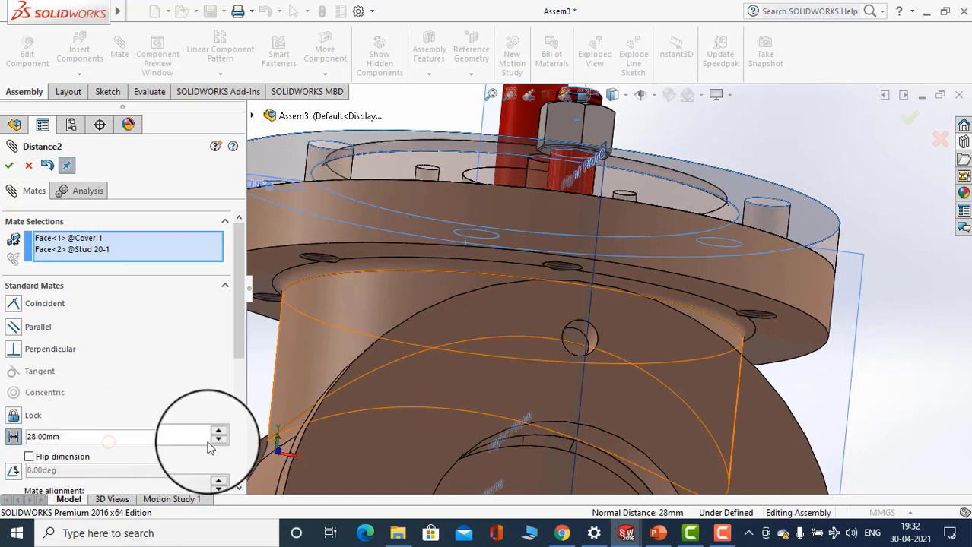
# Set the distance between the cover and the stud to 25 mm and finish editing the mate
pyautogui.press('BackSpace')
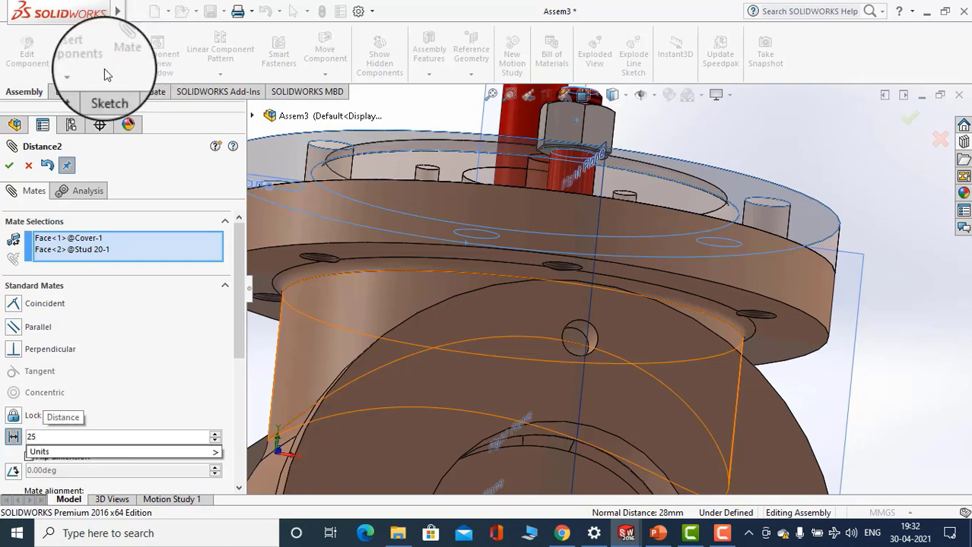
pyautogui.click(11, 167)
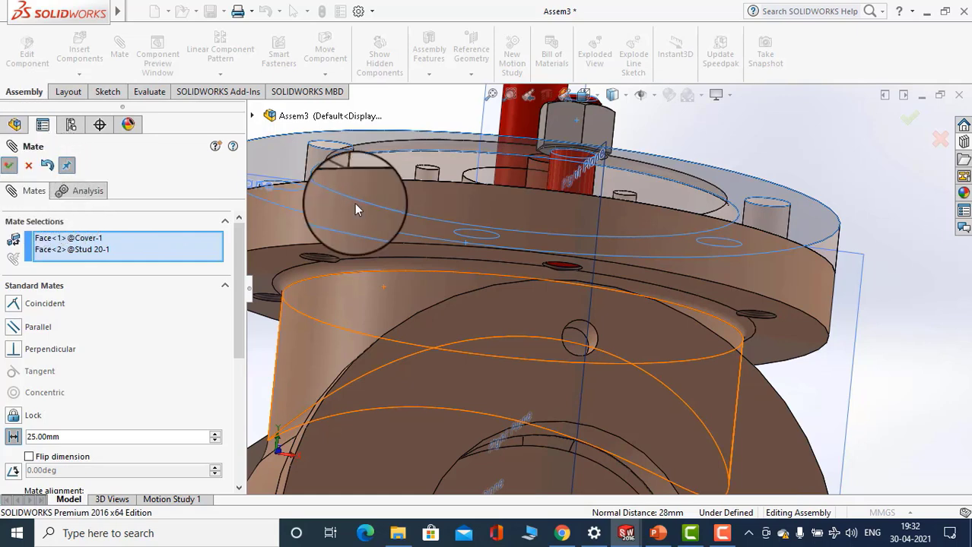
pyautogui.scroll(5, 685, 226)
pyautogui.moveTo(659, 251); pyautogui.dragTo(592, 292, button='middle')
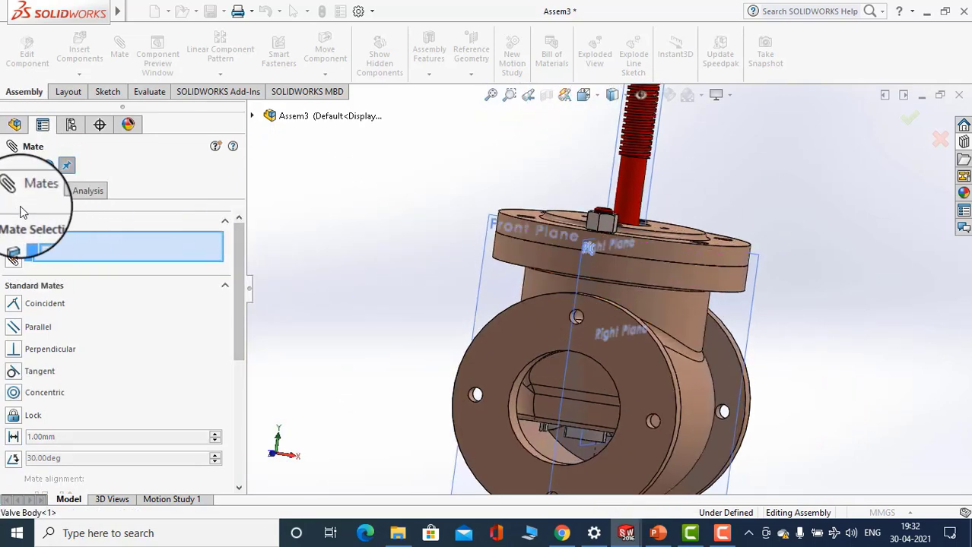
pyautogui.click(13, 164)
# Start a circular component pattern with the stud and its hex nut as the components to pattern
pyautogui.moveTo(384, 199); pyautogui.dragTo(499, 293, button='middle')
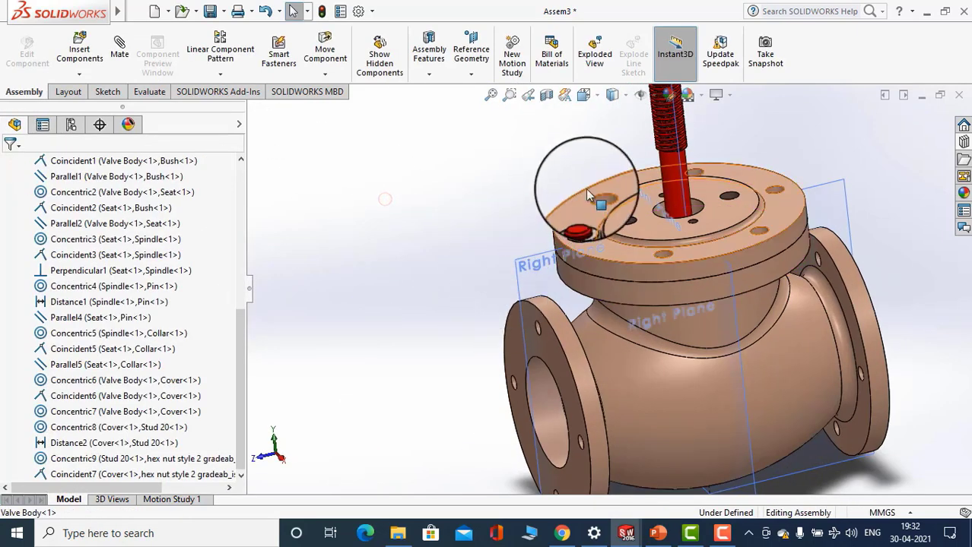
pyautogui.scroll(-8, 588, 196)
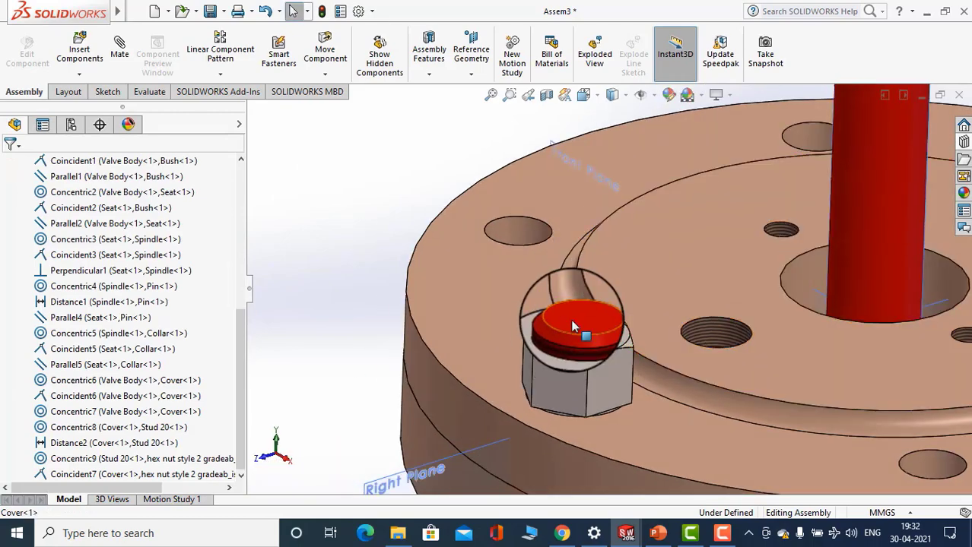
pyautogui.click(572, 326)
pyautogui.scroll(6, 532, 314)
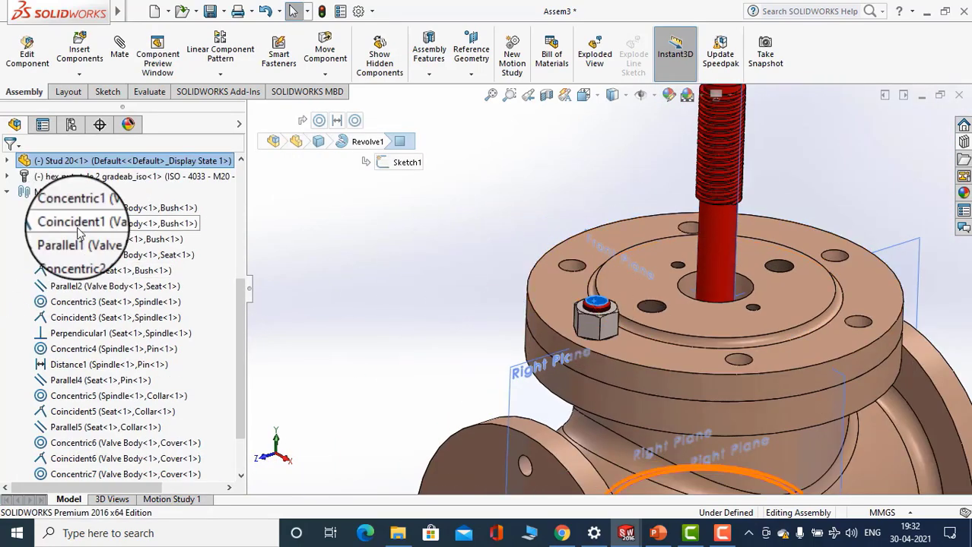
pyautogui.scroll(-3, 604, 327)
pyautogui.scroll(6, 427, 297)
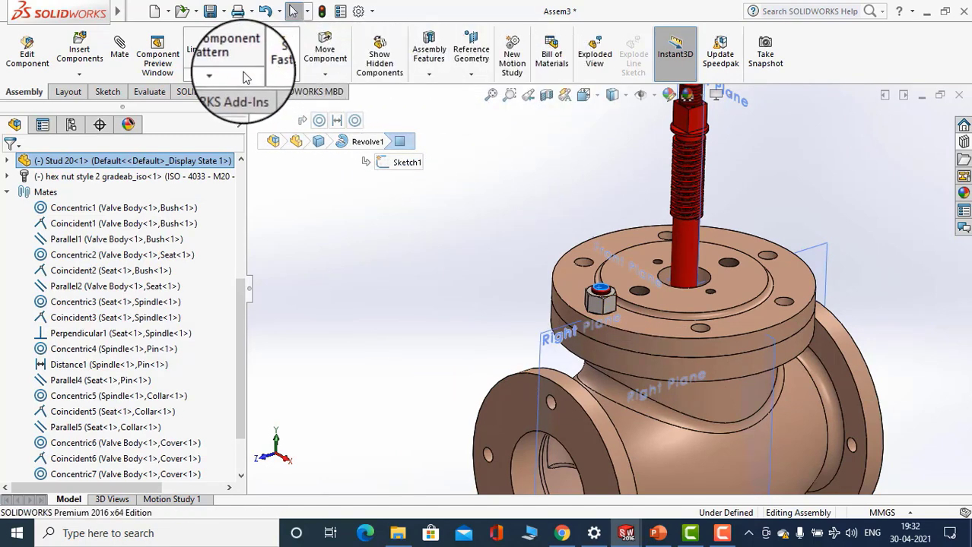
pyautogui.click(220, 76)
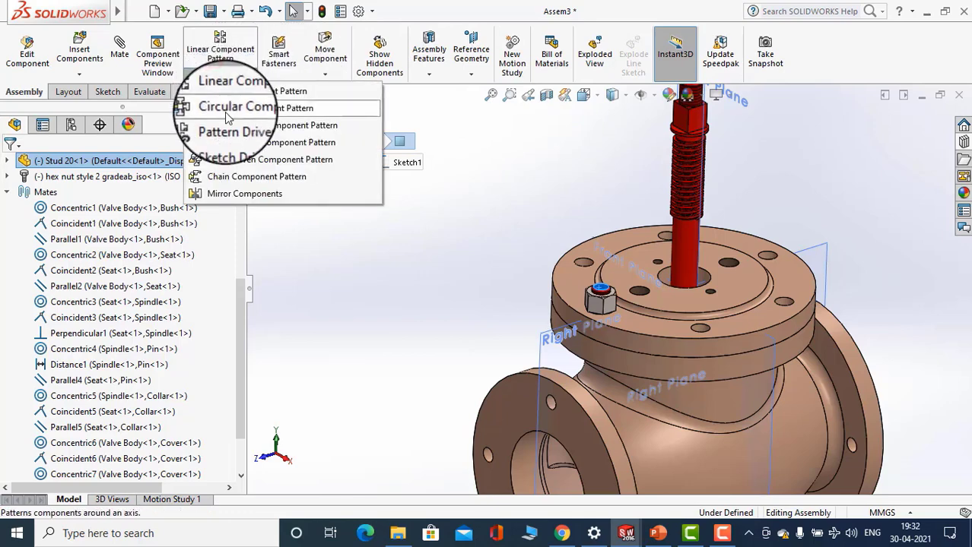
pyautogui.click(225, 111)
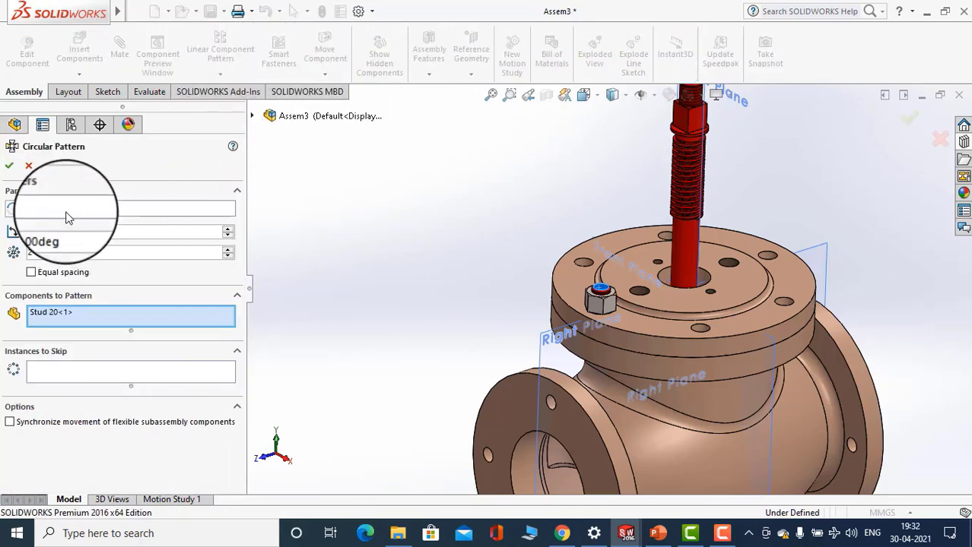
pyautogui.scroll(-5, 571, 295)
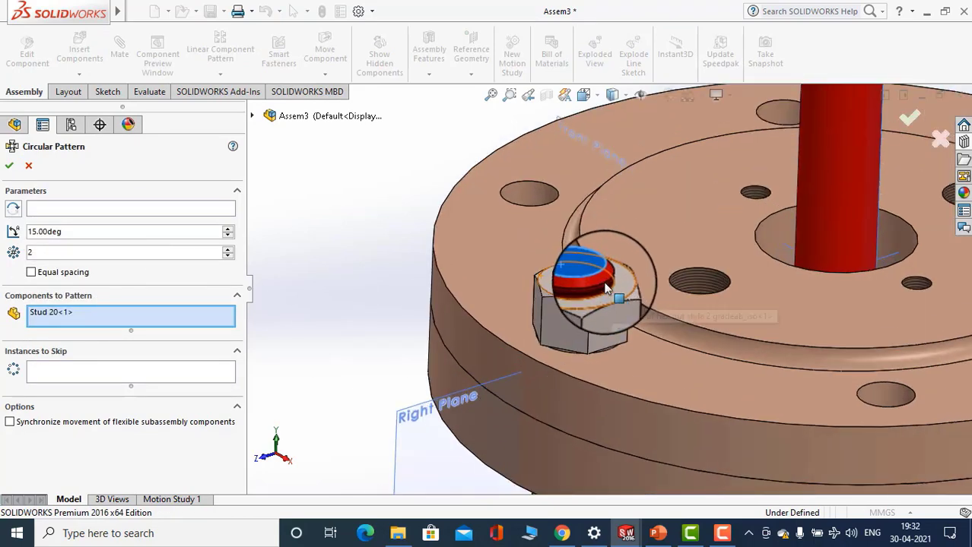
pyautogui.click(570, 323)
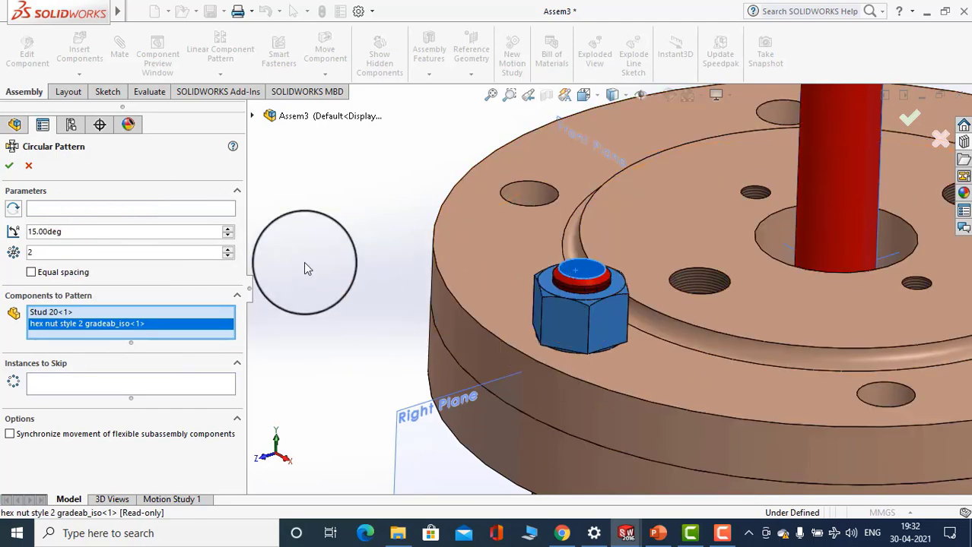
# Use the cover's outer cylindrical face as the axis of the circular pattern
pyautogui.click(44, 210)
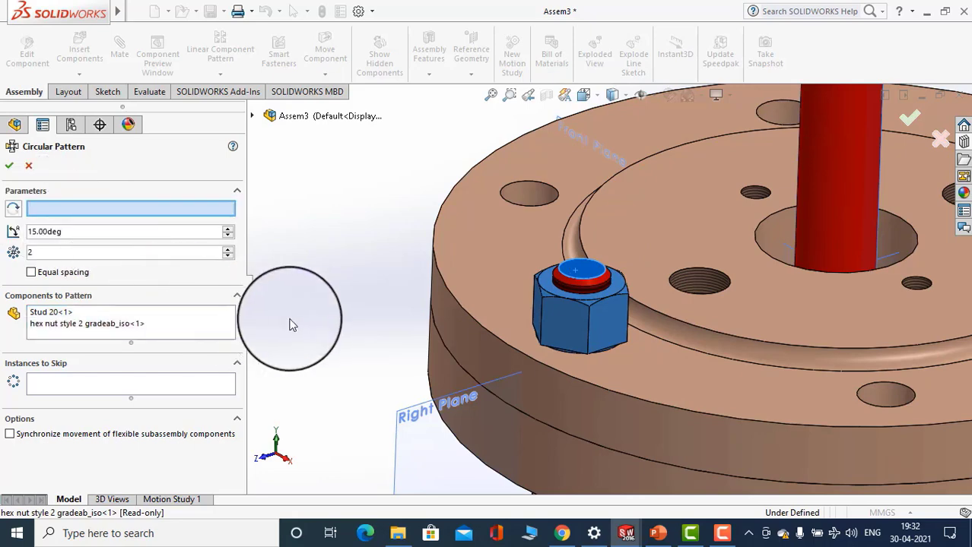
pyautogui.scroll(5, 368, 288)
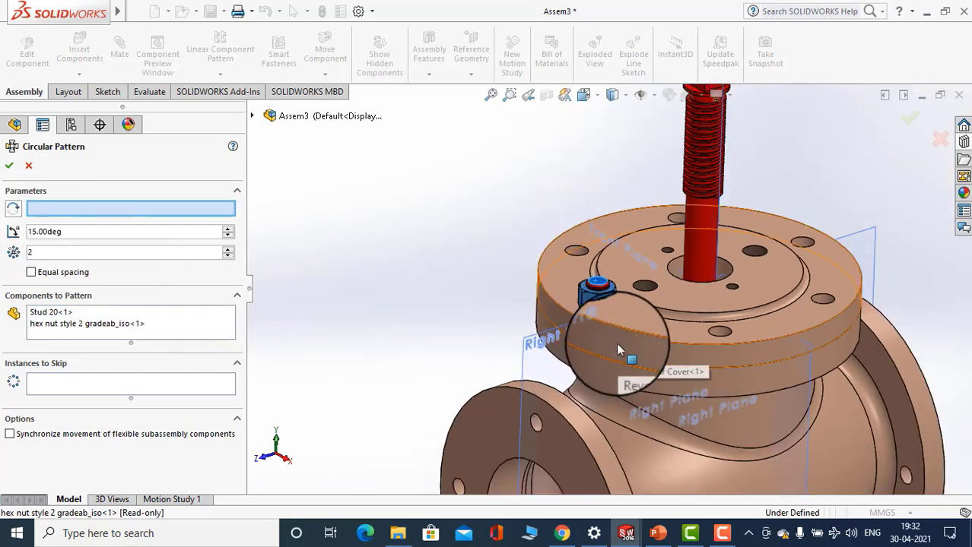
pyautogui.click(615, 343)
pyautogui.moveTo(607, 329); pyautogui.dragTo(615, 350, button='middle')
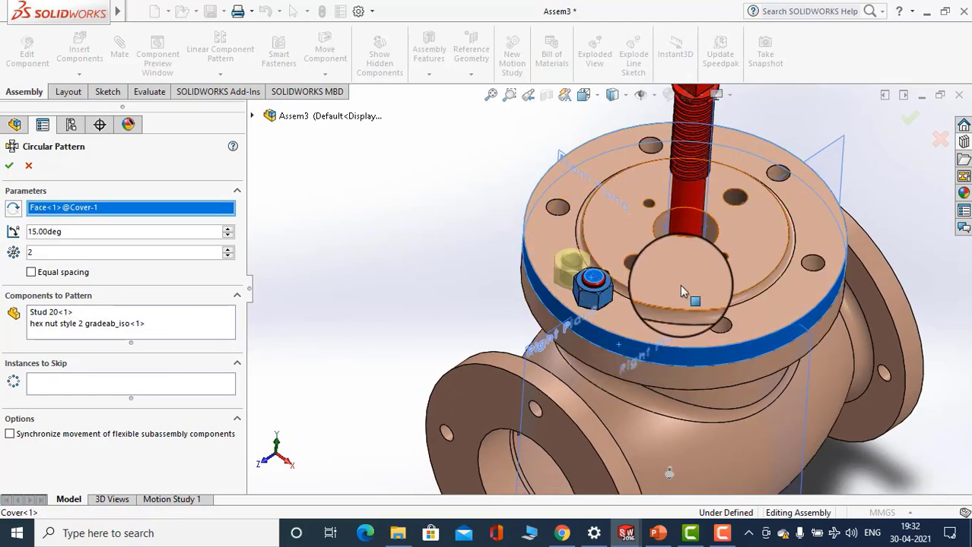
pyautogui.moveTo(680, 284)
pyautogui.mouseDown(button='middle')
pyautogui.moveTo(720, 286)
pyautogui.moveTo(681, 279)
pyautogui.mouseUp(button='middle')
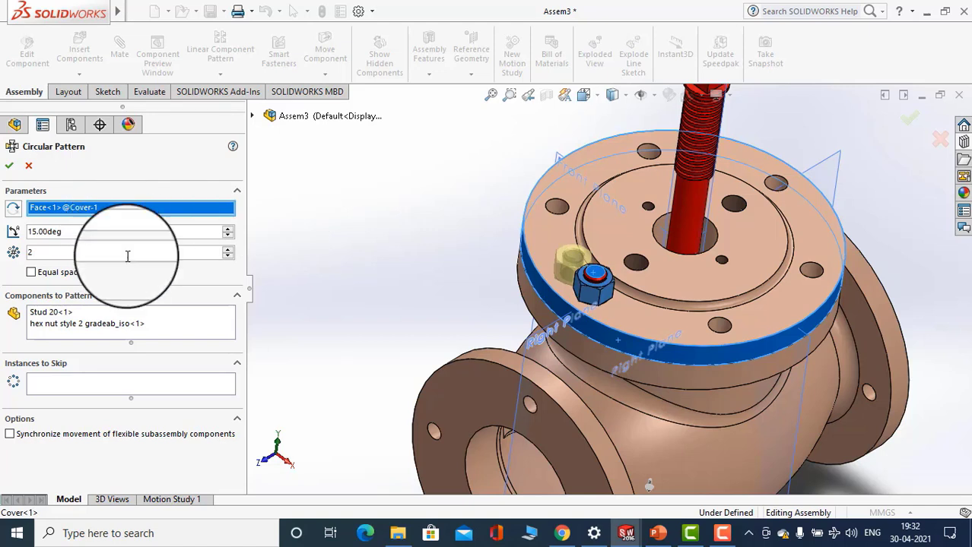
# Space 6 instances of the stud and nut equally over 360 degrees and create the pattern
pyautogui.click(30, 272)
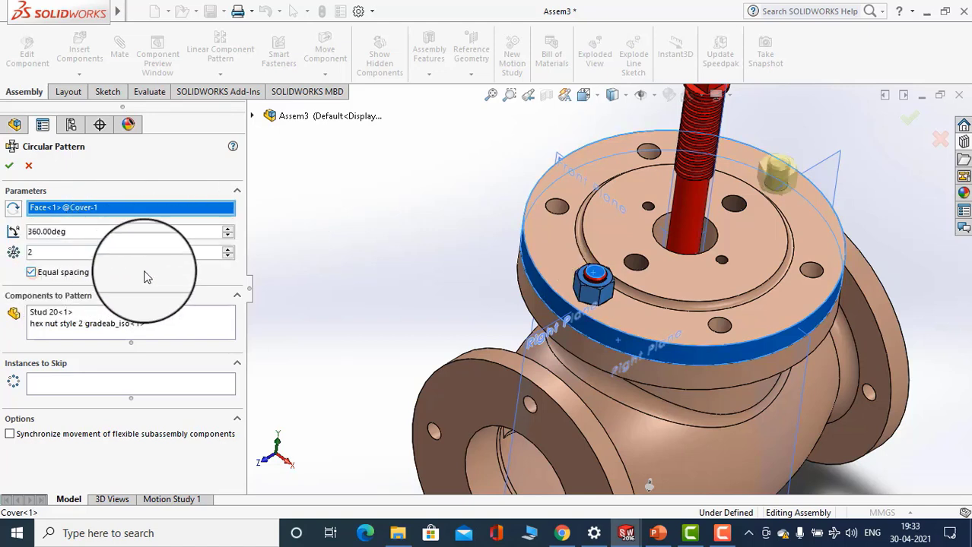
pyautogui.click(227, 249)
pyautogui.click(227, 249)
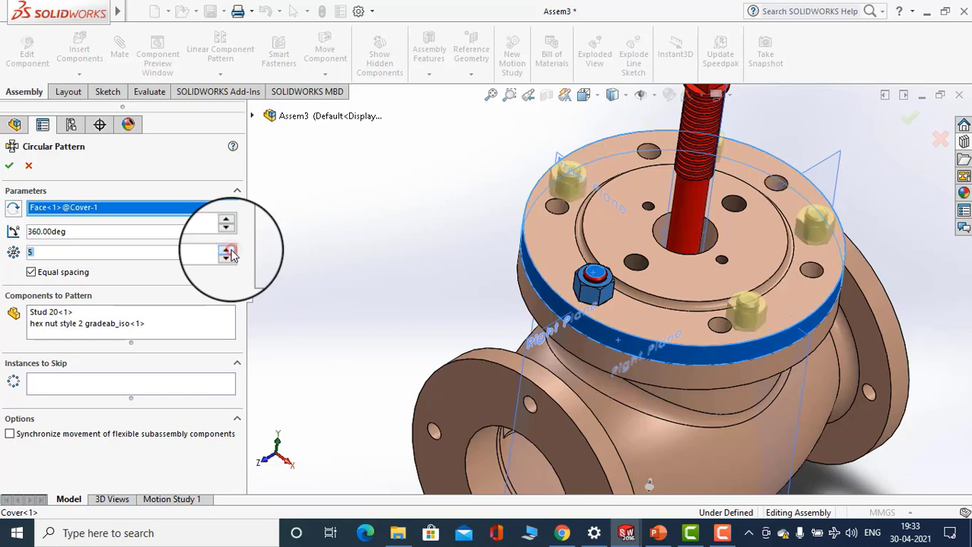
pyautogui.click(227, 249)
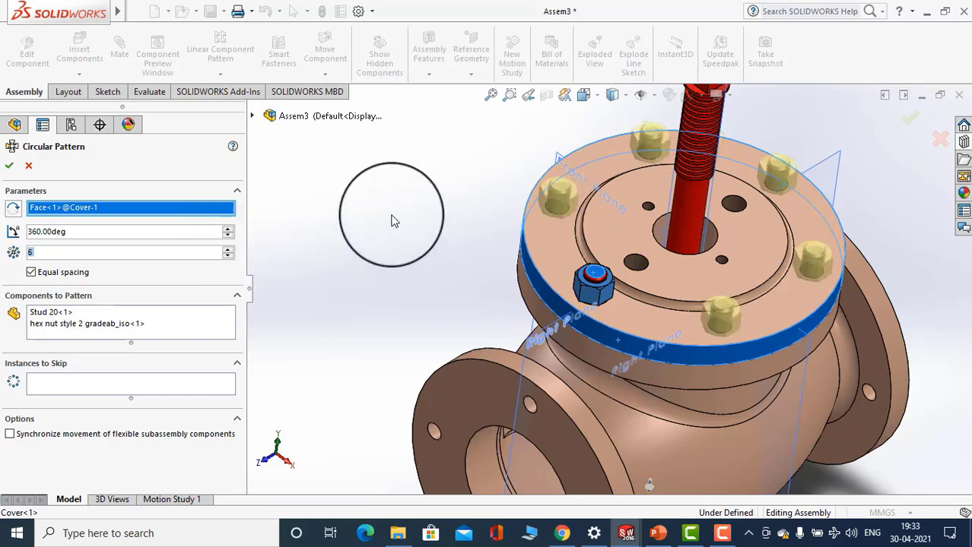
pyautogui.moveTo(391, 221); pyautogui.dragTo(130, 178, button='middle')
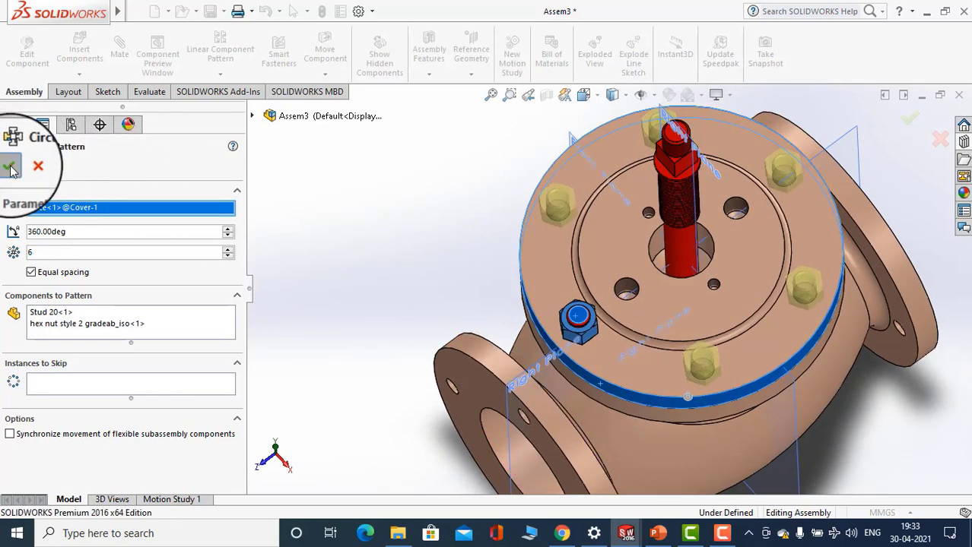
# Examine the patterned studs and nuts and the remaining holes around the spindle on the cover
pyautogui.scroll(4, 328, 247)
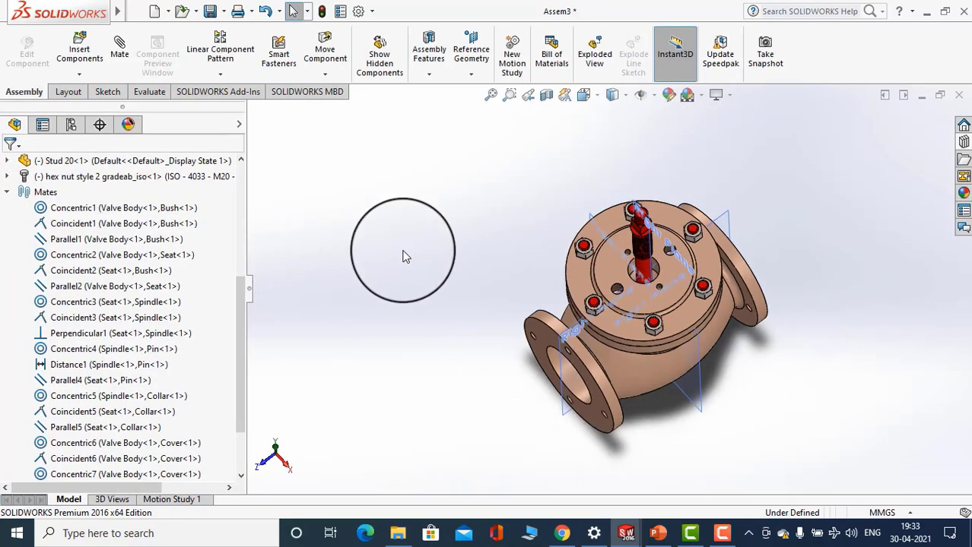
pyautogui.moveTo(416, 243); pyautogui.dragTo(426, 216, button='middle')
pyautogui.scroll(-6, 571, 268)
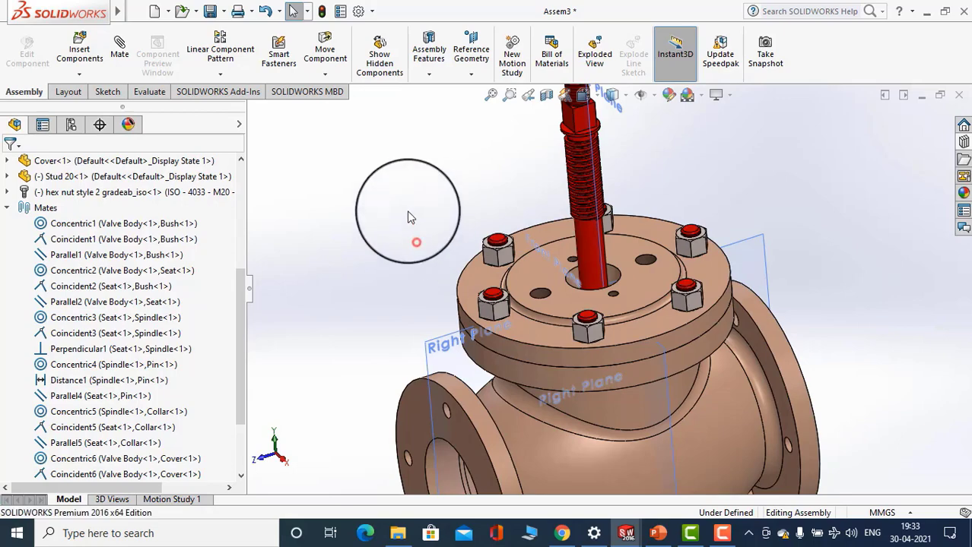
pyautogui.scroll(4, 425, 219)
pyautogui.scroll(-5, 612, 276)
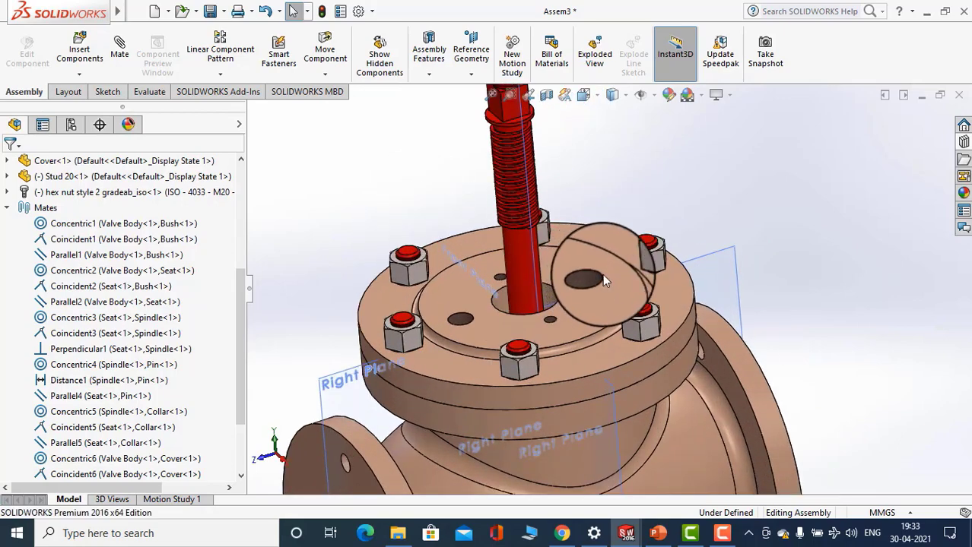
pyautogui.moveTo(603, 276); pyautogui.dragTo(637, 277, button='middle')
pyautogui.scroll(3, 640, 272)
pyautogui.scroll(-4, 622, 264)
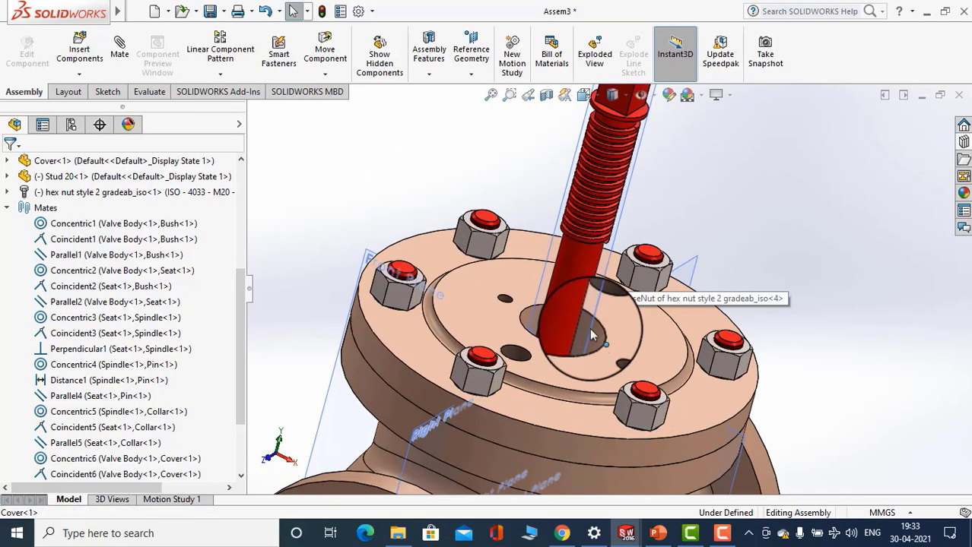
# Insert the Gland part from the Stop Valve folder and place it beside the spindle above the cover
pyautogui.moveTo(583, 341); pyautogui.dragTo(560, 349, button='middle')
pyautogui.scroll(-3, 560, 348)
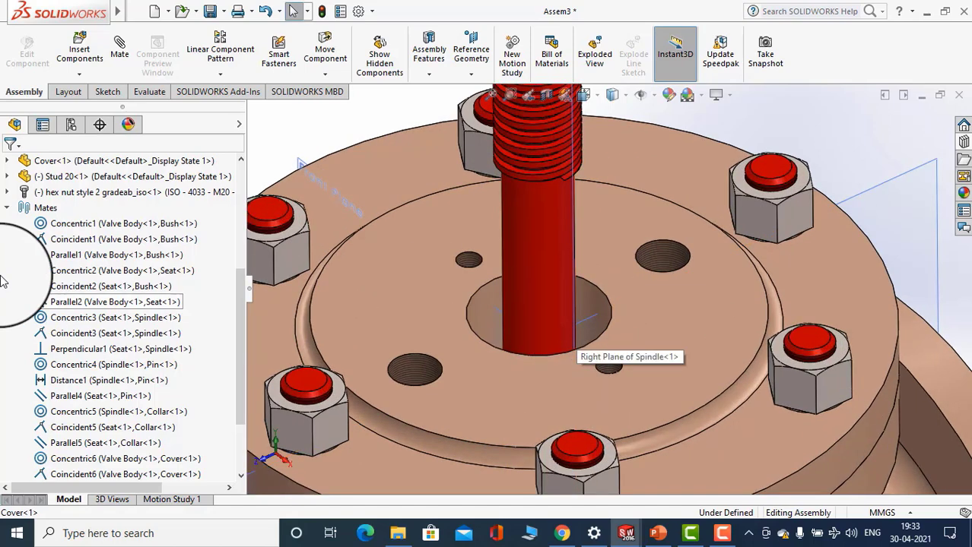
pyautogui.click(7, 208)
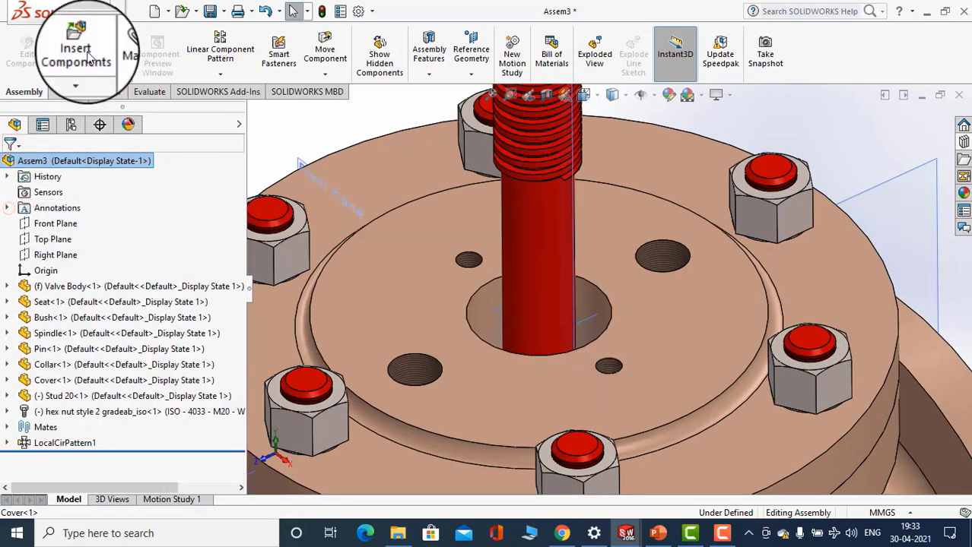
pyautogui.click(79, 52)
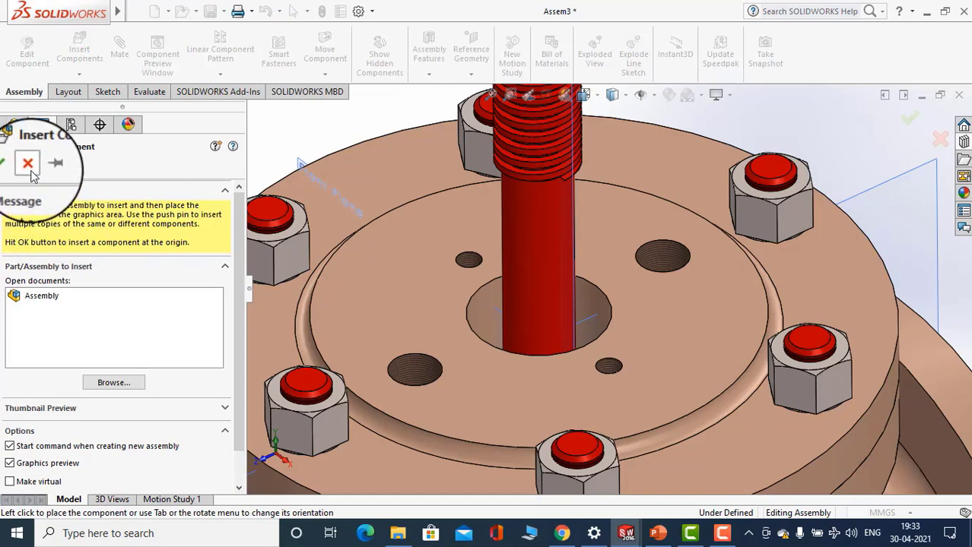
pyautogui.scroll(3, 342, 270)
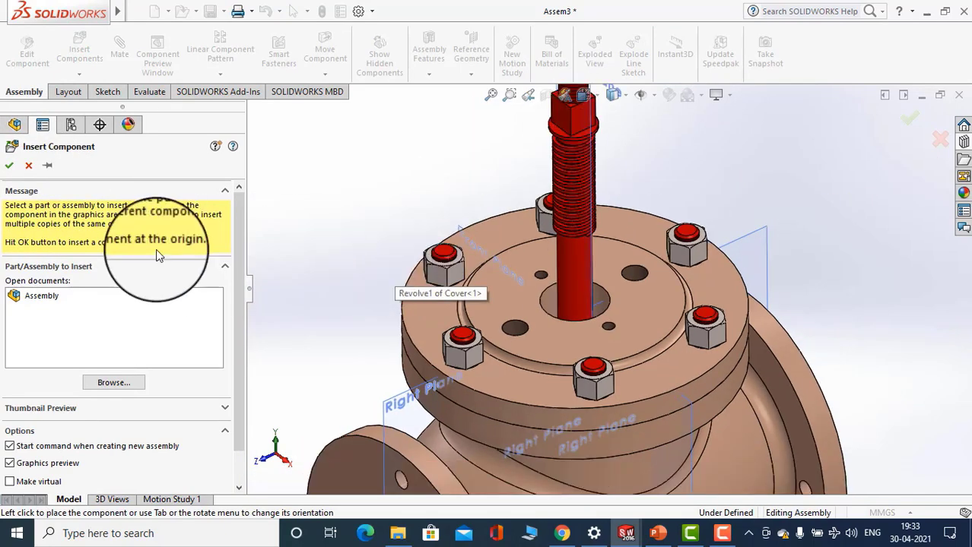
pyautogui.click(127, 381)
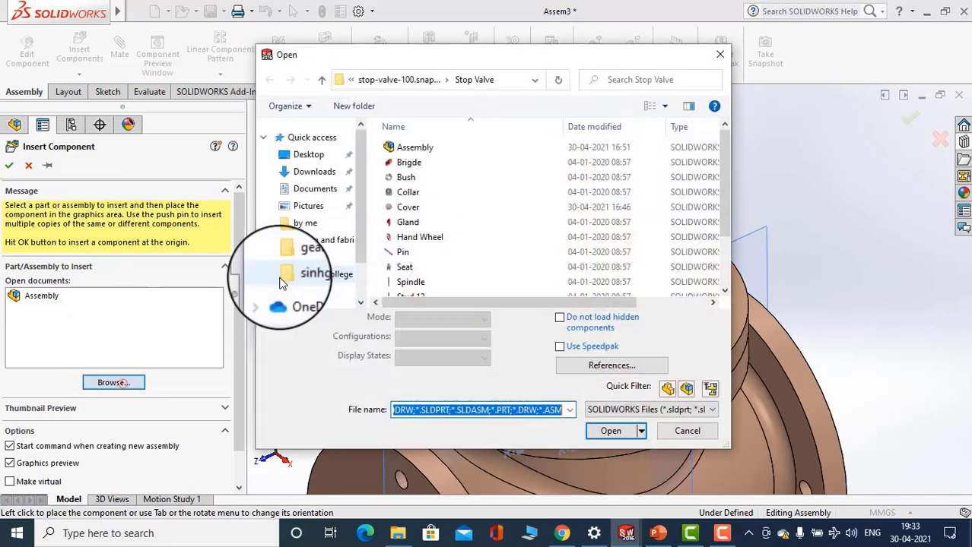
pyautogui.click(428, 225)
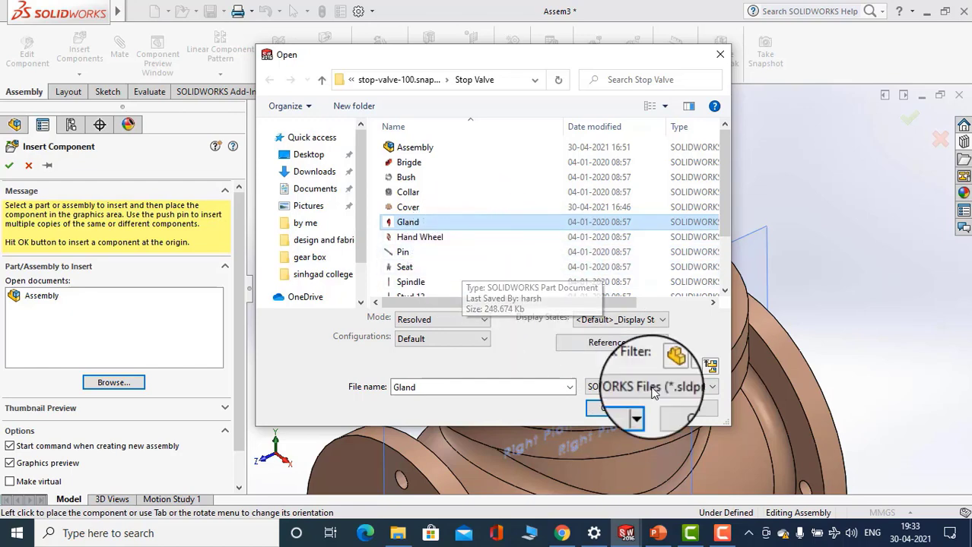
pyautogui.click(610, 407)
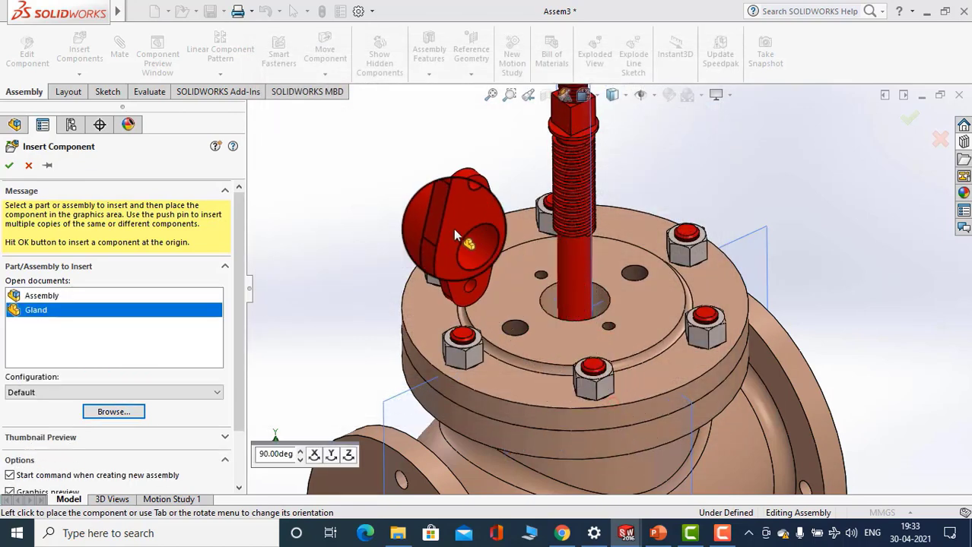
pyautogui.click(453, 211)
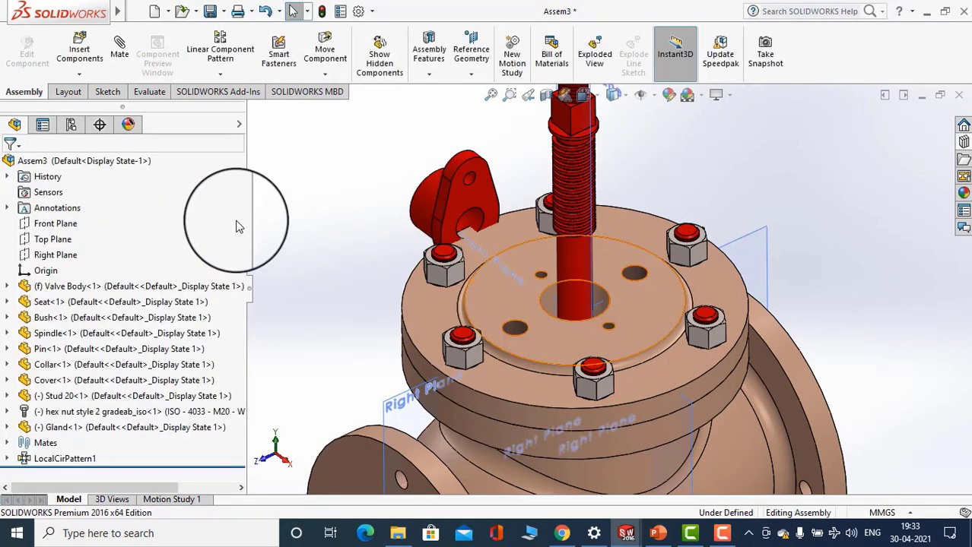
# Mate the gland's outer cylindrical face concentric with the cover's central bore
pyautogui.click(119, 47)
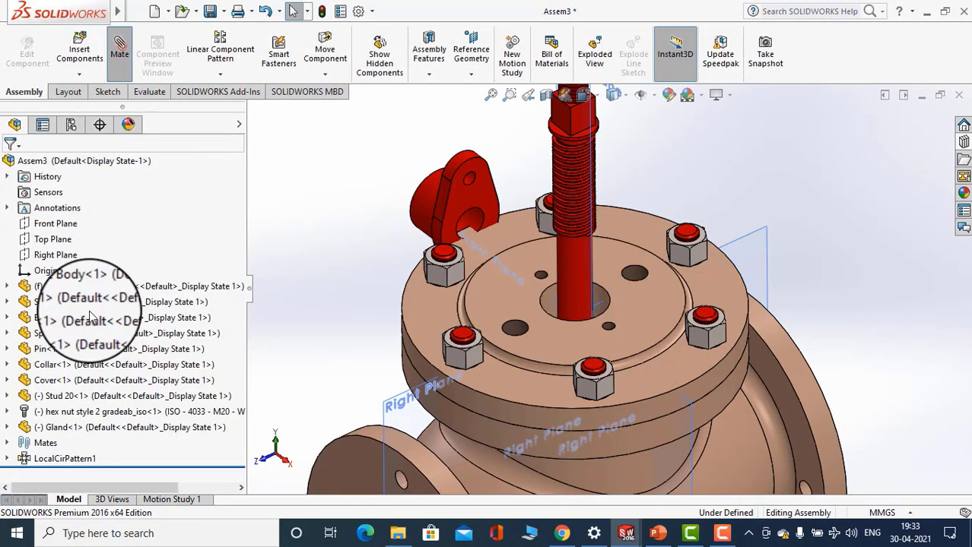
pyautogui.click(418, 202)
pyautogui.scroll(-6, 557, 292)
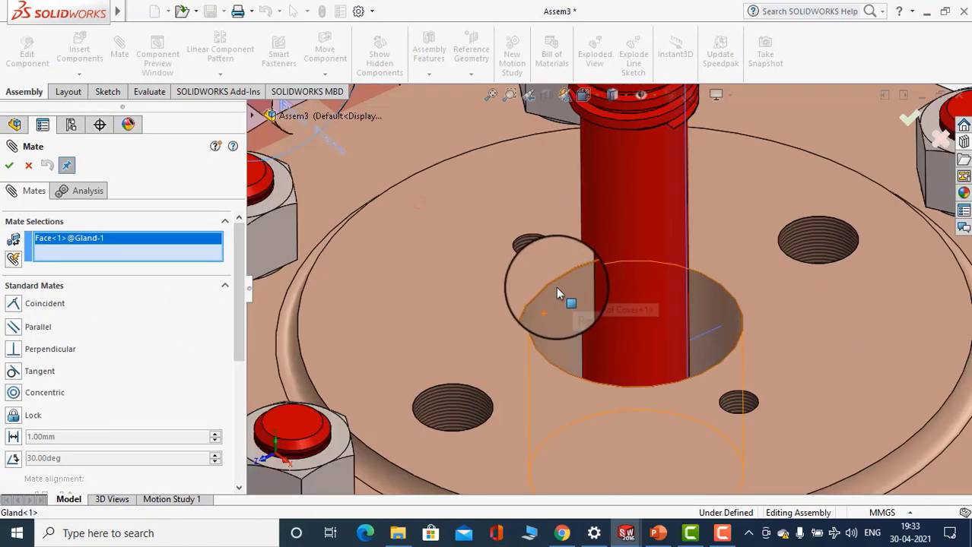
pyautogui.click(545, 307)
pyautogui.scroll(3, 548, 323)
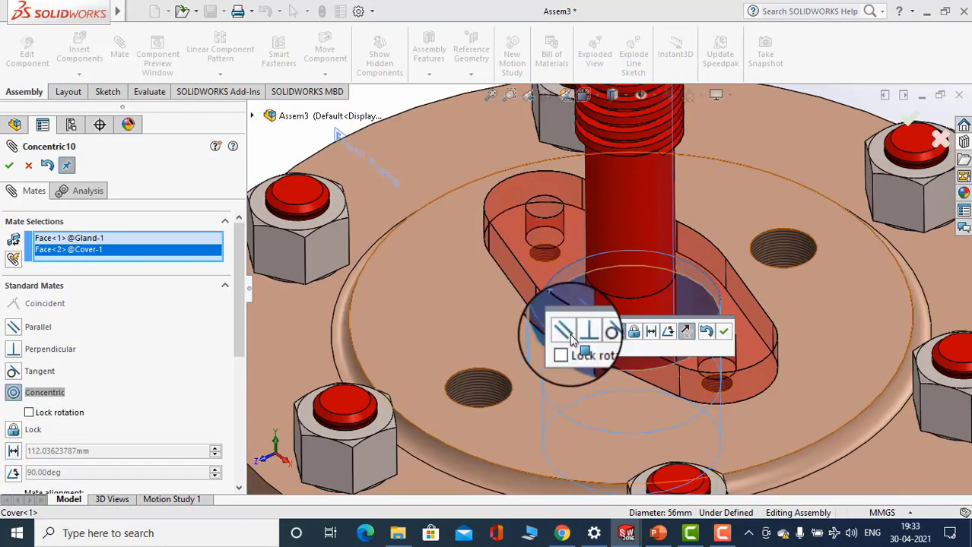
pyautogui.click(725, 333)
# Mate the underside of the gland flange coincident with the cover's top face
pyautogui.moveTo(449, 300); pyautogui.dragTo(652, 256, button='middle')
pyautogui.click(459, 285)
pyautogui.click(653, 255)
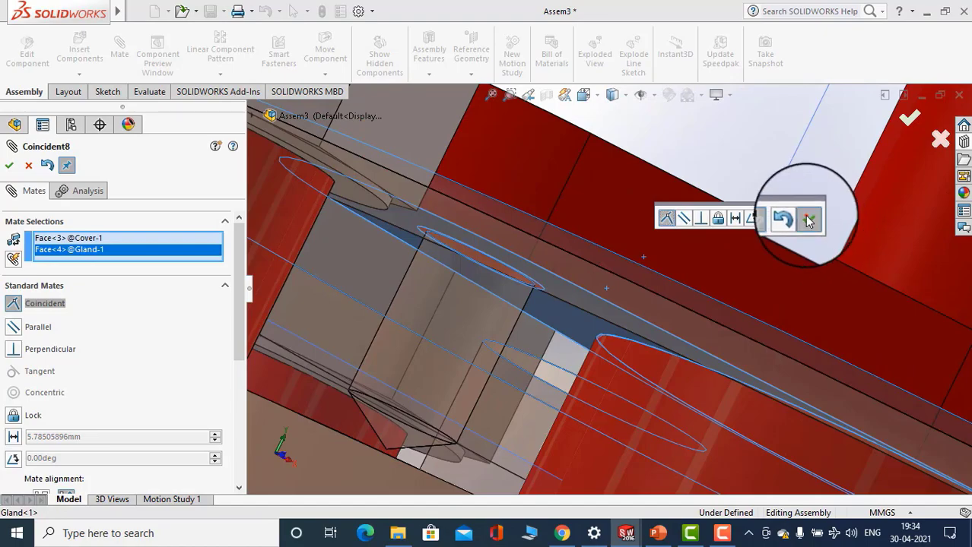
pyautogui.click(809, 220)
# Mate one of the gland's flange holes concentric with the small threaded hole in the cover beneath it, and finish mating
pyautogui.moveTo(607, 213); pyautogui.dragTo(484, 258, button='middle')
pyautogui.scroll(5, 484, 259)
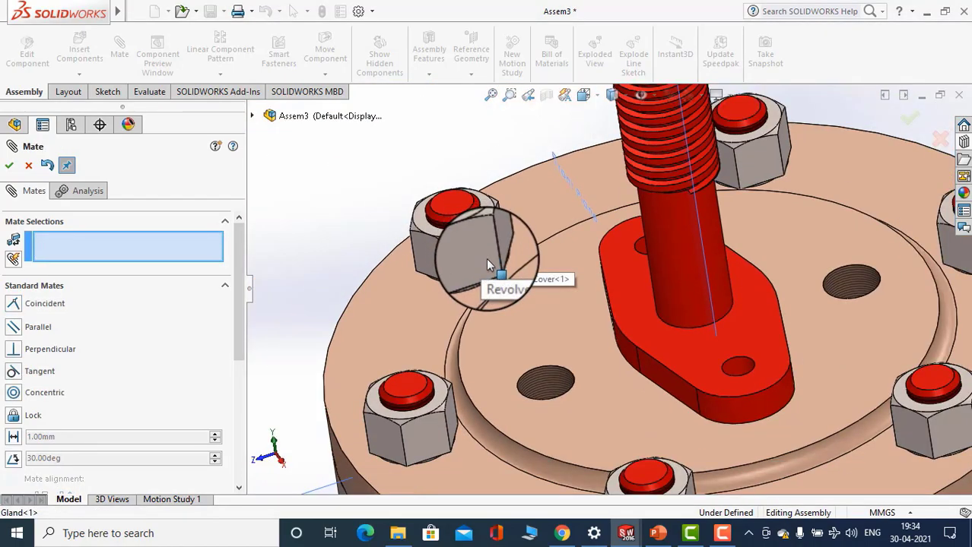
pyautogui.scroll(3, 486, 258)
pyautogui.moveTo(575, 276); pyautogui.dragTo(599, 263, button='middle')
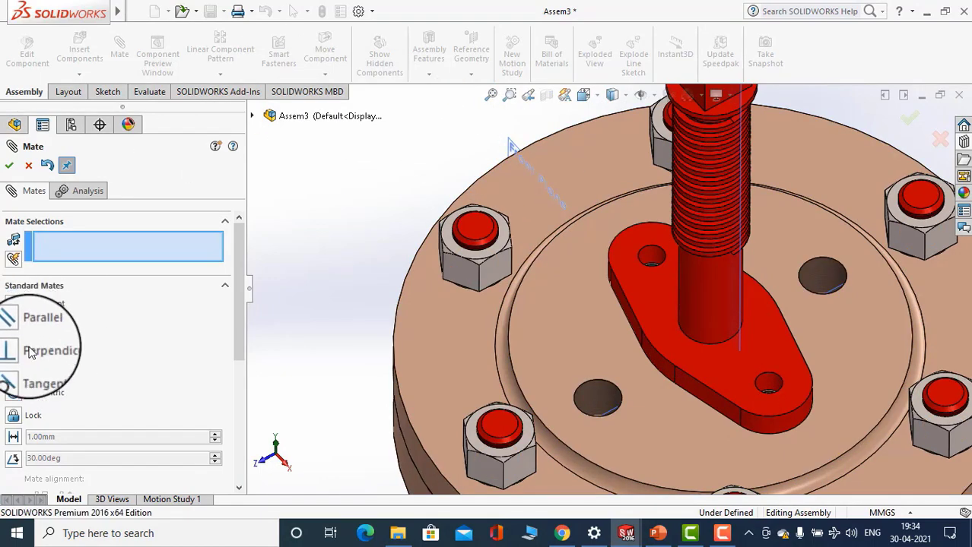
pyautogui.scroll(-3, 700, 244)
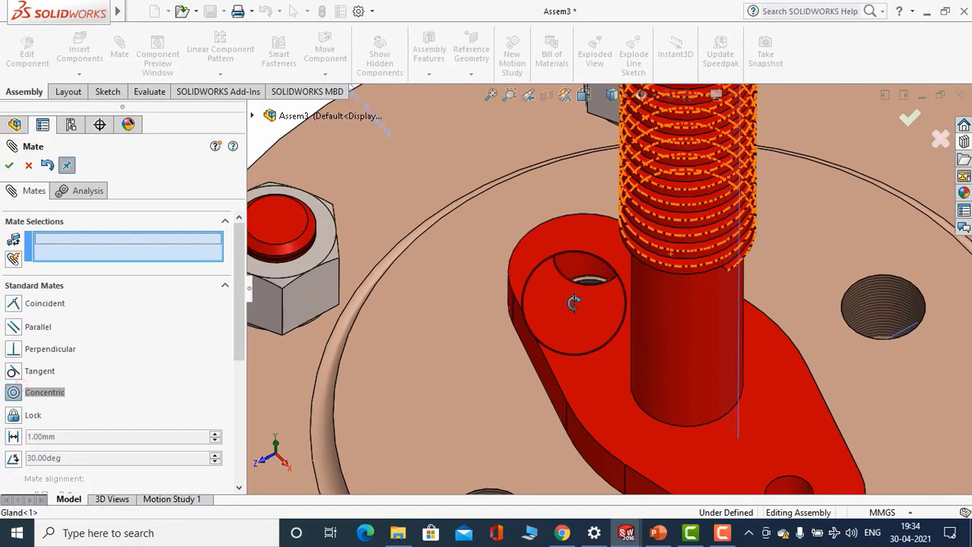
pyautogui.moveTo(575, 301); pyautogui.dragTo(587, 297, button='middle')
pyautogui.scroll(-4, 587, 289)
pyautogui.scroll(-2, 592, 283)
pyautogui.click(614, 296)
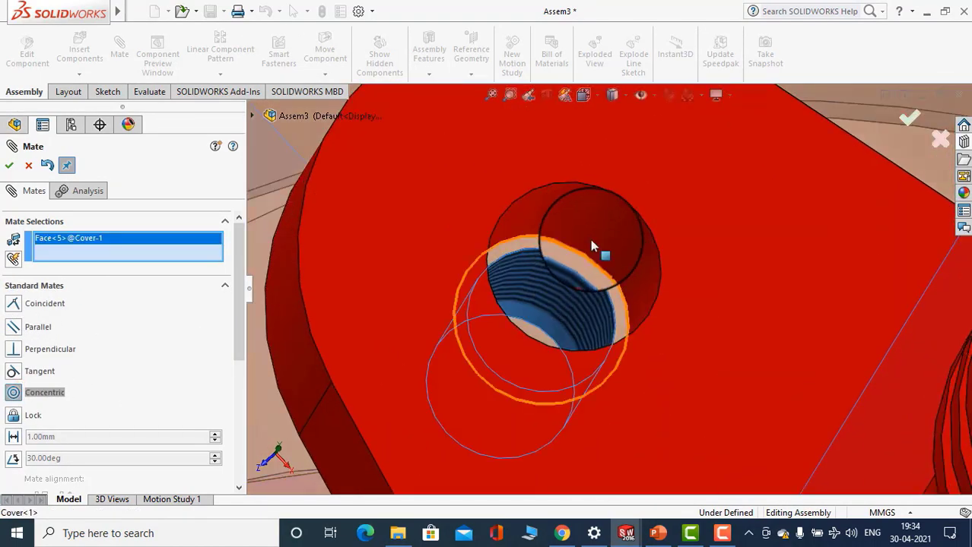
pyautogui.click(609, 236)
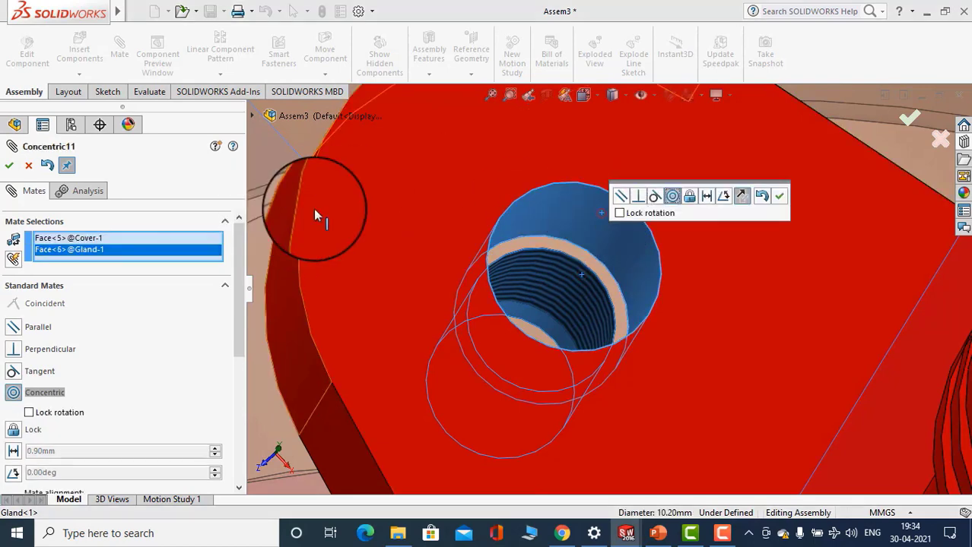
pyautogui.click(780, 197)
pyautogui.scroll(4, 498, 247)
pyautogui.scroll(3, 484, 248)
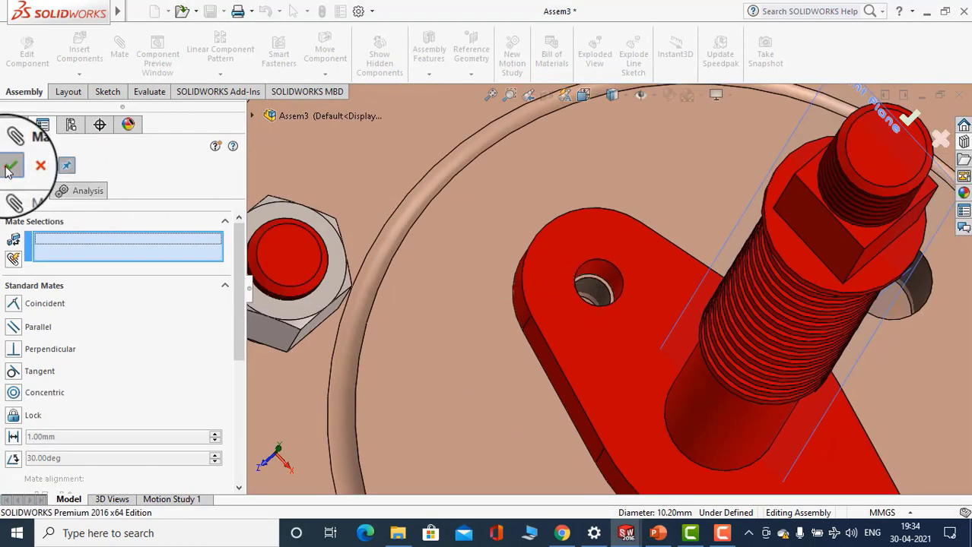
pyautogui.click(9, 165)
# Insert the Stud 12 part from the Stop Valve folder and place it beside the cover
pyautogui.scroll(3, 562, 285)
pyautogui.moveTo(535, 313); pyautogui.dragTo(423, 251, button='middle')
pyautogui.scroll(3, 392, 264)
pyautogui.click(390, 263)
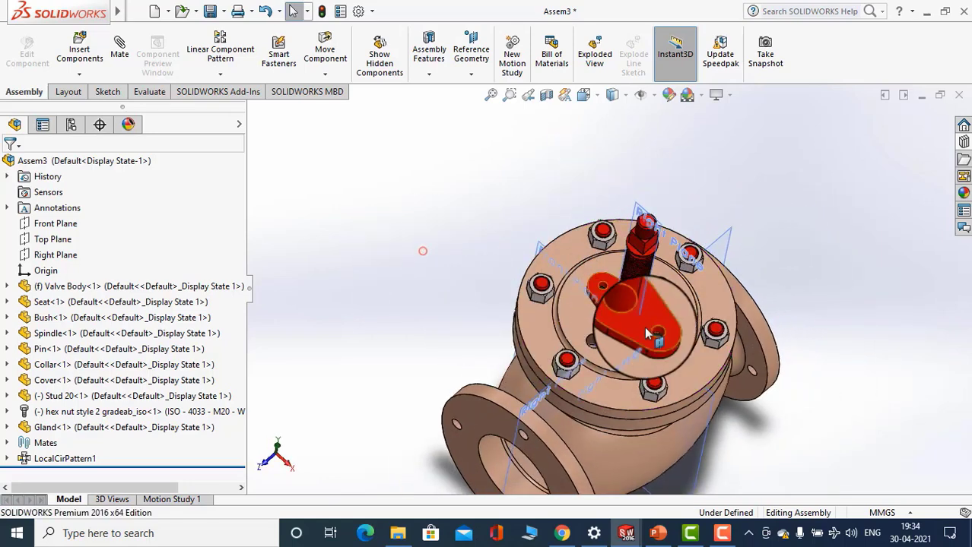
pyautogui.scroll(-5, 600, 278)
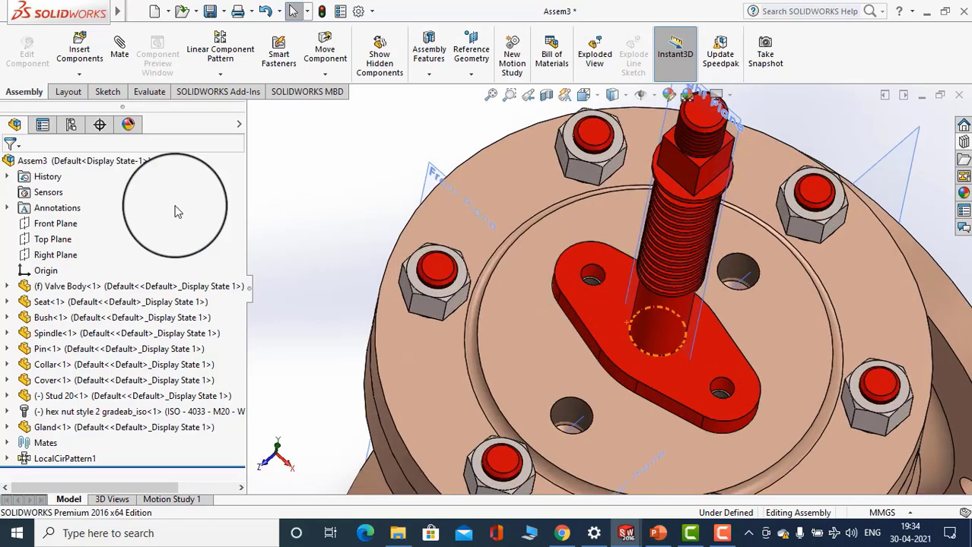
pyautogui.click(80, 67)
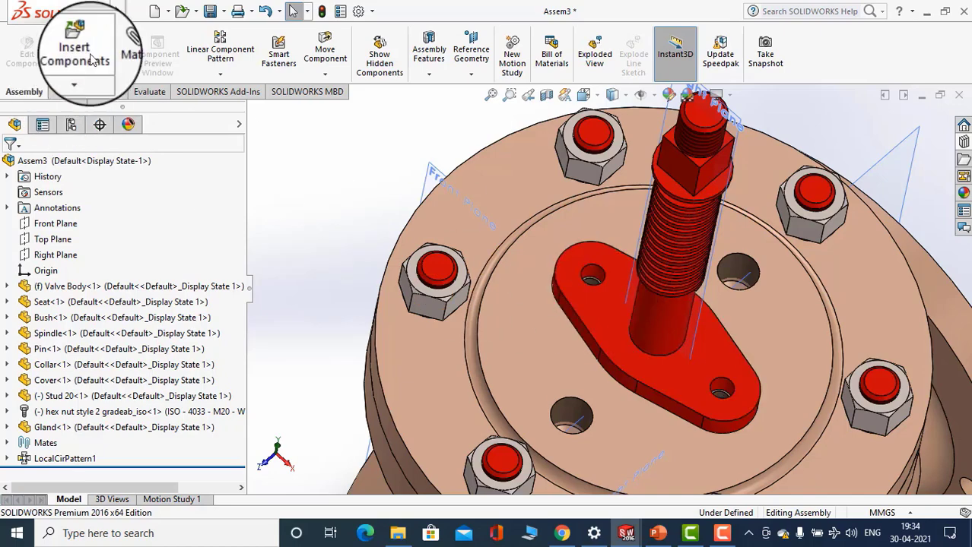
pyautogui.click(114, 379)
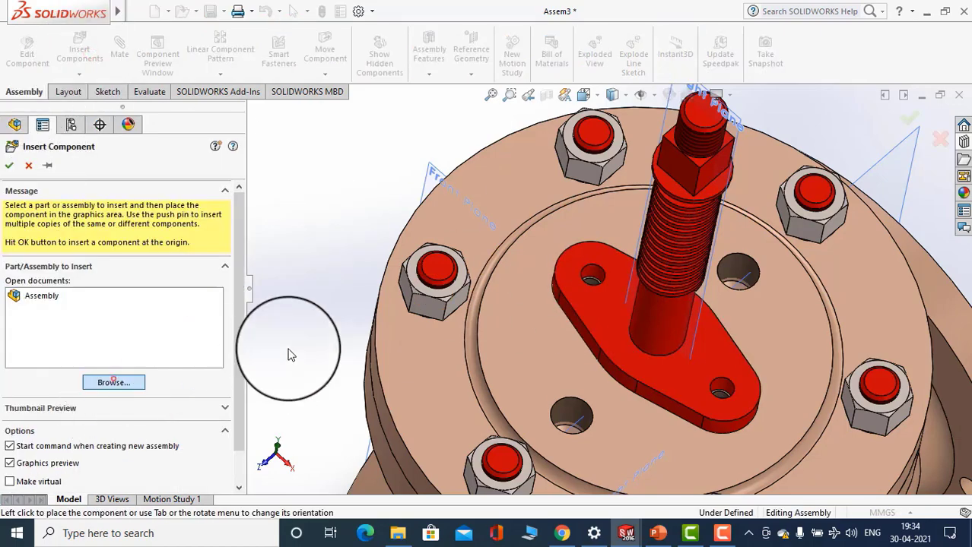
pyautogui.scroll(-2, 408, 266)
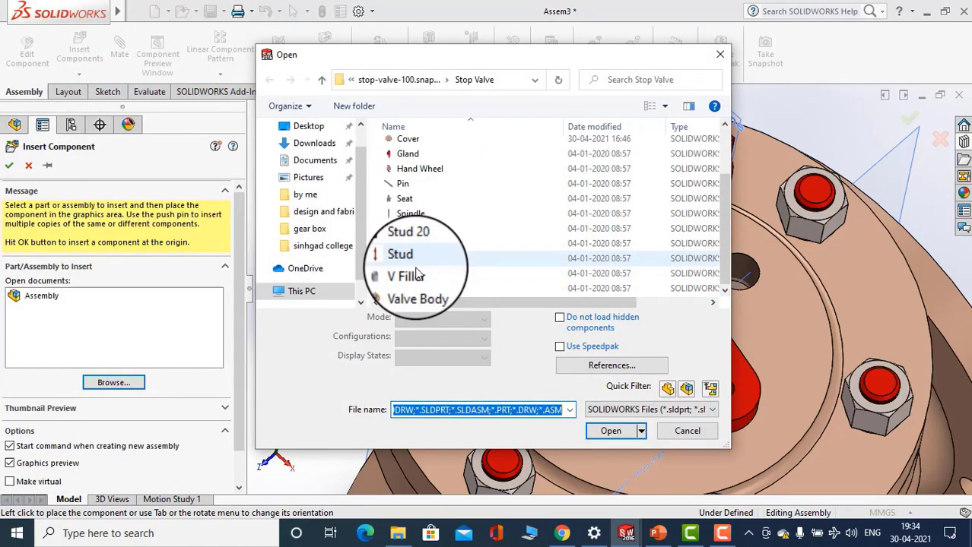
pyautogui.click(426, 232)
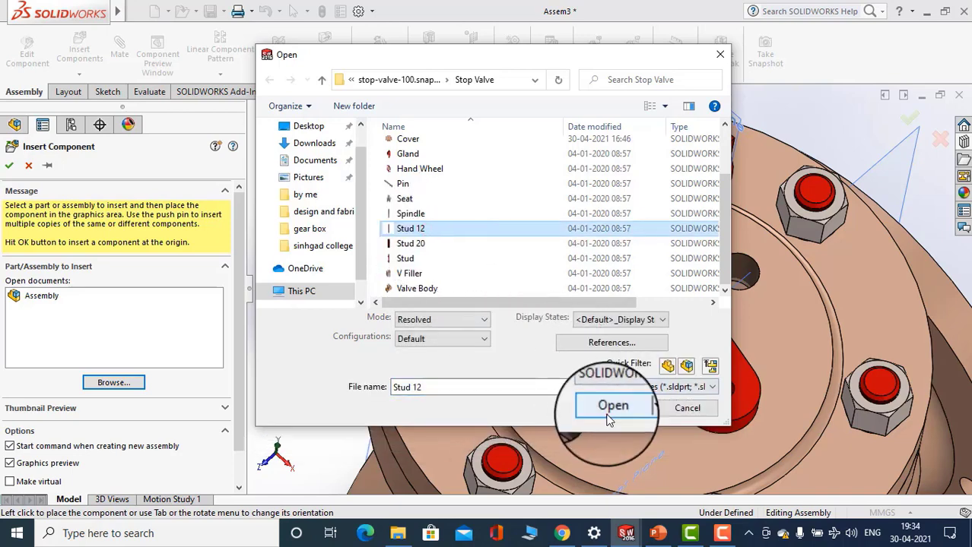
pyautogui.click(614, 405)
pyautogui.click(368, 181)
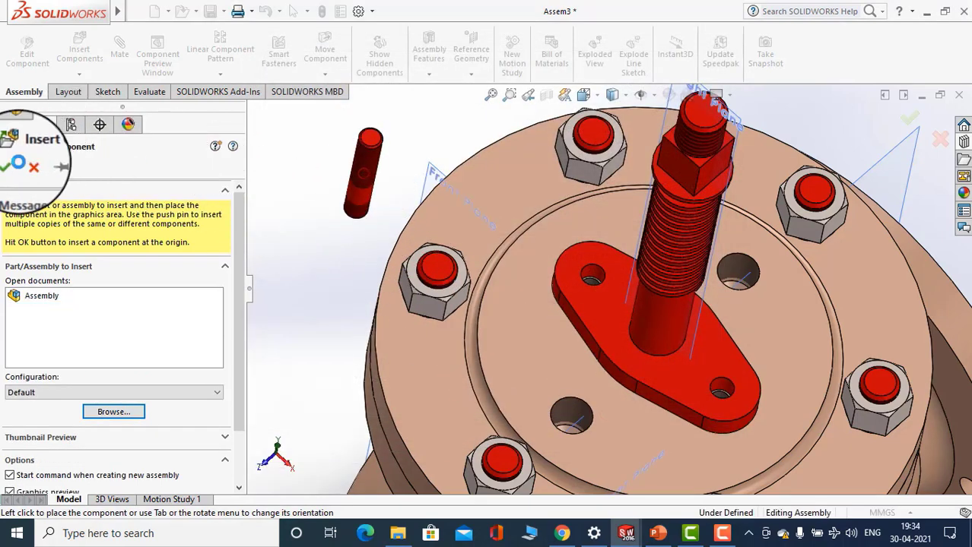
pyautogui.click(9, 165)
# Mate the cylindrical face of Stud 12 concentric with the cover's threaded hole beneath the gland's flange hole
pyautogui.moveTo(432, 196); pyautogui.dragTo(447, 186, button='middle')
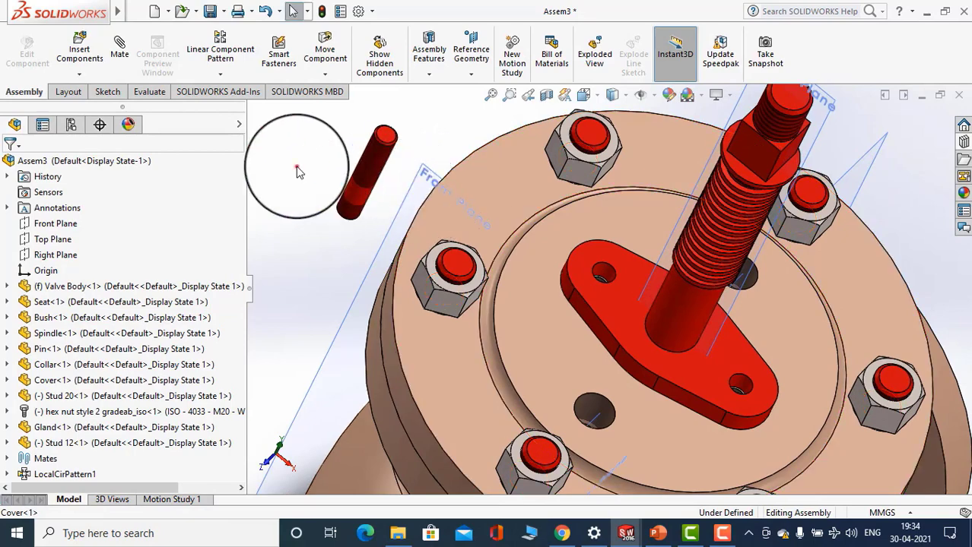
pyautogui.click(298, 166)
pyautogui.moveTo(333, 203); pyautogui.dragTo(372, 214, button='middle')
pyautogui.moveTo(315, 168); pyautogui.dragTo(301, 167, button='middle')
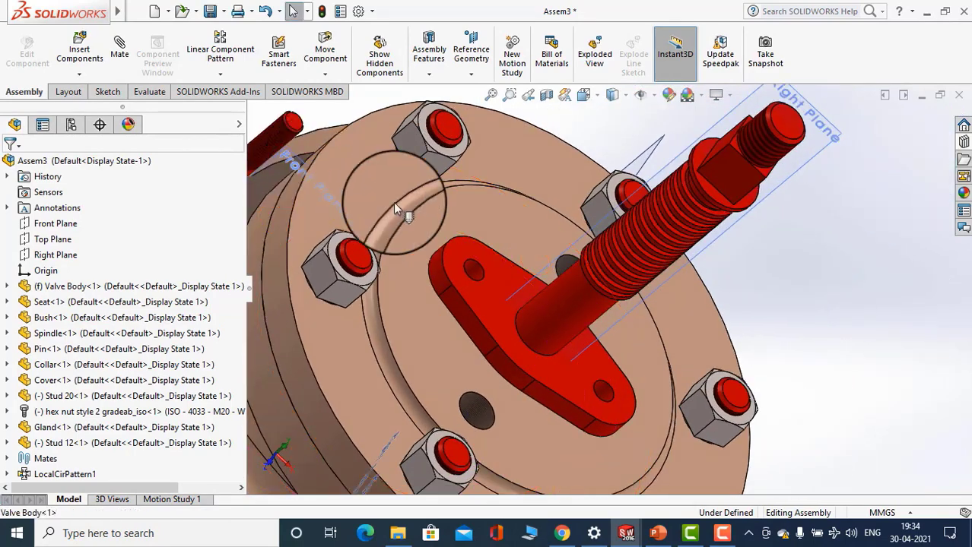
pyautogui.scroll(4, 393, 202)
pyautogui.click(113, 56)
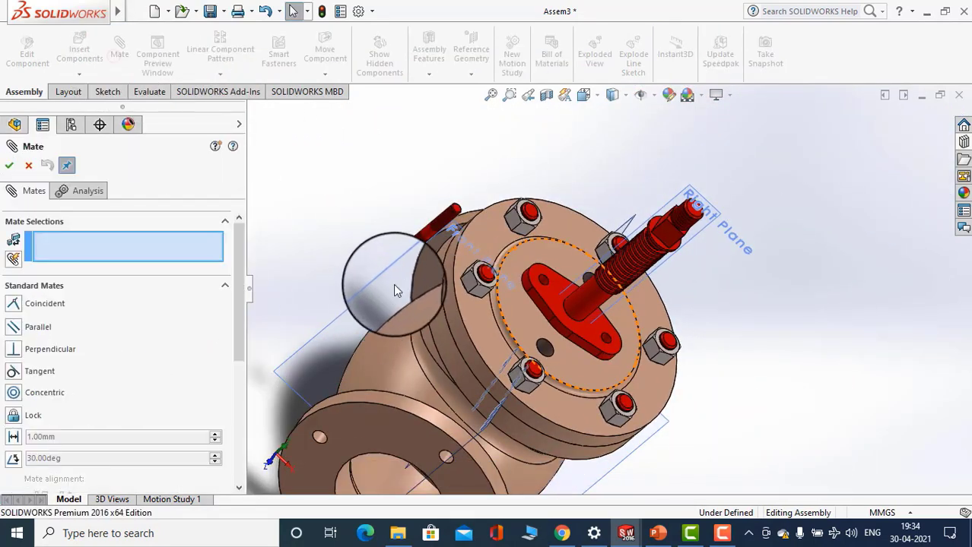
pyautogui.scroll(-3, 456, 282)
pyautogui.scroll(-6, 430, 224)
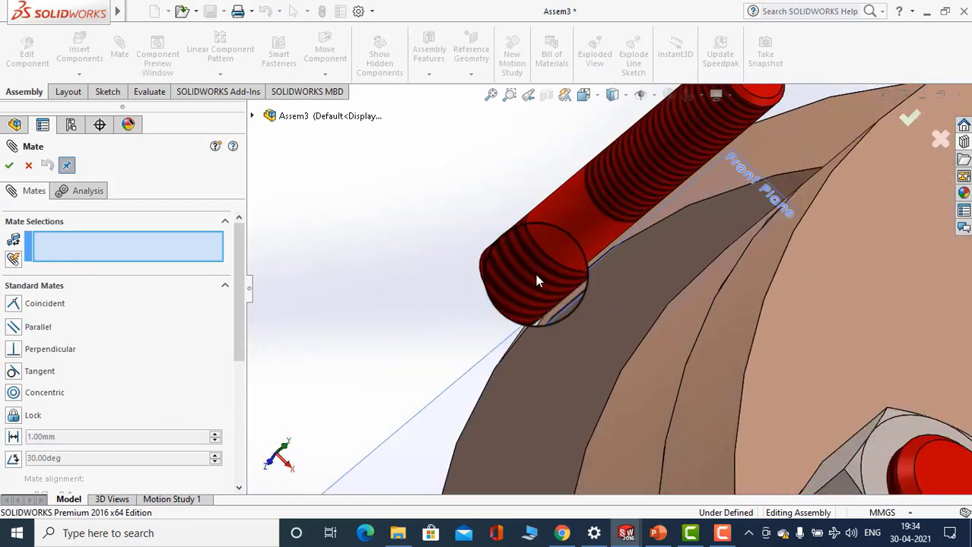
pyautogui.scroll(4, 521, 267)
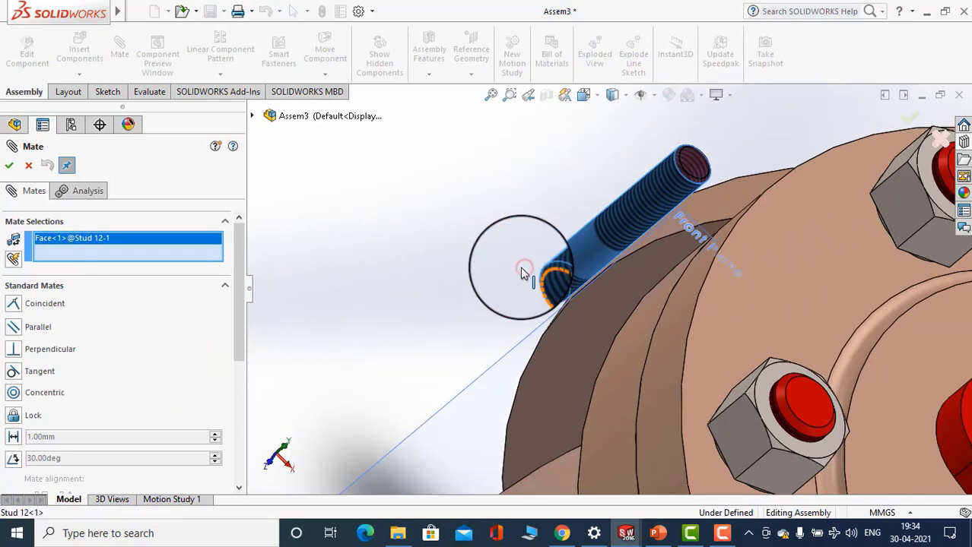
pyautogui.scroll(-4, 683, 294)
pyautogui.scroll(3, 612, 288)
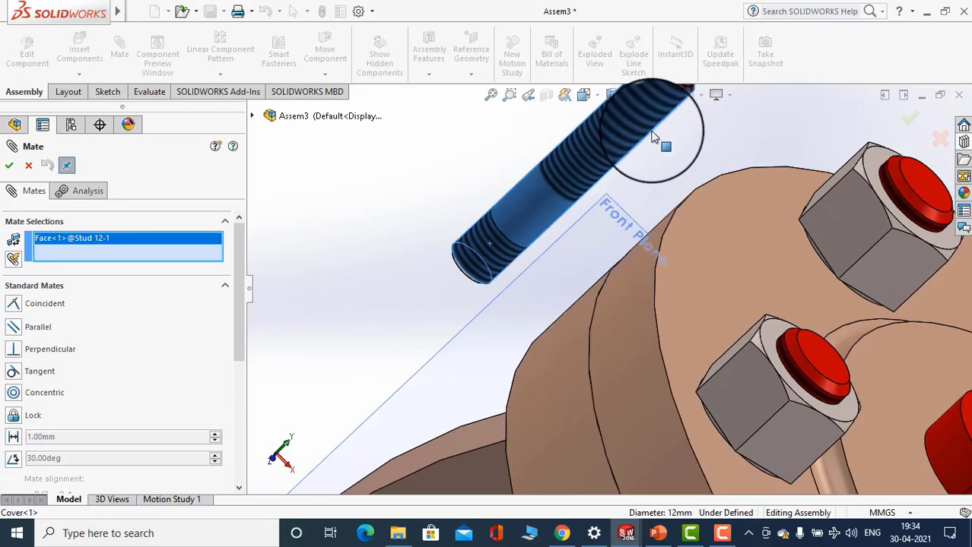
pyautogui.scroll(4, 456, 282)
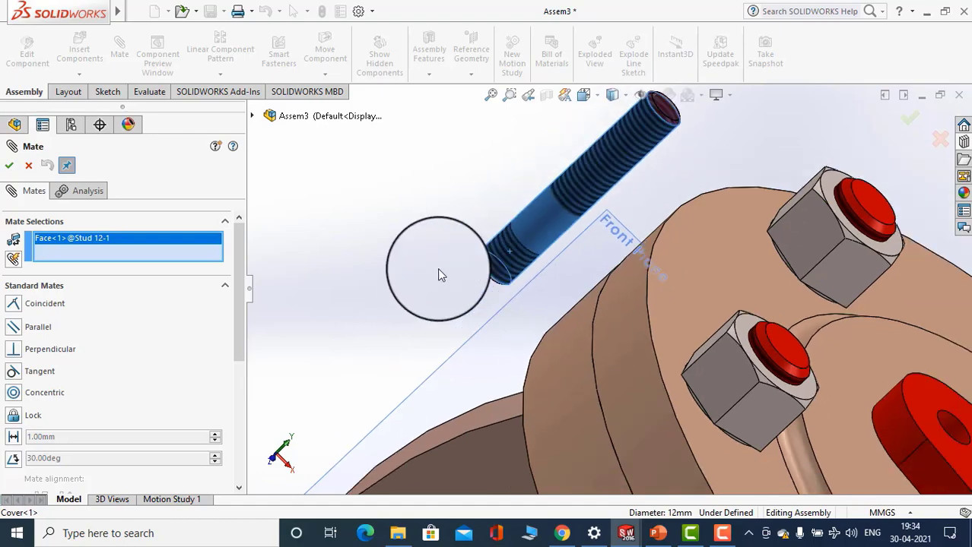
pyautogui.scroll(-4, 460, 315)
pyautogui.scroll(-8, 601, 380)
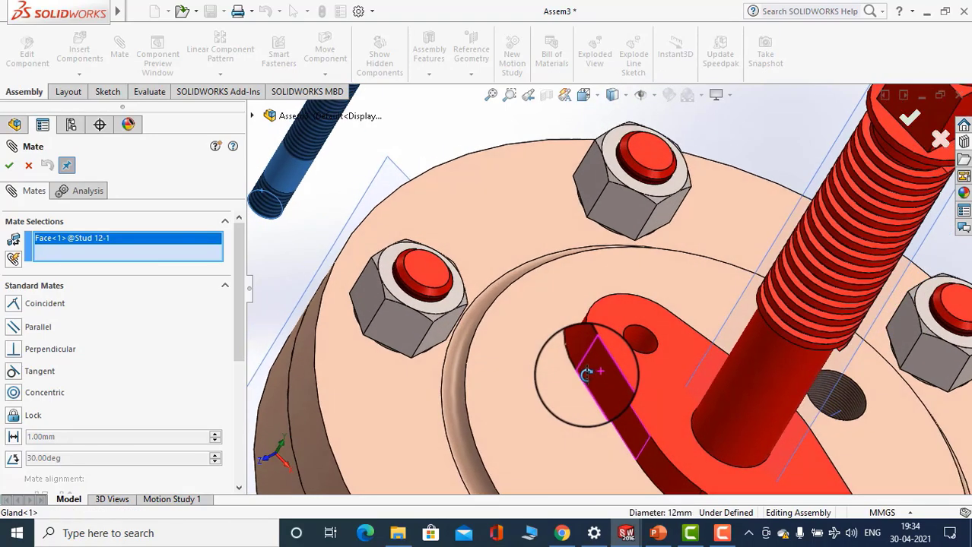
pyautogui.scroll(-2, 597, 372)
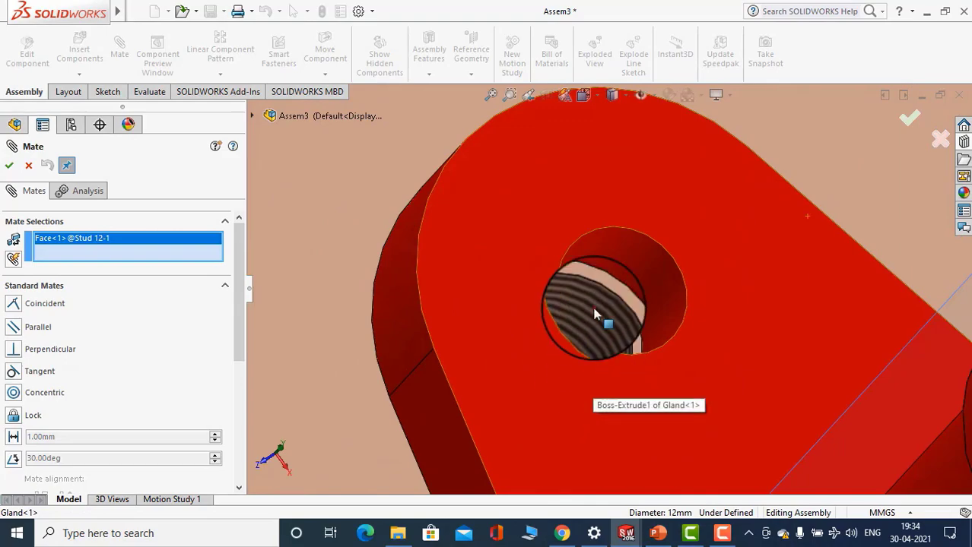
pyautogui.click(606, 321)
pyautogui.scroll(6, 538, 316)
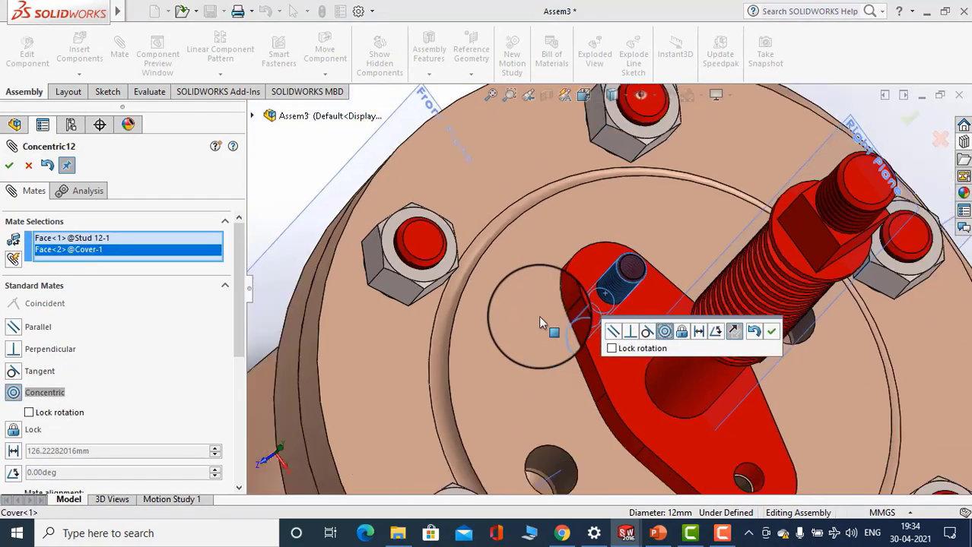
pyautogui.moveTo(584, 308); pyautogui.dragTo(618, 283, button='middle')
pyautogui.scroll(-3, 609, 281)
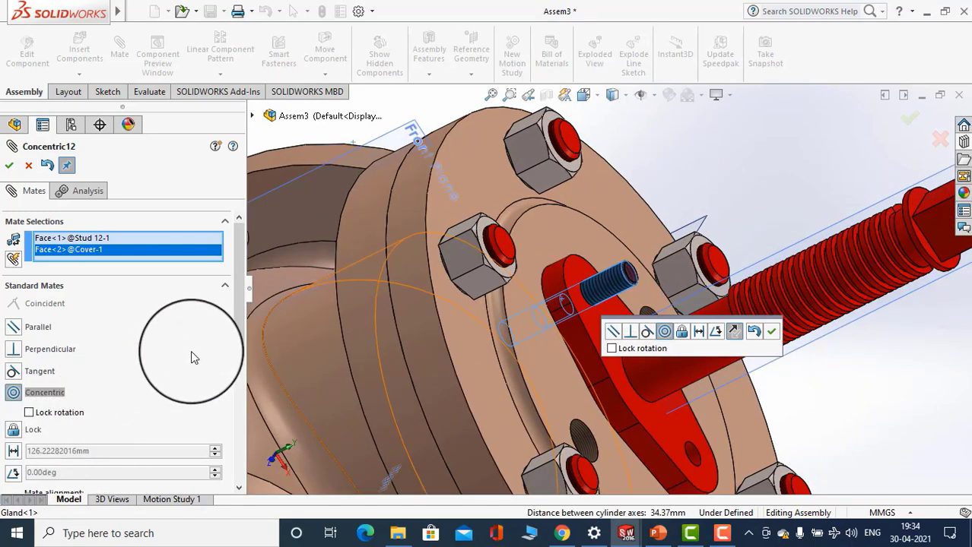
pyautogui.moveTo(240, 352); pyautogui.dragTo(239, 394)
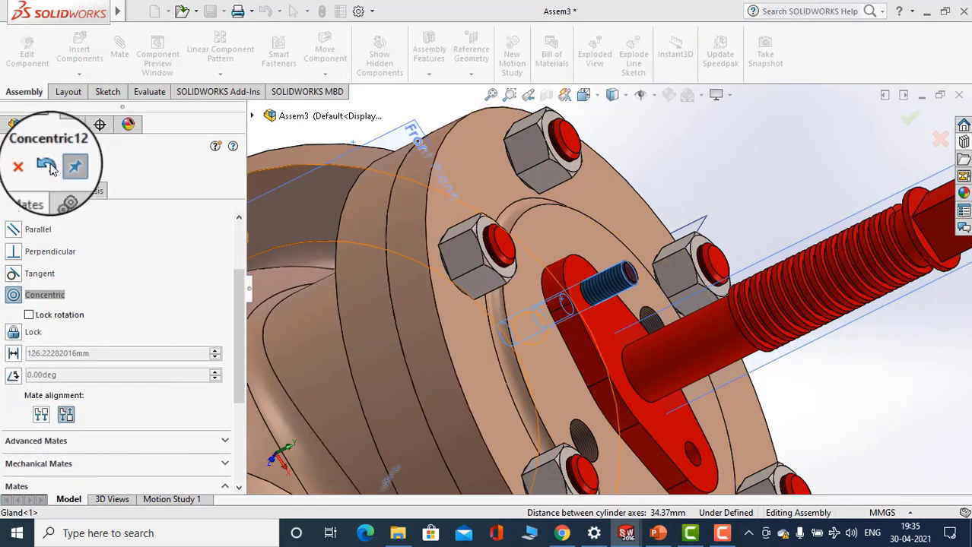
pyautogui.click(10, 167)
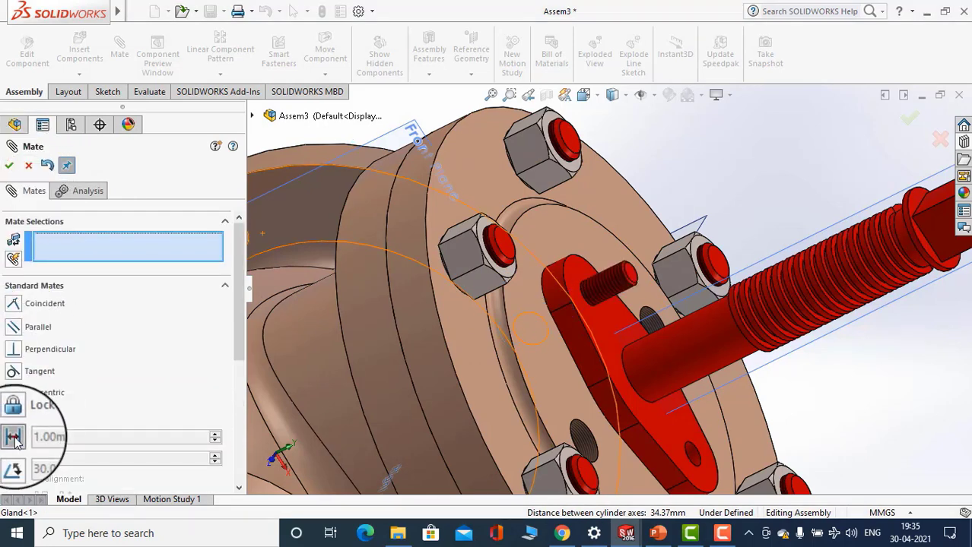
# Add an 11 mm distance mate between the gland flange's top face and the end face of Stud 12, and finish mating
pyautogui.scroll(-5, 589, 325)
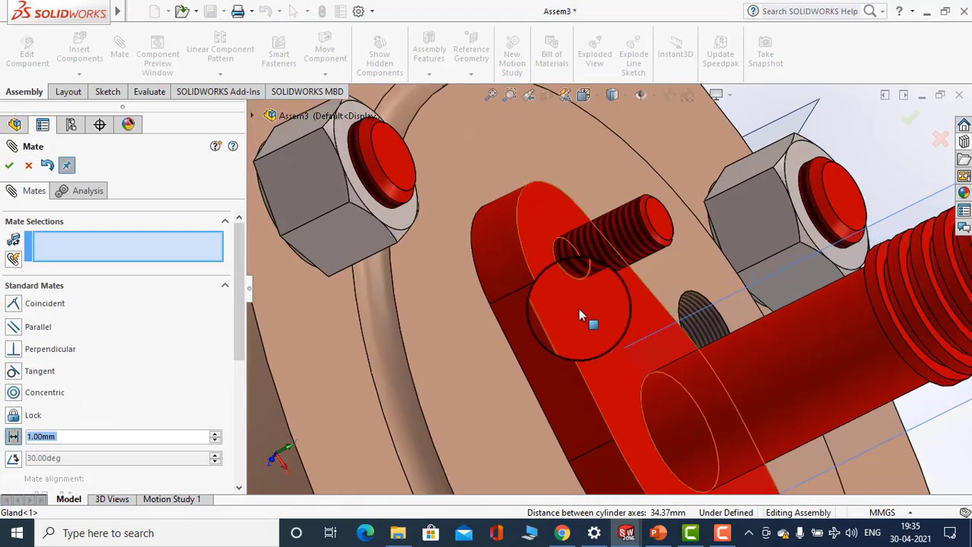
pyautogui.click(578, 307)
pyautogui.click(662, 225)
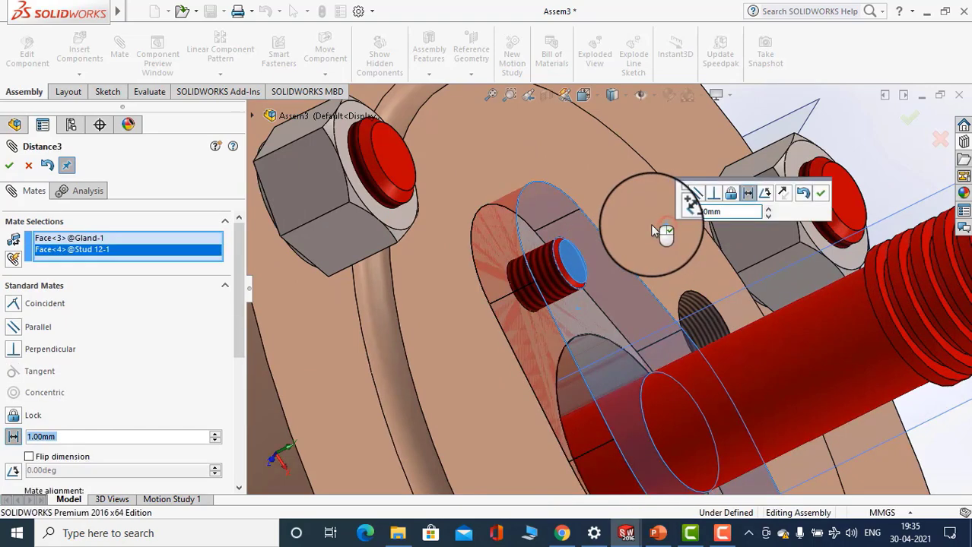
pyautogui.scroll(3, 593, 308)
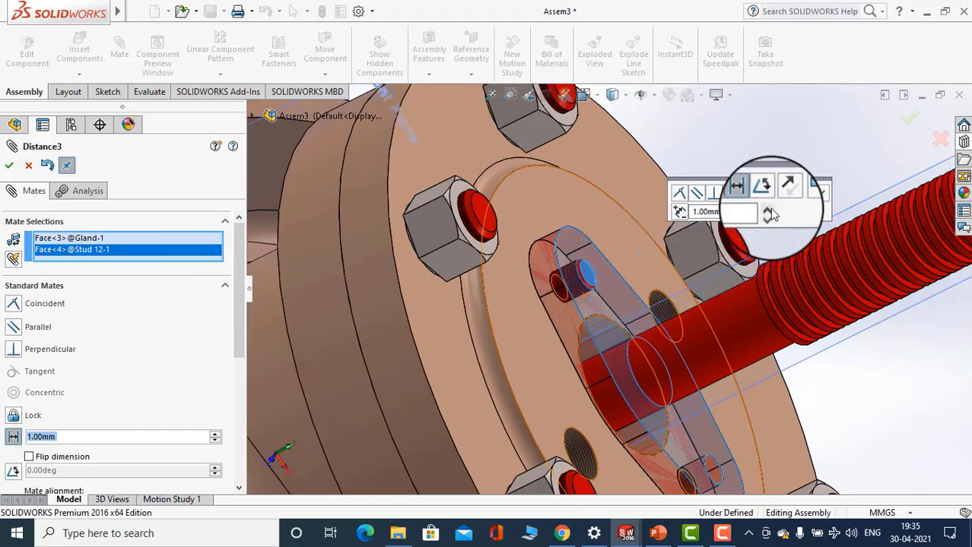
pyautogui.click(769, 212)
pyautogui.click(769, 211)
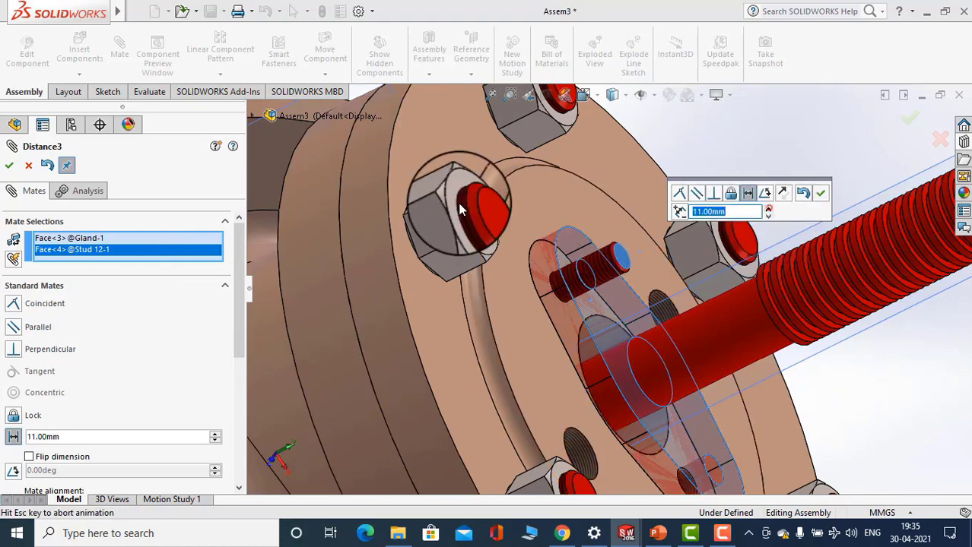
pyautogui.click(11, 168)
pyautogui.scroll(5, 461, 279)
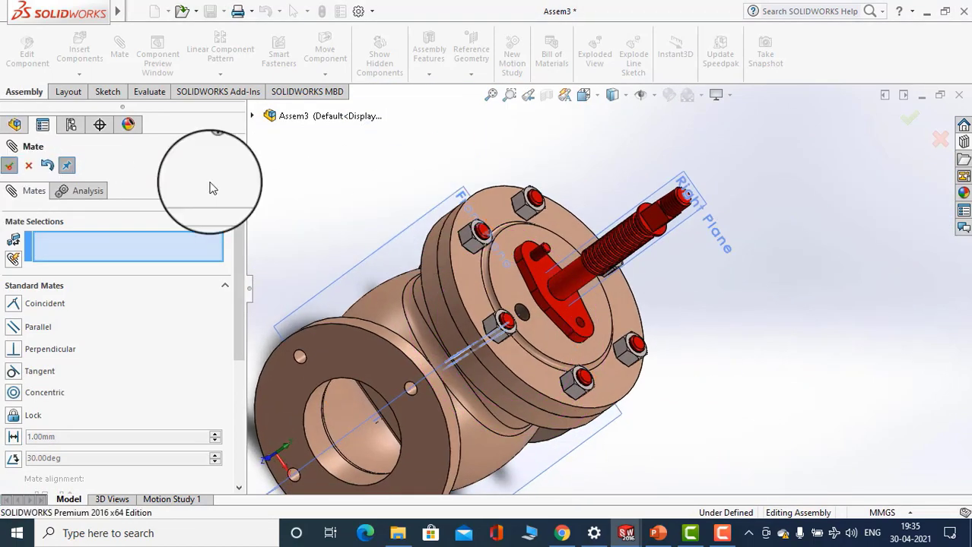
pyautogui.press('Escape')
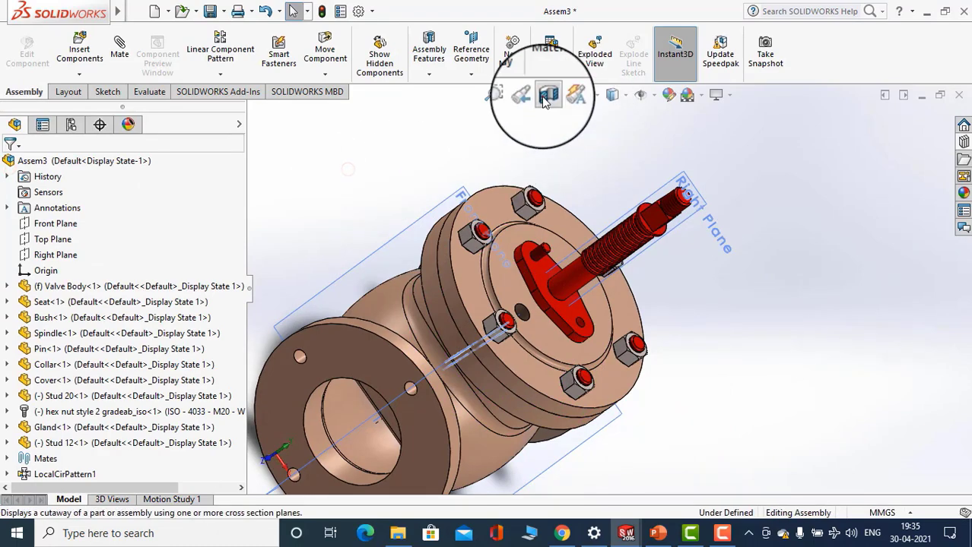
# Section the assembly parallel to the Front Plane at a 287 mm offset, cutting through the spindle and Stud 12
pyautogui.click(546, 98)
pyautogui.moveTo(526, 288); pyautogui.dragTo(634, 268, button='middle')
pyautogui.moveTo(610, 261); pyautogui.dragTo(514, 326)
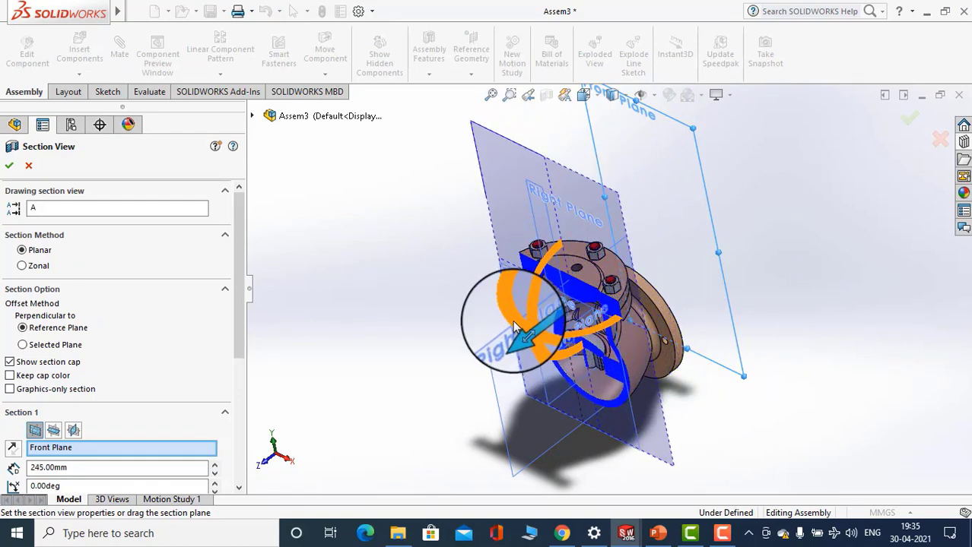
pyautogui.moveTo(514, 326); pyautogui.dragTo(526, 327, button='middle')
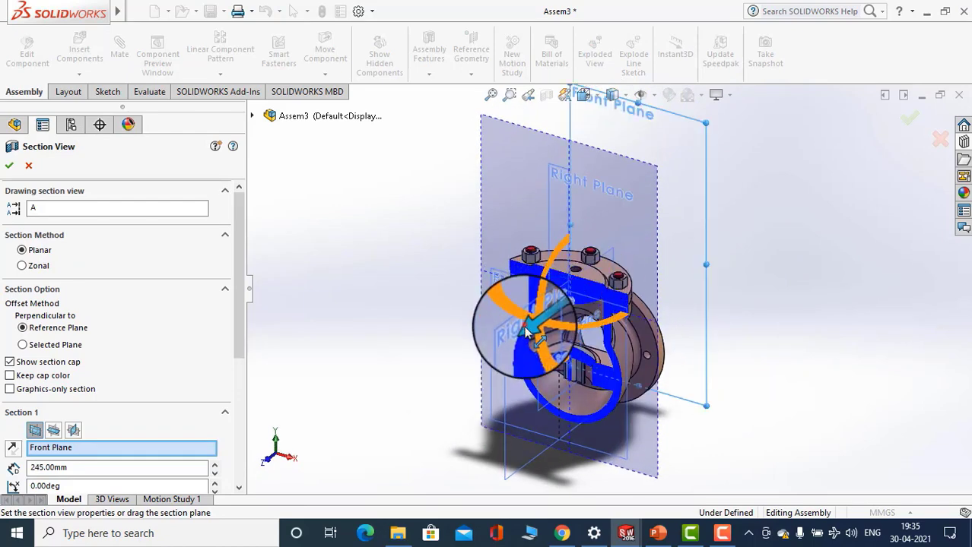
pyautogui.moveTo(526, 328); pyautogui.dragTo(465, 329)
pyautogui.moveTo(465, 329); pyautogui.dragTo(515, 286, button='middle')
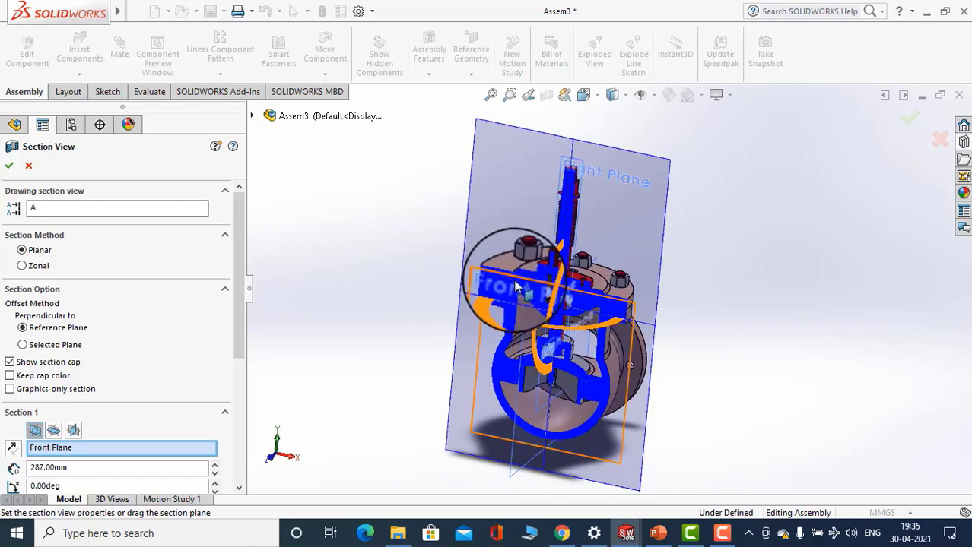
pyautogui.scroll(-10, 515, 286)
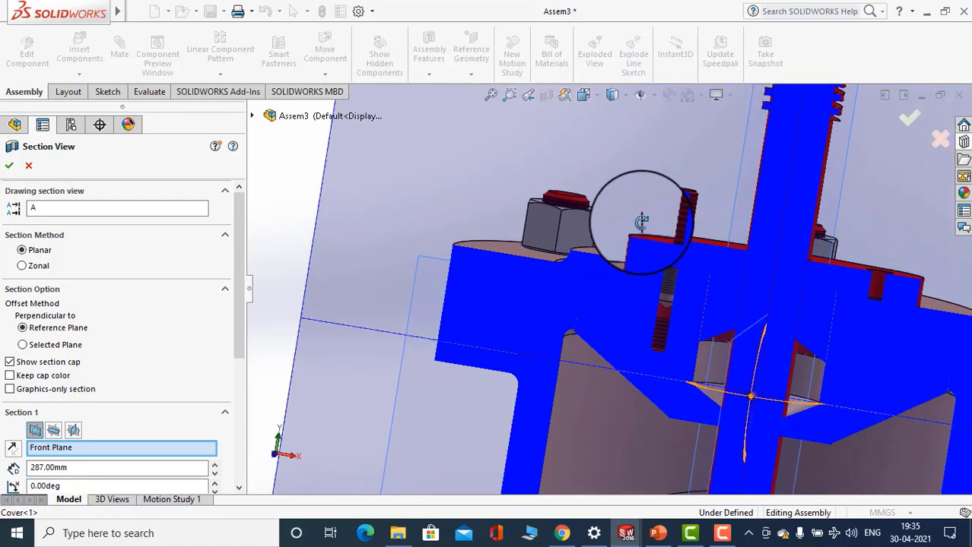
pyautogui.scroll(-10, 643, 223)
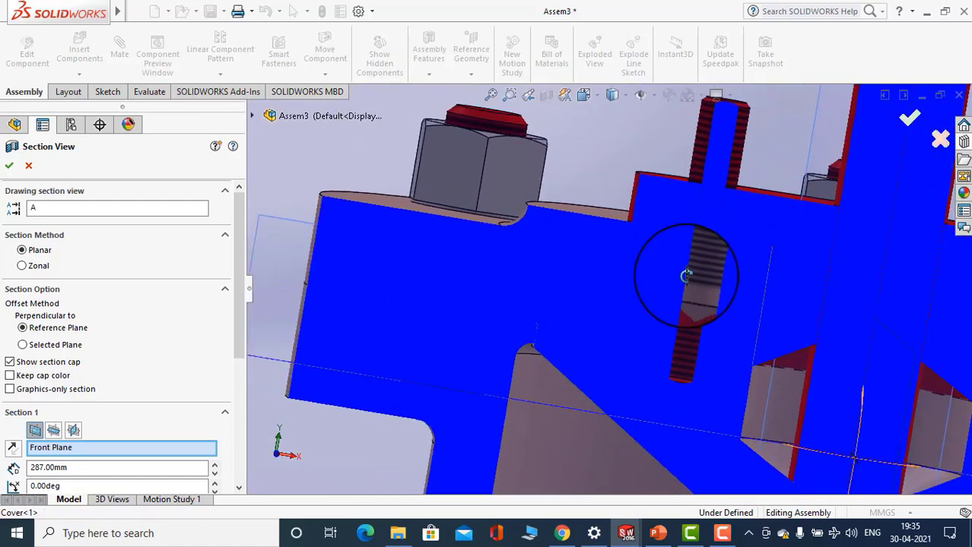
pyautogui.scroll(8, 680, 270)
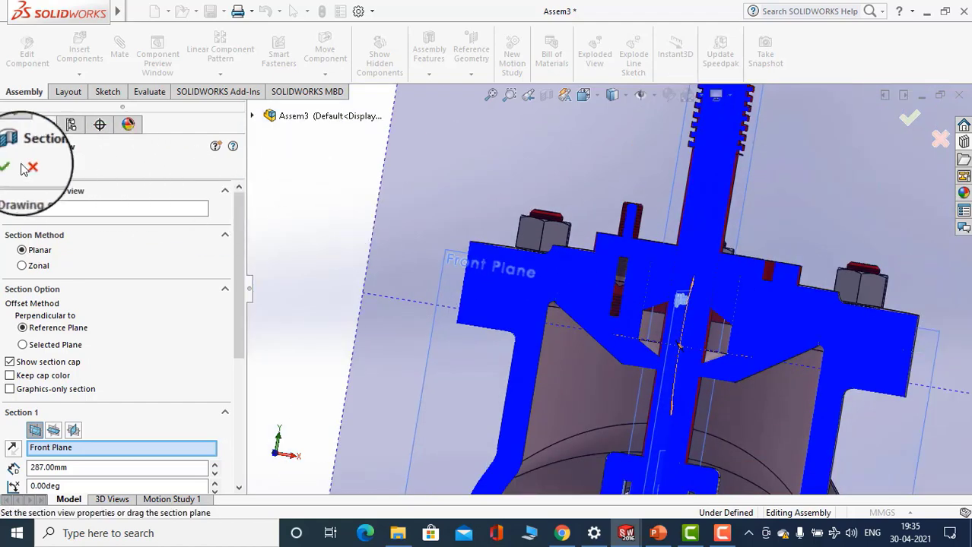
pyautogui.click(9, 168)
# Examine how Stud 12 sits in the gland and cover in the cutaway, and turn the section view off
pyautogui.scroll(-10, 336, 196)
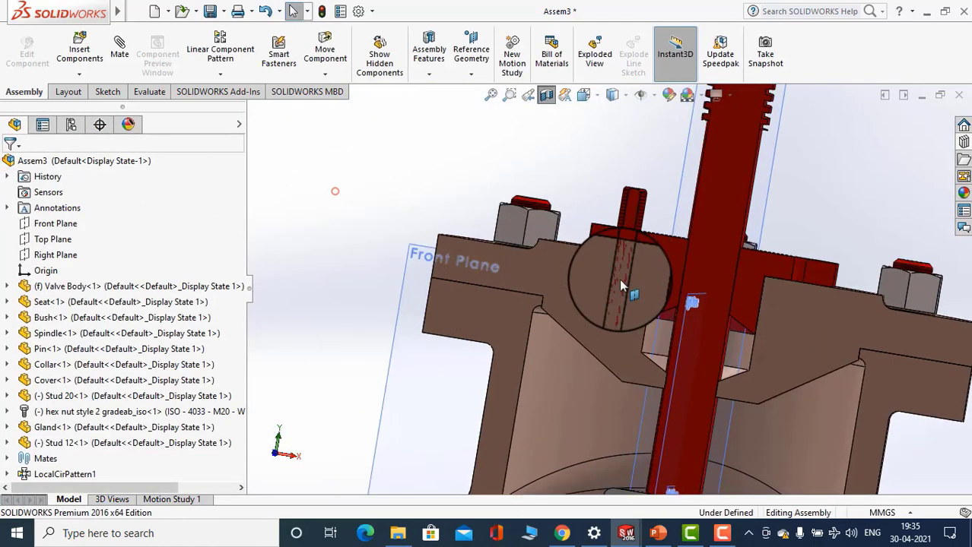
pyautogui.moveTo(671, 293); pyautogui.dragTo(719, 217, button='middle')
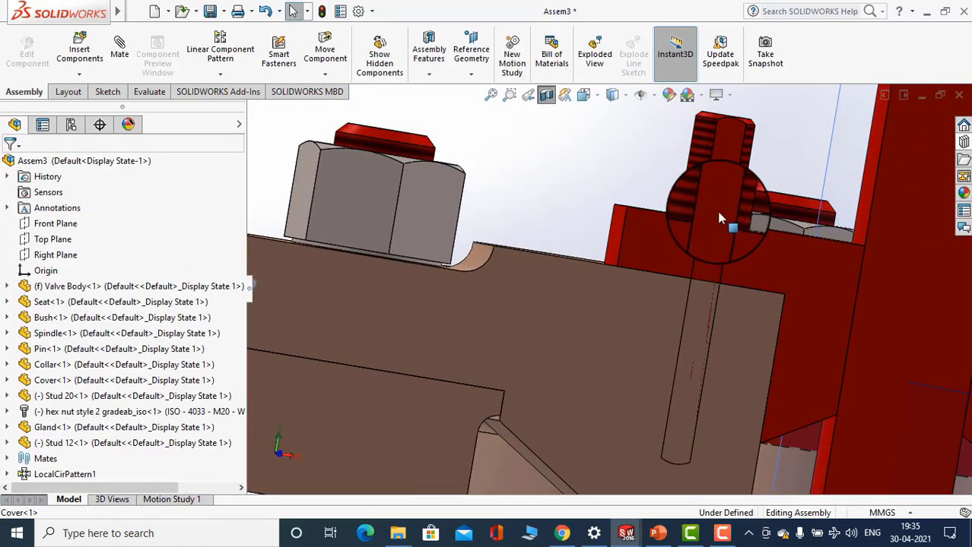
pyautogui.click(716, 211)
pyautogui.scroll(3, 708, 217)
pyautogui.click(576, 296)
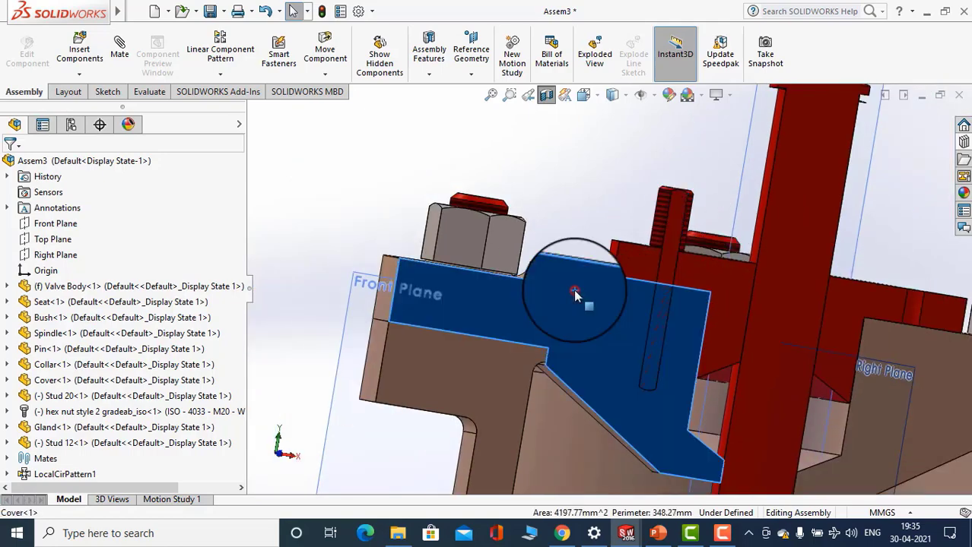
pyautogui.moveTo(576, 296); pyautogui.dragTo(669, 360, button='middle')
pyautogui.scroll(2, 564, 315)
pyautogui.moveTo(561, 315); pyautogui.dragTo(274, 217, button='middle')
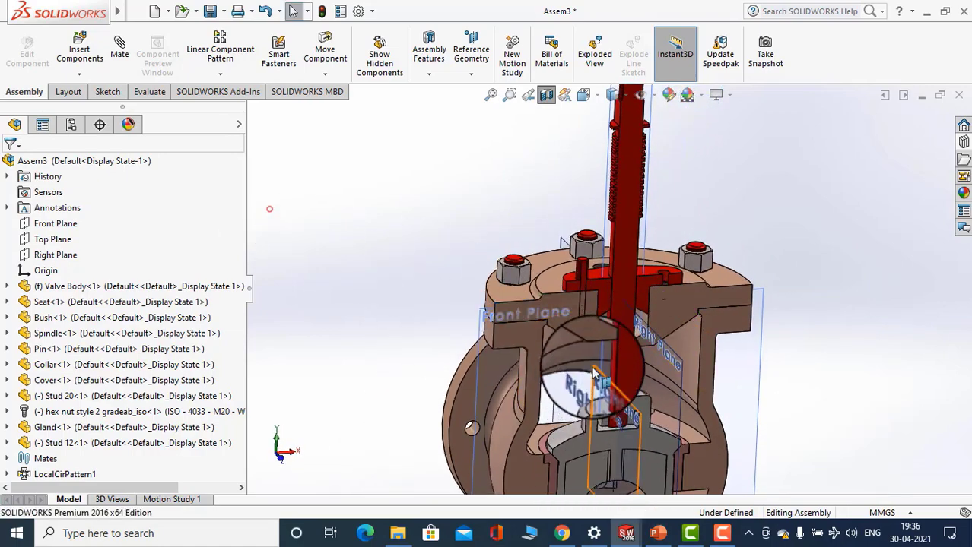
pyautogui.moveTo(575, 380); pyautogui.dragTo(412, 379, button='middle')
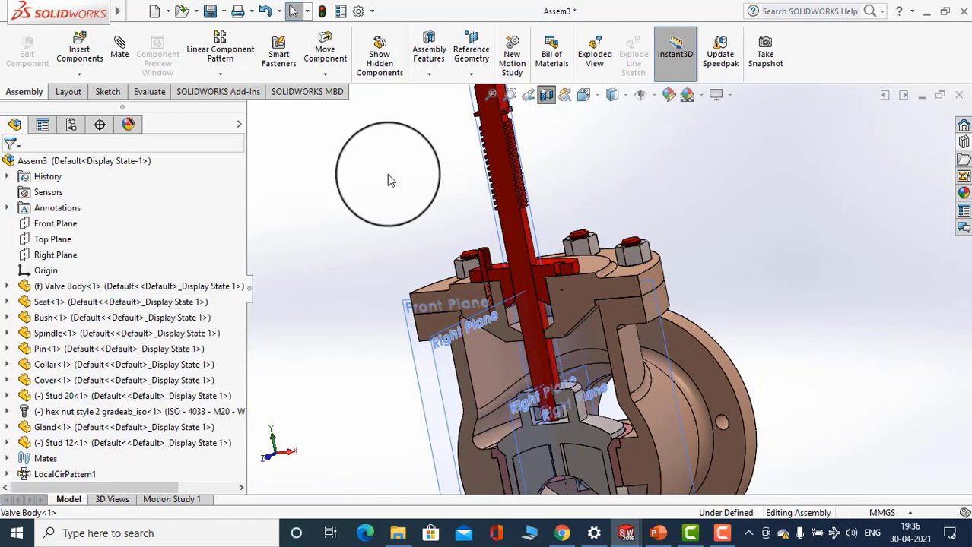
pyautogui.click(548, 96)
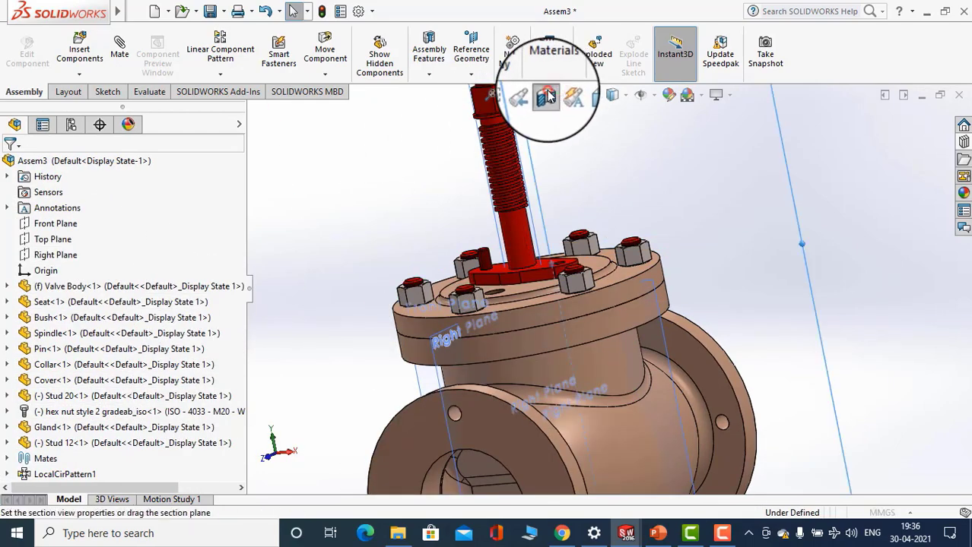
# Start a section view, try the Top Plane and a reversed cutting direction, and return to the Front Plane with its original direction
pyautogui.click(548, 95)
pyautogui.moveTo(494, 423); pyautogui.dragTo(643, 441, button='middle')
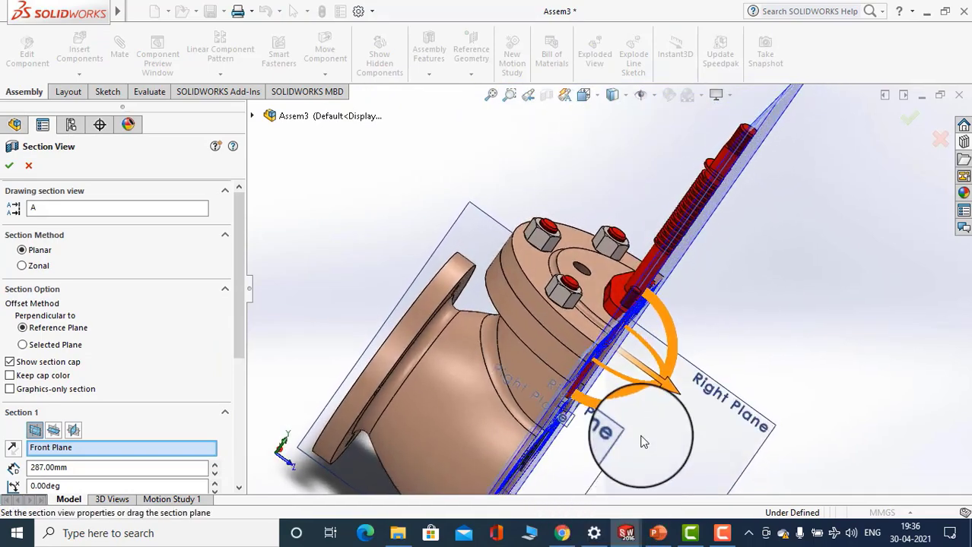
pyautogui.scroll(-3, 643, 441)
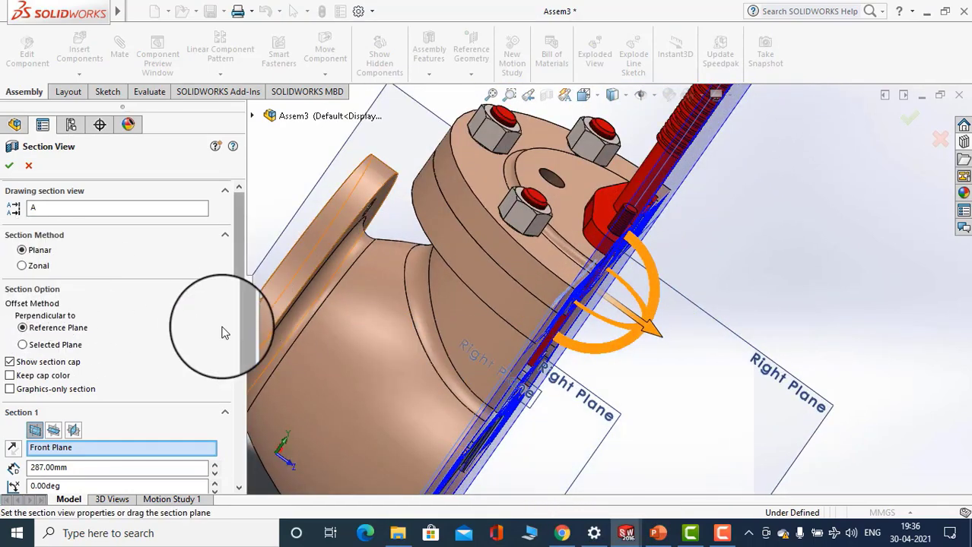
pyautogui.click(53, 432)
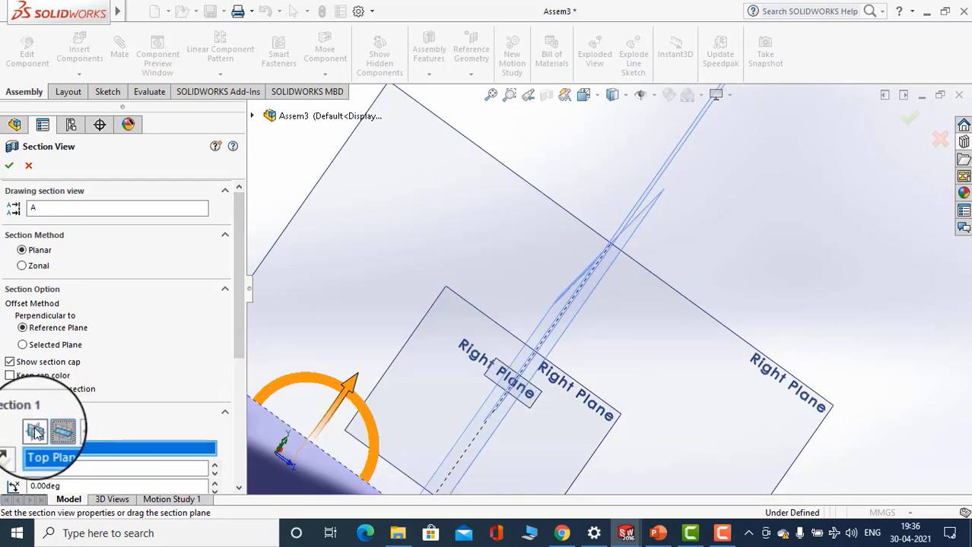
pyautogui.click(35, 432)
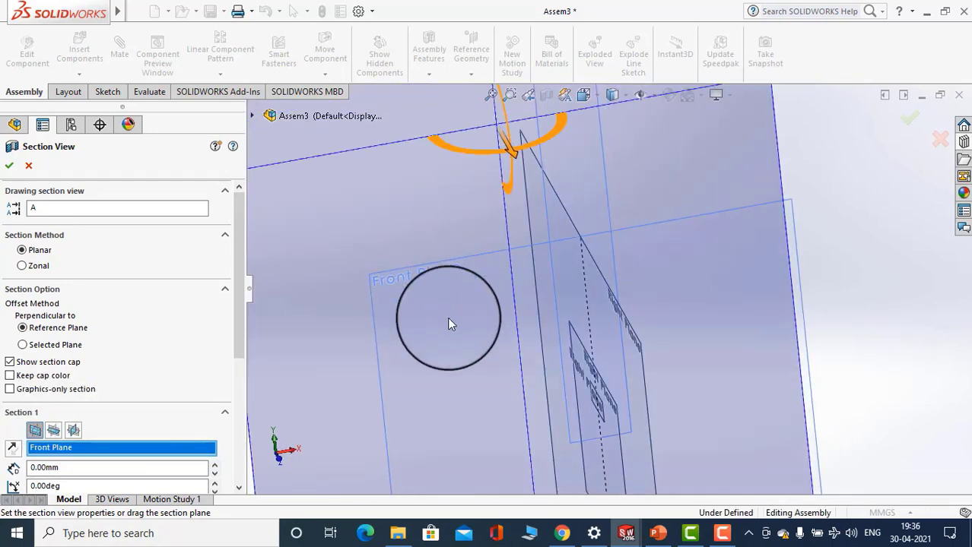
pyautogui.moveTo(449, 325); pyautogui.dragTo(567, 285, button='middle')
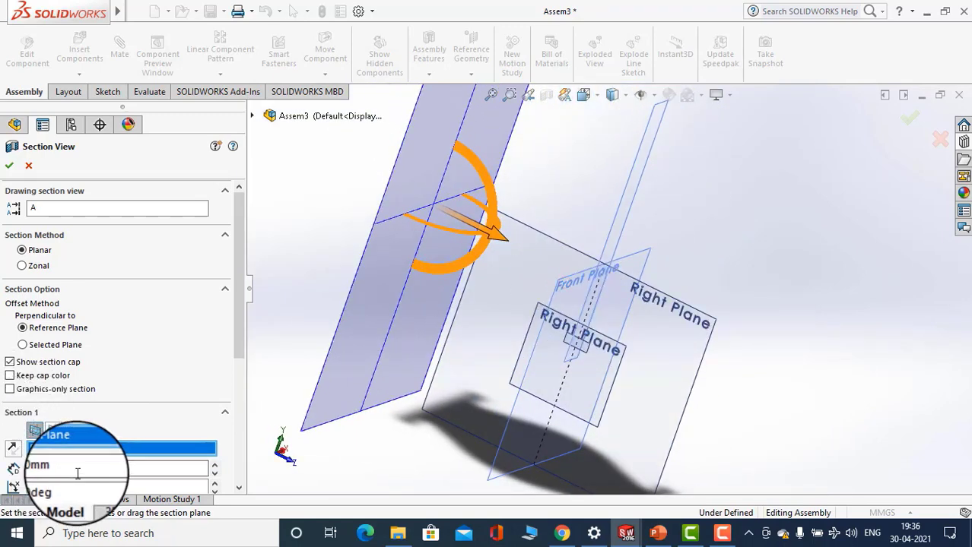
pyautogui.scroll(3, 355, 369)
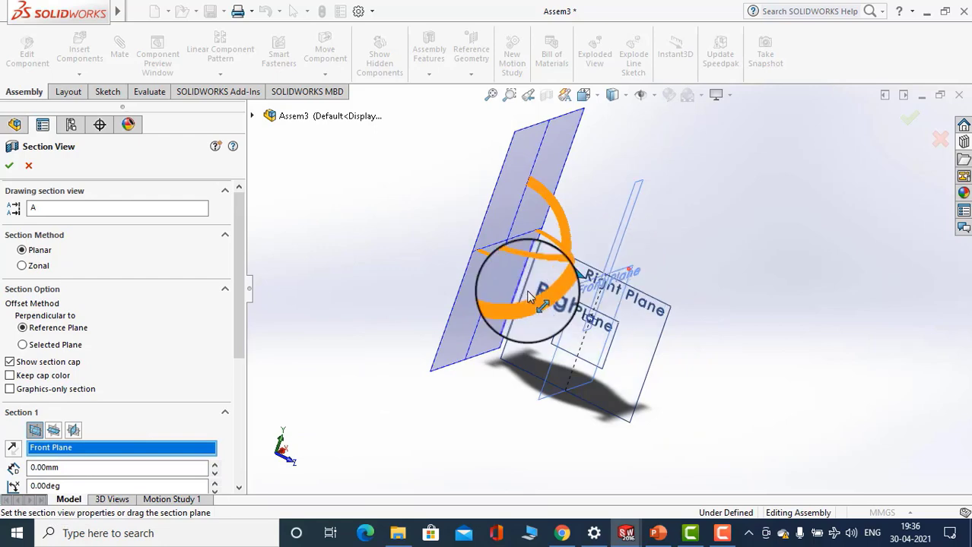
pyautogui.click(13, 448)
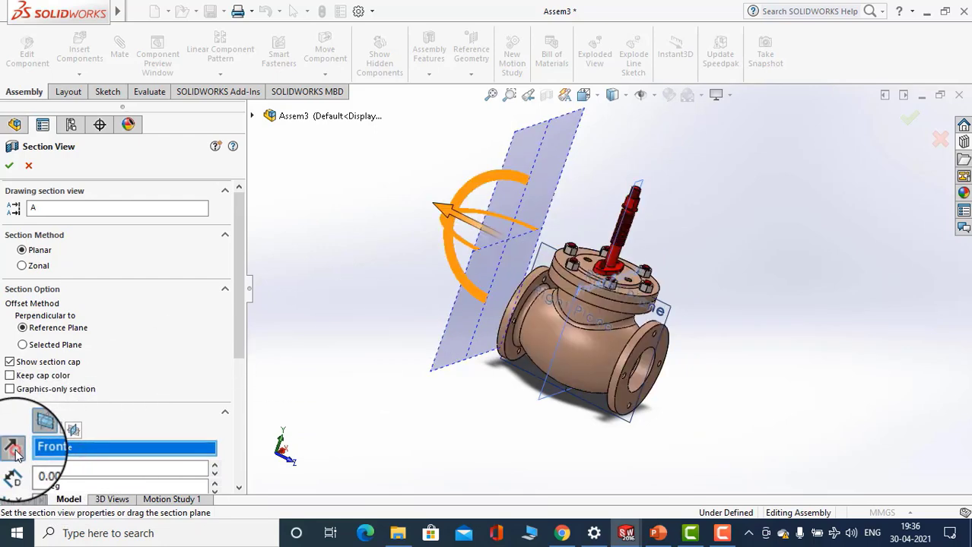
pyautogui.click(13, 448)
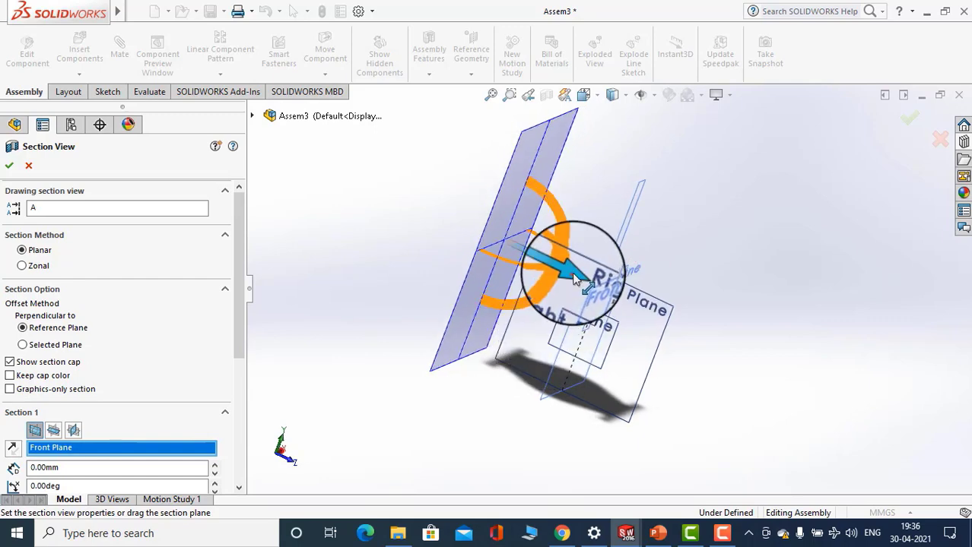
# Offset the Front Plane section until it cuts through the spindle and Stud 12, and apply the section view
pyautogui.moveTo(576, 280); pyautogui.dragTo(664, 347)
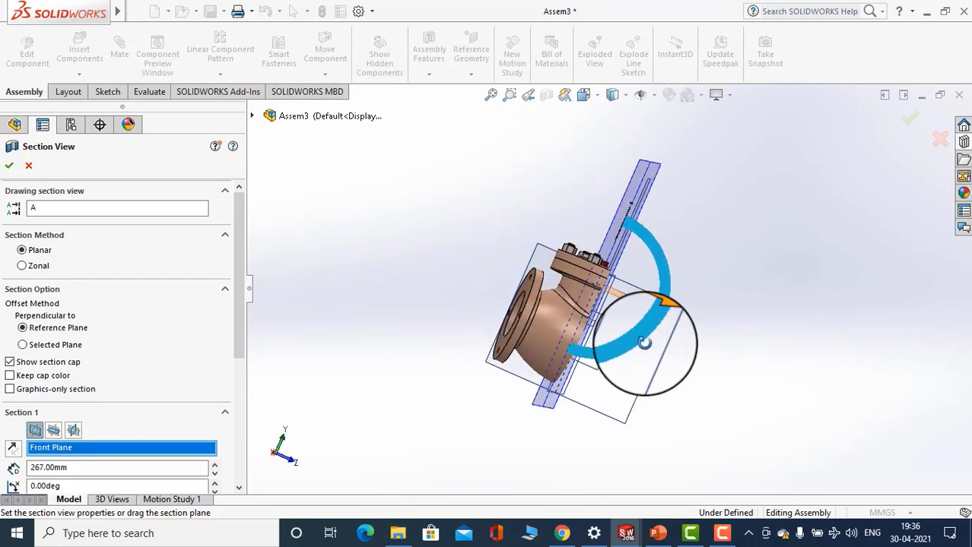
pyautogui.moveTo(644, 343); pyautogui.dragTo(583, 403, button='middle')
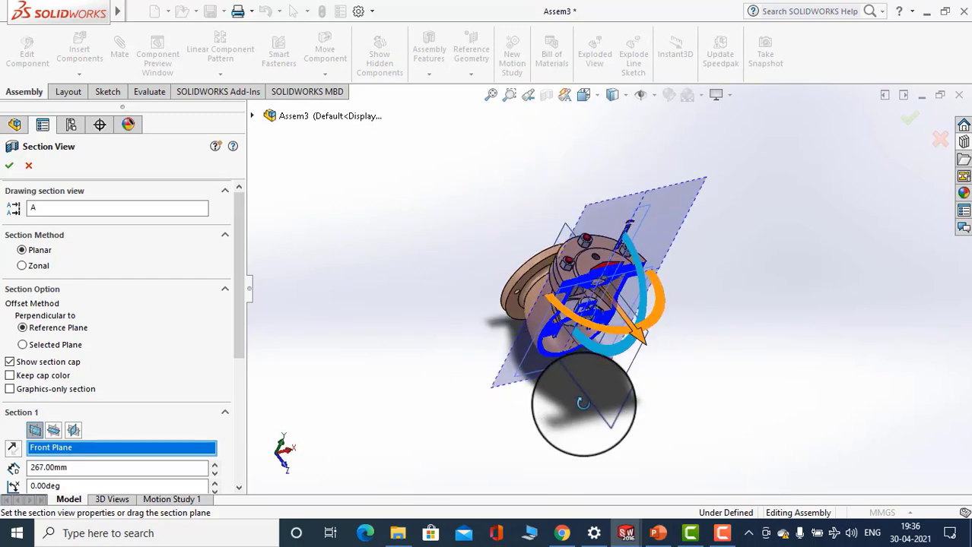
pyautogui.scroll(-3, 581, 344)
pyautogui.moveTo(581, 345); pyautogui.dragTo(473, 353, button='middle')
pyautogui.scroll(-4, 626, 178)
pyautogui.scroll(-2, 630, 281)
pyautogui.scroll(1, 545, 279)
pyautogui.scroll(3, 545, 280)
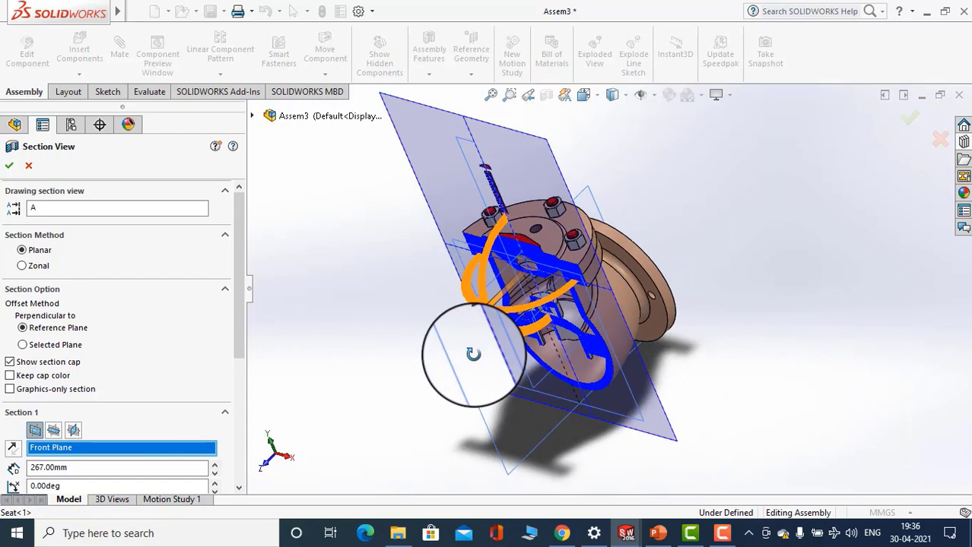
pyautogui.moveTo(479, 313); pyautogui.dragTo(473, 340)
pyautogui.moveTo(473, 339); pyautogui.dragTo(561, 342, button='middle')
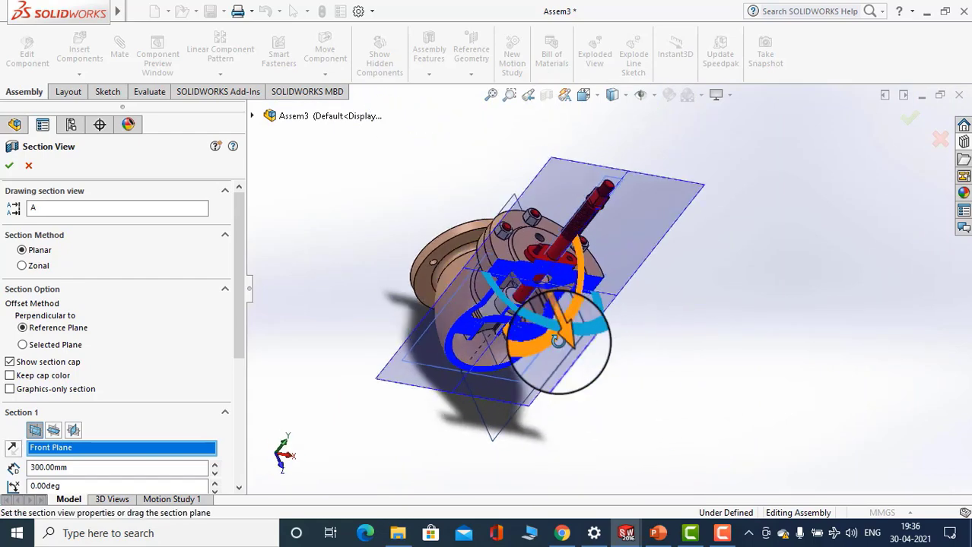
pyautogui.scroll(-3, 556, 337)
pyautogui.moveTo(552, 312); pyautogui.dragTo(547, 301)
pyautogui.moveTo(523, 337); pyautogui.dragTo(447, 280, button='middle')
pyautogui.click(12, 168)
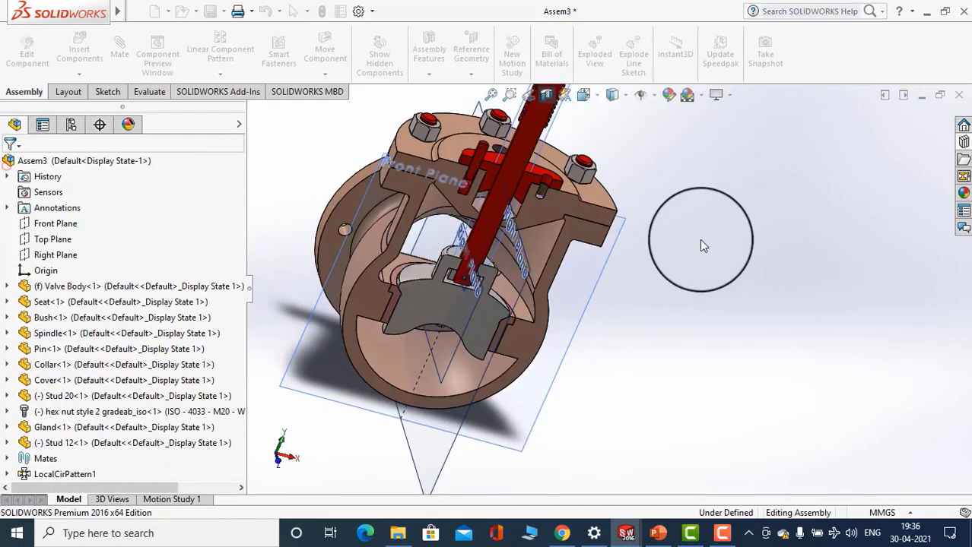
# Examine how deep Stud 12 sits in the gland flange and the cover in the cutaway
pyautogui.scroll(3, 525, 212)
pyautogui.scroll(-4, 612, 233)
pyautogui.scroll(-7, 501, 240)
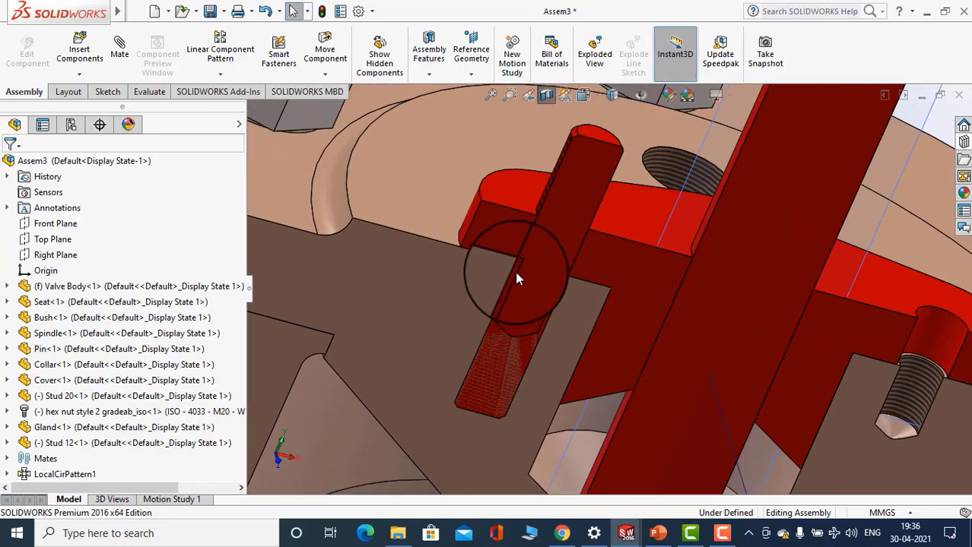
pyautogui.moveTo(515, 271); pyautogui.dragTo(511, 231, button='middle')
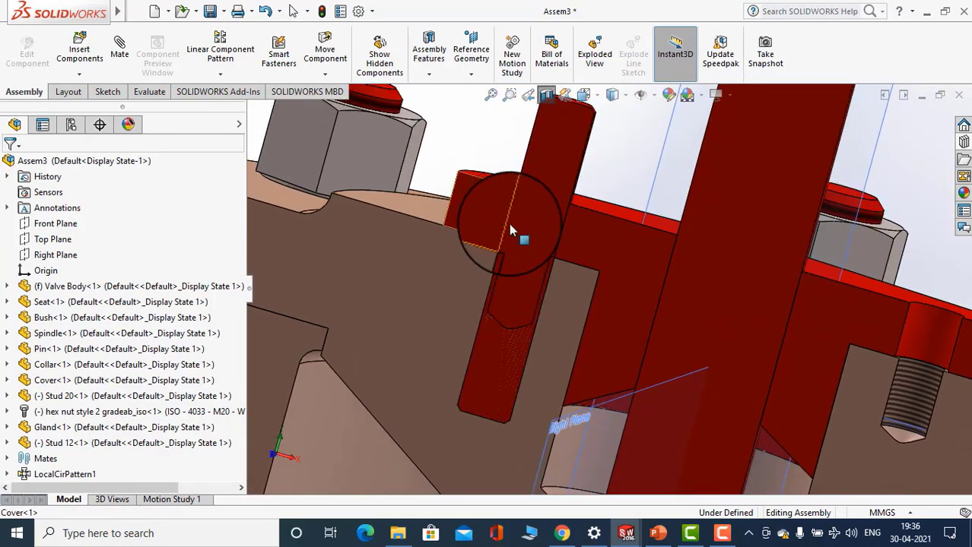
pyautogui.click(399, 245)
pyautogui.moveTo(437, 279); pyautogui.dragTo(452, 295, button='middle')
pyautogui.click(681, 214)
pyautogui.scroll(3, 682, 214)
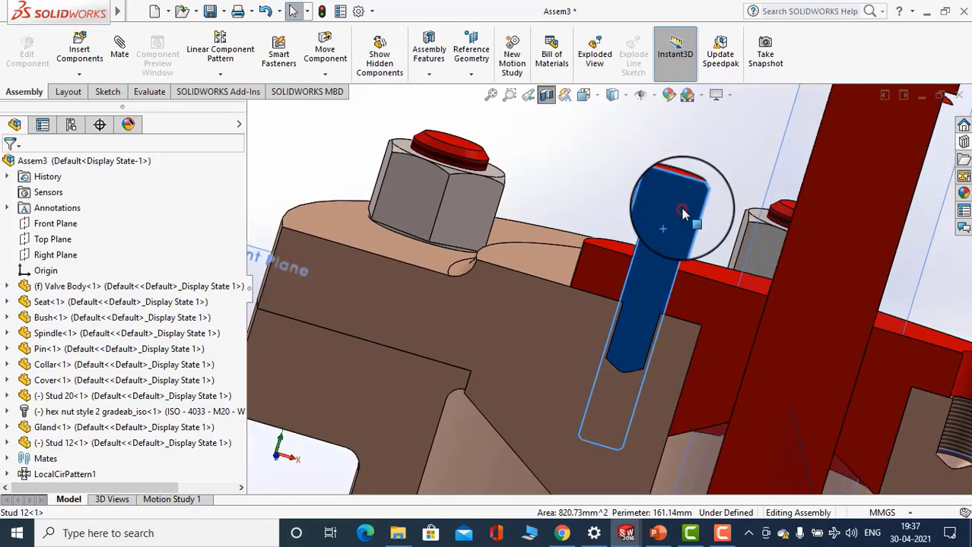
# Hide the Stud 12 component in the sectioned assembly
pyautogui.click(640, 252)
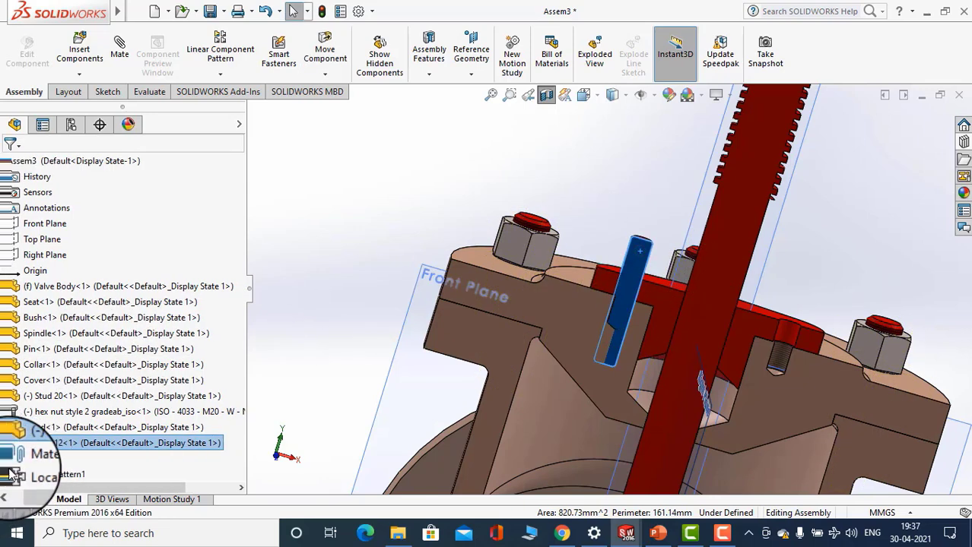
pyautogui.rightClick(630, 255)
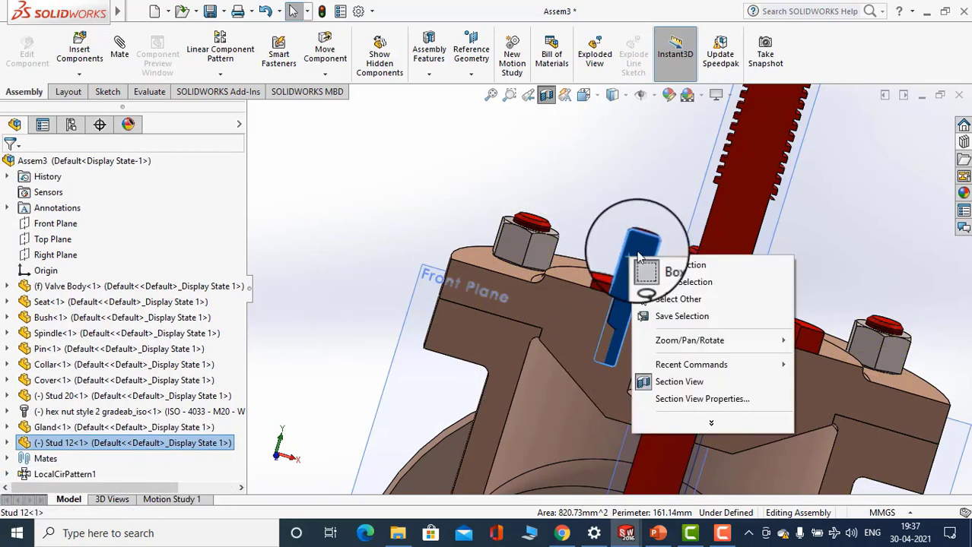
pyautogui.rightClick(98, 443)
pyautogui.click(95, 444)
pyautogui.rightClick(95, 445)
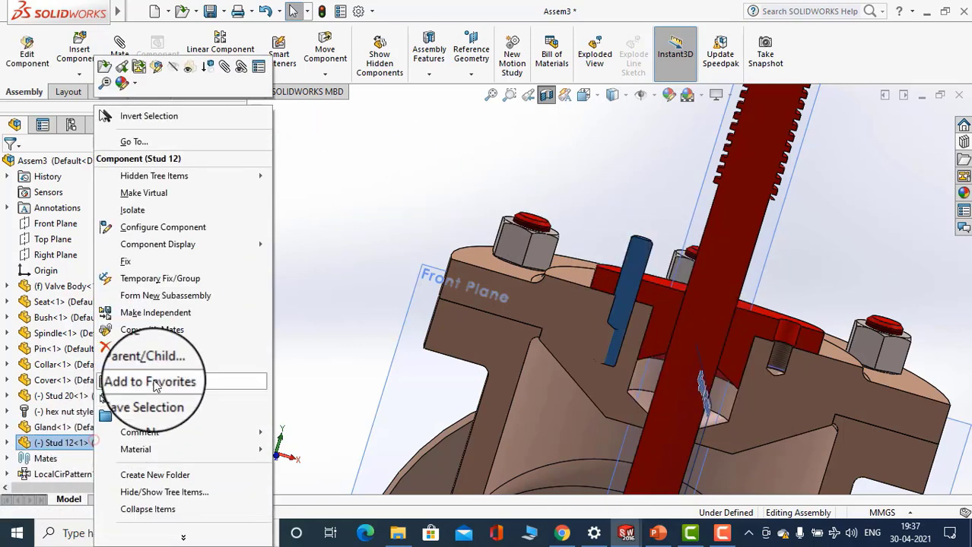
pyautogui.click(176, 72)
# Examine the depth of the cover's M12 tapped hole beneath the gland flange, including its lower thread edge
pyautogui.scroll(-5, 614, 302)
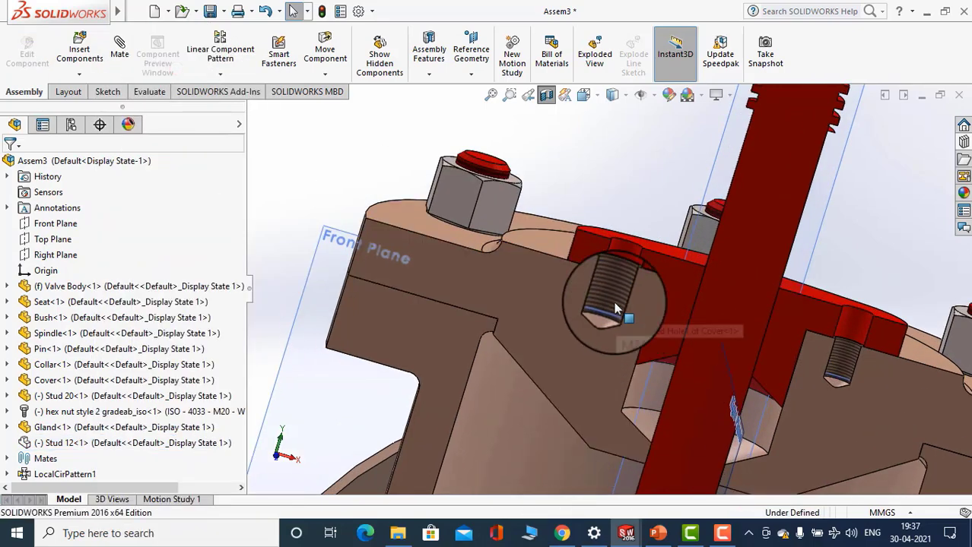
pyautogui.moveTo(609, 302)
pyautogui.mouseDown(button='middle')
pyautogui.moveTo(596, 279)
pyautogui.moveTo(627, 278)
pyautogui.moveTo(626, 307)
pyautogui.mouseUp(button='middle')
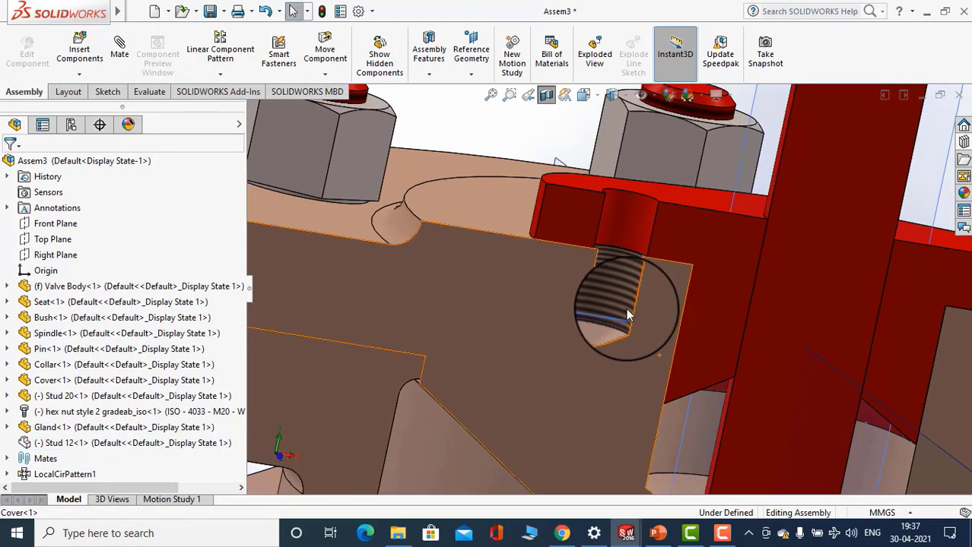
pyautogui.scroll(2, 620, 289)
pyautogui.scroll(3, 613, 281)
pyautogui.scroll(-3, 610, 284)
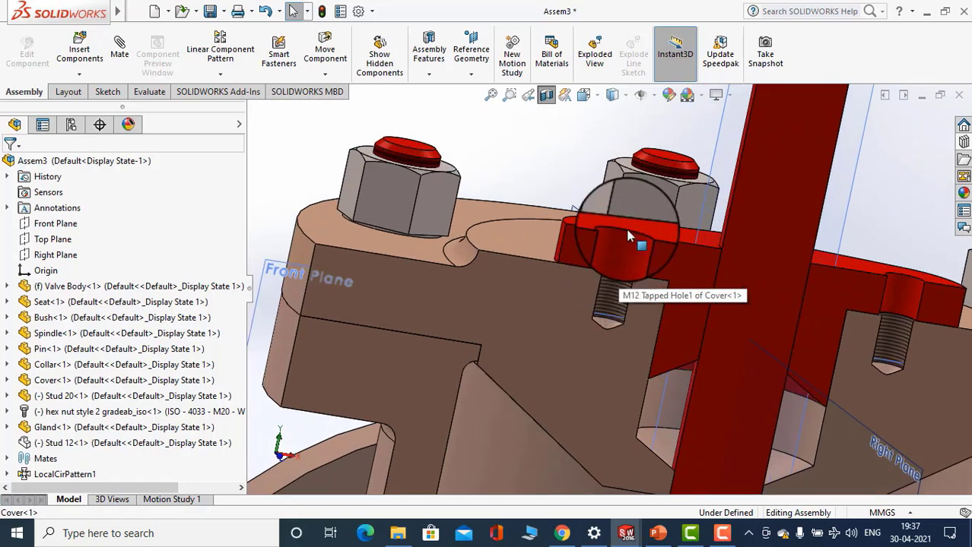
pyautogui.moveTo(568, 317); pyautogui.dragTo(654, 283, button='middle')
pyautogui.scroll(-3, 658, 283)
pyautogui.scroll(5, 625, 288)
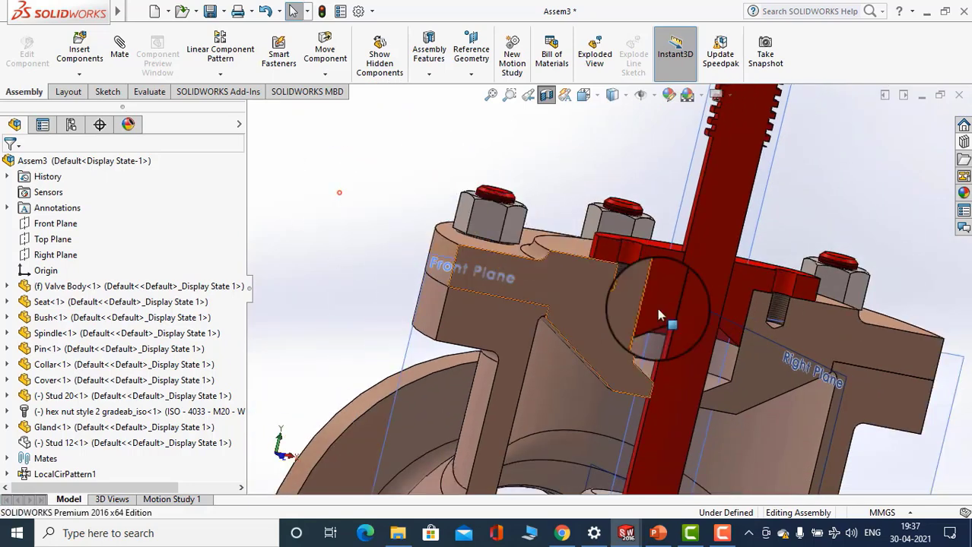
pyautogui.scroll(-5, 618, 277)
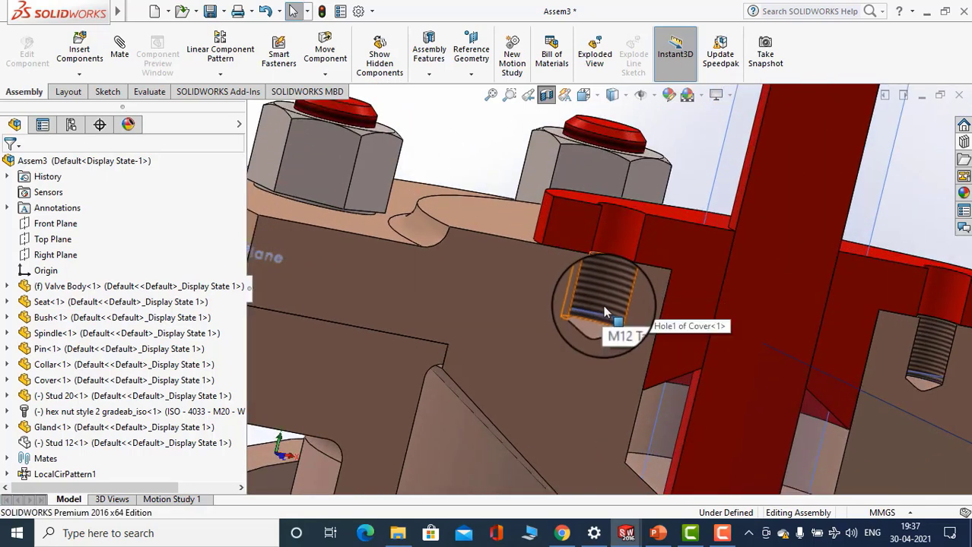
pyautogui.scroll(-2, 605, 316)
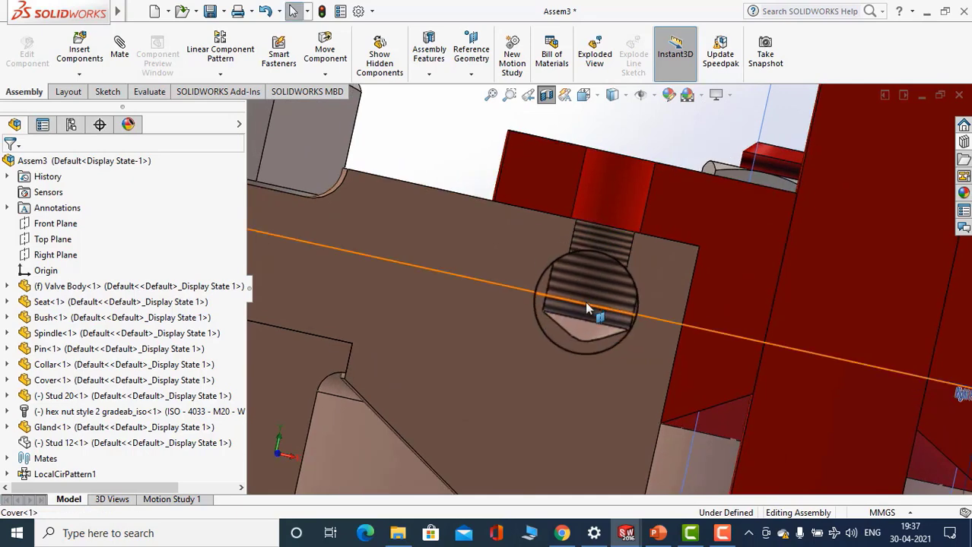
pyautogui.click(572, 314)
pyautogui.scroll(5, 571, 310)
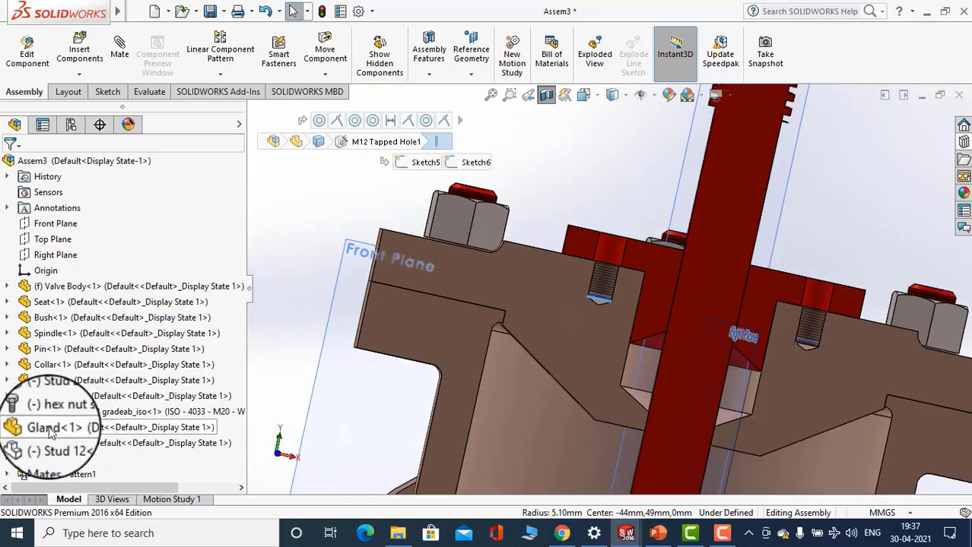
pyautogui.scroll(2, 45, 457)
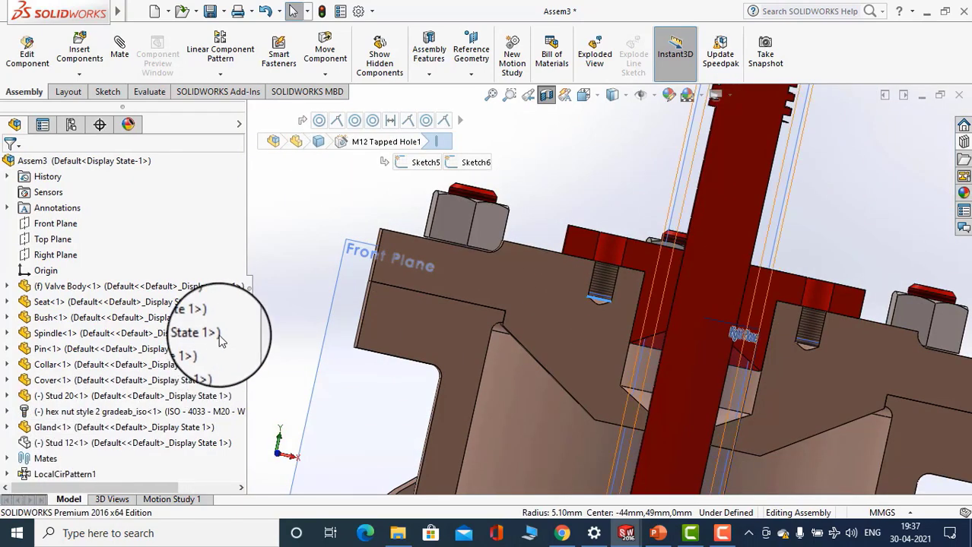
# Set the distance mate between the gland and Stud 12 to 41 mm and rebuild the assembly
pyautogui.click(7, 460)
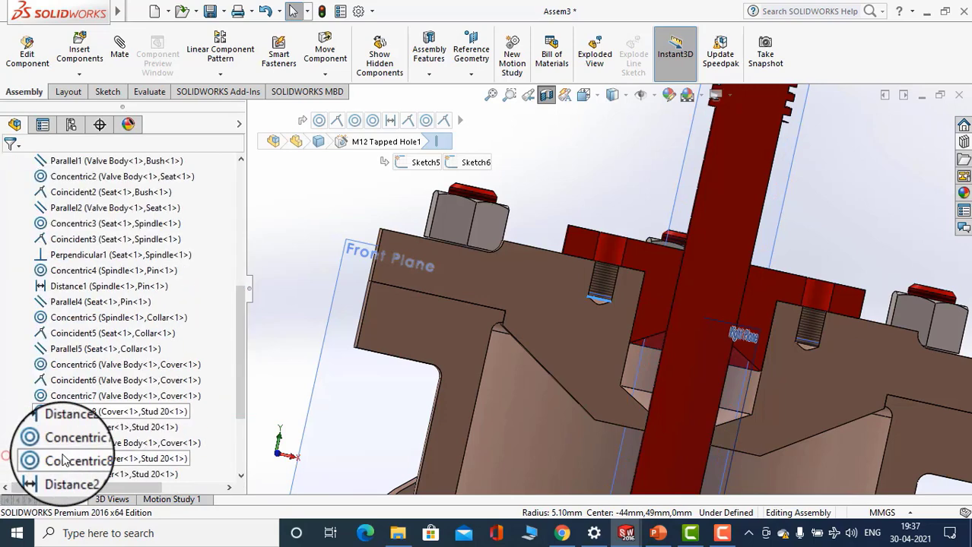
pyautogui.scroll(-2, 46, 456)
pyautogui.click(60, 458)
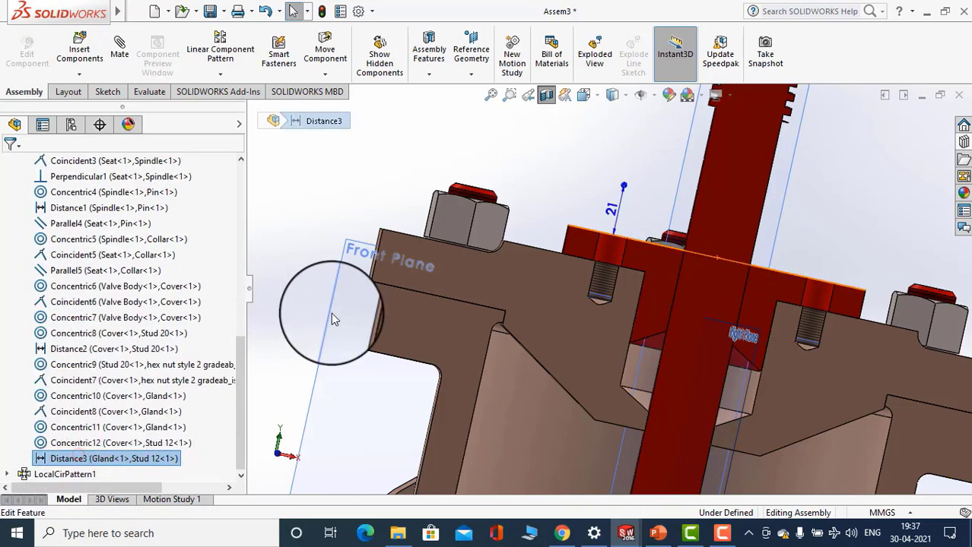
pyautogui.doubleClick(622, 210)
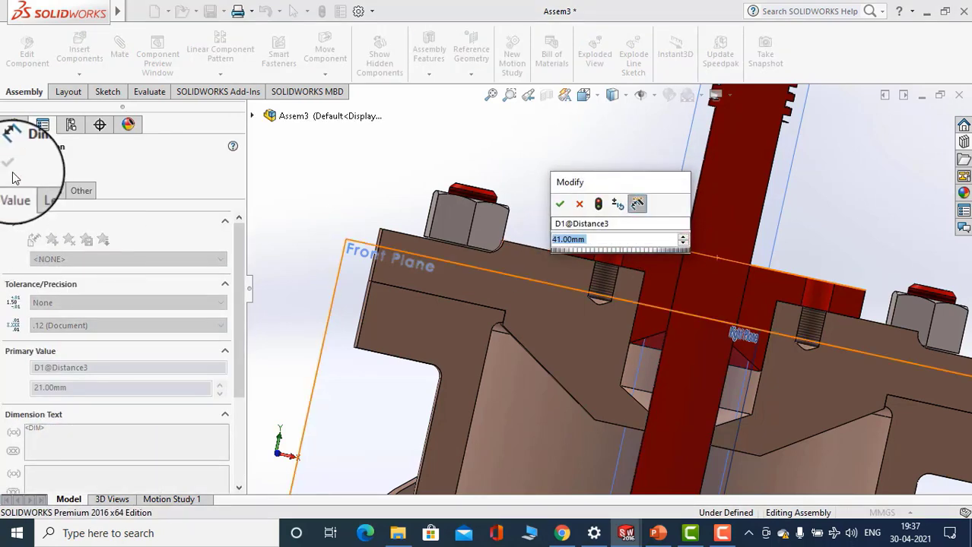
pyautogui.click(559, 203)
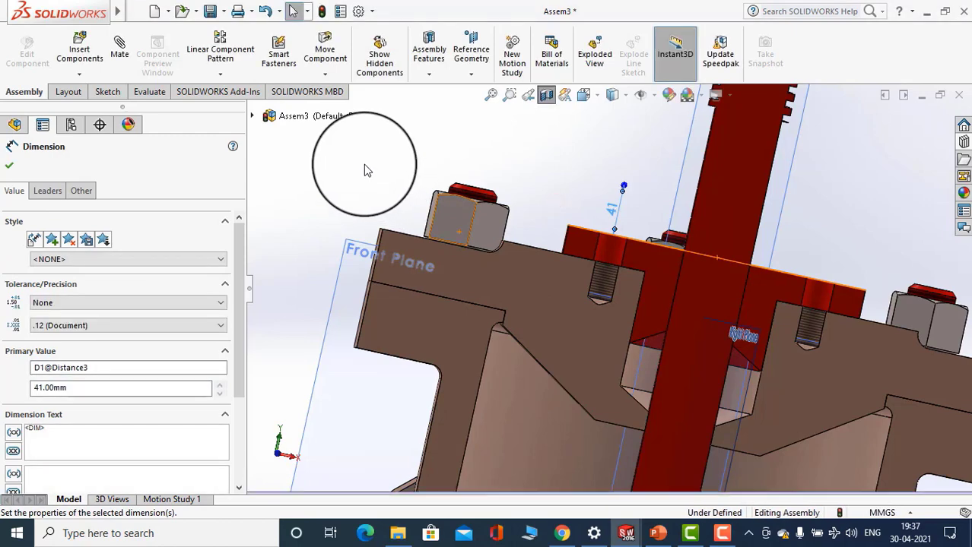
pyautogui.click(364, 164)
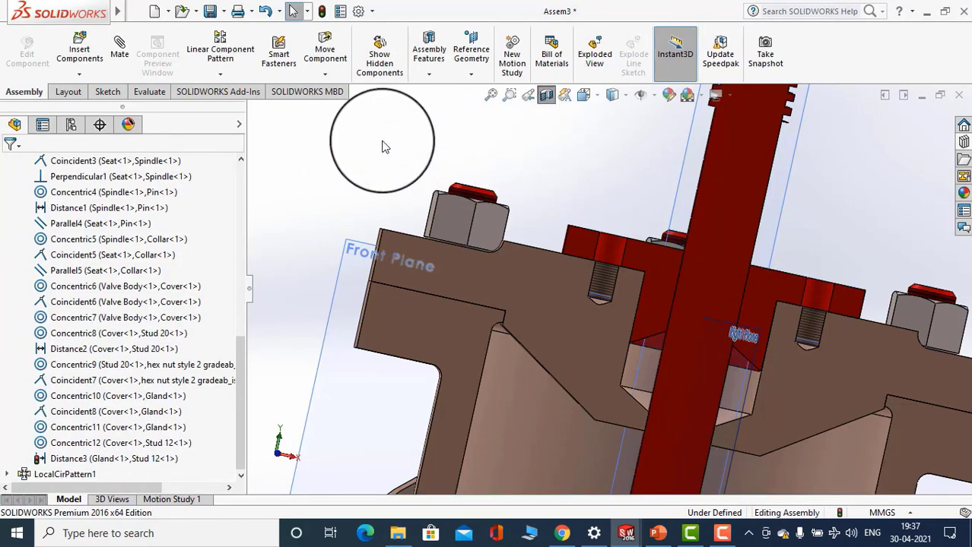
pyautogui.scroll(2, 377, 254)
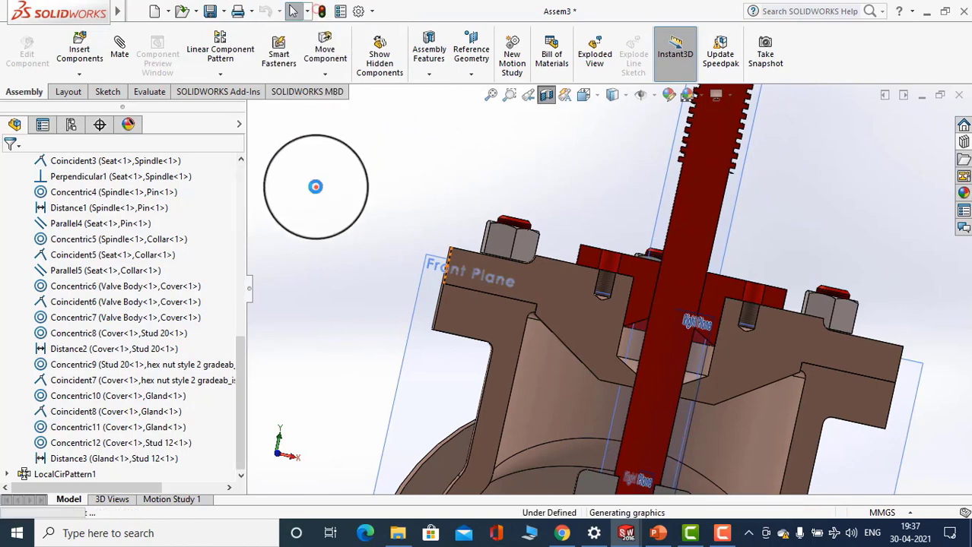
# Show the hidden Stud 12 component in the assembly again
pyautogui.rightClick(317, 181)
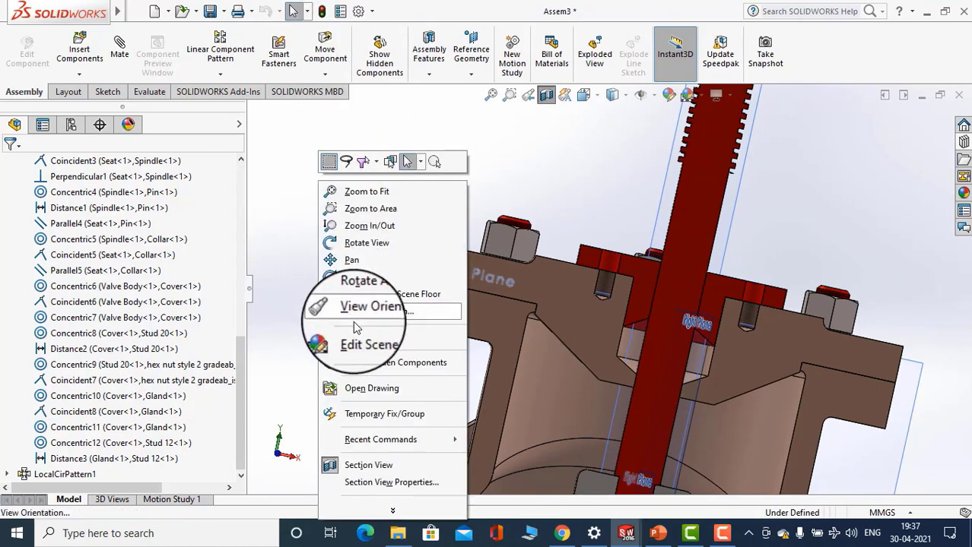
pyautogui.click(362, 367)
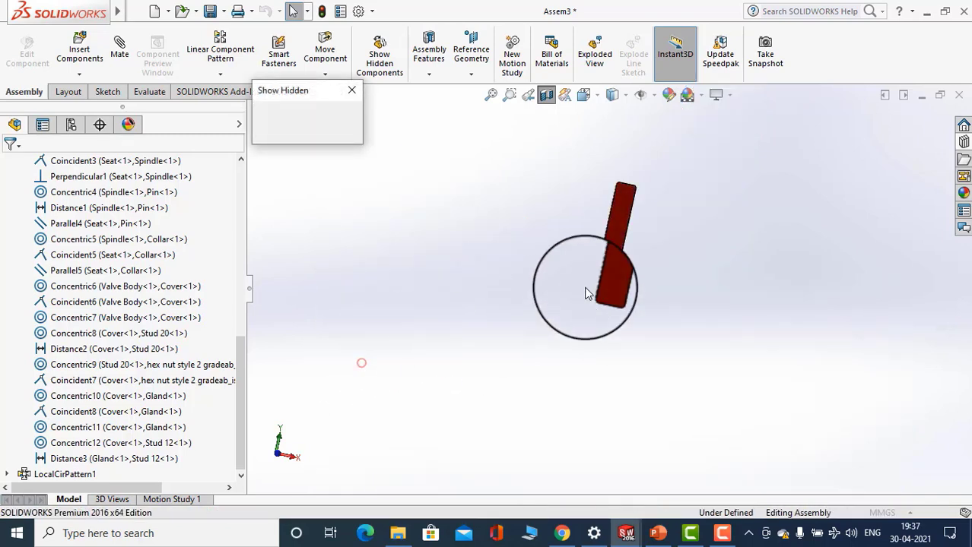
pyautogui.click(617, 249)
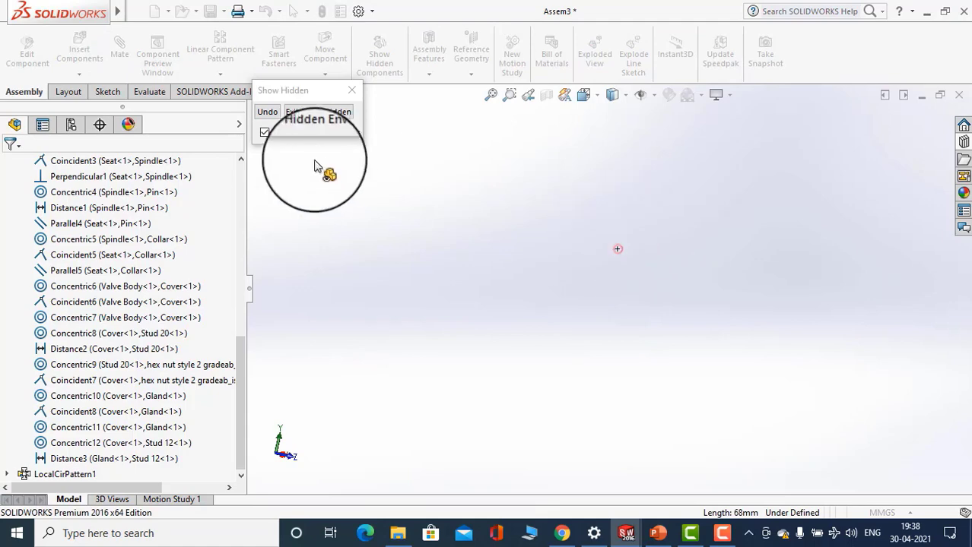
pyautogui.click(296, 113)
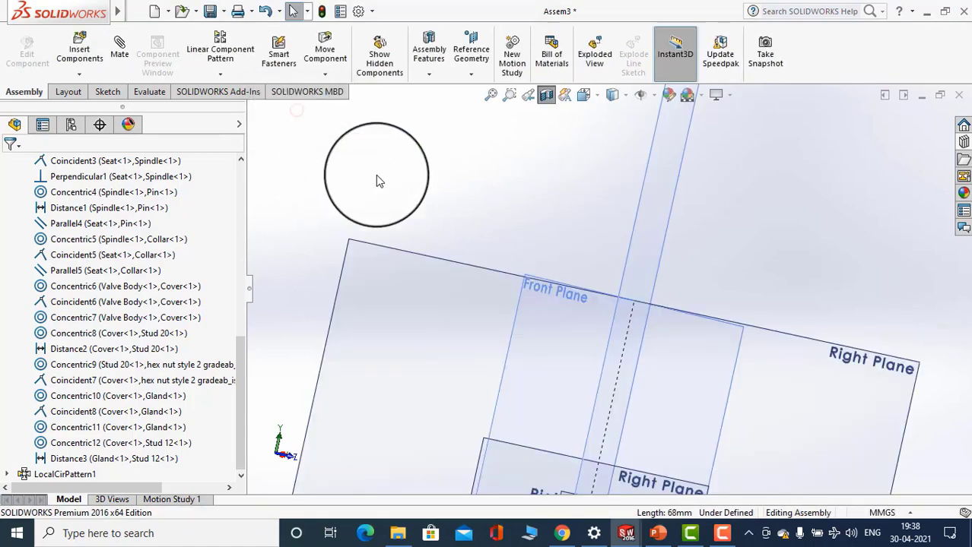
# Turn off the section view to display the complete valve assembly
pyautogui.scroll(6, 386, 187)
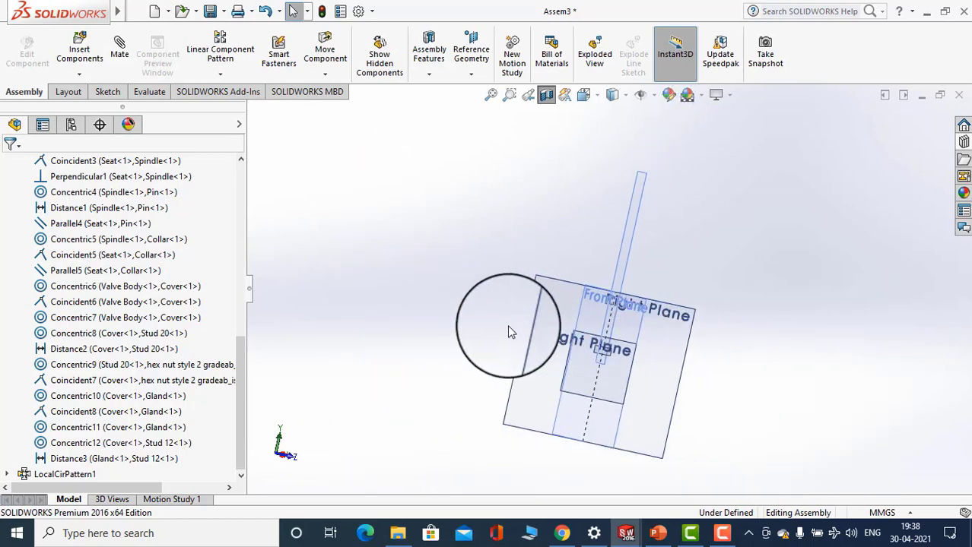
pyautogui.moveTo(430, 286); pyautogui.dragTo(450, 344, button='middle')
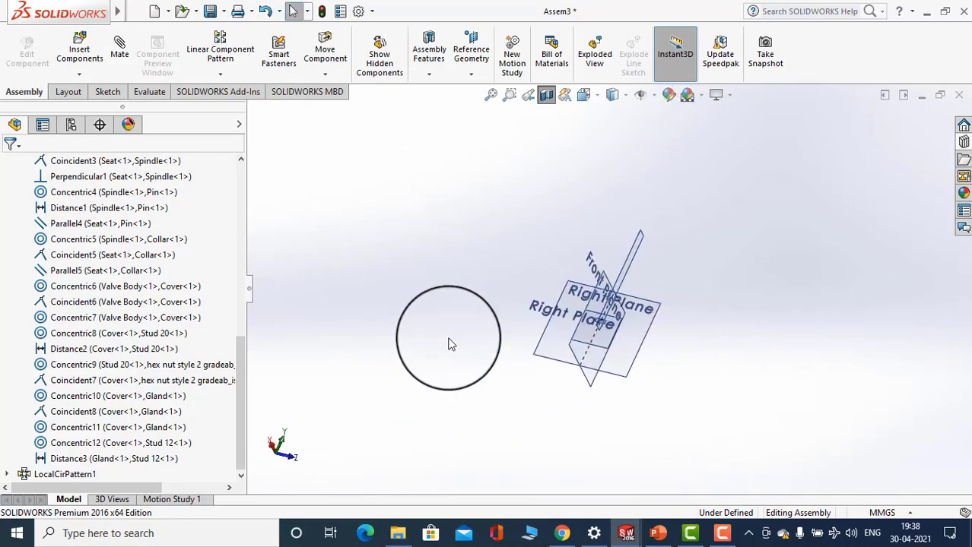
pyautogui.scroll(8, 141, 281)
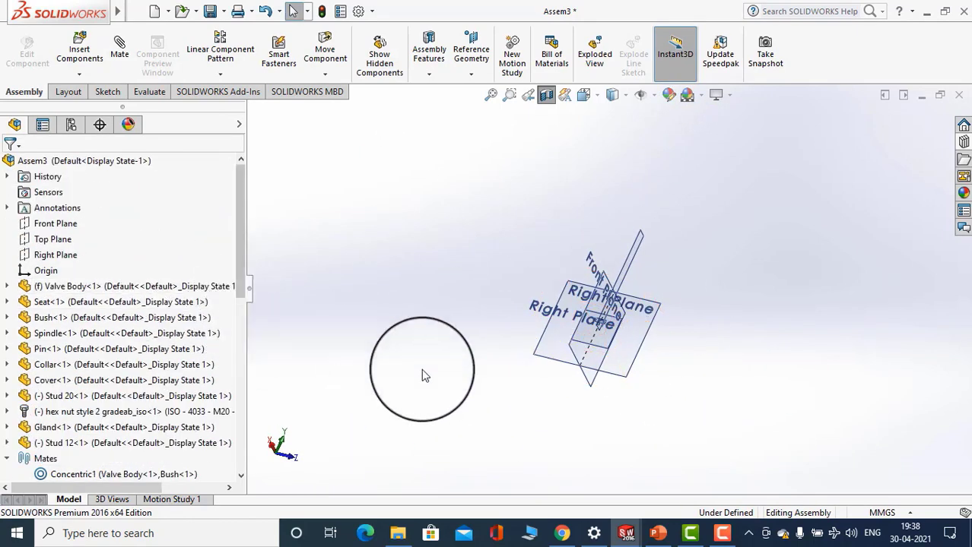
pyautogui.scroll(-3, 465, 369)
pyautogui.moveTo(466, 369); pyautogui.dragTo(195, 347, button='middle')
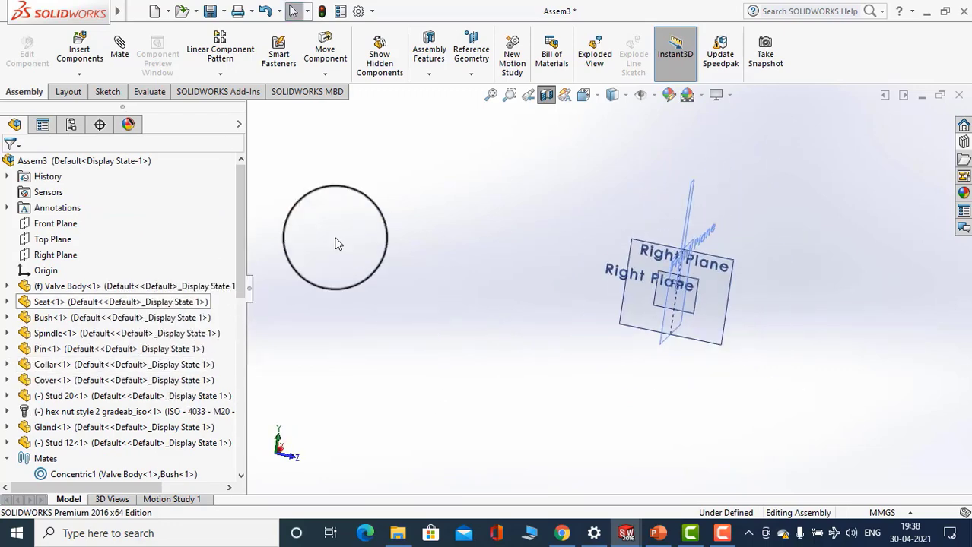
pyautogui.scroll(-6, 669, 254)
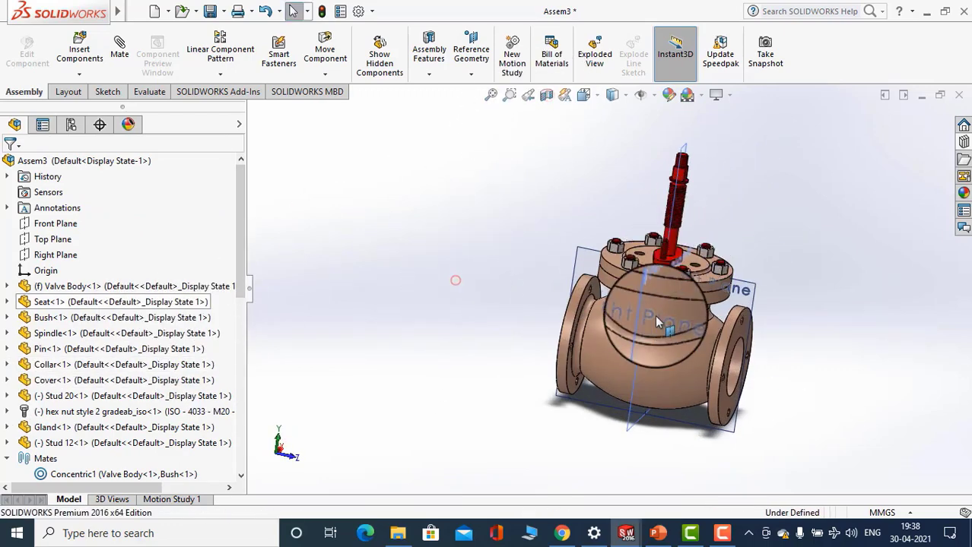
pyautogui.moveTo(582, 312); pyautogui.dragTo(470, 242, button='middle')
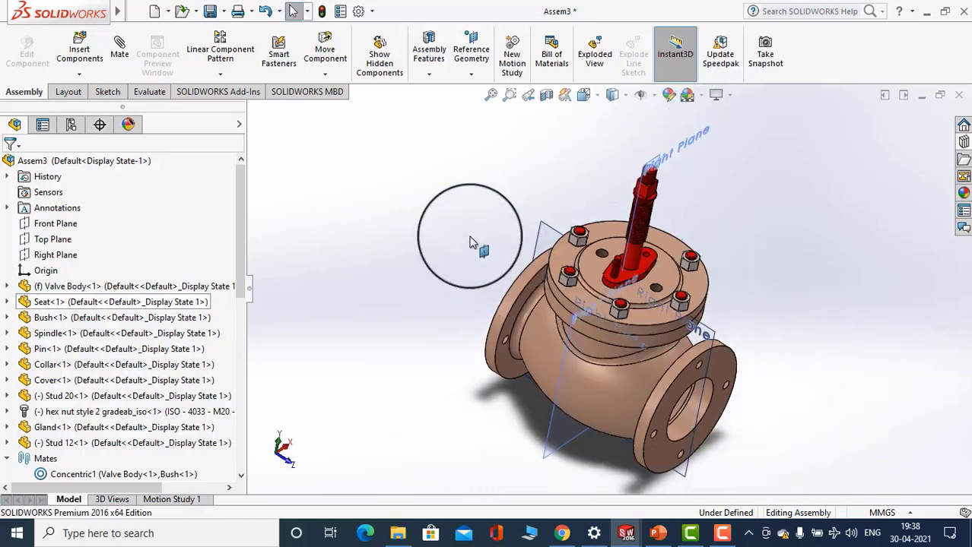
# Section the assembly along the Front Plane and check how Stud 12 seats in the cover's tapped hole
pyautogui.click(546, 95)
pyautogui.moveTo(633, 362); pyautogui.dragTo(558, 288, button='middle')
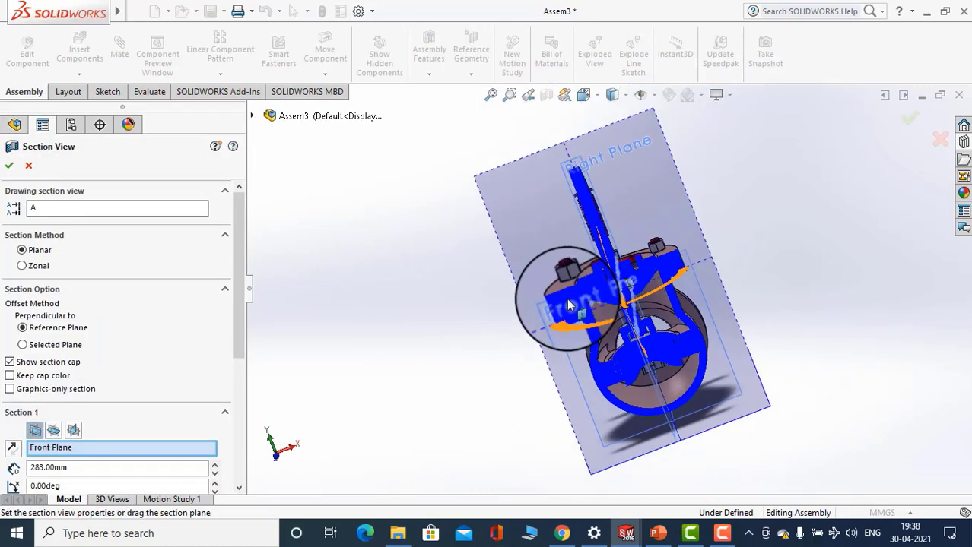
pyautogui.scroll(-10, 593, 293)
pyautogui.scroll(-8, 595, 298)
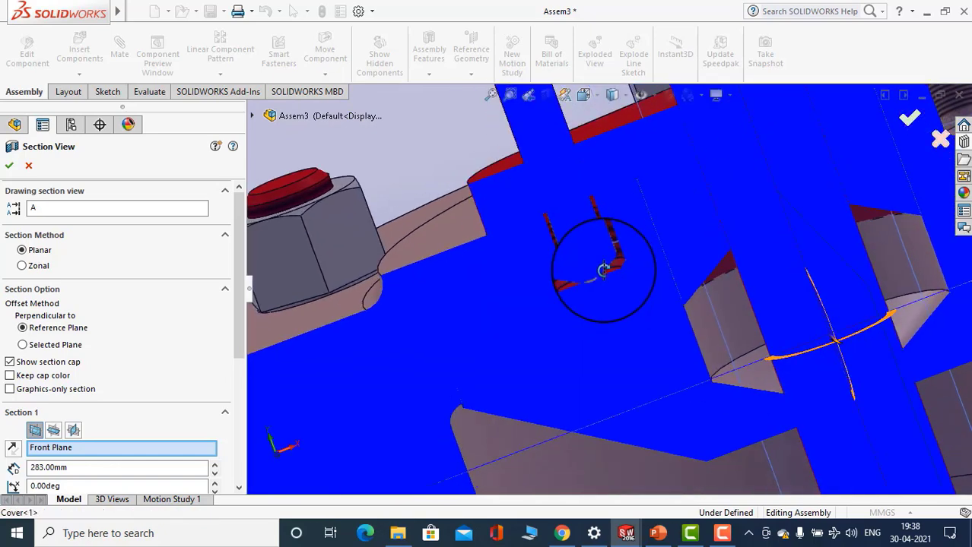
pyautogui.scroll(10, 595, 297)
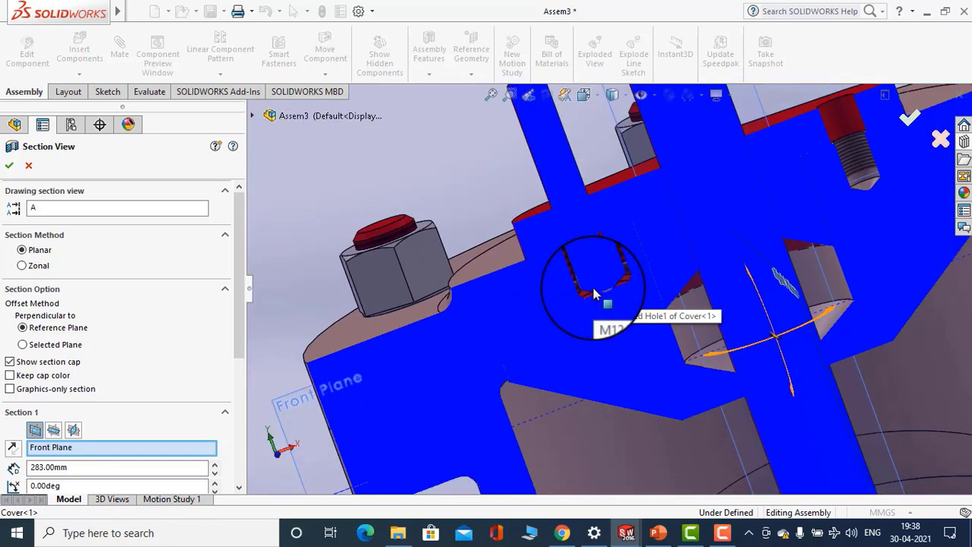
pyautogui.click(9, 167)
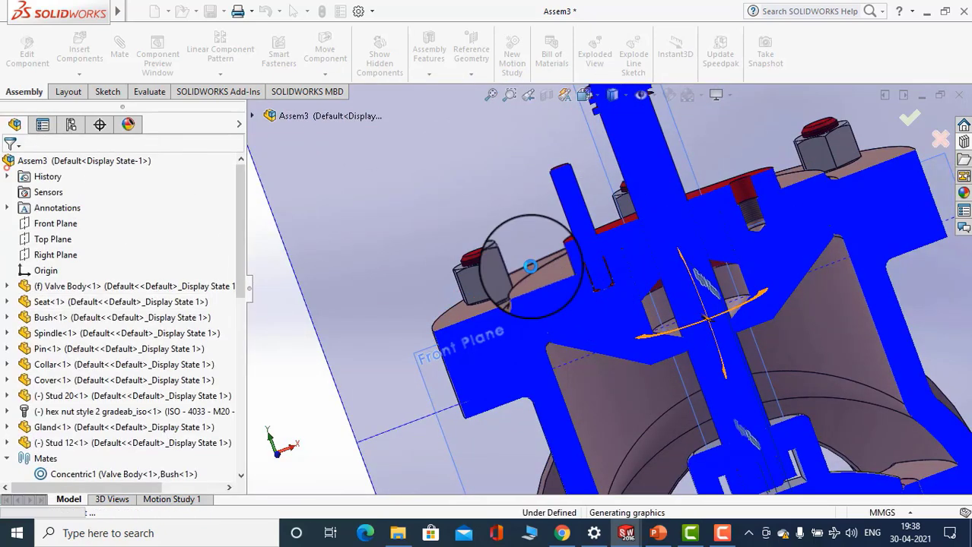
# Mirror the Stud 12 component about the valve body's Right Plane onto the opposite side of the gland
pyautogui.moveTo(531, 275); pyautogui.dragTo(630, 218, button='middle')
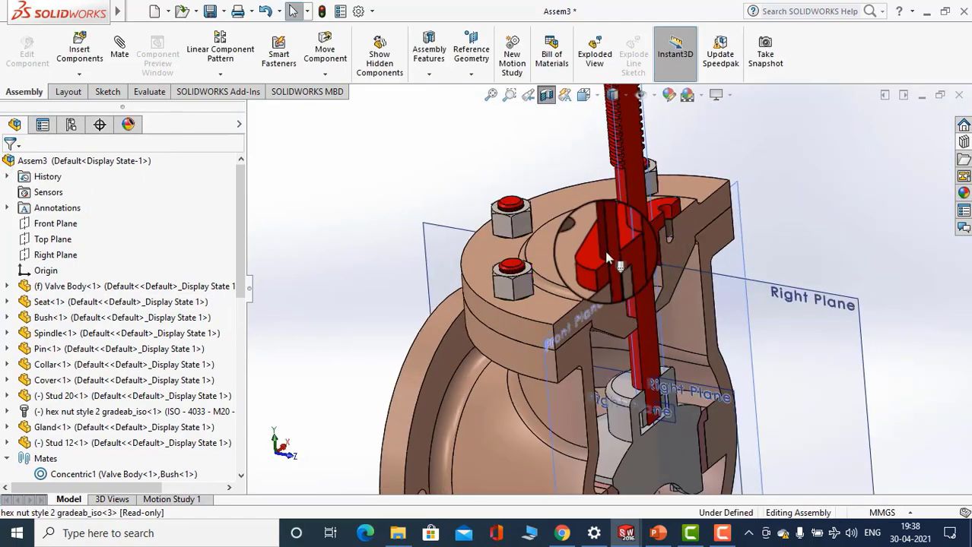
pyautogui.moveTo(599, 272)
pyautogui.mouseDown(button='middle')
pyautogui.moveTo(622, 256)
pyautogui.moveTo(609, 257)
pyautogui.mouseUp(button='middle')
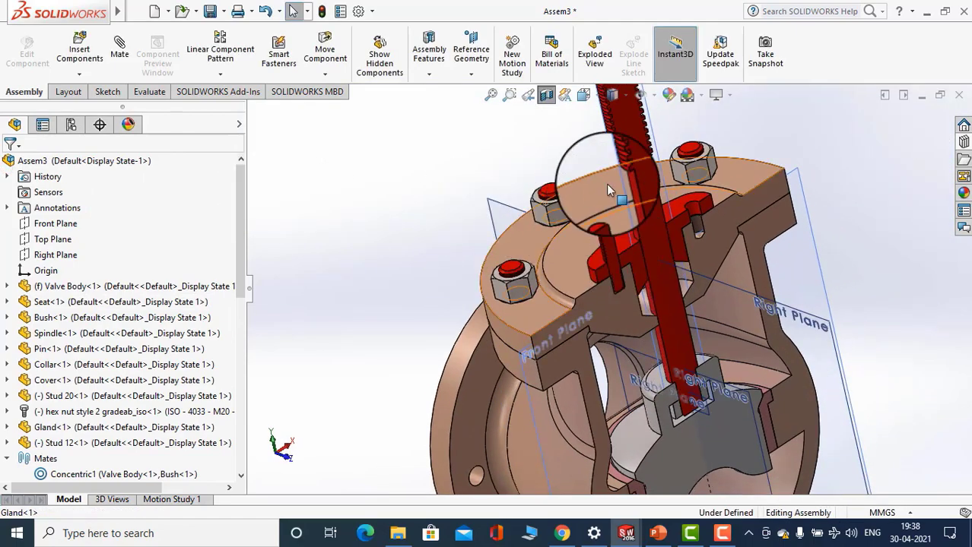
pyautogui.scroll(-10, 606, 184)
pyautogui.click(608, 335)
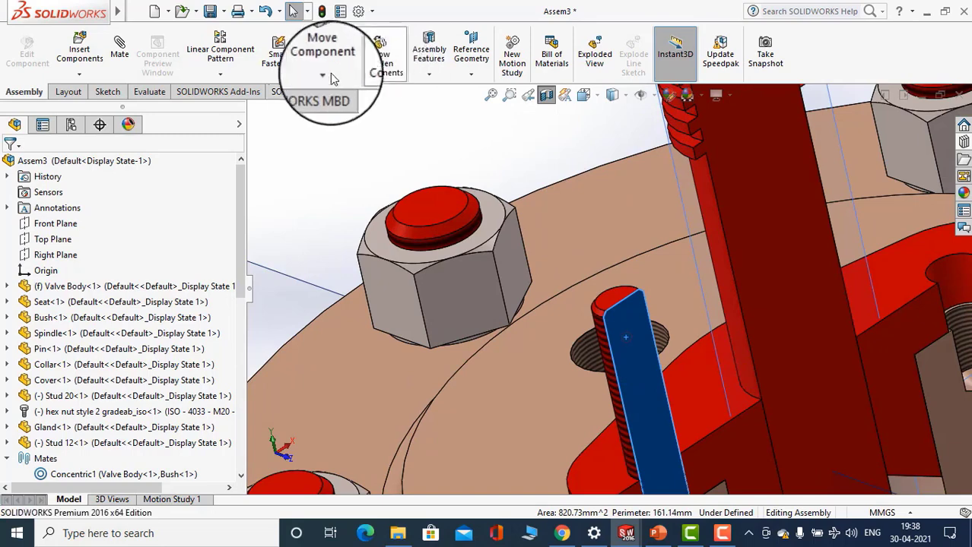
pyautogui.click(220, 74)
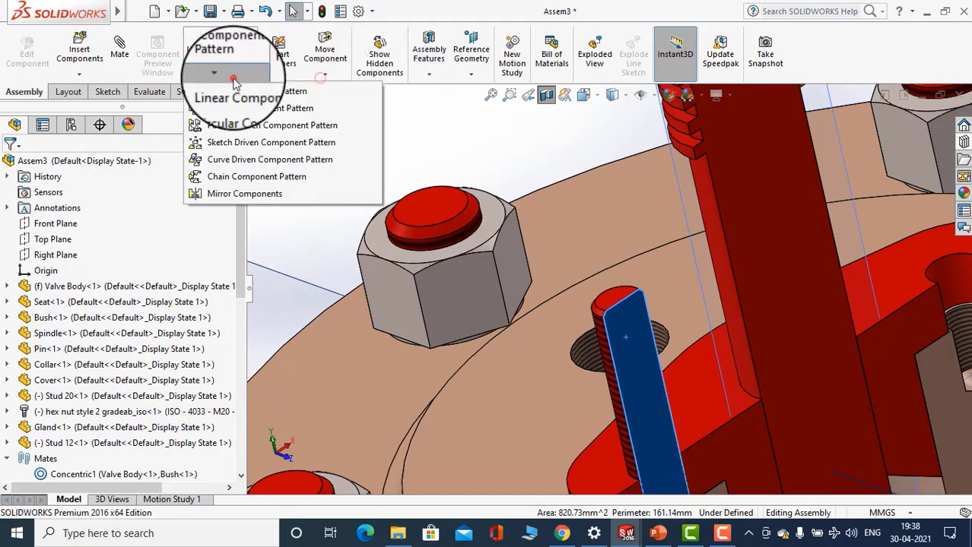
pyautogui.click(227, 194)
pyautogui.scroll(10, 476, 173)
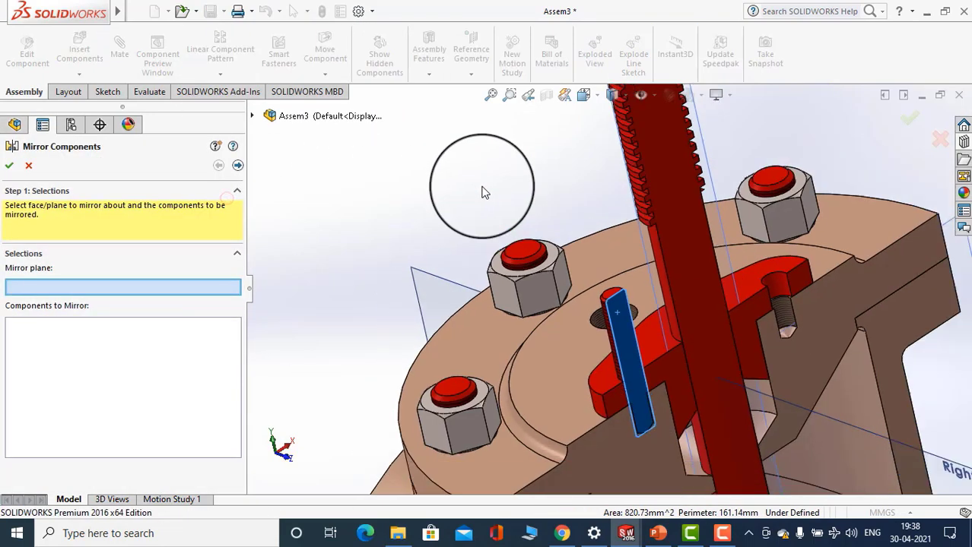
pyautogui.moveTo(448, 233); pyautogui.dragTo(429, 284, button='middle')
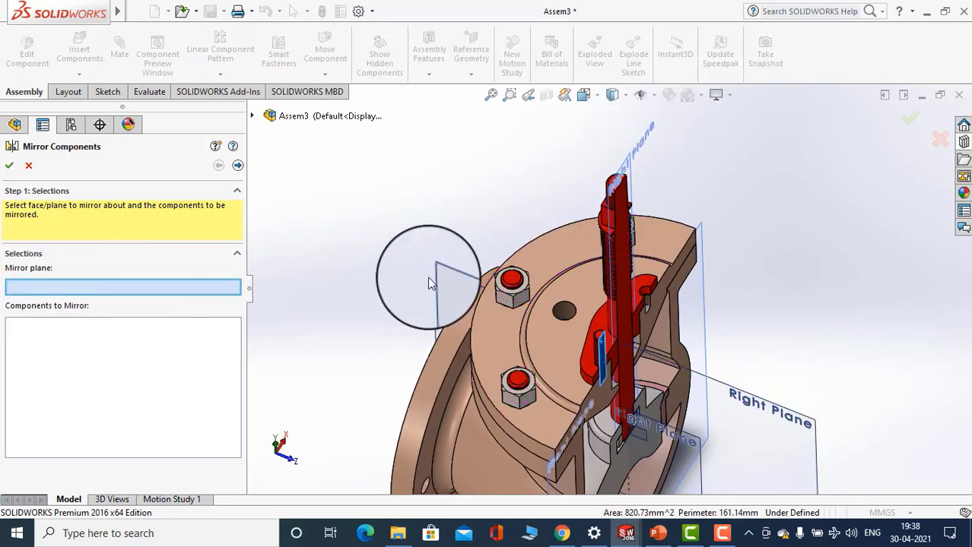
pyautogui.click(438, 278)
pyautogui.moveTo(429, 208); pyautogui.dragTo(559, 329, button='middle')
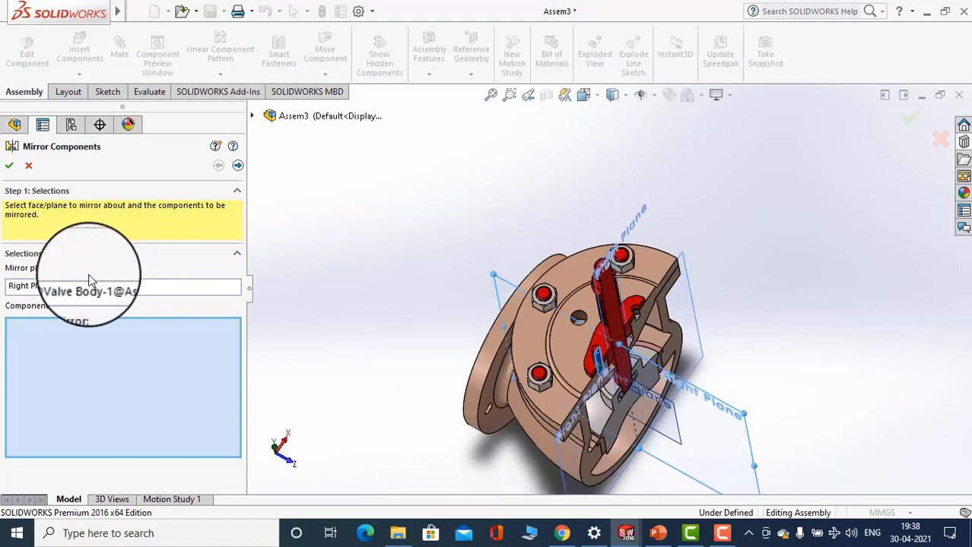
pyautogui.scroll(-8, 567, 376)
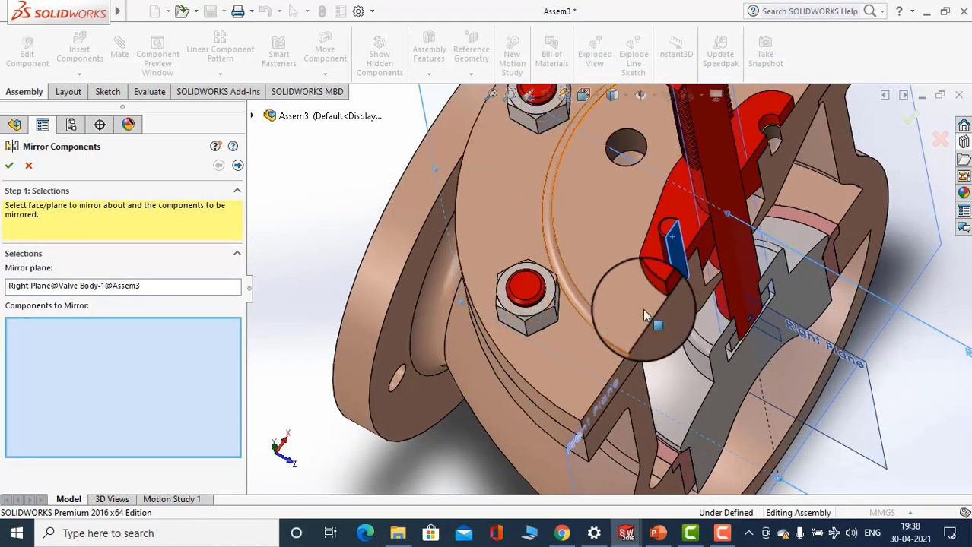
pyautogui.click(11, 167)
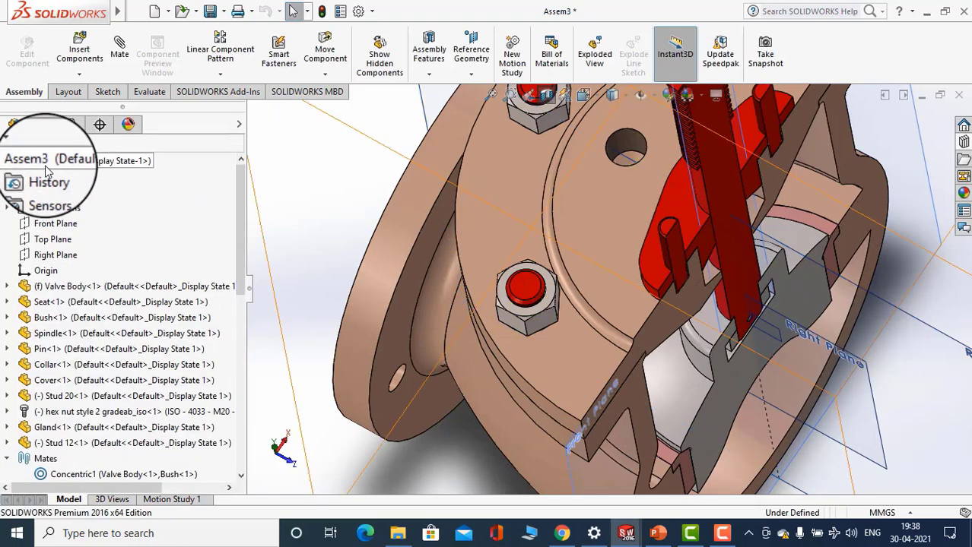
pyautogui.moveTo(380, 365); pyautogui.dragTo(381, 254, button='middle')
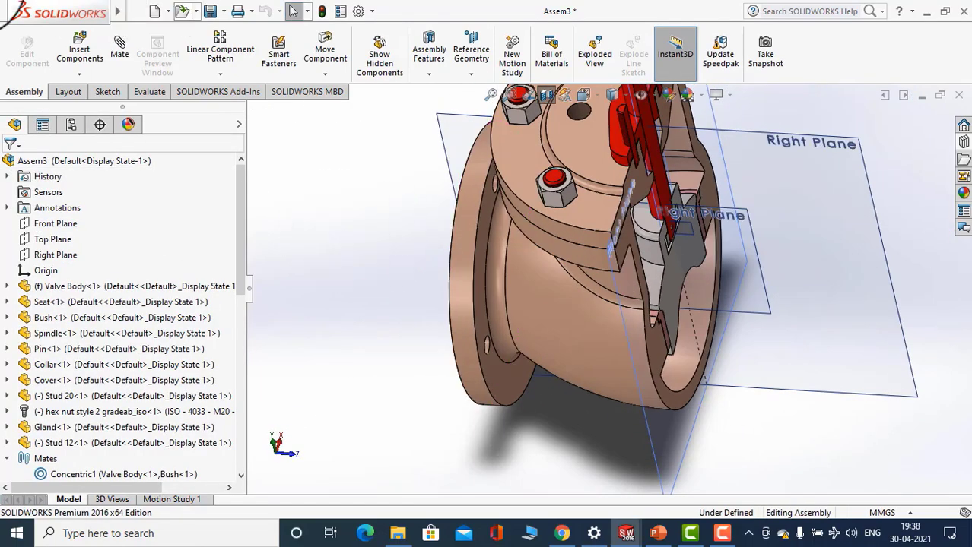
pyautogui.click(91, 45)
pyautogui.click(115, 376)
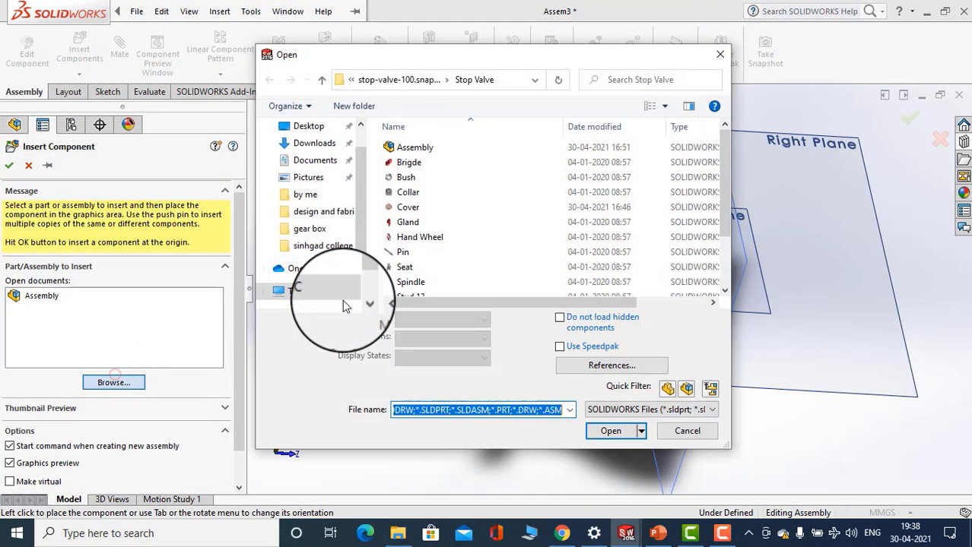
pyautogui.click(719, 54)
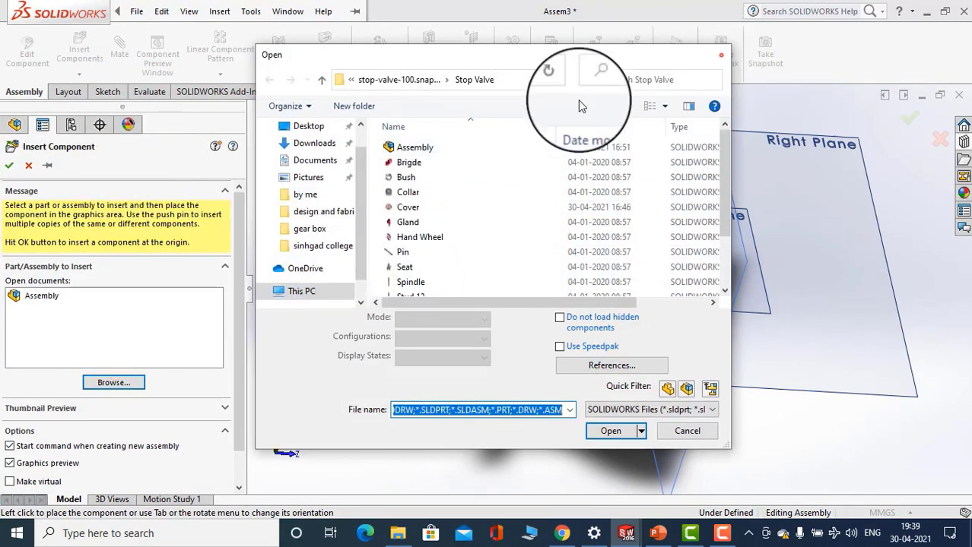
pyautogui.click(28, 165)
# Insert a Toolbox Hex Nut Style 1 ISO - 4032 into the assembly with size M12
pyautogui.moveTo(481, 243); pyautogui.dragTo(635, 216, button='middle')
pyautogui.scroll(3, 635, 216)
pyautogui.scroll(-3, 672, 156)
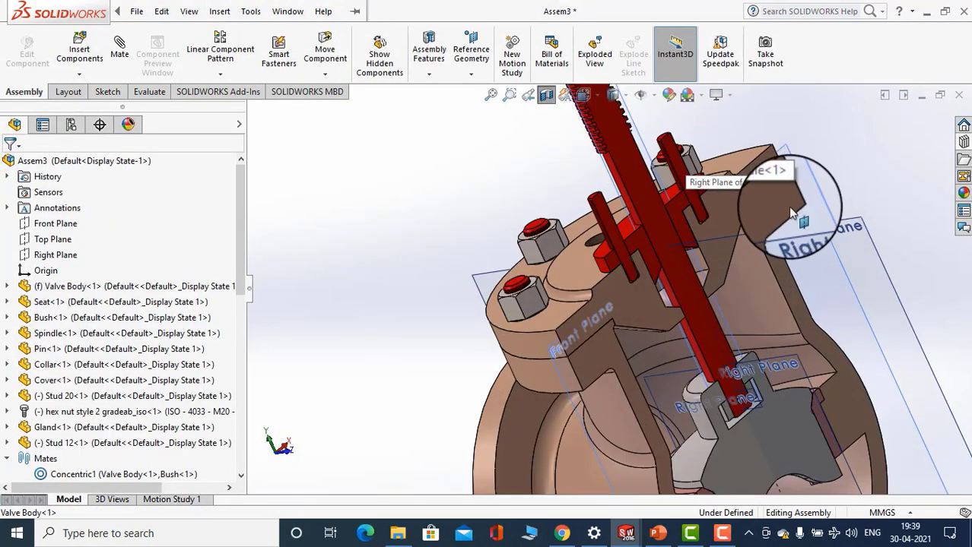
pyautogui.scroll(2, 768, 202)
pyautogui.scroll(-4, 672, 243)
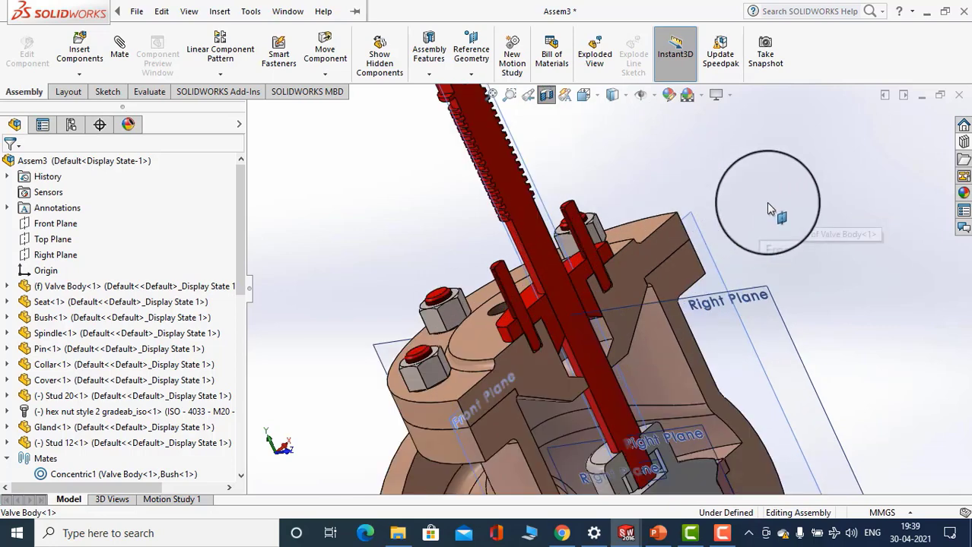
pyautogui.click(961, 144)
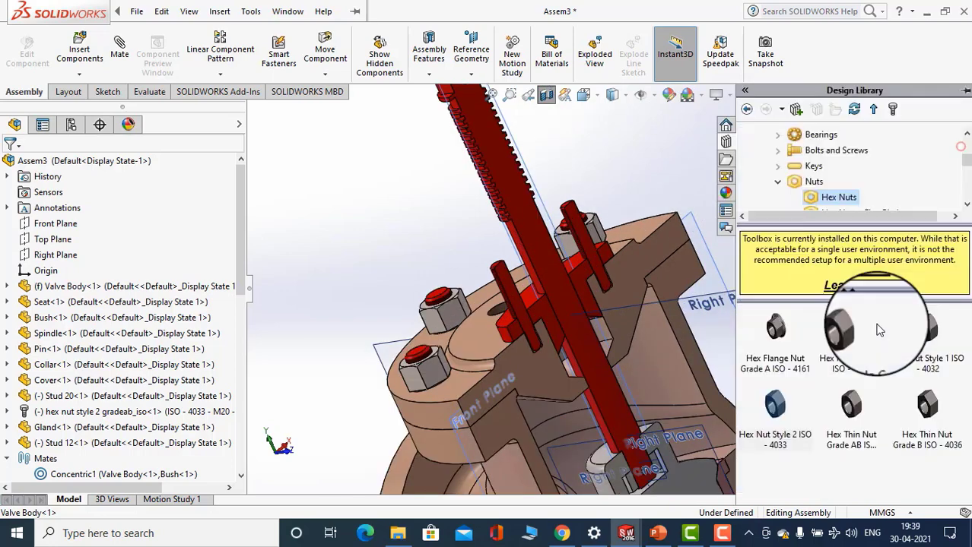
pyautogui.rightClick(927, 333)
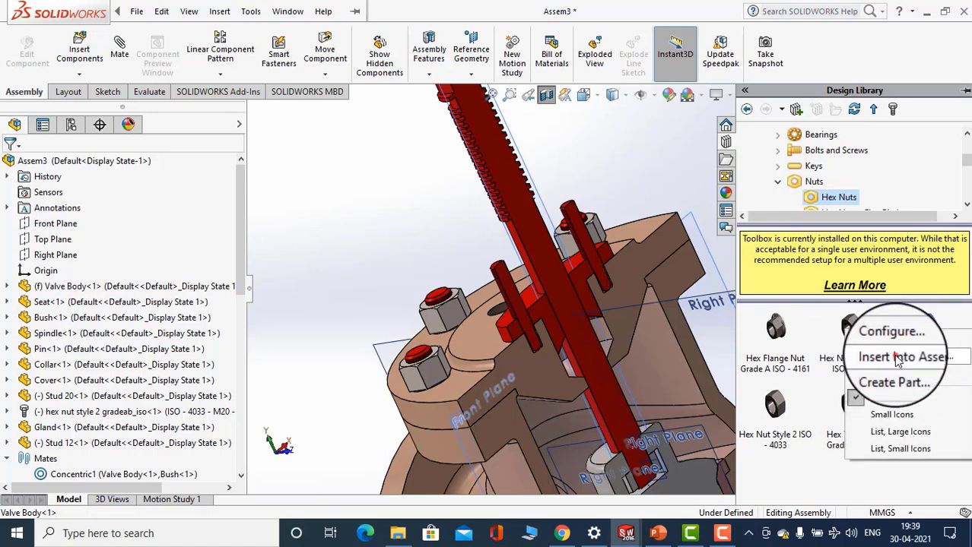
pyautogui.click(897, 357)
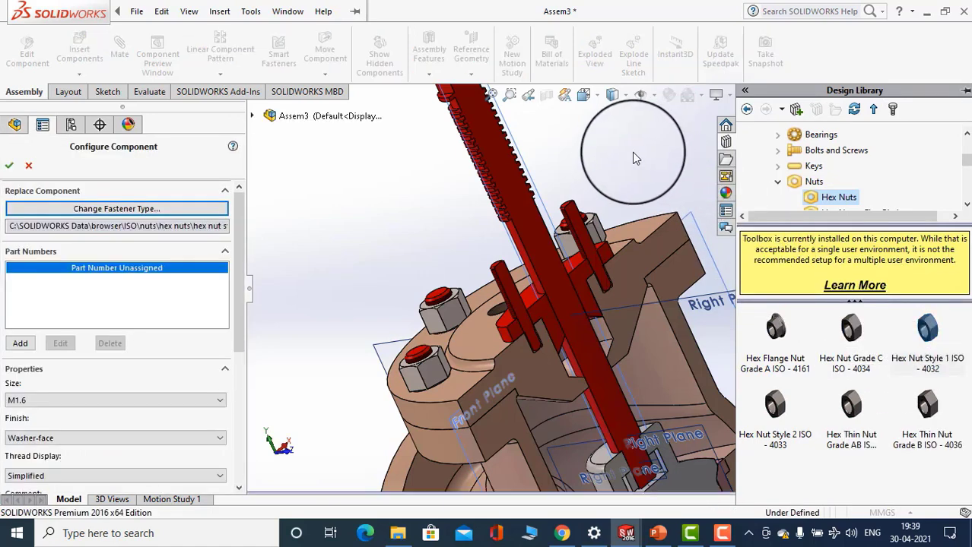
pyautogui.click(36, 405)
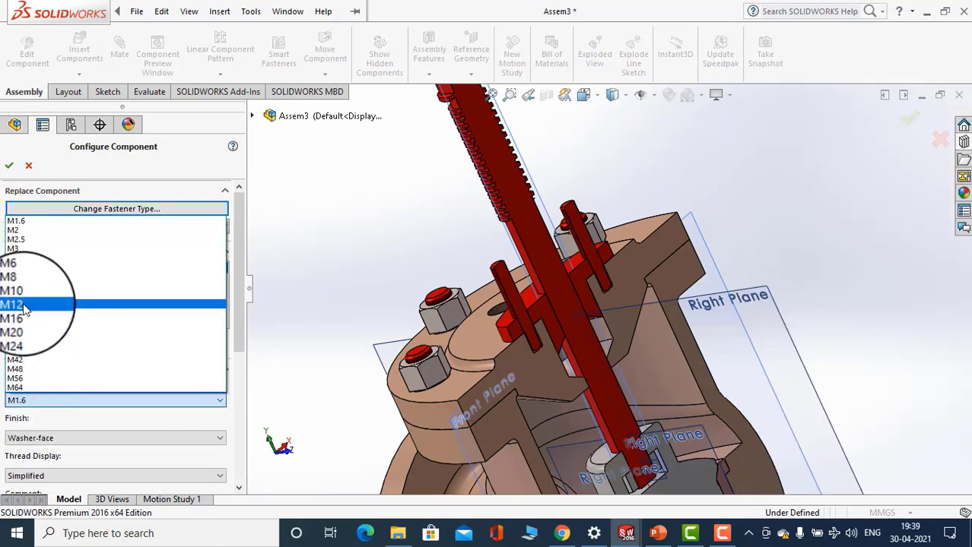
pyautogui.click(23, 304)
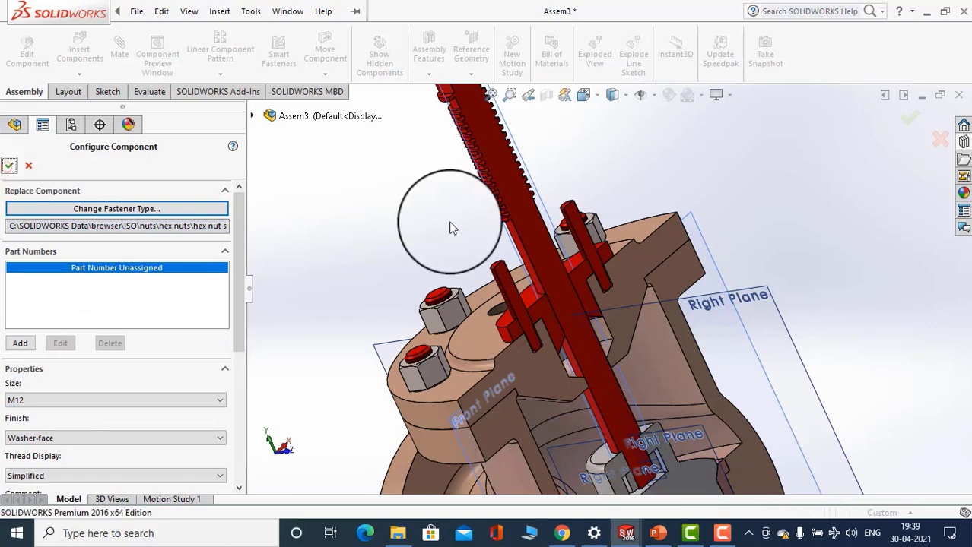
pyautogui.click(621, 195)
pyautogui.scroll(9, 631, 213)
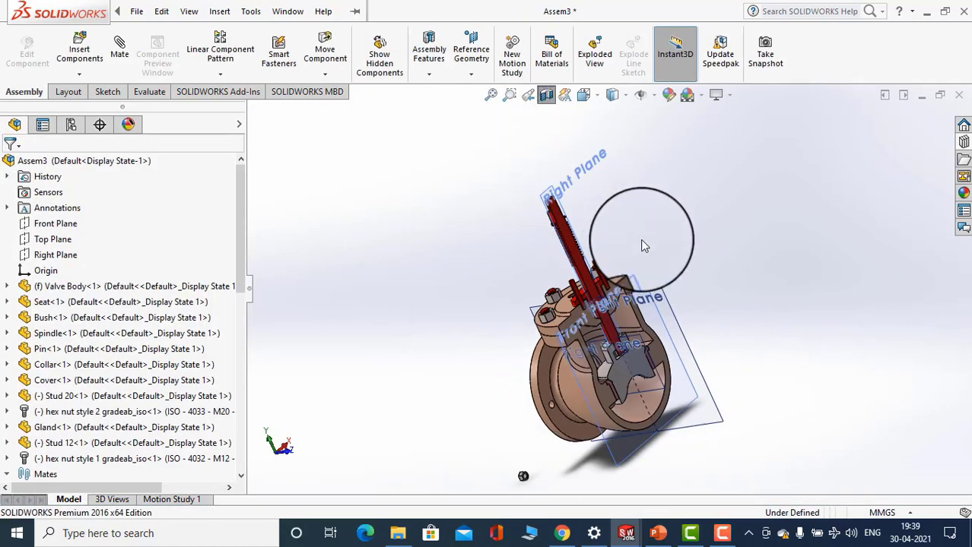
pyautogui.scroll(-6, 559, 465)
pyautogui.scroll(-5, 532, 327)
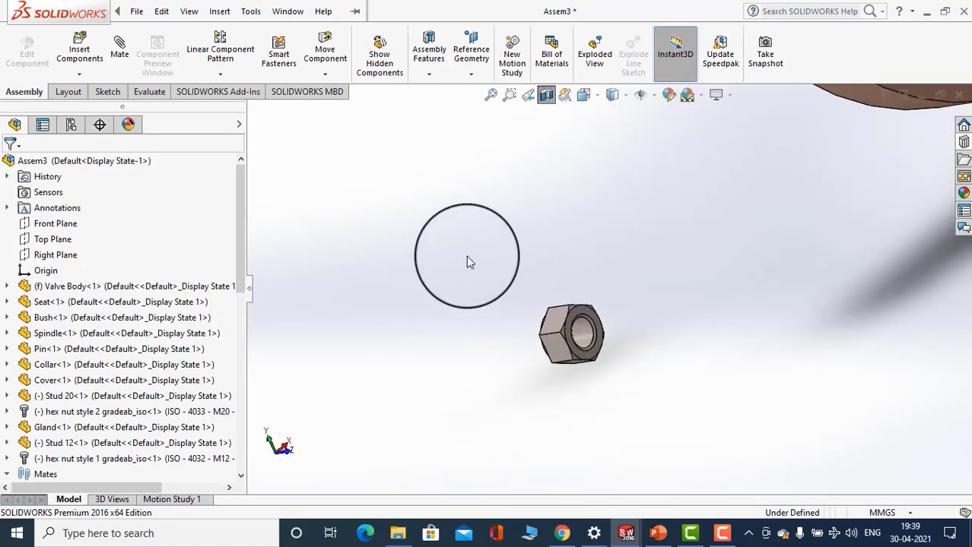
# Mate the M12 hex nut's bore concentric with the mirrored Stud 12 on the gland
pyautogui.moveTo(599, 298); pyautogui.dragTo(456, 236, button='middle')
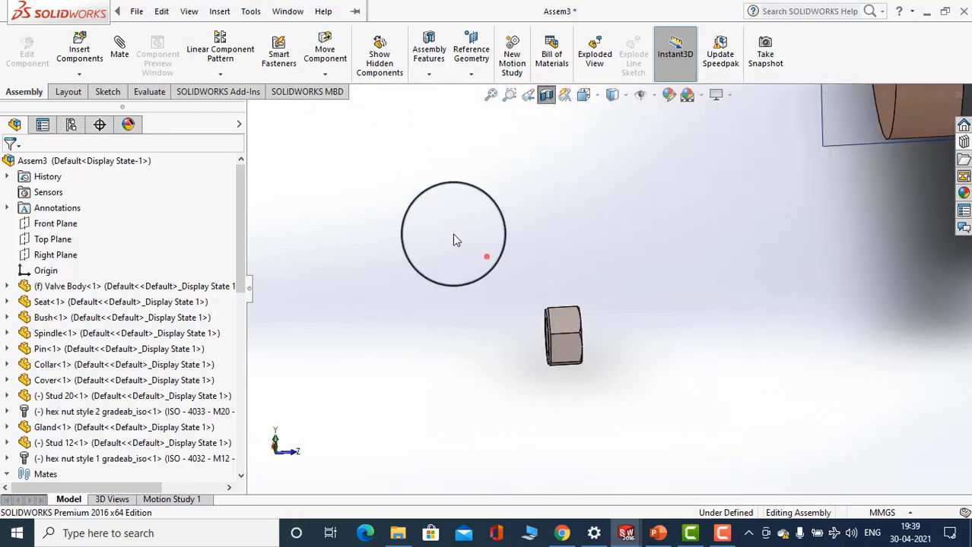
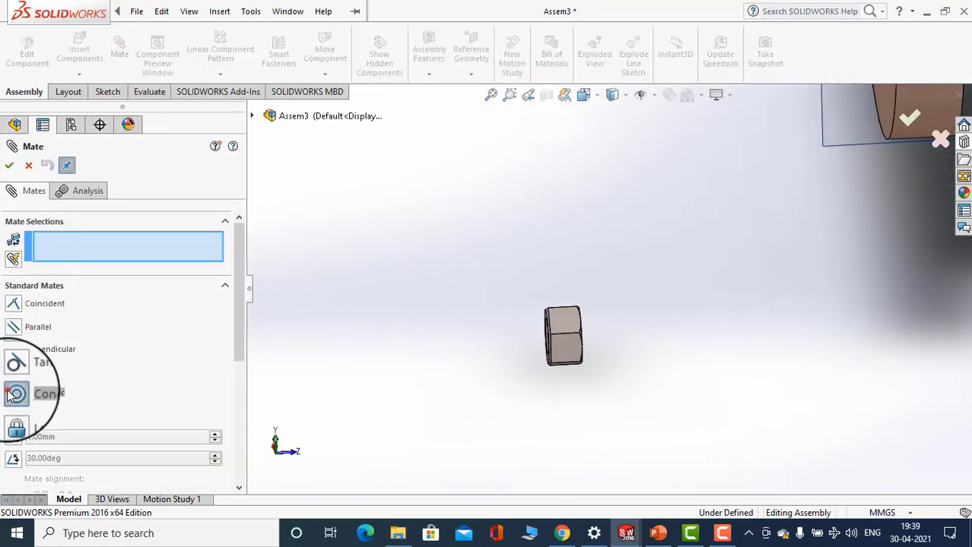
pyautogui.scroll(-6, 612, 314)
pyautogui.moveTo(660, 348); pyautogui.dragTo(699, 356, button='middle')
pyautogui.click(587, 346)
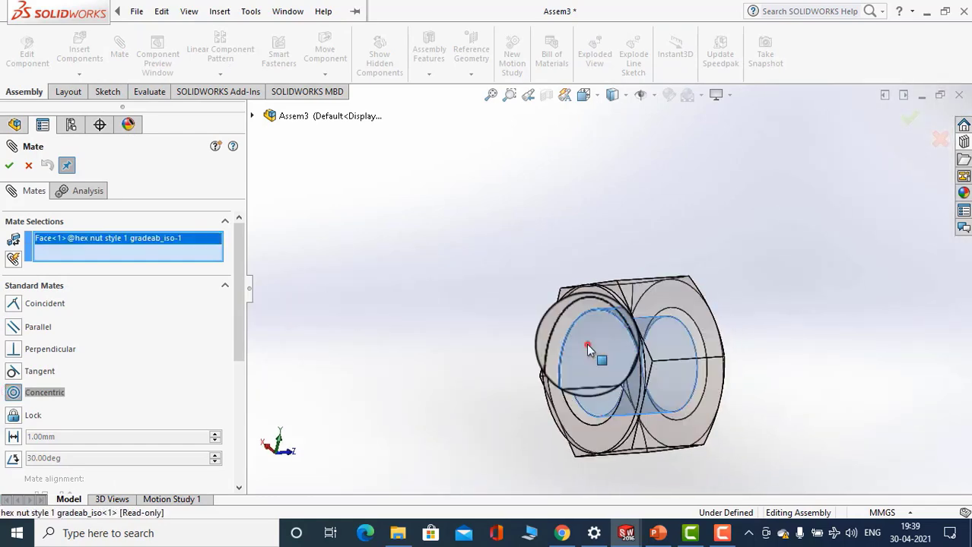
pyautogui.scroll(10, 586, 344)
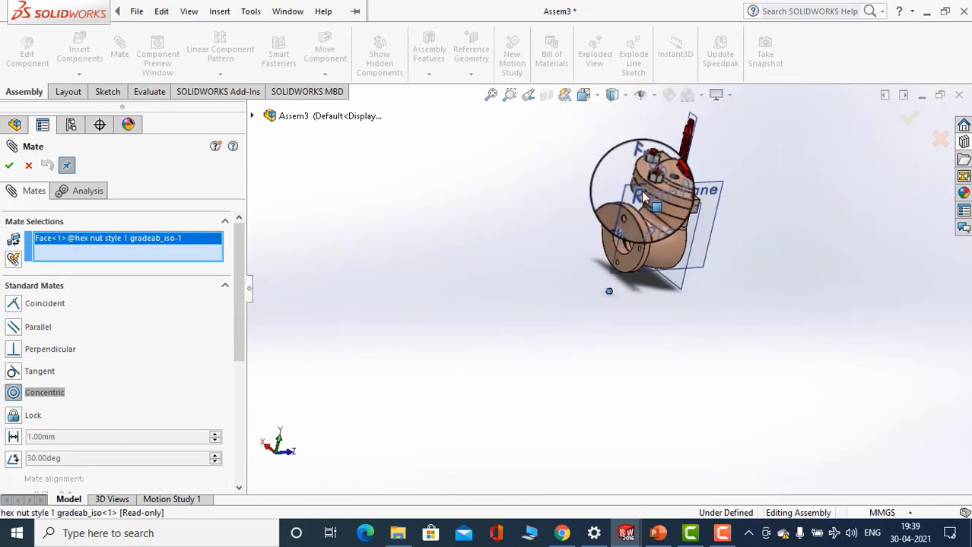
pyautogui.scroll(-10, 641, 191)
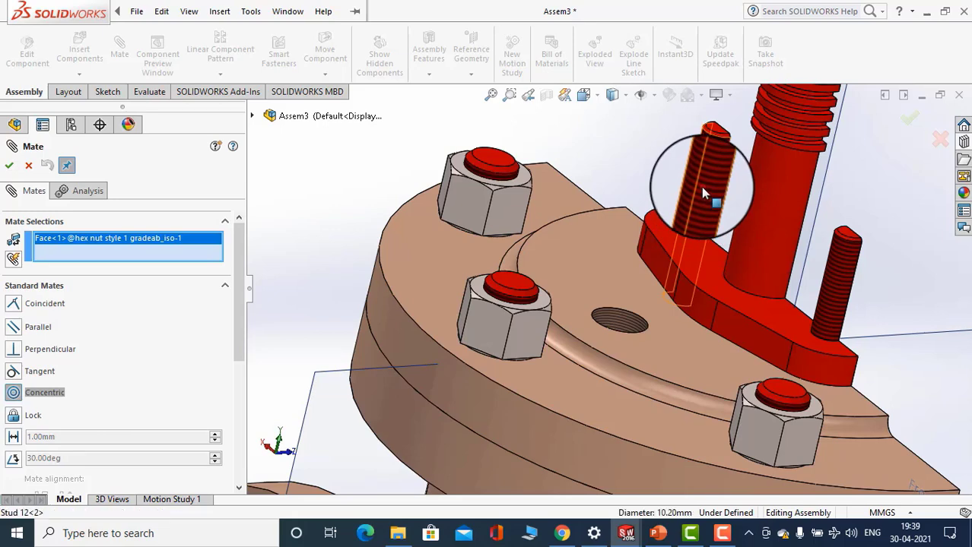
pyautogui.click(701, 187)
pyautogui.scroll(5, 487, 254)
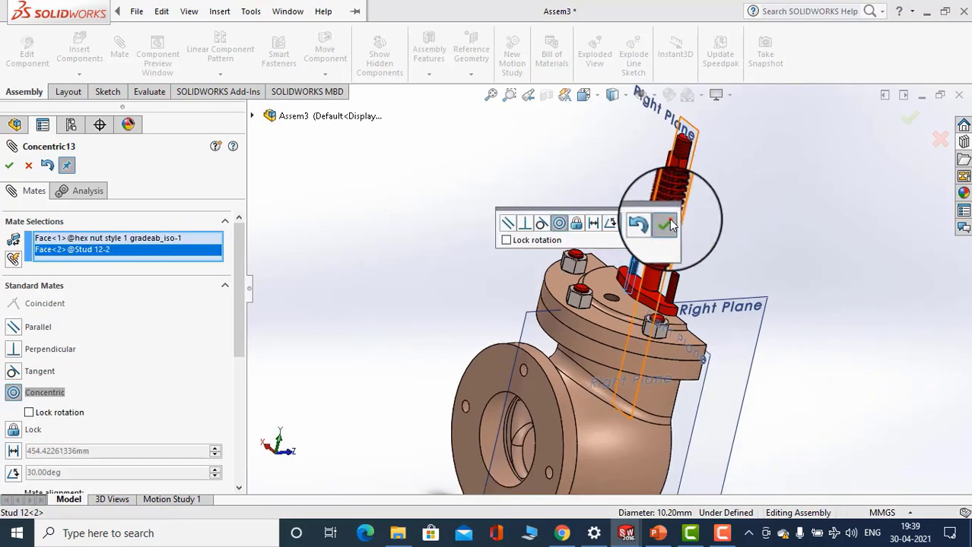
pyautogui.click(666, 223)
# Mate the M12 nut's washer-side bottom face coincident with the gland flange's top face and finish mating
pyautogui.scroll(10, 549, 321)
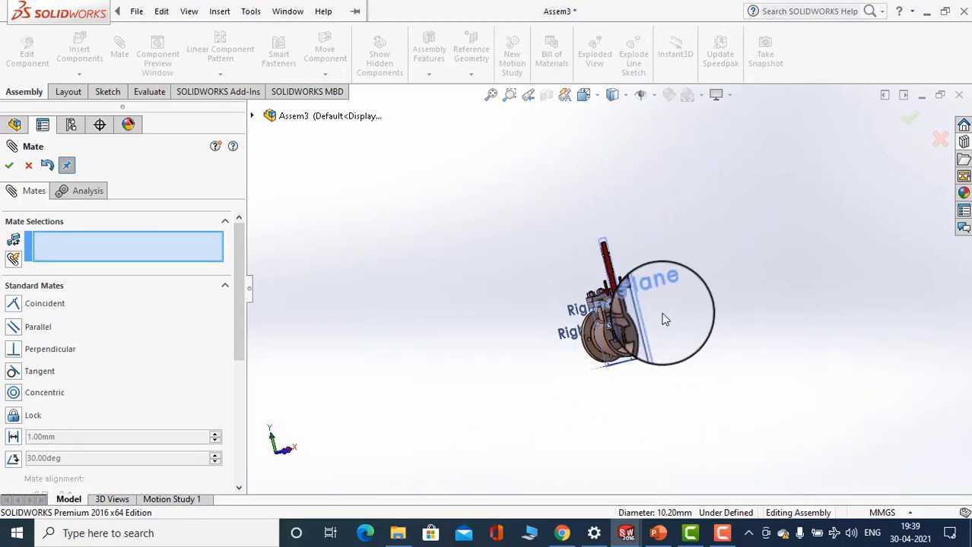
pyautogui.scroll(-10, 663, 319)
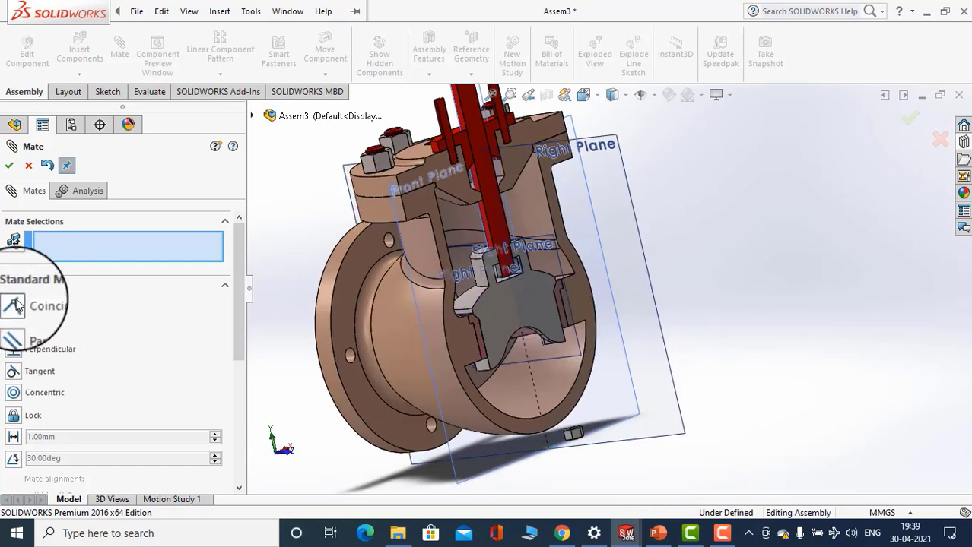
pyautogui.scroll(-8, 434, 402)
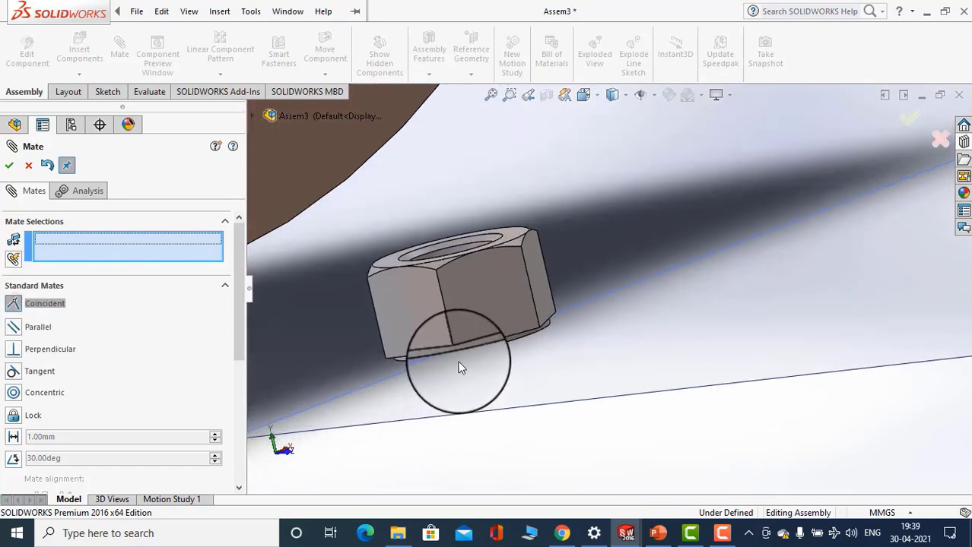
pyautogui.moveTo(460, 365); pyautogui.dragTo(472, 299, button='middle')
pyautogui.scroll(-3, 509, 346)
pyautogui.click(511, 337)
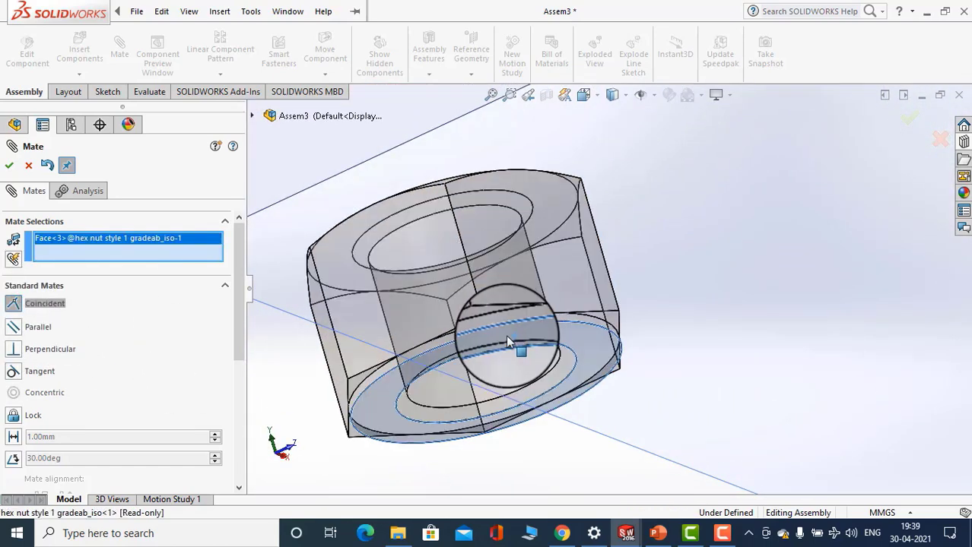
pyautogui.scroll(4, 508, 340)
pyautogui.scroll(10, 510, 342)
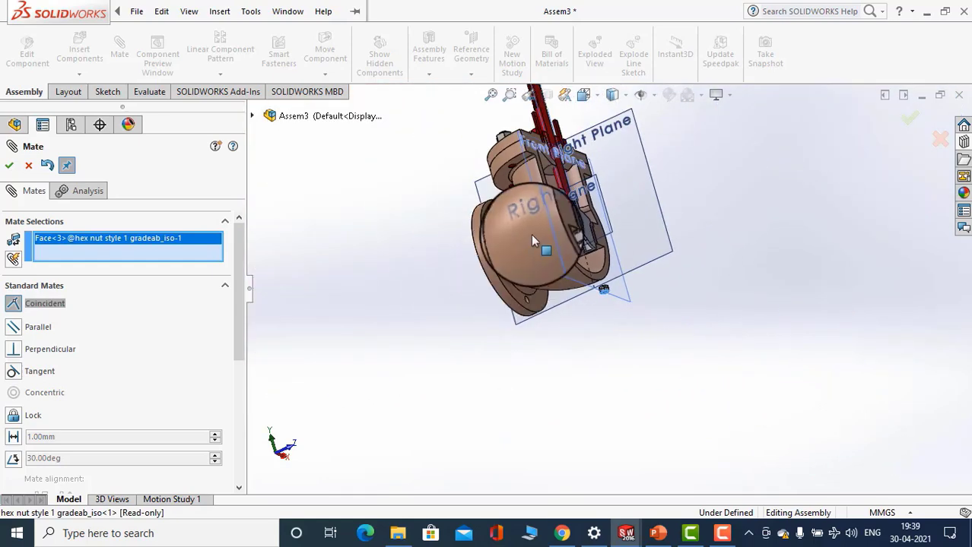
pyautogui.scroll(-4, 541, 232)
pyautogui.scroll(6, 530, 239)
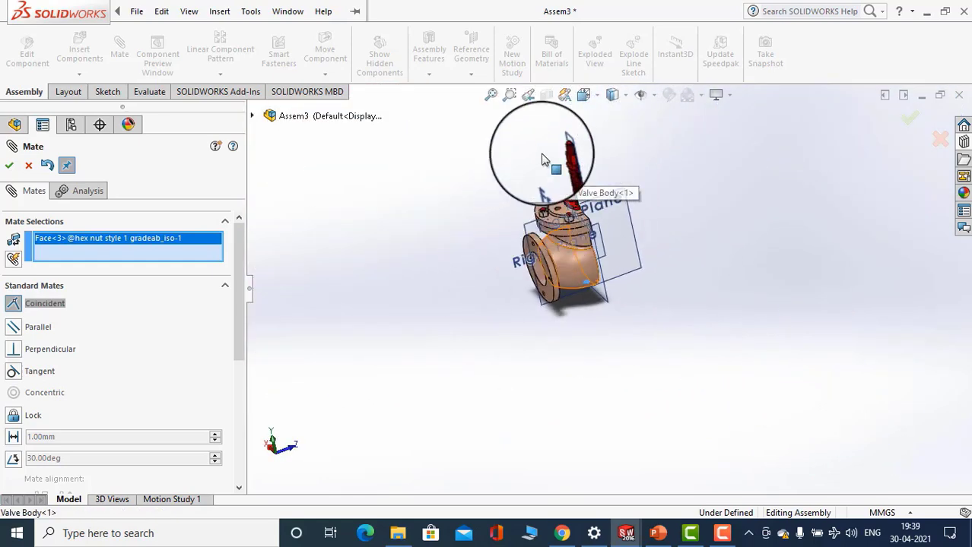
pyautogui.scroll(-6, 559, 126)
pyautogui.scroll(-5, 618, 327)
pyautogui.click(616, 349)
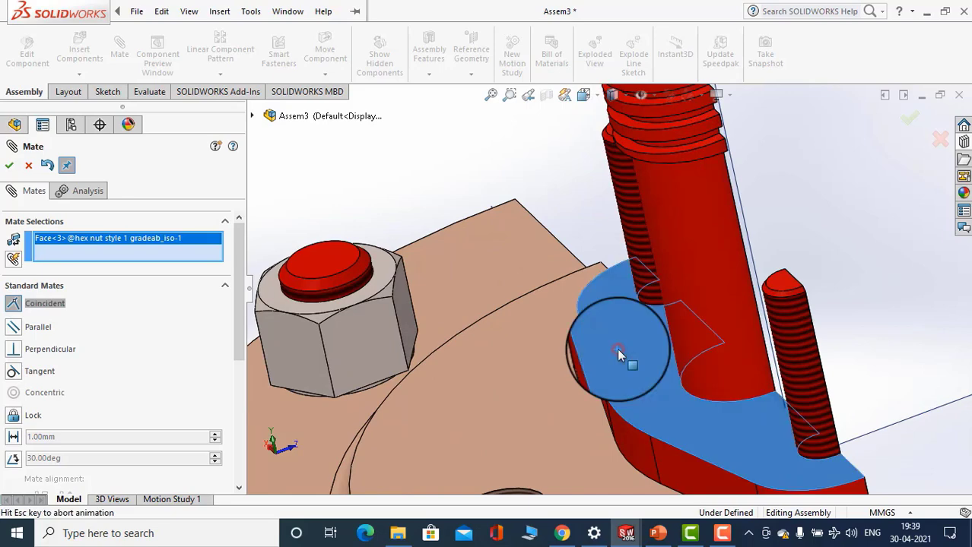
pyautogui.click(778, 372)
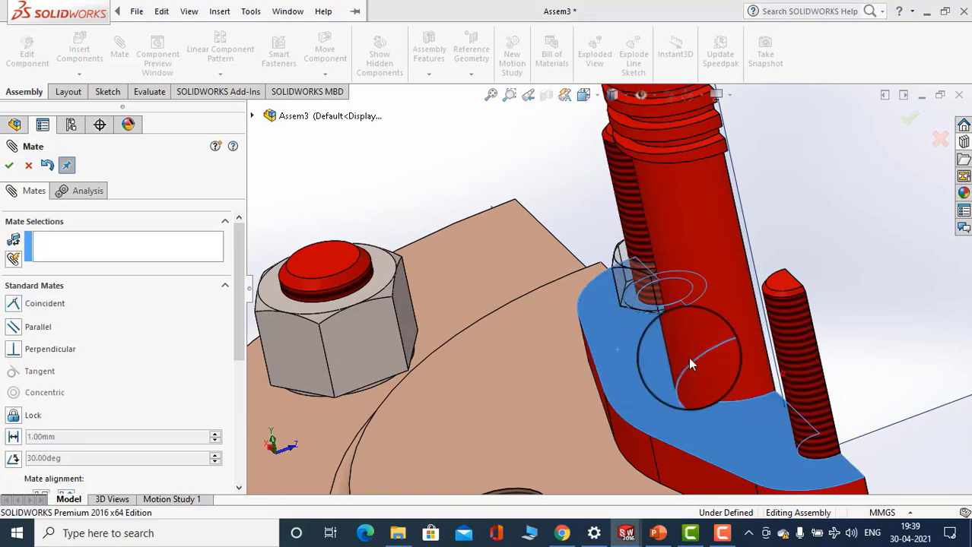
pyautogui.click(8, 166)
# Mirror the M12 hex nut about the valve body's Right Plane onto the other gland stud
pyautogui.scroll(2, 459, 281)
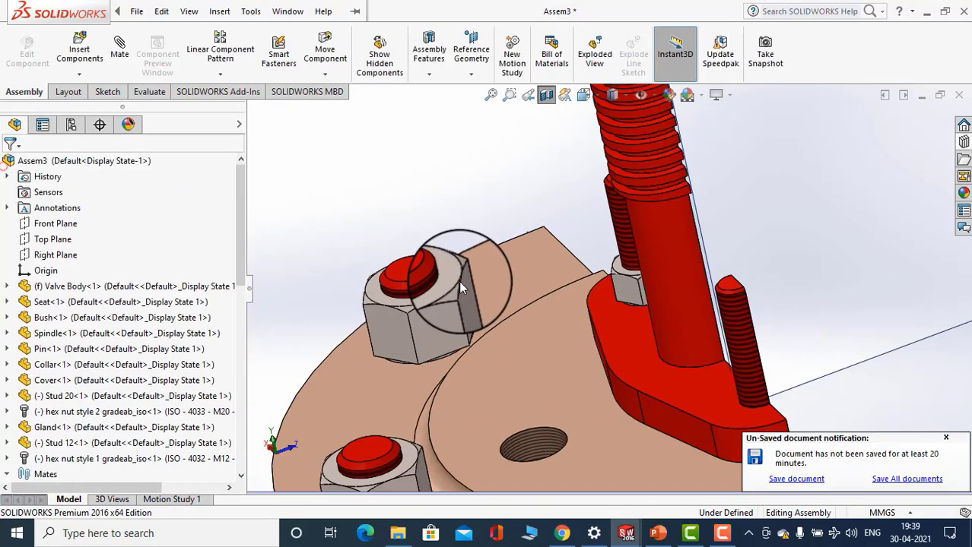
pyautogui.moveTo(460, 284); pyautogui.dragTo(547, 303, button='middle')
pyautogui.scroll(-3, 612, 293)
pyautogui.click(659, 287)
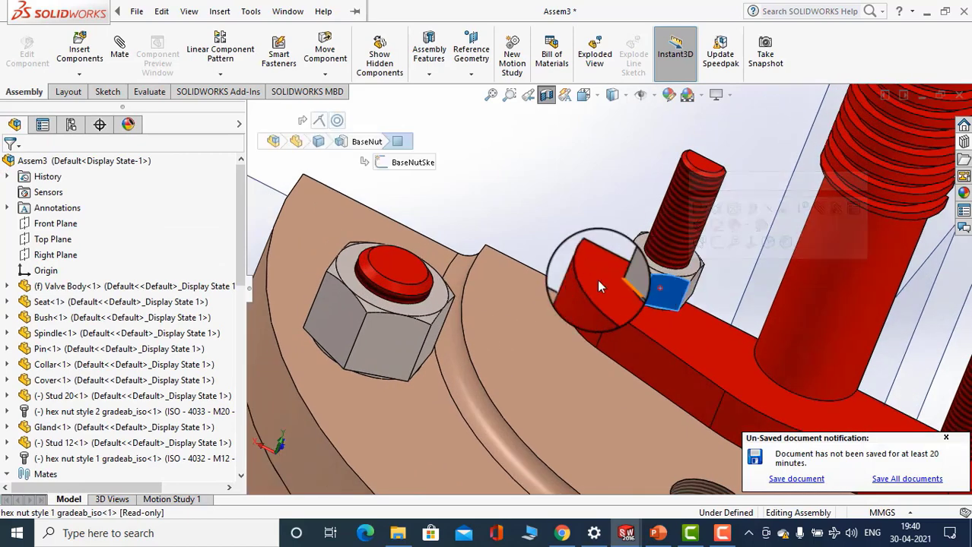
pyautogui.scroll(4, 432, 250)
pyautogui.scroll(2, 432, 251)
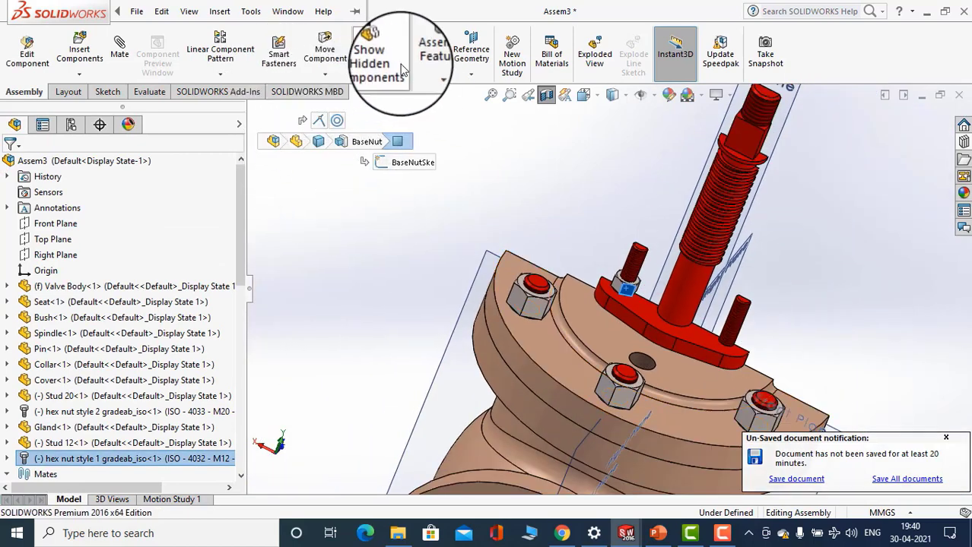
pyautogui.click(220, 74)
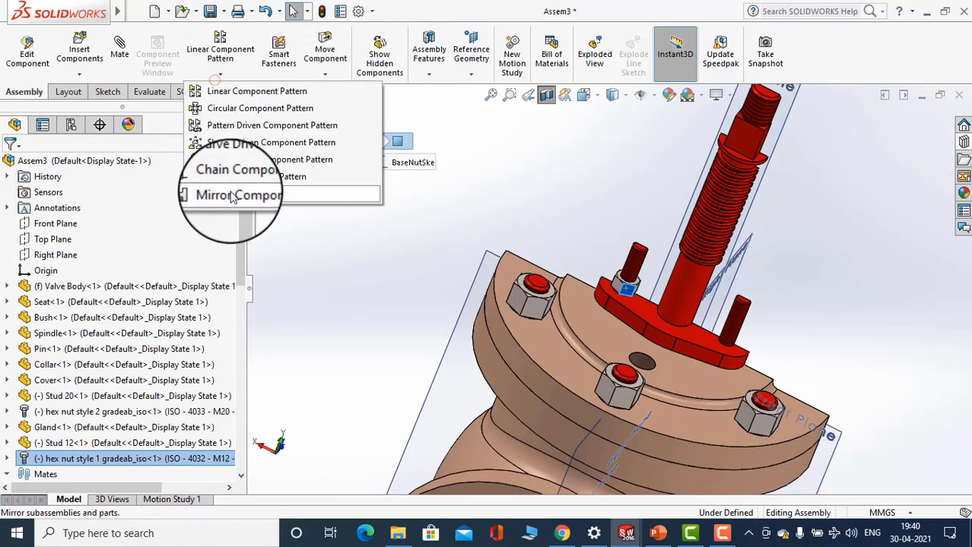
pyautogui.click(228, 193)
pyautogui.scroll(3, 536, 319)
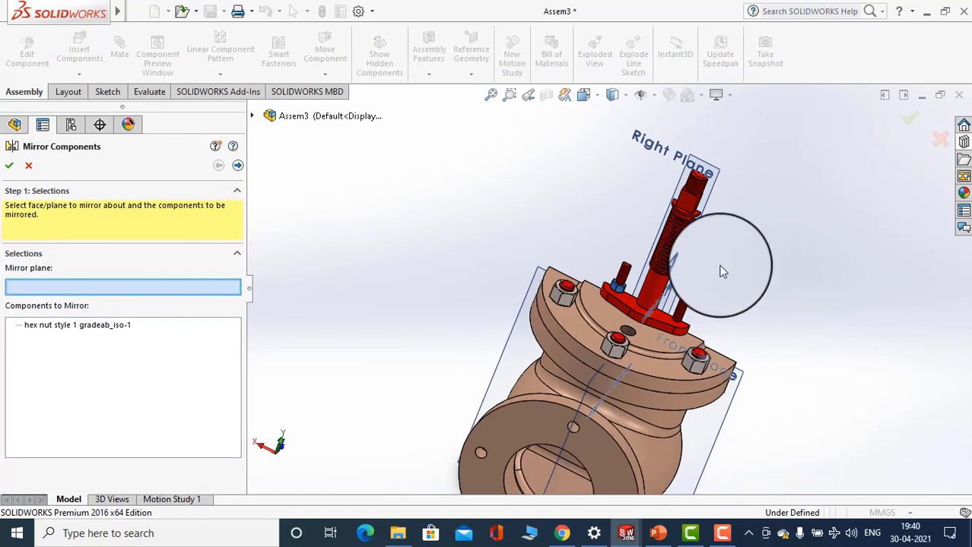
pyautogui.moveTo(726, 317); pyautogui.dragTo(698, 291, button='middle')
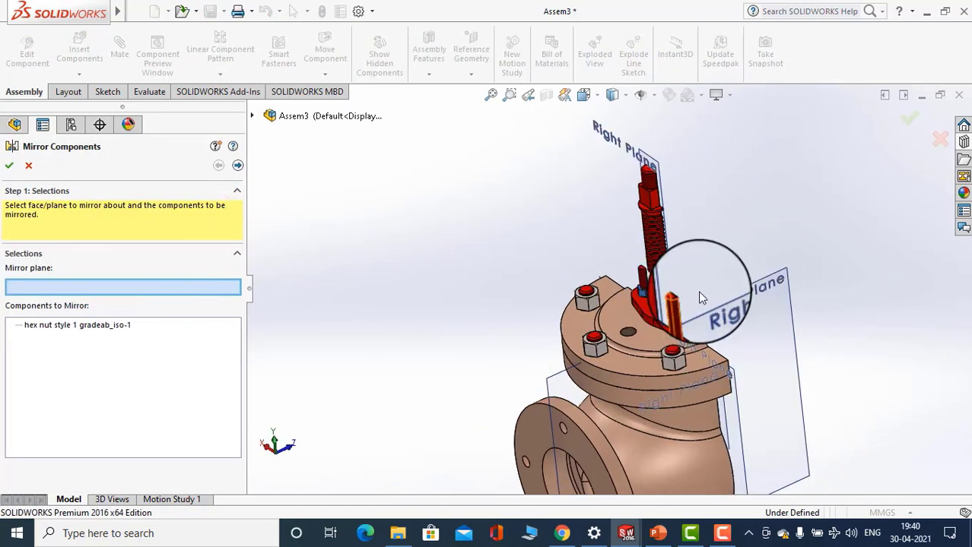
pyautogui.click(778, 278)
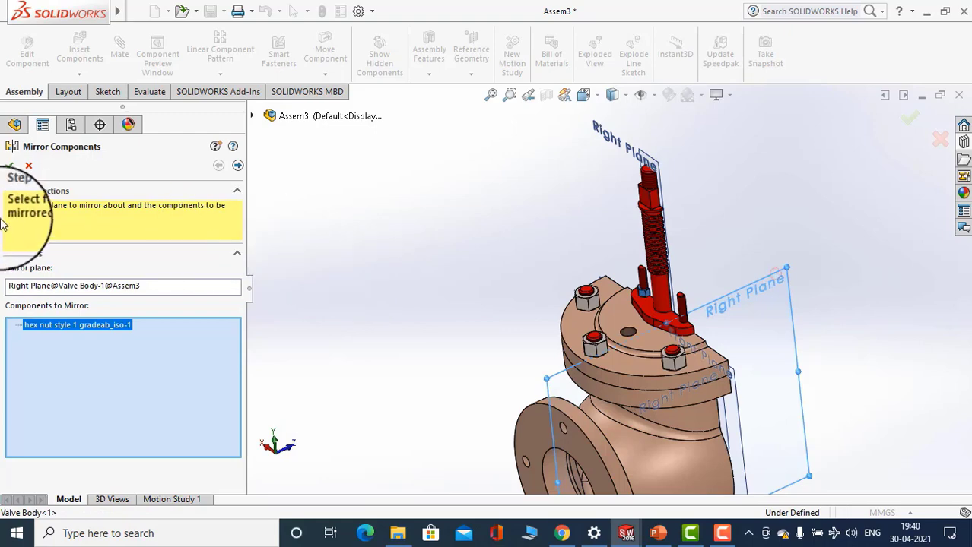
pyautogui.click(6, 165)
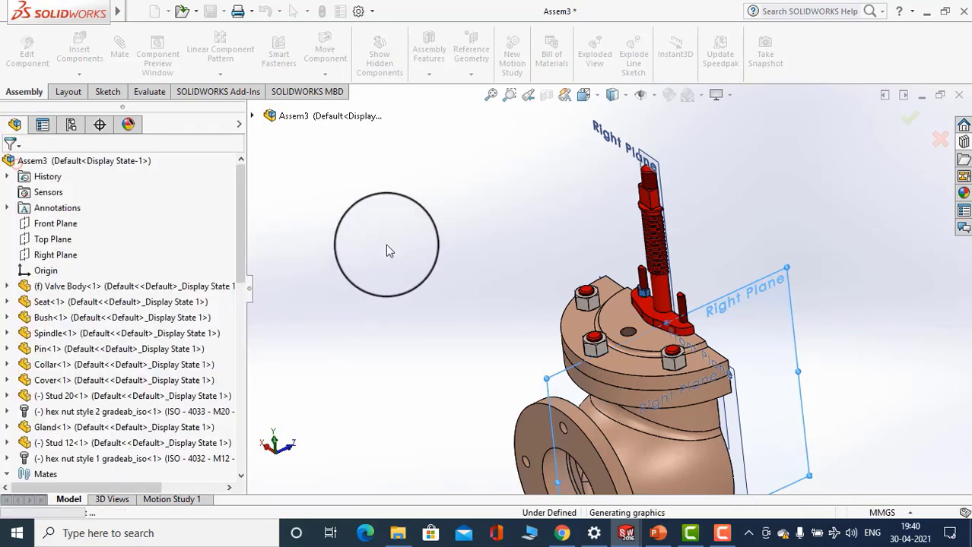
# Insert the Brigde part from the Stop Valve folder and place it beside the upper end of the spindle
pyautogui.moveTo(451, 313); pyautogui.dragTo(424, 320, button='middle')
pyautogui.moveTo(725, 232); pyautogui.dragTo(757, 225, button='middle')
pyautogui.scroll(-2, 737, 197)
pyautogui.scroll(-1, 660, 244)
pyautogui.scroll(-2, 659, 243)
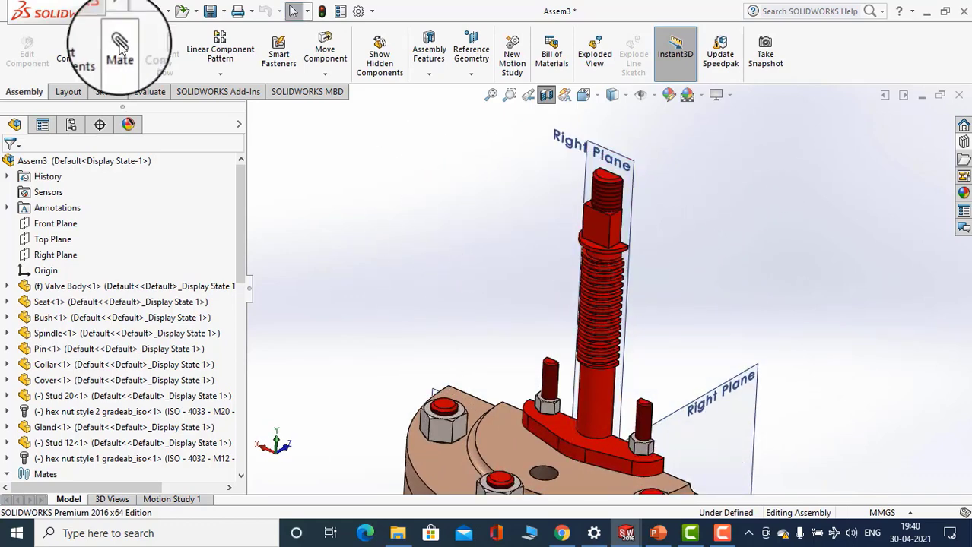
pyautogui.click(94, 50)
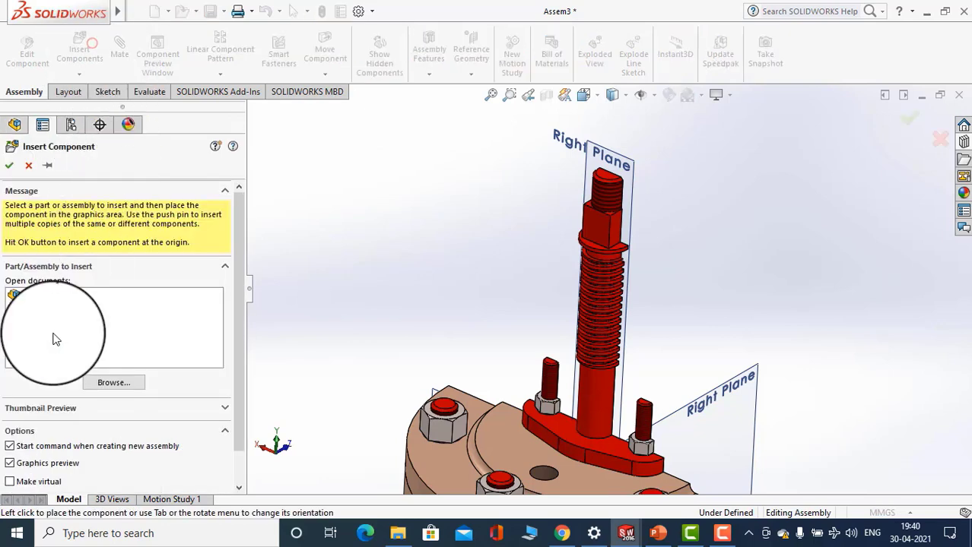
pyautogui.click(112, 385)
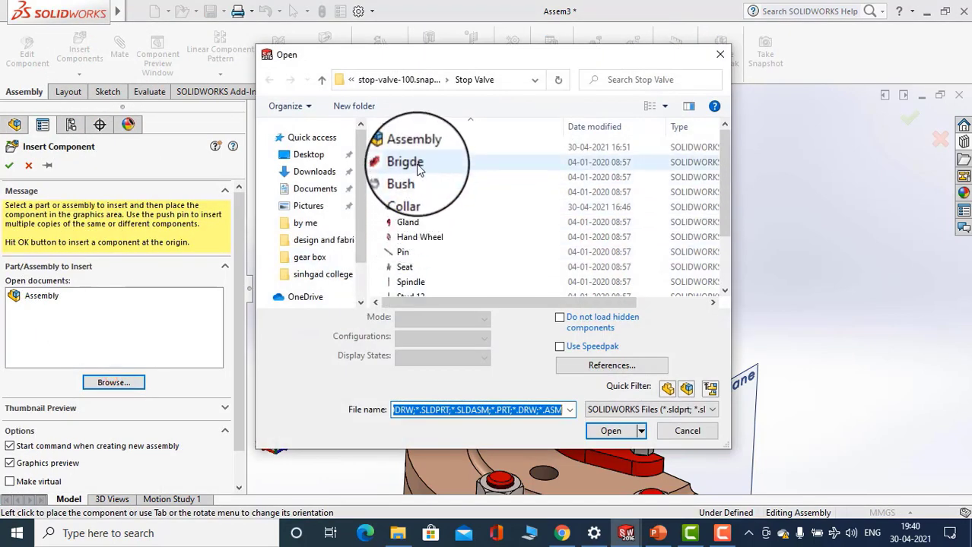
pyautogui.doubleClick(417, 163)
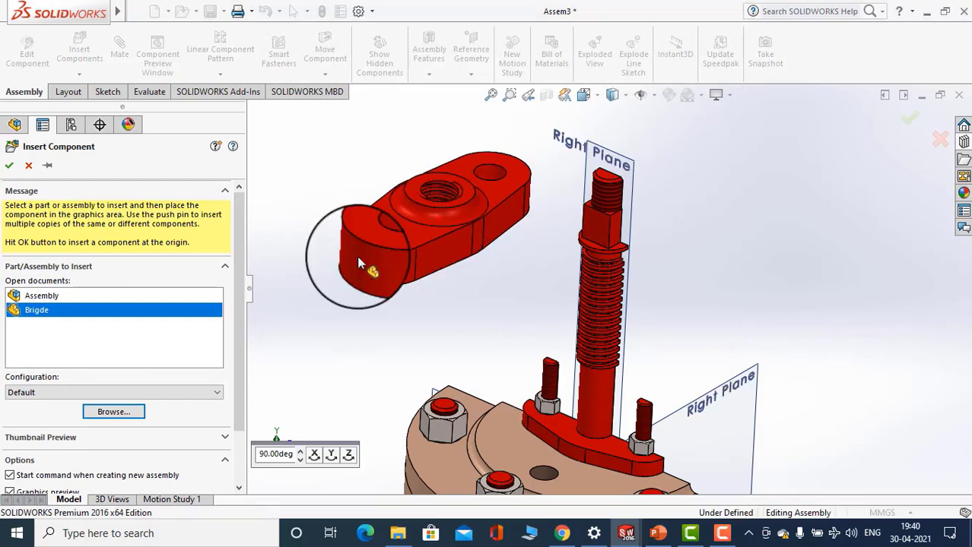
pyautogui.click(357, 259)
# Mate the threaded bore of the Brigde concentric with the spindle's threaded section and close the Mate command
pyautogui.scroll(-3, 606, 278)
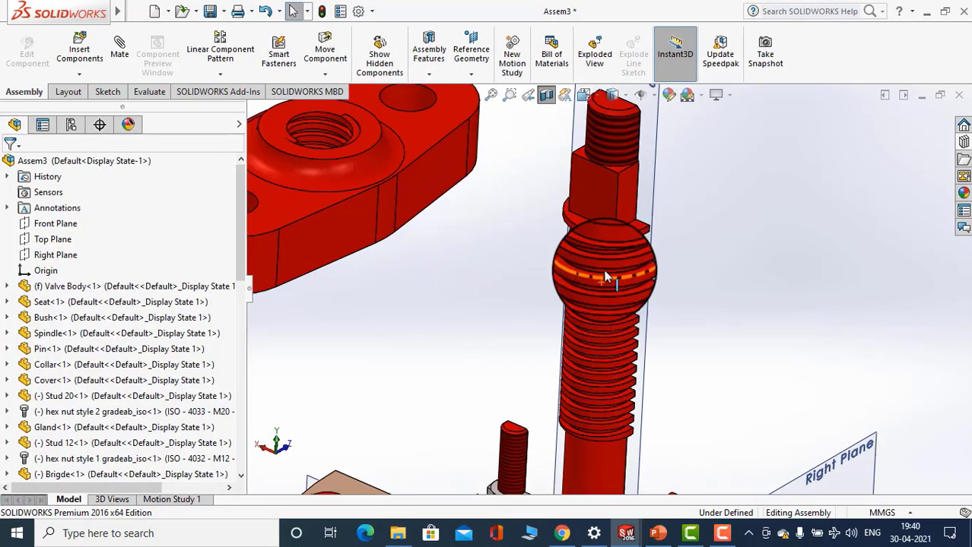
pyautogui.scroll(-2, 588, 226)
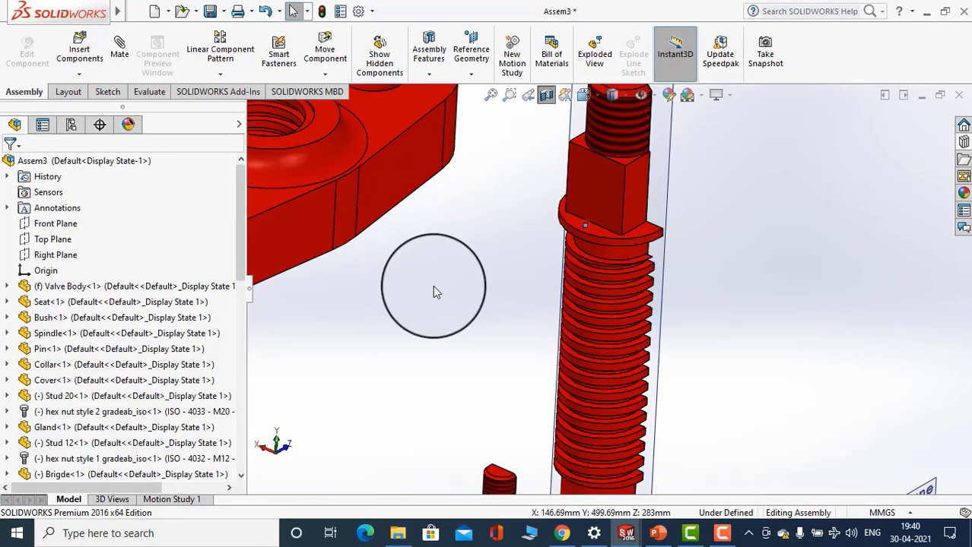
pyautogui.scroll(5, 426, 290)
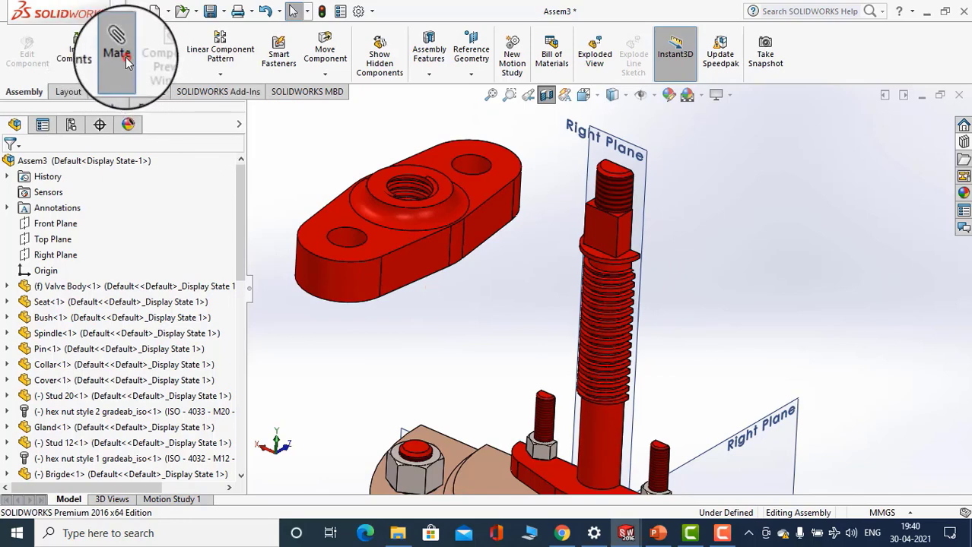
pyautogui.click(120, 55)
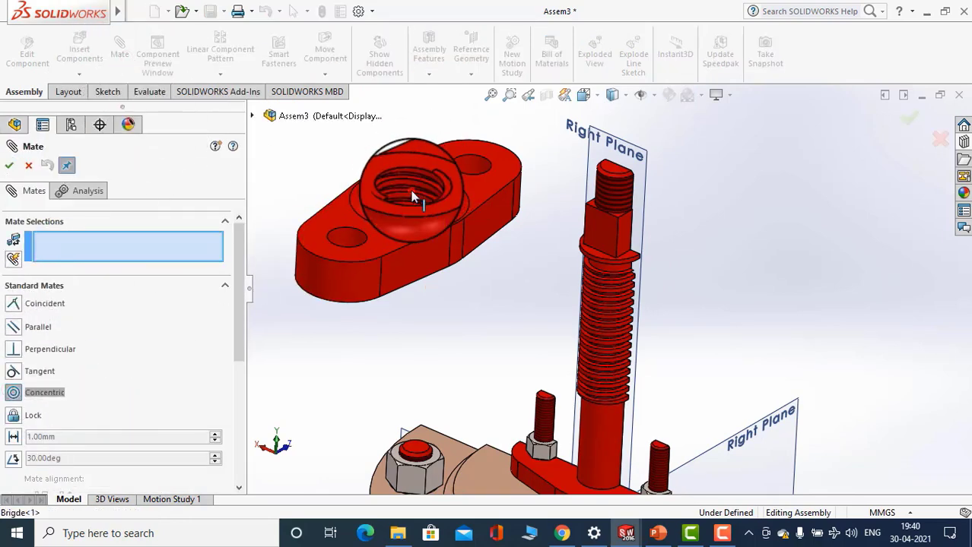
pyautogui.scroll(-8, 454, 191)
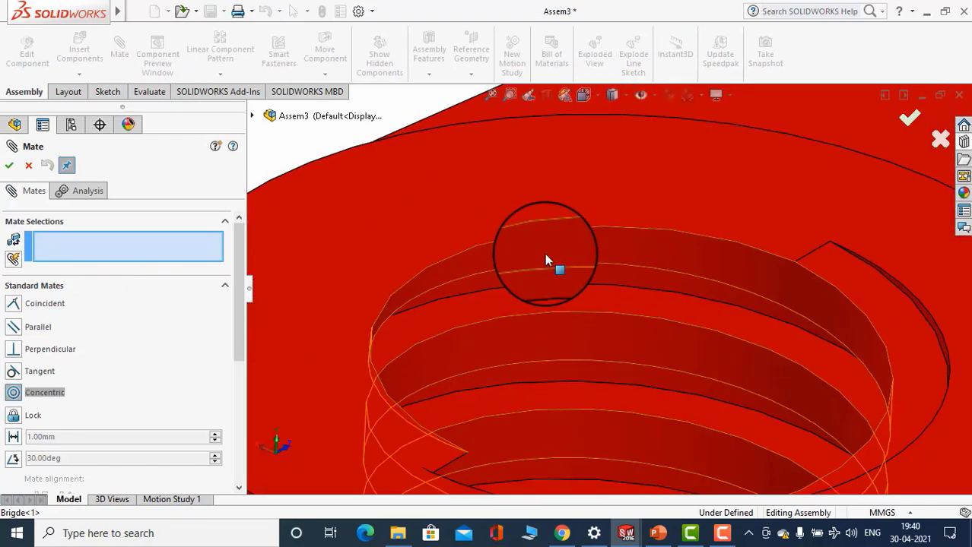
pyautogui.click(545, 253)
pyautogui.scroll(10, 538, 251)
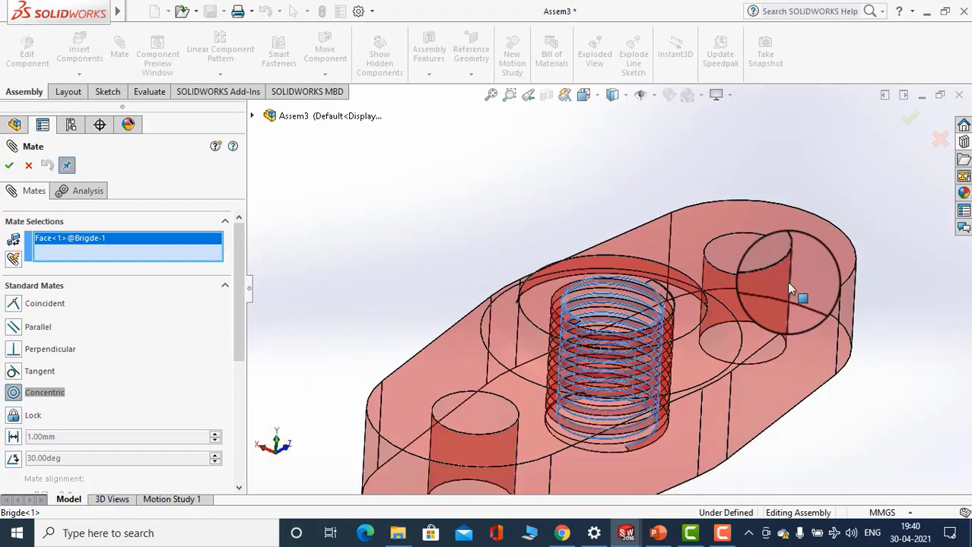
pyautogui.scroll(3, 702, 280)
pyautogui.scroll(-8, 711, 293)
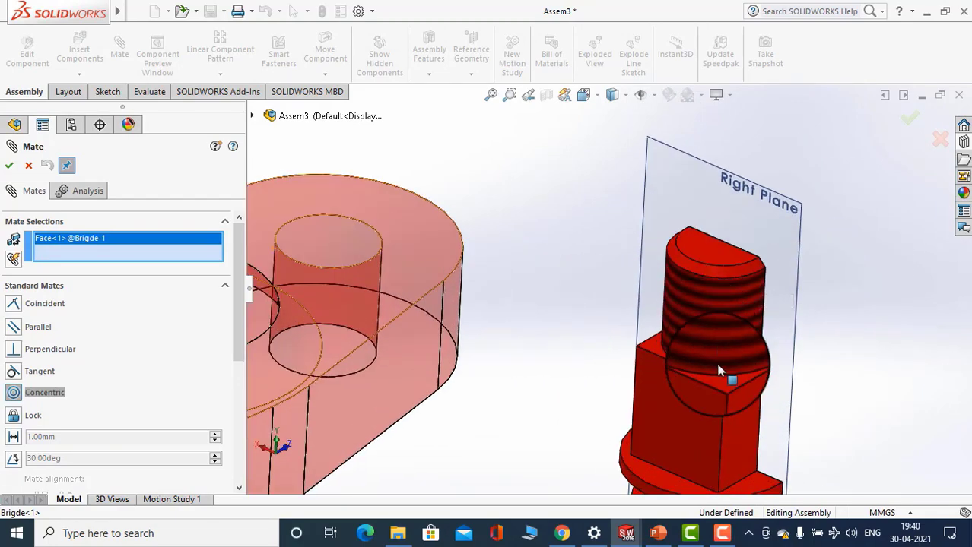
pyautogui.scroll(5, 727, 334)
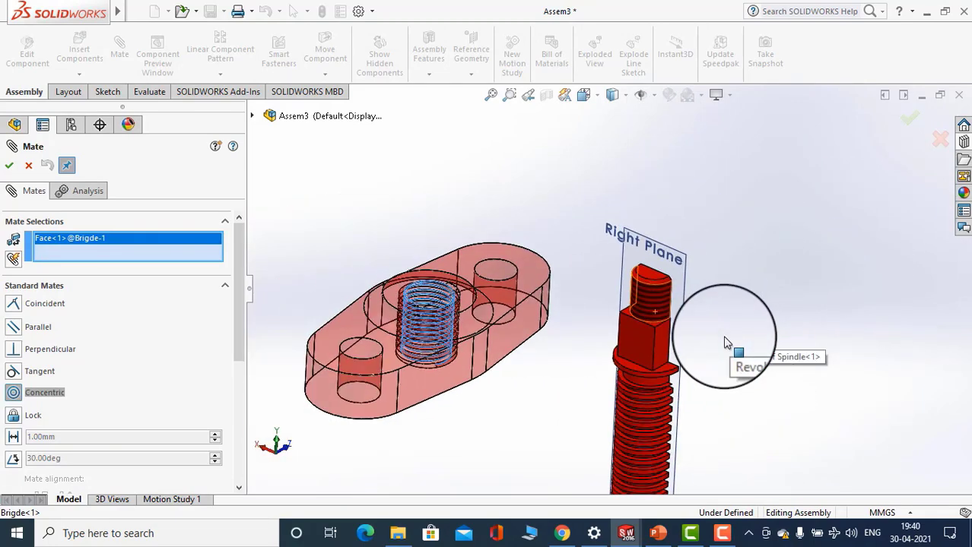
pyautogui.scroll(-5, 642, 365)
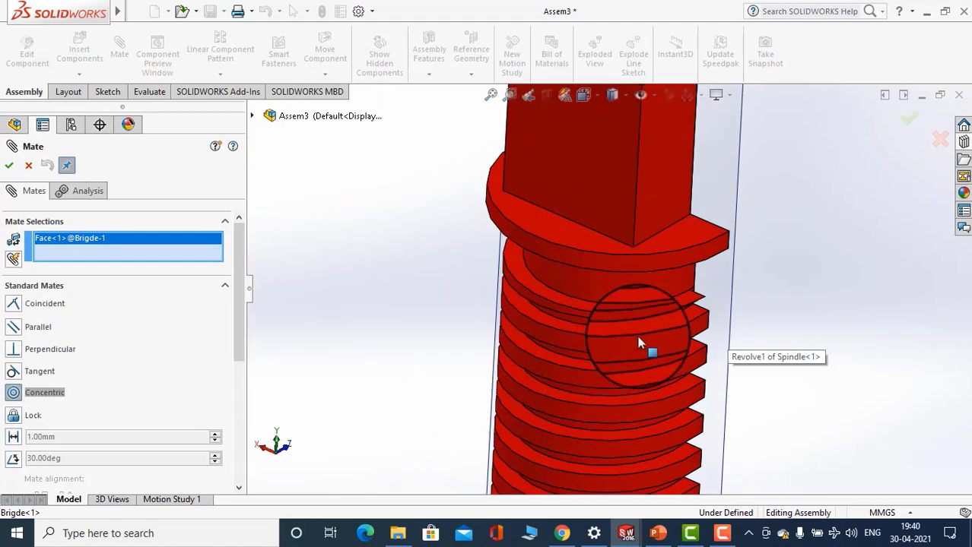
pyautogui.click(635, 343)
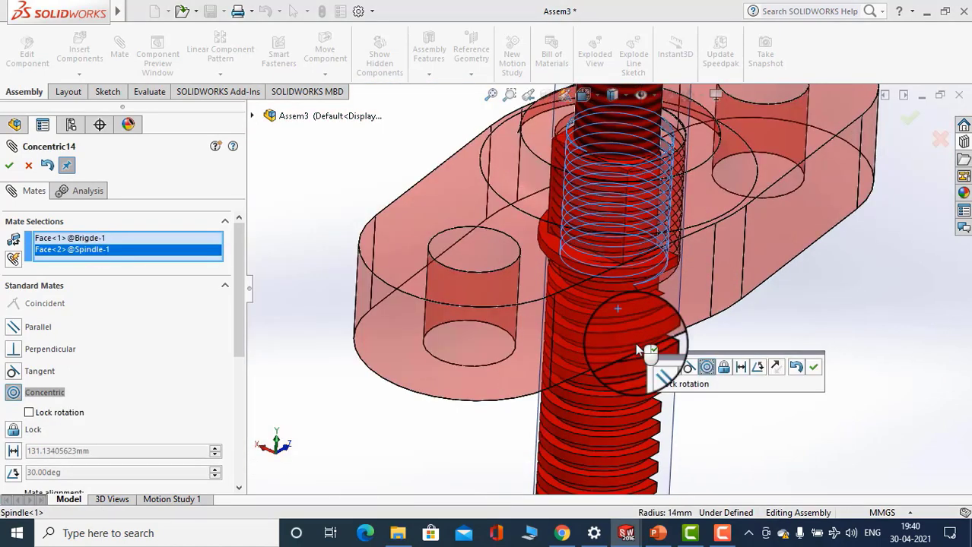
pyautogui.scroll(3, 559, 314)
pyautogui.moveTo(559, 314); pyautogui.dragTo(597, 460, button='middle')
pyautogui.click(814, 372)
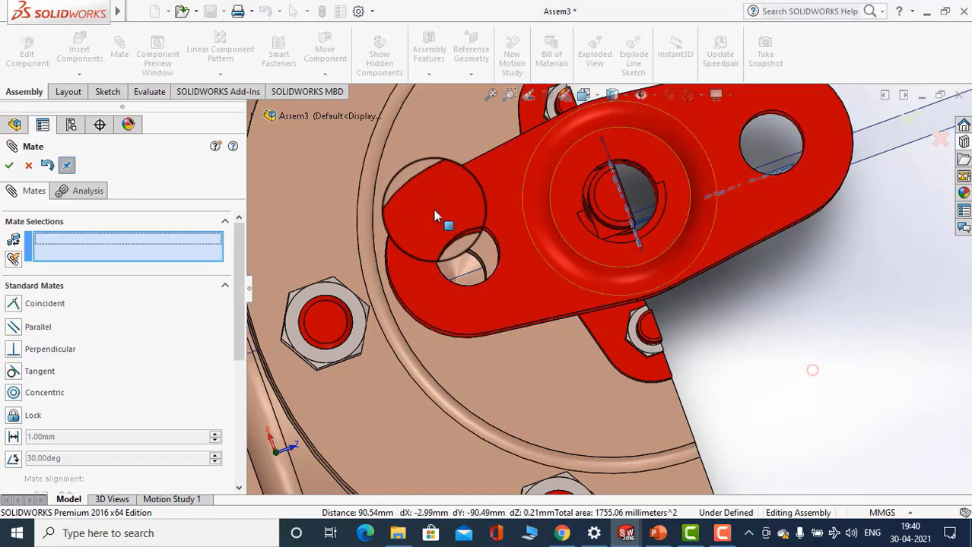
pyautogui.scroll(-5, 586, 204)
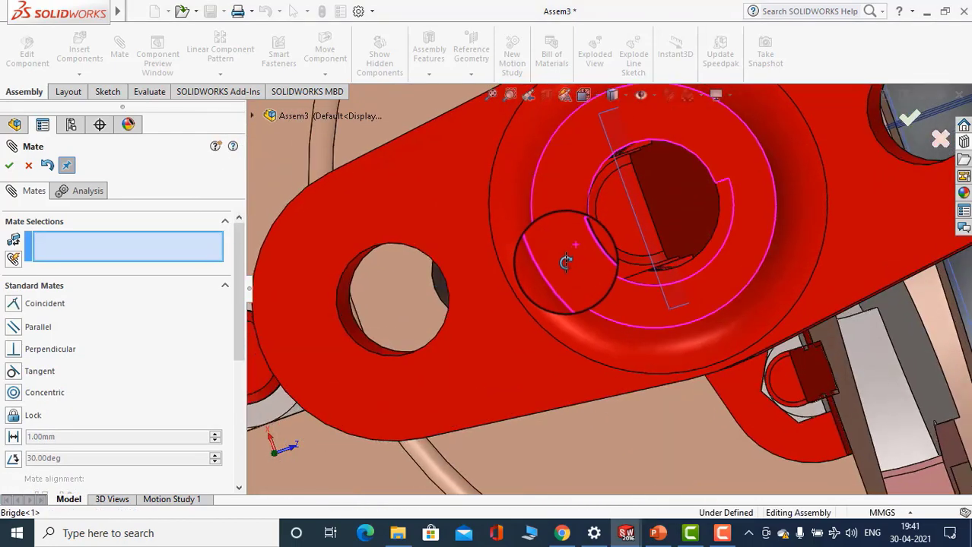
pyautogui.moveTo(571, 266); pyautogui.dragTo(571, 105, button='middle')
pyautogui.scroll(7, 536, 284)
pyautogui.scroll(3, 399, 219)
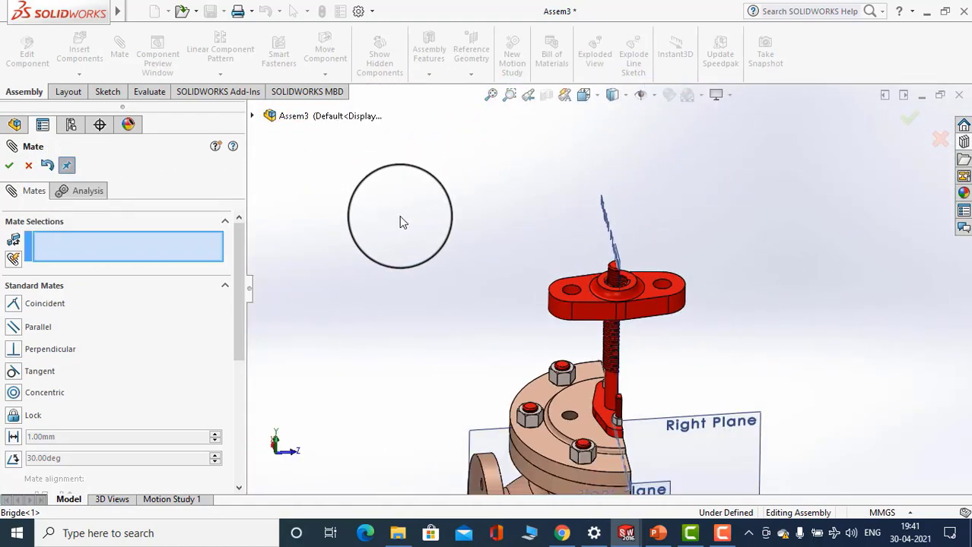
pyautogui.click(32, 169)
# Reopen the concentric mate between the spindle and the Brigde for editing and remove both of its face selections
pyautogui.scroll(-8, 83, 380)
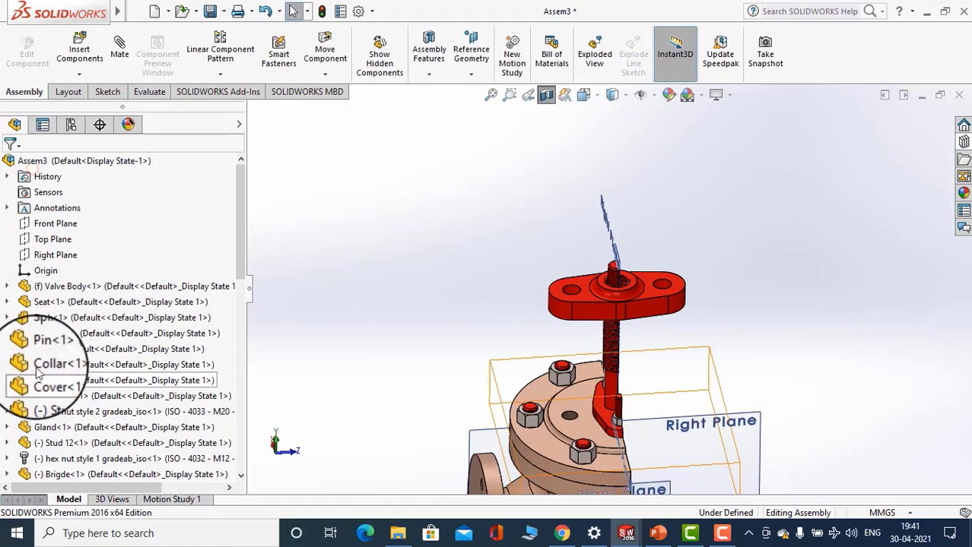
pyautogui.scroll(-5, 87, 450)
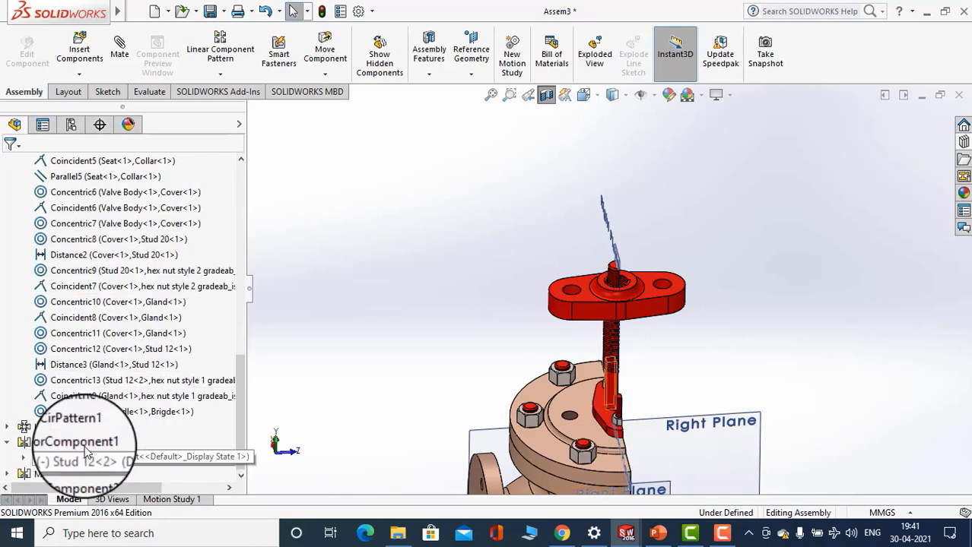
pyautogui.click(102, 412)
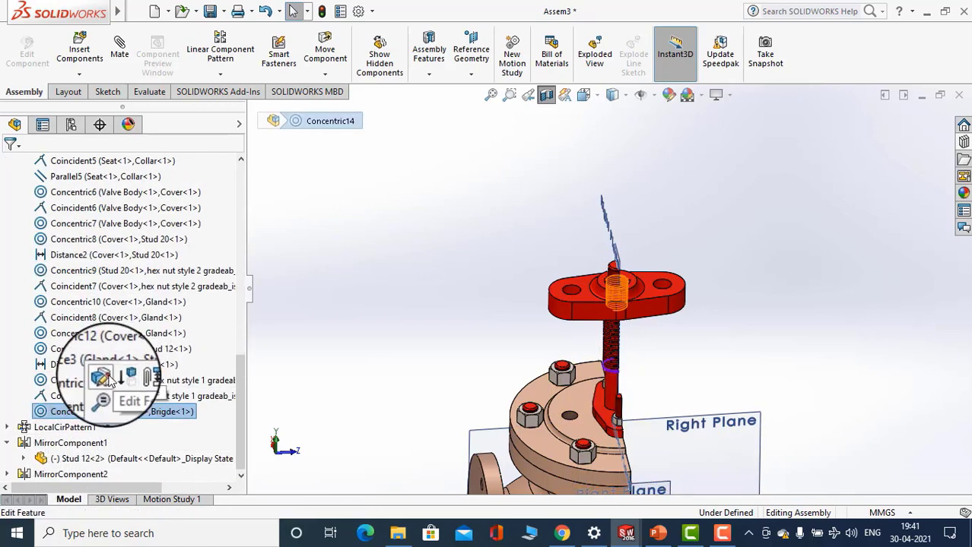
pyautogui.click(107, 377)
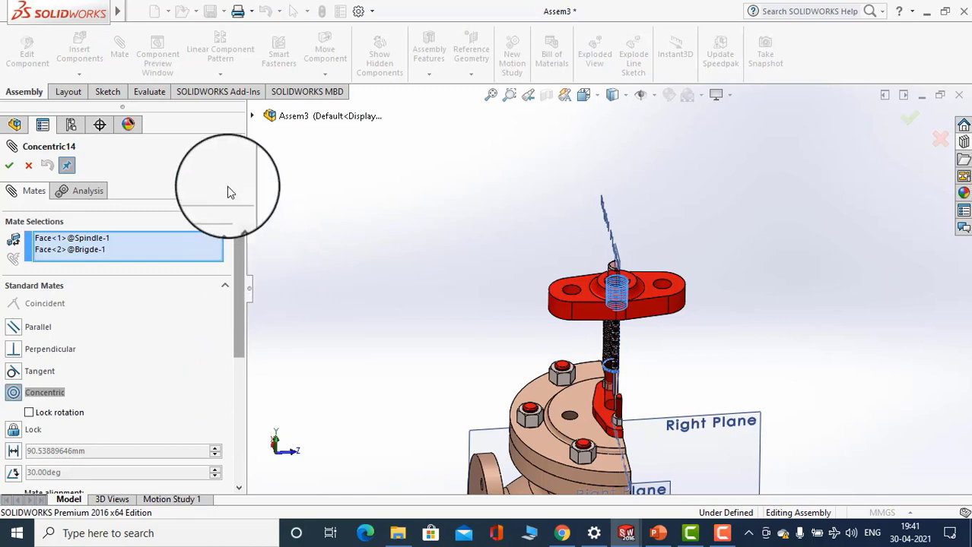
pyautogui.rightClick(89, 250)
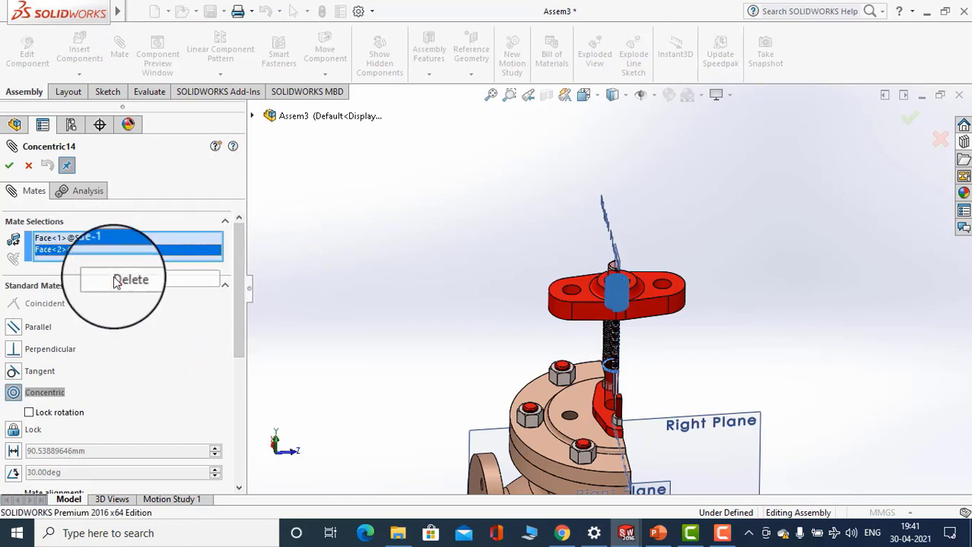
pyautogui.click(114, 273)
pyautogui.rightClick(99, 238)
pyautogui.click(114, 274)
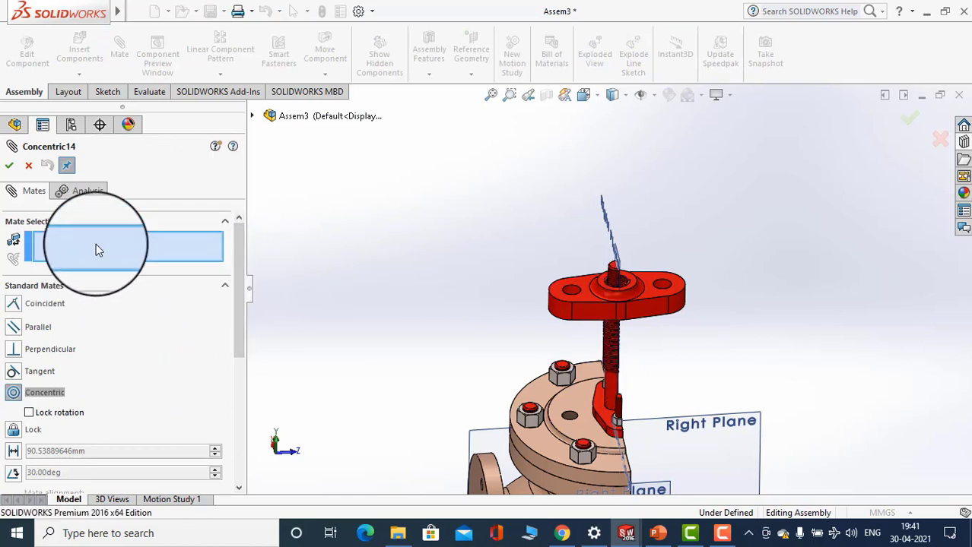
# Mate the threaded hole in the cover's raised top face concentric with the Brigde's 21 mm end hole on the same side
pyautogui.scroll(-5, 555, 438)
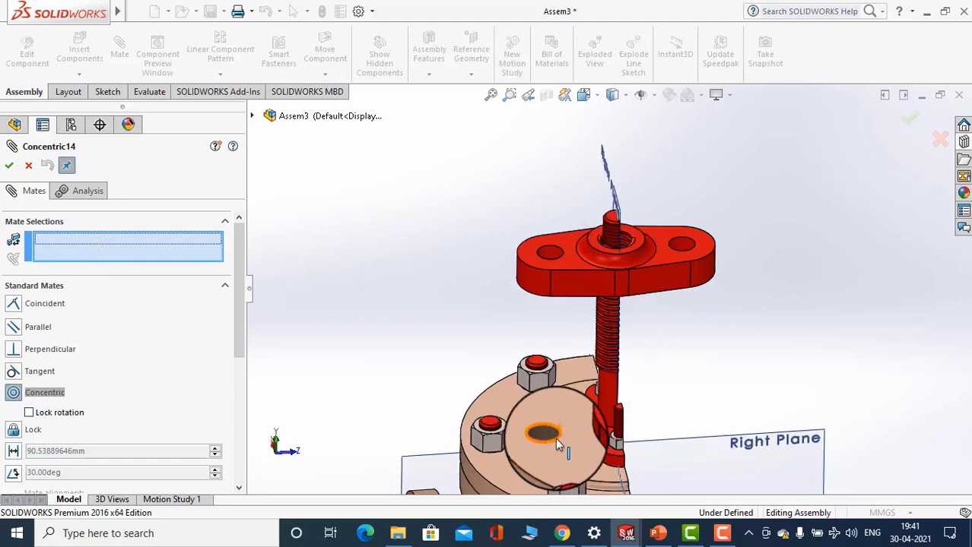
pyautogui.scroll(-3, 556, 430)
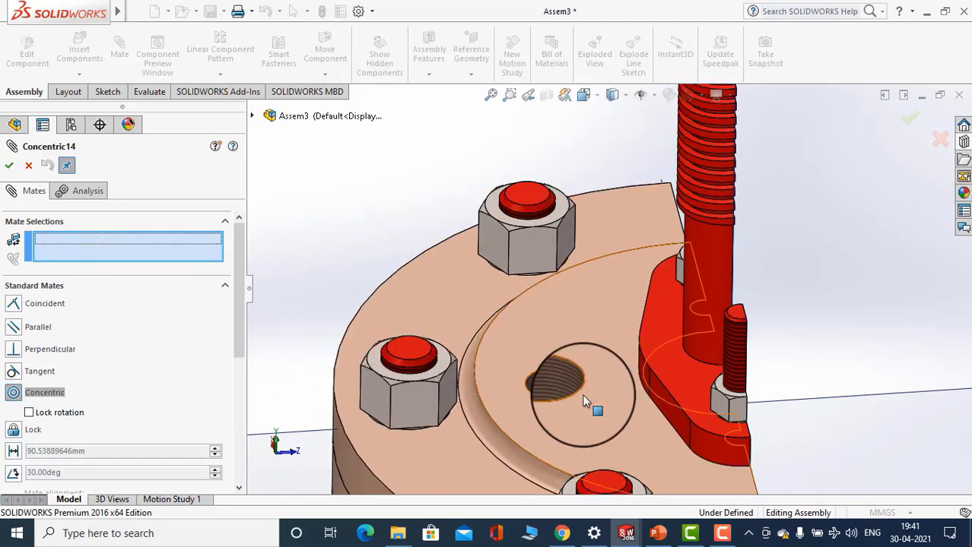
pyautogui.scroll(-3, 582, 394)
pyautogui.click(540, 373)
pyautogui.scroll(6, 536, 358)
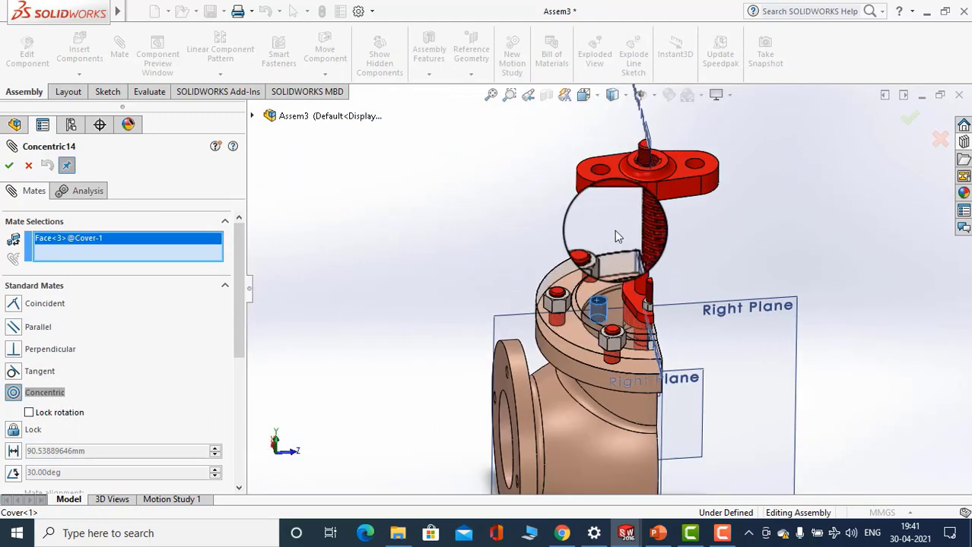
pyautogui.scroll(-6, 608, 183)
pyautogui.click(547, 240)
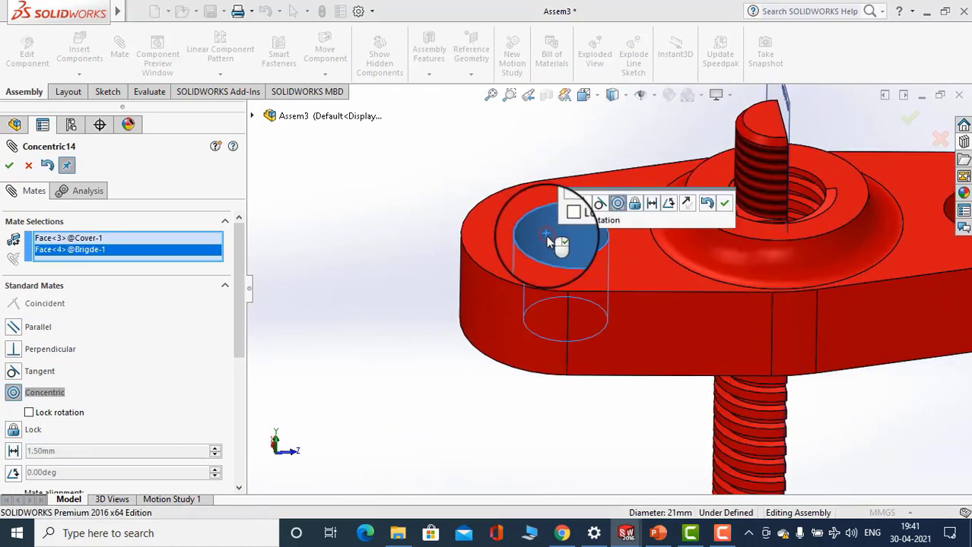
pyautogui.click(726, 207)
# Examine the Brigde's alignment with the spindle and cover holes from several angles, and close the Mate command
pyautogui.scroll(4, 386, 249)
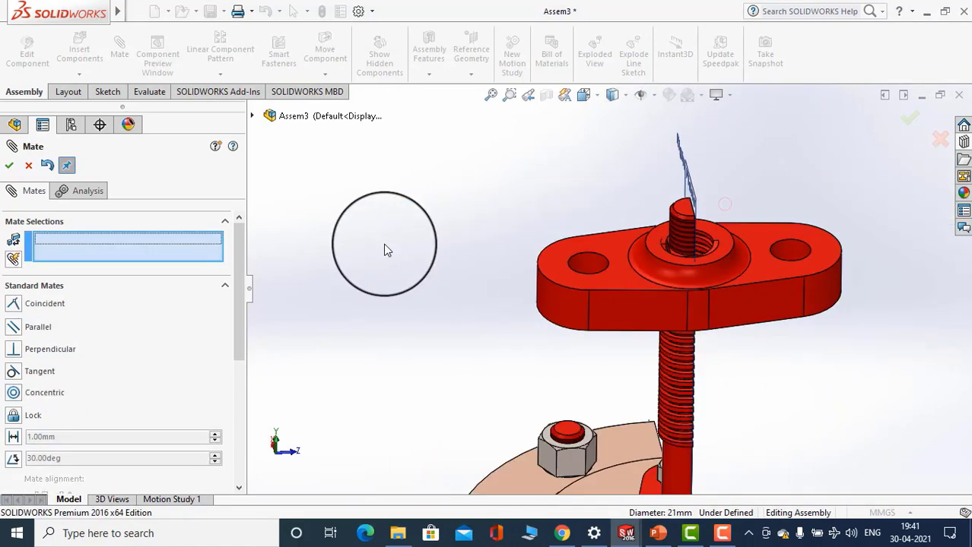
pyautogui.moveTo(387, 250); pyautogui.dragTo(613, 462, button='middle')
pyautogui.scroll(-4, 592, 419)
pyautogui.scroll(-4, 591, 418)
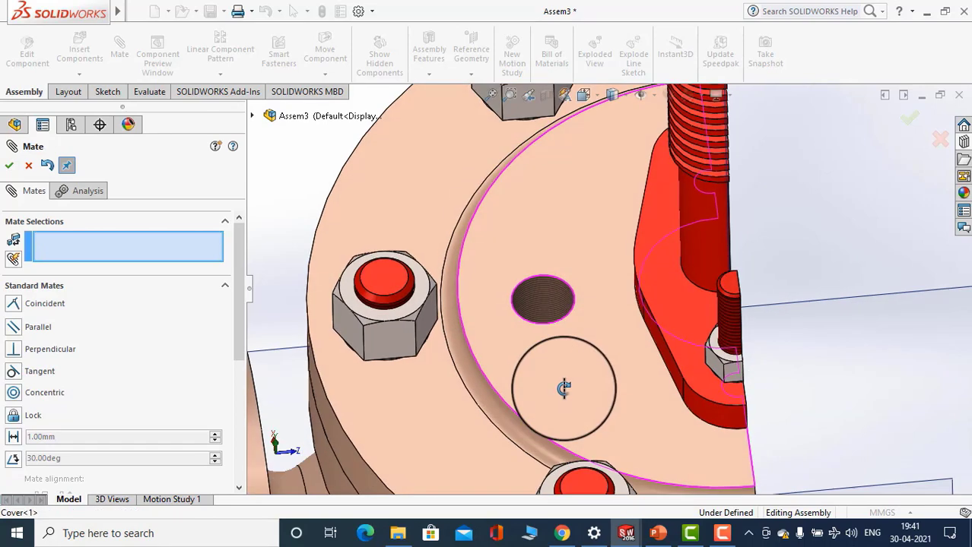
pyautogui.scroll(4, 560, 387)
pyautogui.moveTo(560, 386); pyautogui.dragTo(492, 368, button='middle')
pyautogui.scroll(-5, 239, 397)
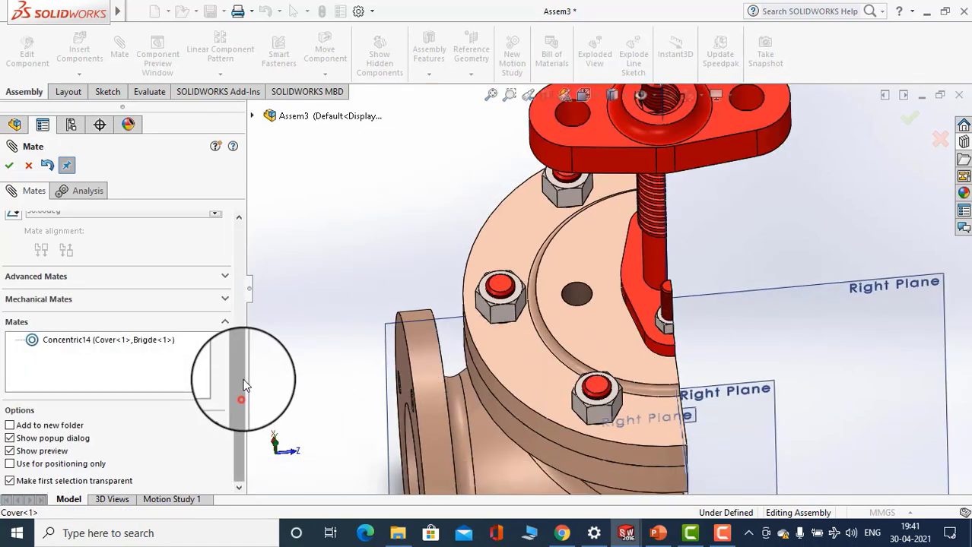
pyautogui.scroll(4, 684, 323)
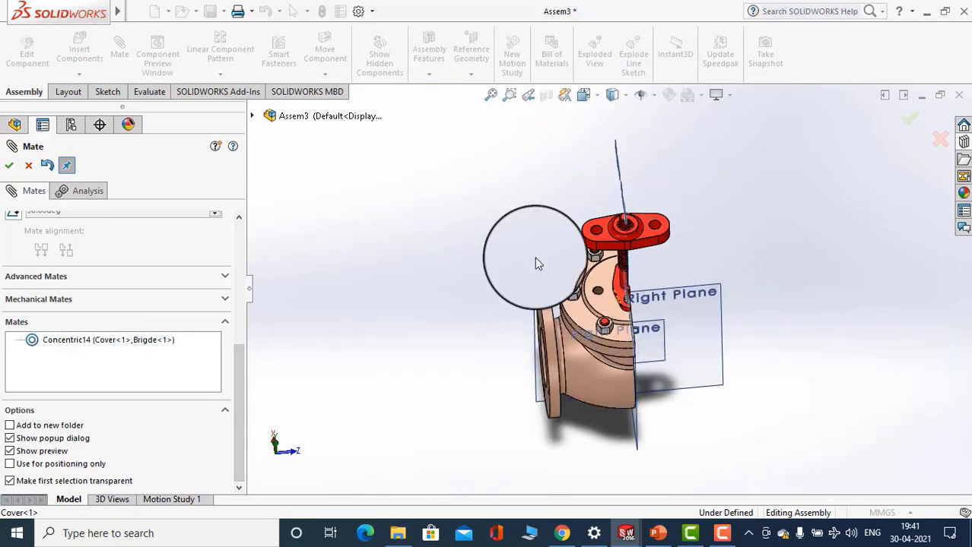
pyautogui.scroll(-4, 534, 257)
pyautogui.moveTo(585, 217); pyautogui.dragTo(677, 282, button='middle')
pyautogui.scroll(-2, 677, 282)
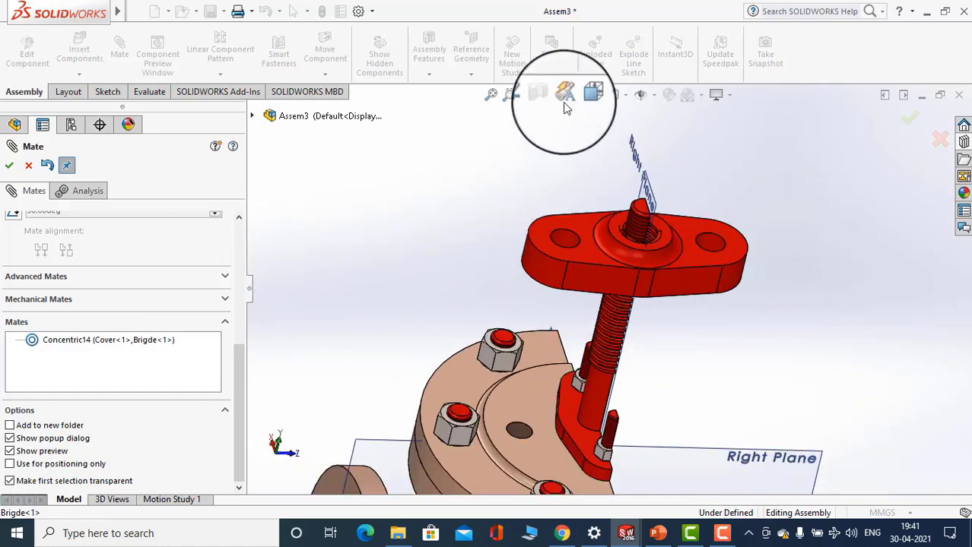
pyautogui.click(3, 170)
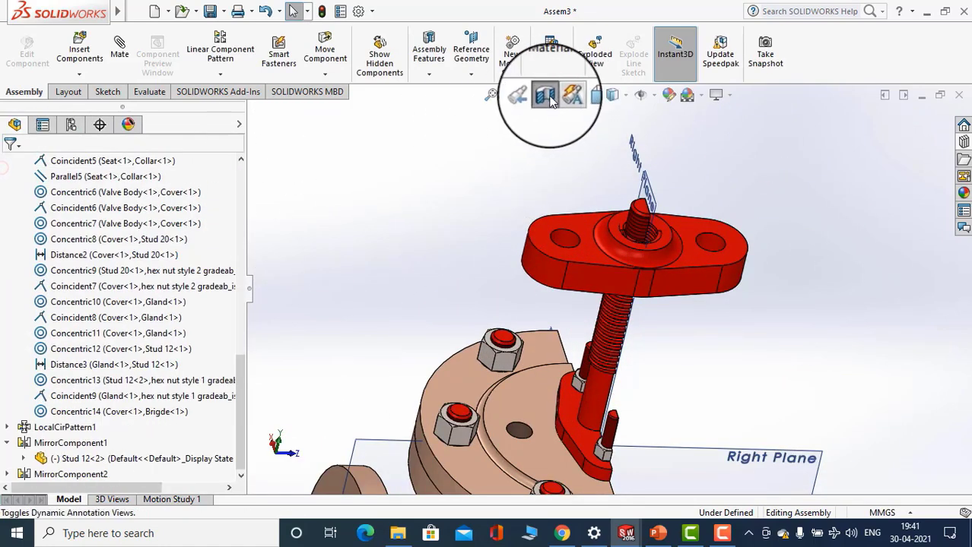
# Turn off the section view and mate the cover's opposite threaded hole concentric with the Brigde's other 21 mm end hole
pyautogui.moveTo(397, 173); pyautogui.dragTo(426, 228, button='middle')
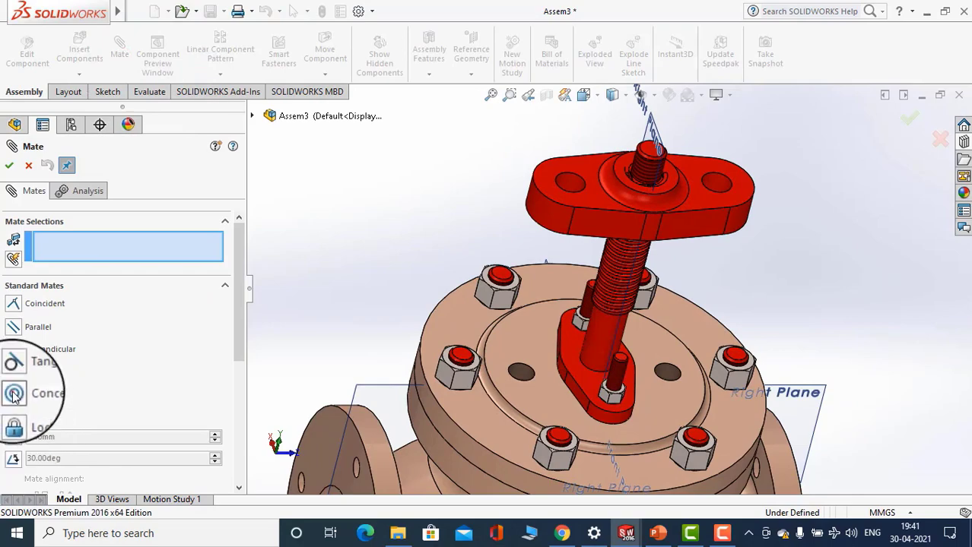
pyautogui.scroll(-3, 612, 422)
pyautogui.click(587, 326)
pyautogui.scroll(5, 587, 326)
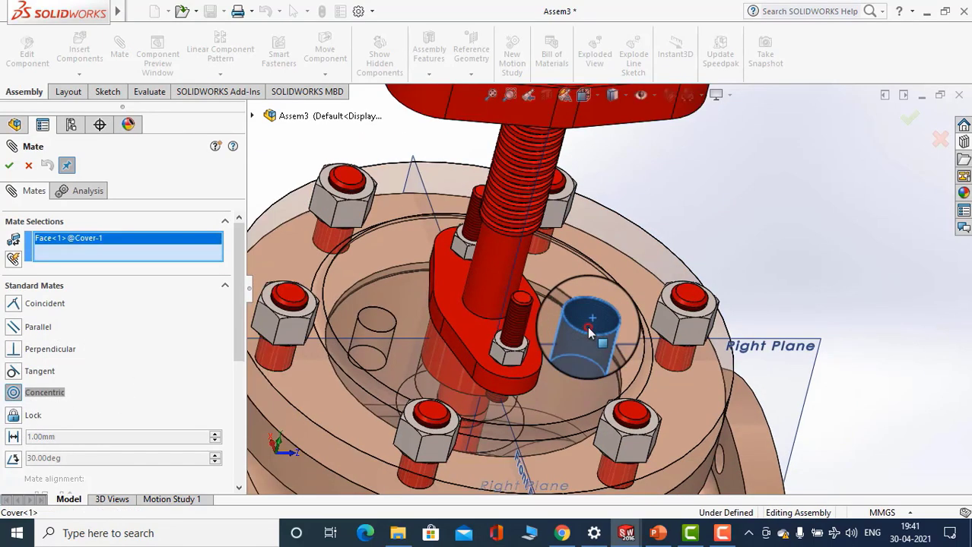
pyautogui.scroll(-5, 587, 226)
pyautogui.click(558, 241)
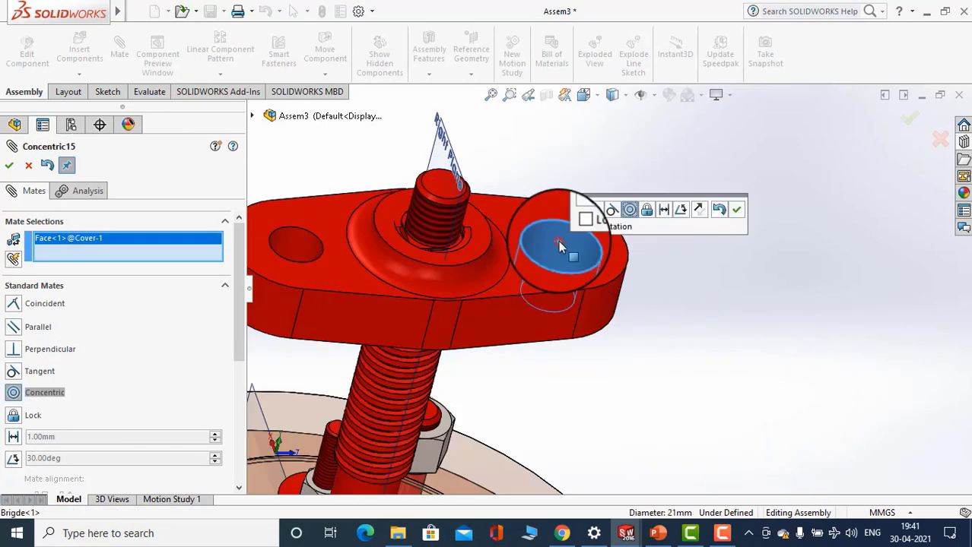
pyautogui.click(733, 211)
pyautogui.scroll(3, 722, 247)
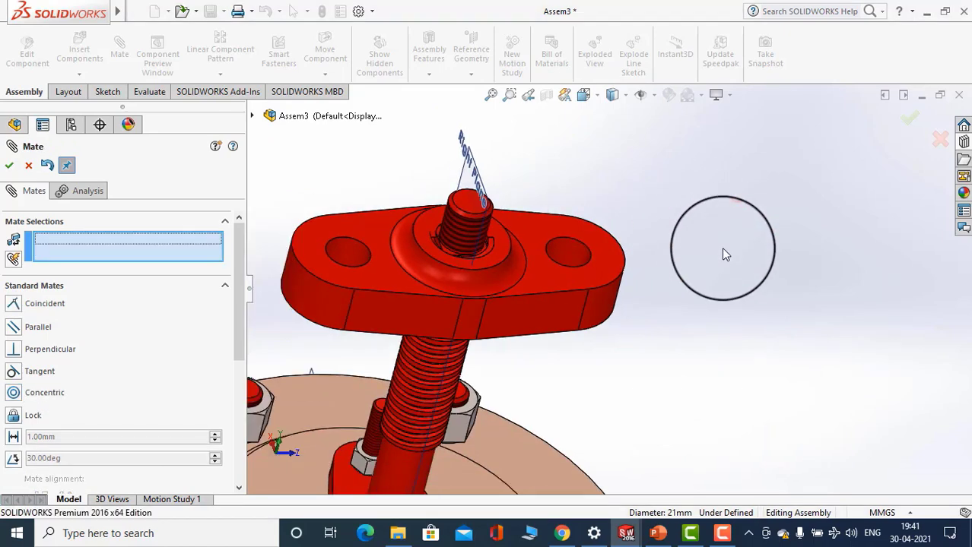
# Mate the Brigde's flat underside coincident with the face of the spindle's collar
pyautogui.moveTo(552, 309); pyautogui.dragTo(565, 244, button='middle')
pyautogui.click(466, 277)
pyautogui.scroll(-3, 473, 336)
pyautogui.scroll(-3, 479, 343)
pyautogui.scroll(-3, 586, 399)
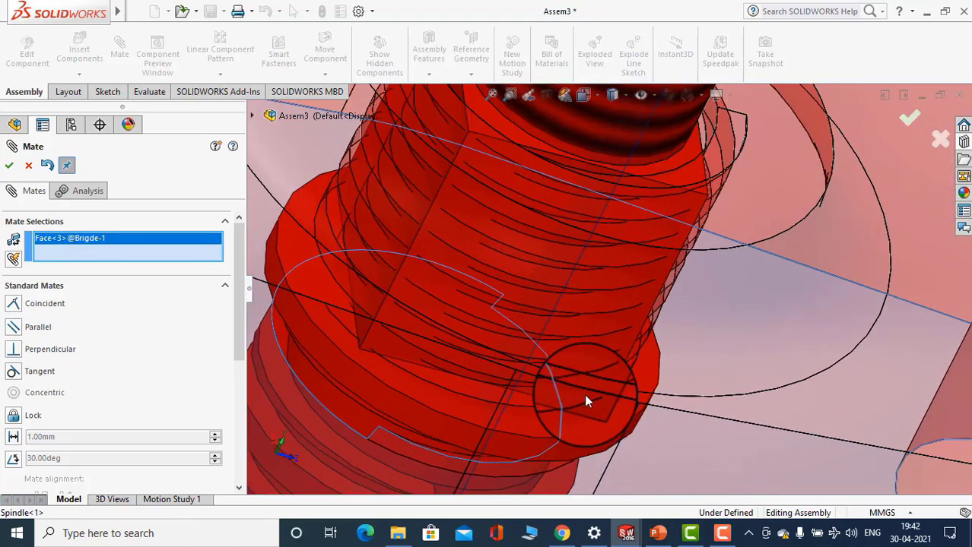
pyautogui.scroll(-2, 531, 395)
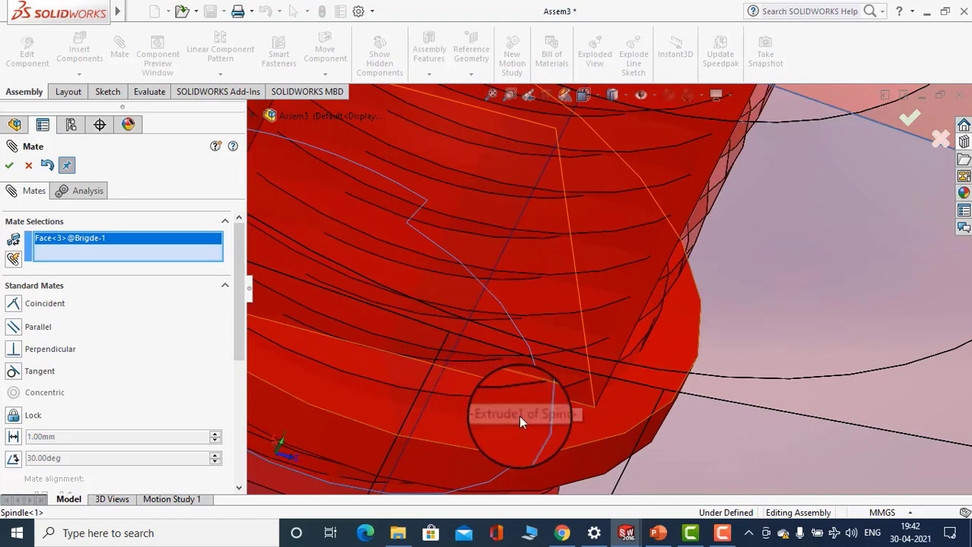
pyautogui.click(486, 423)
pyautogui.click(546, 403)
pyautogui.scroll(5, 568, 392)
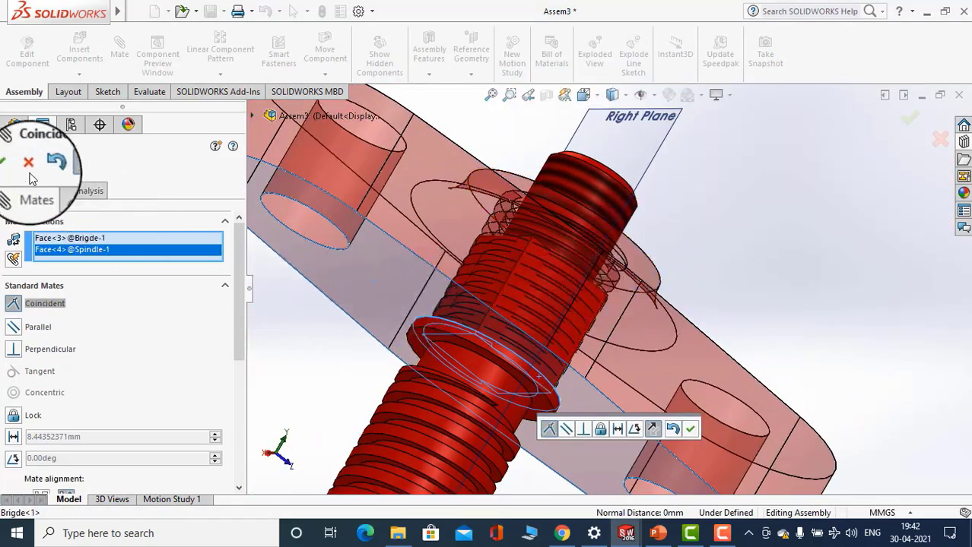
pyautogui.click(7, 167)
# Switch to the reference Assembly document and examine how the Brigde sits on the spindle and studs
pyautogui.moveTo(699, 294); pyautogui.dragTo(719, 292, button='middle')
pyautogui.scroll(-3, 673, 289)
pyautogui.scroll(4, 719, 291)
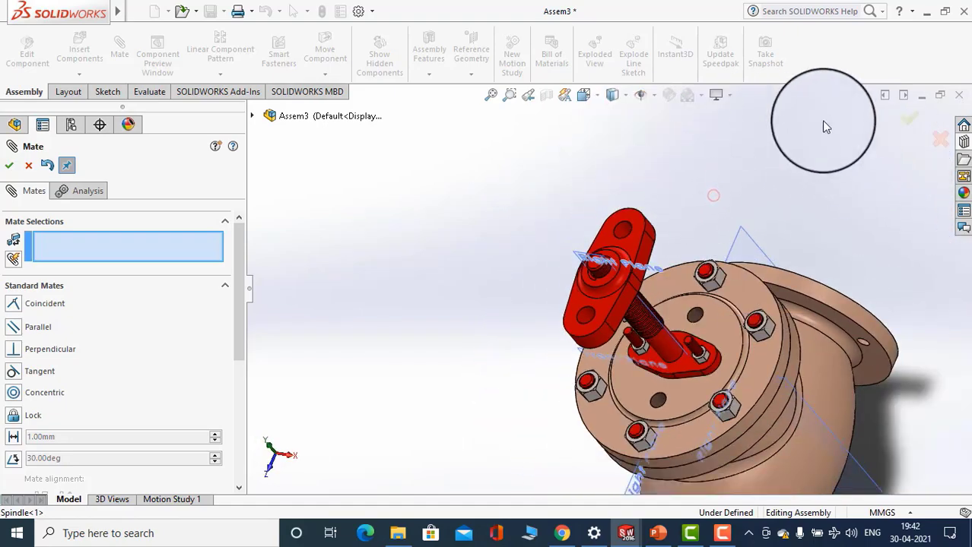
pyautogui.click(903, 95)
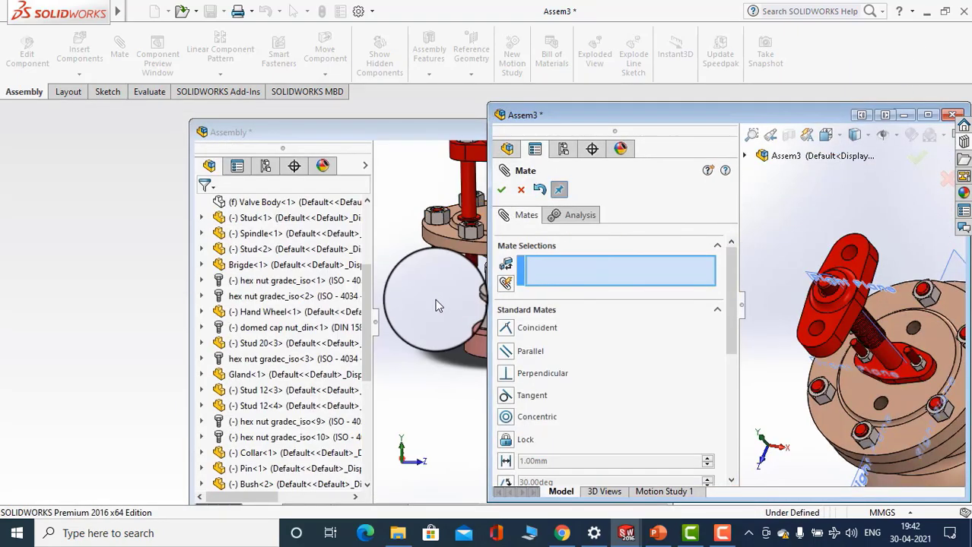
pyautogui.click(441, 274)
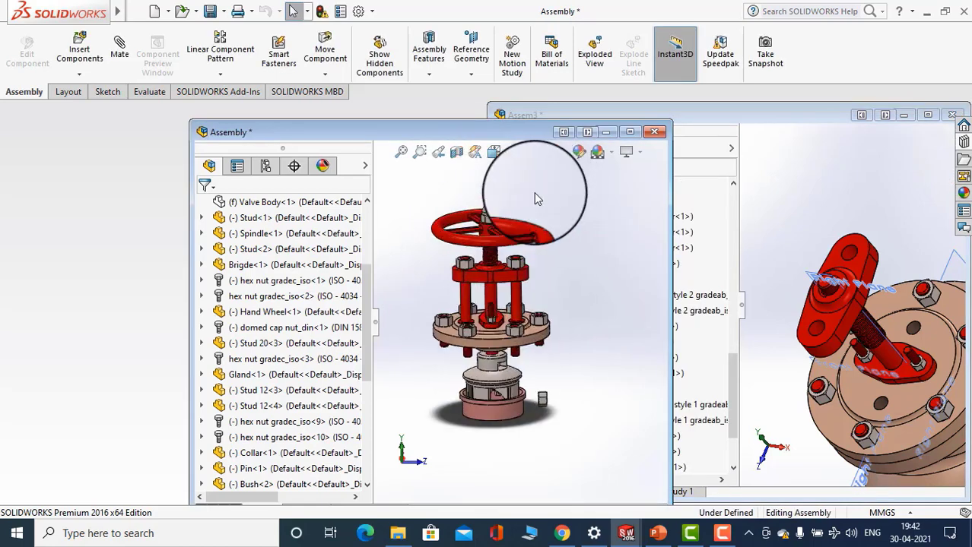
pyautogui.scroll(-5, 482, 315)
pyautogui.scroll(2, 505, 321)
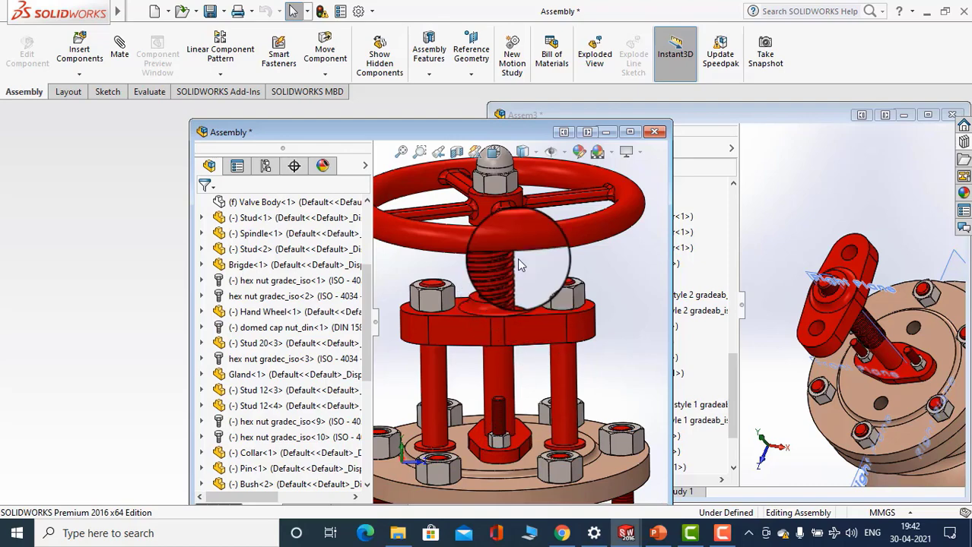
pyautogui.scroll(-6, 518, 263)
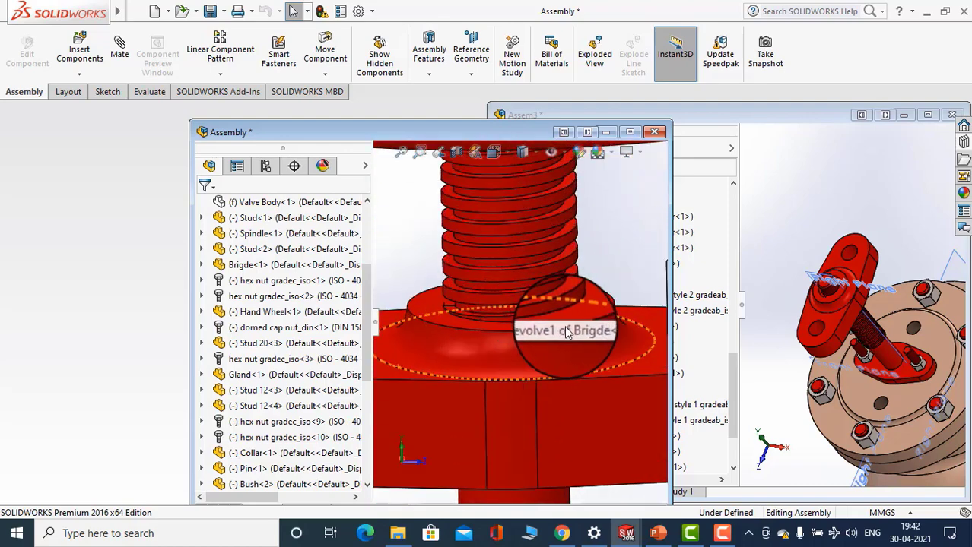
pyautogui.scroll(7, 565, 333)
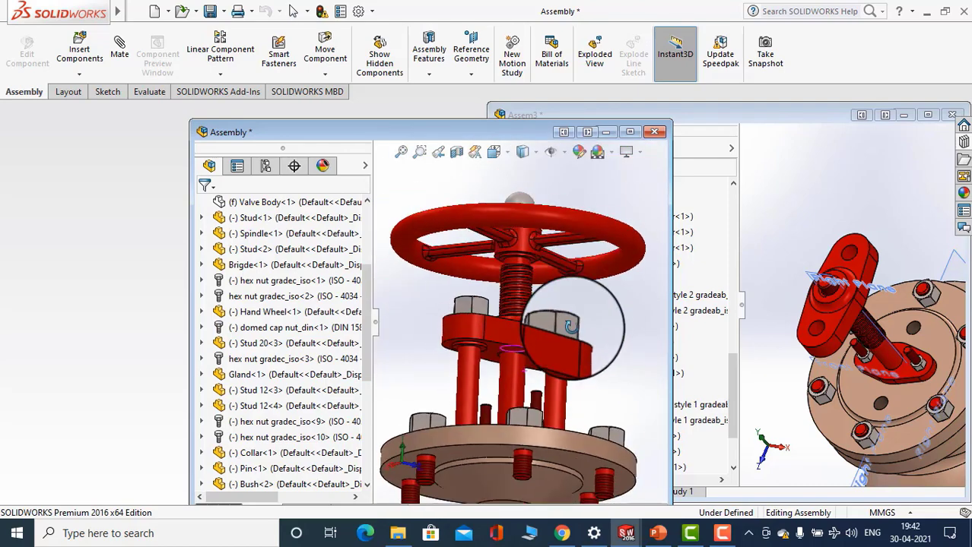
pyautogui.scroll(-5, 516, 348)
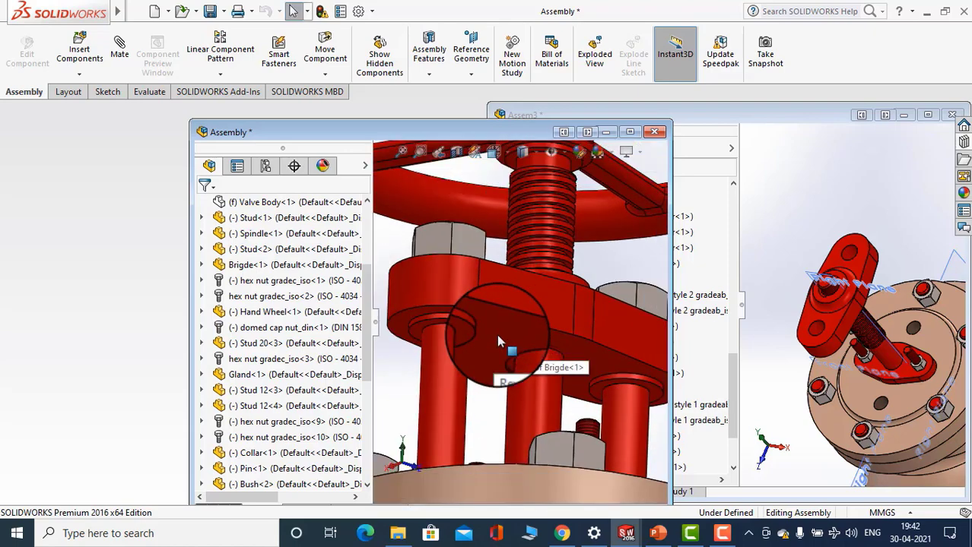
pyautogui.scroll(5, 498, 335)
pyautogui.moveTo(498, 336); pyautogui.dragTo(506, 359, button='middle')
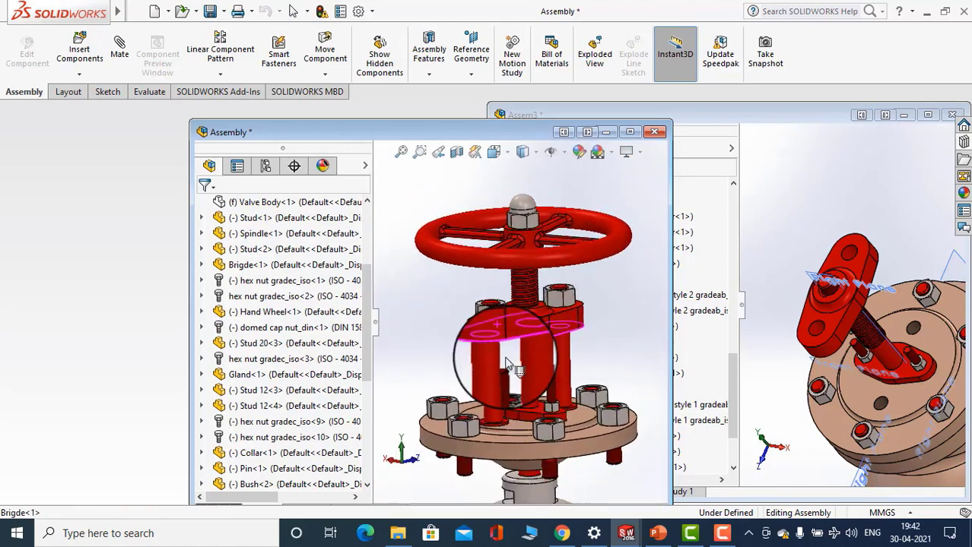
# Return to Assem3 and delete the coincident mate between the spindle and the Brigde
pyautogui.click(935, 118)
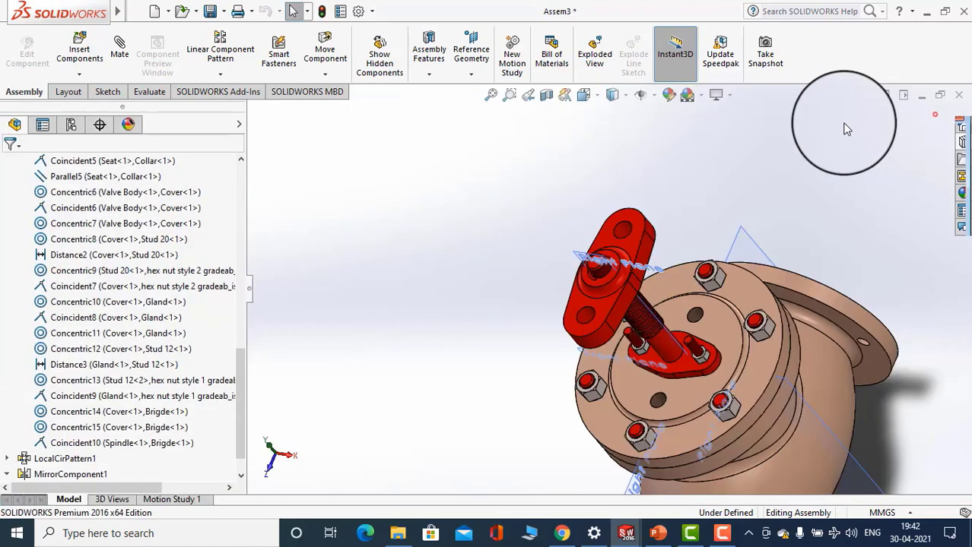
pyautogui.scroll(-2, 636, 243)
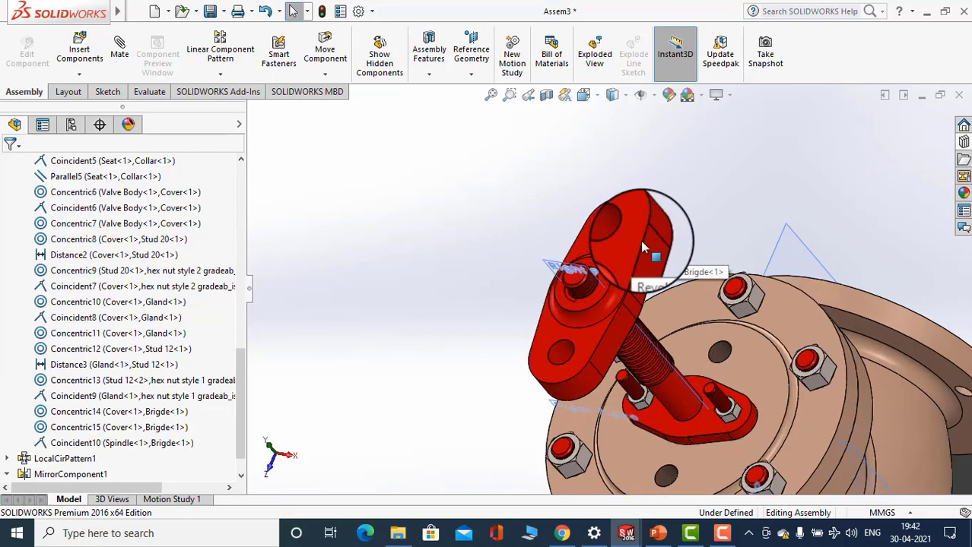
pyautogui.scroll(3, 624, 284)
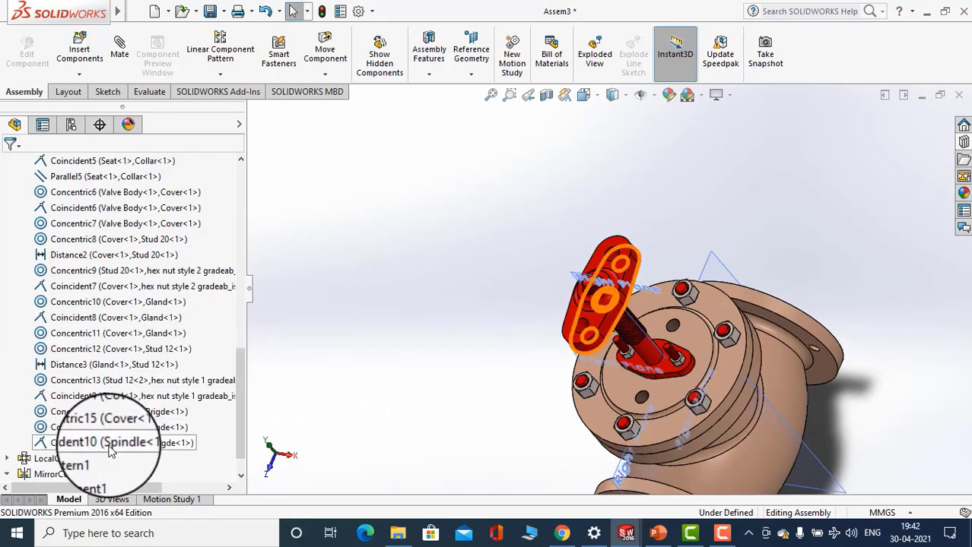
pyautogui.scroll(-2, 110, 439)
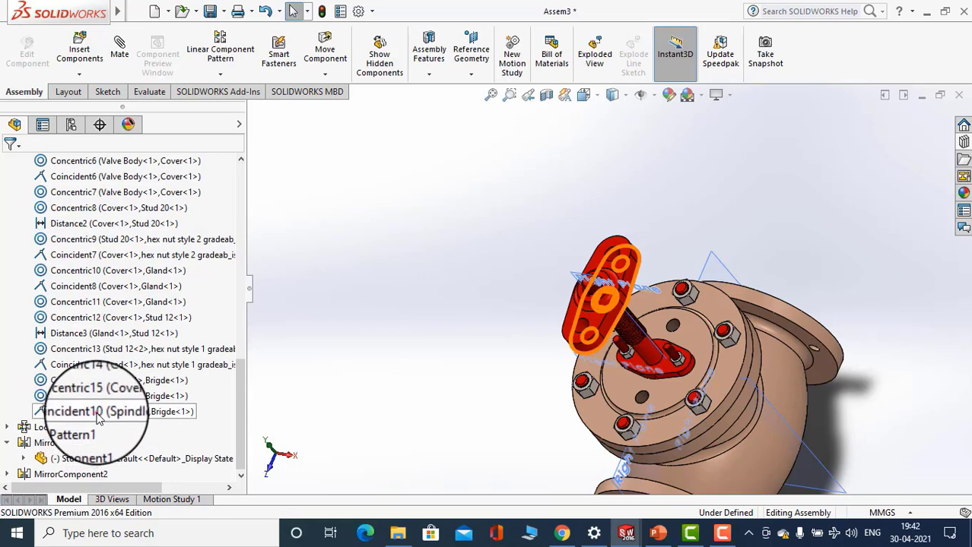
pyautogui.rightClick(97, 418)
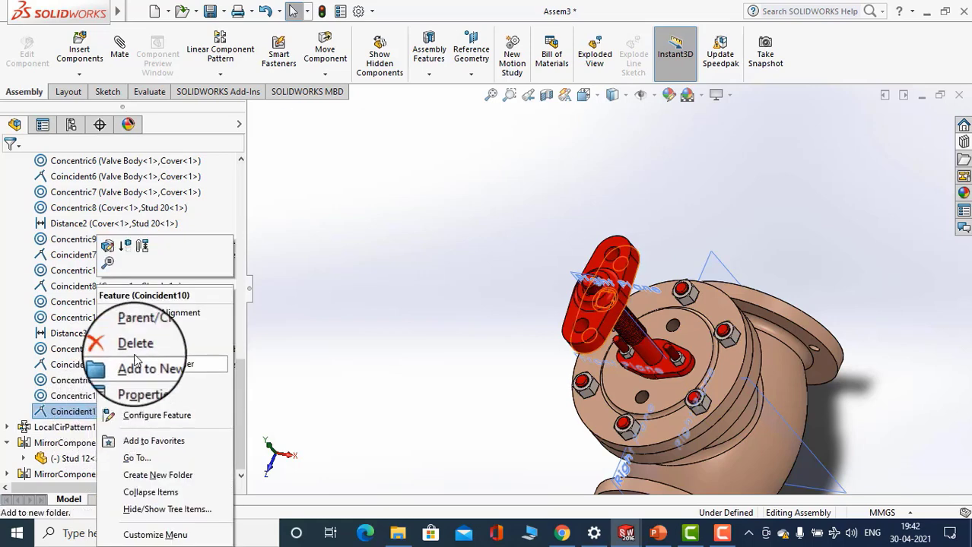
pyautogui.click(134, 353)
pyautogui.click(557, 200)
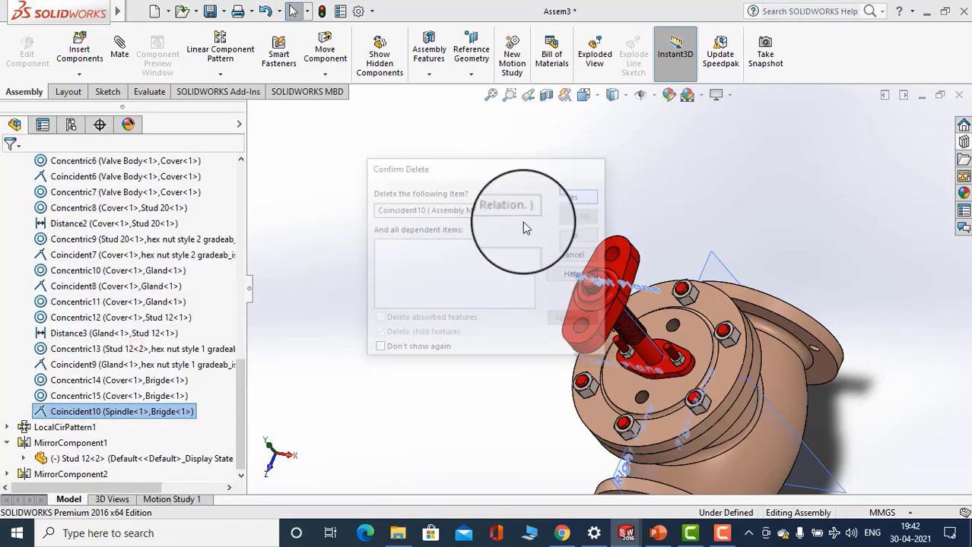
# Slide the Brigde down along the spindle toward the cover and leave the Mate command
pyautogui.click(419, 263)
pyautogui.scroll(-3, 621, 329)
pyautogui.moveTo(620, 327); pyautogui.dragTo(571, 282, button='middle')
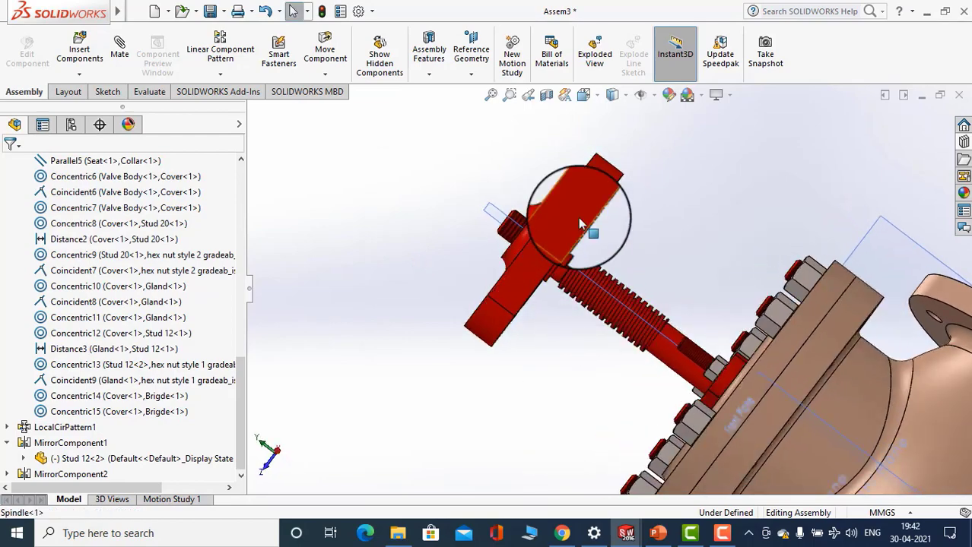
pyautogui.moveTo(579, 224); pyautogui.dragTo(663, 272)
pyautogui.click(578, 185)
pyautogui.moveTo(578, 185); pyautogui.dragTo(617, 238, button='middle')
pyautogui.click(645, 182)
pyautogui.moveTo(530, 324); pyautogui.dragTo(578, 327, button='middle')
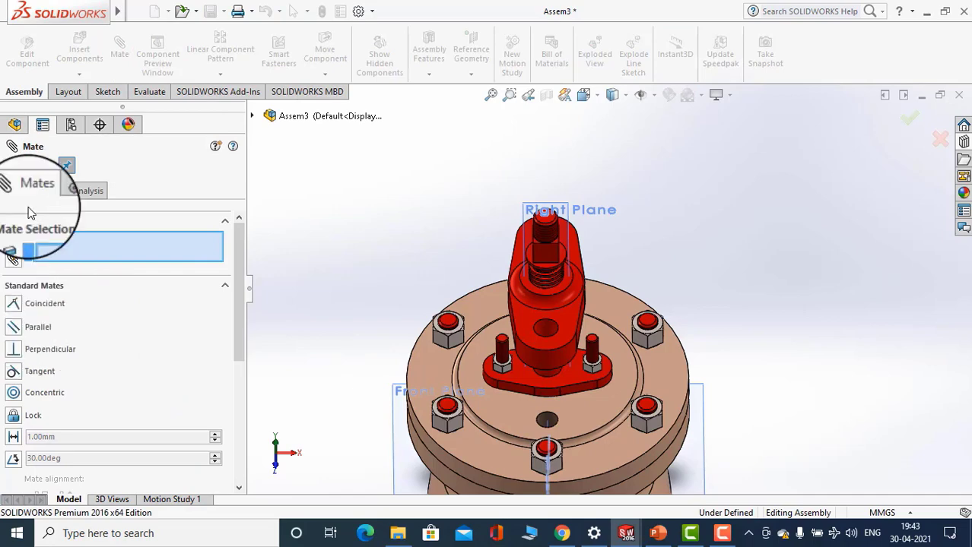
pyautogui.click(29, 167)
# Insert the Stud part from the Stop Valve folder and place it in open space beside the spindle and Brigde
pyautogui.click(76, 53)
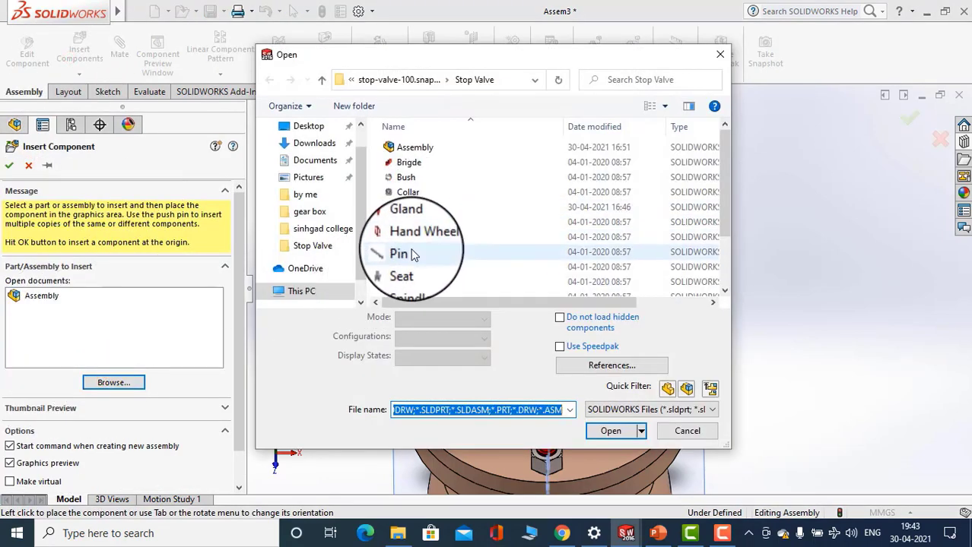
pyautogui.scroll(-3, 410, 222)
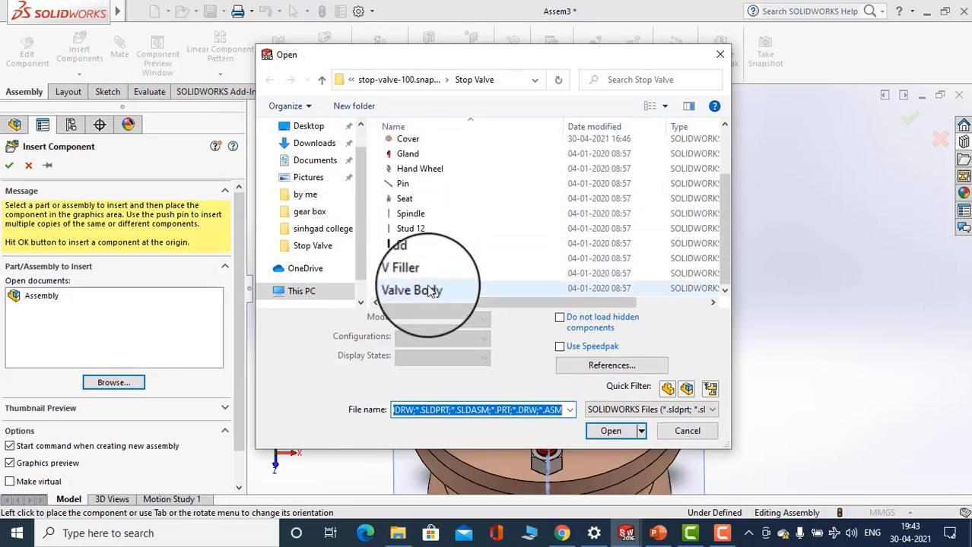
pyautogui.scroll(1, 426, 269)
pyautogui.scroll(1, 424, 265)
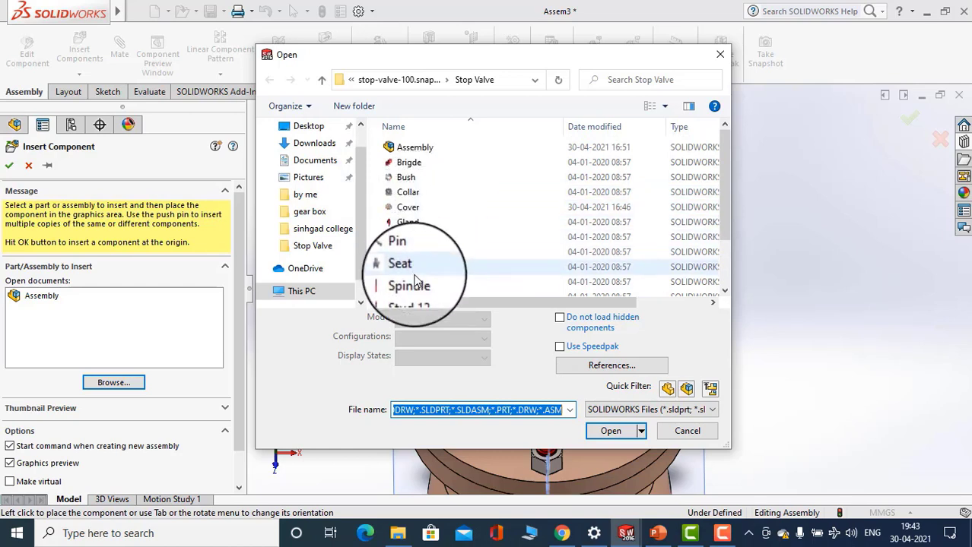
pyautogui.scroll(-2, 403, 266)
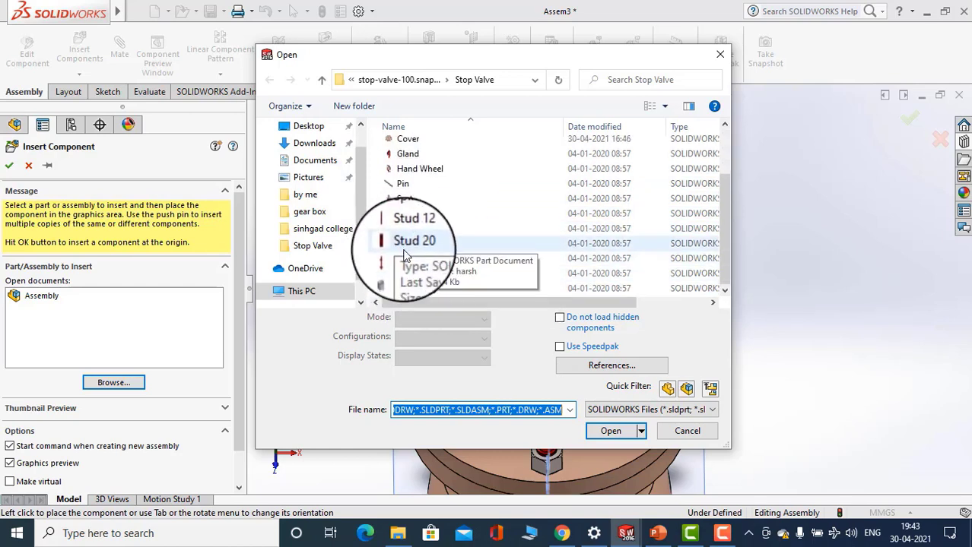
pyautogui.click(406, 259)
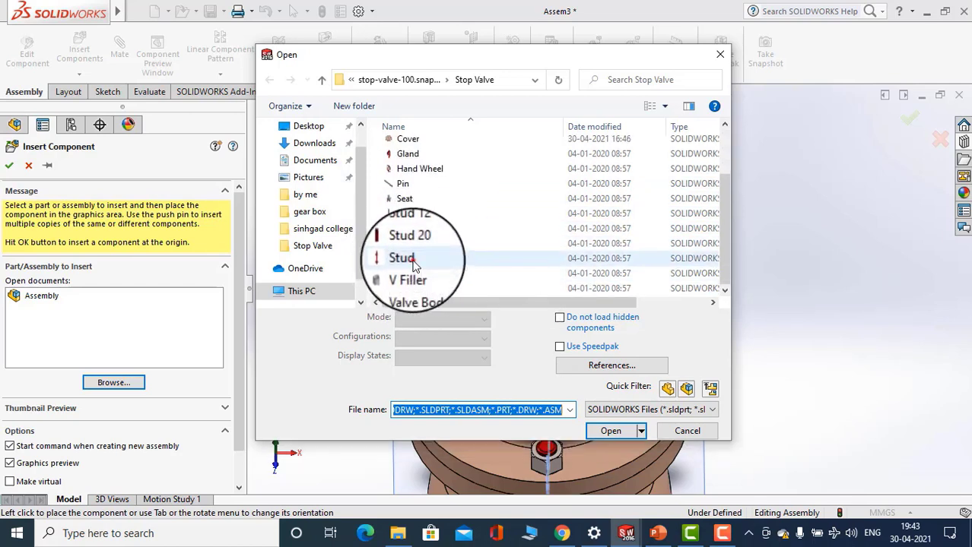
pyautogui.click(622, 411)
pyautogui.click(728, 243)
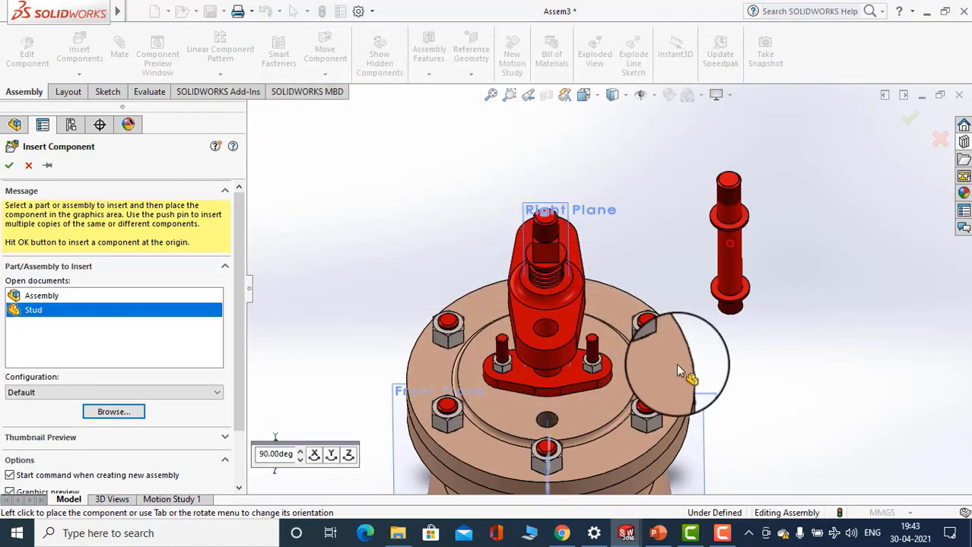
# Mate the stud's lower threaded end concentric with the front threaded hole in the cover's raised top face
pyautogui.moveTo(714, 391); pyautogui.dragTo(651, 283, button='middle')
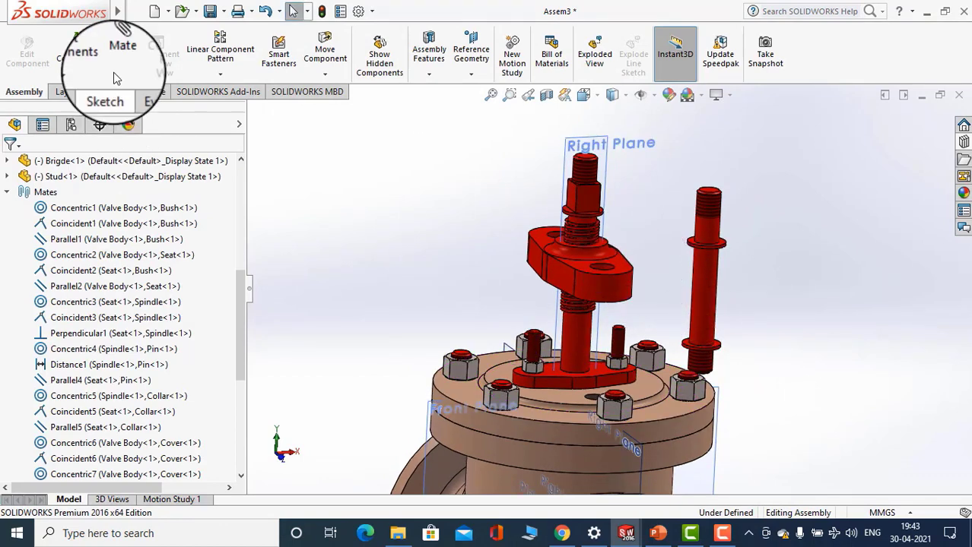
pyautogui.scroll(-1, 642, 386)
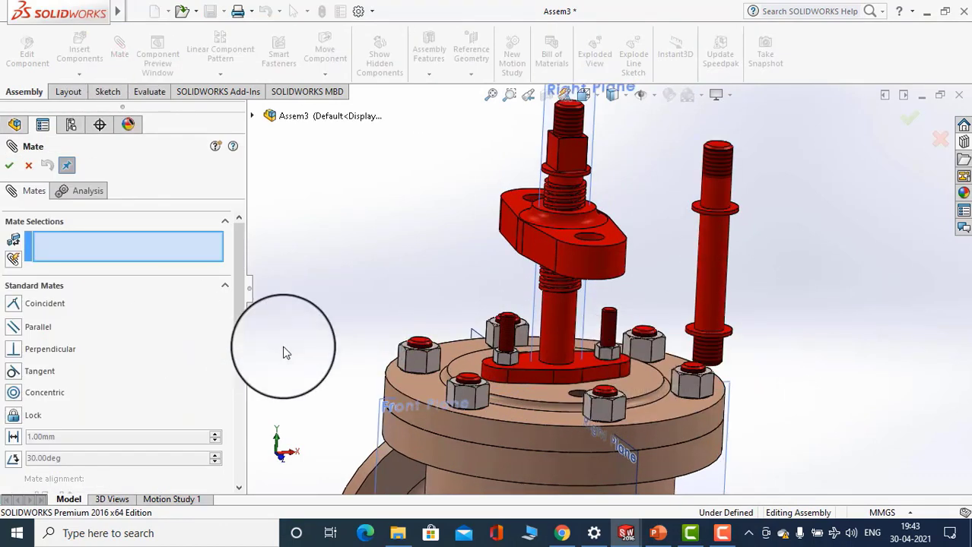
pyautogui.scroll(-2, 542, 392)
pyautogui.moveTo(658, 378); pyautogui.dragTo(612, 391, button='middle')
pyautogui.click(613, 392)
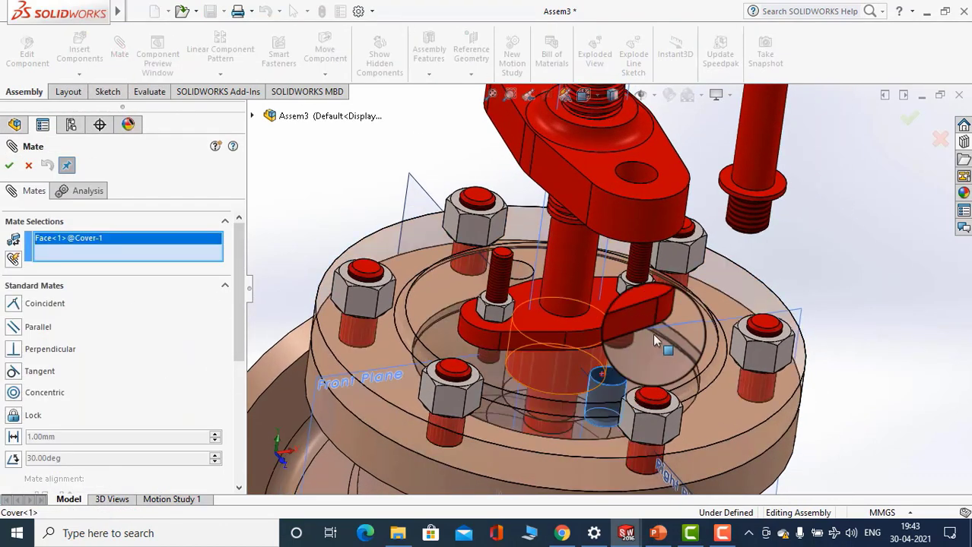
pyautogui.click(758, 214)
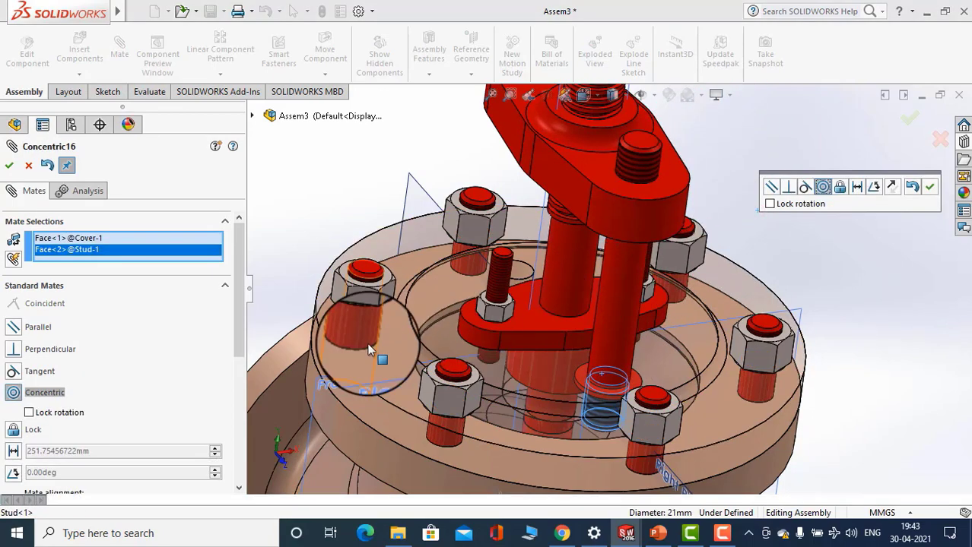
pyautogui.click(931, 190)
# Mate the underside of the stud's lower collar coincident with the cover's raised top face
pyautogui.scroll(-3, 578, 384)
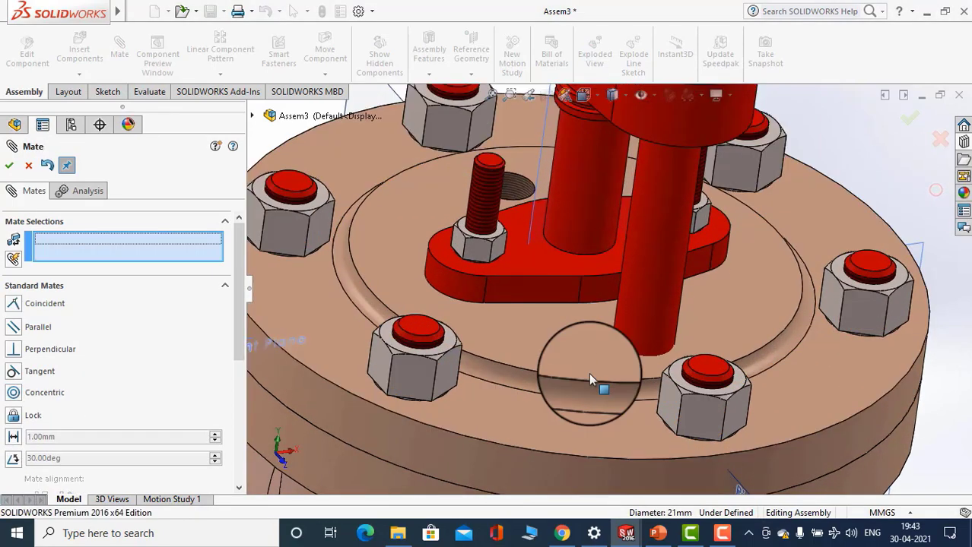
pyautogui.click(572, 334)
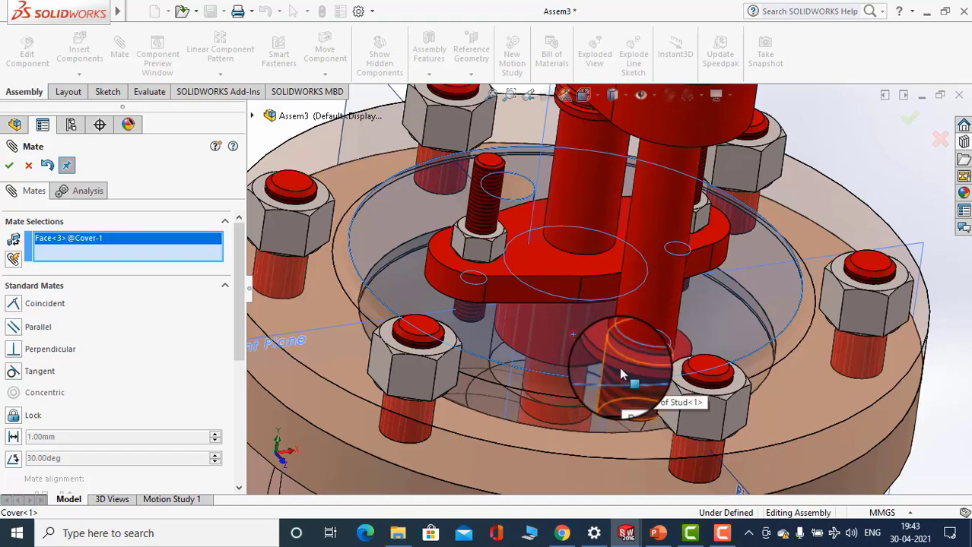
pyautogui.moveTo(619, 368); pyautogui.dragTo(628, 282, button='middle')
pyautogui.scroll(-5, 586, 379)
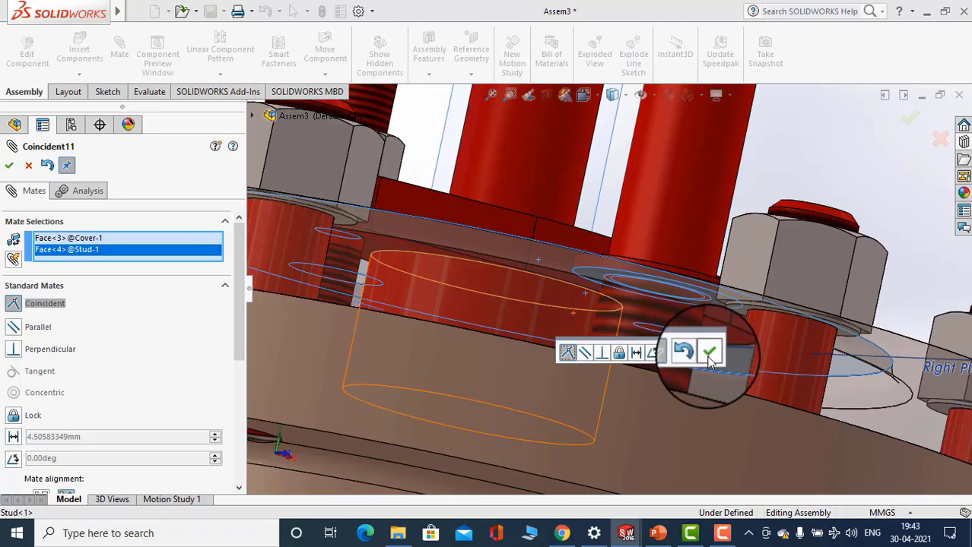
pyautogui.click(709, 356)
# Mate the underside of the Brigde coincident with the top face of the stud's upper collar and leave the Mate command
pyautogui.scroll(5, 575, 315)
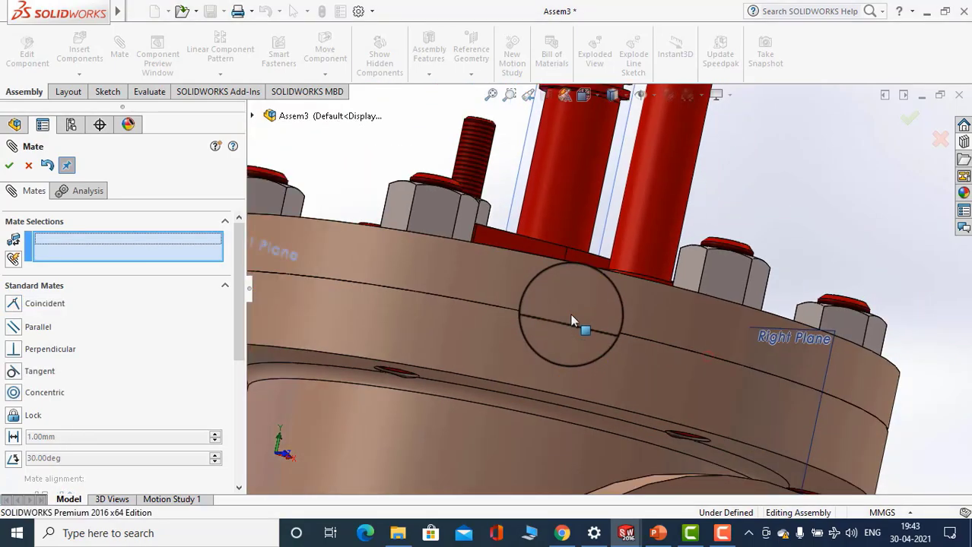
pyautogui.scroll(-3, 576, 357)
pyautogui.scroll(5, 576, 363)
pyautogui.scroll(-4, 627, 244)
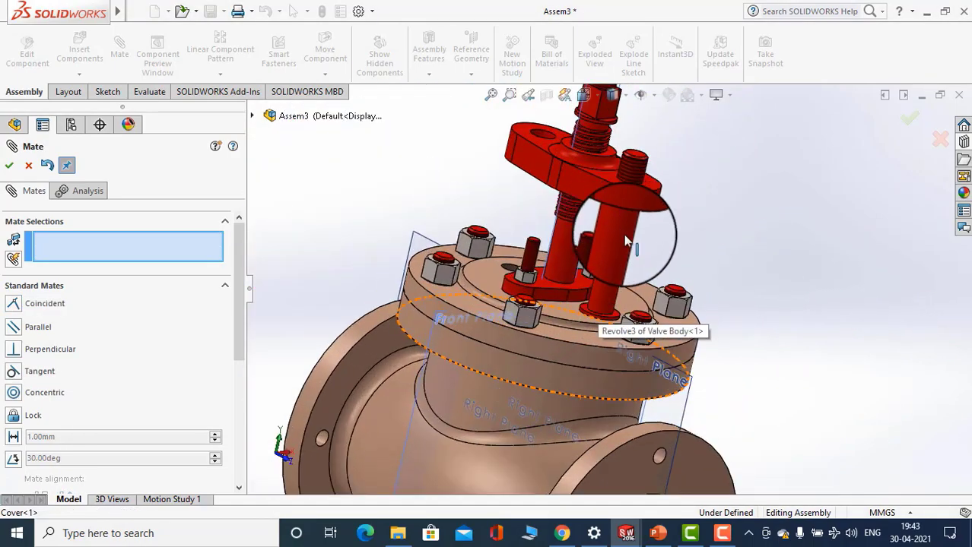
pyautogui.moveTo(627, 243); pyautogui.dragTo(577, 309, button='middle')
pyautogui.scroll(-4, 630, 225)
pyautogui.click(531, 248)
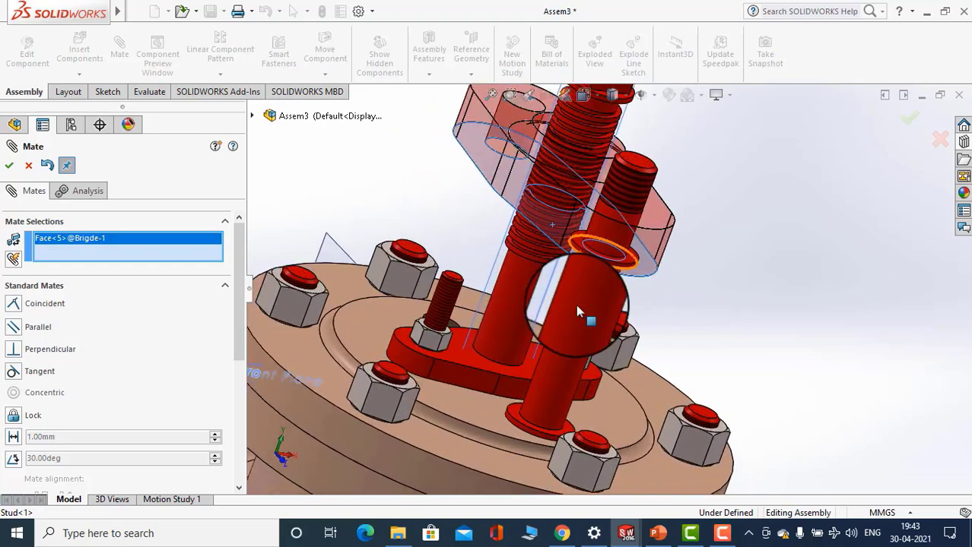
pyautogui.scroll(-5, 577, 310)
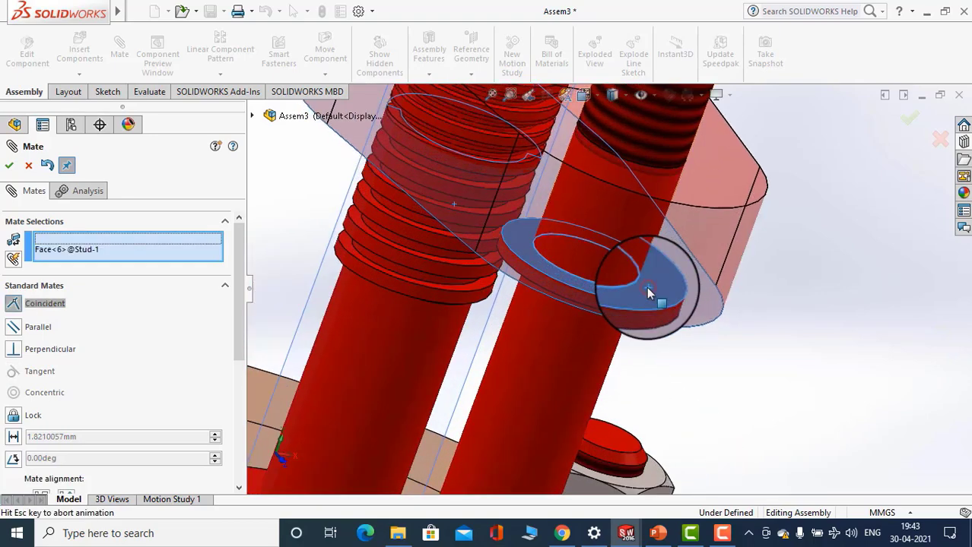
pyautogui.click(645, 292)
pyautogui.click(812, 273)
pyautogui.scroll(5, 761, 328)
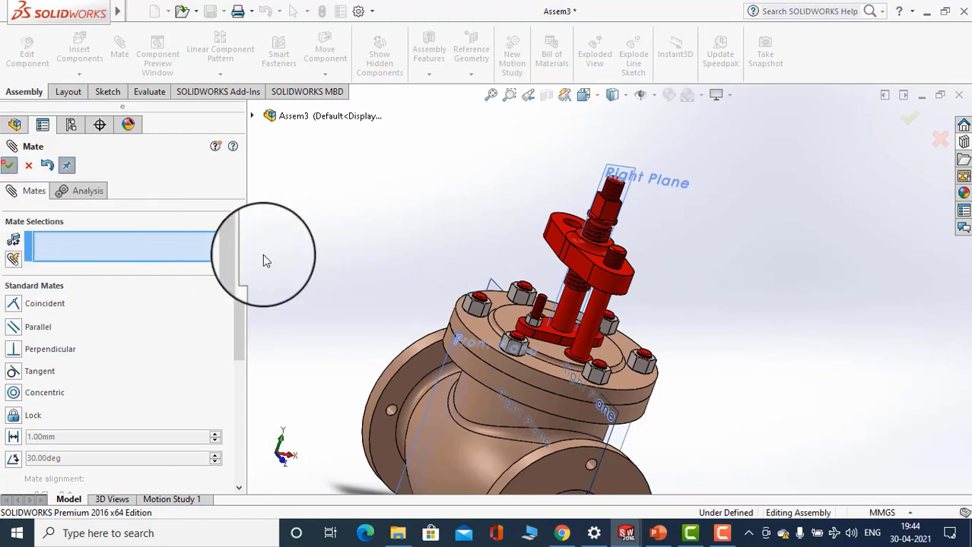
pyautogui.scroll(1, 441, 263)
# Mirror the Stud component about the spindle's Right Plane to fill the opposite holes in the cover and Brigde
pyautogui.moveTo(465, 269); pyautogui.dragTo(584, 303, button='middle')
pyautogui.scroll(-4, 612, 305)
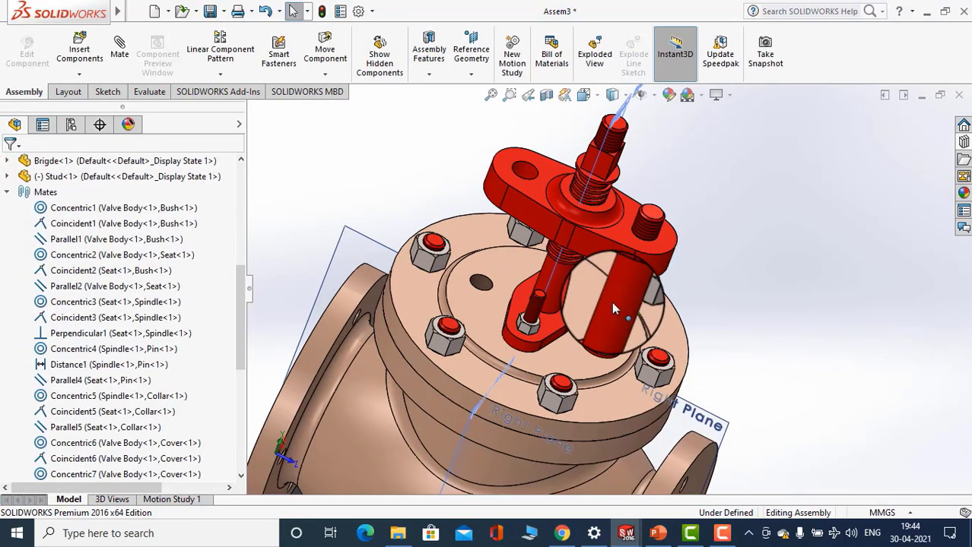
pyautogui.click(614, 297)
pyautogui.click(220, 74)
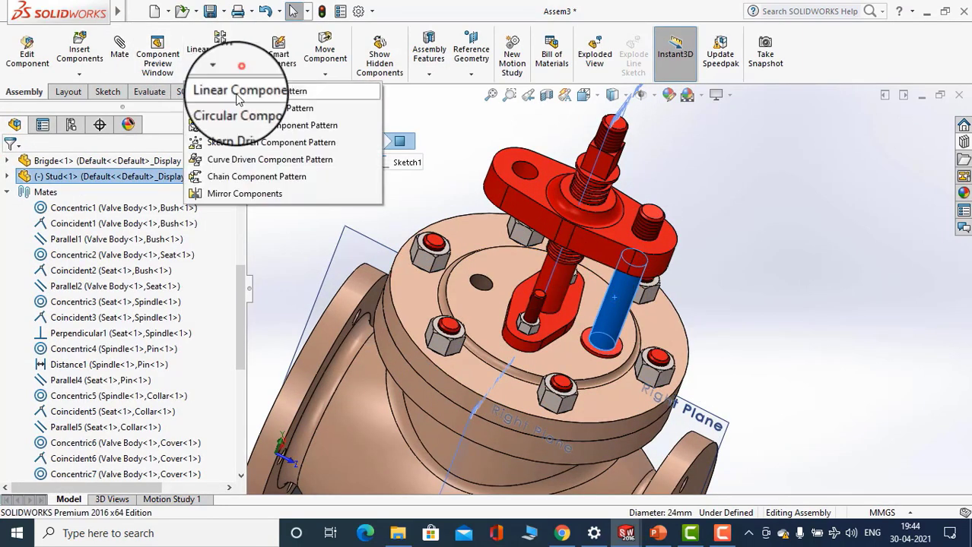
pyautogui.click(240, 196)
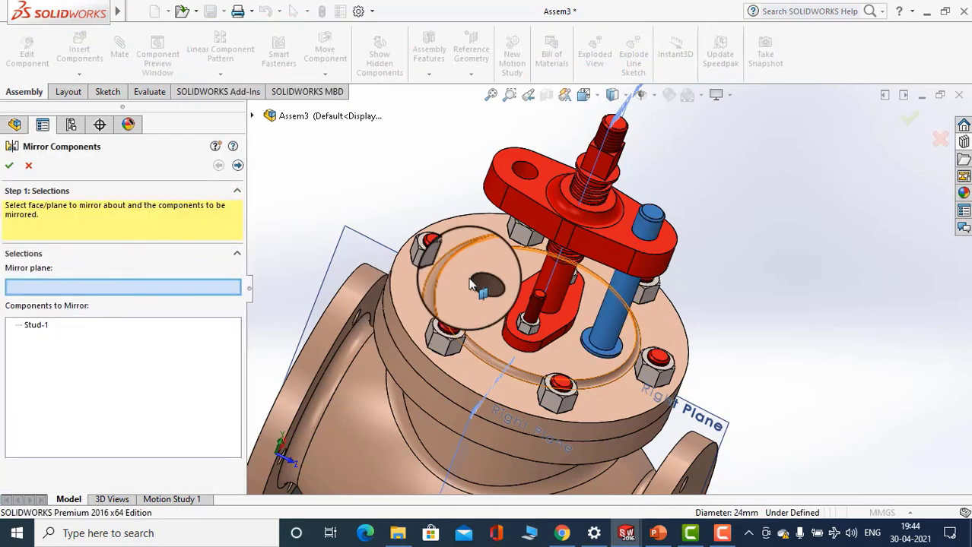
pyautogui.scroll(3, 584, 183)
pyautogui.moveTo(628, 163); pyautogui.dragTo(574, 150, button='middle')
pyautogui.click(574, 150)
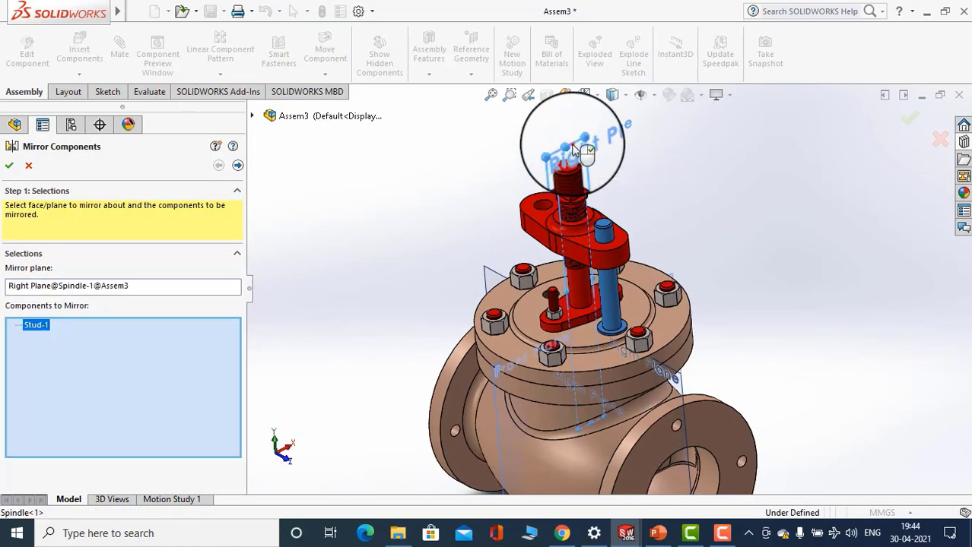
pyautogui.click(6, 168)
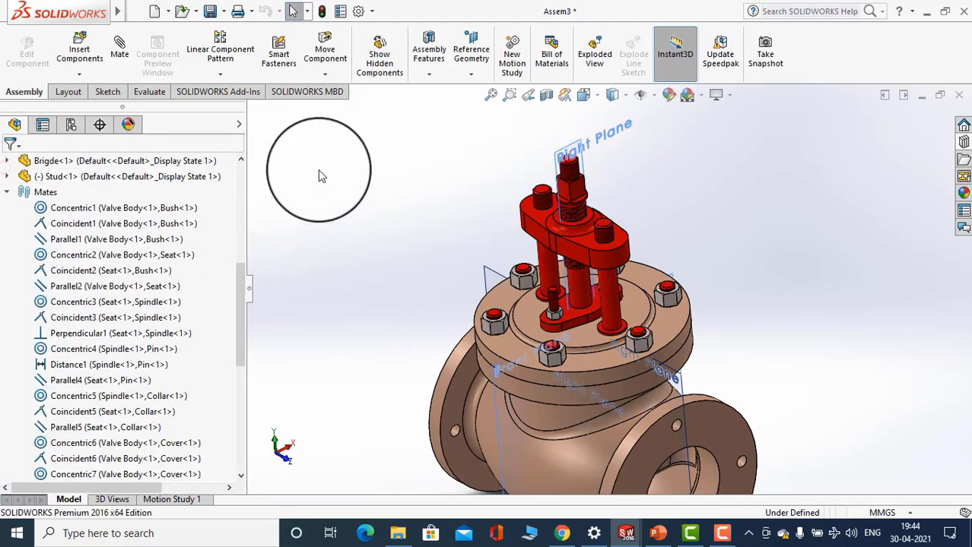
# Insert the Hand Wheel part from the Stop Valve folder and place it in open space beside the spindle
pyautogui.moveTo(318, 170); pyautogui.dragTo(564, 222, button='middle')
pyautogui.scroll(-4, 563, 216)
pyautogui.moveTo(597, 264); pyautogui.dragTo(579, 219, button='middle')
pyautogui.scroll(-3, 613, 308)
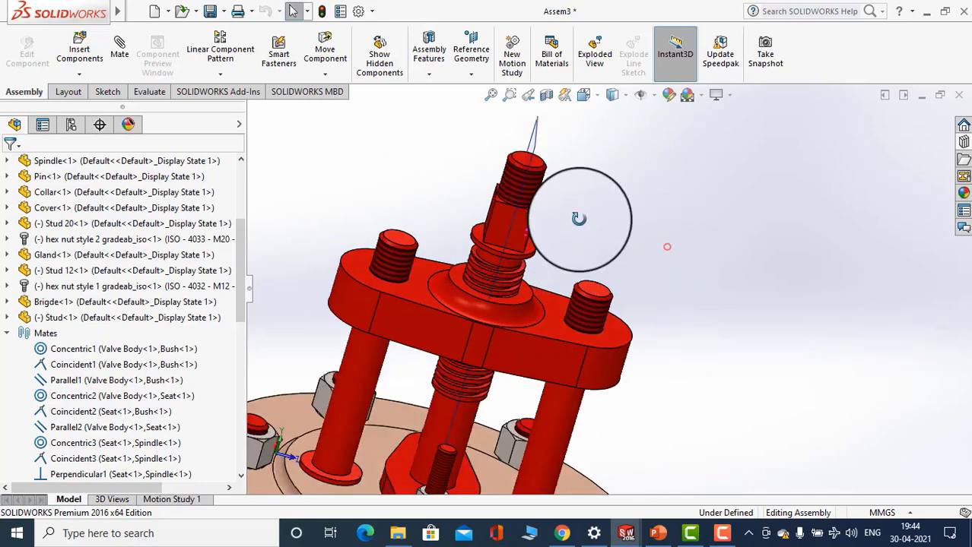
pyautogui.click(76, 53)
pyautogui.click(109, 385)
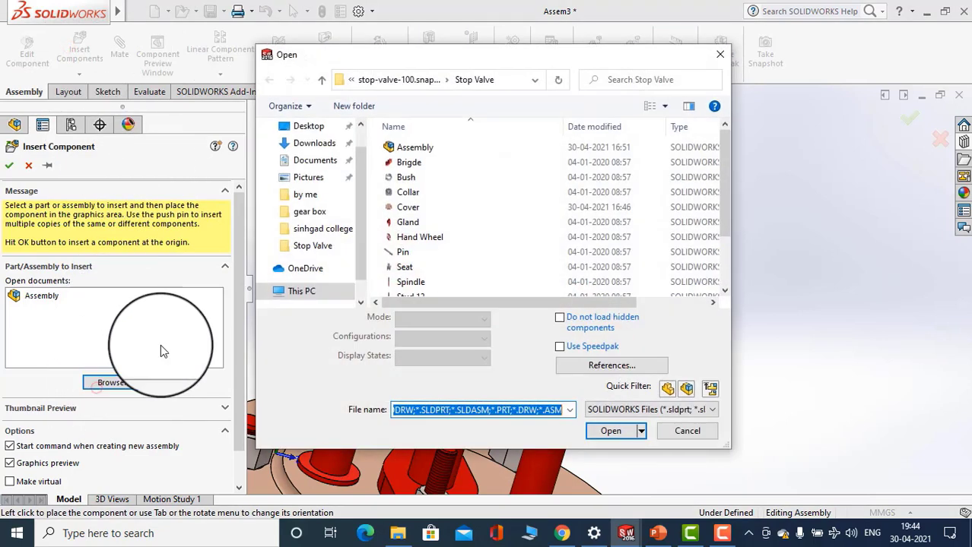
pyautogui.scroll(-2, 456, 228)
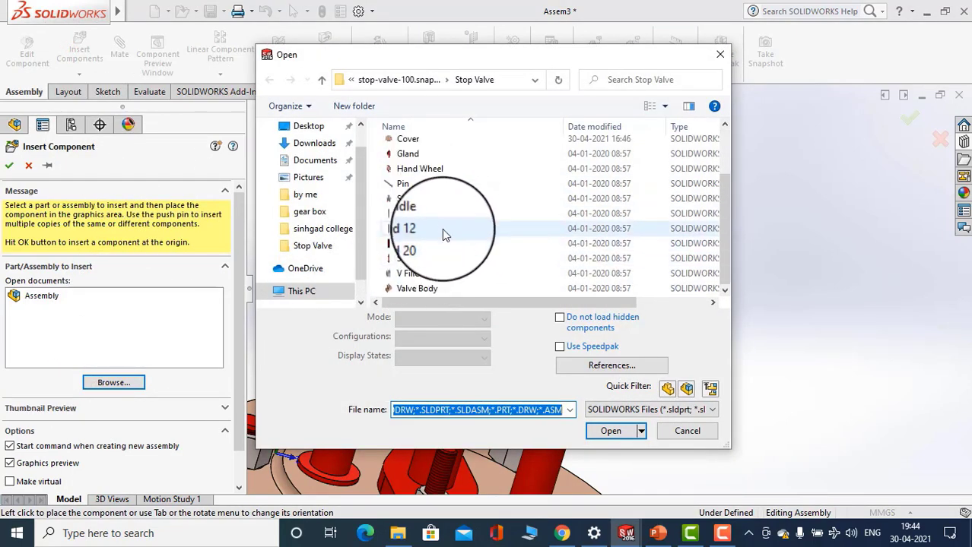
pyautogui.scroll(2, 426, 220)
pyautogui.click(421, 236)
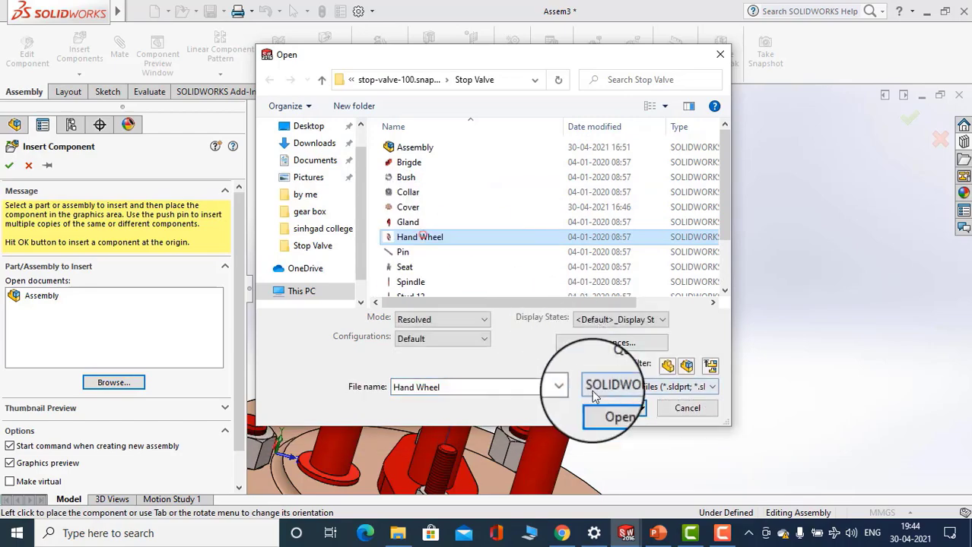
pyautogui.click(605, 411)
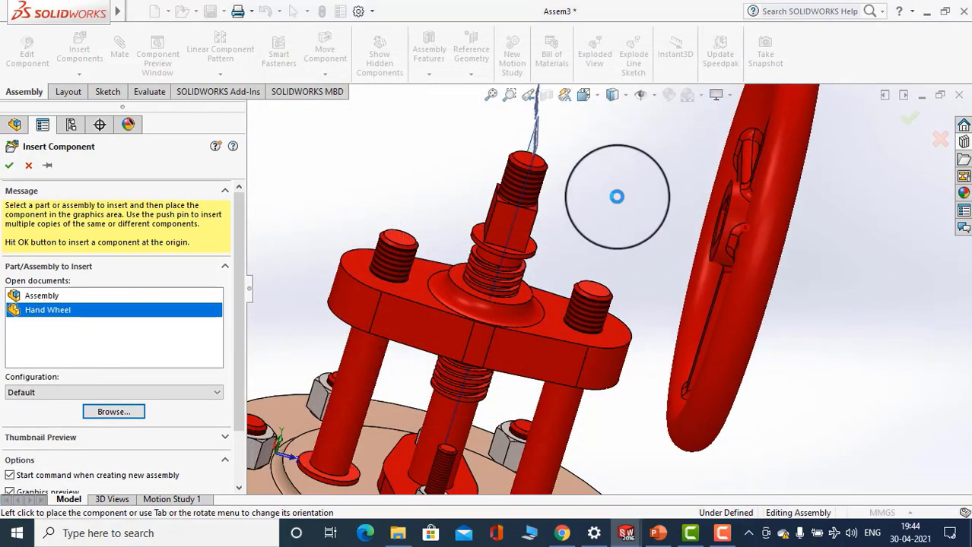
pyautogui.click(9, 165)
# Mate the Hand Wheel's cylindrical hub face concentric with the threaded upper end of the spindle
pyautogui.scroll(4, 483, 252)
pyautogui.moveTo(483, 252); pyautogui.dragTo(371, 213, button='middle')
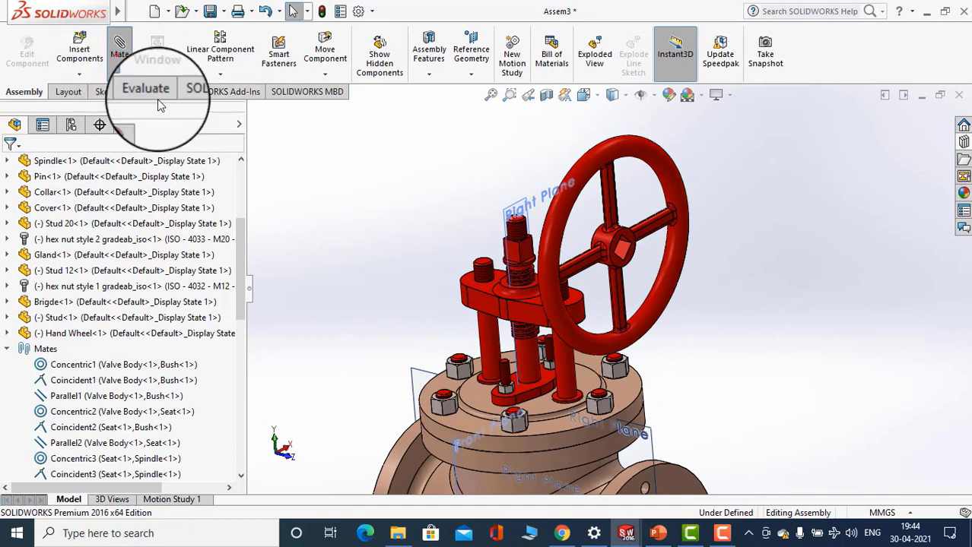
pyautogui.scroll(-5, 555, 215)
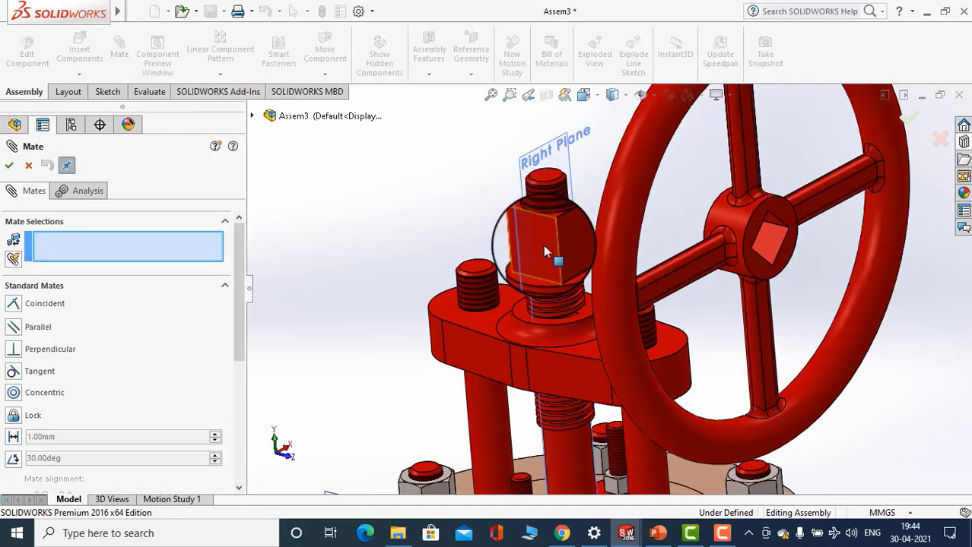
pyautogui.scroll(-3, 575, 271)
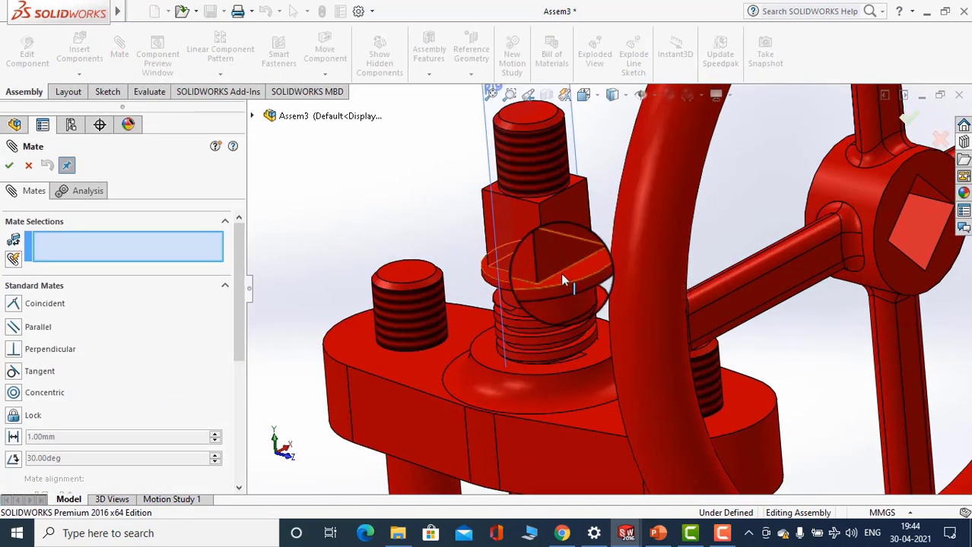
pyautogui.scroll(3, 561, 273)
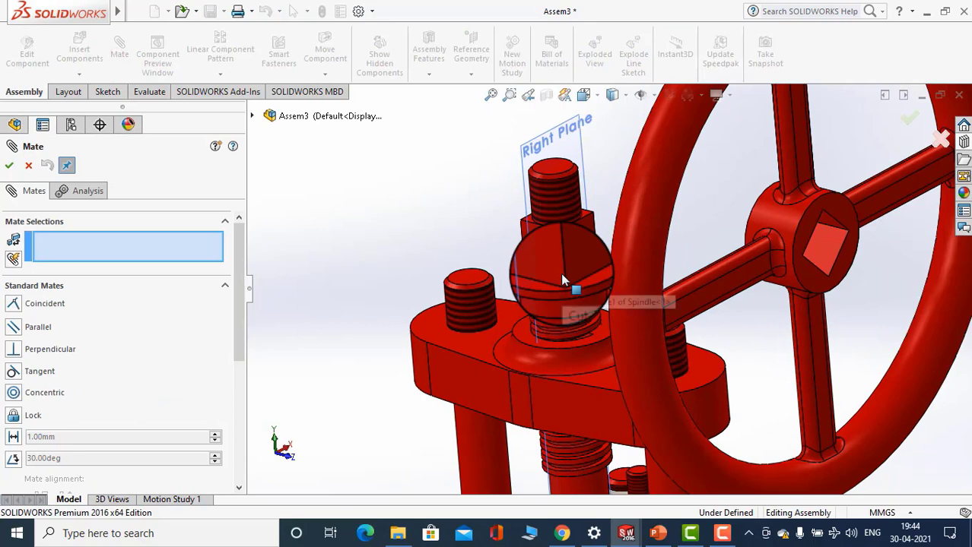
pyautogui.click(556, 183)
pyautogui.click(787, 221)
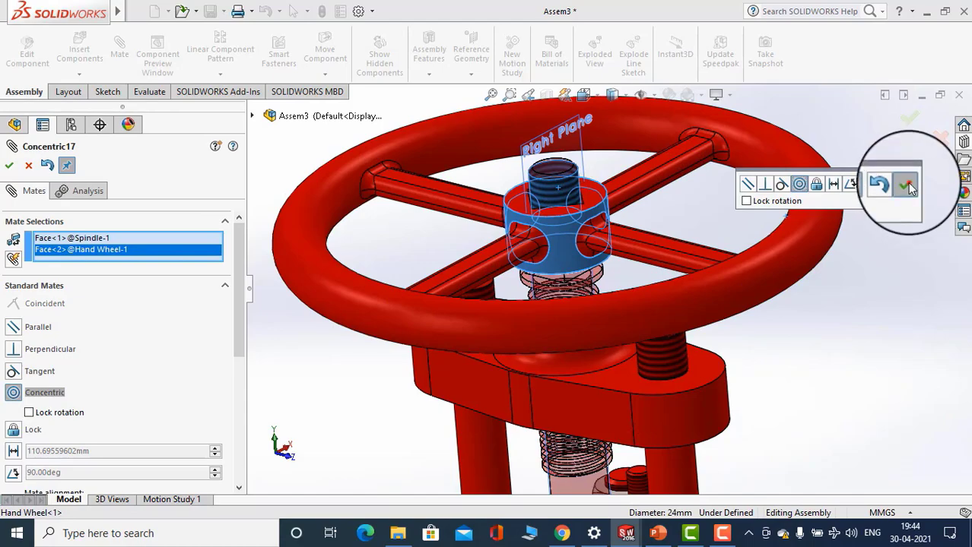
pyautogui.click(904, 176)
# Leave the Mate command and slide the Hand Wheel up along the spindle, clear of its square section
pyautogui.moveTo(539, 244); pyautogui.dragTo(573, 262, button='middle')
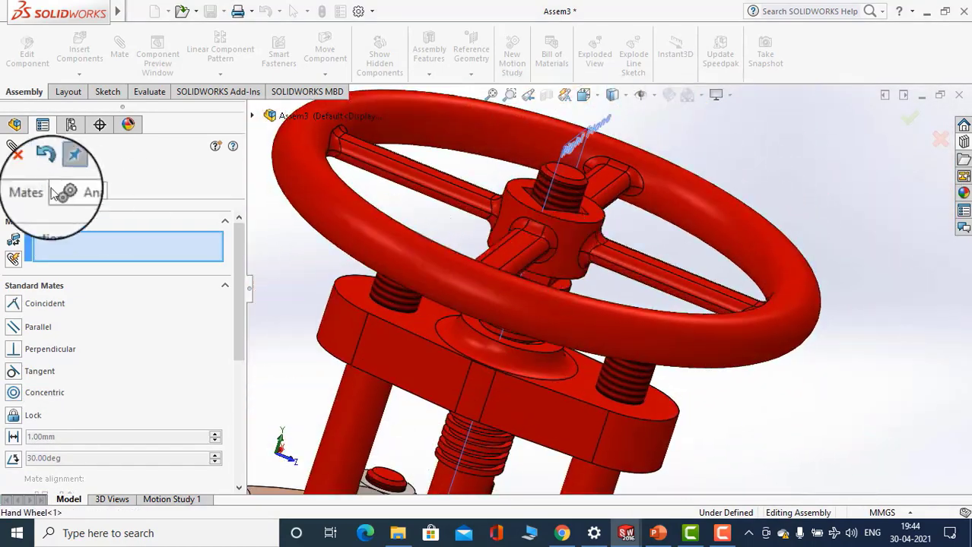
pyautogui.press('Escape')
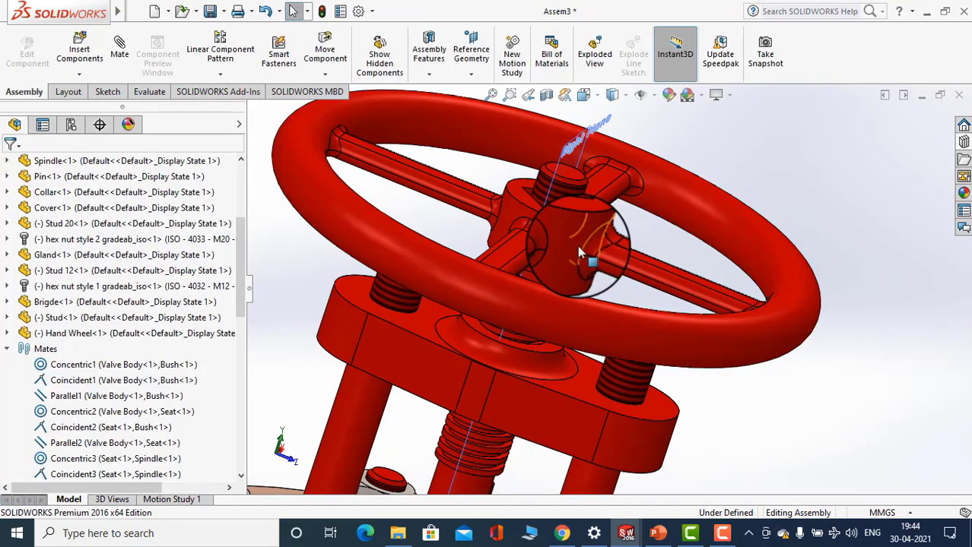
pyautogui.moveTo(564, 244); pyautogui.dragTo(581, 126)
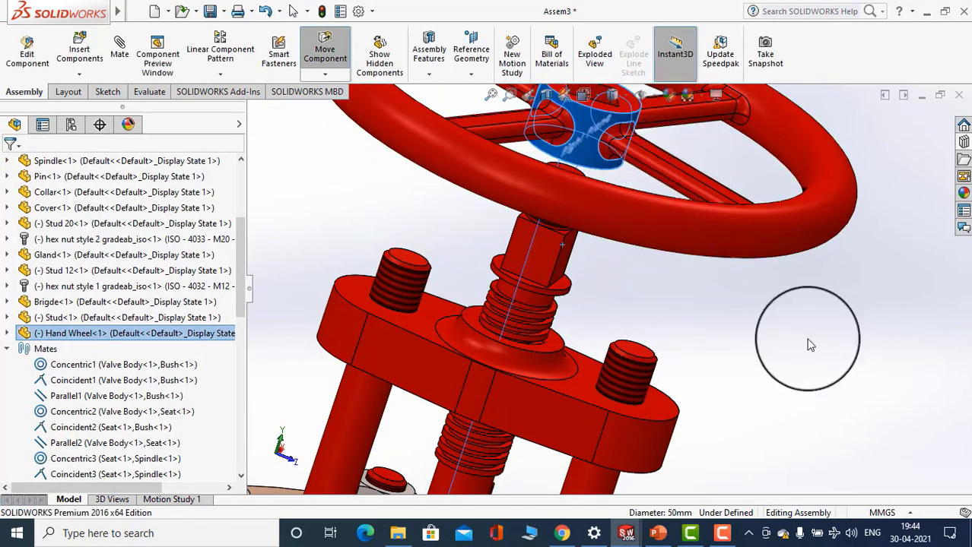
pyautogui.moveTo(608, 282); pyautogui.dragTo(705, 301, button='middle')
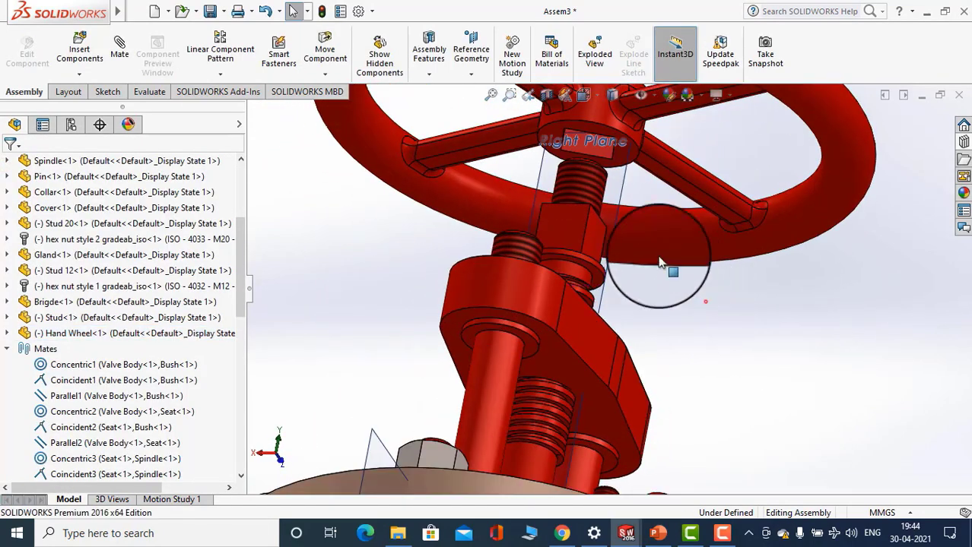
# Mate a flat side of the spindle's square section coincident with an inner face of the Hand Wheel's square hole
pyautogui.click(584, 238)
pyautogui.click(593, 238)
pyautogui.click(738, 306)
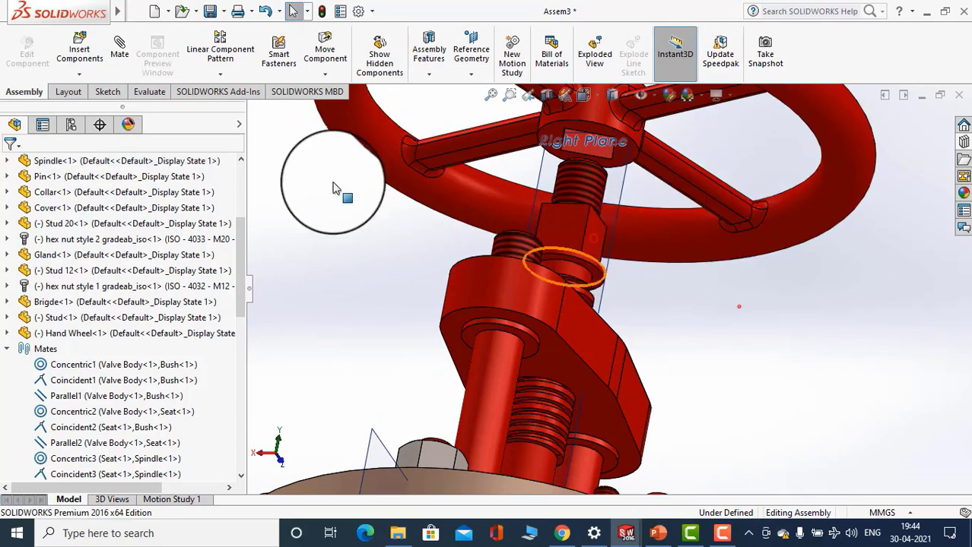
pyautogui.click(115, 55)
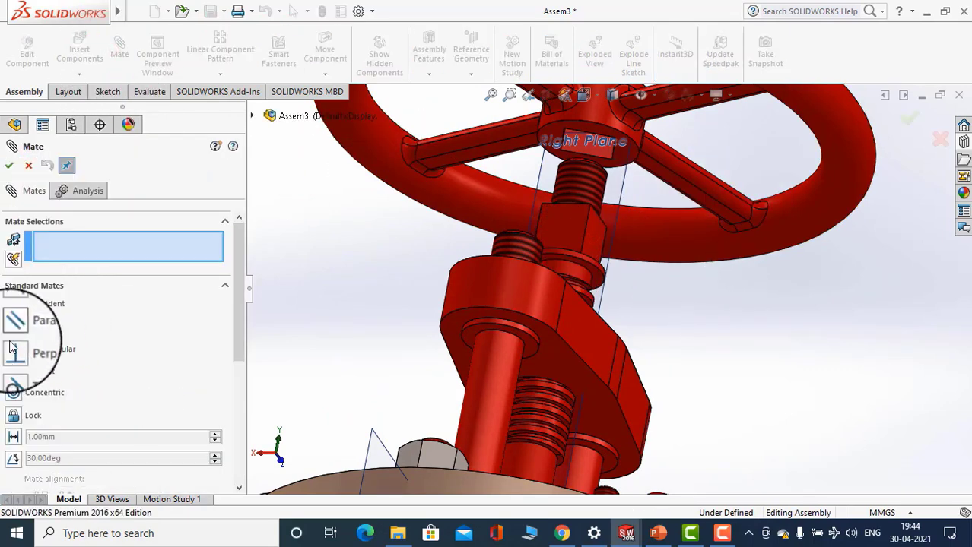
pyautogui.scroll(-2, 532, 274)
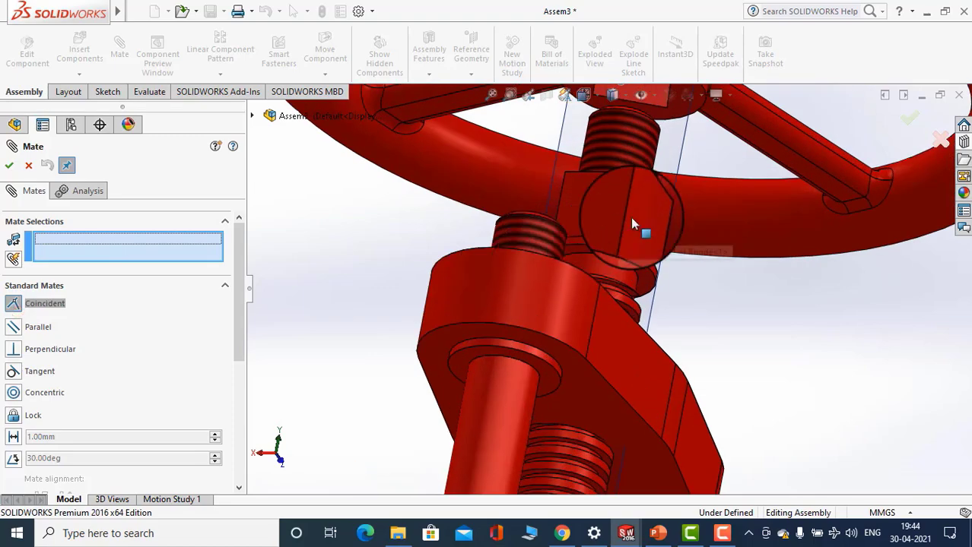
pyautogui.click(631, 216)
pyautogui.scroll(-3, 635, 219)
pyautogui.scroll(3, 640, 219)
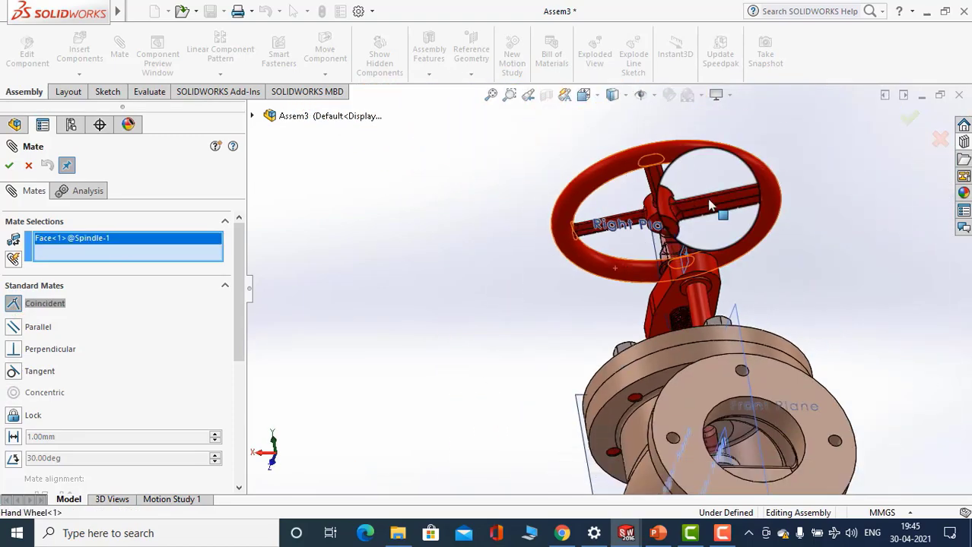
pyautogui.scroll(-5, 639, 219)
pyautogui.moveTo(699, 230); pyautogui.dragTo(702, 207, button='middle')
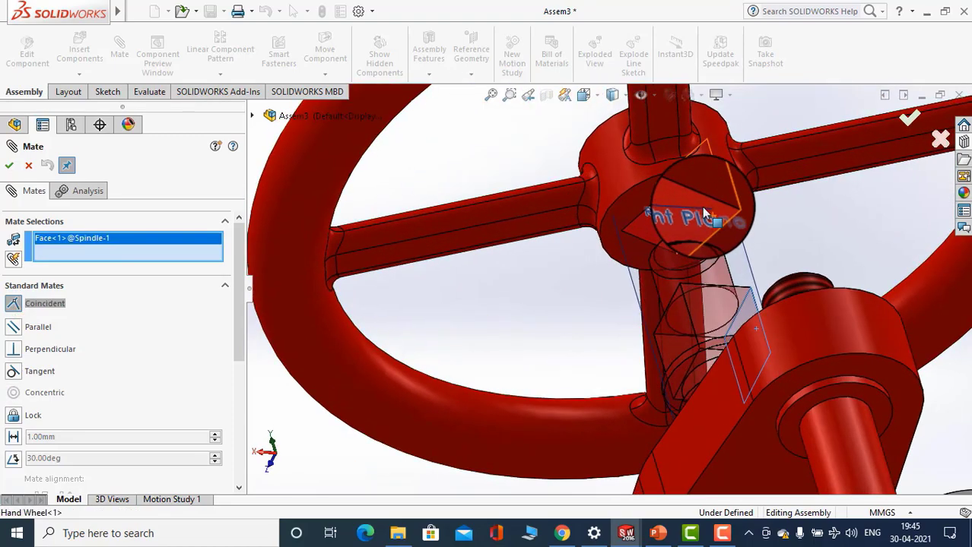
pyautogui.click(693, 198)
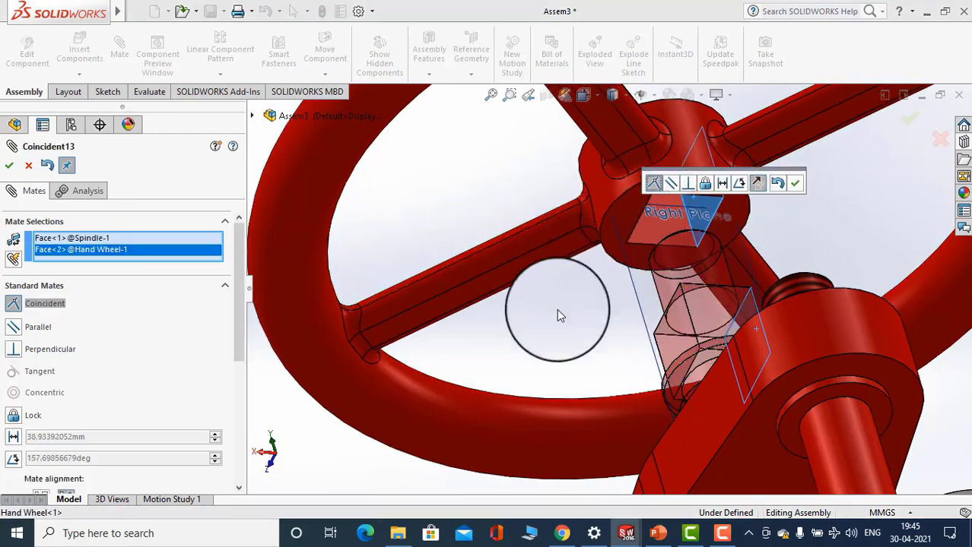
pyautogui.moveTo(514, 339); pyautogui.dragTo(557, 375, button='middle')
pyautogui.scroll(3, 529, 359)
pyautogui.click(796, 187)
# Mate the underside of the Hand Wheel's hub coincident with the spindle collar's face below the square section
pyautogui.scroll(-3, 514, 382)
pyautogui.click(554, 367)
pyautogui.scroll(-3, 582, 326)
pyautogui.moveTo(581, 326); pyautogui.dragTo(609, 319, button='middle')
pyautogui.scroll(2, 609, 320)
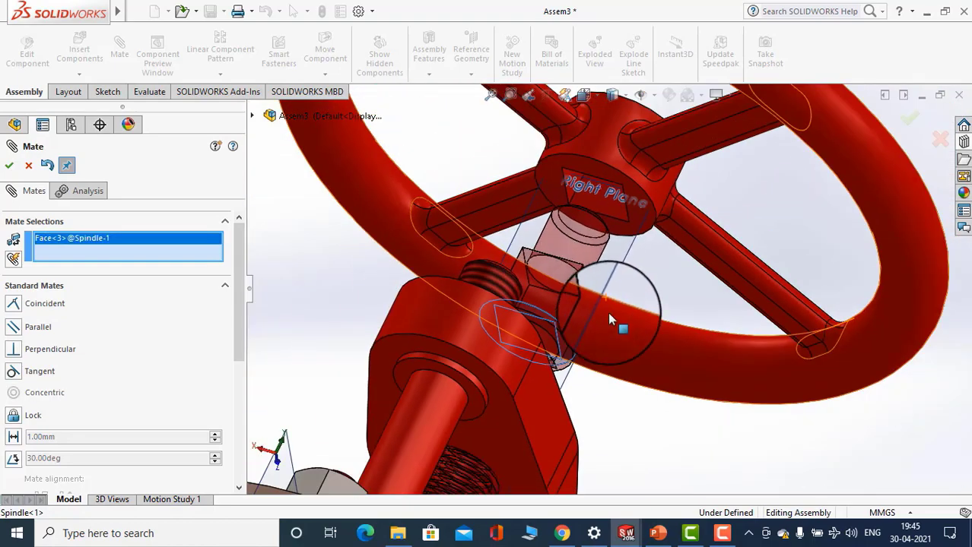
pyautogui.click(638, 214)
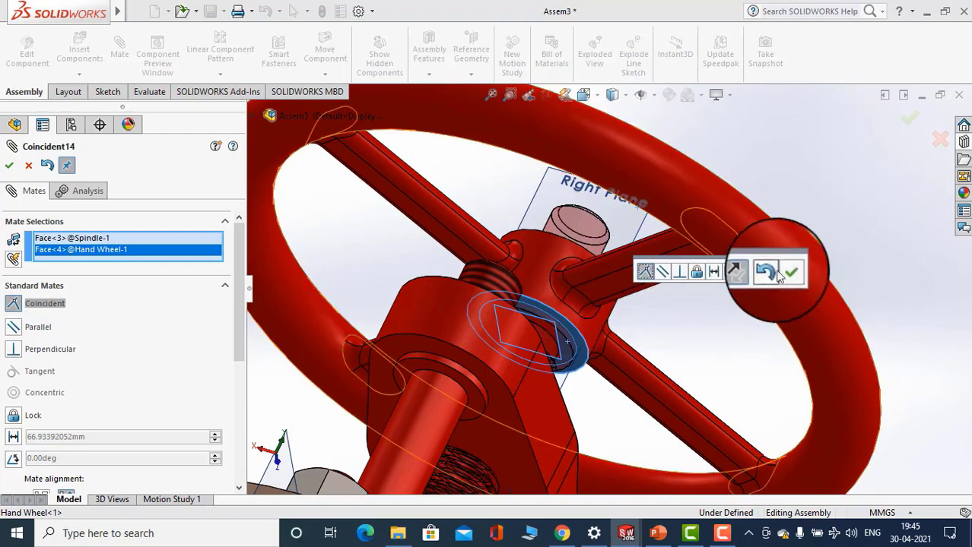
pyautogui.click(781, 268)
# Leave the Mate command and examine the fitted Hand Wheel, Brigde and studs from above and from the side
pyautogui.moveTo(790, 186); pyautogui.dragTo(553, 373, button='middle')
pyautogui.scroll(2, 610, 252)
pyautogui.scroll(2, 610, 257)
pyautogui.scroll(2, 427, 289)
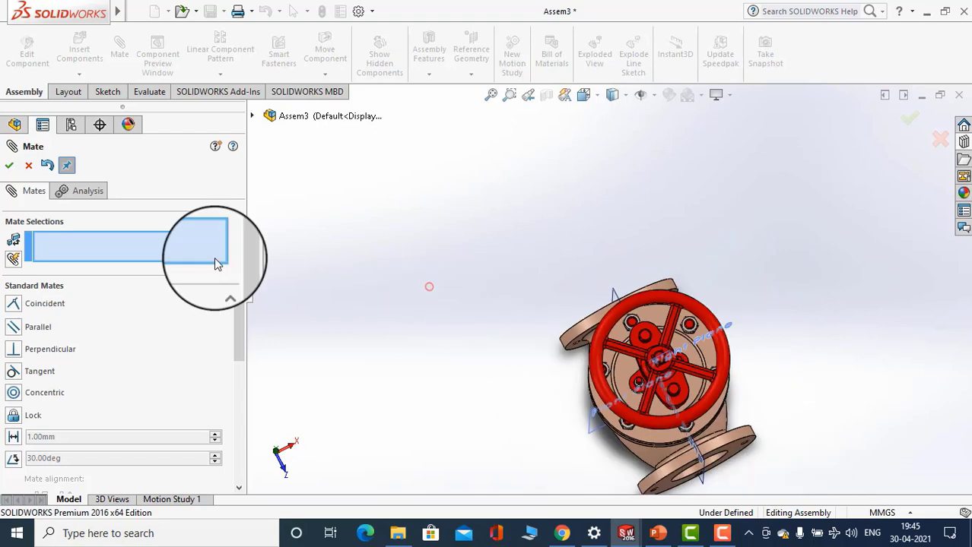
pyautogui.click(456, 219)
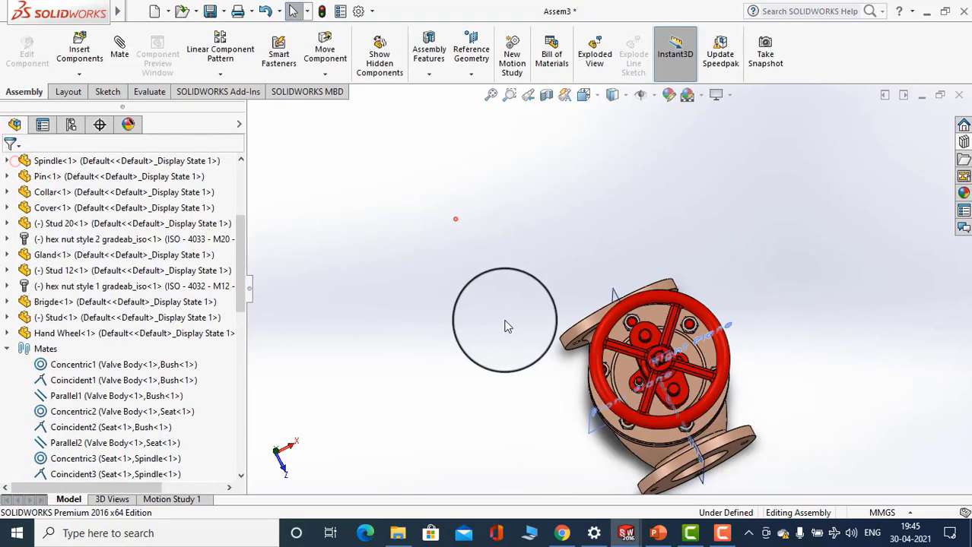
pyautogui.moveTo(503, 320); pyautogui.dragTo(578, 280, button='middle')
pyautogui.scroll(-3, 764, 348)
pyautogui.scroll(-4, 674, 303)
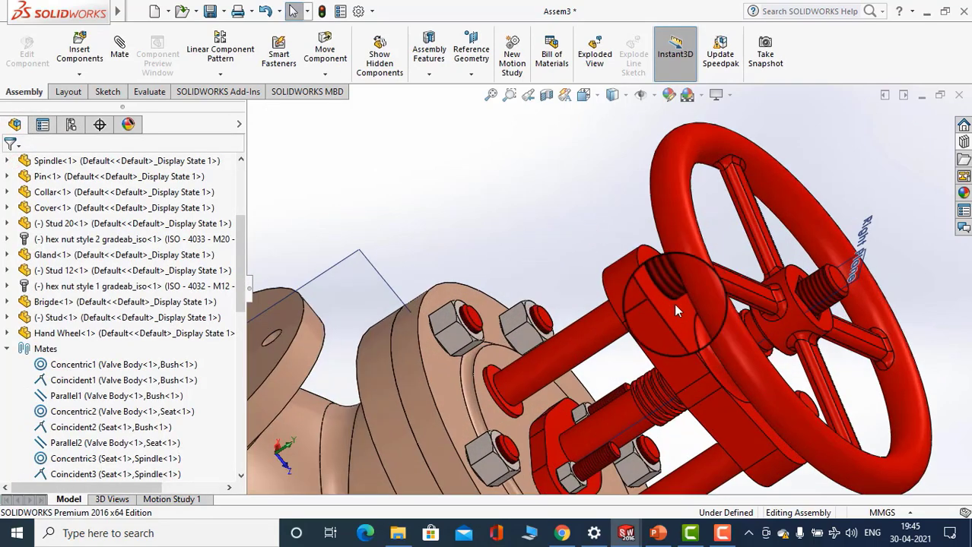
# Open the Design Library at the Toolbox Hex Nuts and pin it so it stays open beside the assembly
pyautogui.scroll(3, 658, 269)
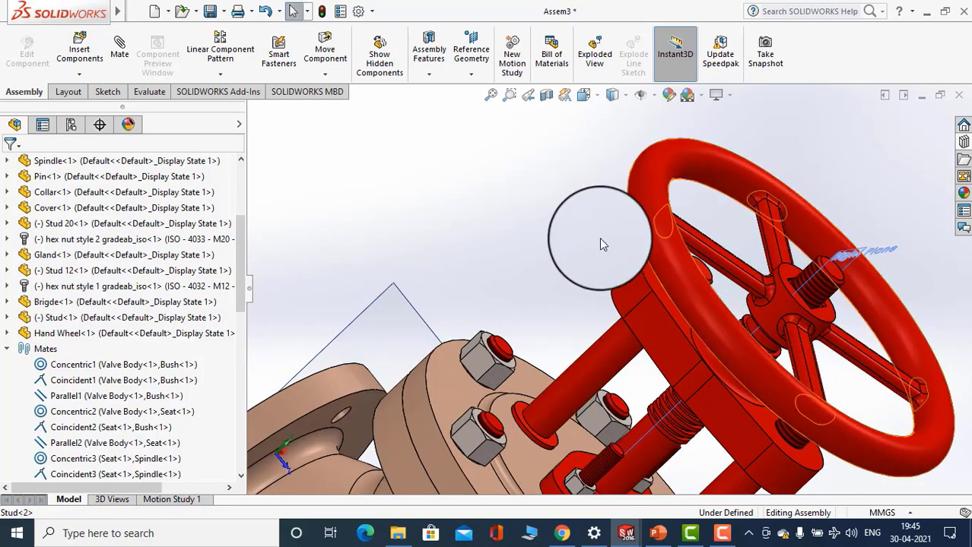
pyautogui.moveTo(600, 244); pyautogui.dragTo(833, 225, button='middle')
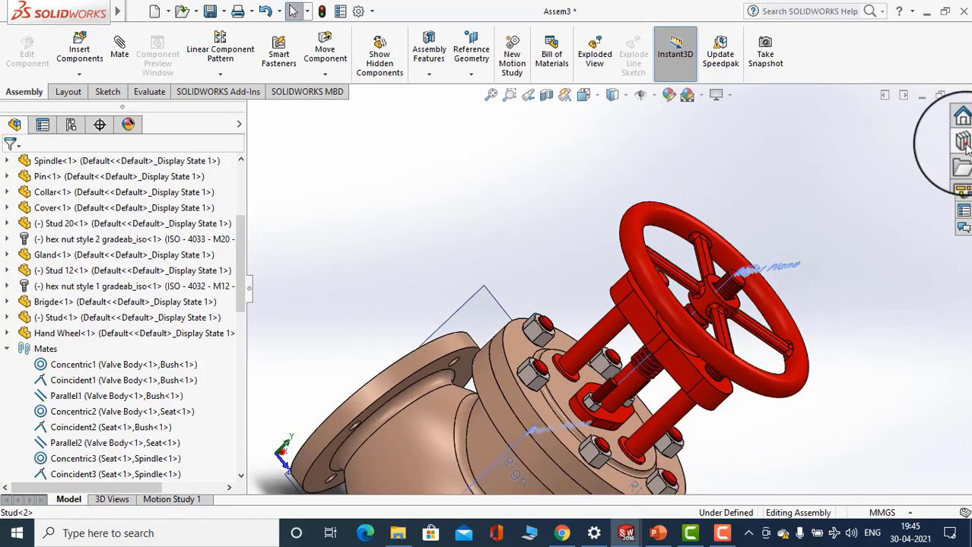
pyautogui.click(964, 132)
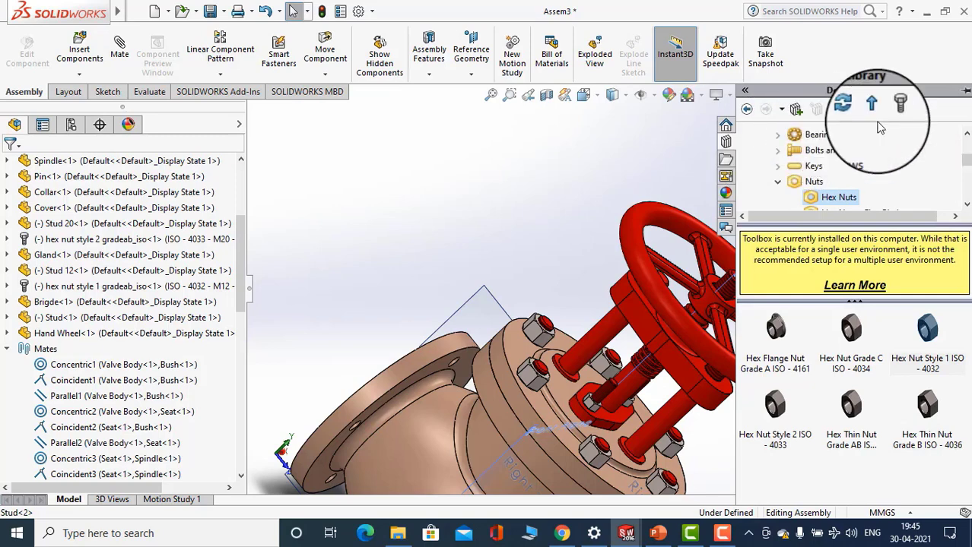
pyautogui.click(745, 89)
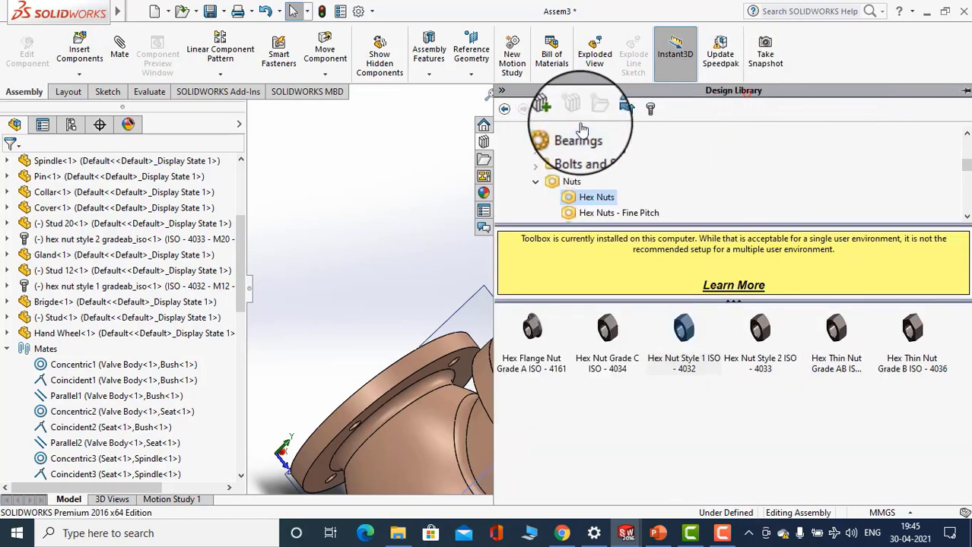
pyautogui.click(500, 92)
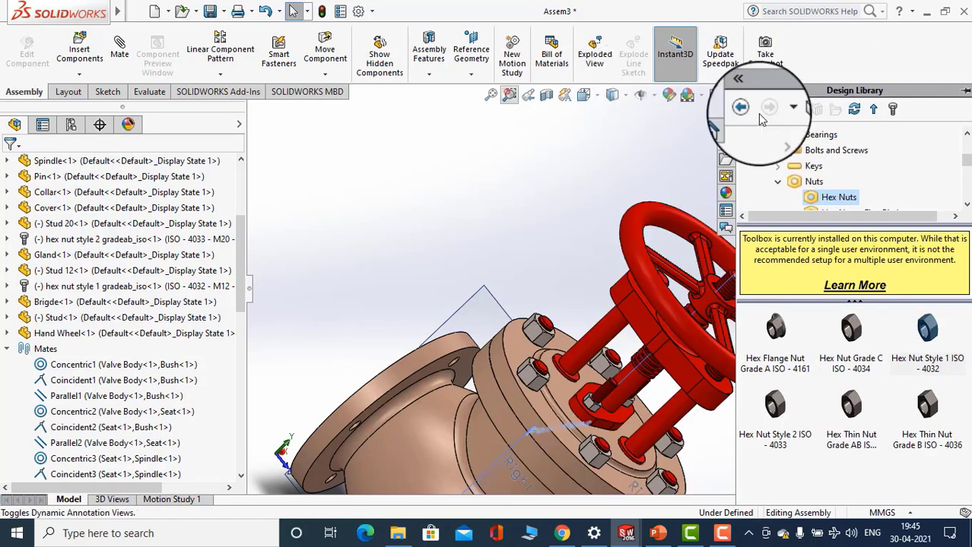
pyautogui.click(964, 90)
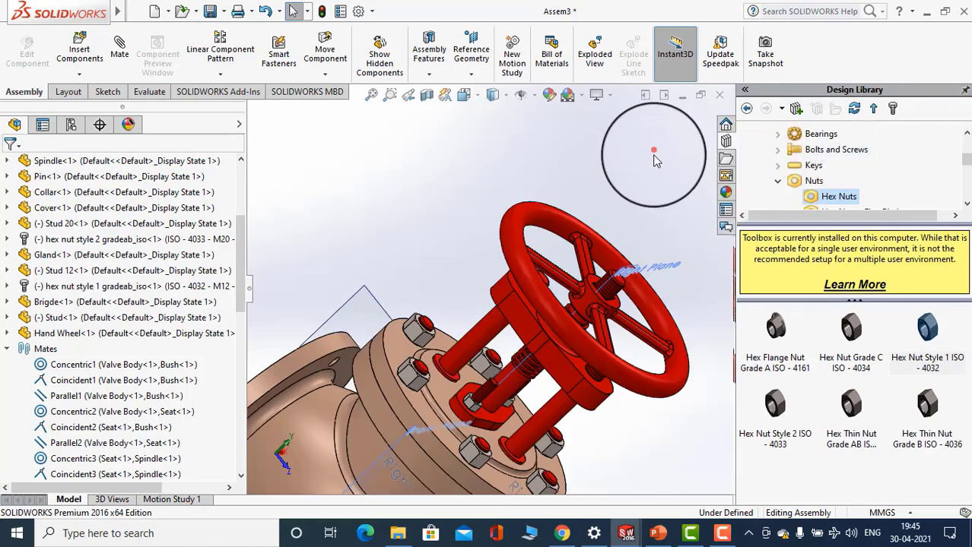
# Examine the whole stop valve upright, from the front and from an oblique angle showing both body flanges
pyautogui.moveTo(618, 161); pyautogui.dragTo(592, 324, button='middle')
pyautogui.click(586, 312)
pyautogui.scroll(3, 596, 331)
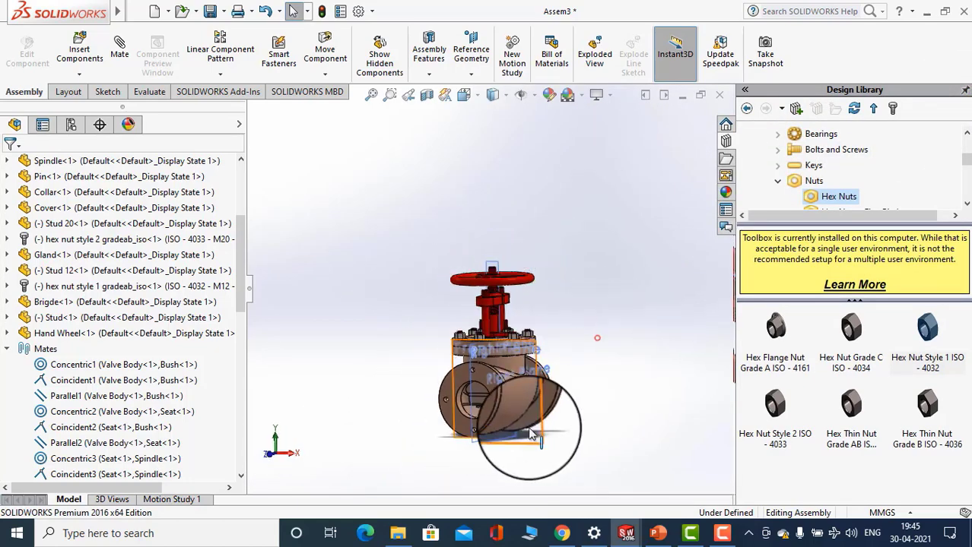
pyautogui.scroll(-3, 530, 433)
pyautogui.moveTo(459, 374); pyautogui.dragTo(641, 415, button='middle')
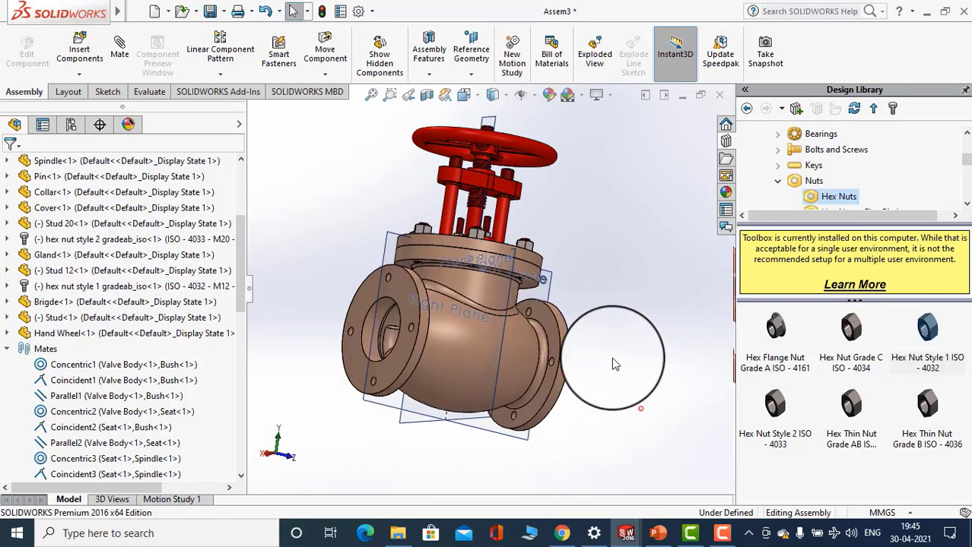